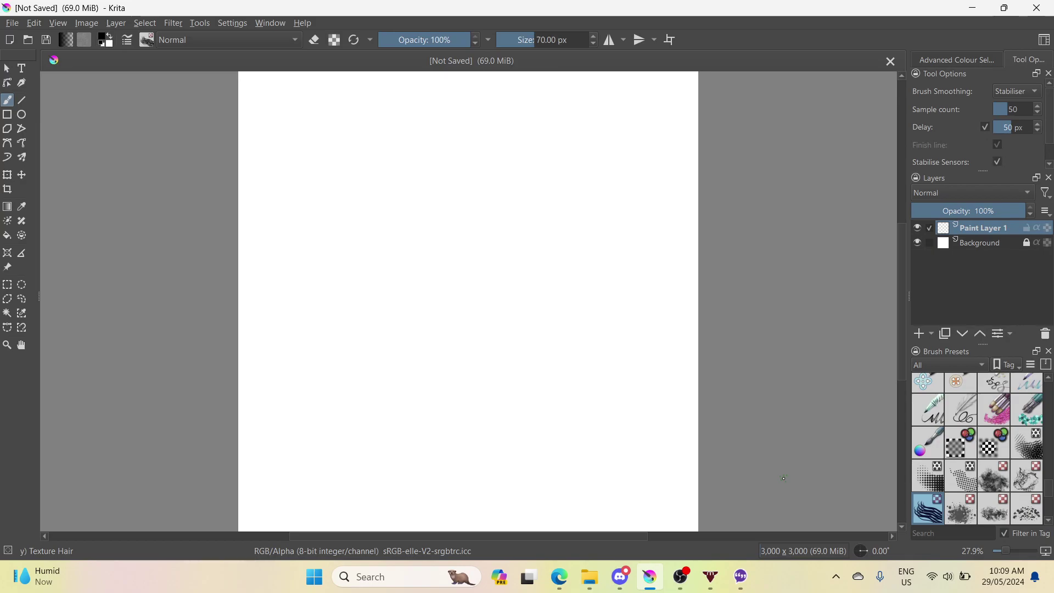
- Show the canvas at 100% zoom and choose the b) Basic-1 brush preset
key(1)
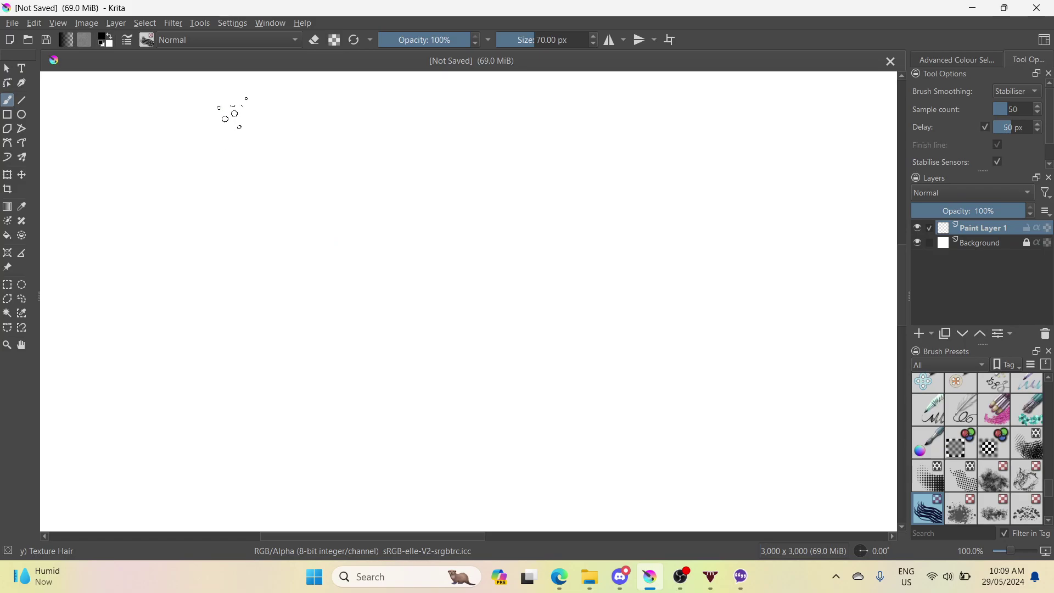
click(236, 39)
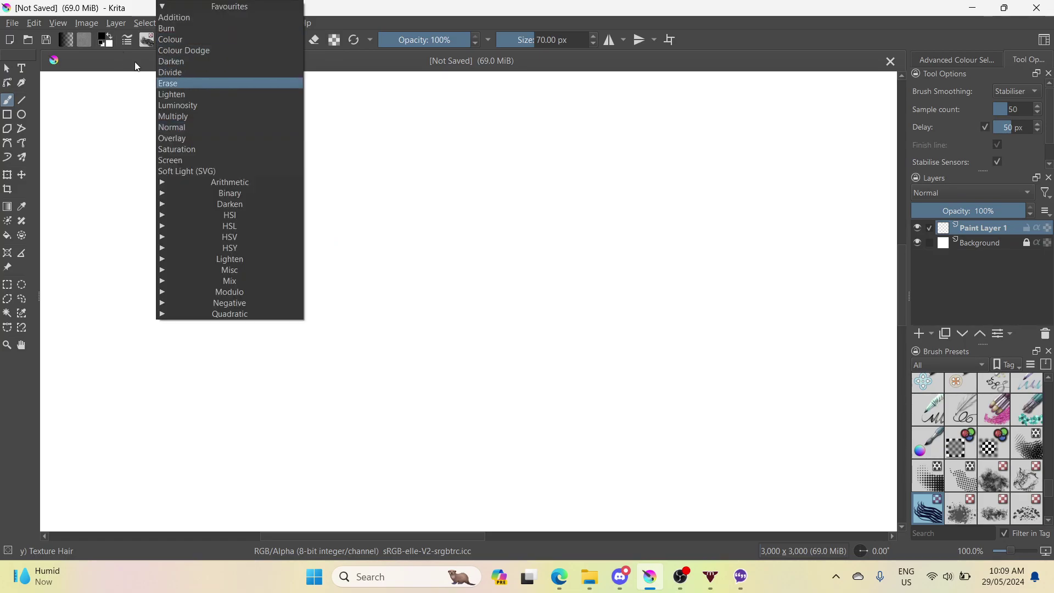
click(144, 46)
click(146, 41)
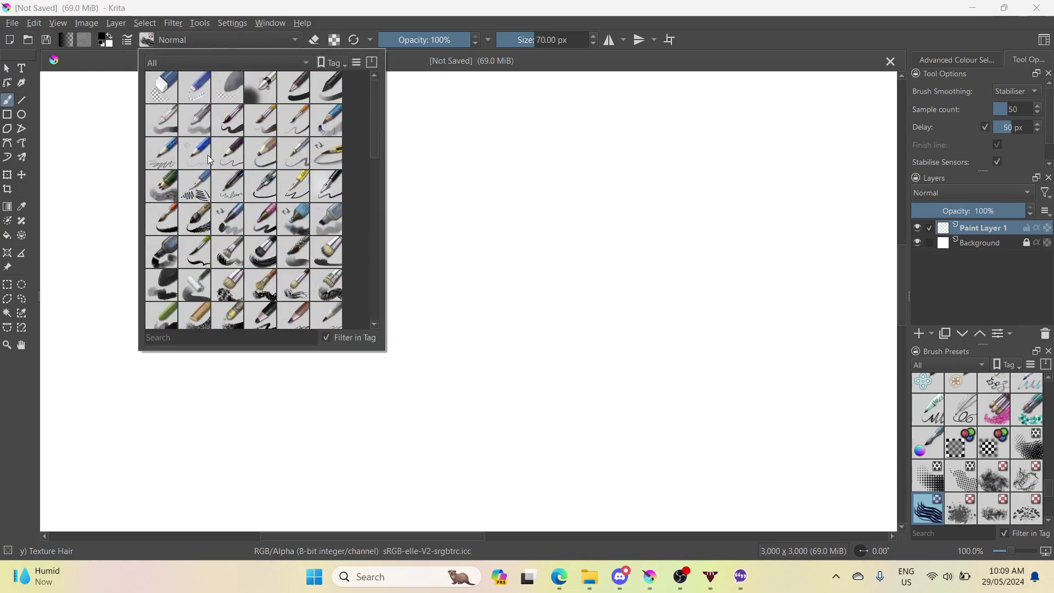
click(304, 92)
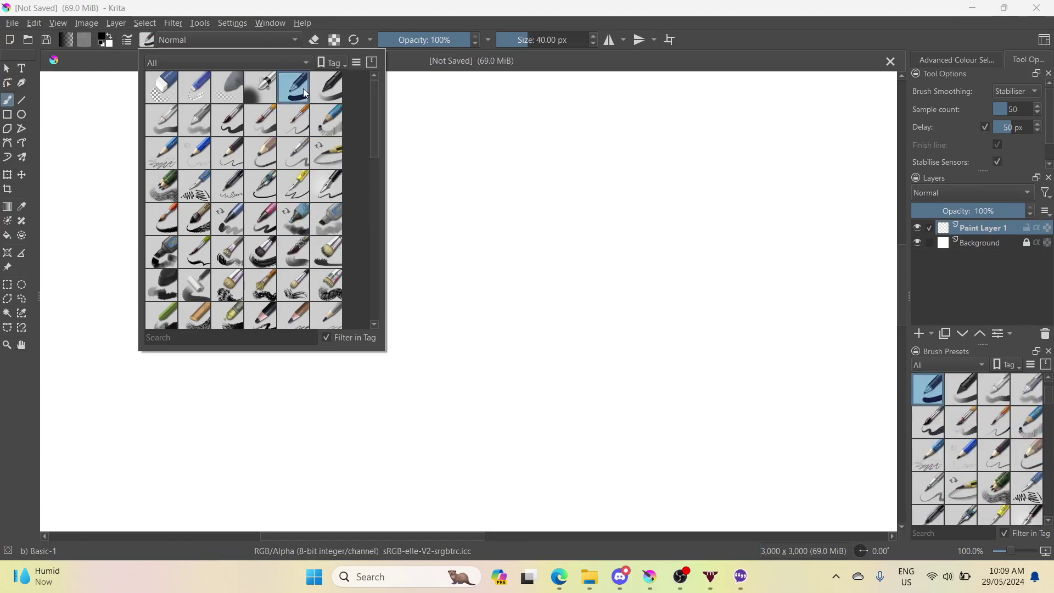
click(147, 40)
click(147, 41)
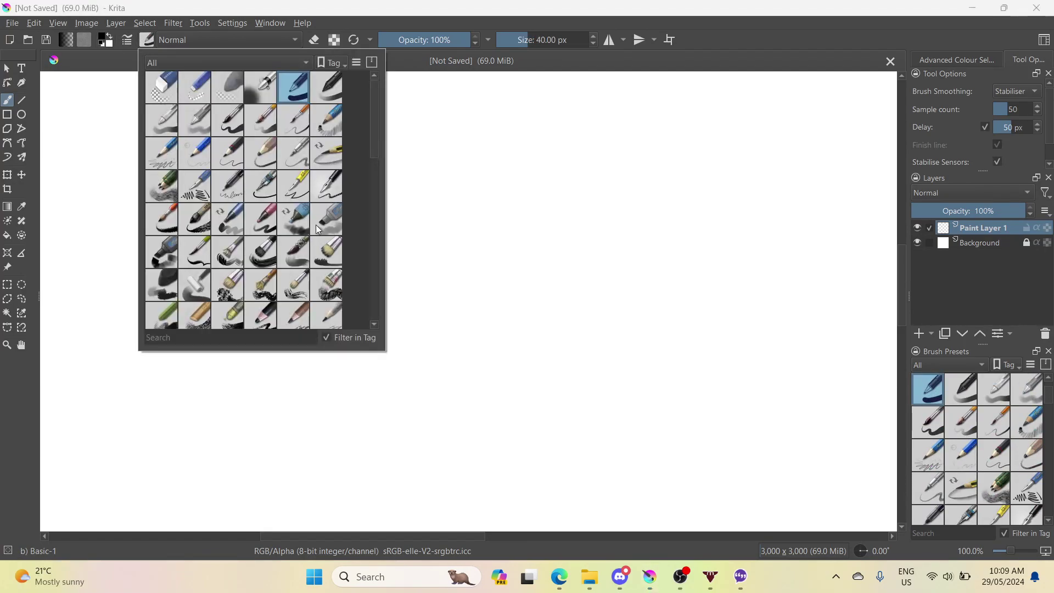
key(alt+Tab)
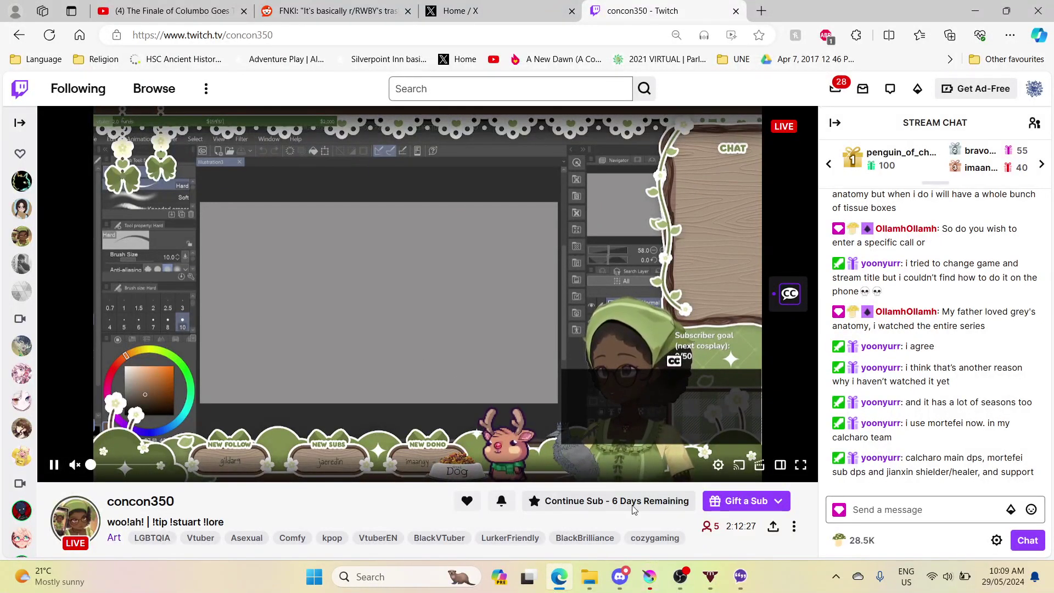
click(666, 584)
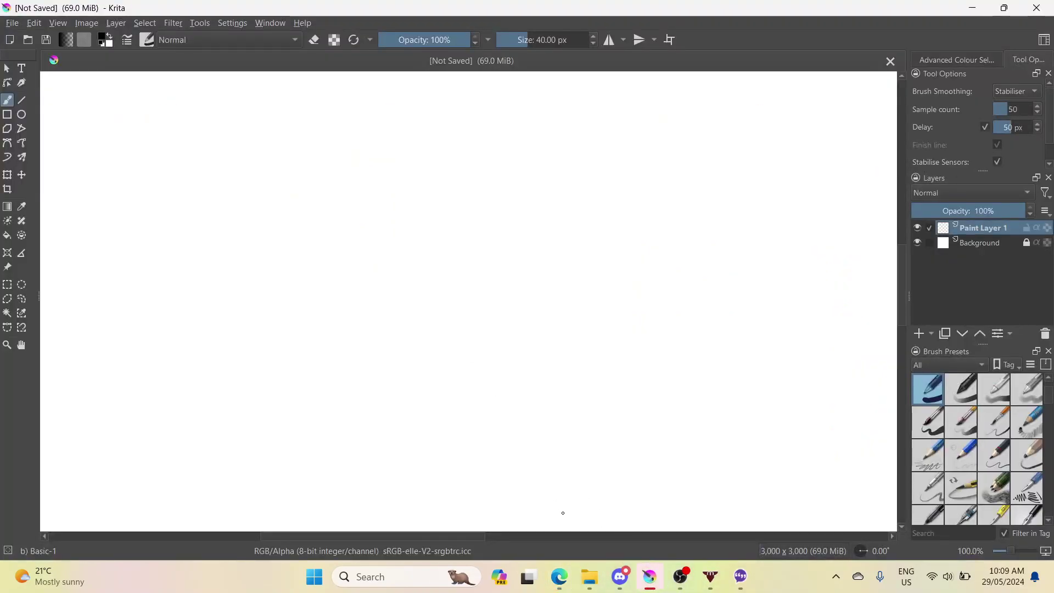
click(562, 581)
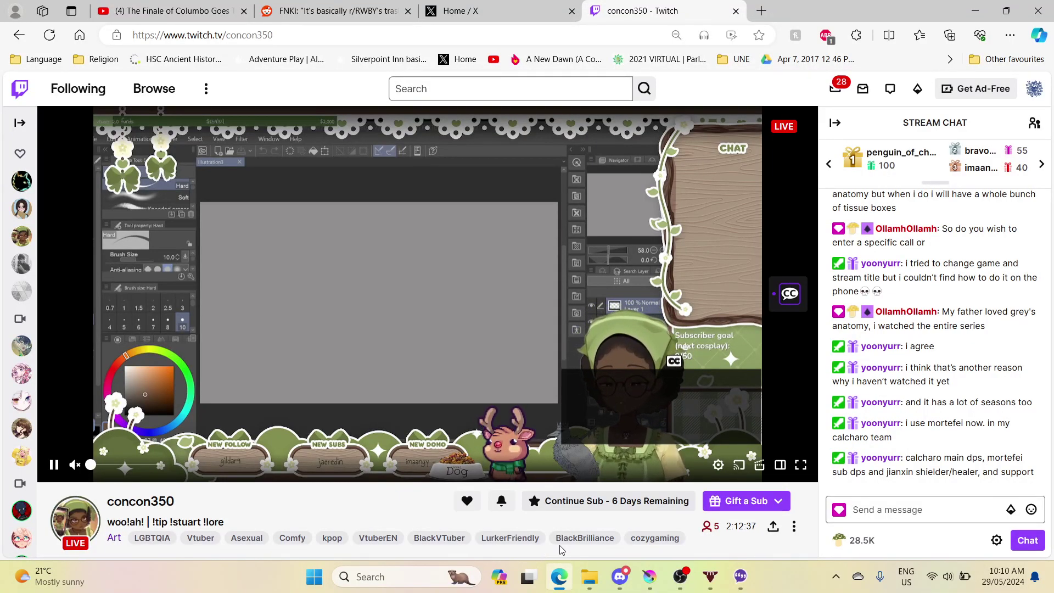
- Switch to OBS and show the Stream Information dock
click(679, 577)
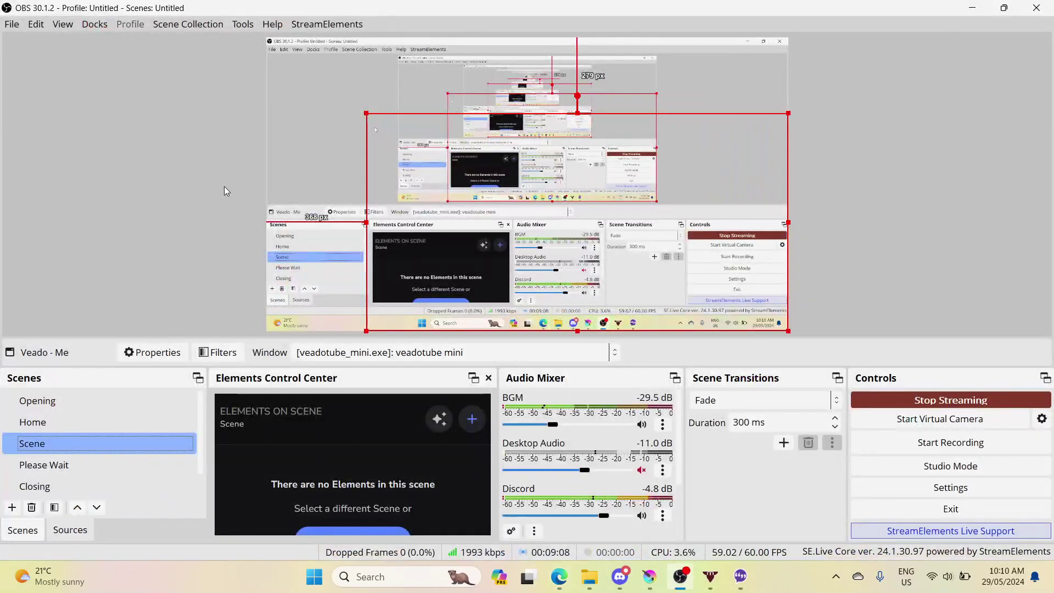
click(90, 23)
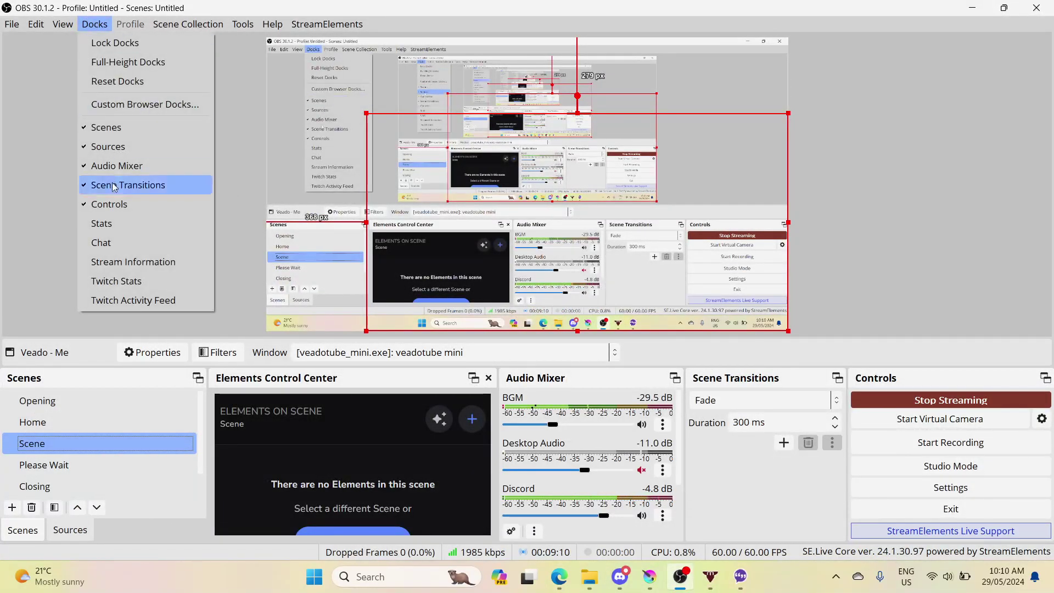
click(121, 259)
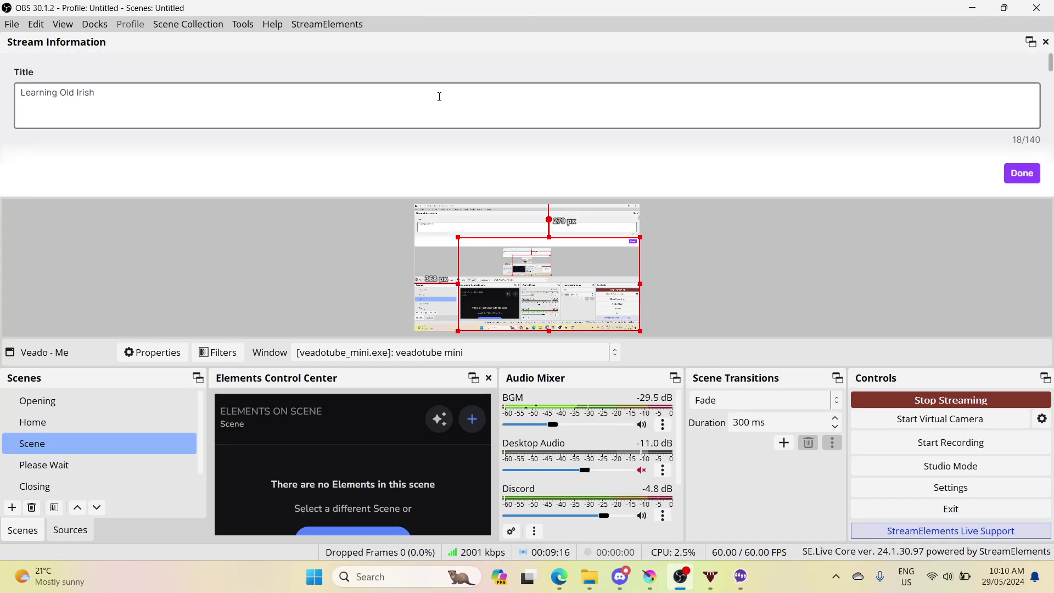
- Replace the stream title with "Learning Art with" plus a mention of the teaching streamer's channel, apply it and close the Stream Information dock
click(440, 97)
key(ctrl+a)
key(BackSpace)
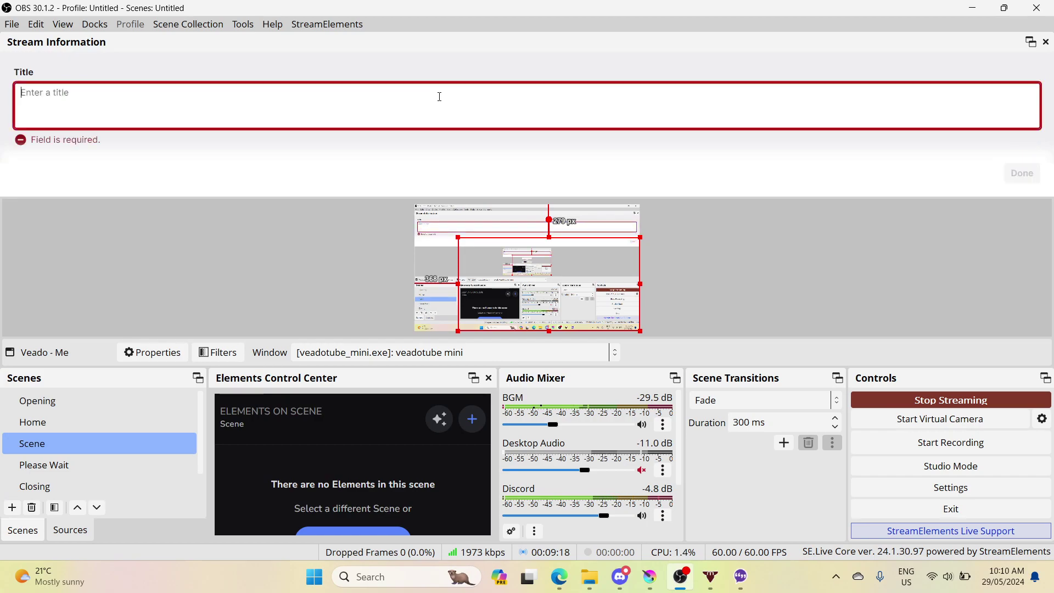
text(Learning Ar)
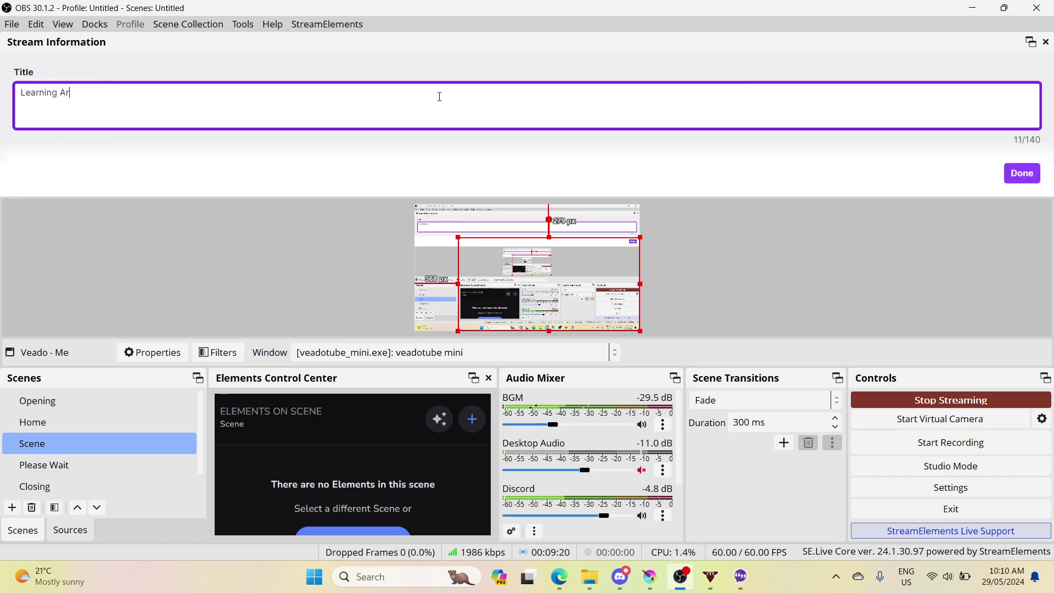
text(t with @c)
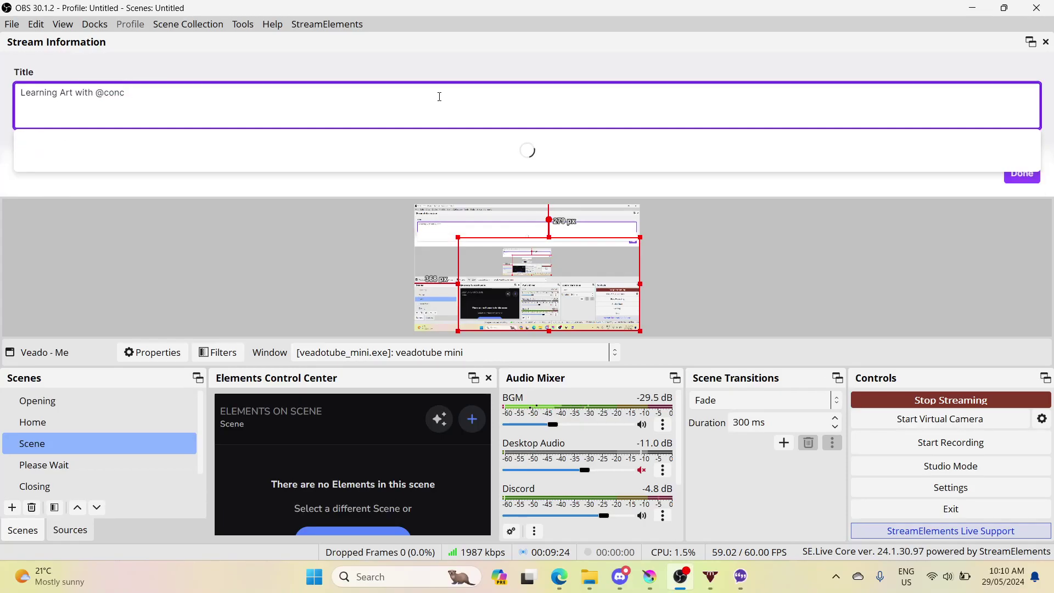
text(ondon)
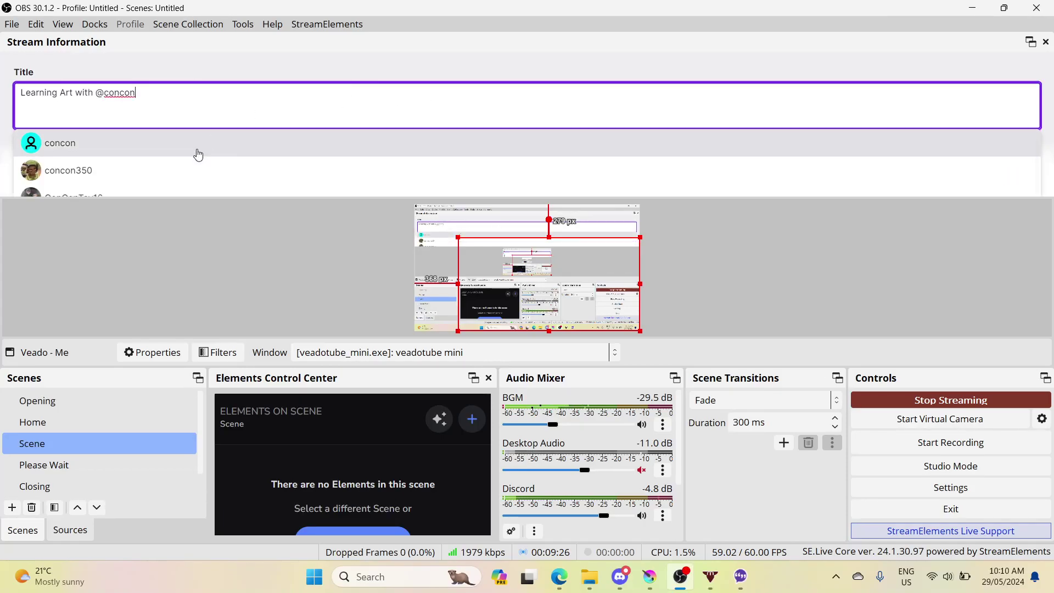
click(183, 169)
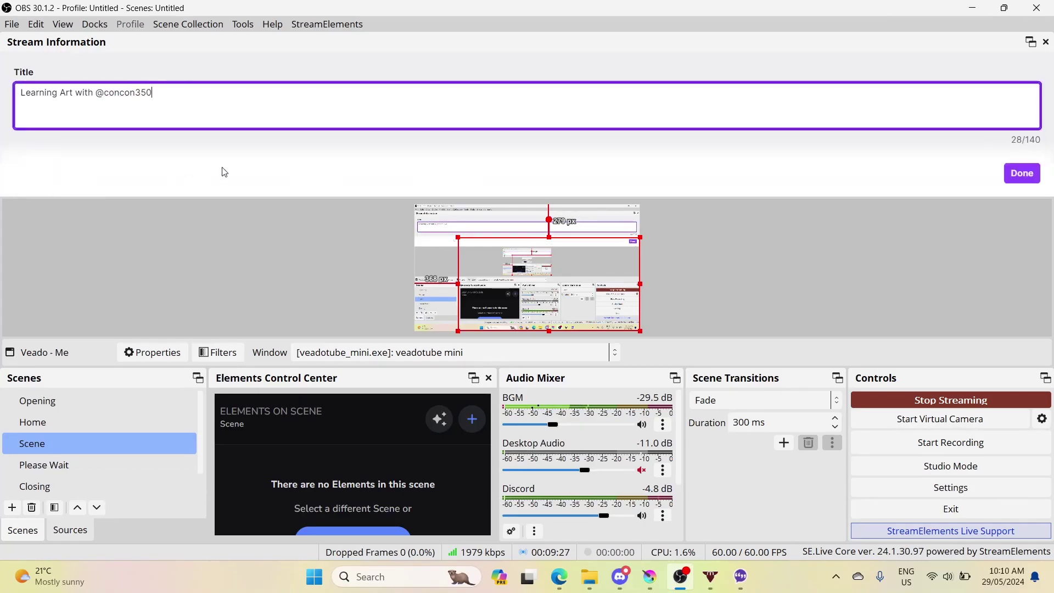
click(1022, 173)
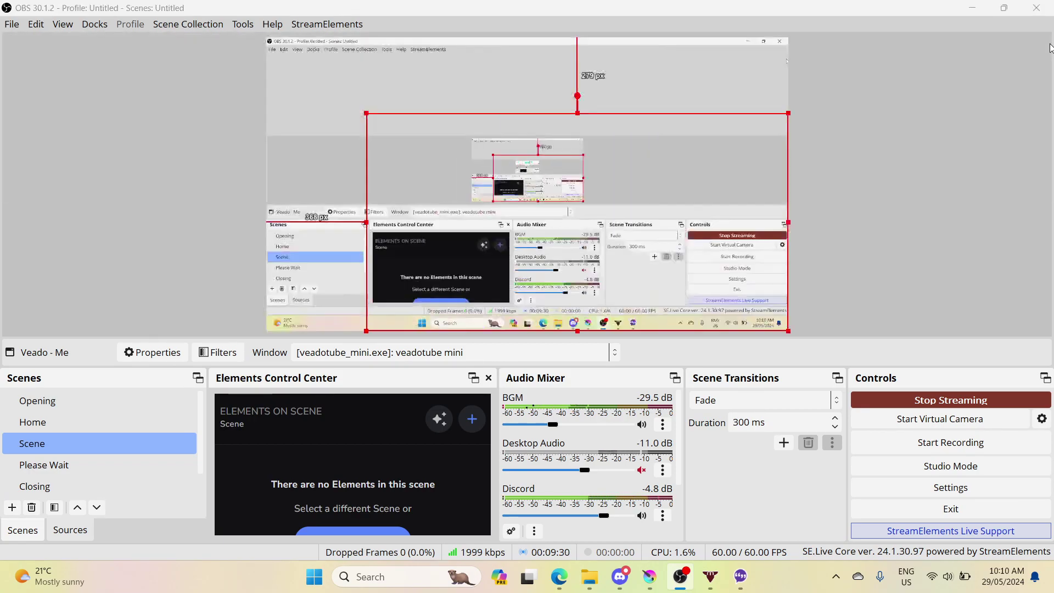
click(636, 315)
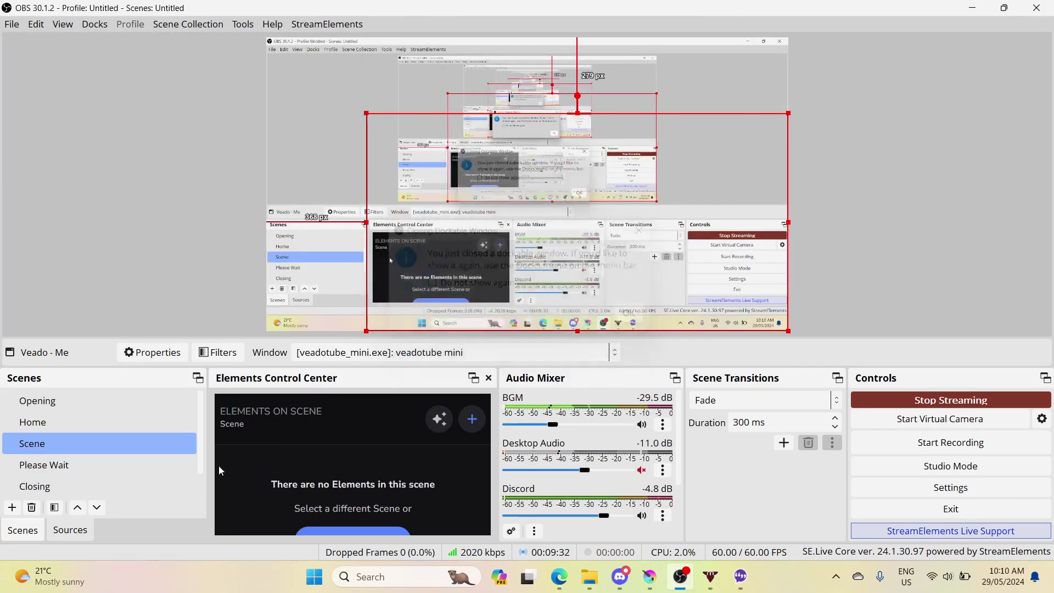
click(681, 576)
click(680, 576)
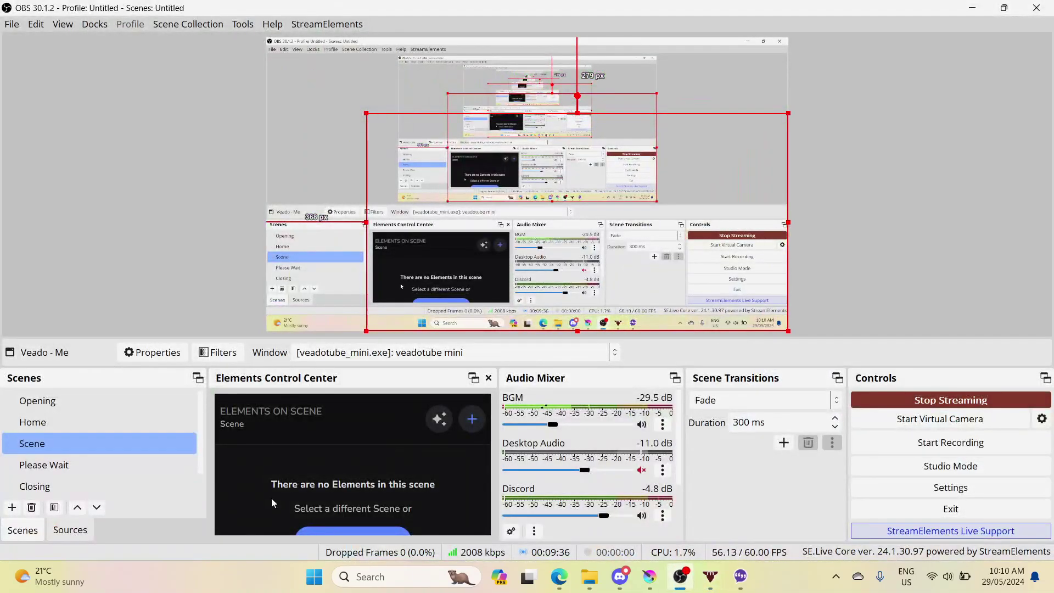
click(117, 493)
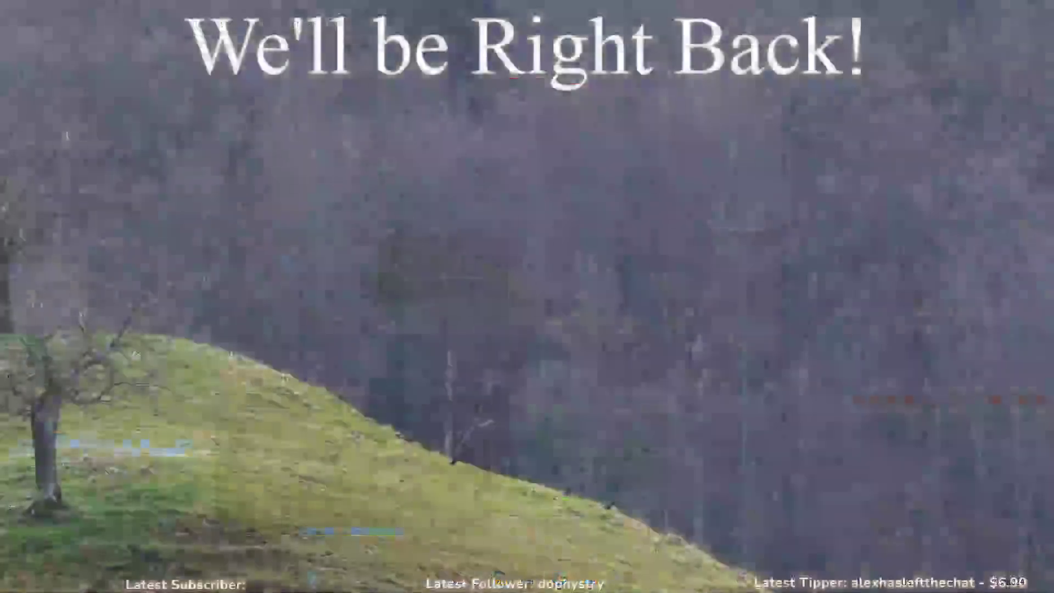
click(54, 443)
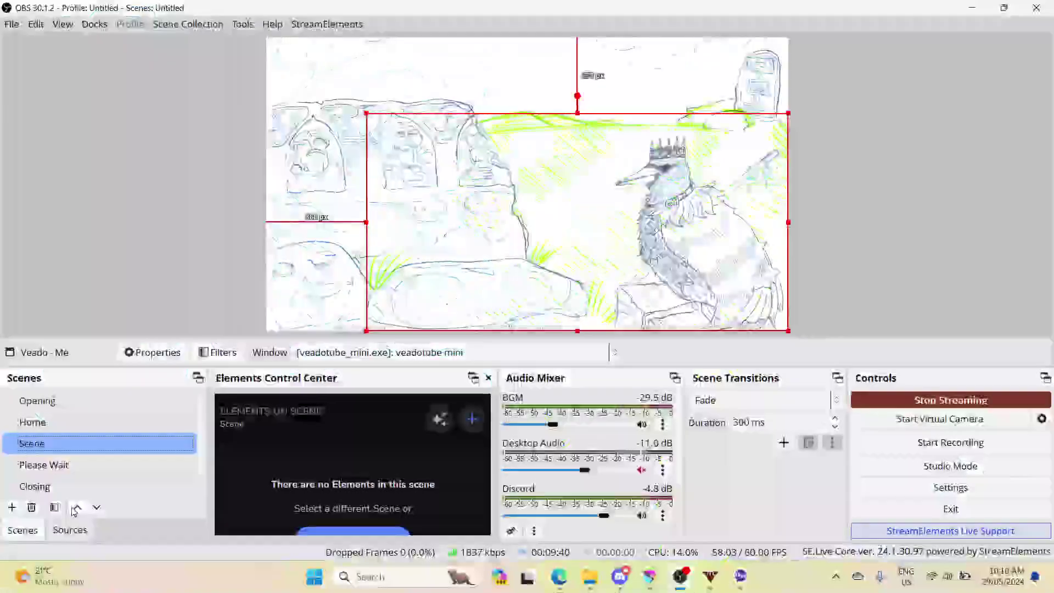
click(70, 530)
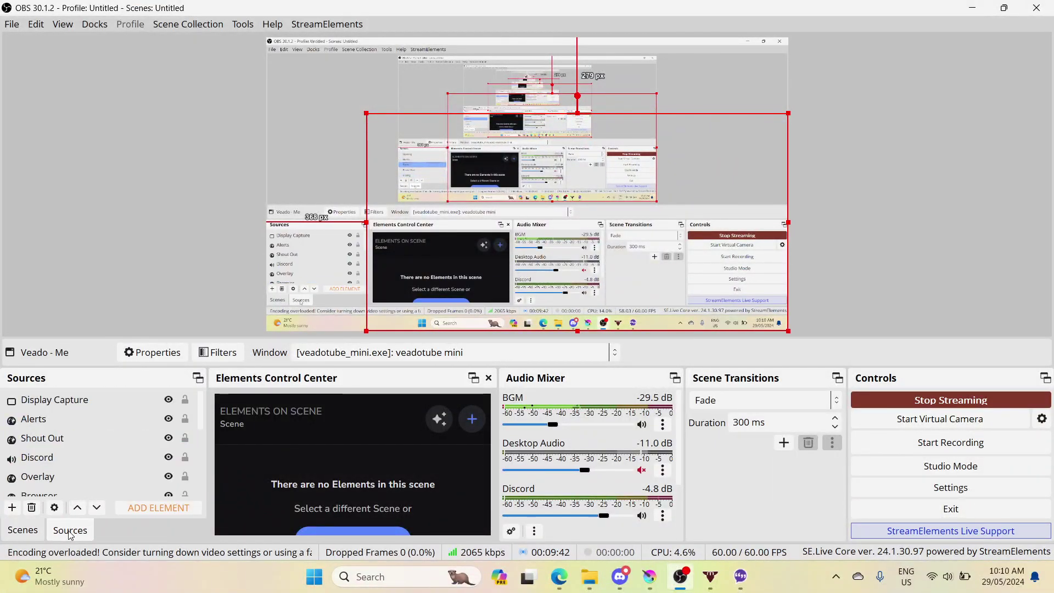
scroll(75, 482, down, 2)
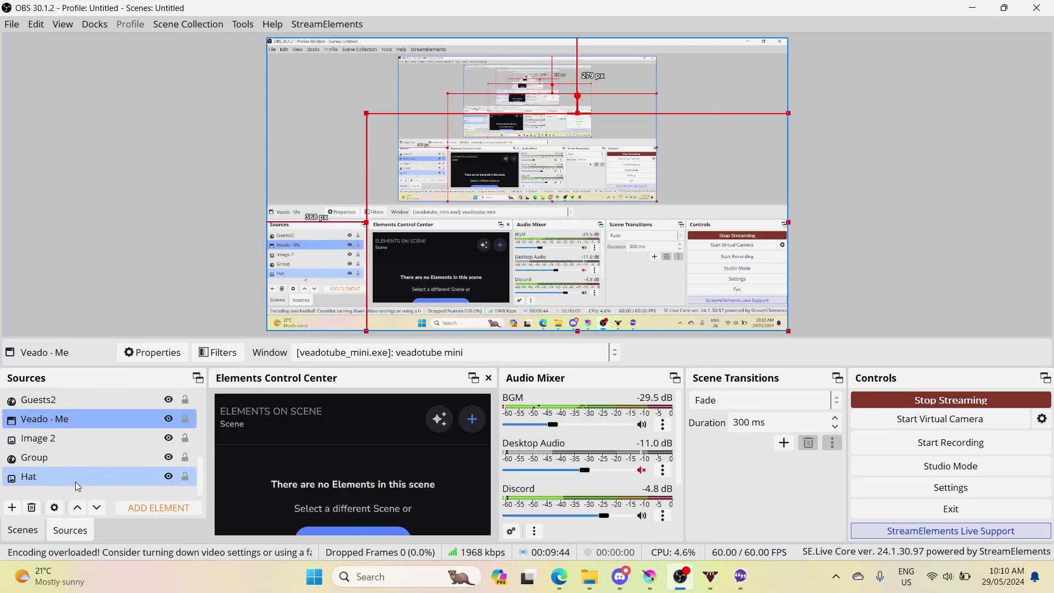
scroll(75, 482, up, 2)
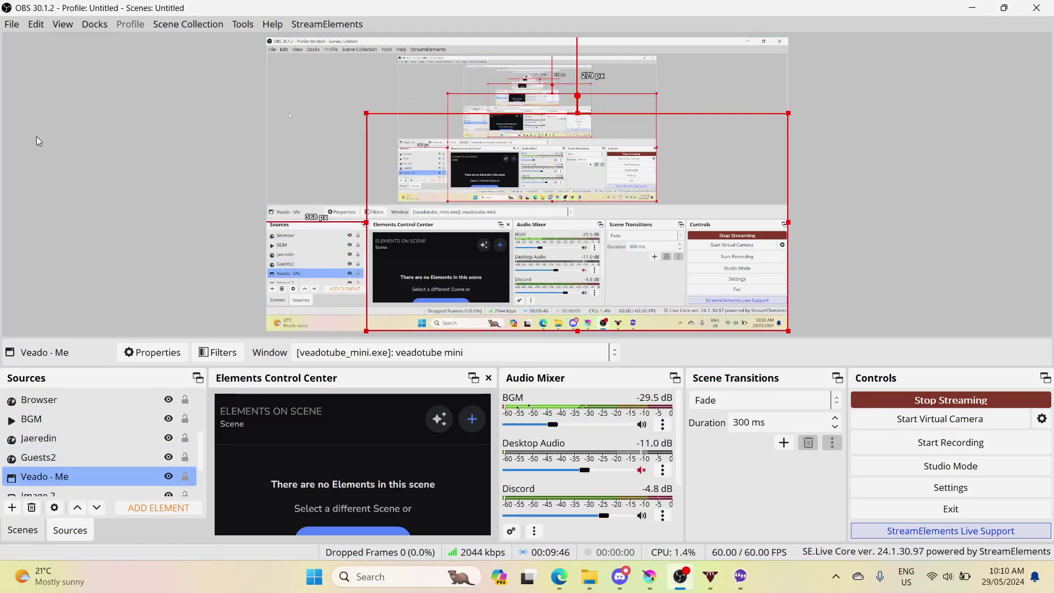
click(95, 24)
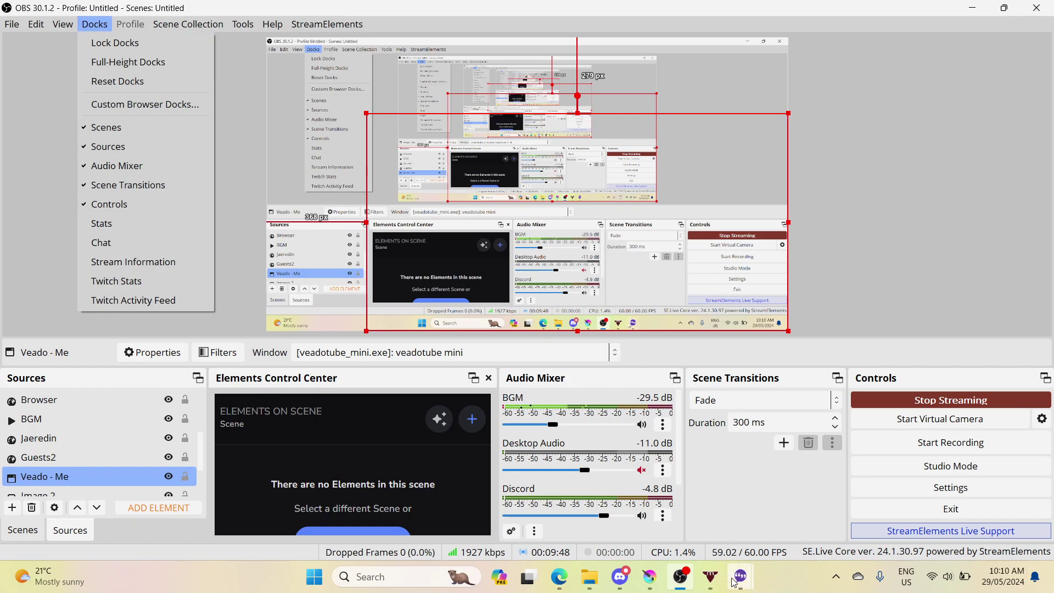
- Switch to the browser and check the teaching streamer's live Twitch channel
click(650, 587)
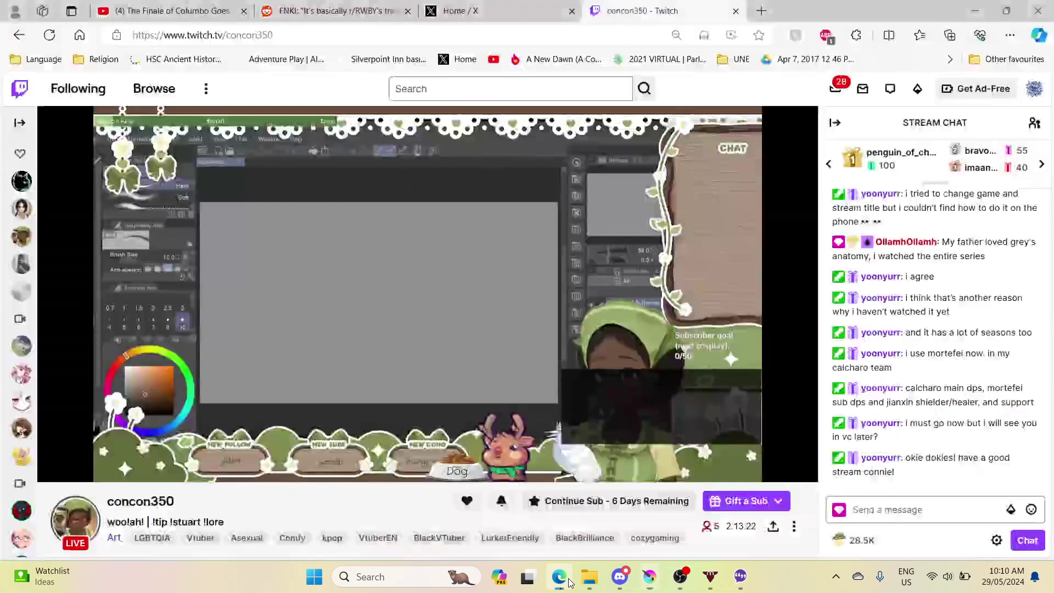
click(559, 576)
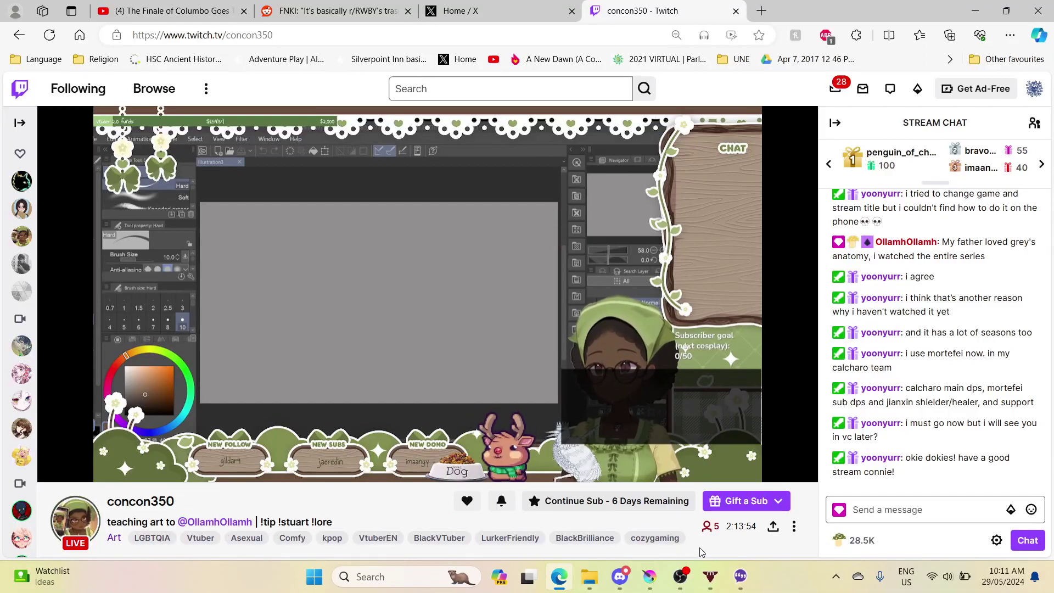
mouse_move(687, 584)
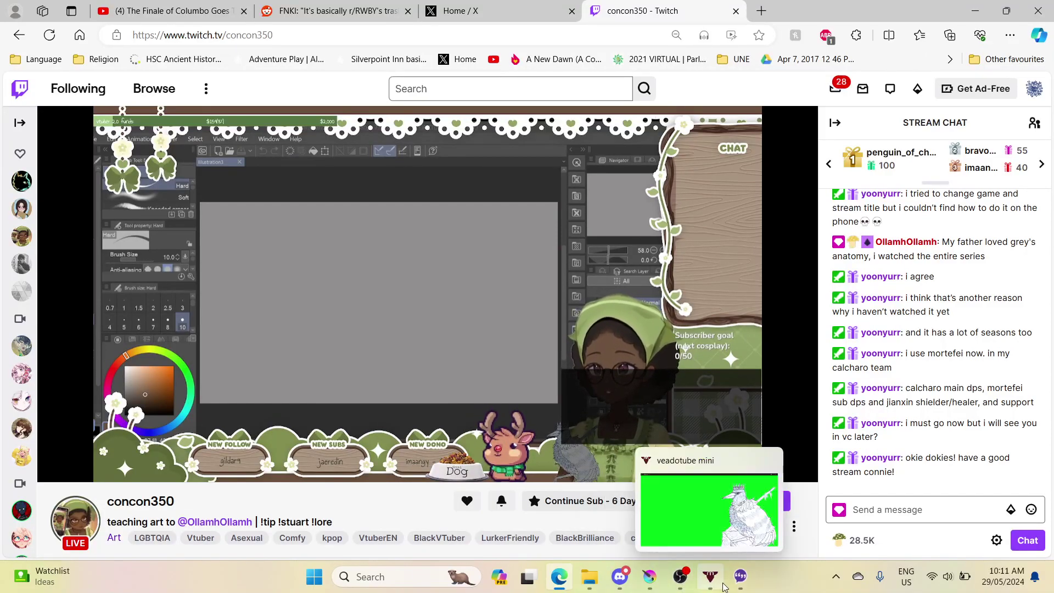
- Switch to Krita, zoom out to recentre the blank canvas and show it at 100% zoom
click(653, 583)
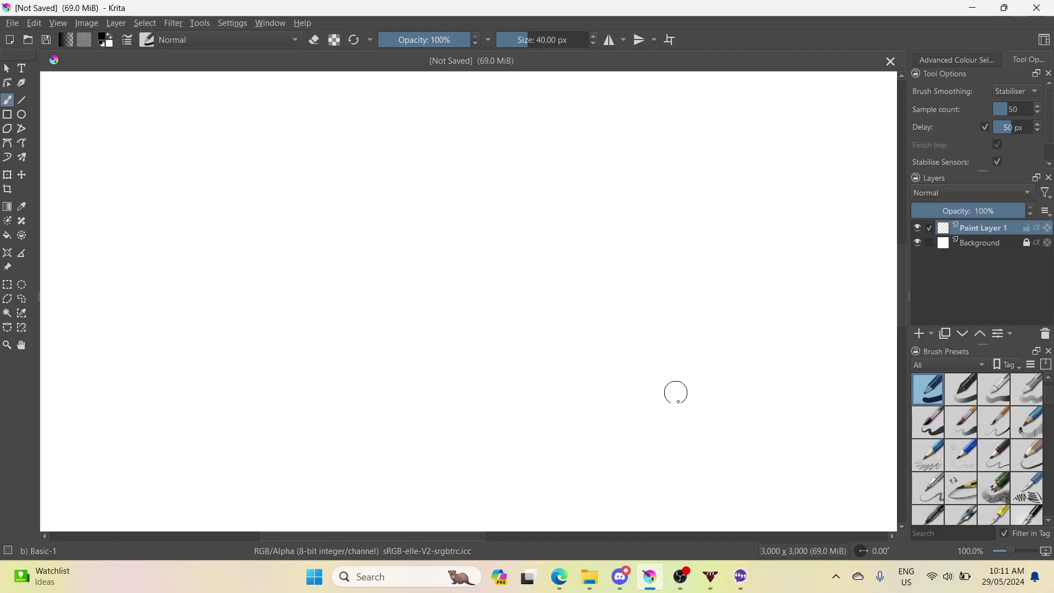
scroll(676, 393, down, 8)
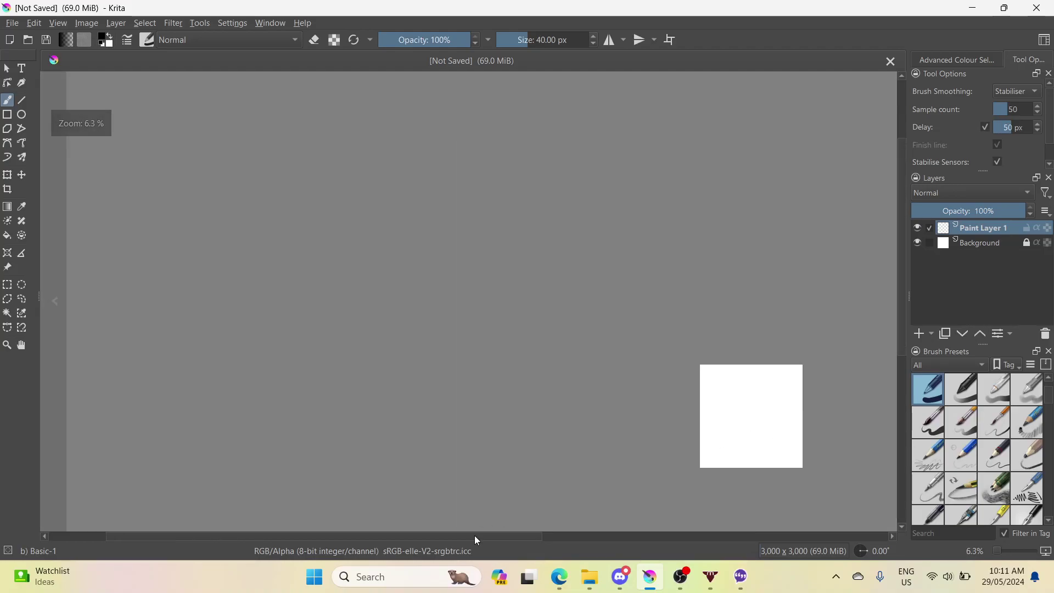
drag(474, 536, 593, 541)
scroll(508, 493, up, 3)
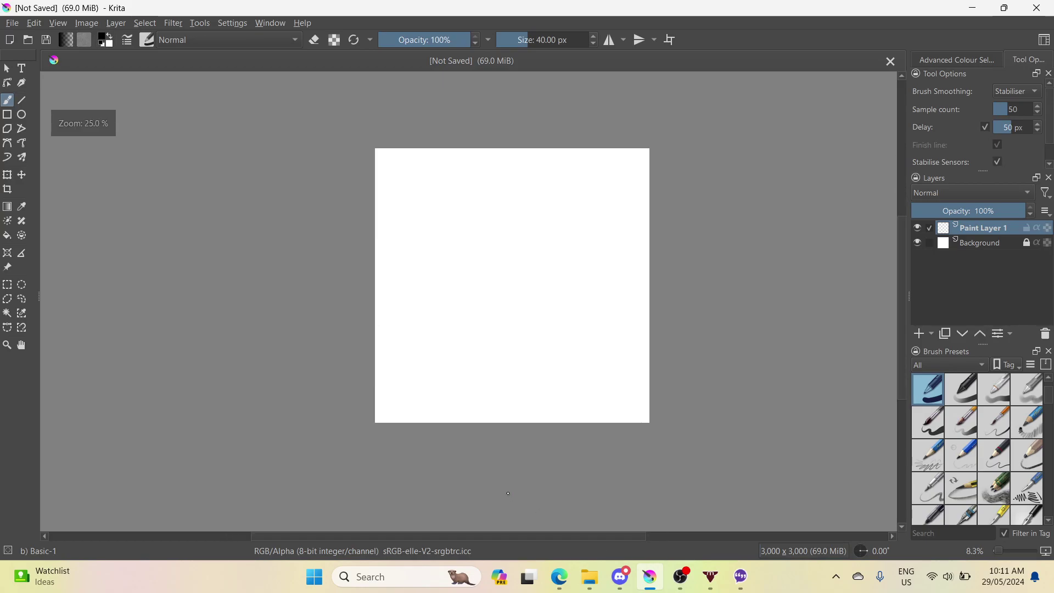
scroll(544, 341, up, 4)
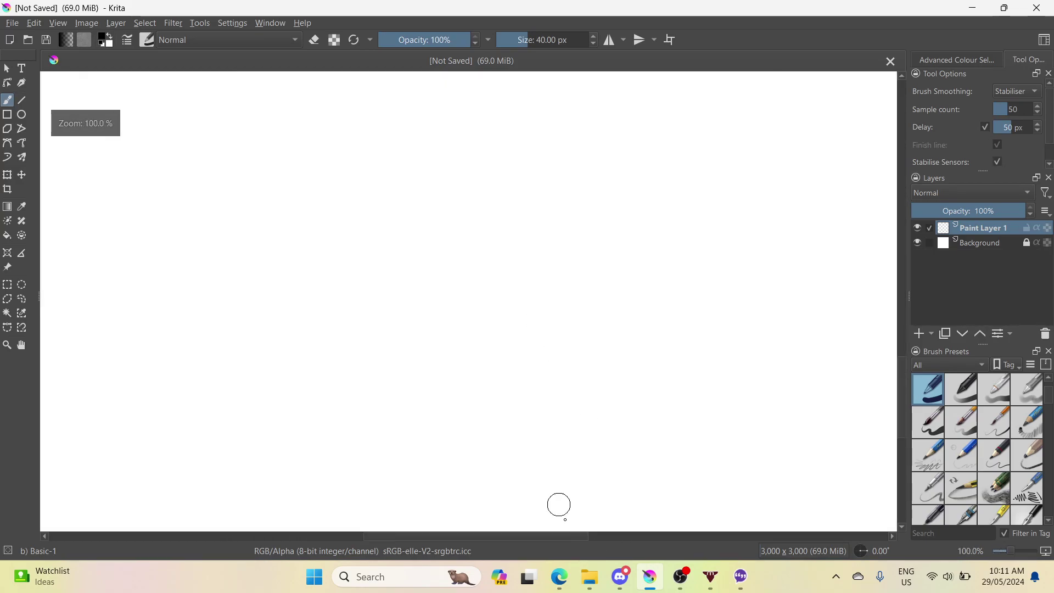
- Check the lesson stream in the browser, return to Krita and show the upper part of the canvas at 50% zoom
click(560, 576)
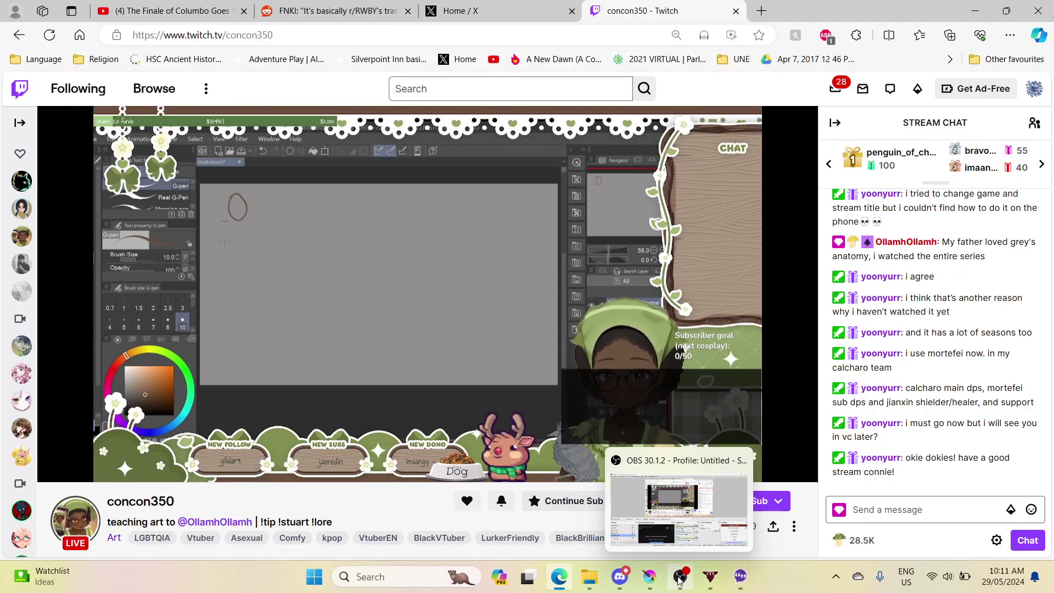
click(649, 576)
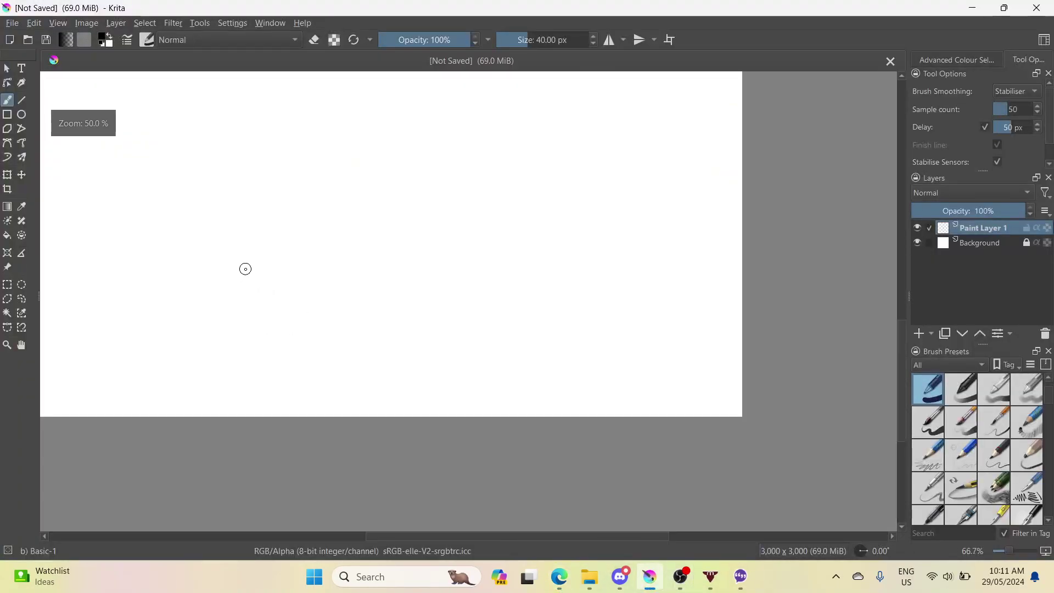
key(plus)
key(plus)
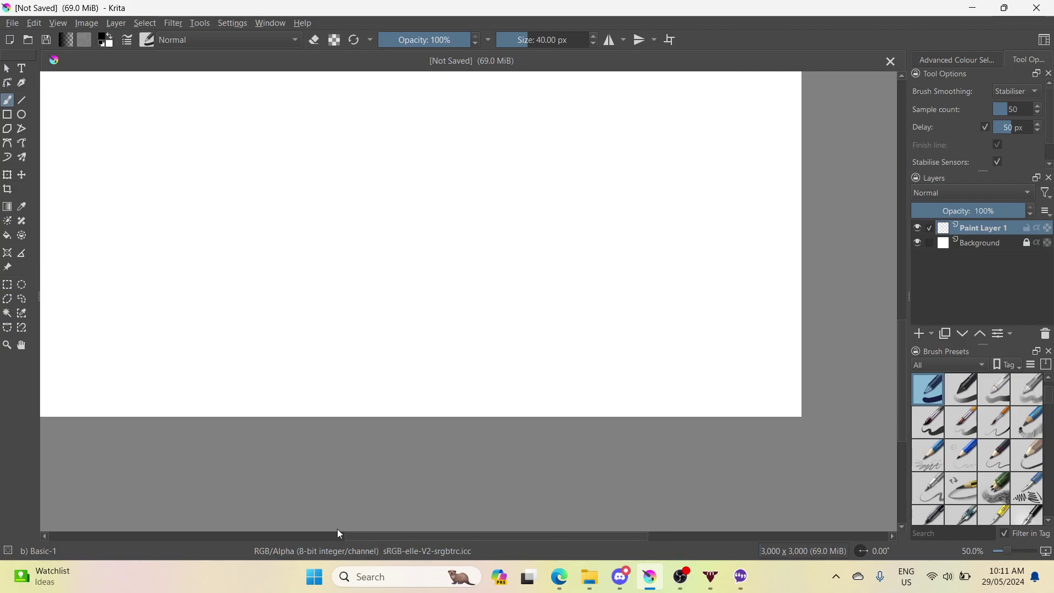
key(minus)
key(minus)
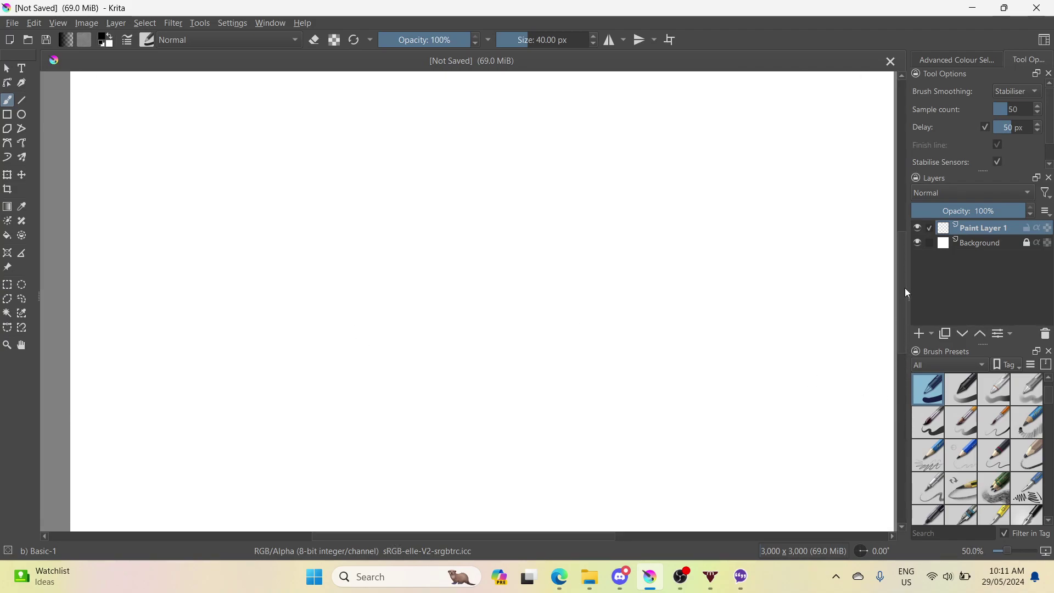
drag(904, 287, 907, 219)
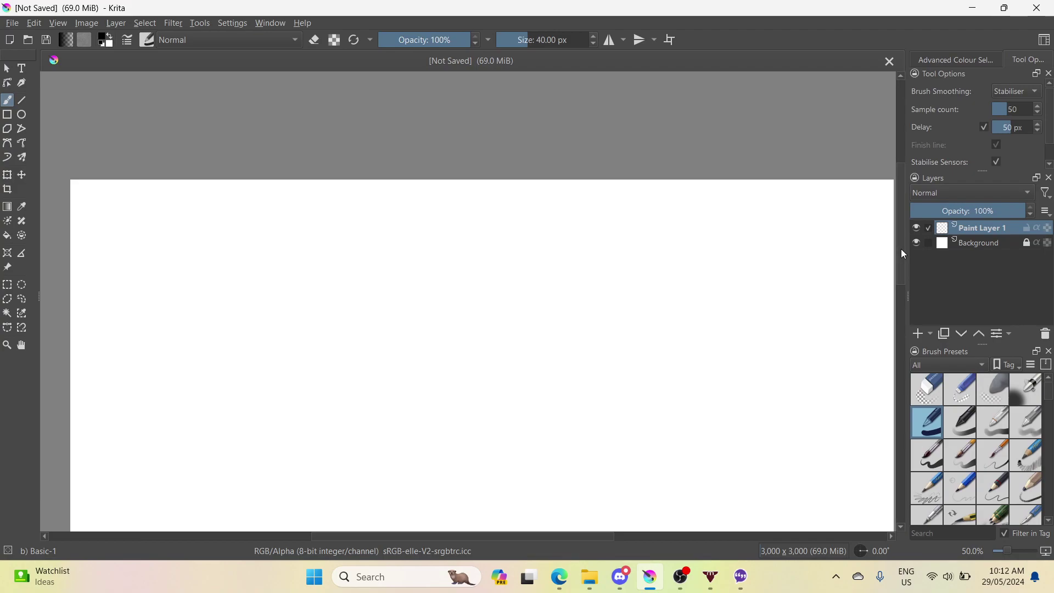
drag(901, 249, 898, 285)
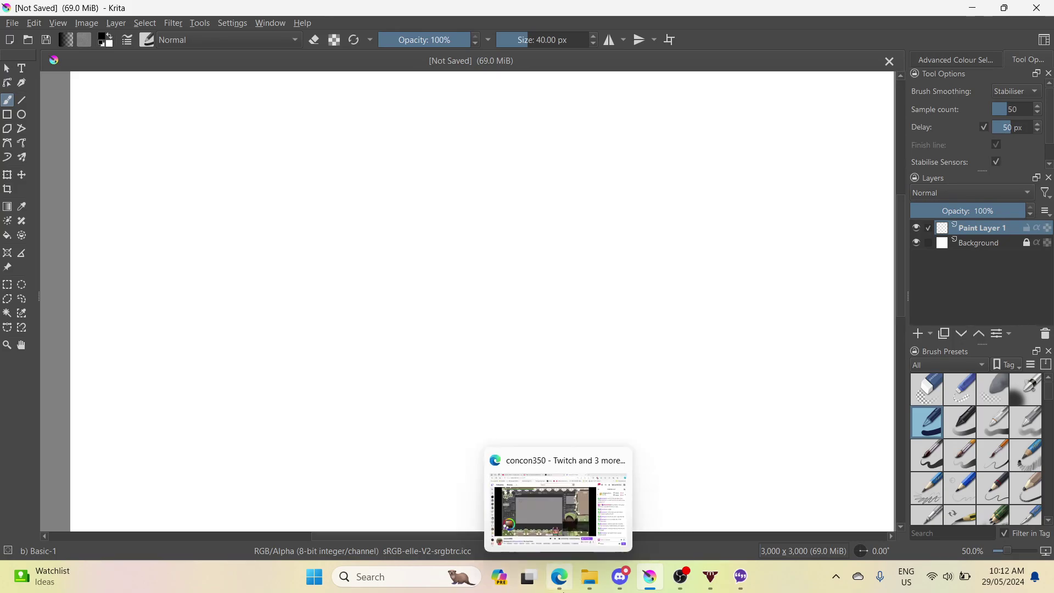
- Check the lesson stream in the browser, return to Krita and set the brush smoothing to Weighted
click(563, 588)
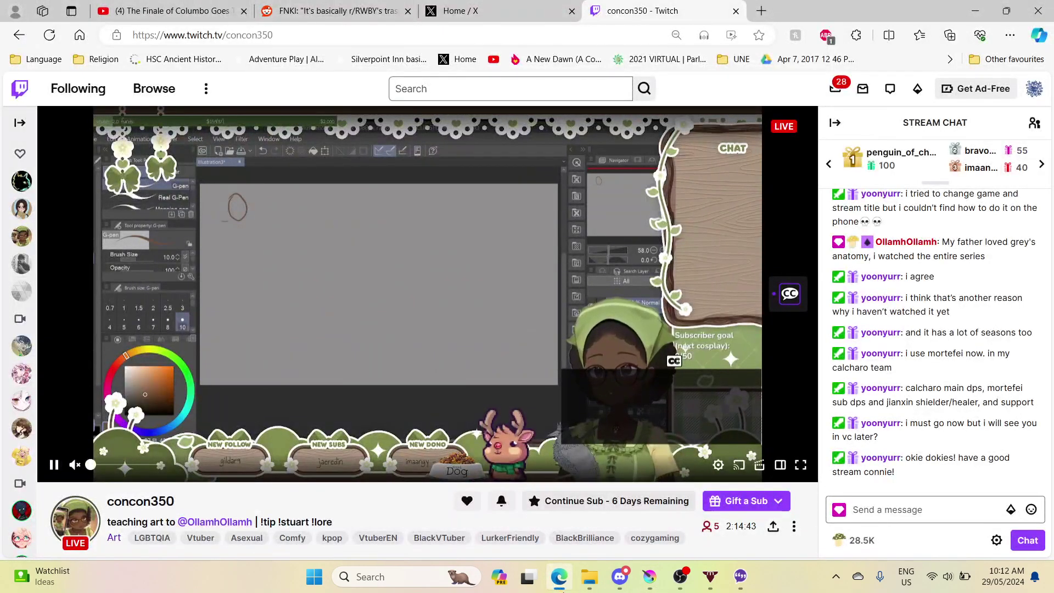
click(648, 586)
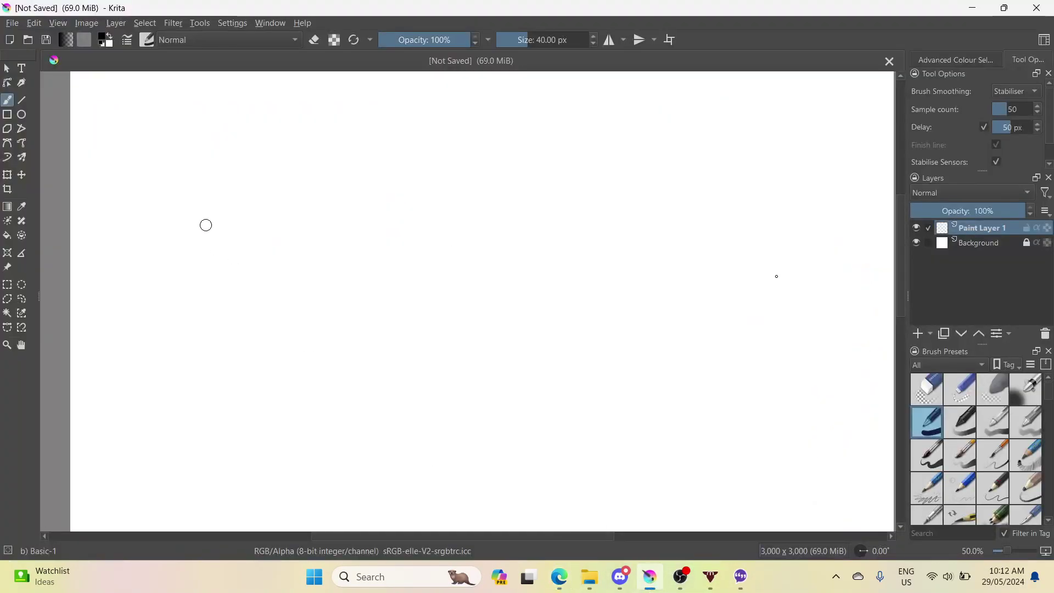
mouse_move(897, 291)
mouse_down()
mouse_move(900, 268)
mouse_move(900, 285)
mouse_up()
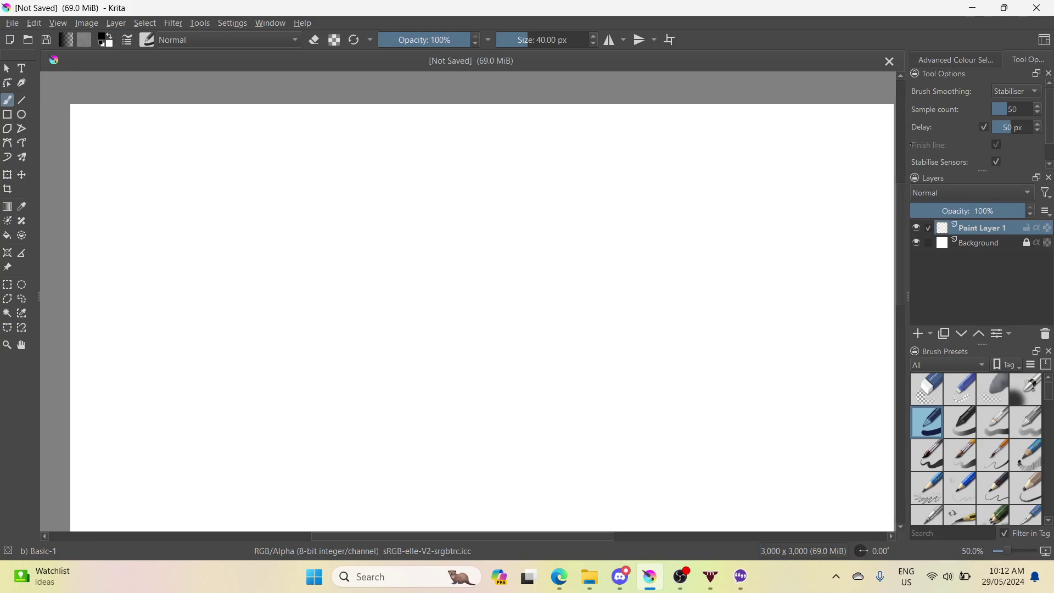
click(1002, 91)
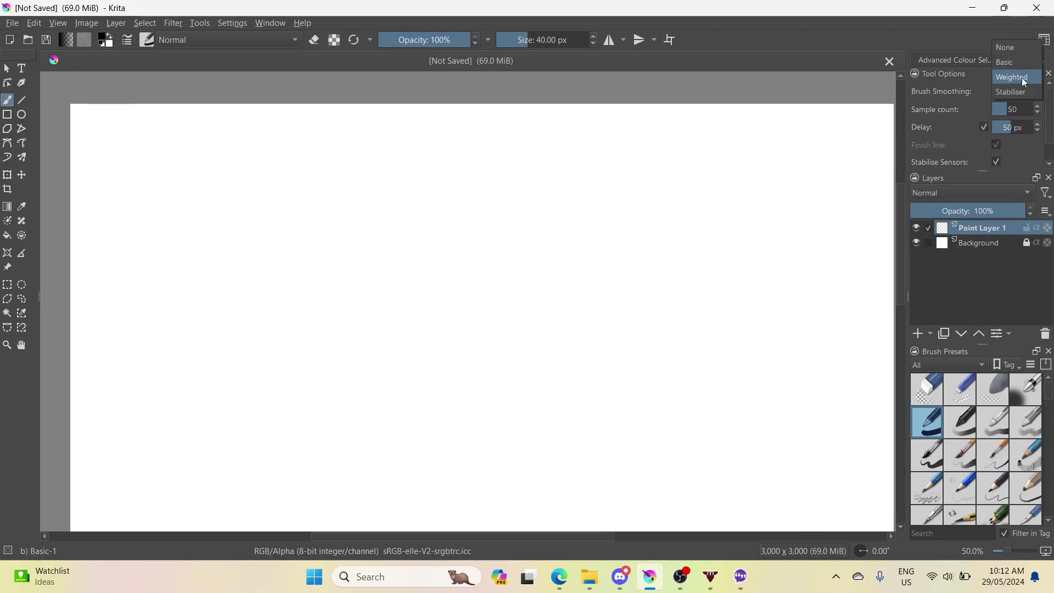
click(1022, 77)
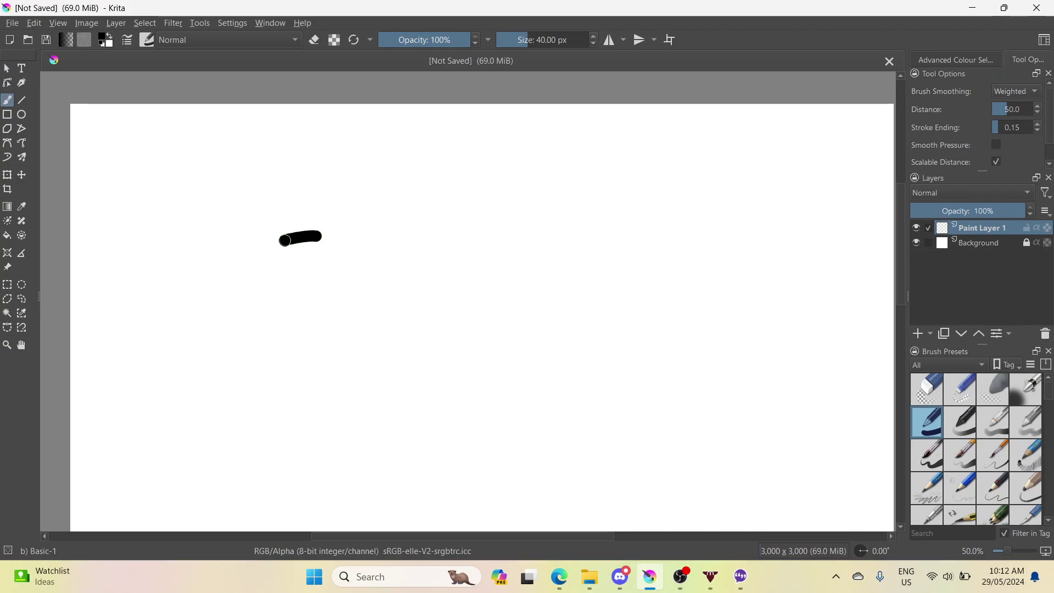
- Draw a large oval in the upper-left area of the canvas and a second one directly beneath it
mouse_move(262, 255)
mouse_down()
mouse_move(235, 297)
mouse_move(227, 355)
mouse_move(247, 420)
mouse_move(292, 456)
mouse_move(346, 459)
mouse_move(388, 411)
mouse_up()
mouse_move(404, 365)
mouse_down()
mouse_move(403, 275)
mouse_move(391, 253)
mouse_move(358, 230)
mouse_move(315, 237)
mouse_up()
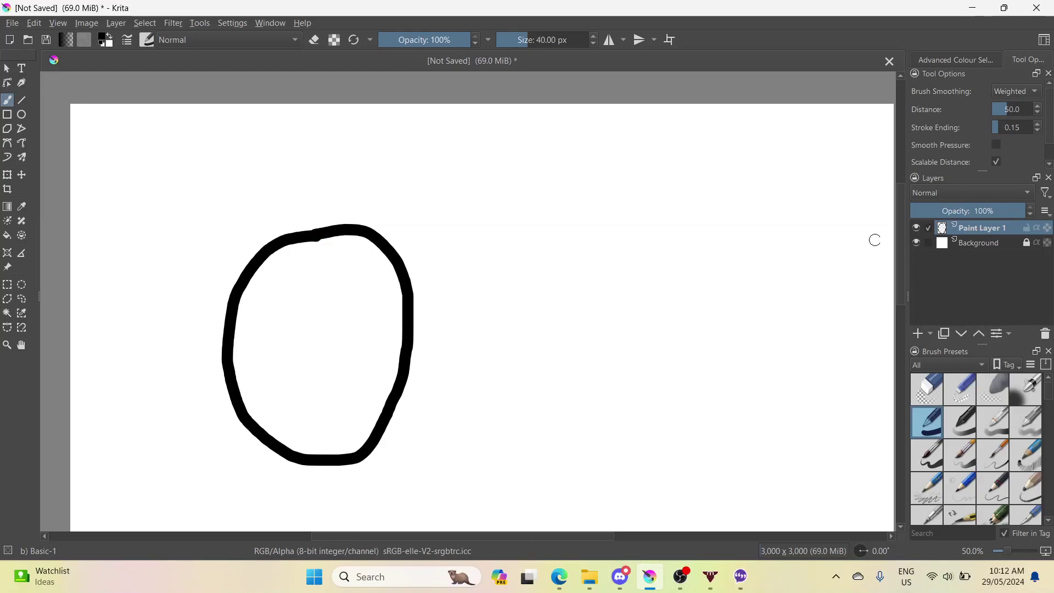
drag(900, 250, 891, 327)
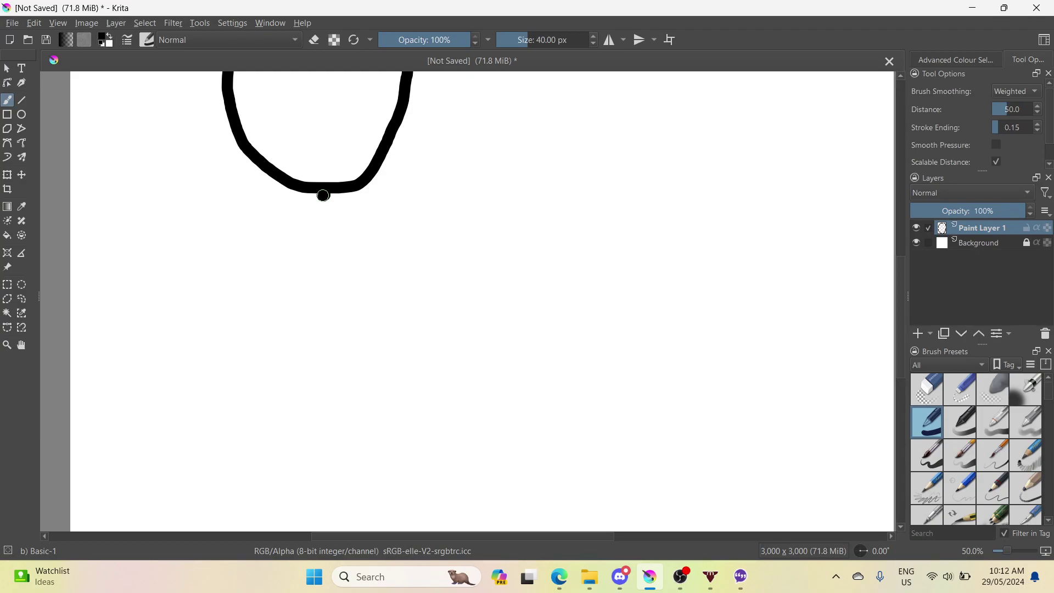
mouse_move(324, 196)
mouse_down()
mouse_move(259, 195)
mouse_move(226, 219)
mouse_move(207, 254)
mouse_move(207, 317)
mouse_move(223, 368)
mouse_move(253, 402)
mouse_move(301, 417)
mouse_move(345, 415)
mouse_move(387, 383)
mouse_move(405, 298)
mouse_move(372, 221)
mouse_move(334, 195)
mouse_move(308, 193)
mouse_up()
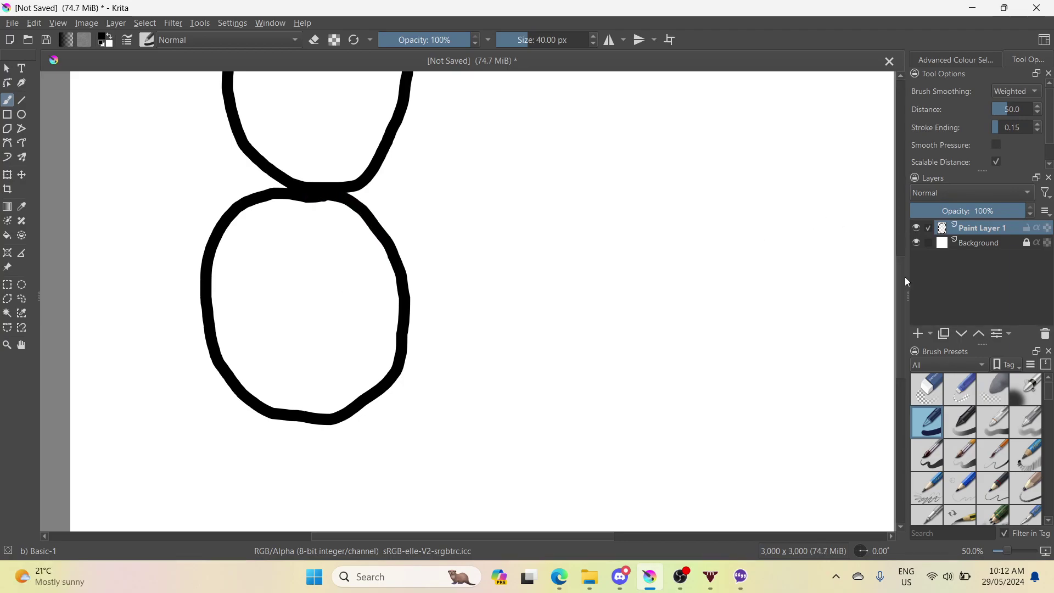
- Undo the two large oval strokes
mouse_move(904, 279)
mouse_down()
mouse_move(904, 362)
mouse_move(900, 137)
mouse_up()
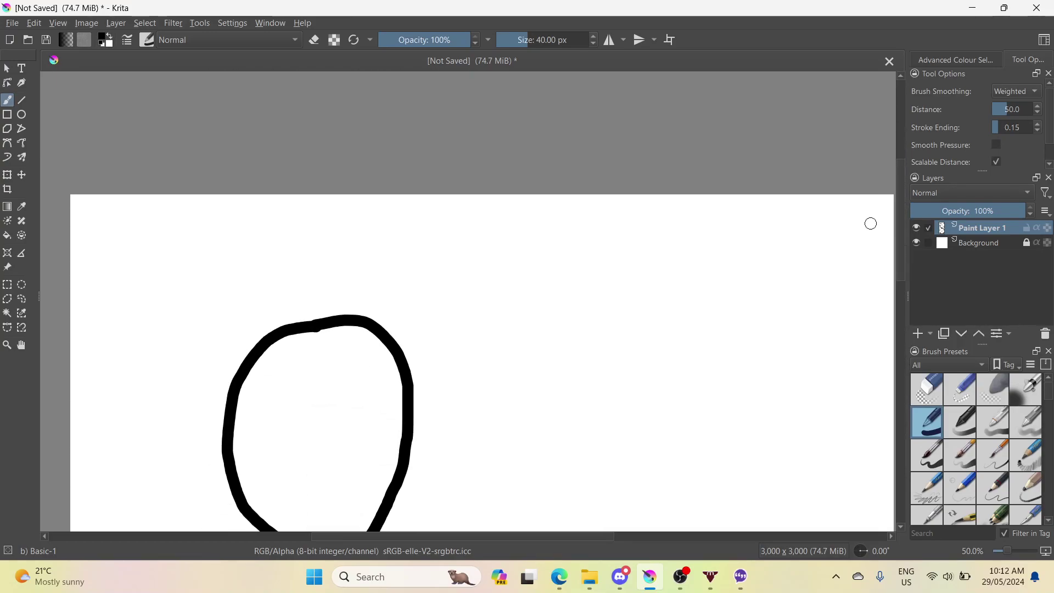
key(ctrl+z)
key(ctrl+z)
key(ctrl+z)
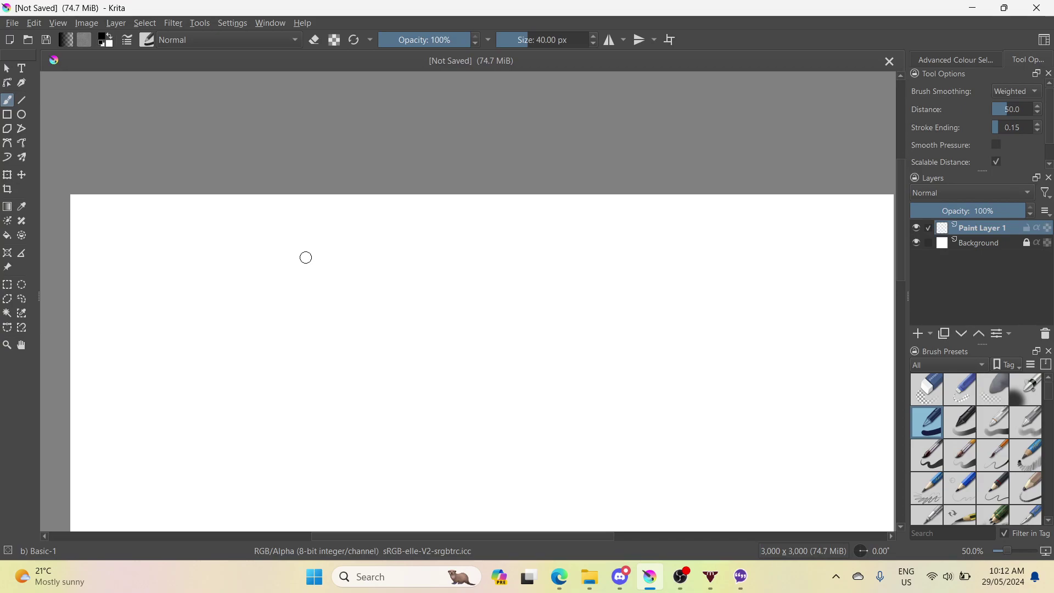
- Draw three rough circles stacked in a column down the left side of the canvas, starting near its upper edge
mouse_move(305, 257)
mouse_down()
mouse_move(251, 258)
mouse_move(205, 285)
mouse_move(200, 355)
mouse_move(238, 403)
mouse_move(291, 406)
mouse_move(330, 379)
mouse_move(343, 291)
mouse_move(338, 275)
mouse_move(302, 259)
mouse_up()
mouse_move(257, 424)
mouse_down()
mouse_move(223, 421)
mouse_move(199, 457)
mouse_move(198, 487)
mouse_move(226, 531)
mouse_move(301, 520)
mouse_move(313, 493)
mouse_move(298, 444)
mouse_move(262, 416)
mouse_up()
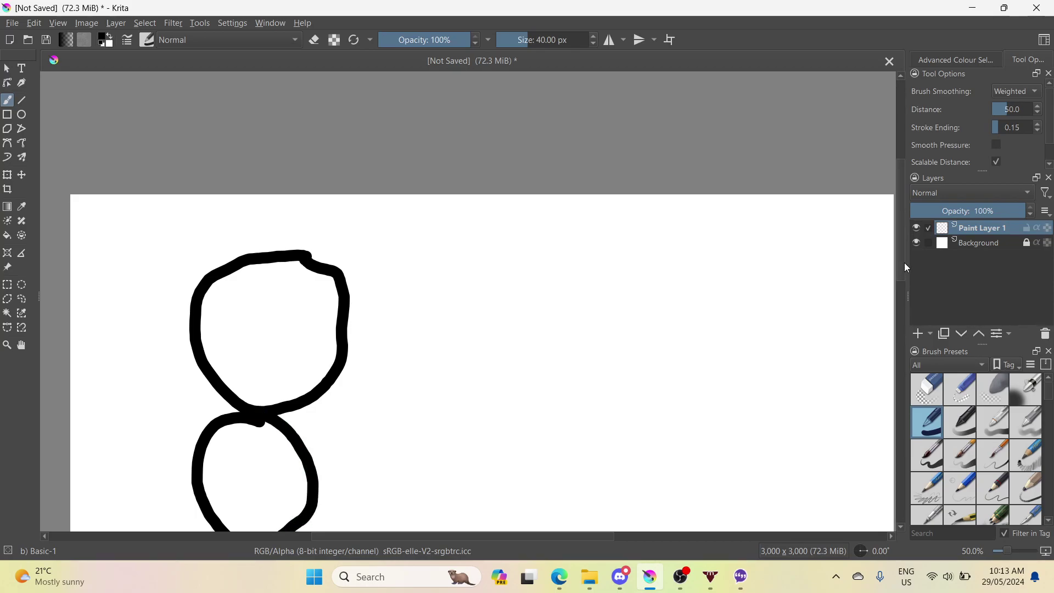
drag(903, 263, 901, 336)
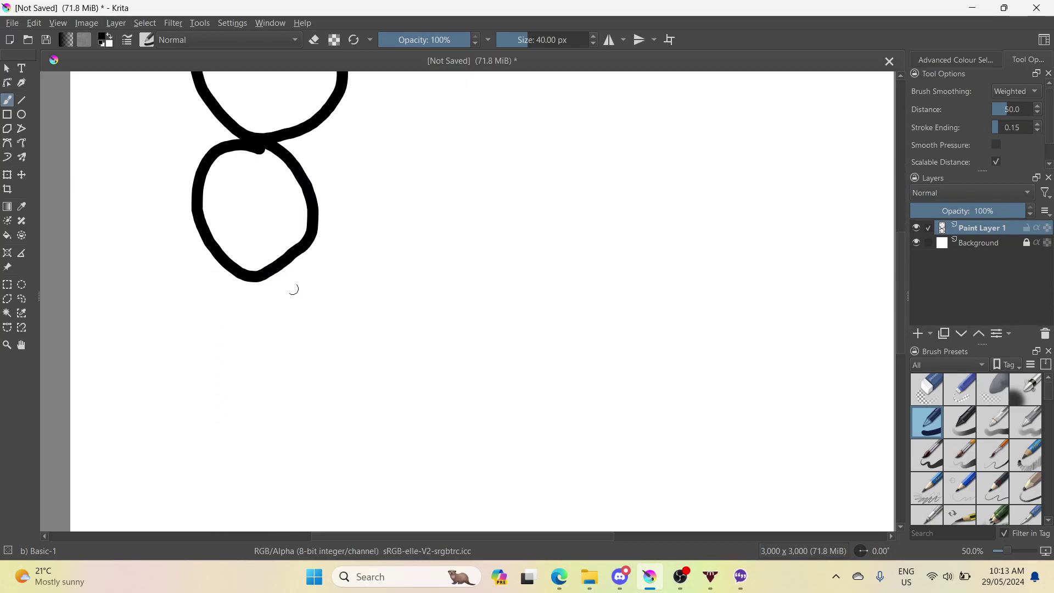
mouse_move(253, 274)
mouse_down()
mouse_move(213, 285)
mouse_move(169, 347)
mouse_move(190, 395)
mouse_move(242, 435)
mouse_move(272, 427)
mouse_move(309, 371)
mouse_move(259, 279)
mouse_up()
- Compare the stacked circles in Krita with the streamer's figure sketch in the browser, ending back in Krita
click(565, 561)
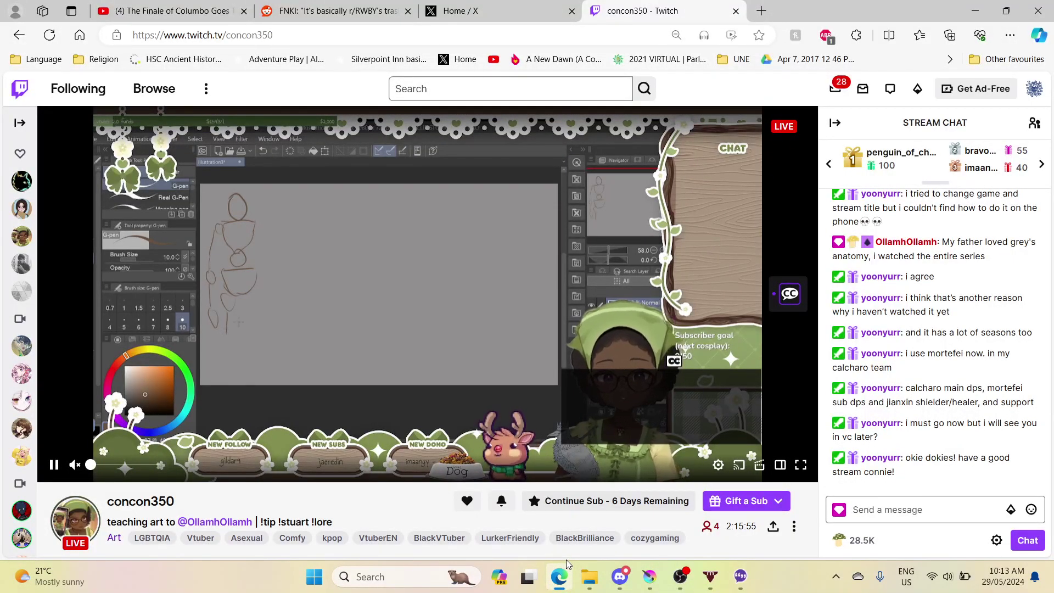
click(676, 575)
click(676, 574)
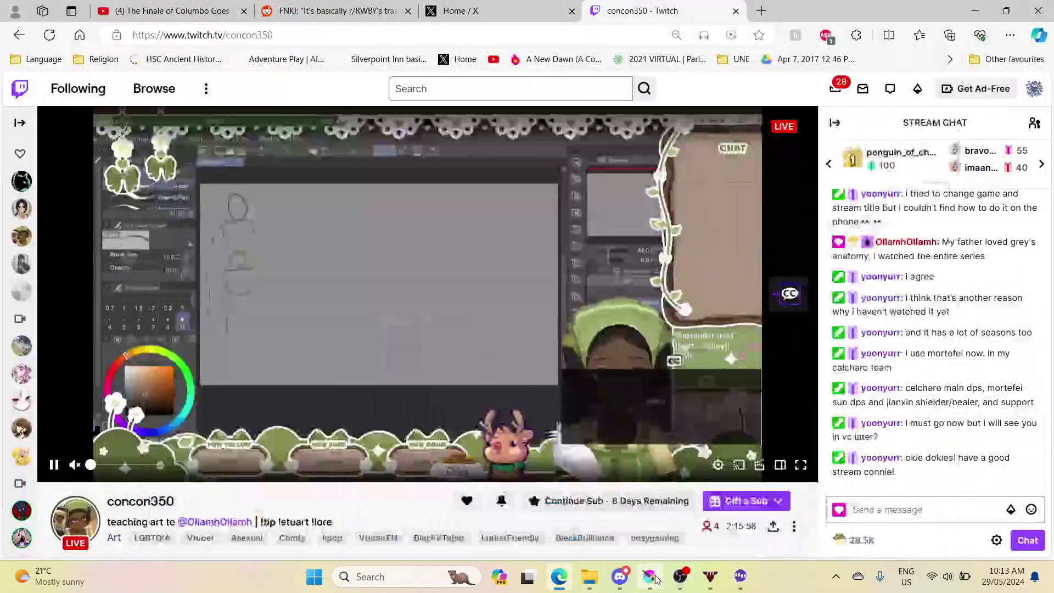
click(649, 576)
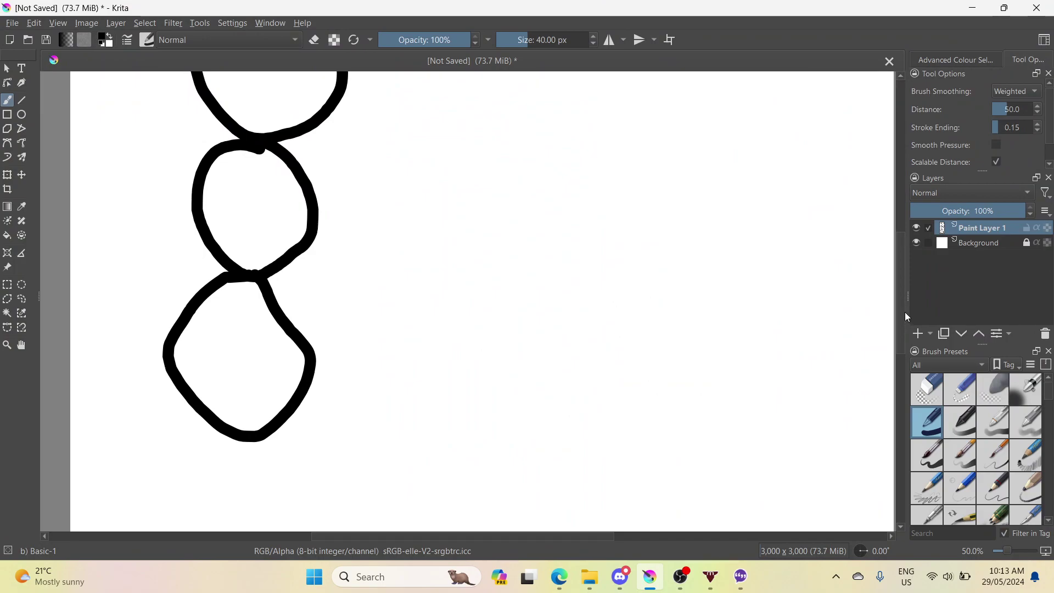
drag(901, 312, 898, 278)
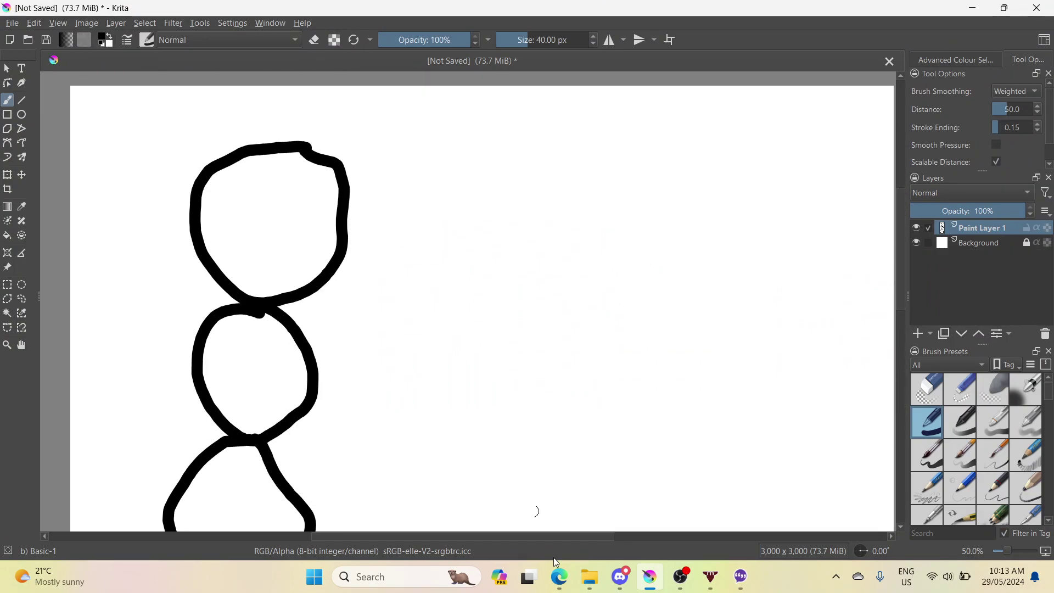
click(558, 573)
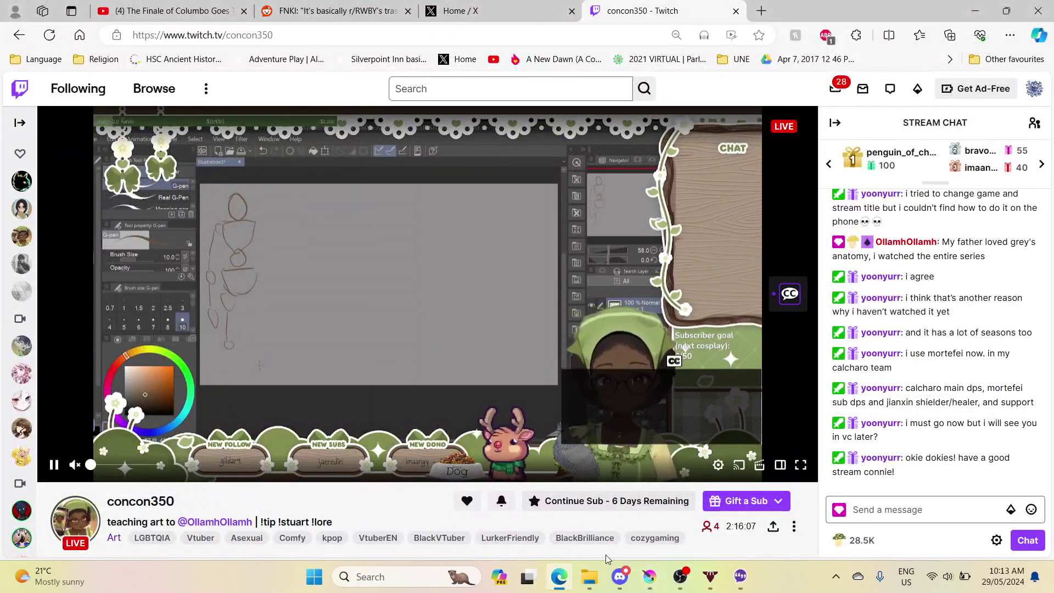
click(650, 573)
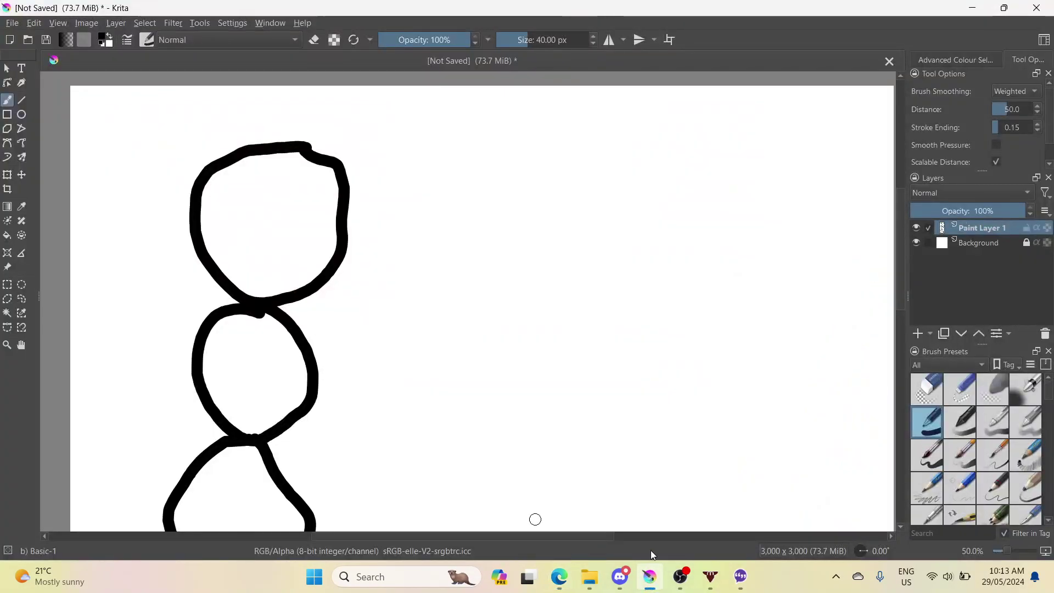
- Undo the three stacked circle strokes
key(ctrl+z)
key(ctrl+z)
key(ctrl+z)
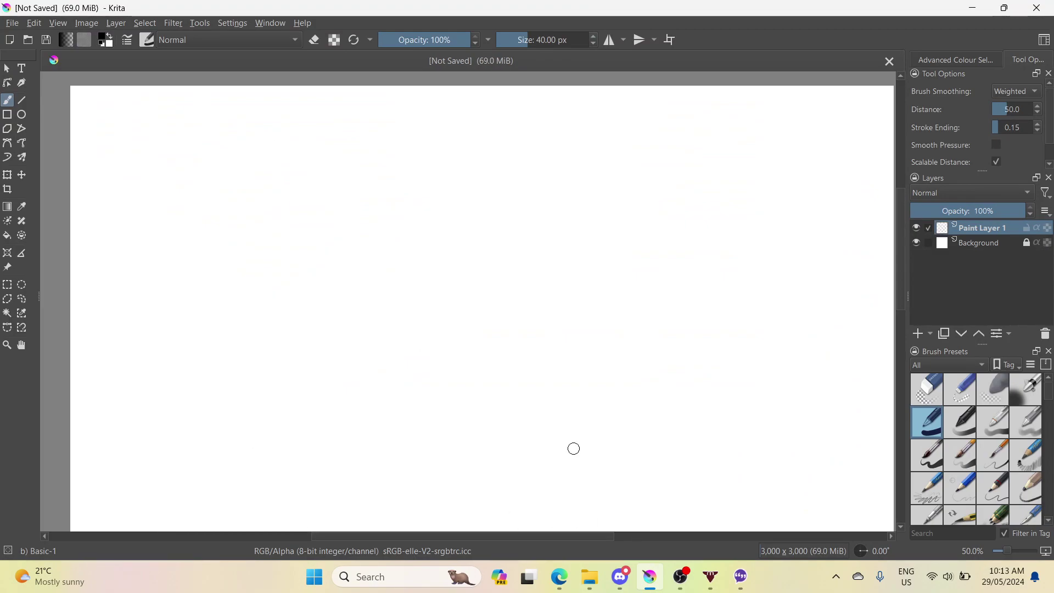
- Show the whole blank canvas at 25% zoom
drag(398, 540, 412, 522)
scroll(525, 434, down, 2)
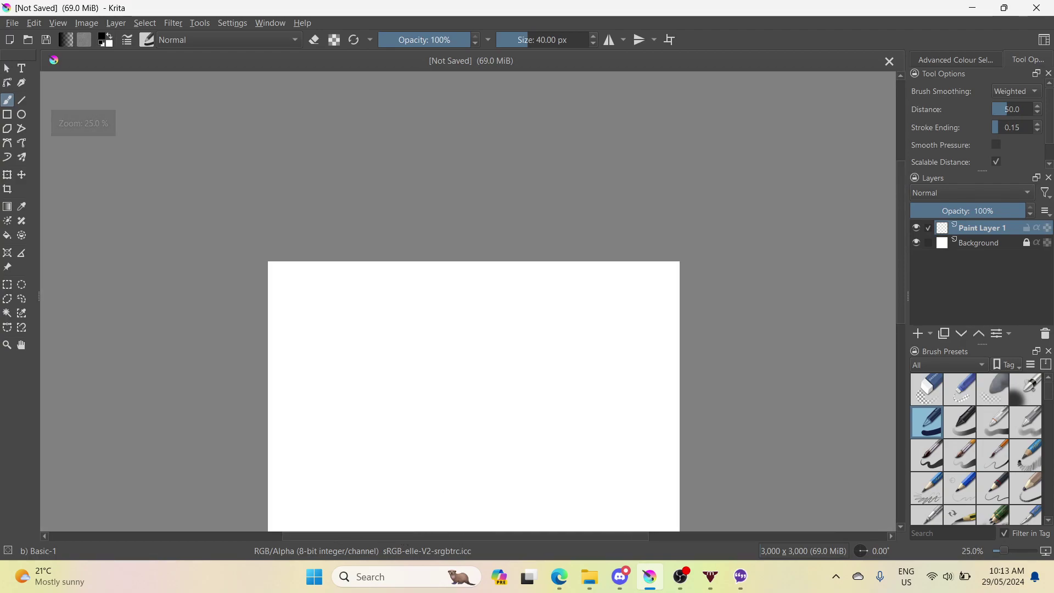
drag(899, 296, 877, 331)
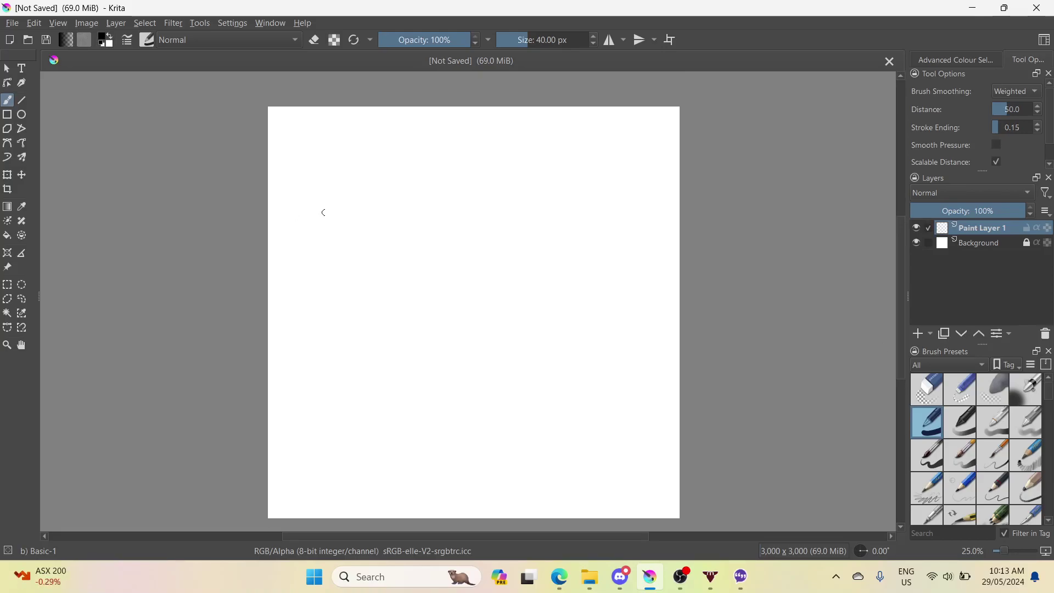
- Watch the streamer's figure demonstration in the browser, glance at OBS and return to the canvas in Krita
click(560, 577)
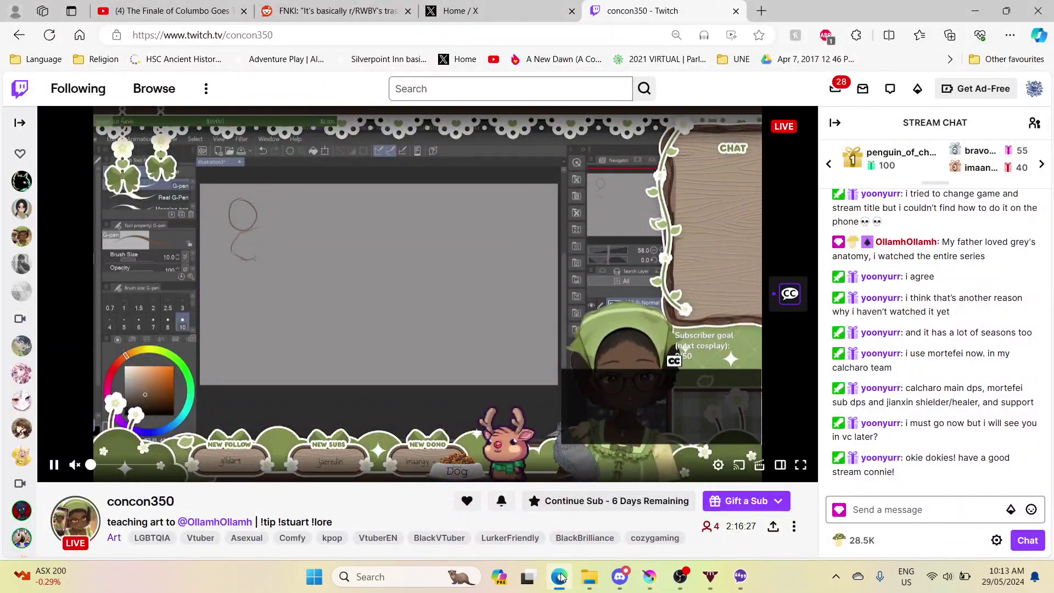
mouse_move(680, 575)
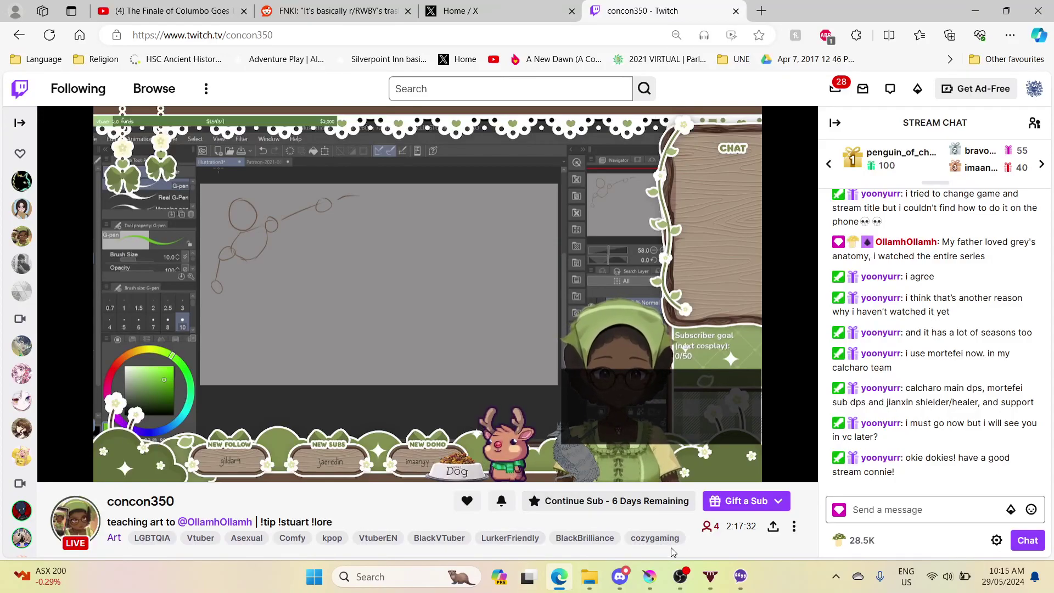
click(682, 579)
click(683, 580)
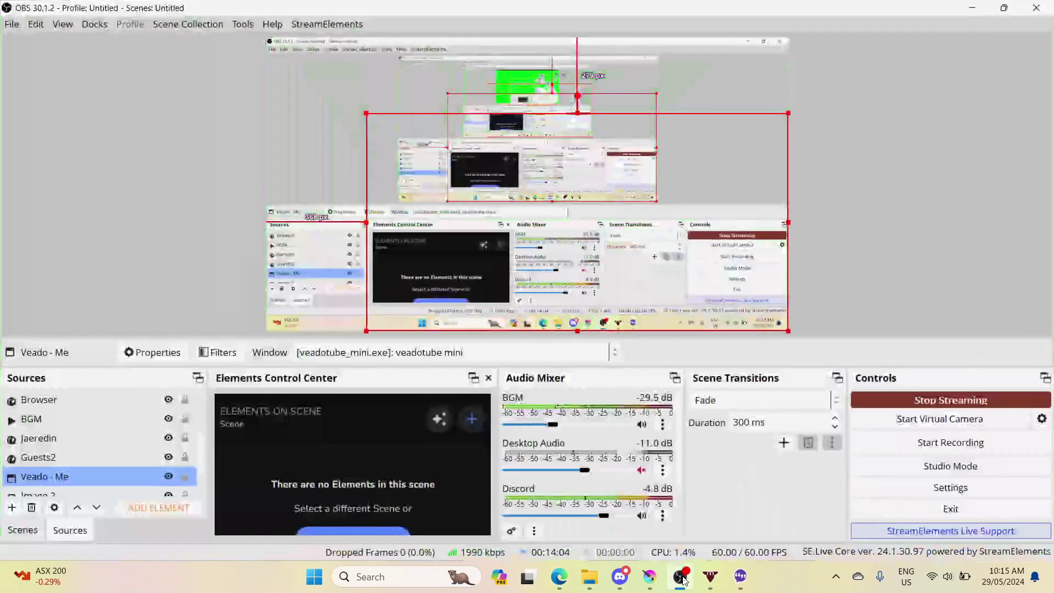
click(648, 577)
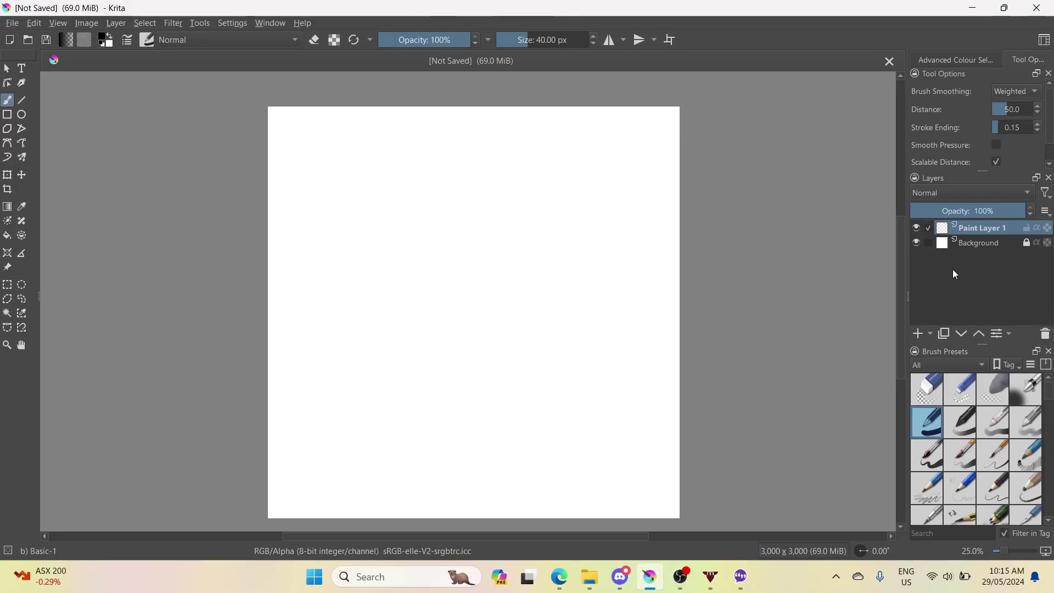
- Keep Paint Layer 1 at 100% opacity and add a new paint layer above it
click(1030, 215)
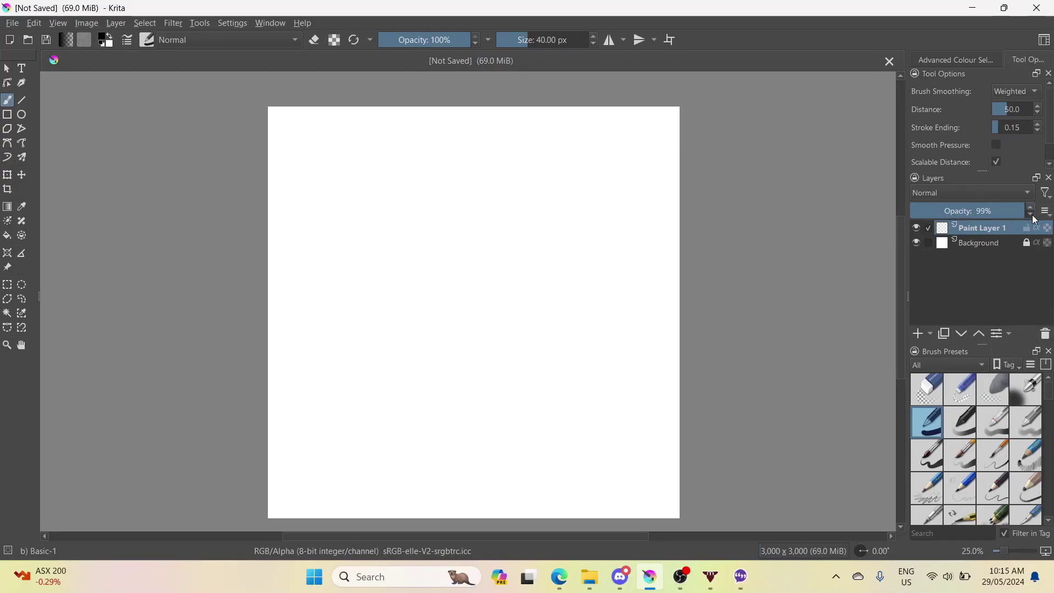
click(1032, 208)
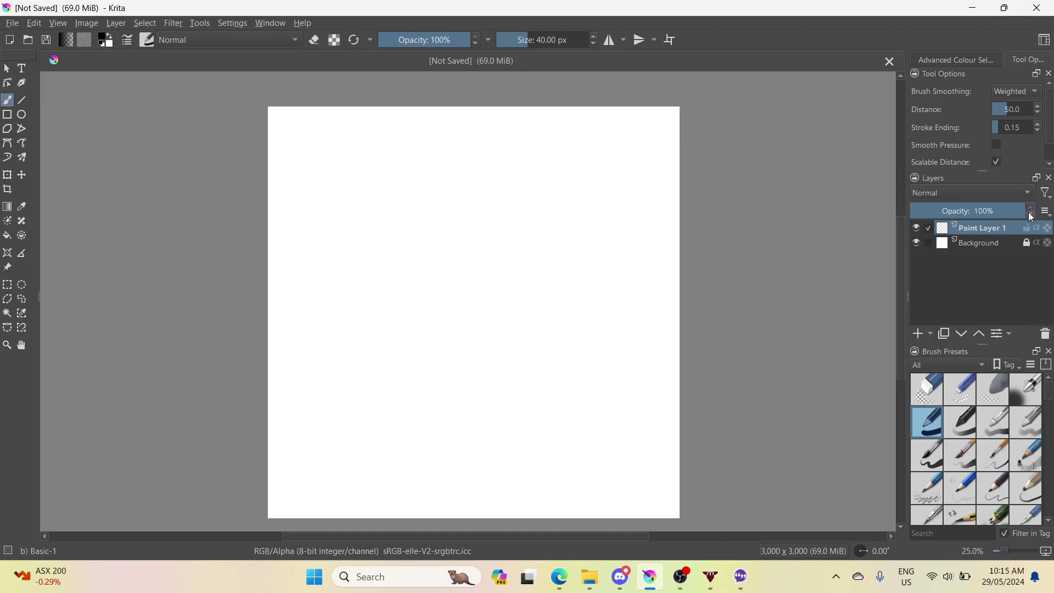
click(925, 331)
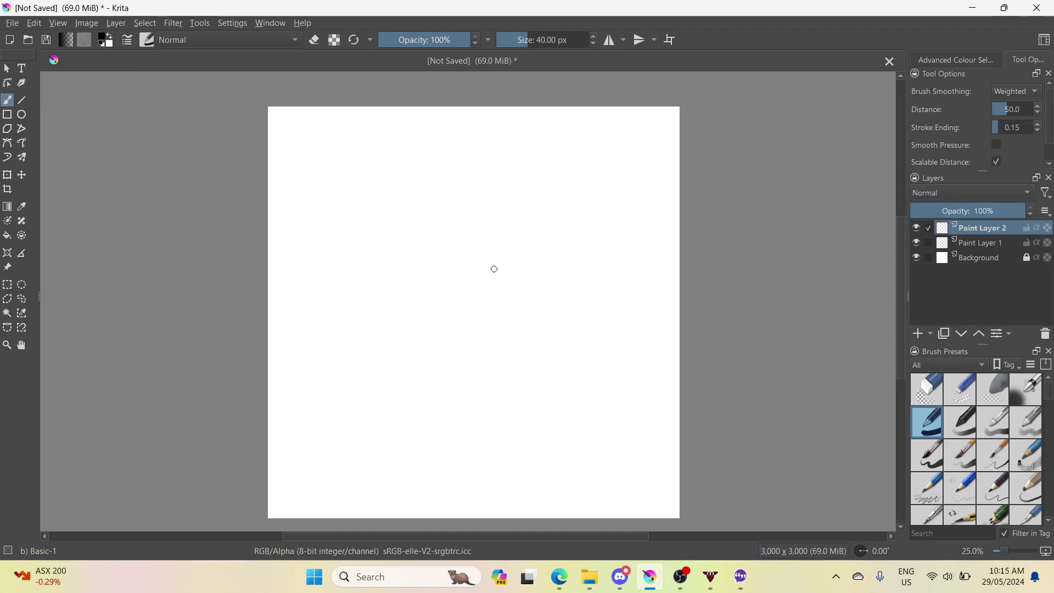
scroll(428, 237, up, 1)
scroll(428, 238, up, 1)
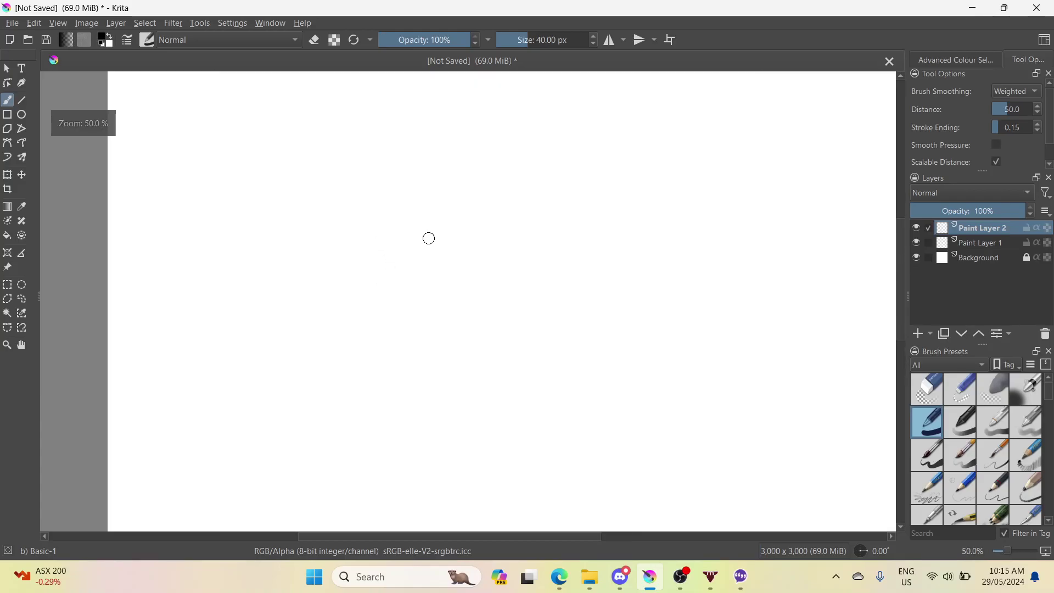
scroll(489, 355, down, 1)
- Watch the streamer's figure demonstration on Twitch in the browser, glance at Discord and return to the stream
click(559, 577)
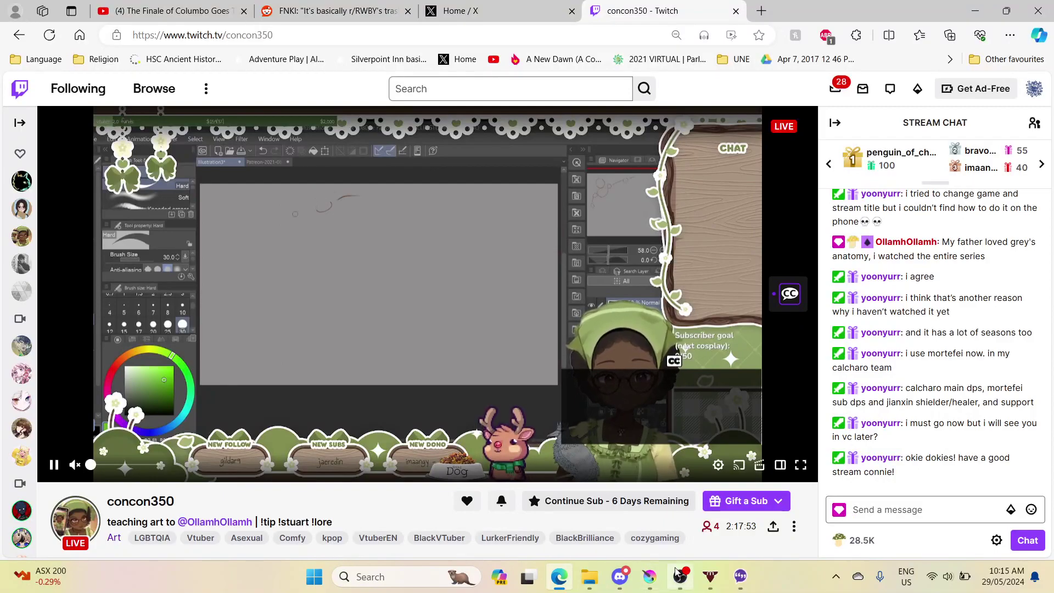
mouse_move(678, 577)
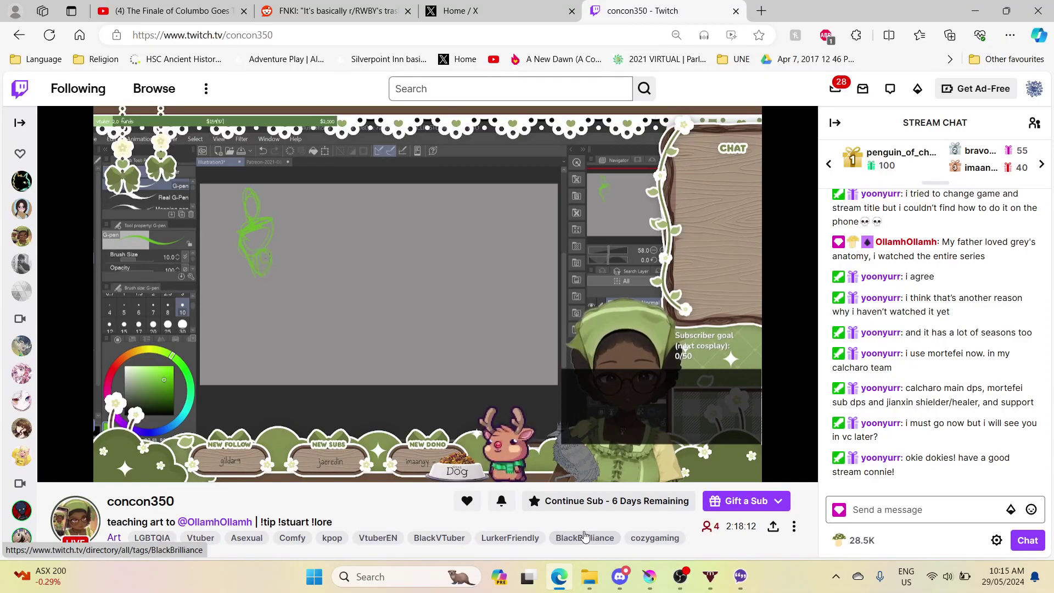
mouse_move(615, 564)
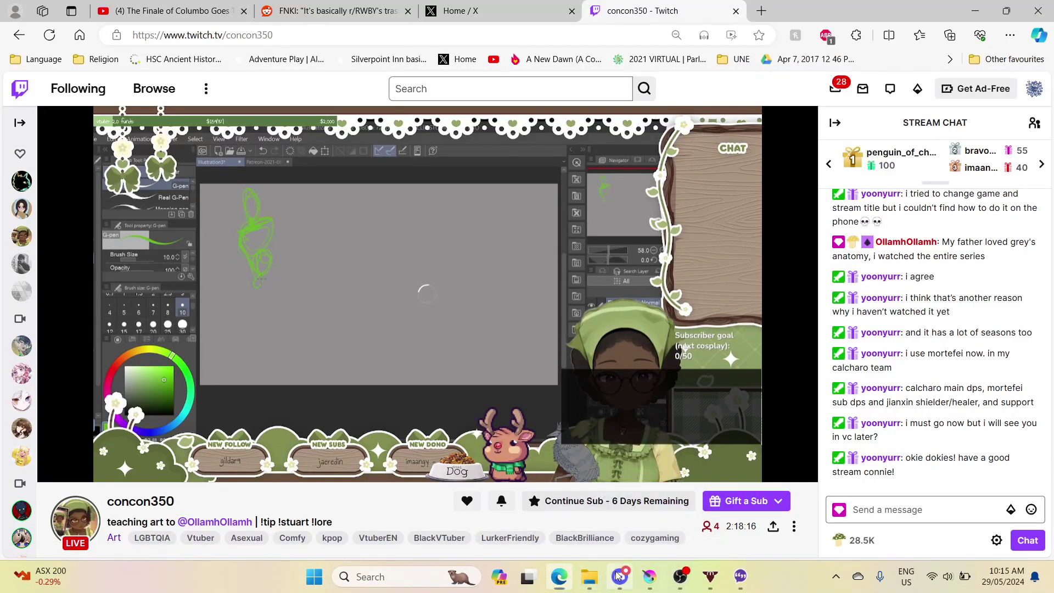
key(alt+Tab)
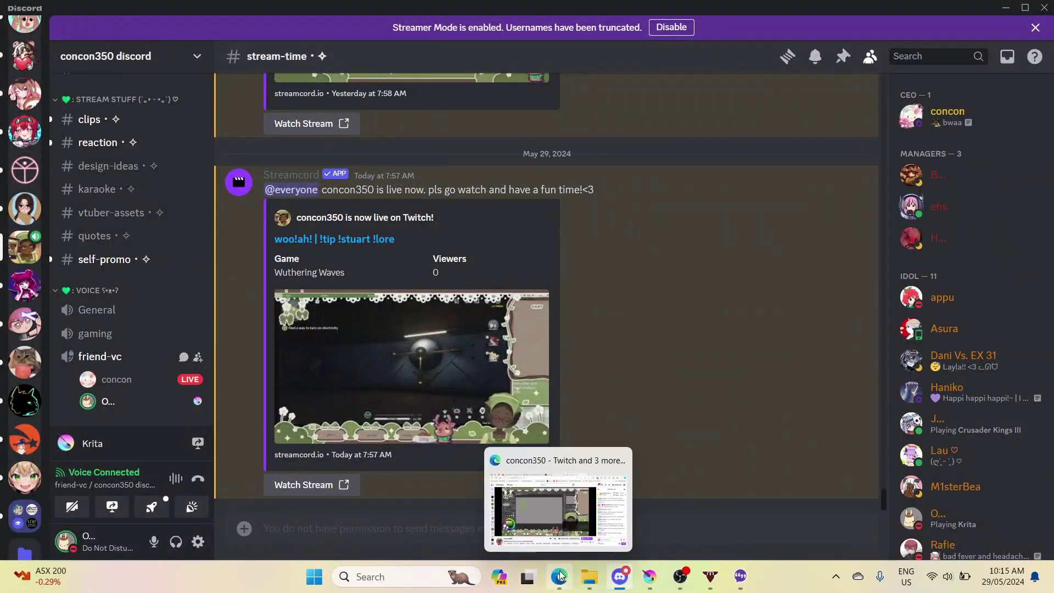
click(560, 575)
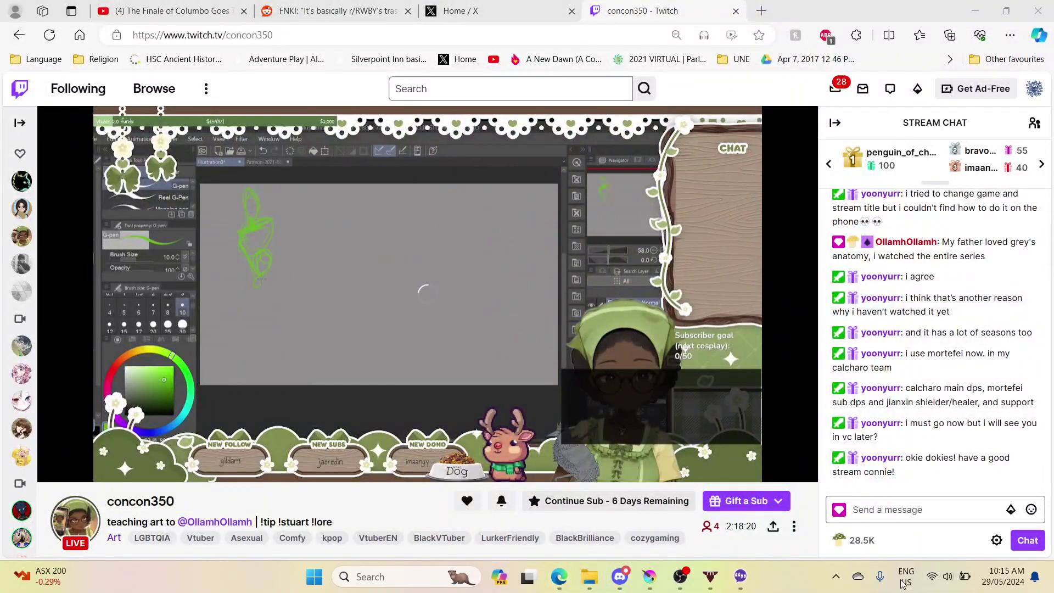
- Check the computer's Wi-Fi connection in the Windows quick settings
click(934, 575)
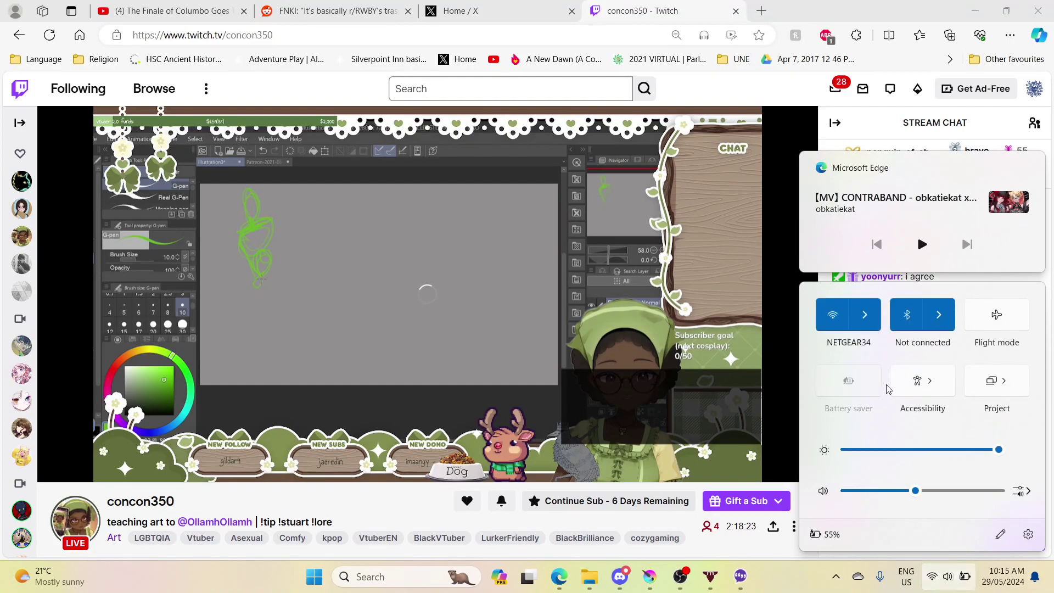
click(865, 324)
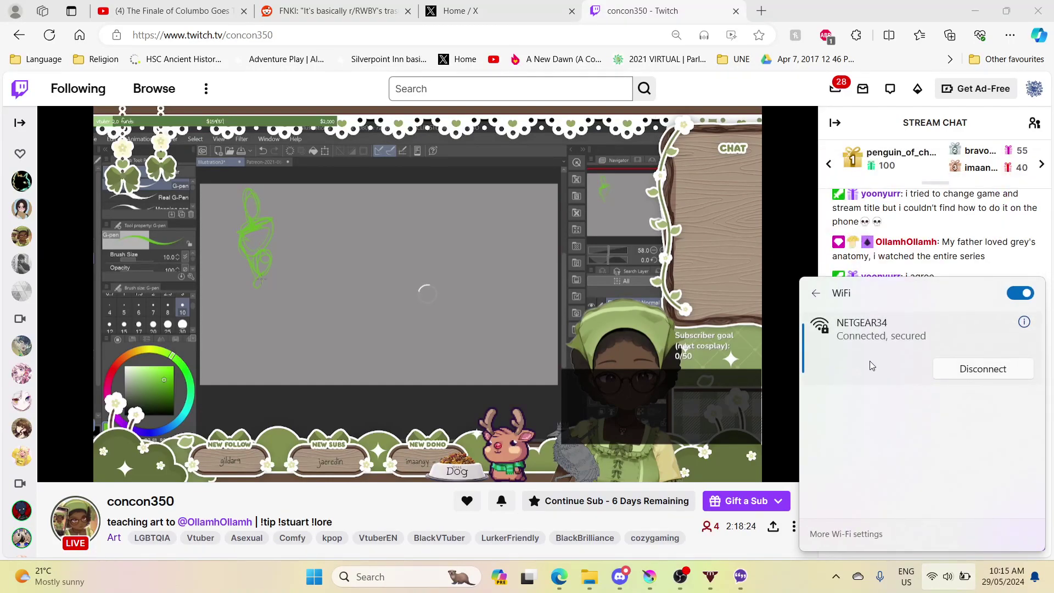
click(607, 525)
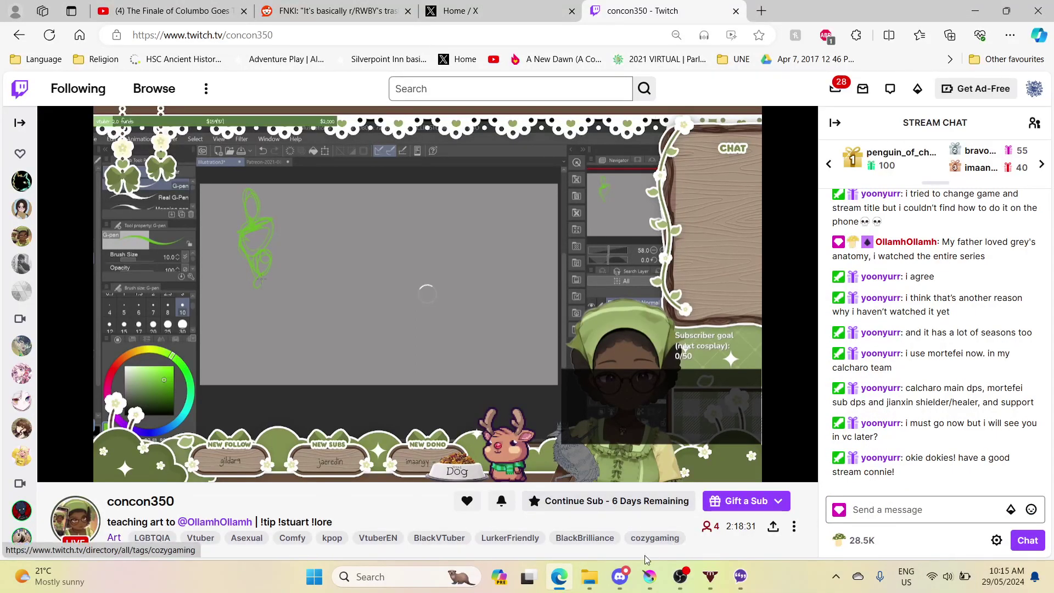
- Check the voice call in Discord, the Twitch stream in the browser and the broadcast status in OBS, ending in the browser
click(620, 577)
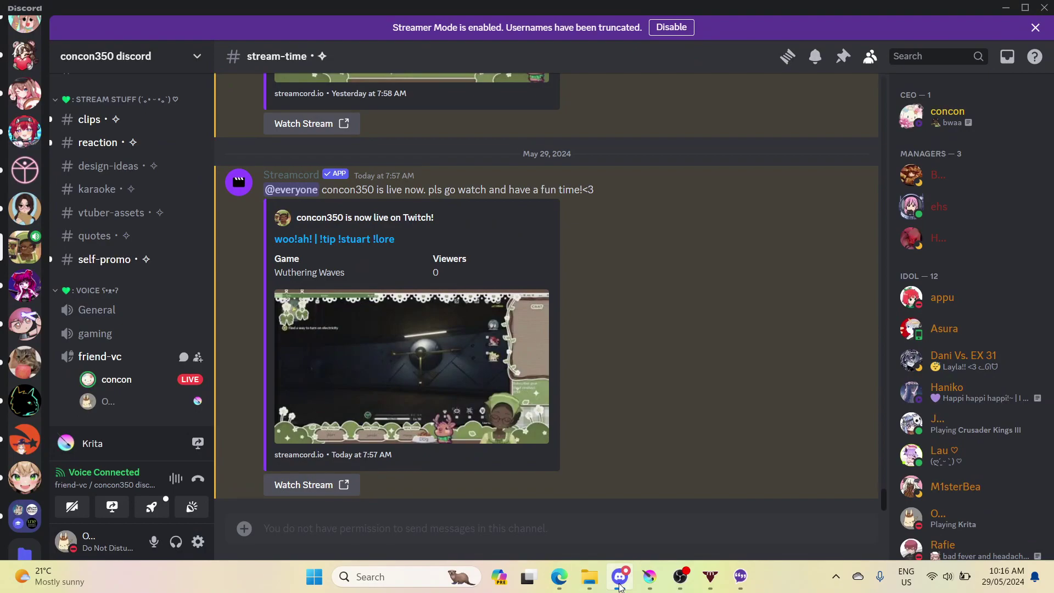
click(559, 576)
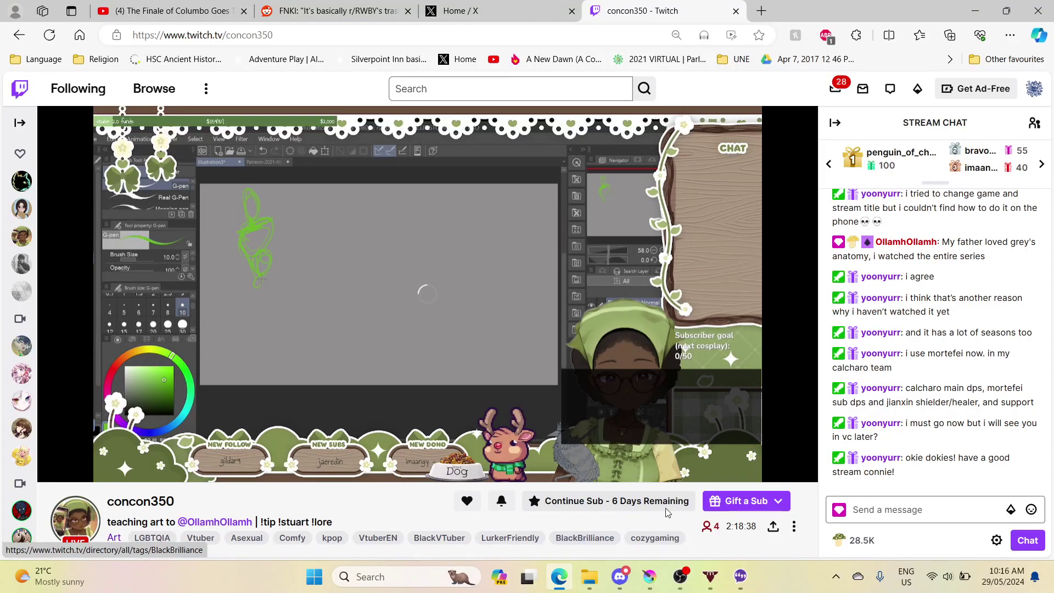
click(682, 574)
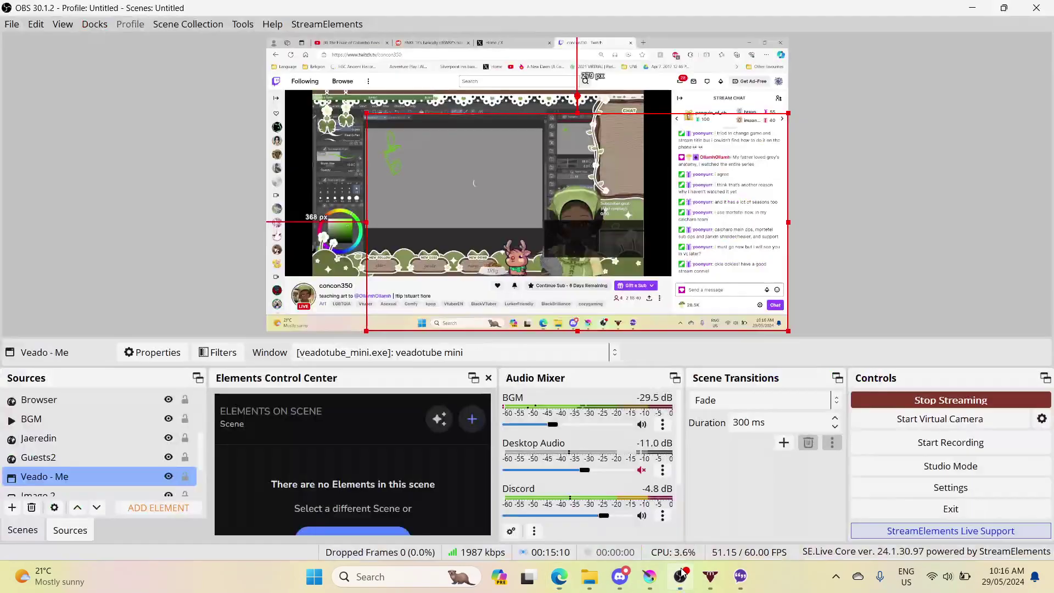
click(560, 575)
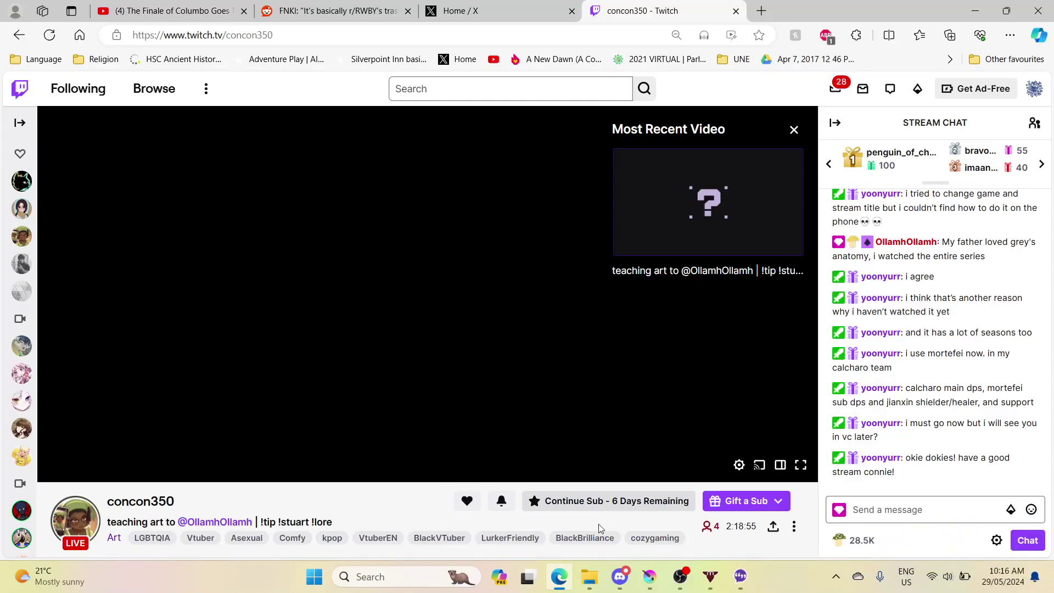
- Switch to OBS and move the Group source above Veado - Me in the source order
click(682, 575)
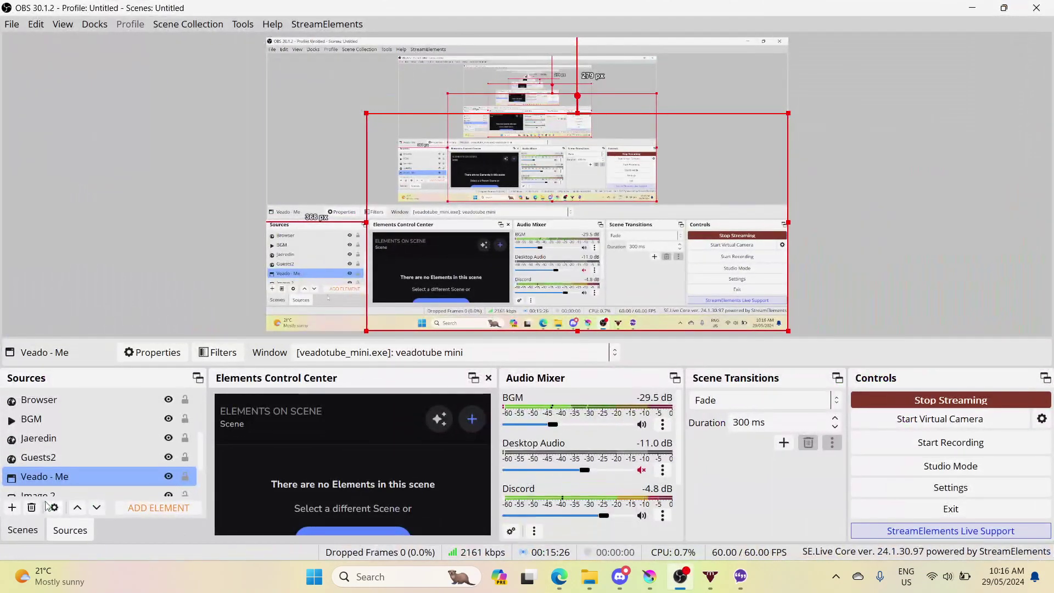
scroll(74, 474, down, 1)
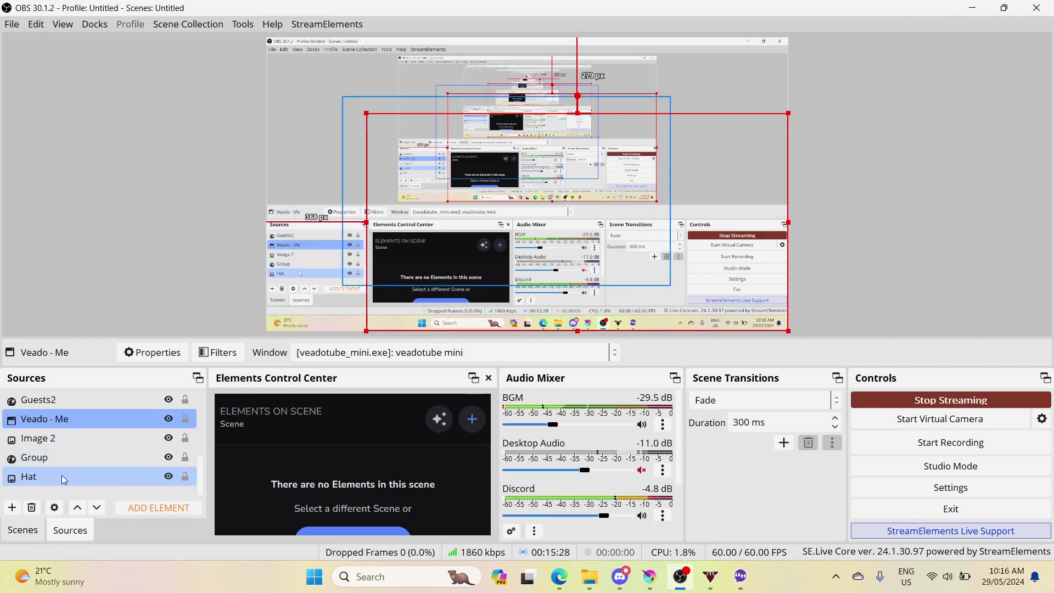
drag(57, 460, 57, 415)
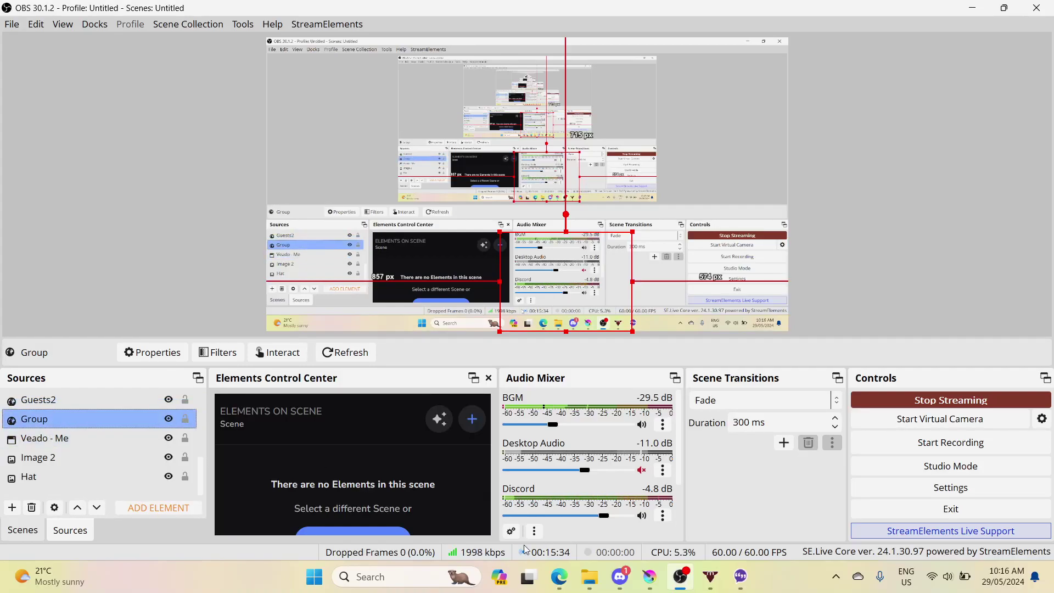
- Look over the avatar in veadotube mini and Discord, return to Krita and preview the OBS window
click(711, 577)
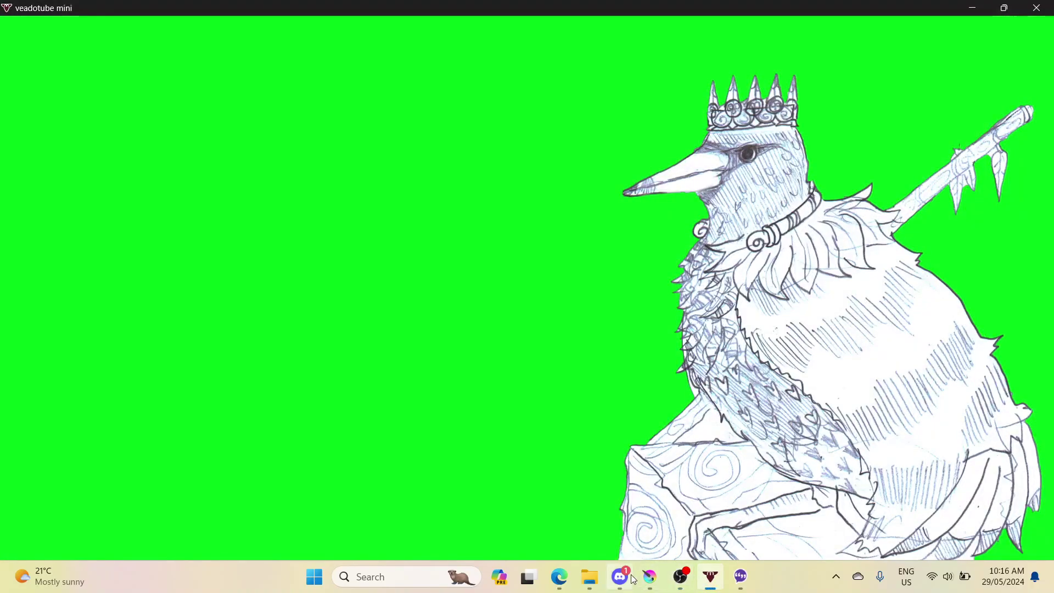
click(620, 577)
click(649, 577)
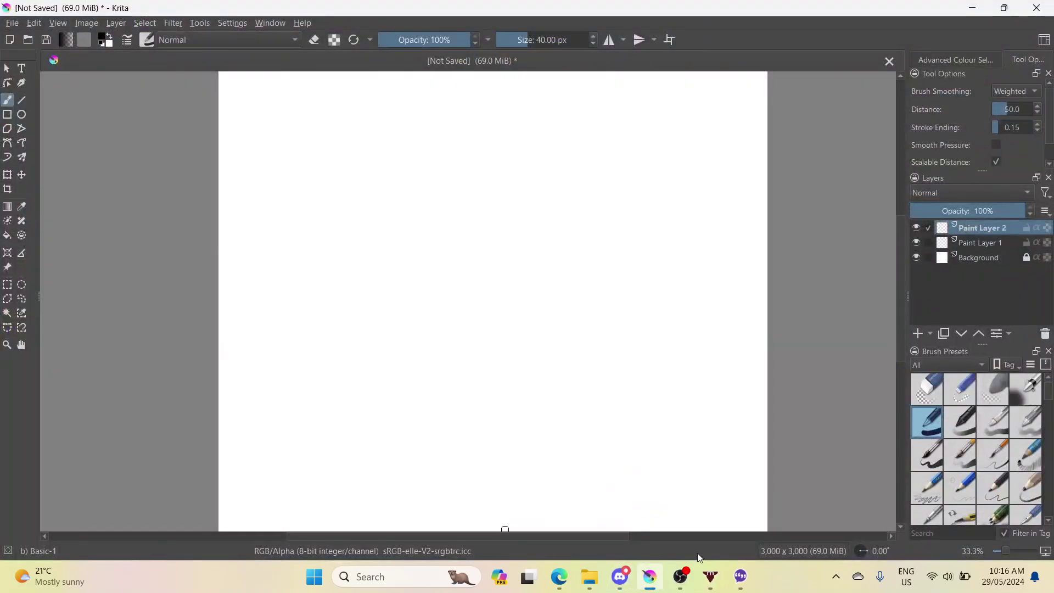
mouse_move(681, 576)
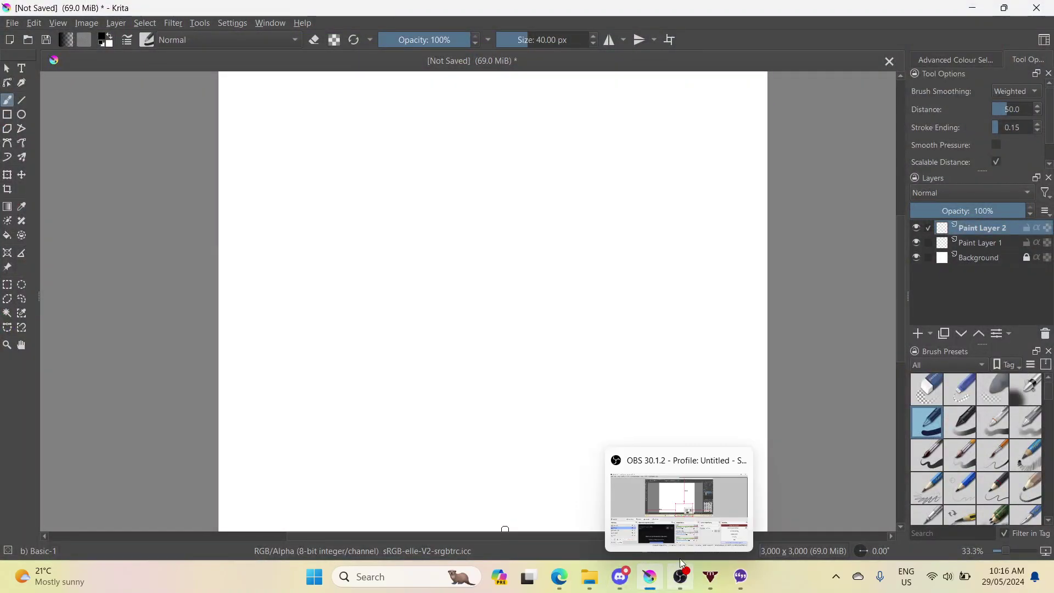
click(687, 537)
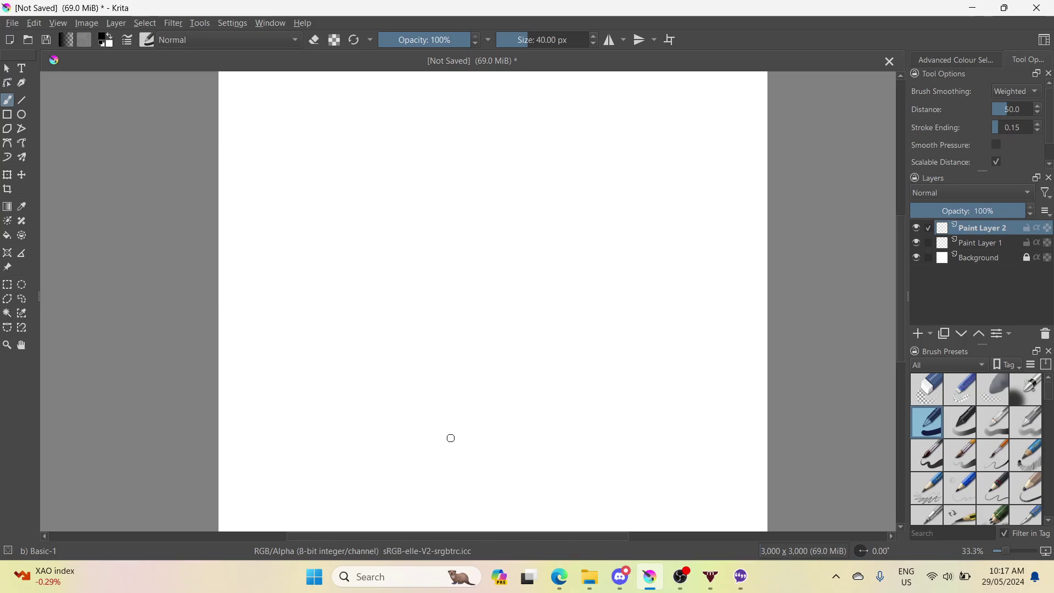
- Check the Twitch stream page in the browser and the OBS window, ending back in Krita
click(556, 589)
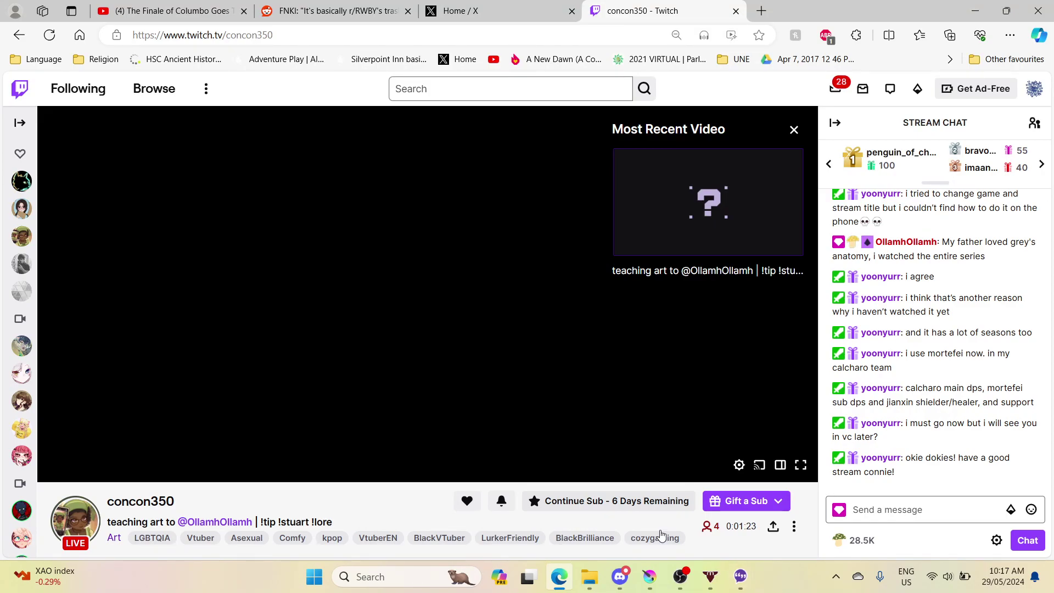
click(680, 577)
click(648, 583)
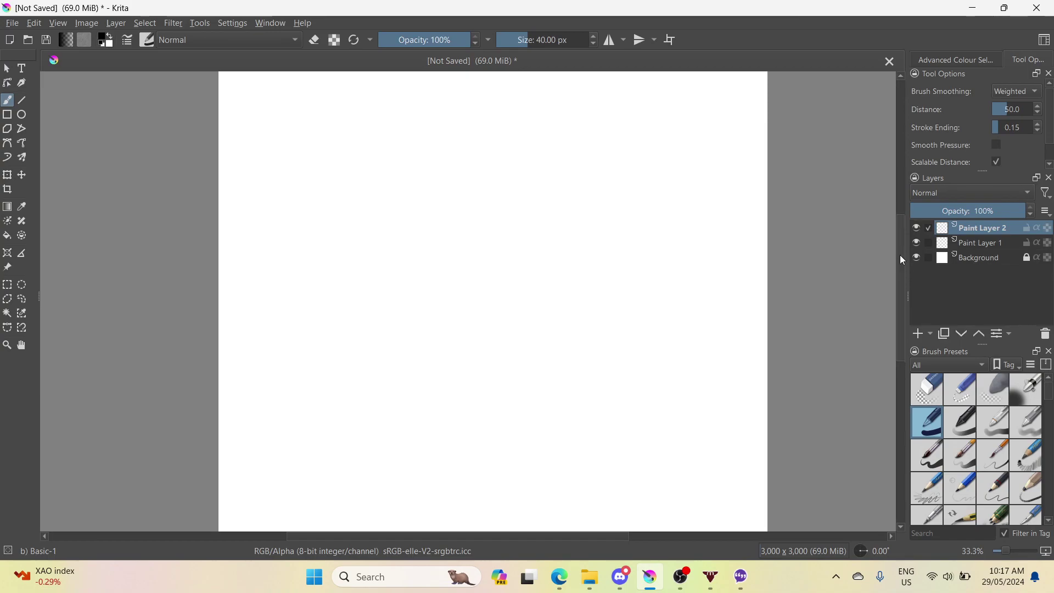
- Review the brush smoothing options, keeping Weighted selected
mouse_move(900, 254)
mouse_down()
mouse_move(902, 187)
mouse_move(907, 239)
mouse_up()
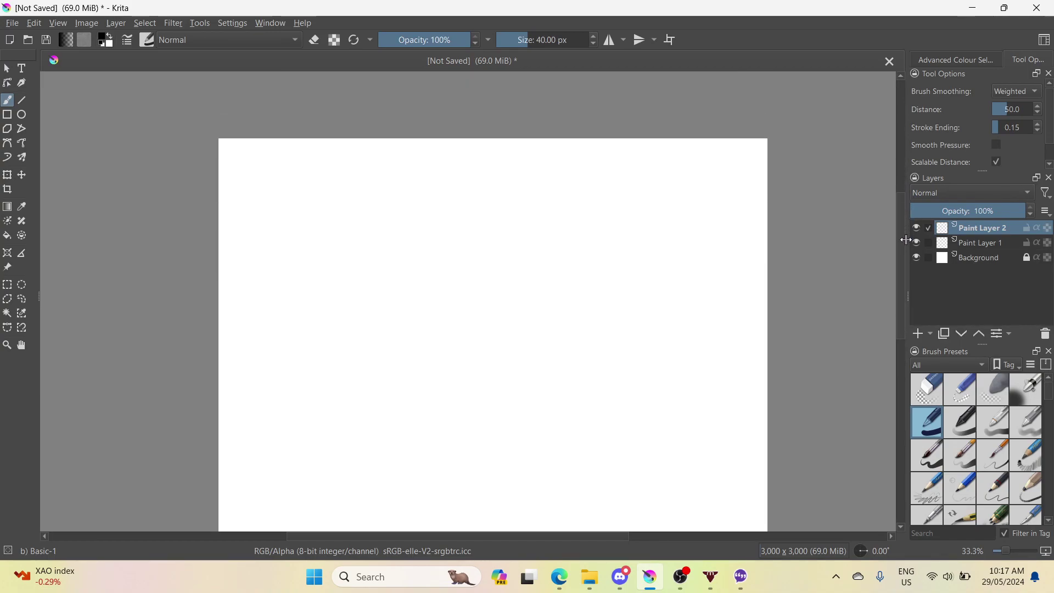
click(1026, 89)
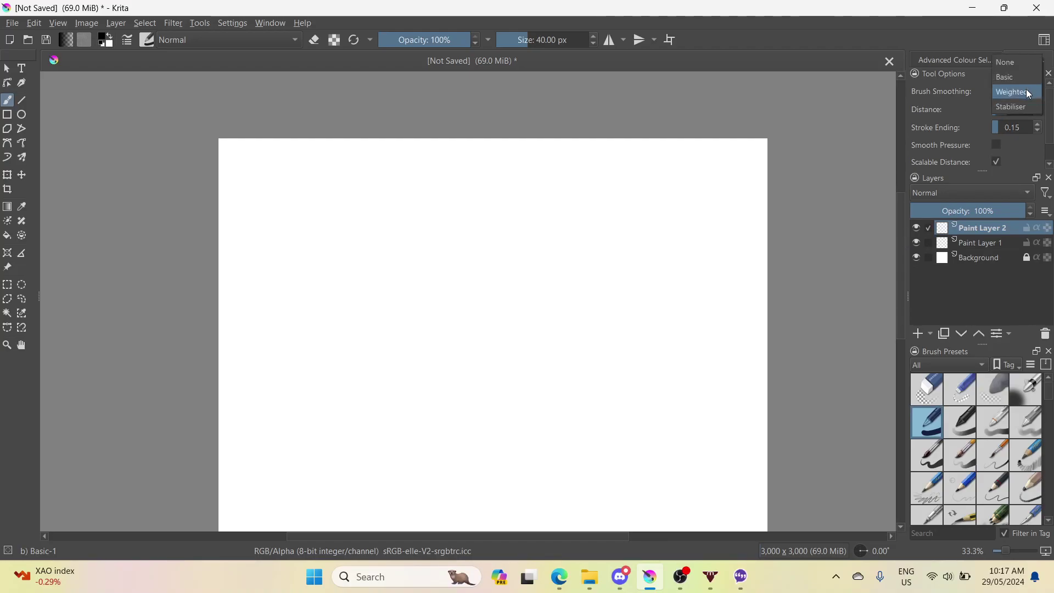
click(1025, 91)
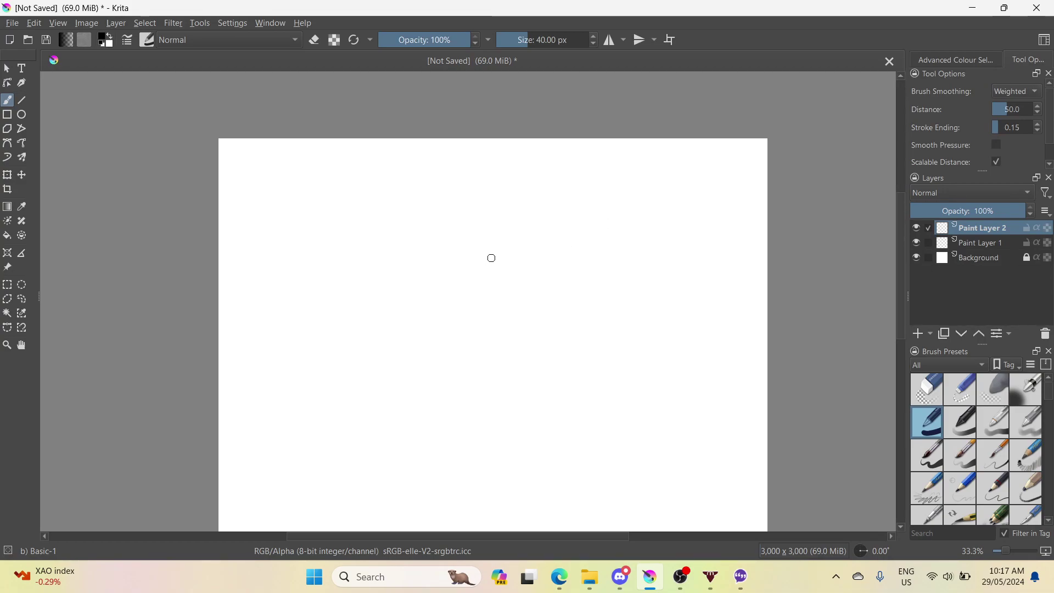
scroll(494, 278, up, 1)
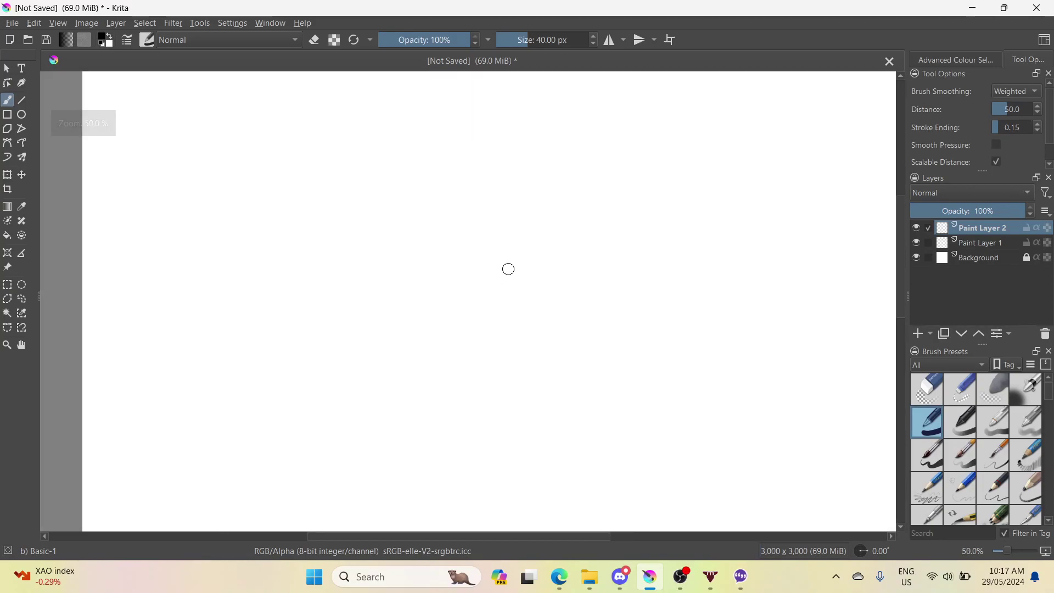
scroll(508, 269, down, 1)
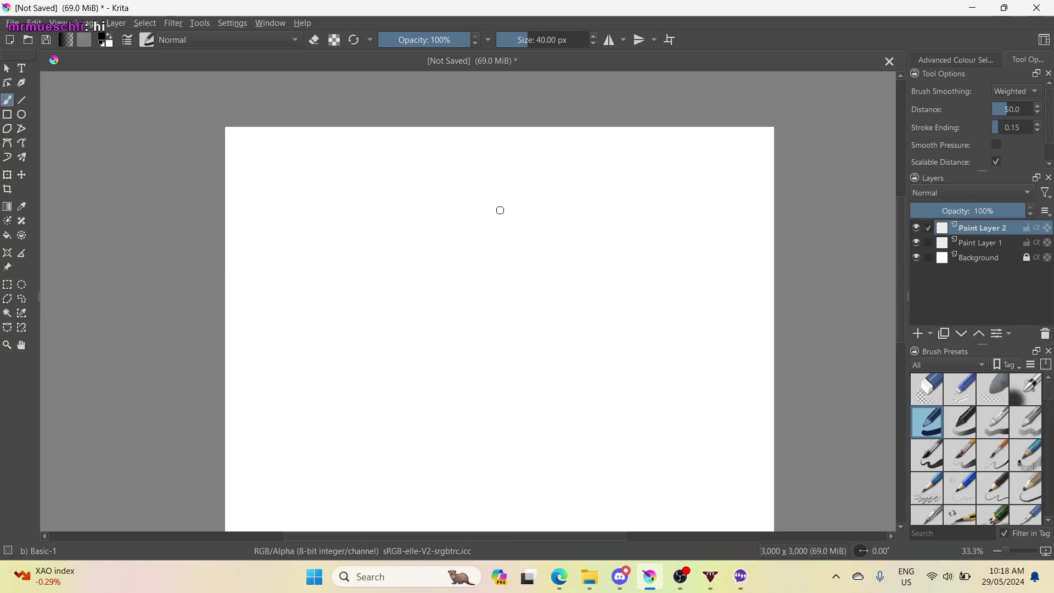
- Reload the streamer's Twitch channel page in the browser, glance at OBS and return to the canvas in Krita
click(559, 577)
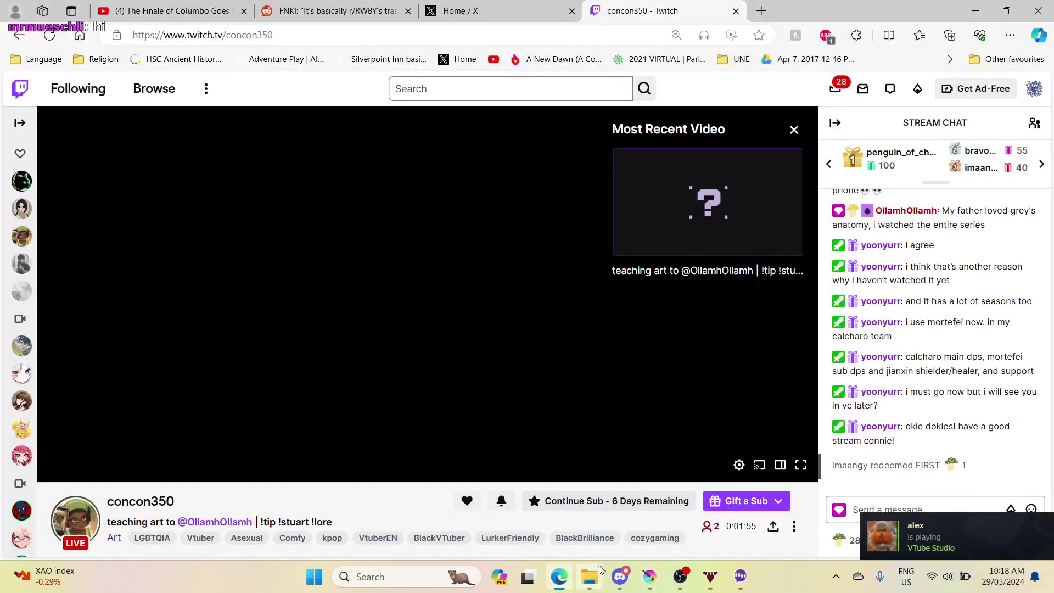
click(196, 36)
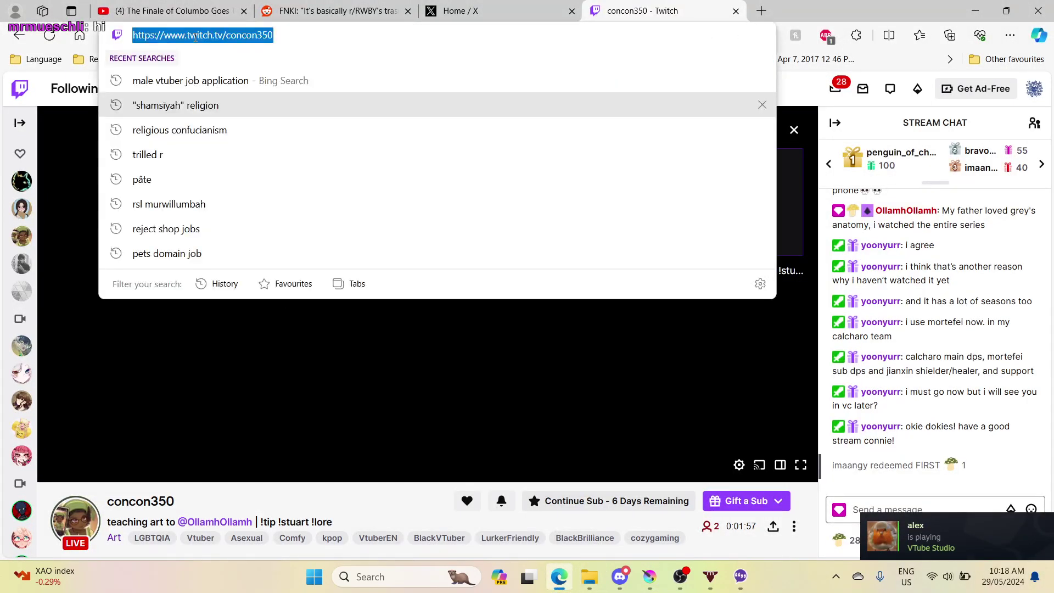
key(Return)
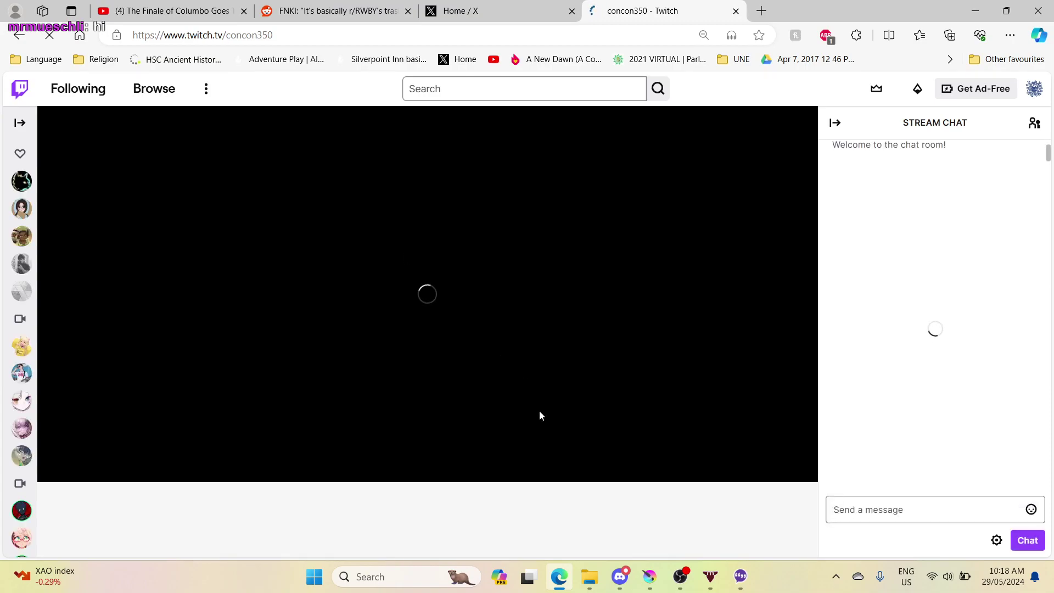
click(681, 578)
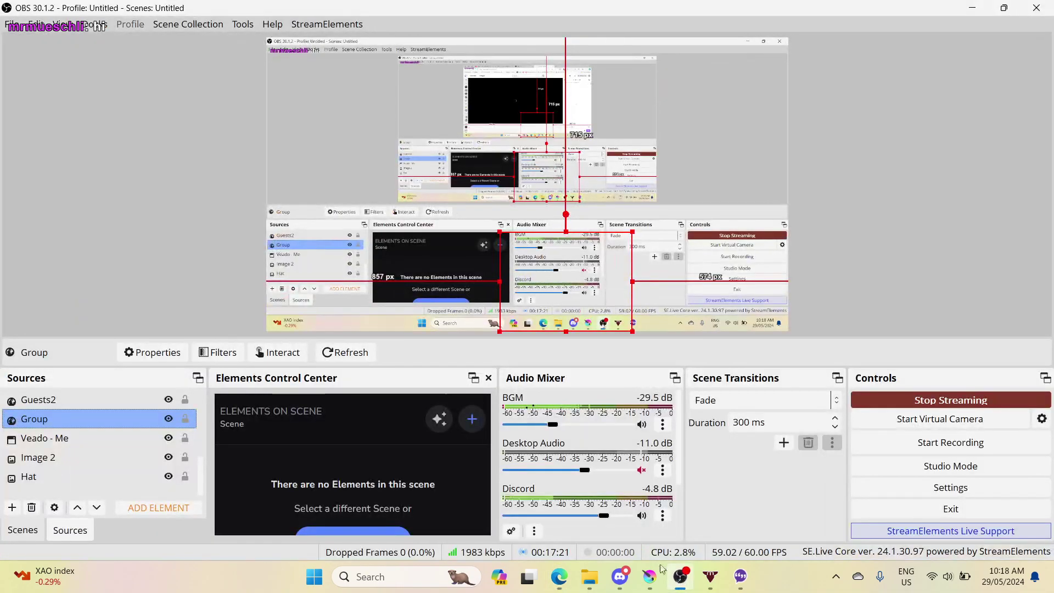
click(649, 576)
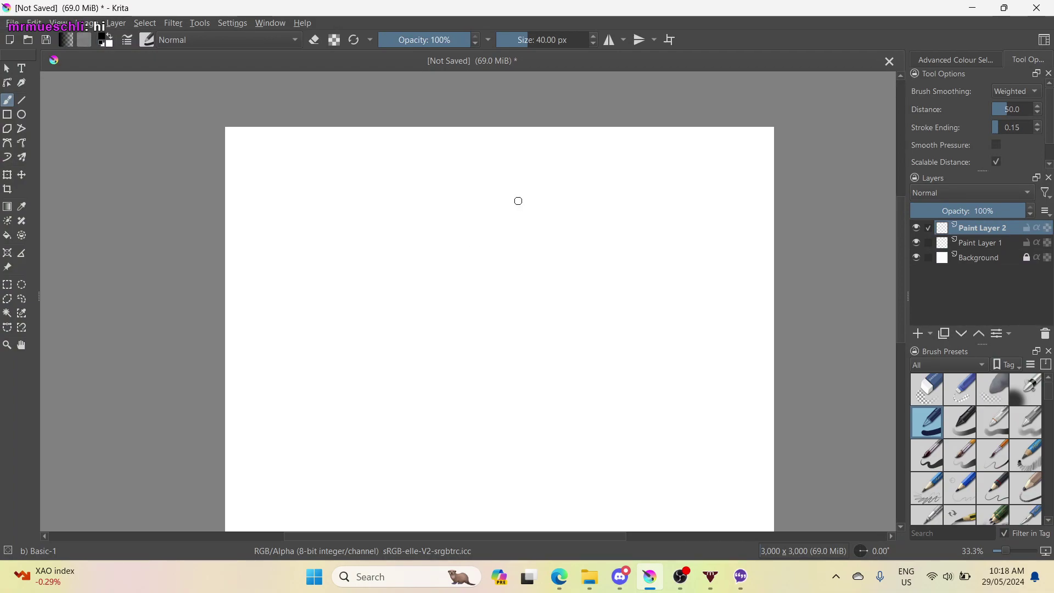
- Paint a large upright egg-shaped oval near the upper middle of the canvas on Paint Layer 2
scroll(497, 211, up, 1)
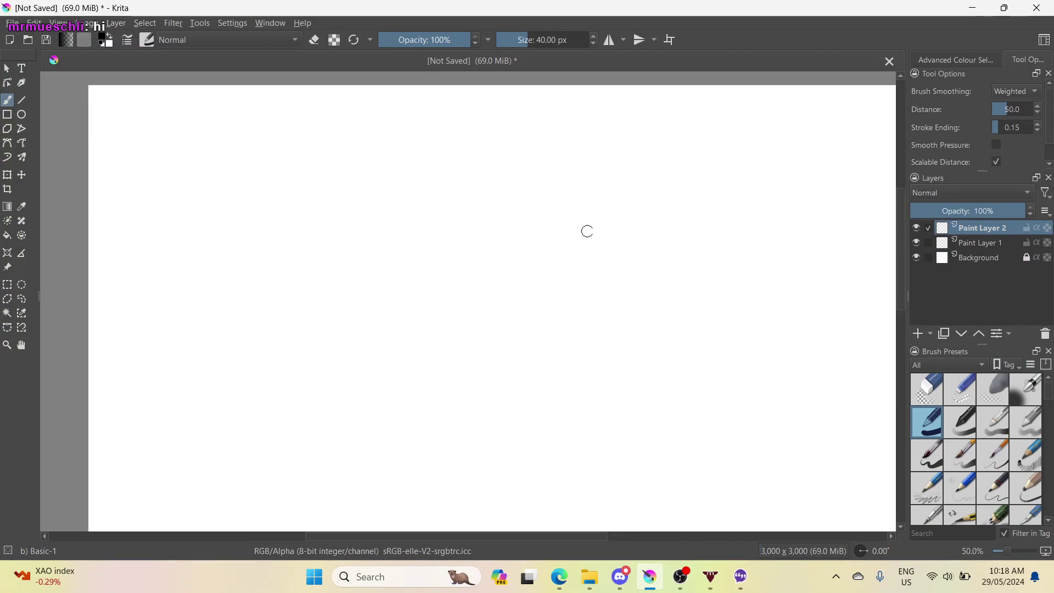
mouse_move(322, 541)
mouse_down()
mouse_move(368, 538)
mouse_move(337, 538)
mouse_up()
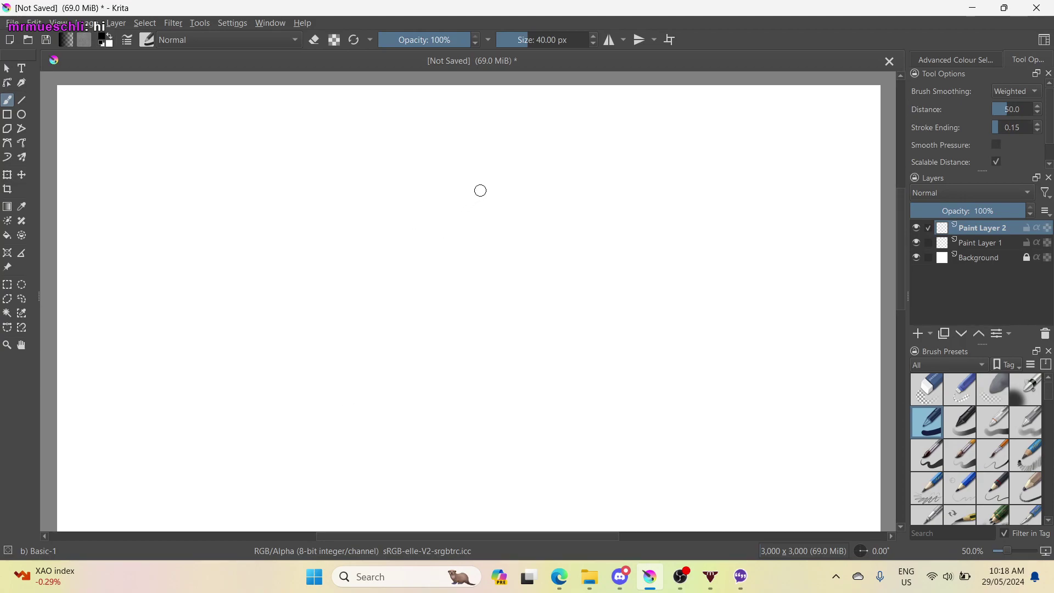
mouse_move(490, 187)
mouse_down()
mouse_move(419, 225)
mouse_move(401, 291)
mouse_move(403, 334)
mouse_move(443, 363)
mouse_move(479, 363)
mouse_move(523, 328)
mouse_move(528, 260)
mouse_move(491, 181)
mouse_up()
click(593, 566)
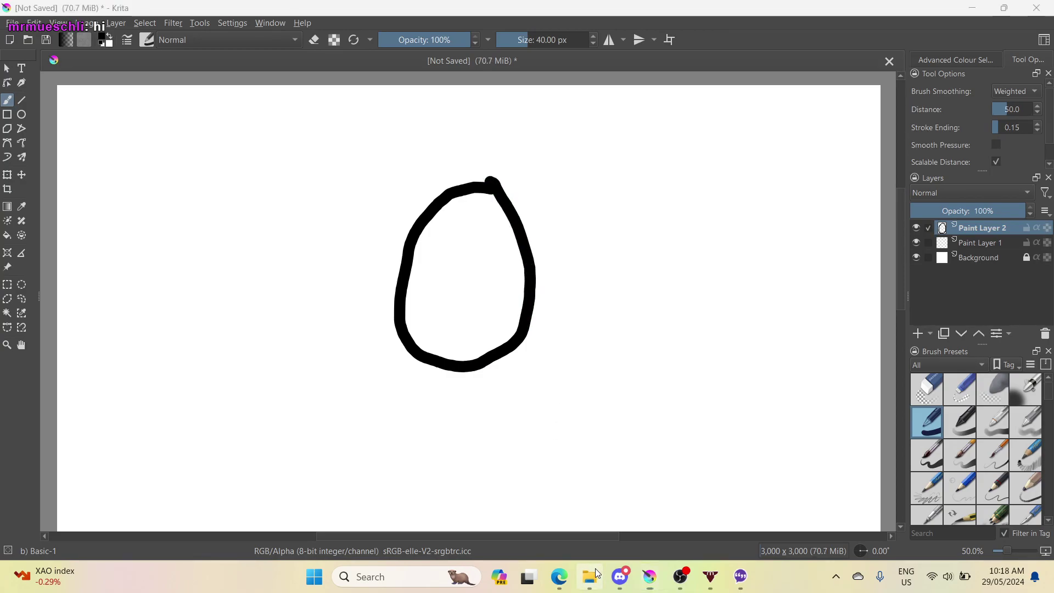
scroll(399, 473, down, 1)
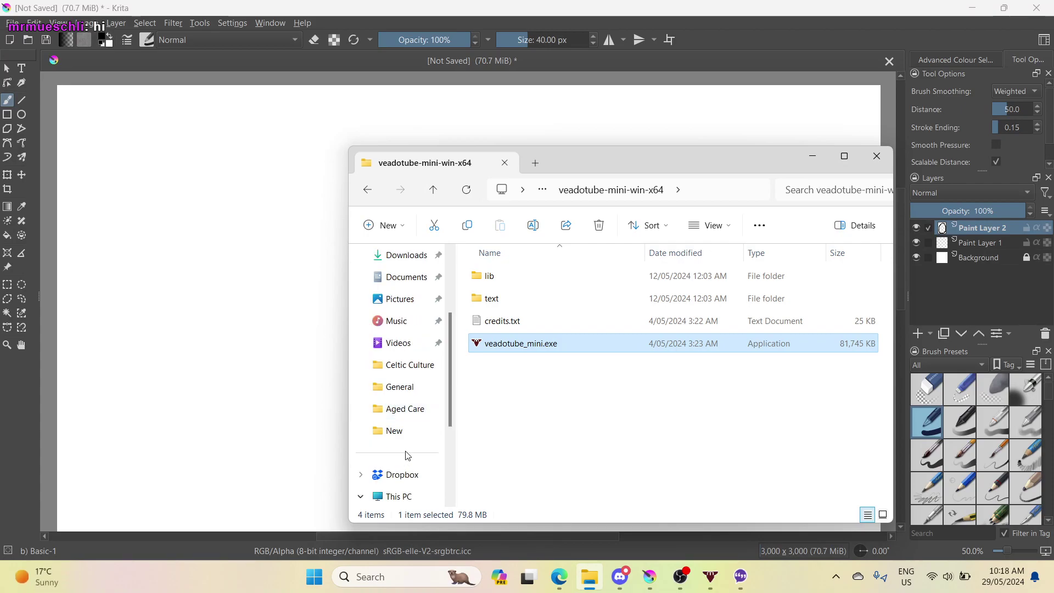
scroll(407, 464, down, 2)
scroll(408, 432, up, 3)
click(407, 305)
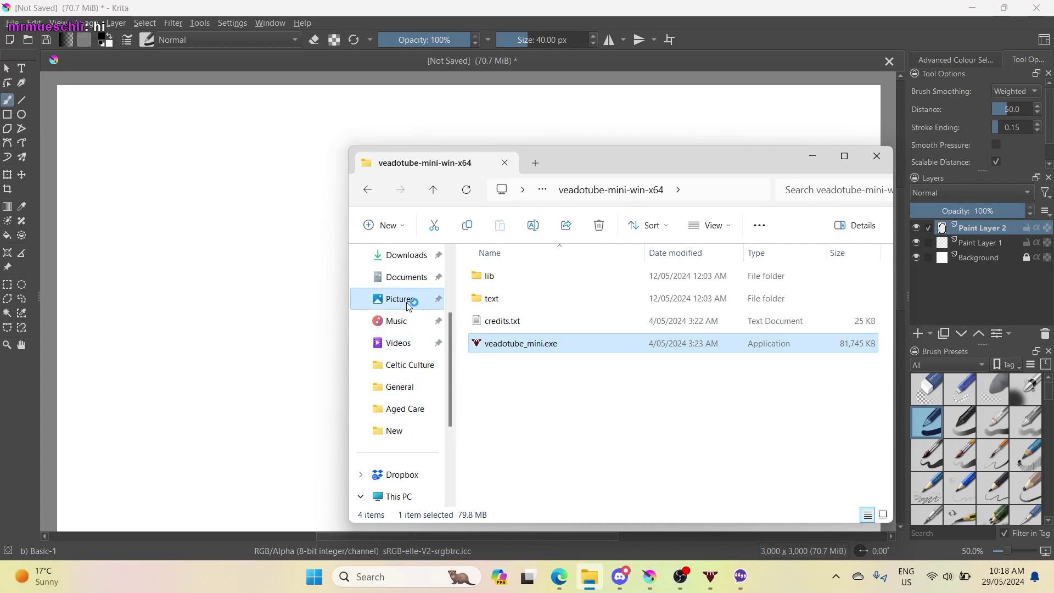
scroll(741, 404, down, 5)
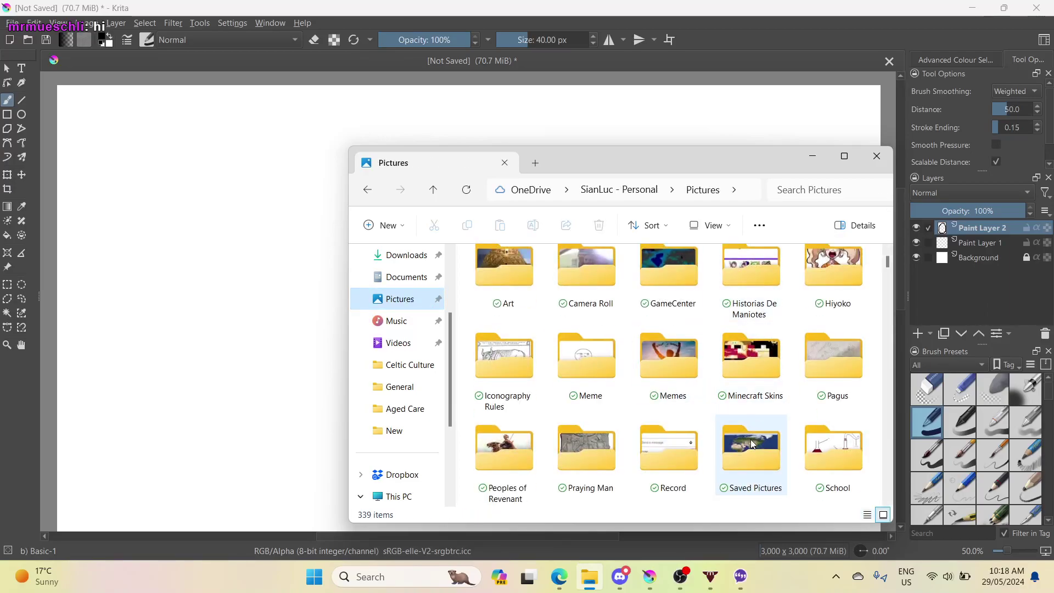
click(730, 298)
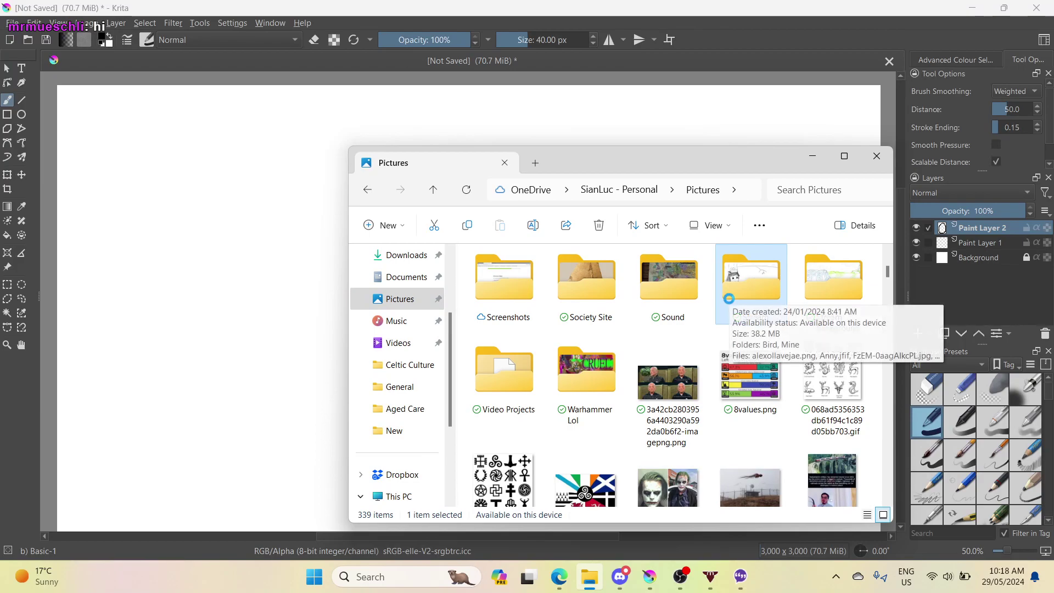
double_click(731, 300)
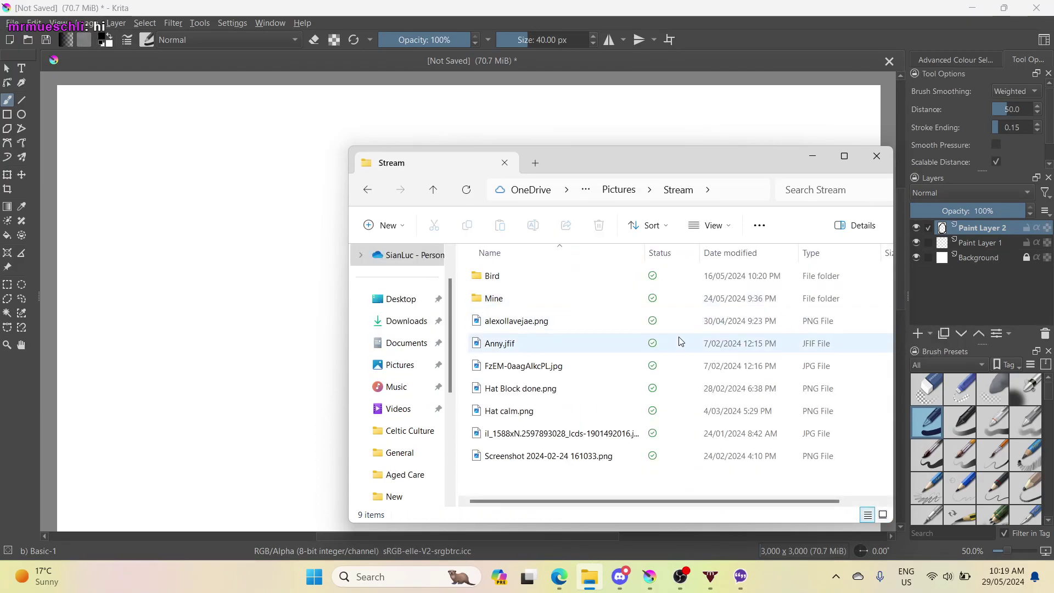
click(571, 328)
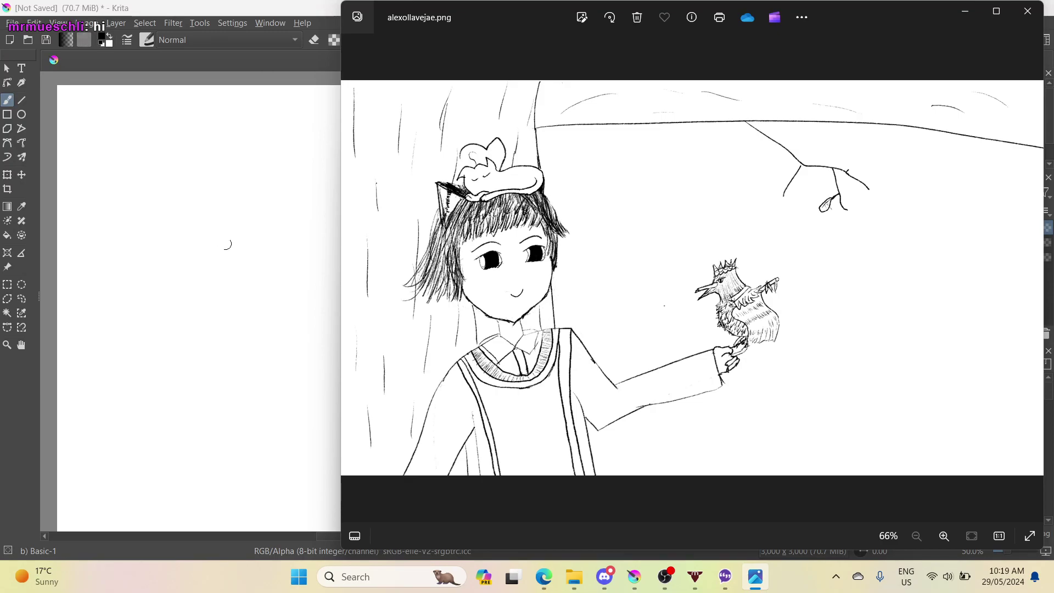
- Return to the Stream folder in File Explorer, go into the Mine folder, and view Alexomination.png
click(169, 189)
click(168, 189)
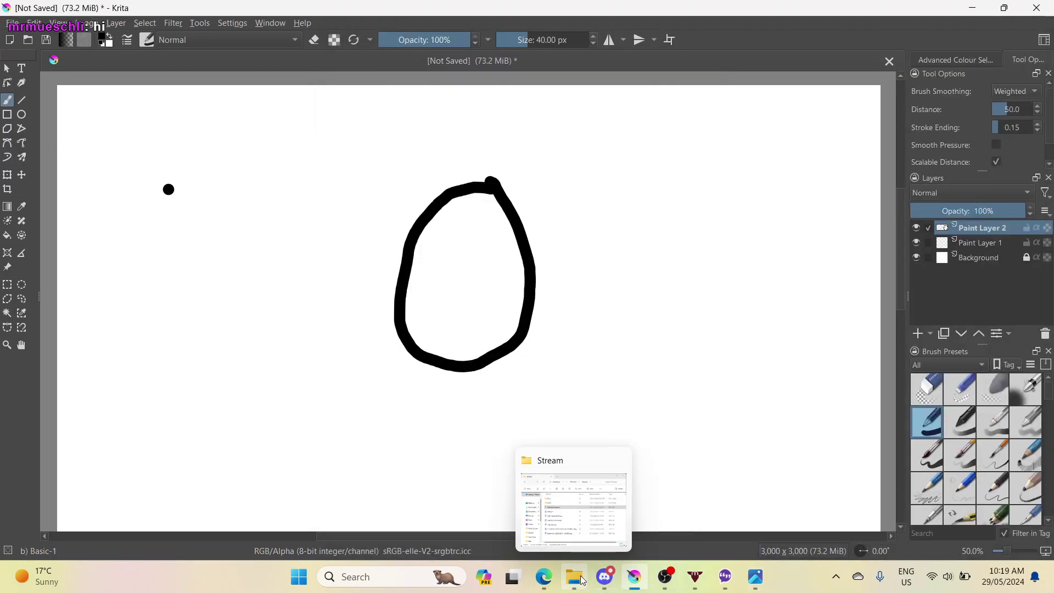
click(583, 581)
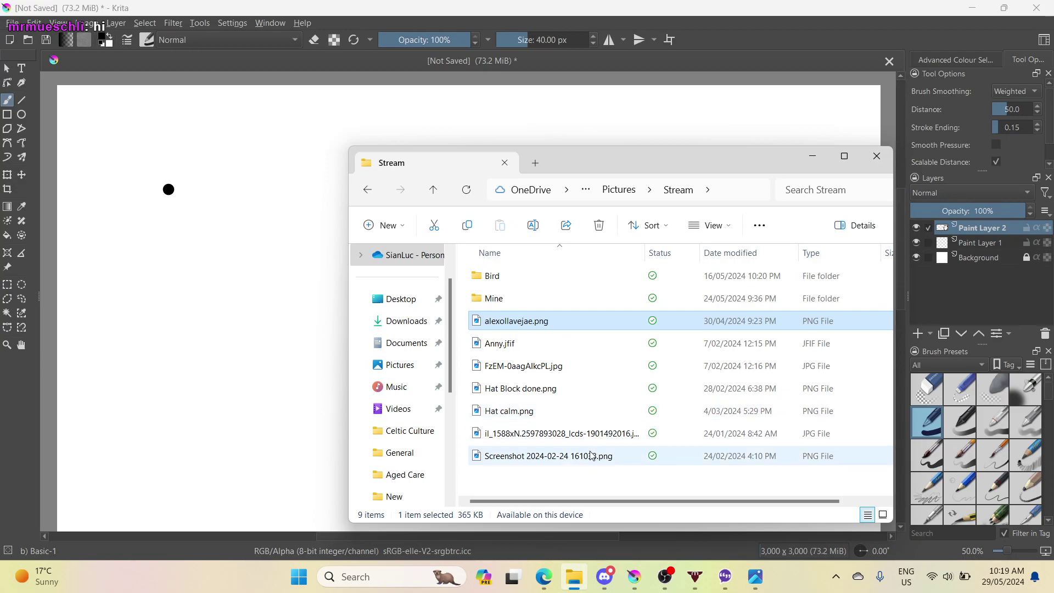
click(547, 299)
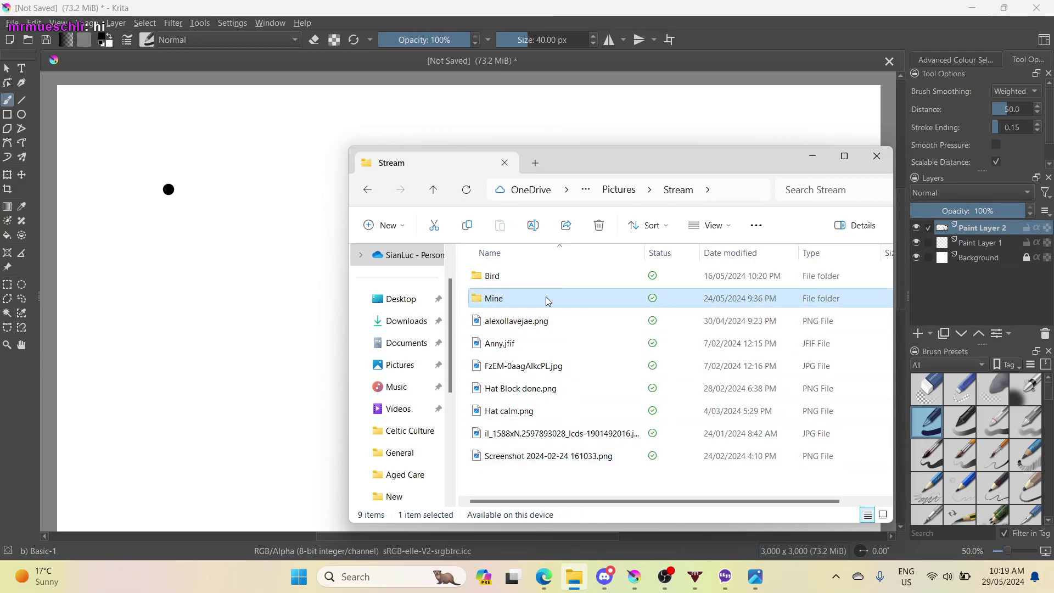
double_click(547, 300)
click(586, 313)
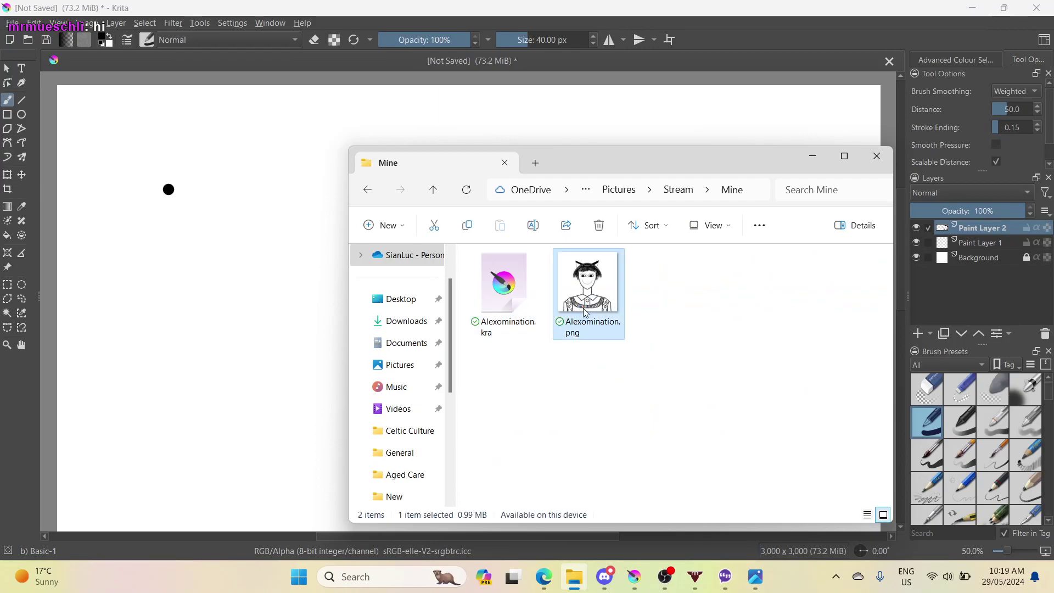
double_click(586, 313)
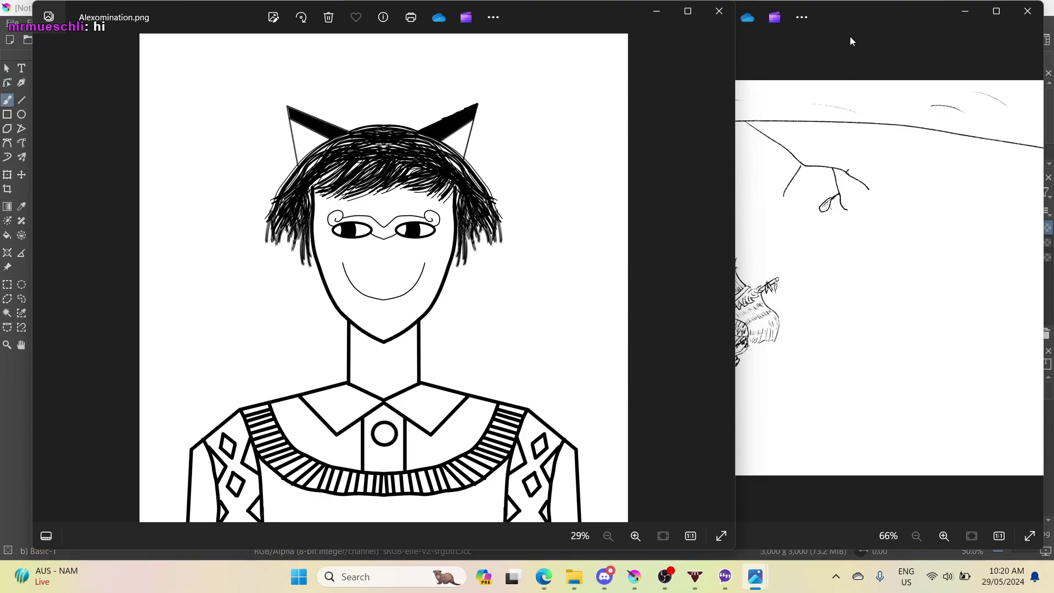
- Compare the two character drawings, then close both images and minimize File Explorer to return to Krita
drag(850, 36, 904, 37)
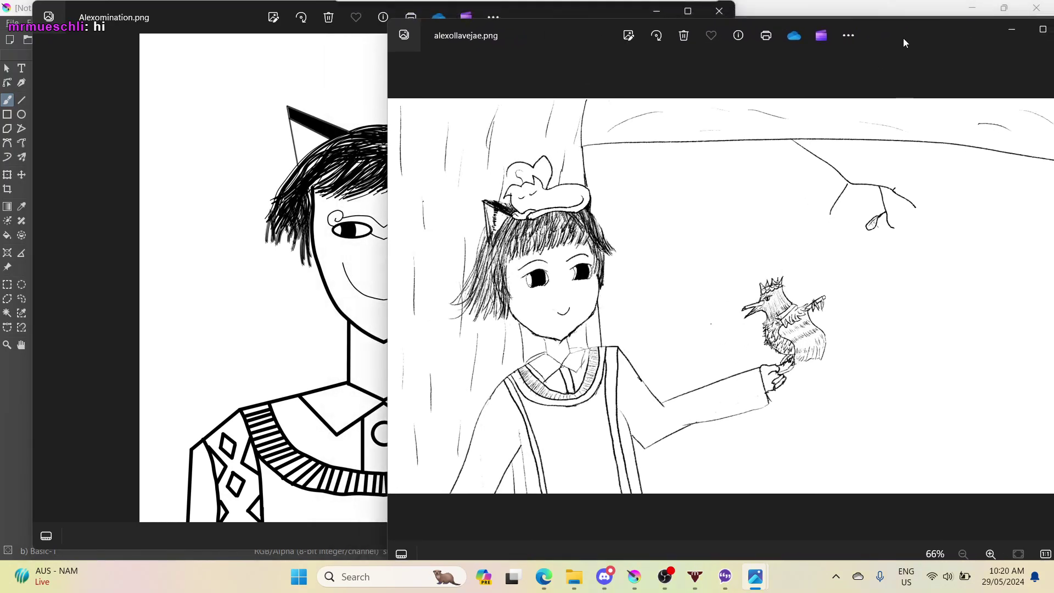
click(969, 83)
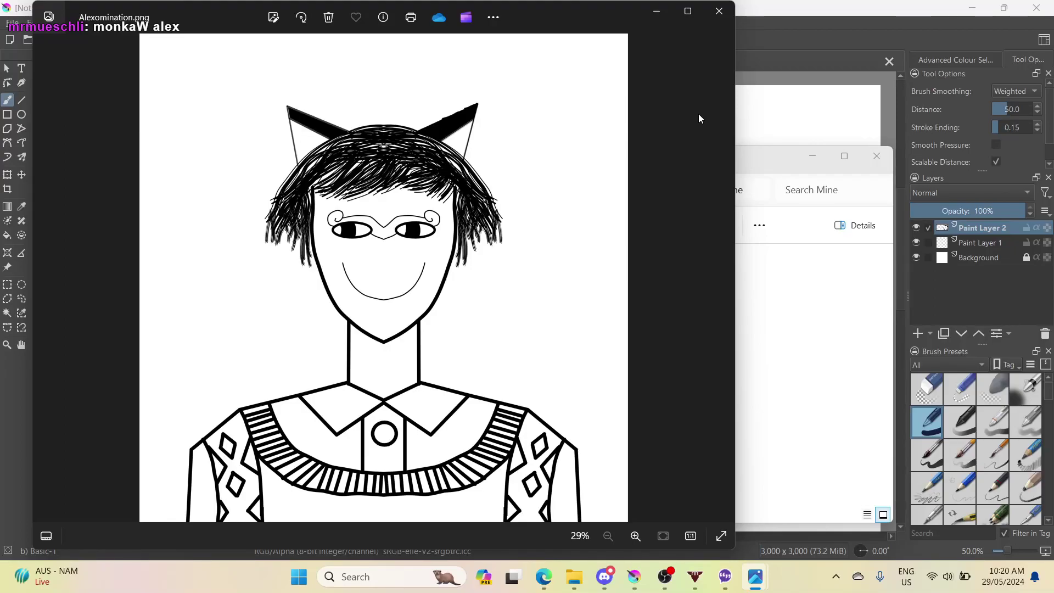
click(718, 15)
click(807, 156)
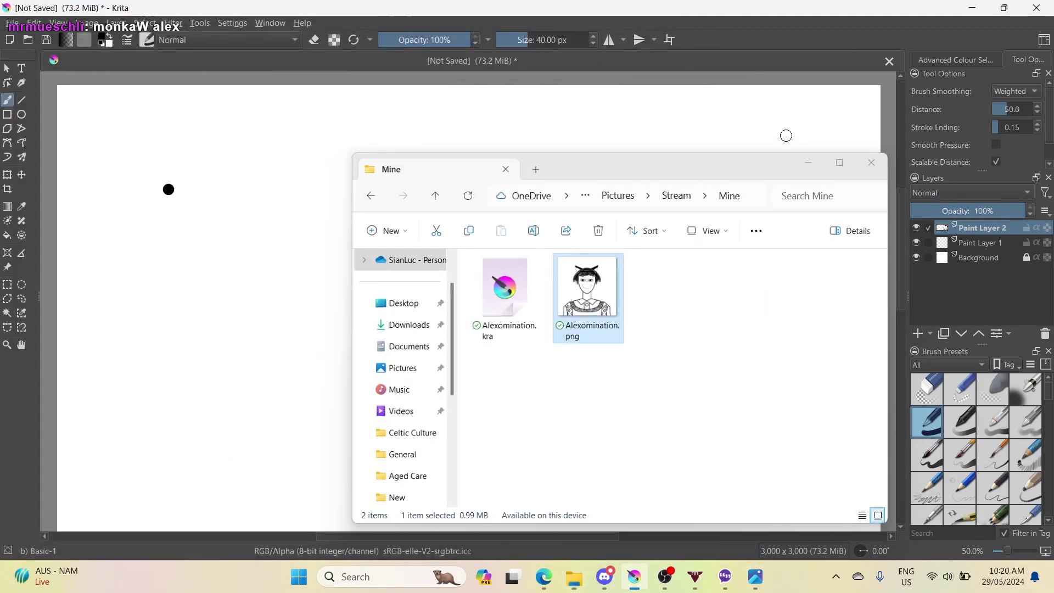
- Undo the stray dot and the large oval to clear the canvas
scroll(438, 410, down, 3)
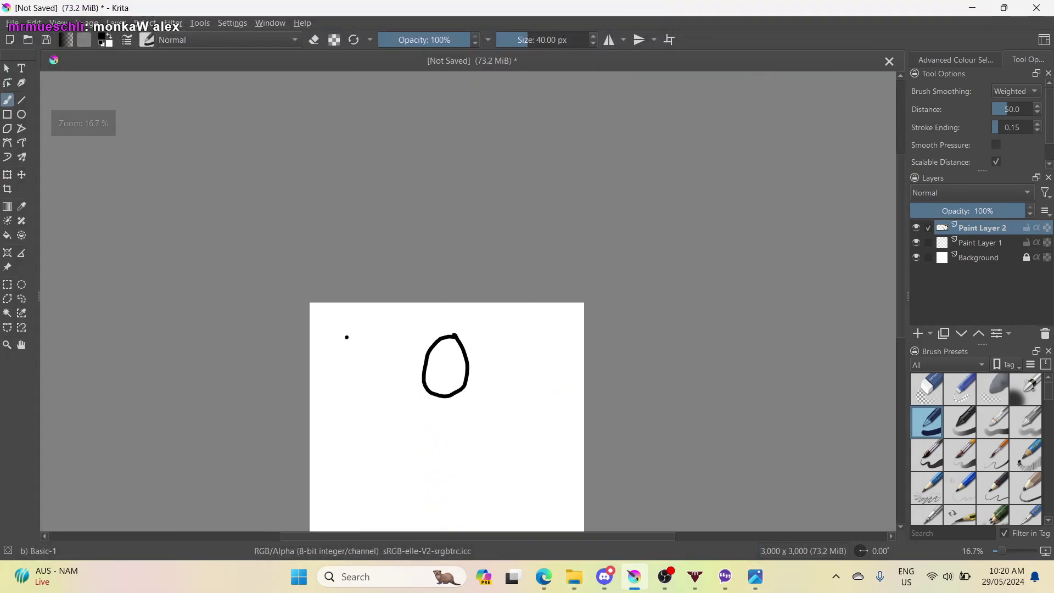
drag(903, 242, 896, 286)
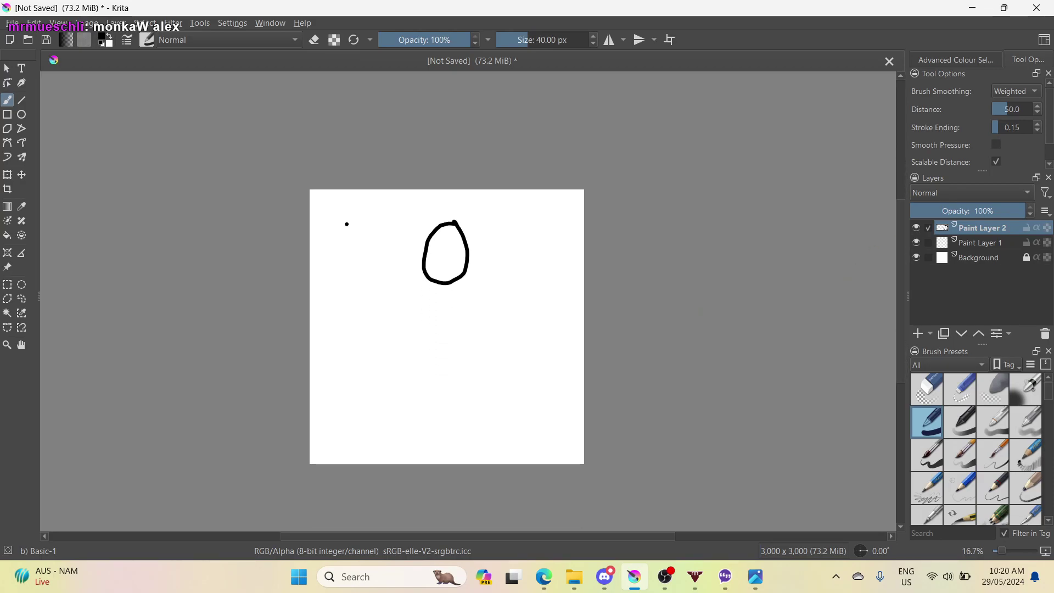
key(ctrl+z)
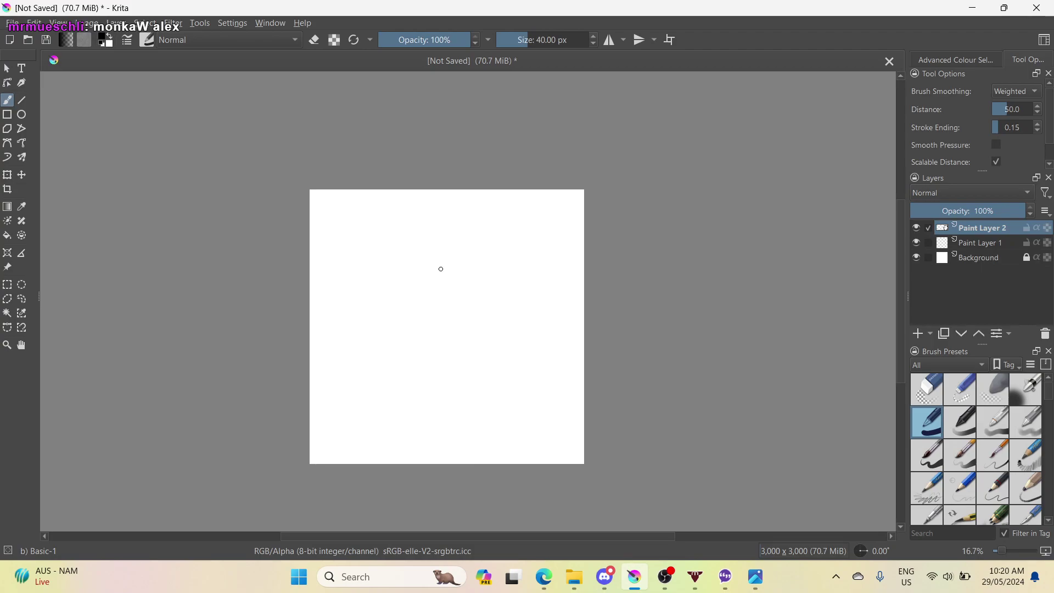
key(ctrl+z)
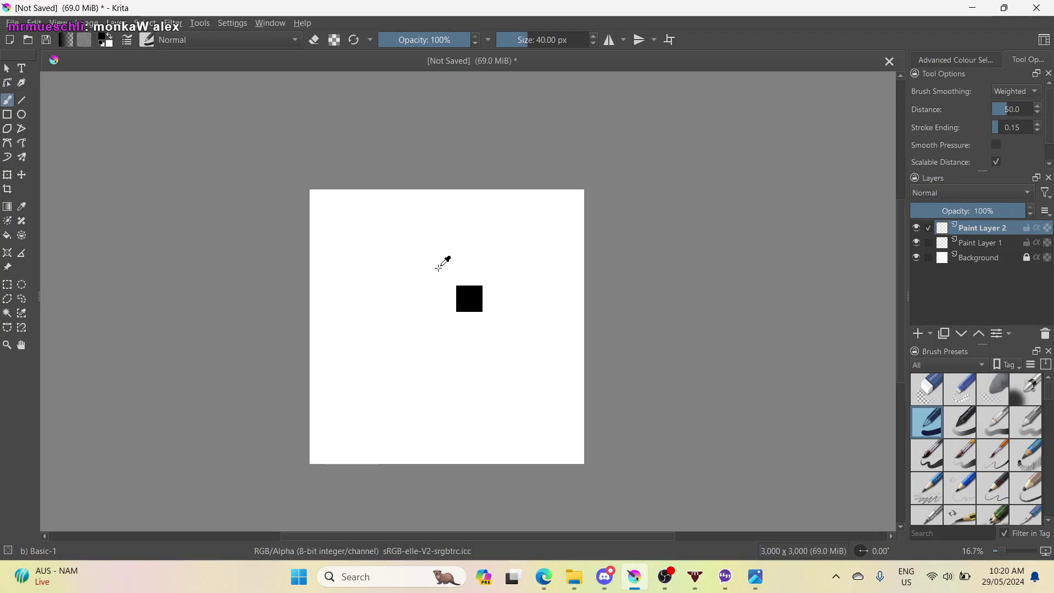
key(ctrl+z)
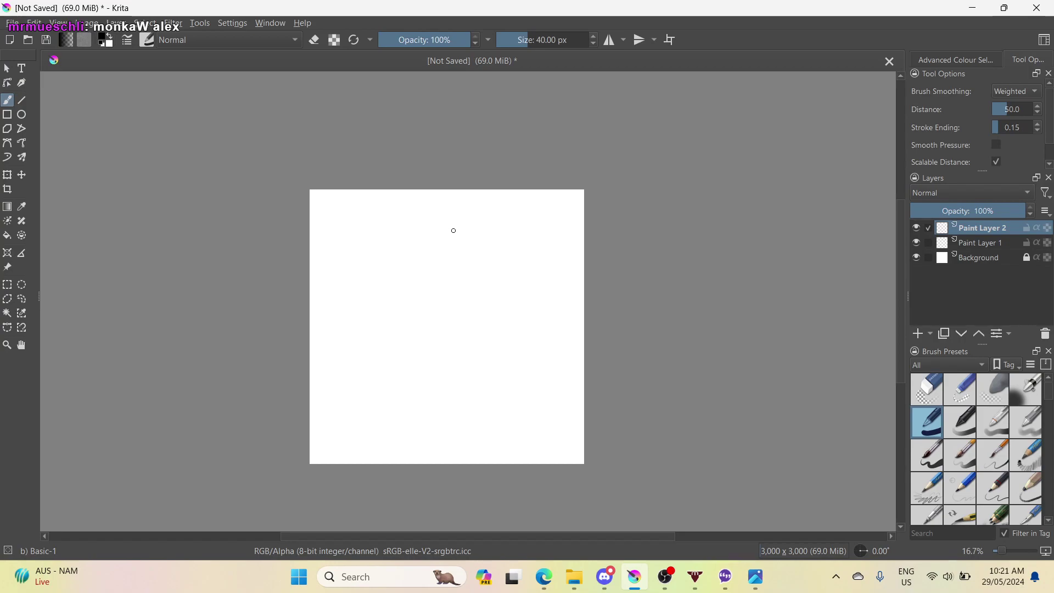
- Paint a figure's round head and short neck in the upper part of the canvas, with a half-round chest below
mouse_move(453, 230)
mouse_down()
mouse_move(431, 241)
mouse_move(443, 233)
mouse_move(432, 239)
mouse_move(434, 264)
mouse_move(458, 254)
mouse_move(450, 233)
mouse_up()
key(ctrl+z)
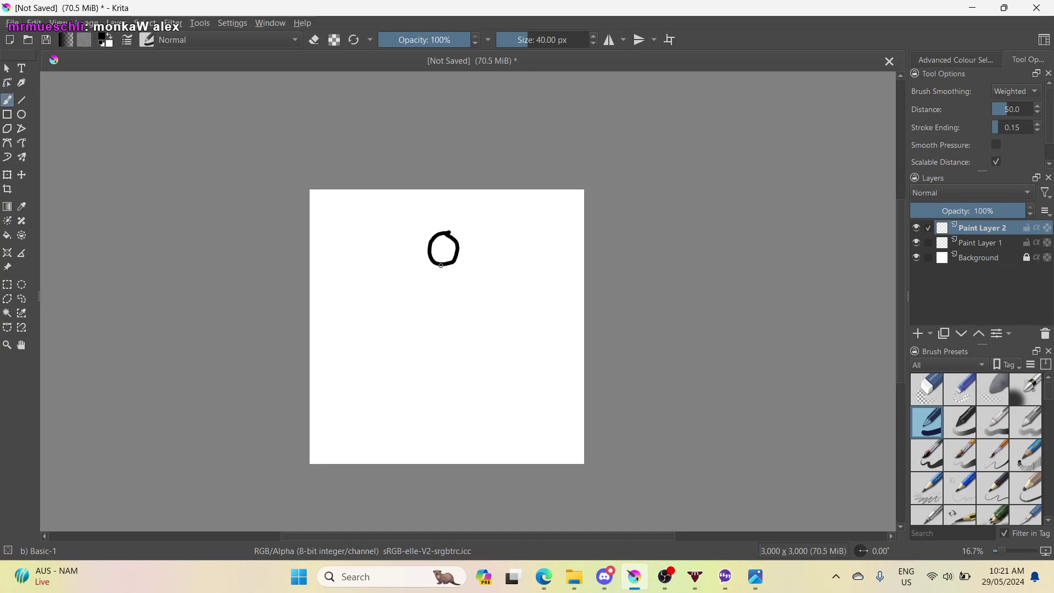
drag(441, 267, 441, 281)
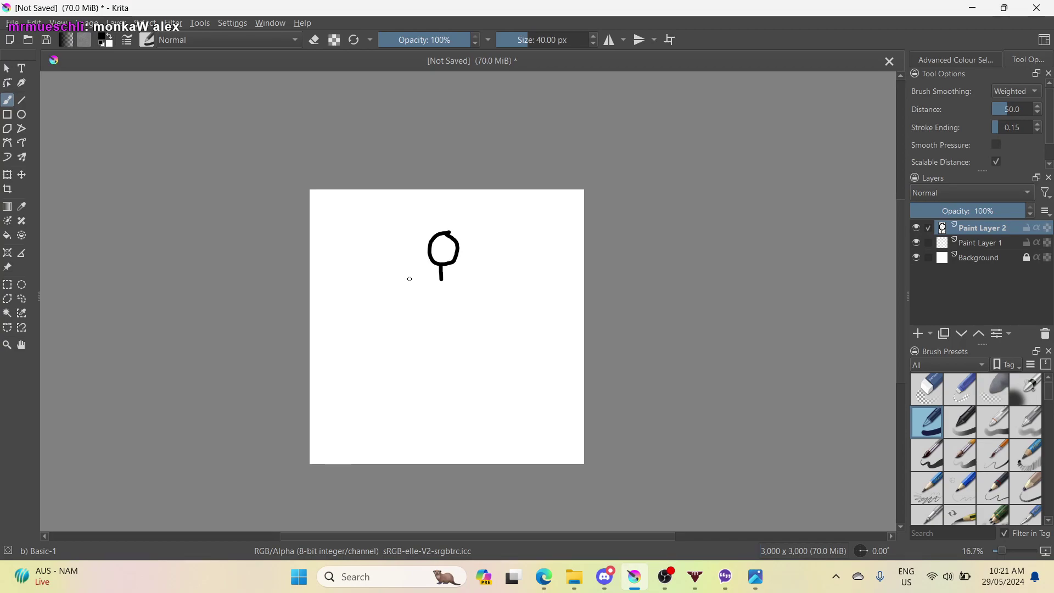
drag(411, 279, 471, 280)
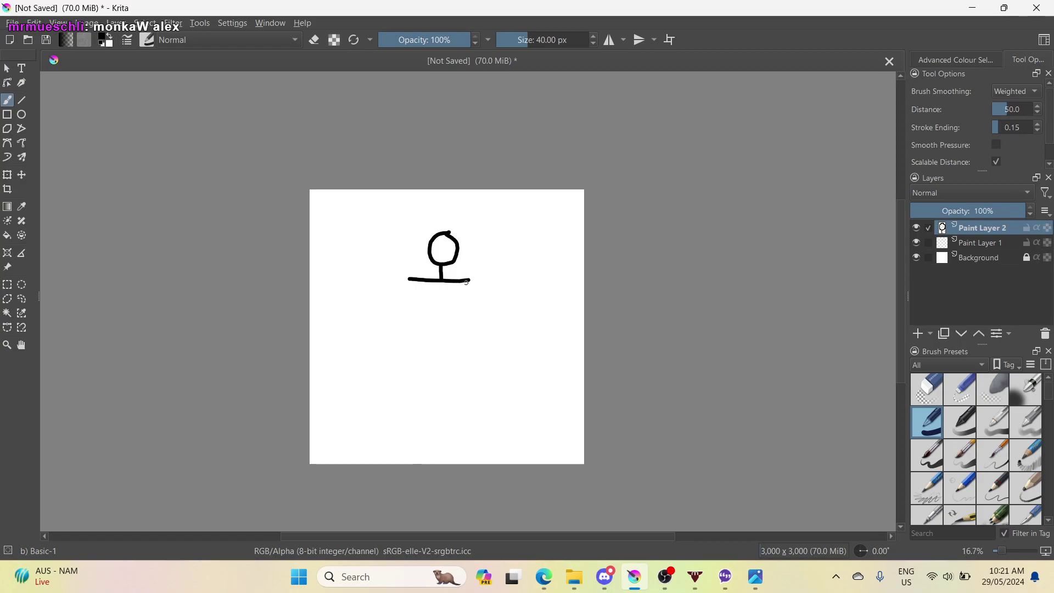
key(ctrl+z)
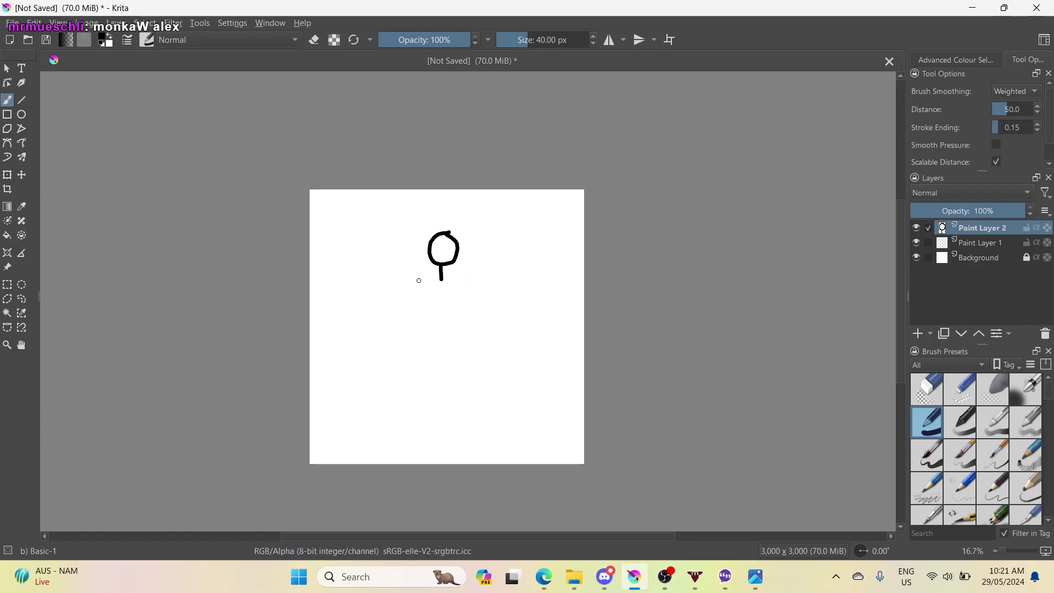
mouse_move(419, 281)
mouse_down()
mouse_move(470, 279)
mouse_move(474, 294)
mouse_move(445, 308)
mouse_move(427, 304)
mouse_move(419, 287)
mouse_up()
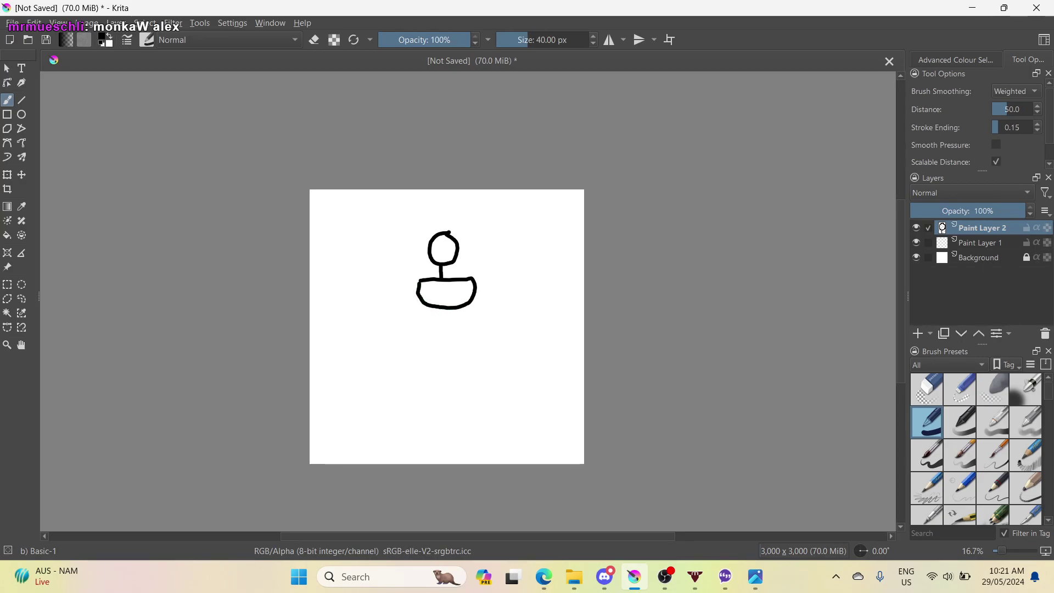
- Check the Twitch stream in the browser, return to Krita, and paint bent arms with circles for the shoulders, elbows and hands
click(541, 568)
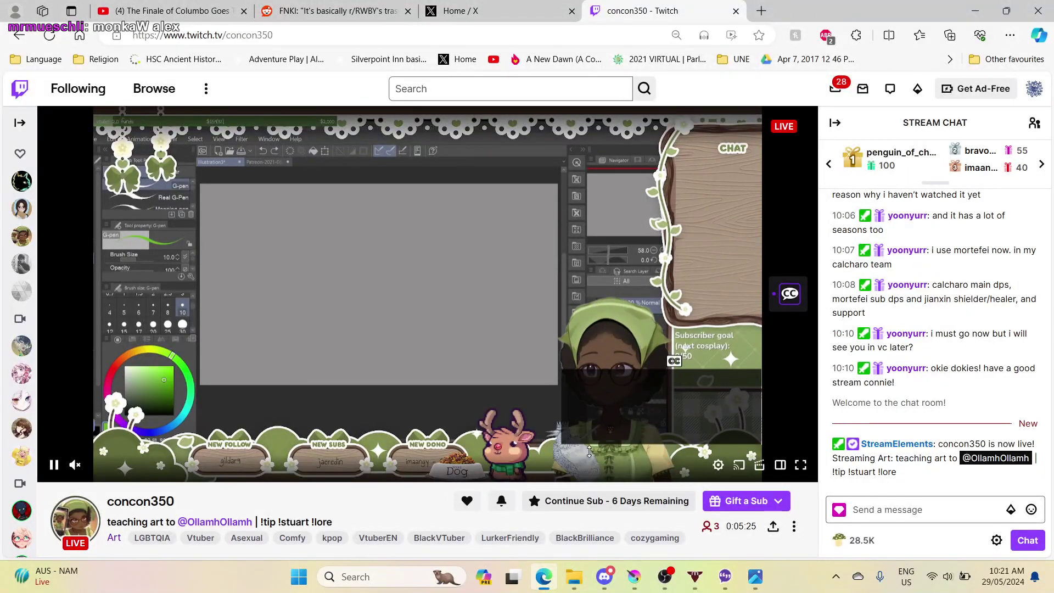
click(634, 576)
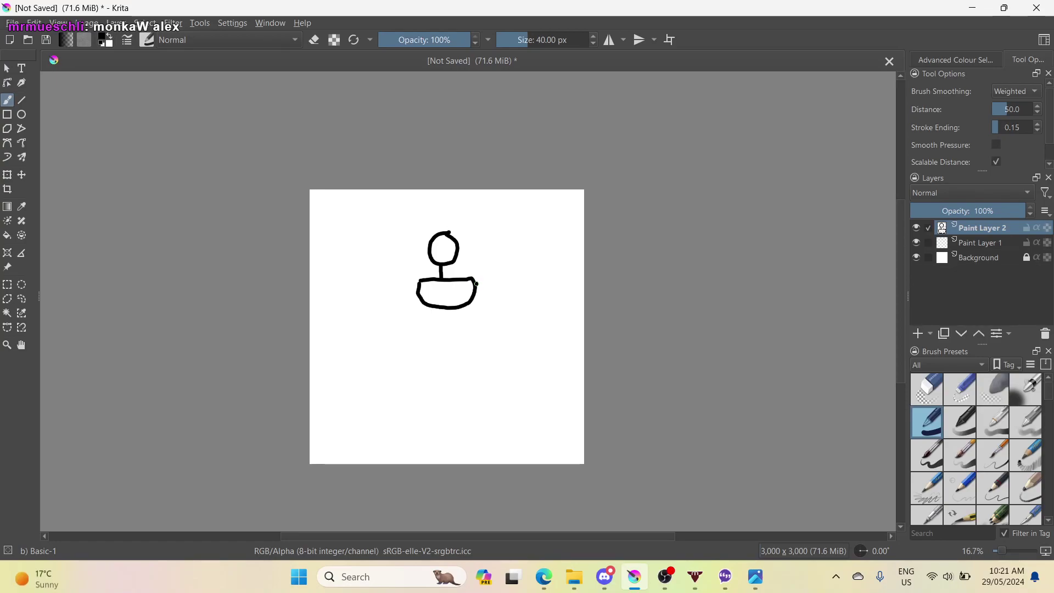
mouse_move(475, 281)
mouse_down()
mouse_move(486, 271)
mouse_move(484, 290)
mouse_move(475, 284)
mouse_move(491, 295)
mouse_move(495, 325)
mouse_move(502, 318)
mouse_up()
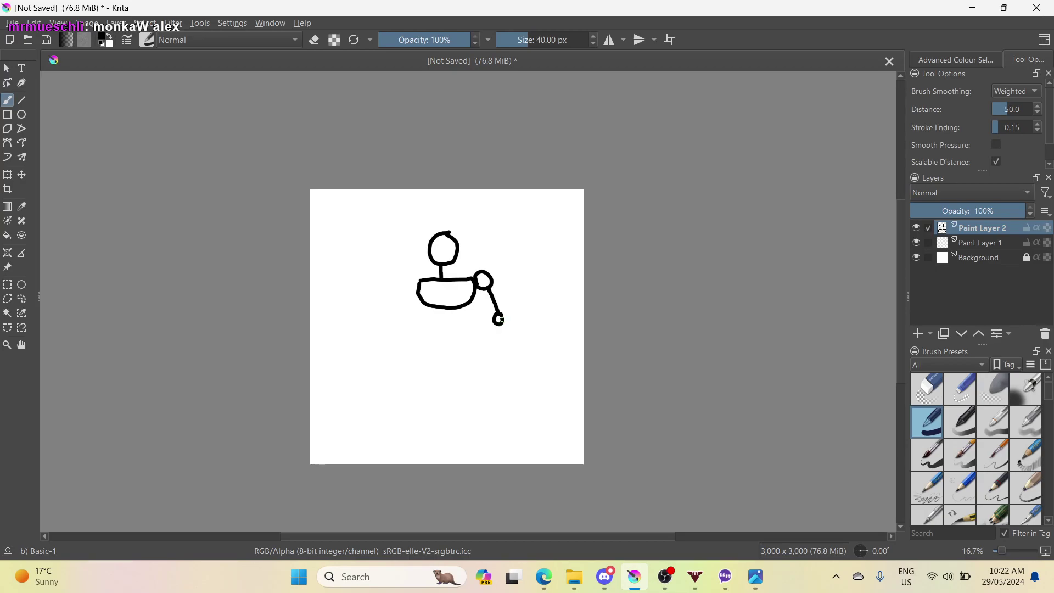
mouse_move(424, 287)
mouse_down()
mouse_move(406, 273)
mouse_move(420, 278)
mouse_move(385, 308)
mouse_move(391, 316)
mouse_move(399, 306)
mouse_move(493, 320)
mouse_move(434, 326)
mouse_move(463, 329)
mouse_up()
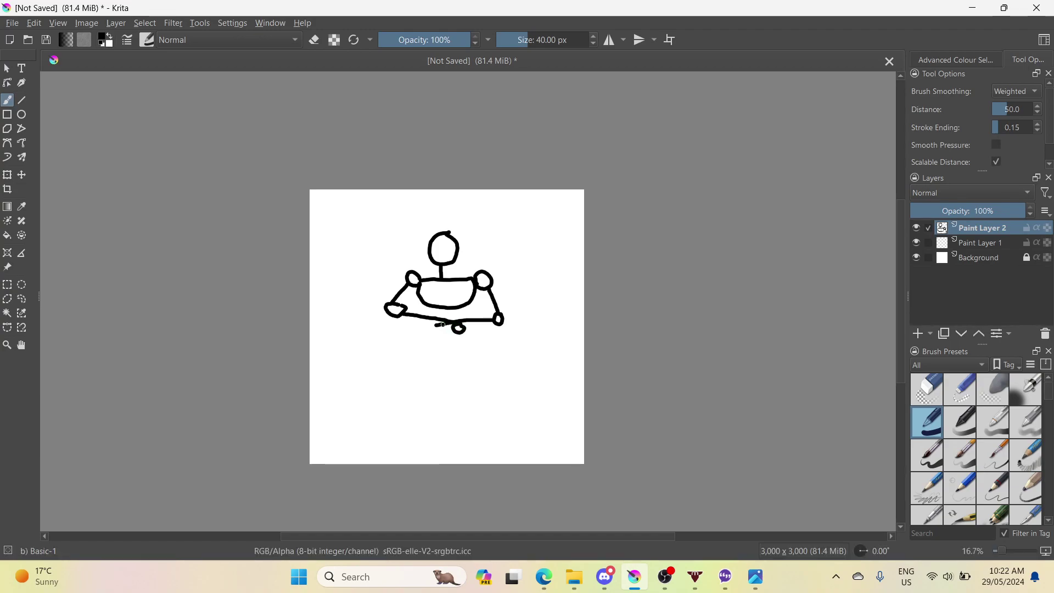
drag(431, 331, 442, 332)
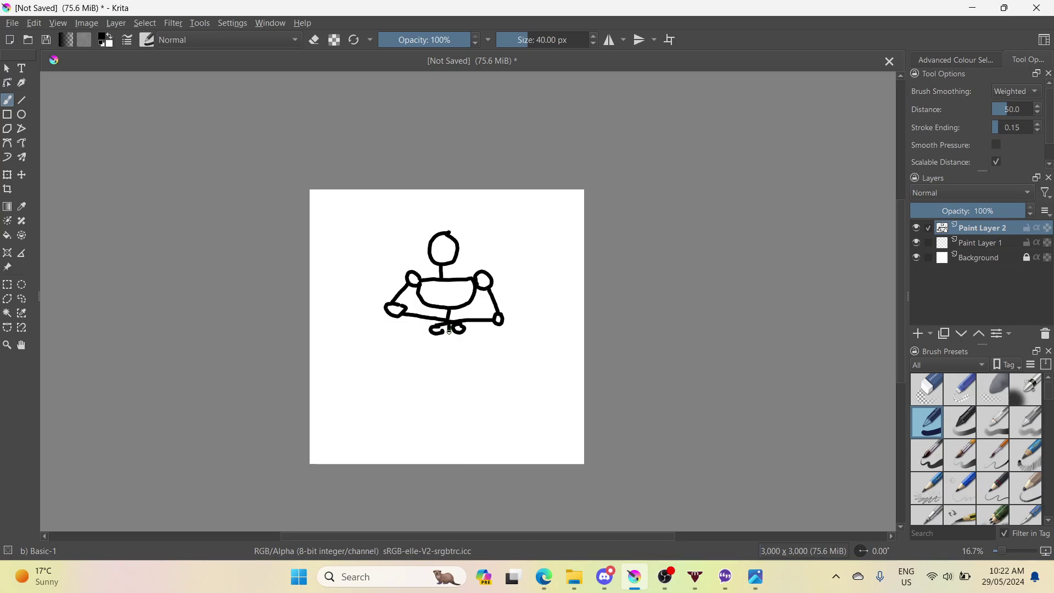
- Paint the spine down to a half-round pelvis, plus one leg with hip and knee circles reaching the canvas's lower edge
mouse_move(449, 331)
mouse_down()
mouse_move(449, 350)
mouse_move(434, 350)
mouse_move(470, 351)
mouse_move(467, 371)
mouse_move(429, 369)
mouse_move(426, 358)
mouse_up()
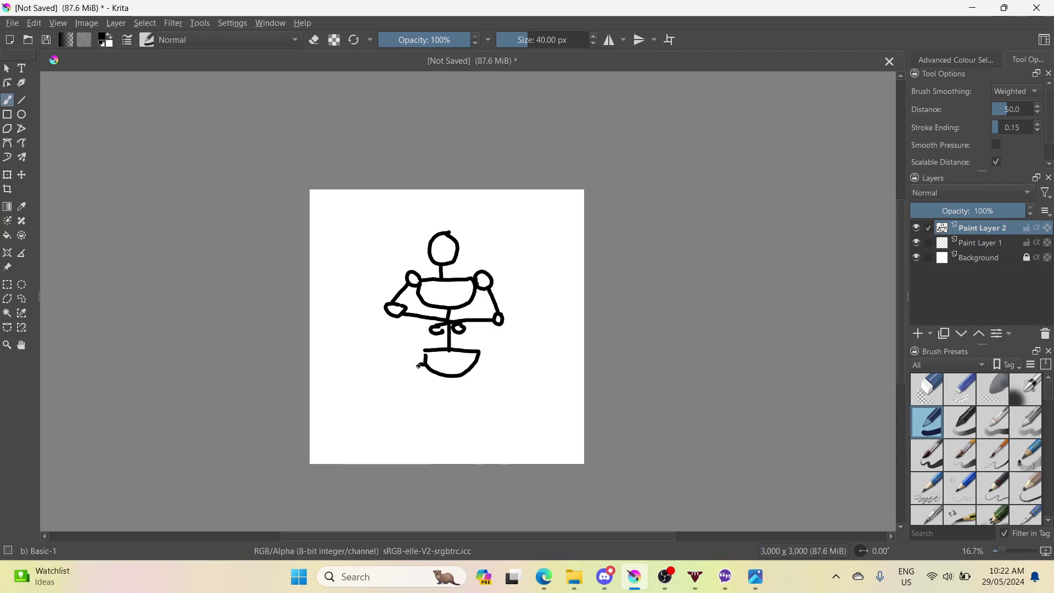
drag(419, 365, 415, 374)
drag(423, 379, 427, 413)
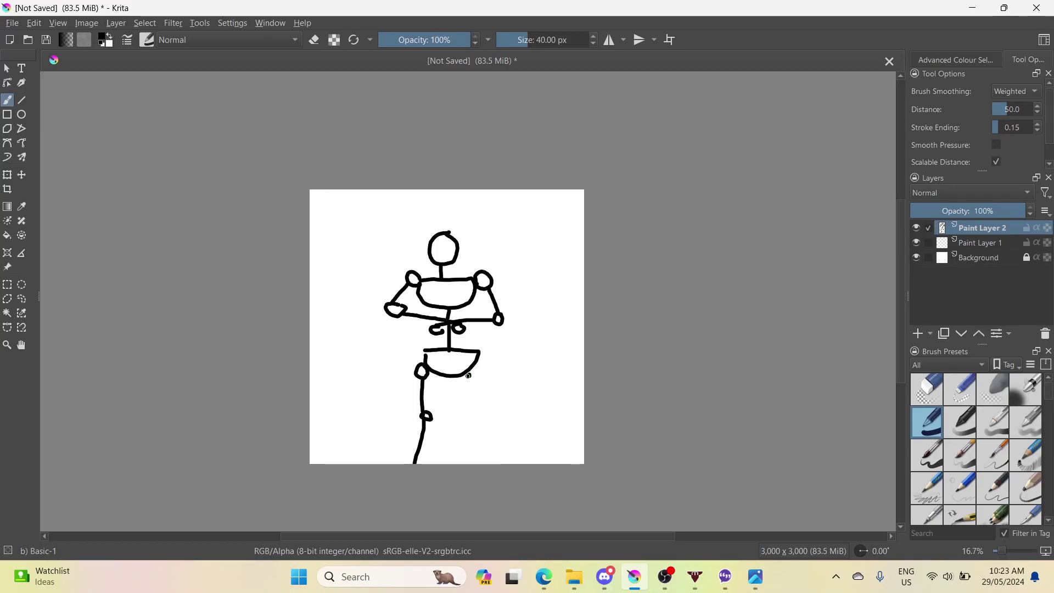
- Paint the figure's second leg with circles at the hip and knee, redoing the first hip stroke
drag(468, 376, 459, 393)
key(ctrl+z)
drag(464, 384, 476, 374)
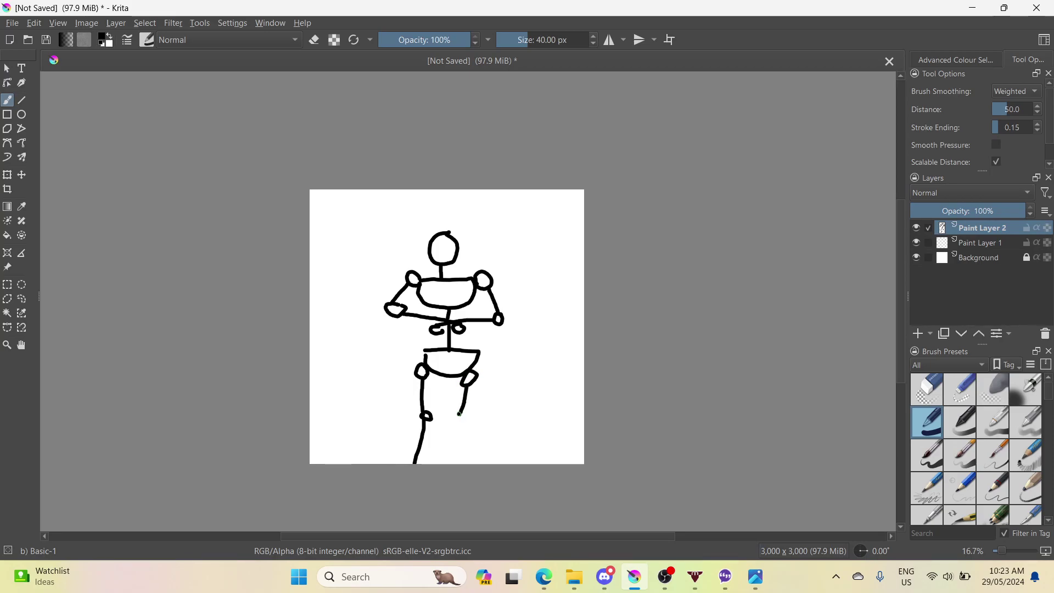
drag(458, 414, 463, 424)
drag(472, 450, 472, 458)
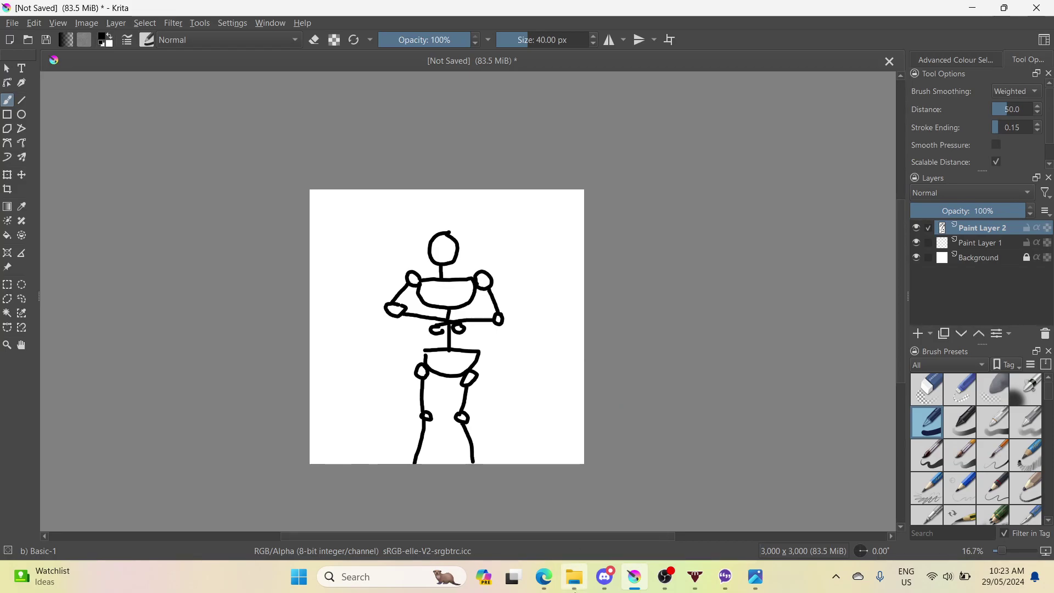
- Check the Twitch stream in the browser, return to Krita, and paint a rounded abdomen around the figure's hands
click(545, 577)
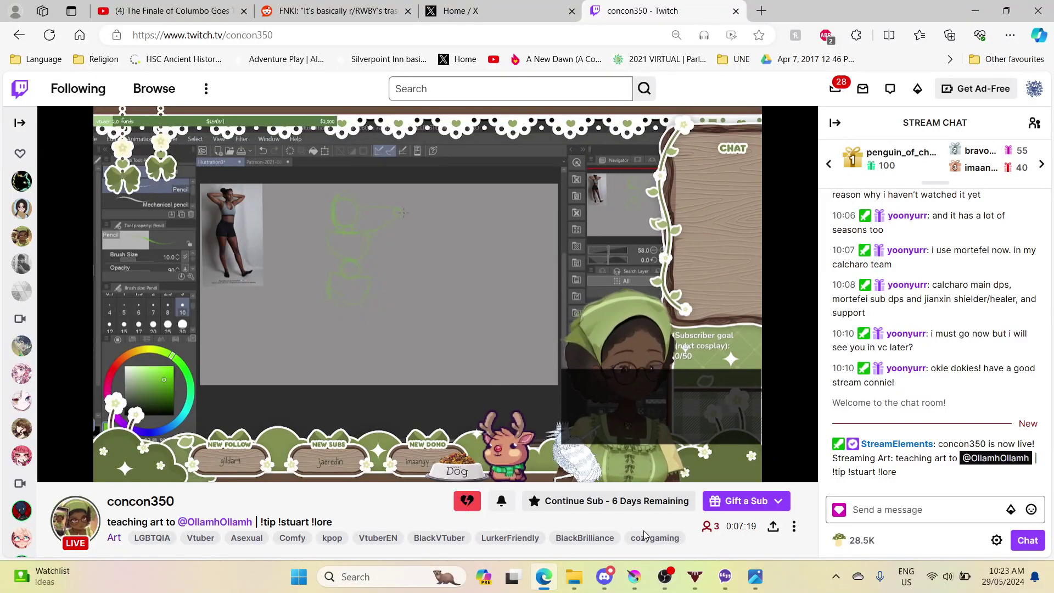
click(665, 576)
click(665, 576)
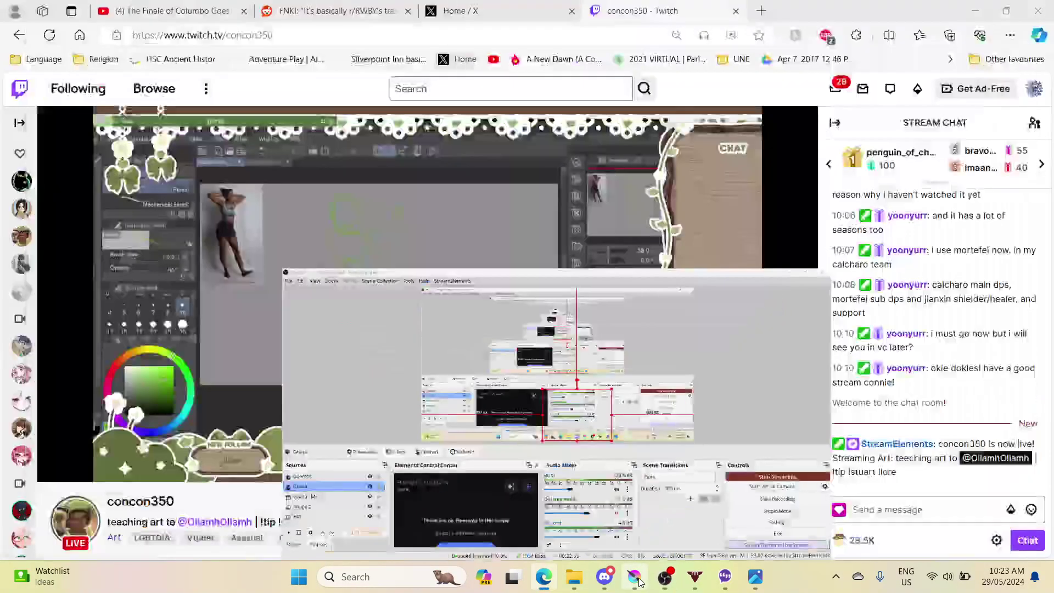
click(634, 576)
scroll(468, 365, up, 2)
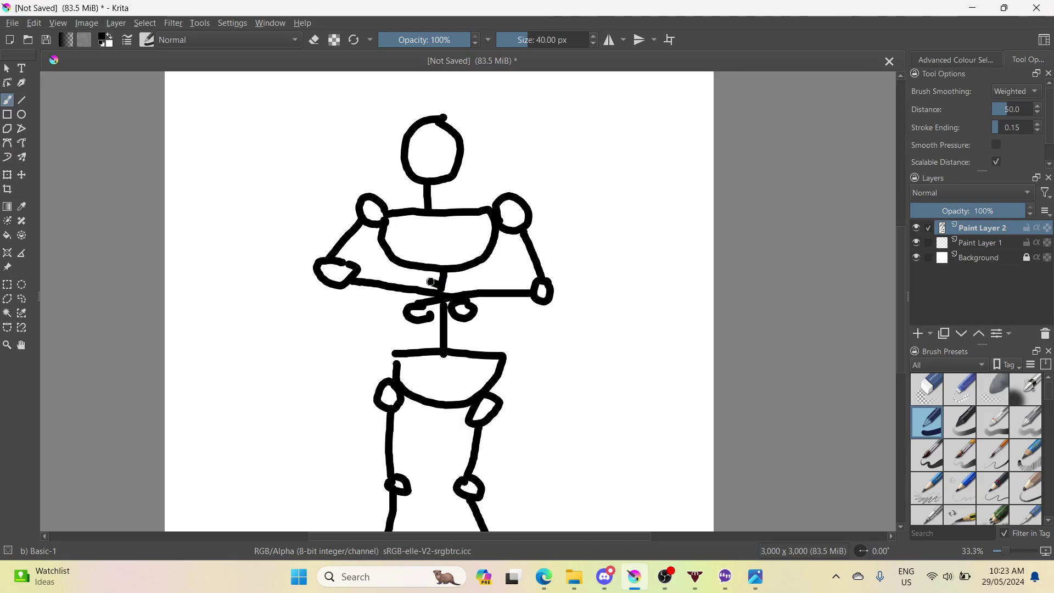
mouse_move(410, 294)
mouse_down()
mouse_move(395, 320)
mouse_move(410, 331)
mouse_move(469, 335)
mouse_move(488, 305)
mouse_move(458, 284)
mouse_up()
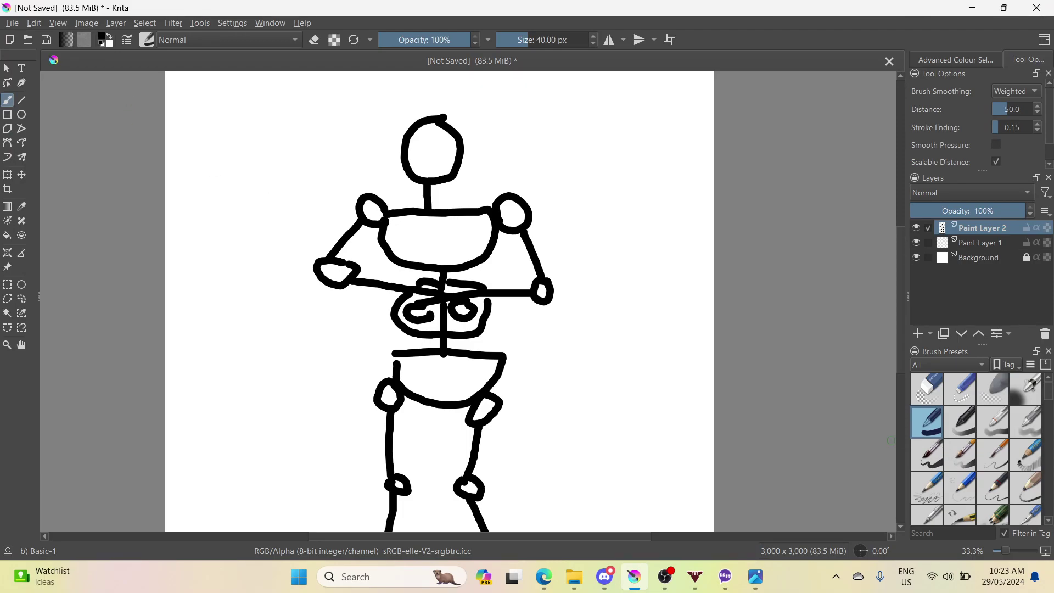
- Erase the spine segment inside the abdomen, changing the brush smoothing to Stabiliser for cleaner strokes
key(e)
scroll(470, 318, up, 1)
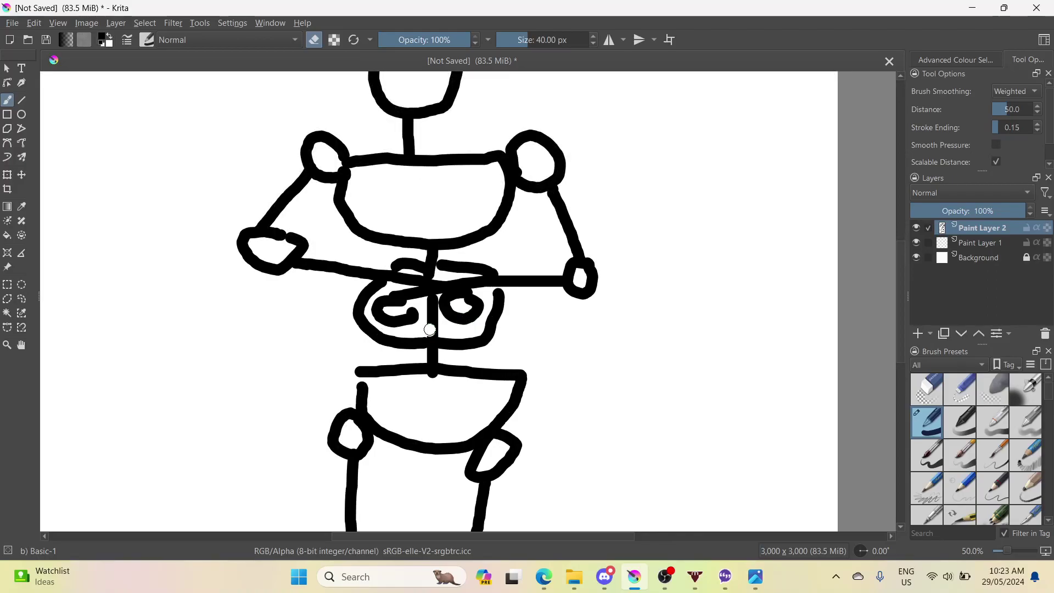
mouse_move(430, 330)
mouse_down()
mouse_move(432, 302)
mouse_move(436, 321)
mouse_up()
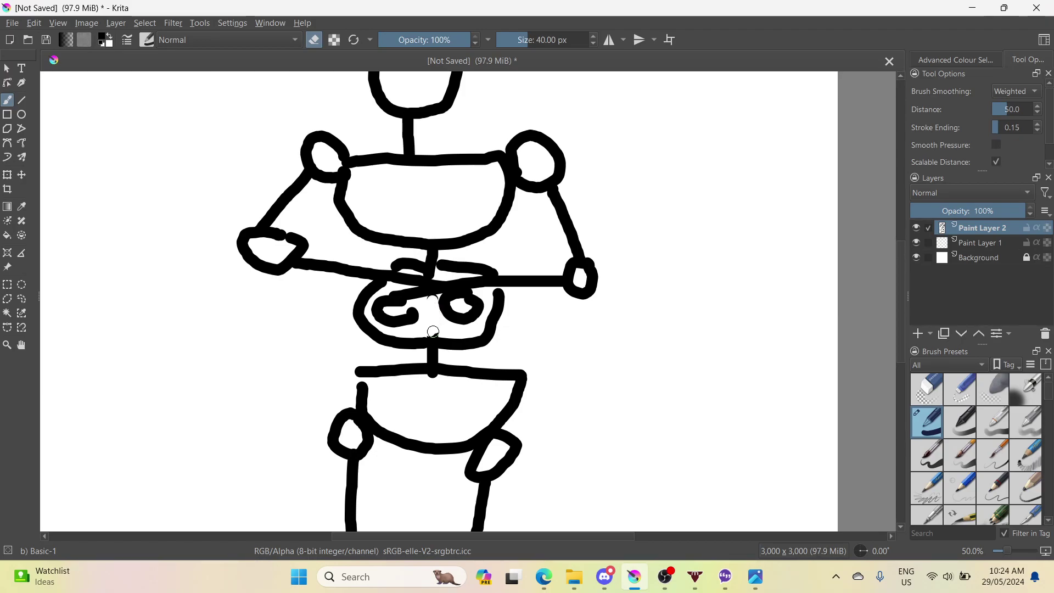
scroll(417, 324, up, 4)
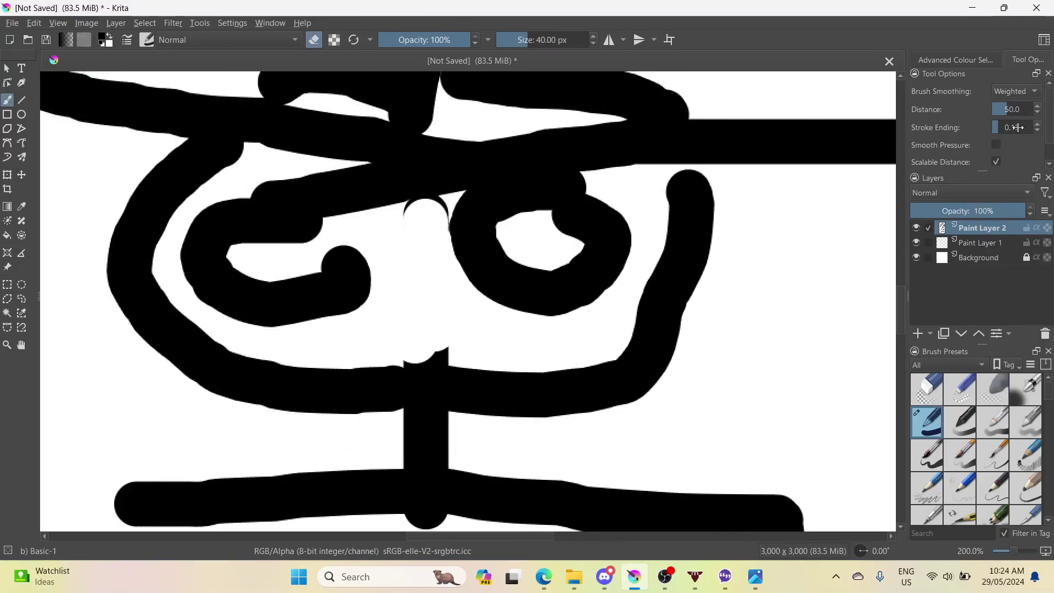
click(1022, 92)
click(1019, 107)
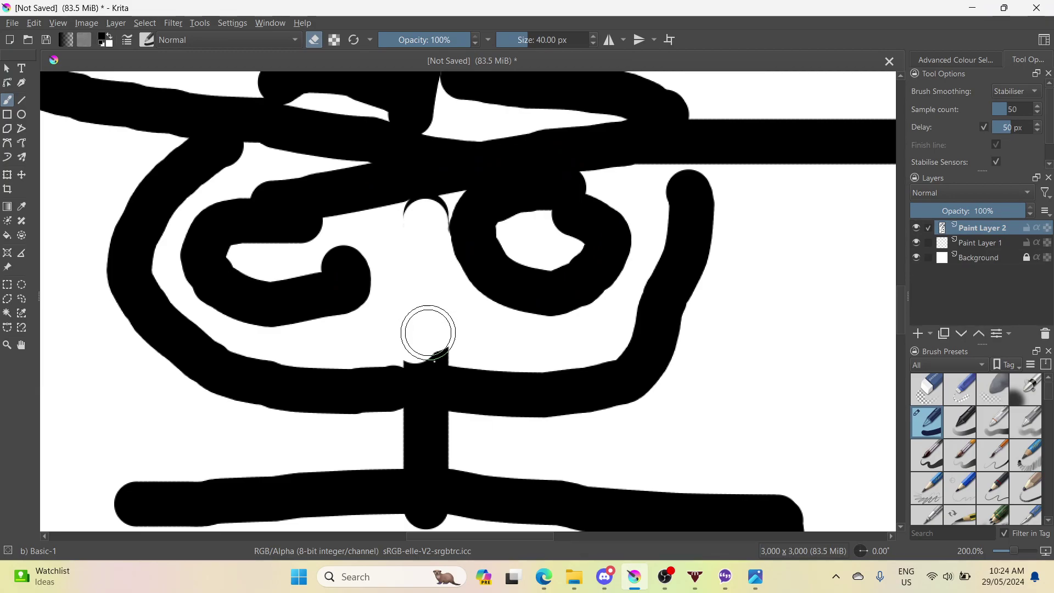
mouse_move(434, 360)
mouse_down()
mouse_move(429, 254)
mouse_move(418, 221)
mouse_move(441, 199)
mouse_move(410, 249)
mouse_move(401, 305)
mouse_move(399, 346)
mouse_move(447, 344)
mouse_up()
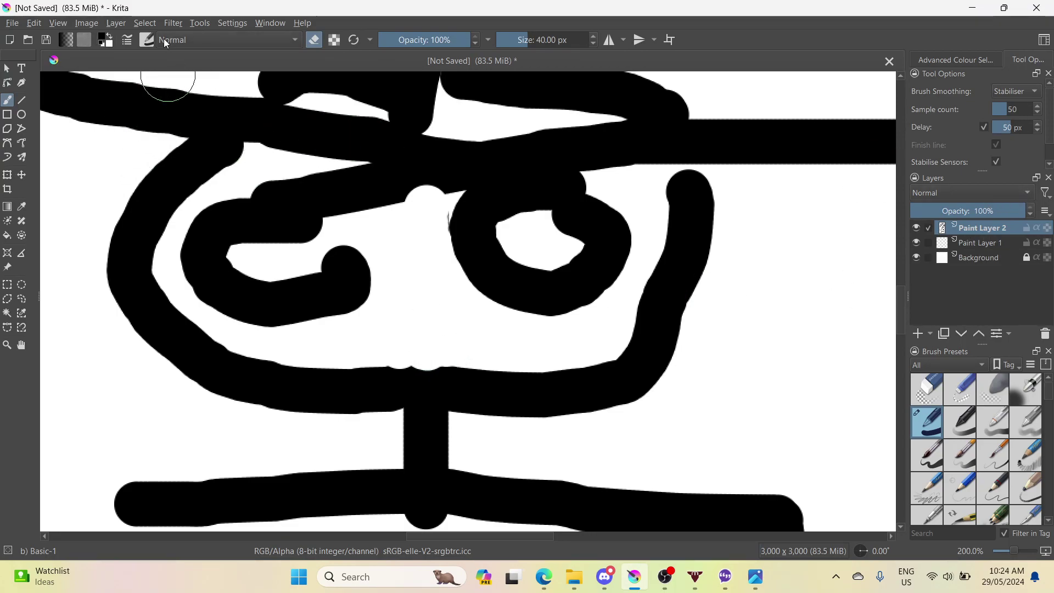
- Turn off erasing and repaint the nicked lines around the removed spine segment, undoing stray strokes
key(e)
click(145, 41)
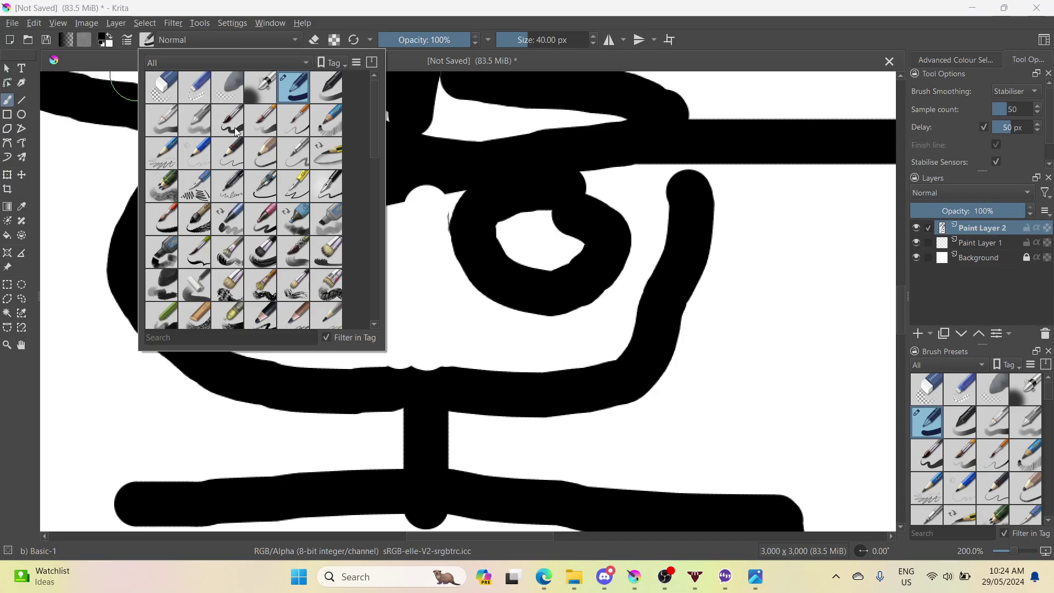
click(337, 21)
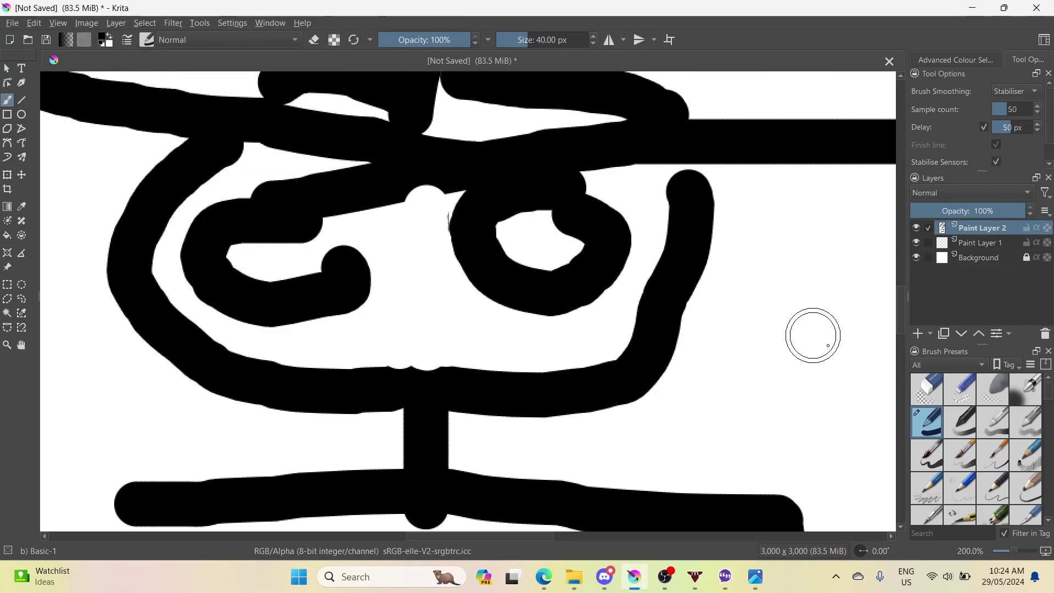
drag(813, 335, 837, 368)
key(ctrl+z)
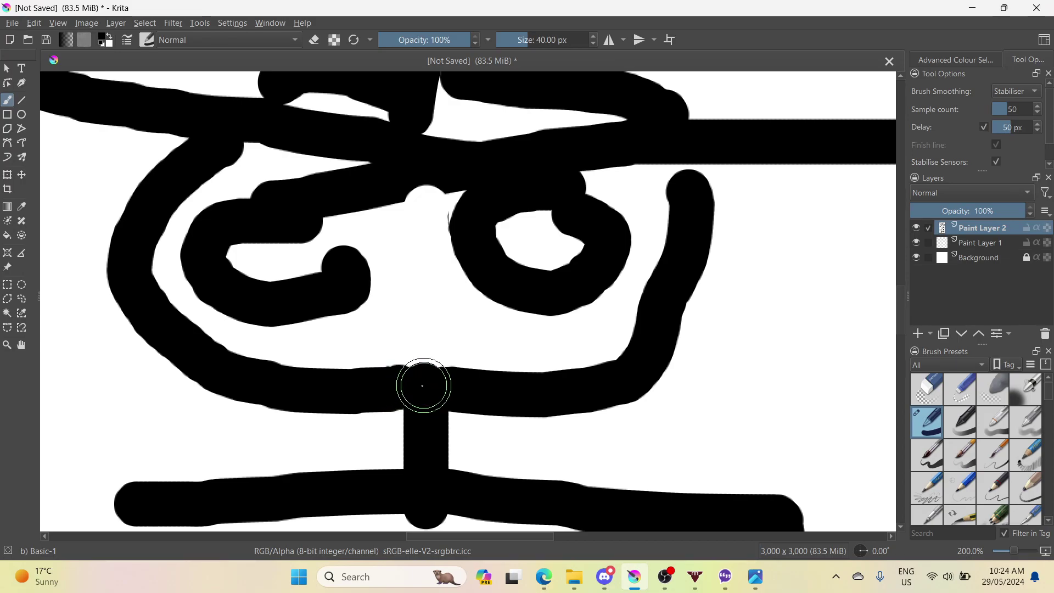
drag(412, 384, 414, 386)
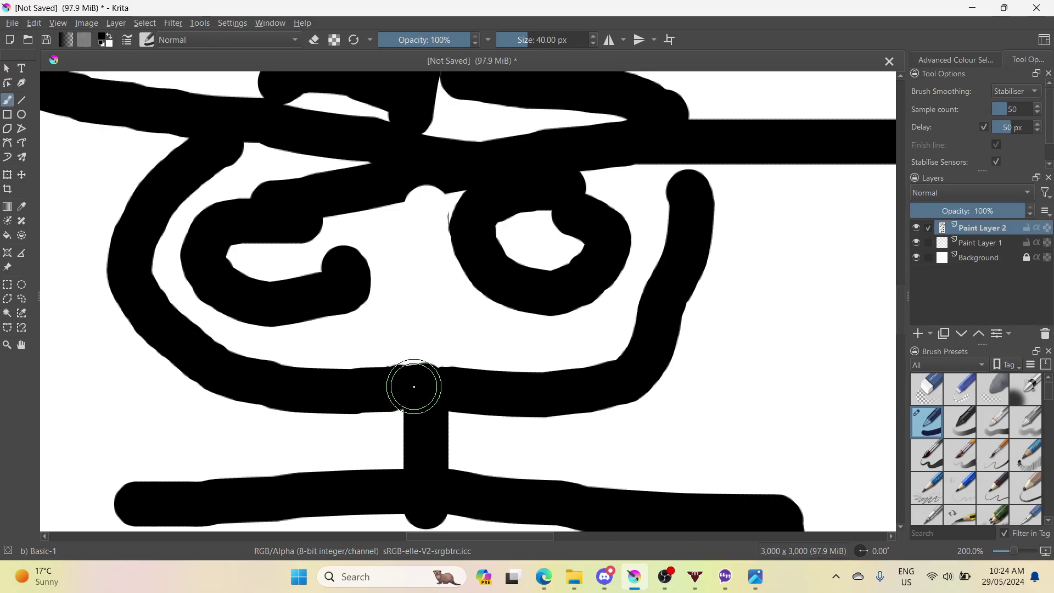
key(ctrl+z)
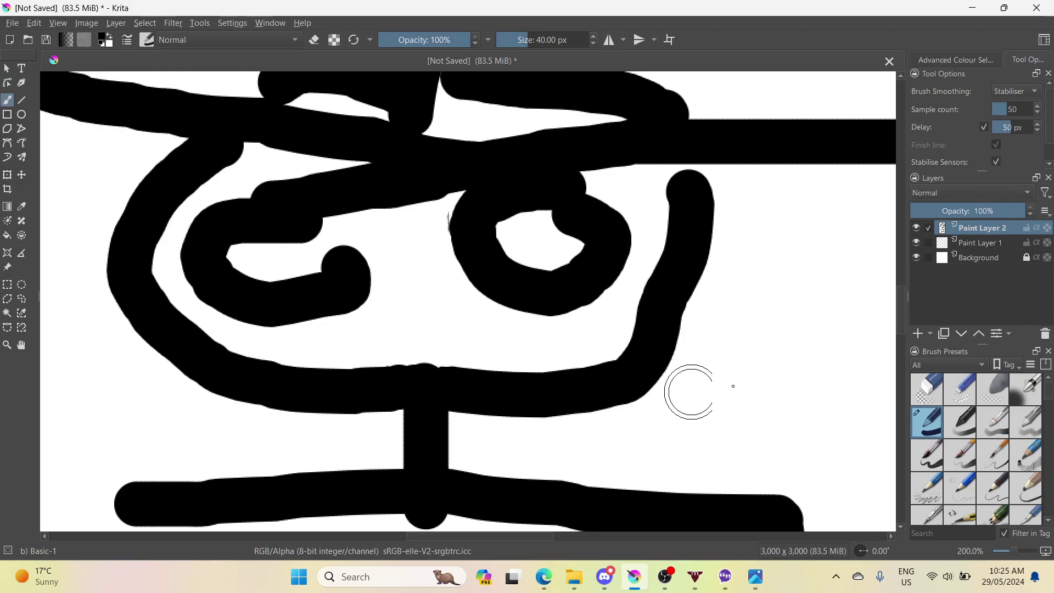
- Look over the whole figure, view the drawing of the cat-eared character in the image viewer, and minimize it
scroll(734, 386, down, 6)
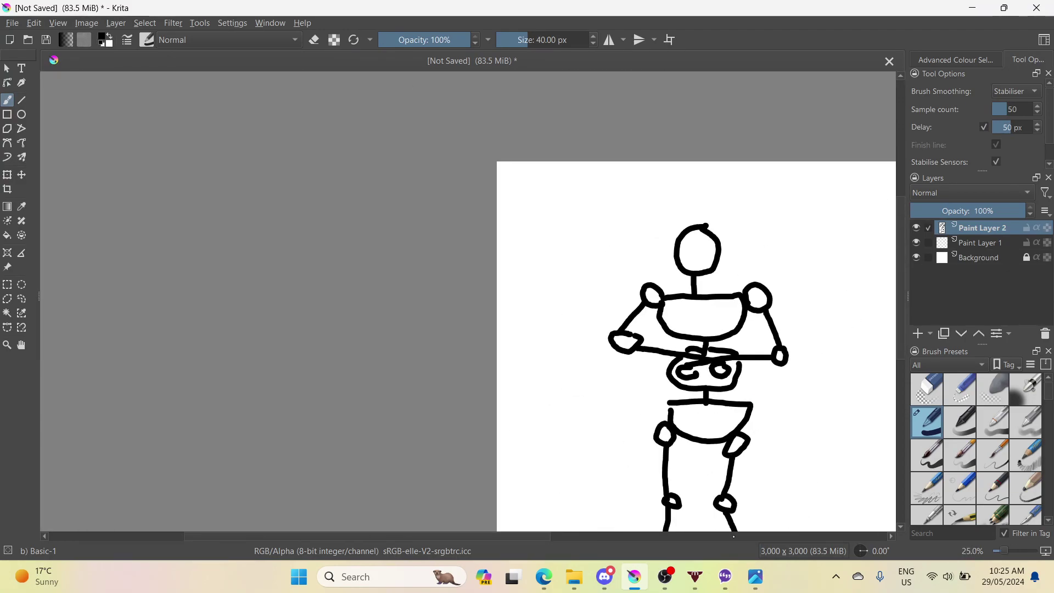
drag(540, 535, 608, 531)
scroll(600, 460, down, 2)
scroll(626, 487, up, 1)
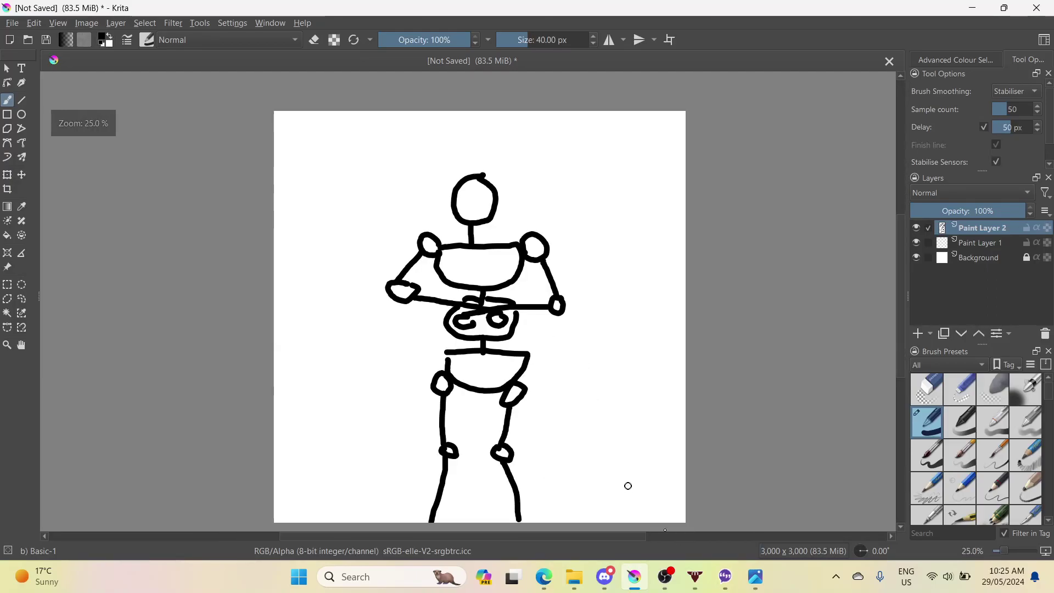
click(758, 580)
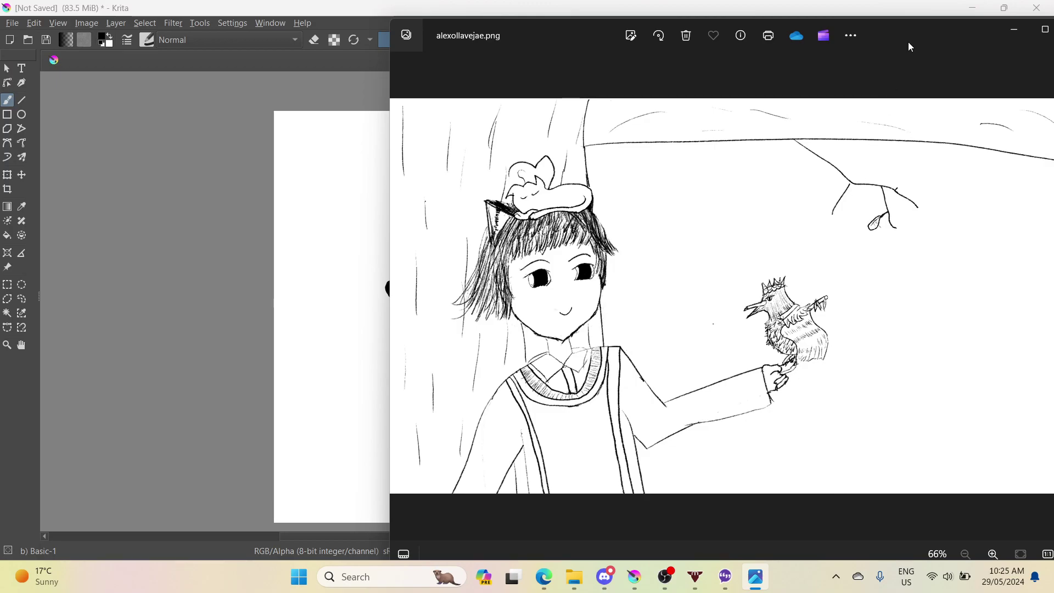
drag(907, 42, 822, 44)
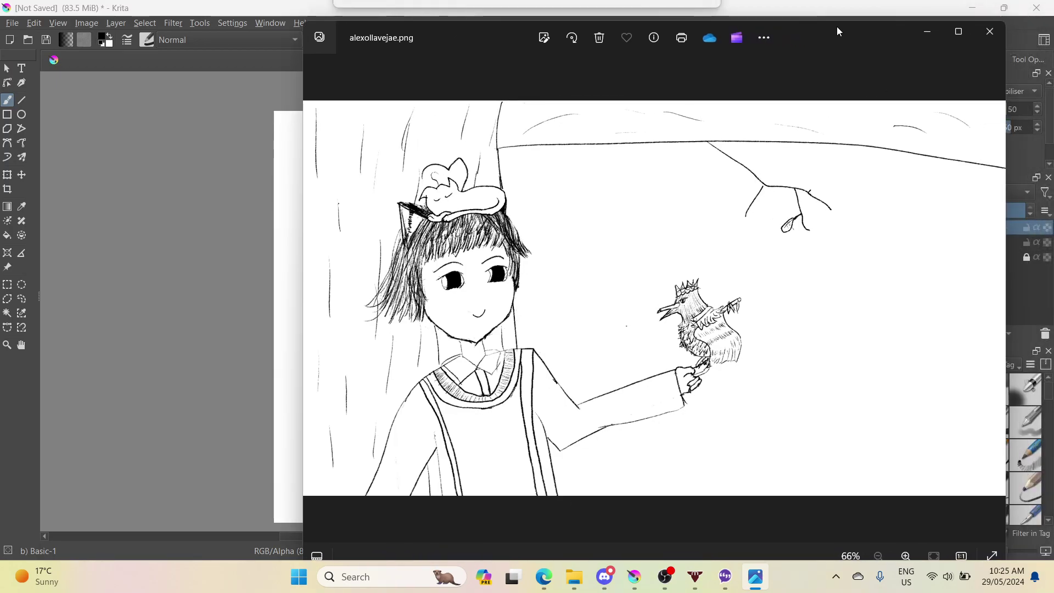
click(927, 33)
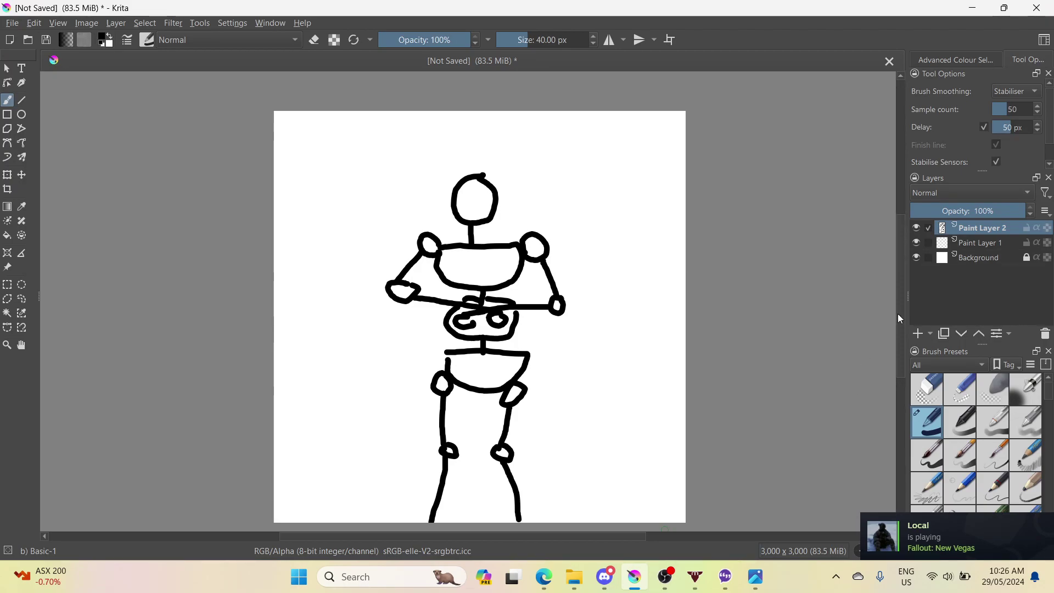
scroll(903, 355, down, 1)
scroll(900, 356, down, 5)
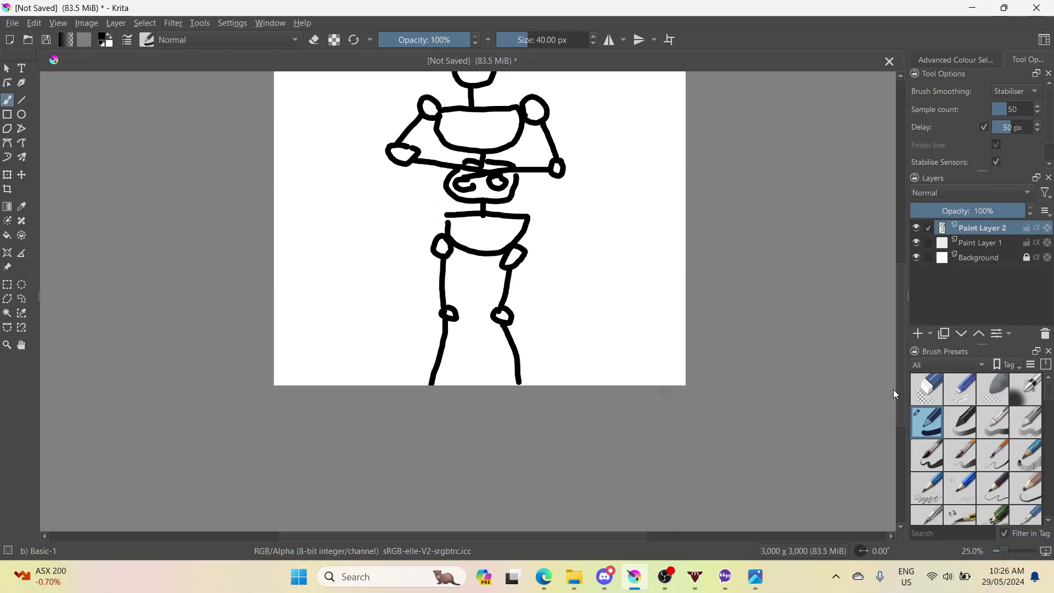
mouse_move(550, 580)
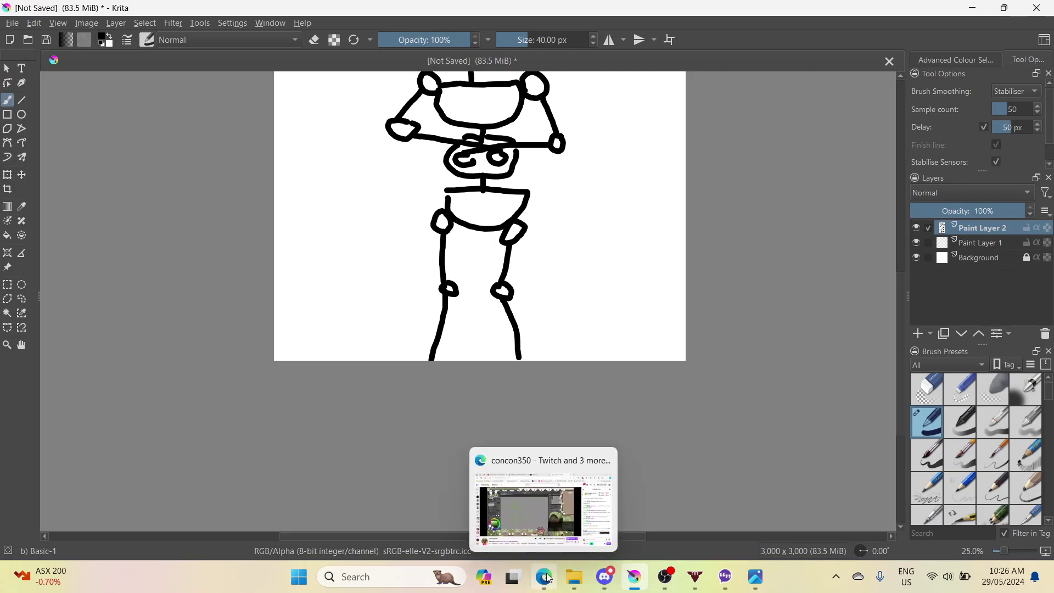
scroll(752, 312, up, 1)
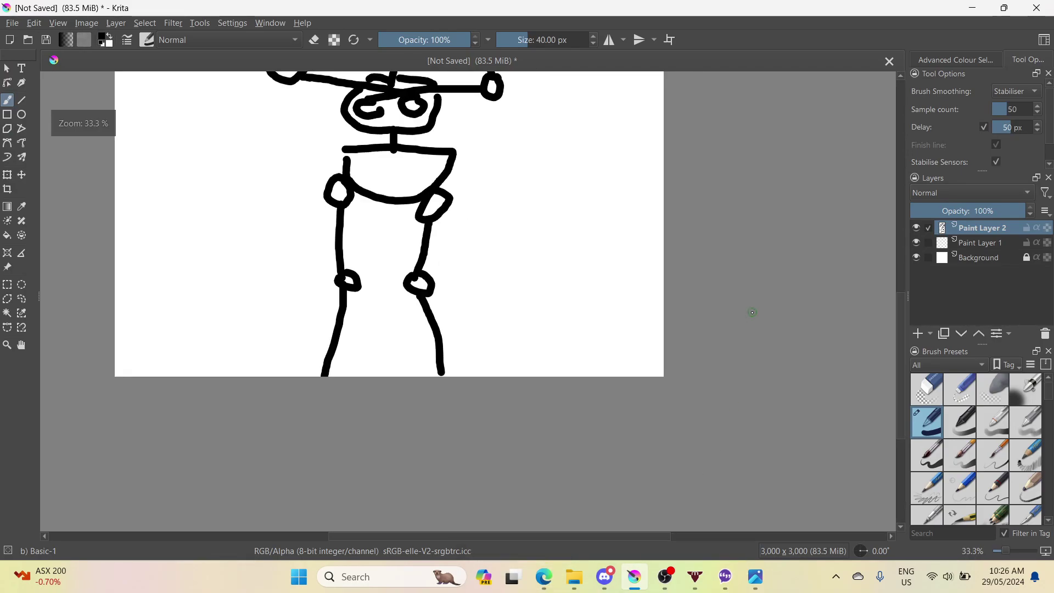
scroll(753, 312, down, 1)
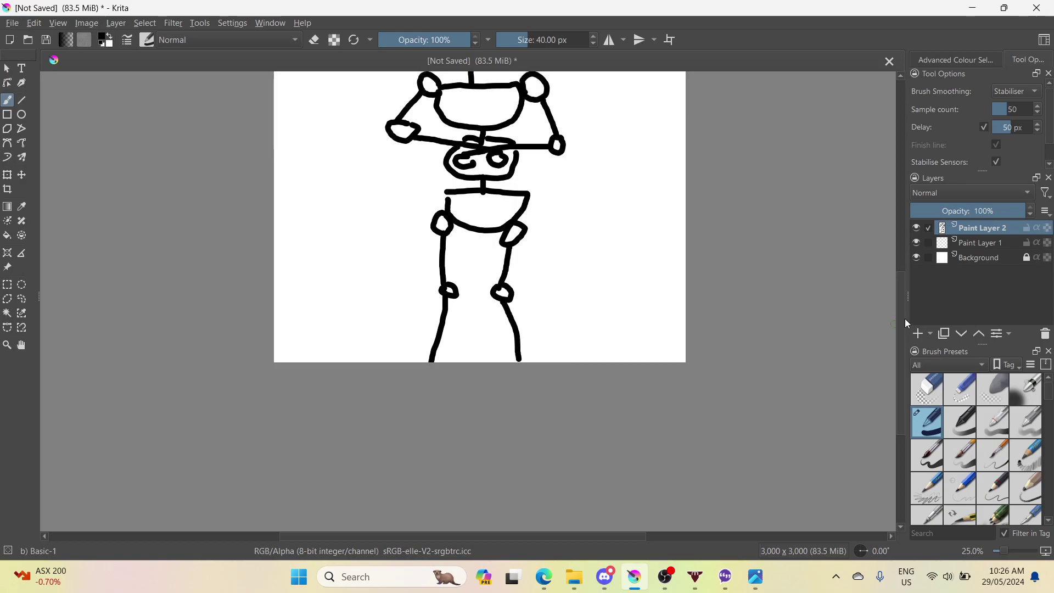
scroll(905, 318, up, 2)
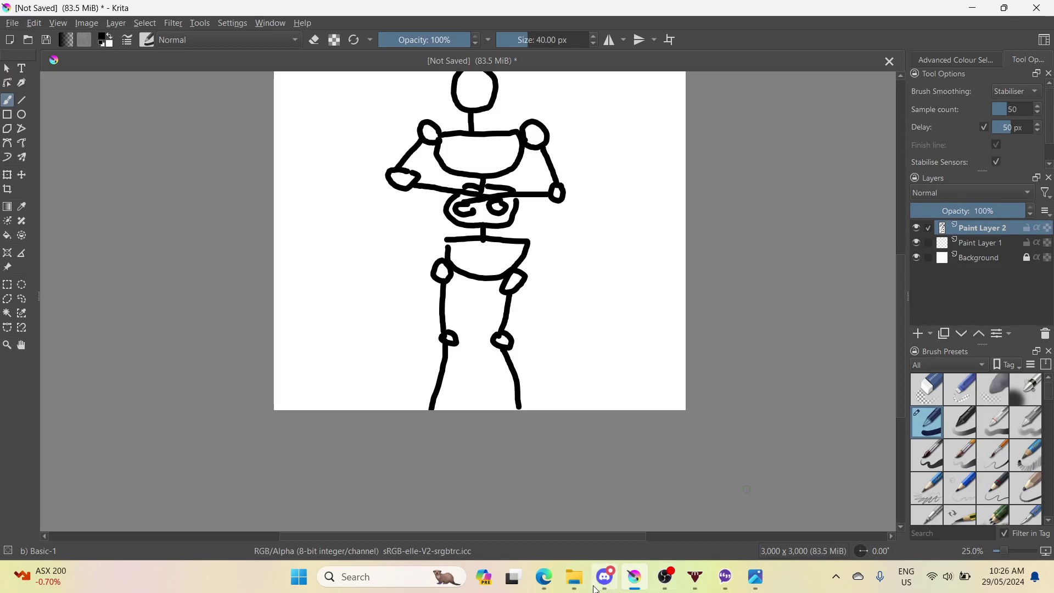
- Switch to the Twitch stream in the browser and claim the bonus channel points
click(545, 578)
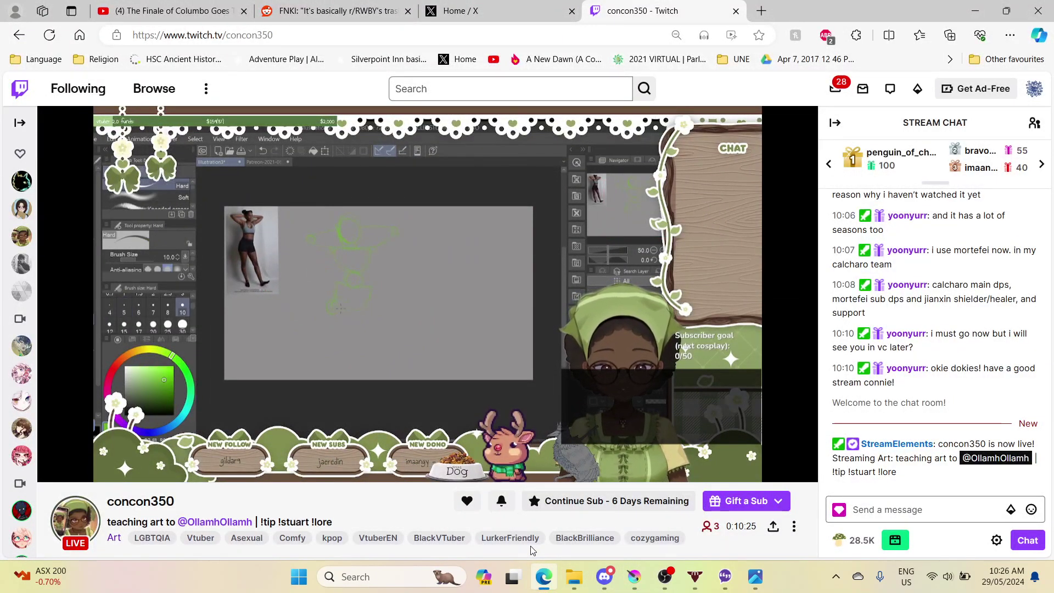
mouse_move(794, 466)
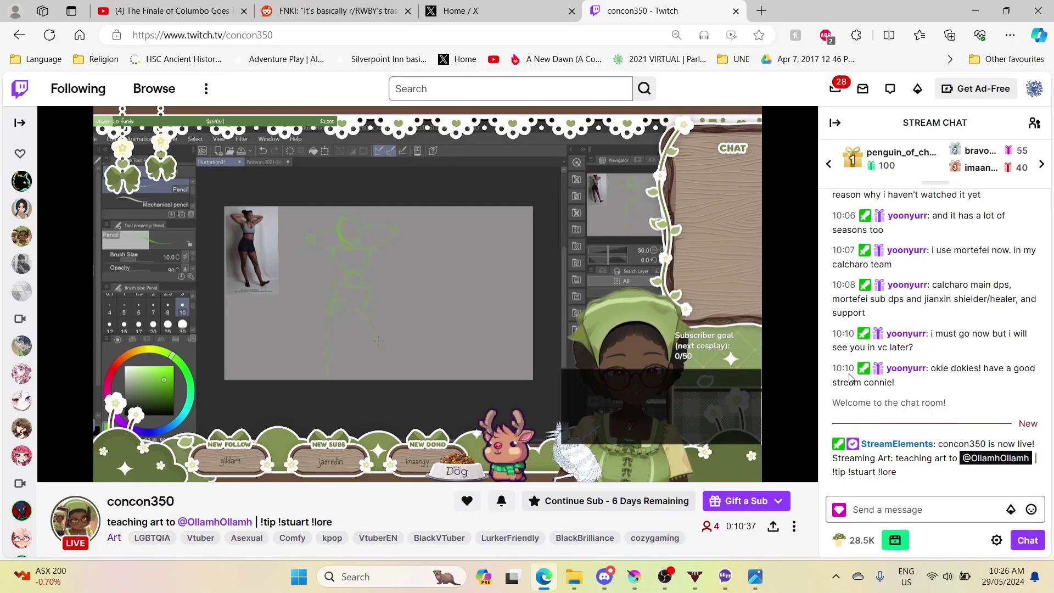
click(901, 535)
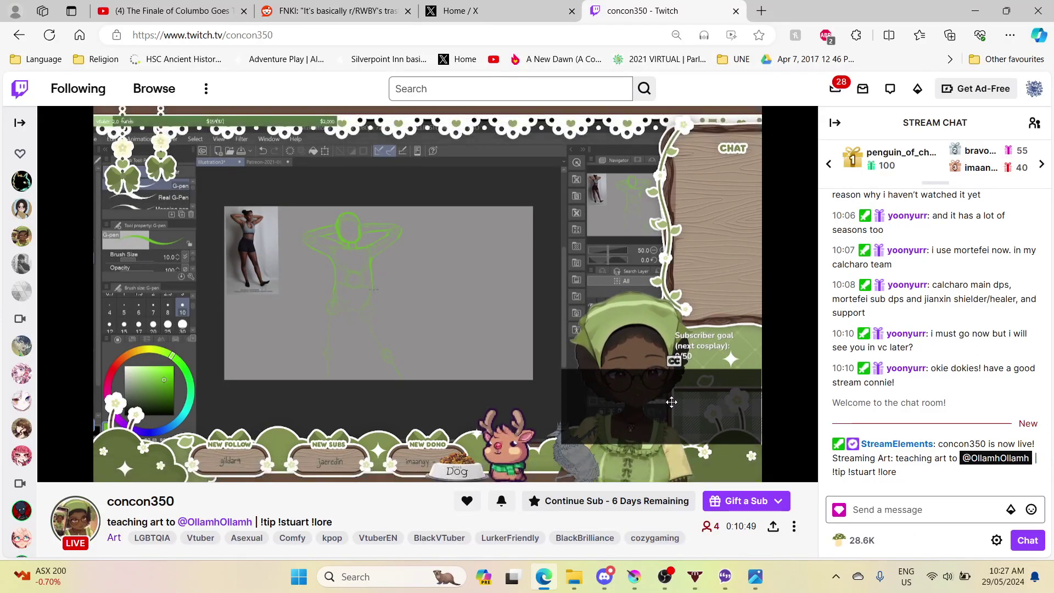
- Glance at the cat-eared character drawing again, watch the streamer's figure sketch on Twitch, and return to Krita
click(768, 585)
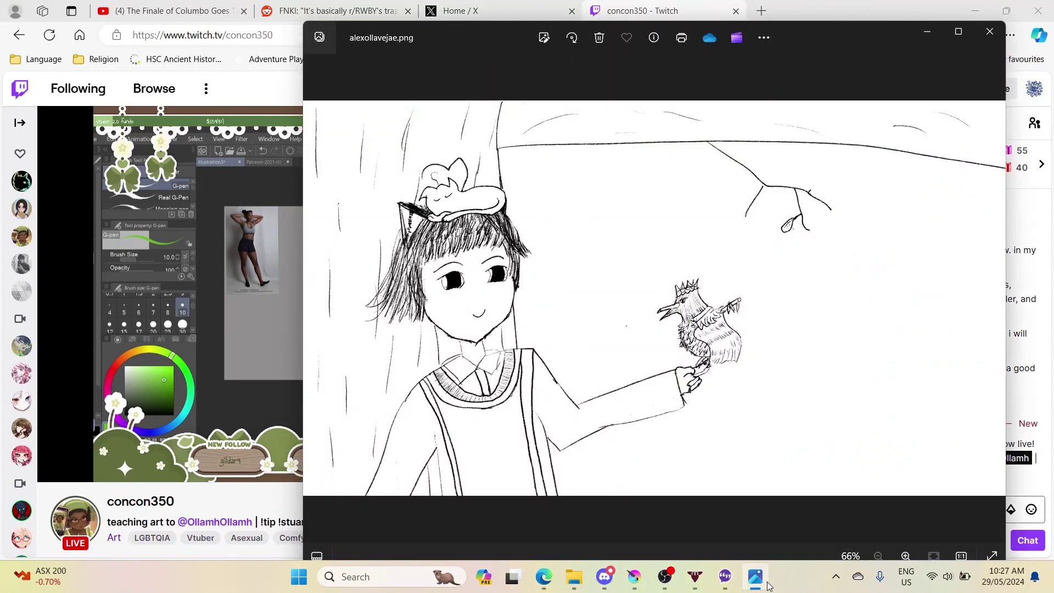
click(768, 586)
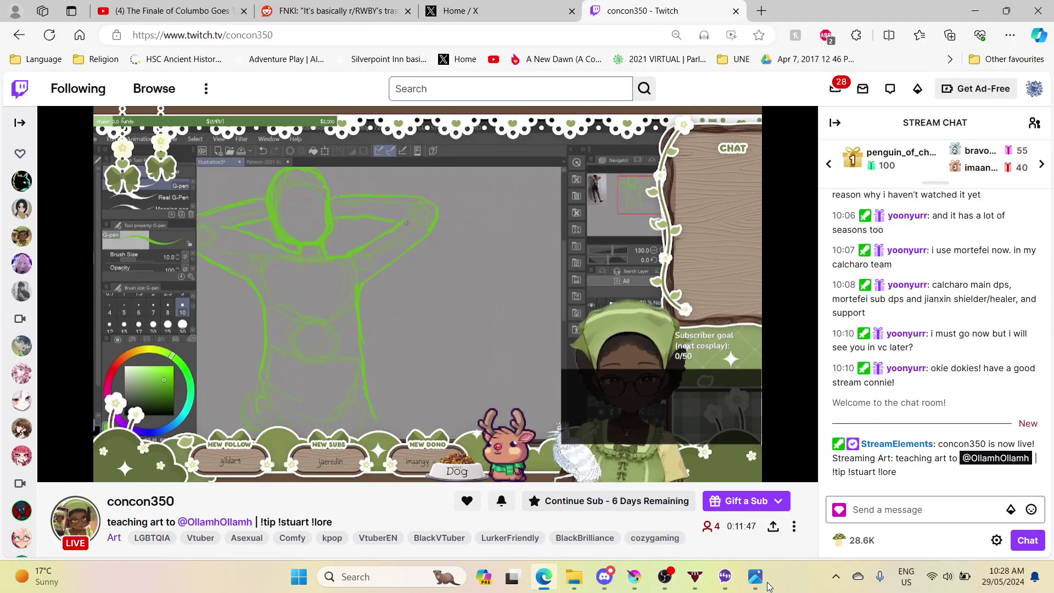
mouse_move(696, 586)
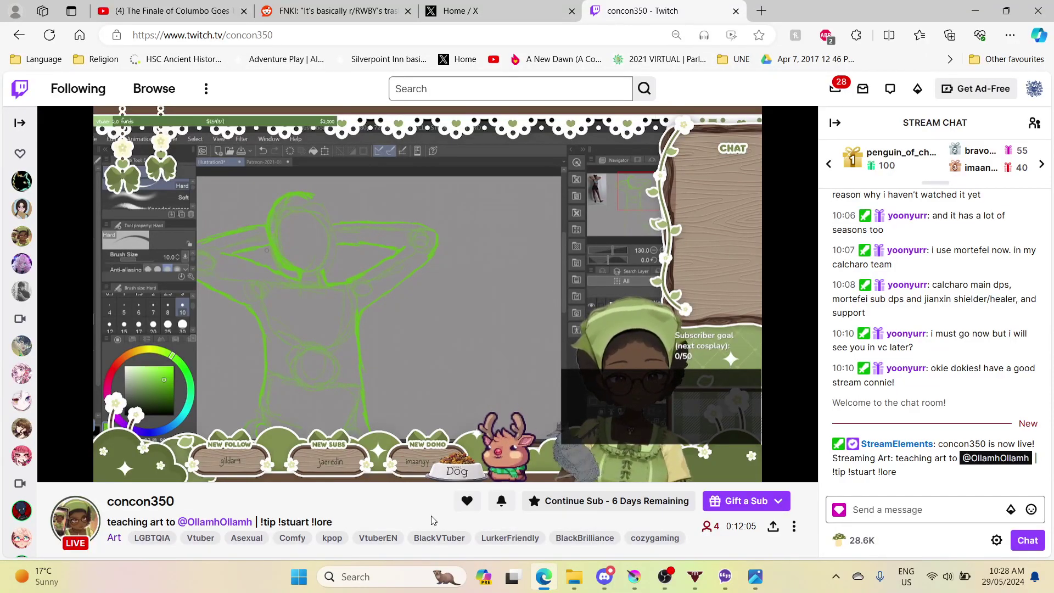
click(632, 581)
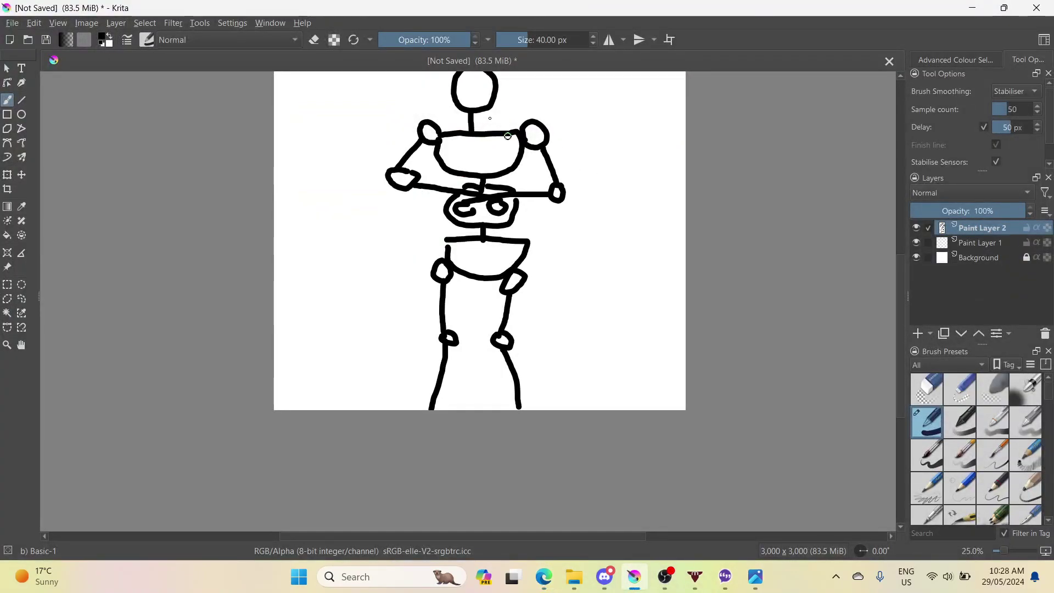
- Look over the whole construction figure, from the head down to the lower legs
scroll(508, 136, up, 5)
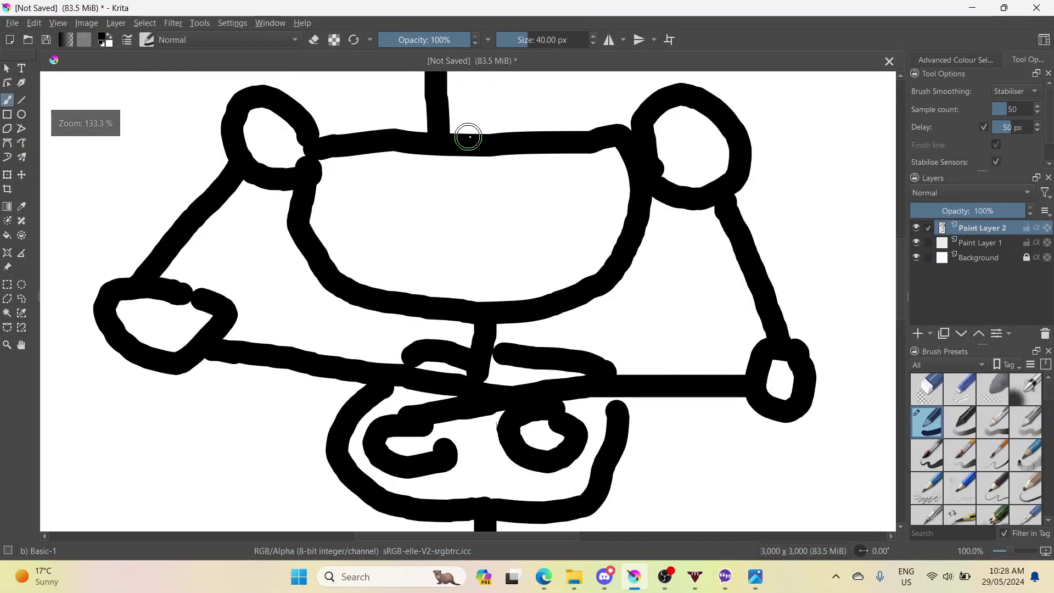
scroll(469, 136, up, 2)
scroll(471, 137, down, 4)
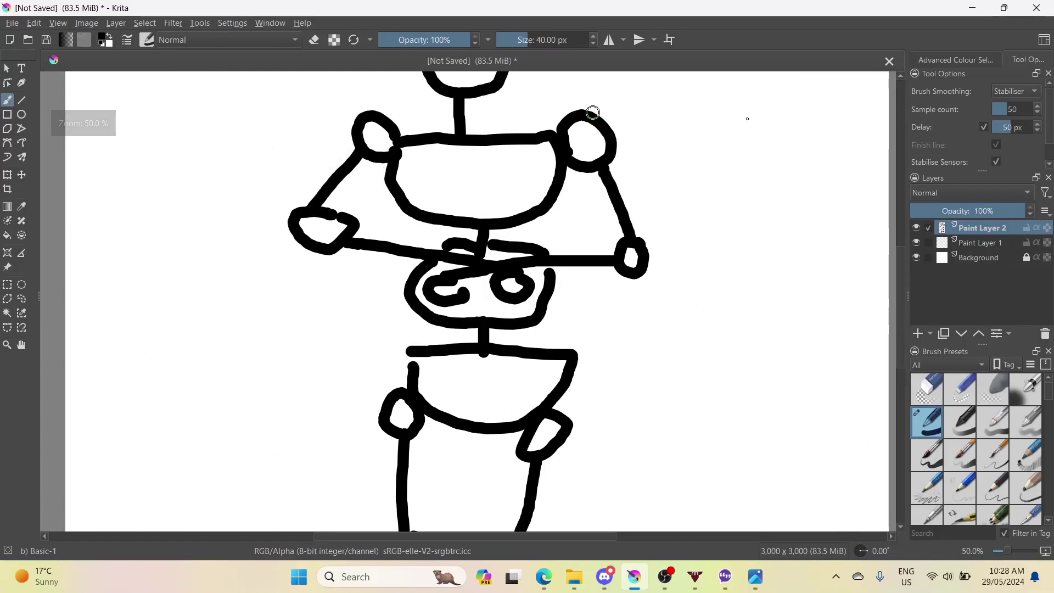
click(902, 377)
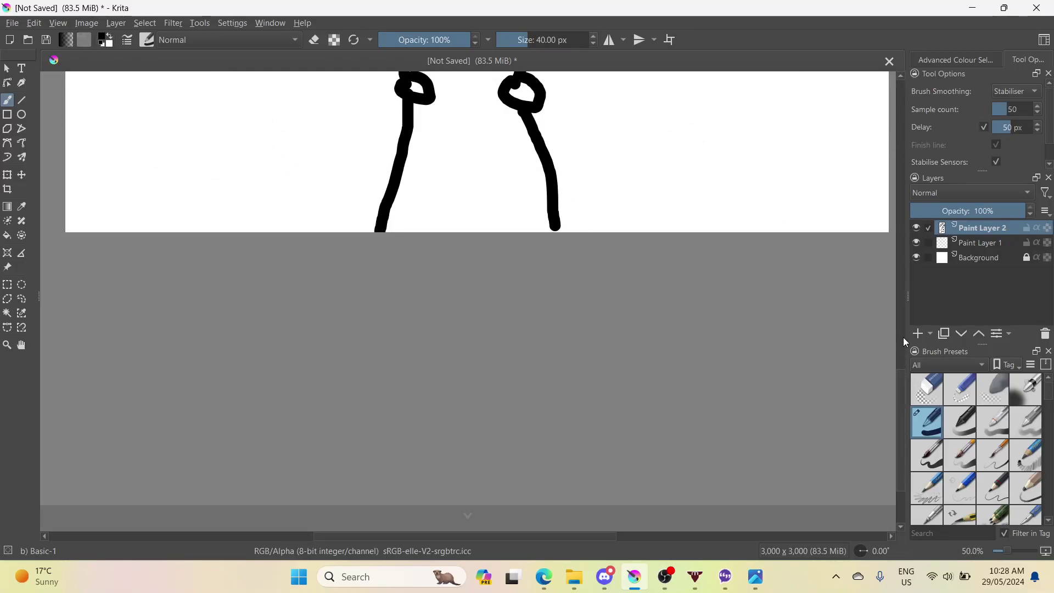
click(899, 337)
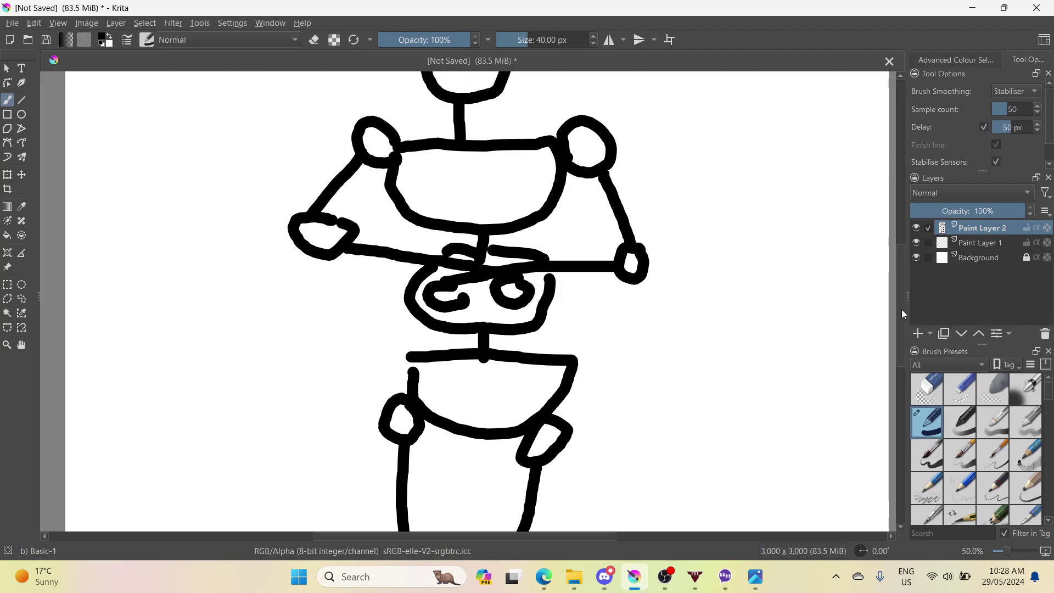
drag(904, 314, 901, 277)
scroll(493, 227, up, 1)
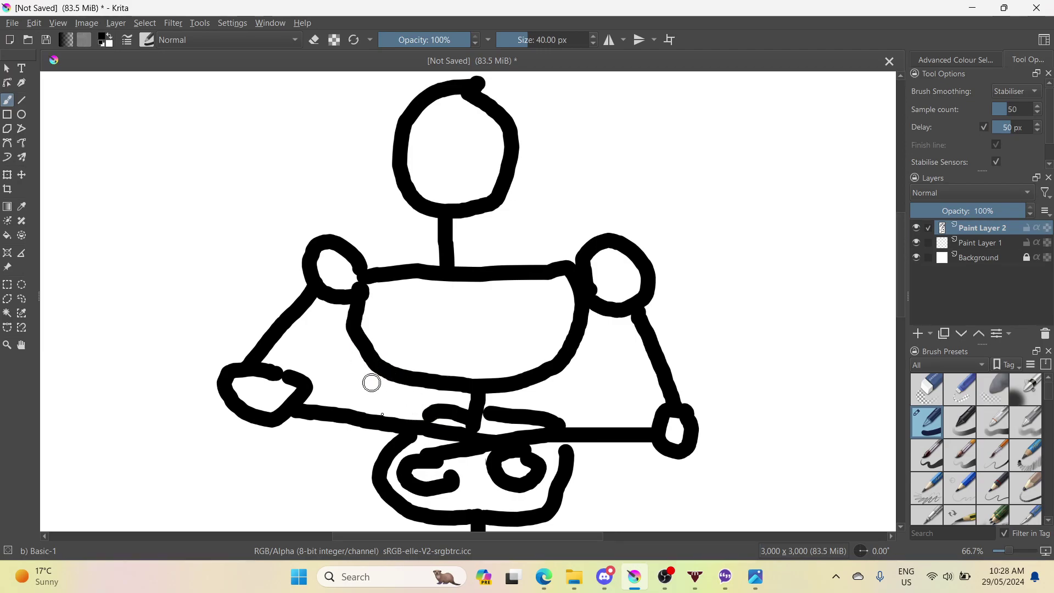
scroll(396, 499, down, 3)
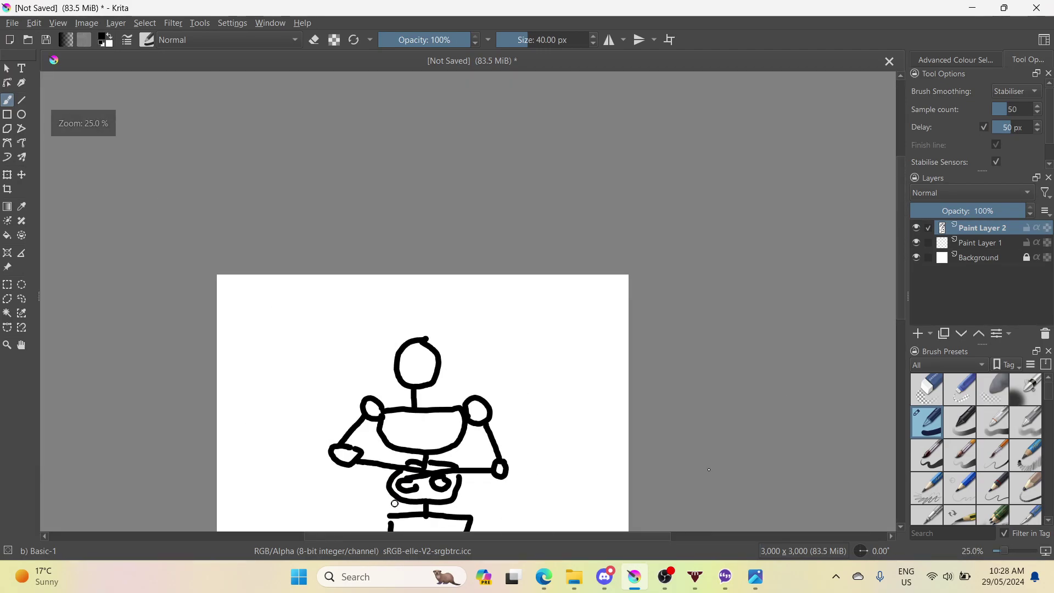
drag(898, 287, 901, 315)
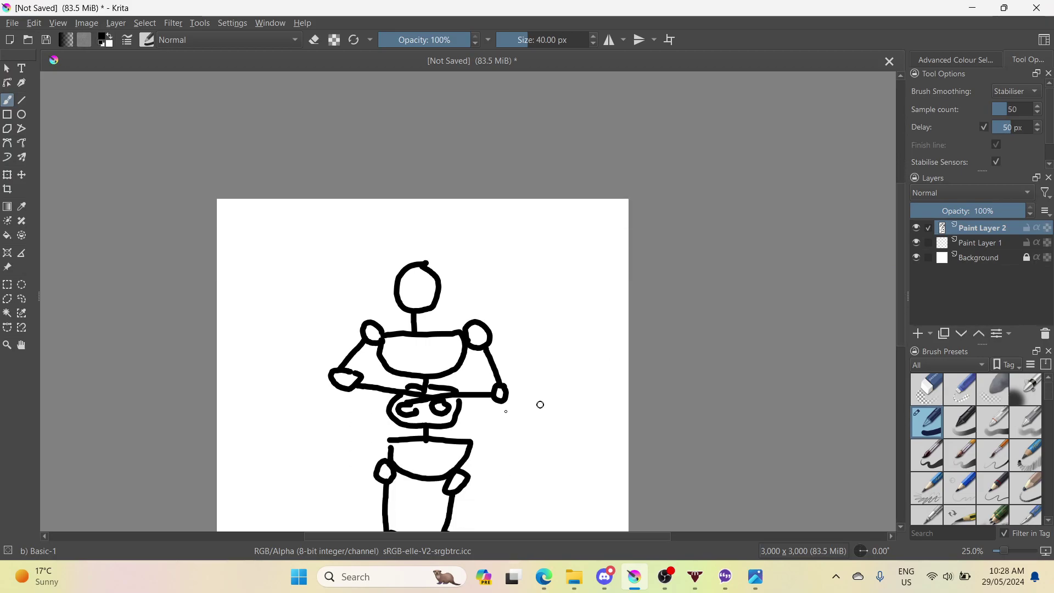
scroll(482, 434, up, 3)
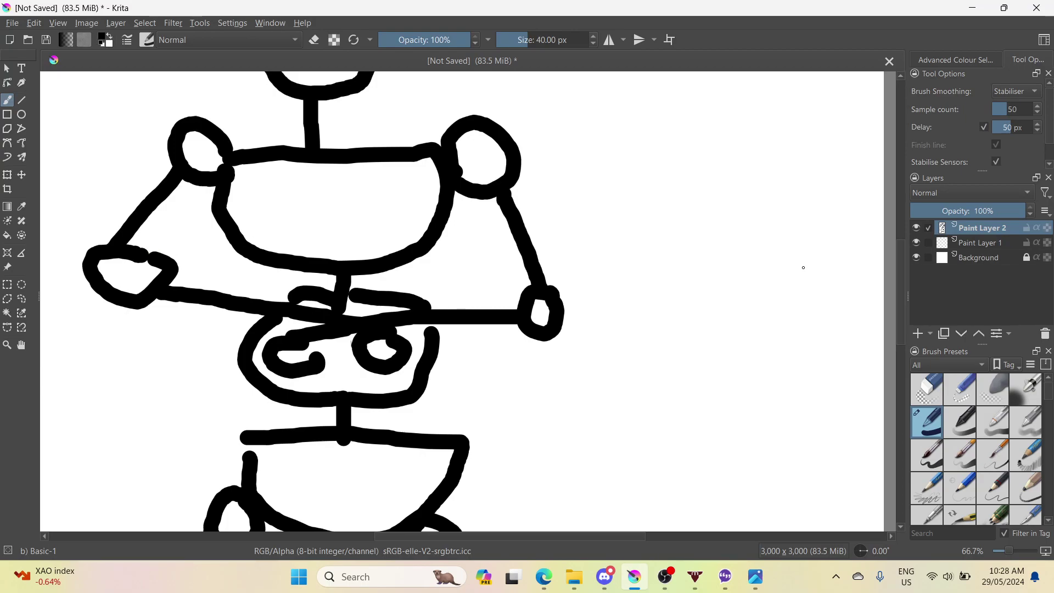
- Switch off Paint Layer 1 and the Background to check their contents, and make Paint Layer 1 visible and active again
click(917, 243)
click(917, 256)
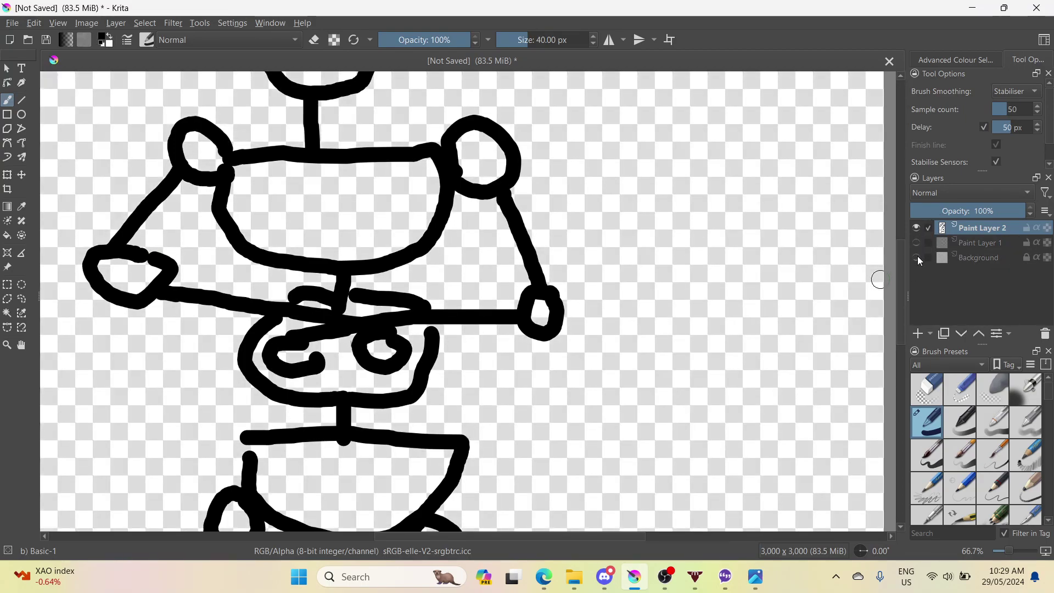
click(917, 256)
click(918, 256)
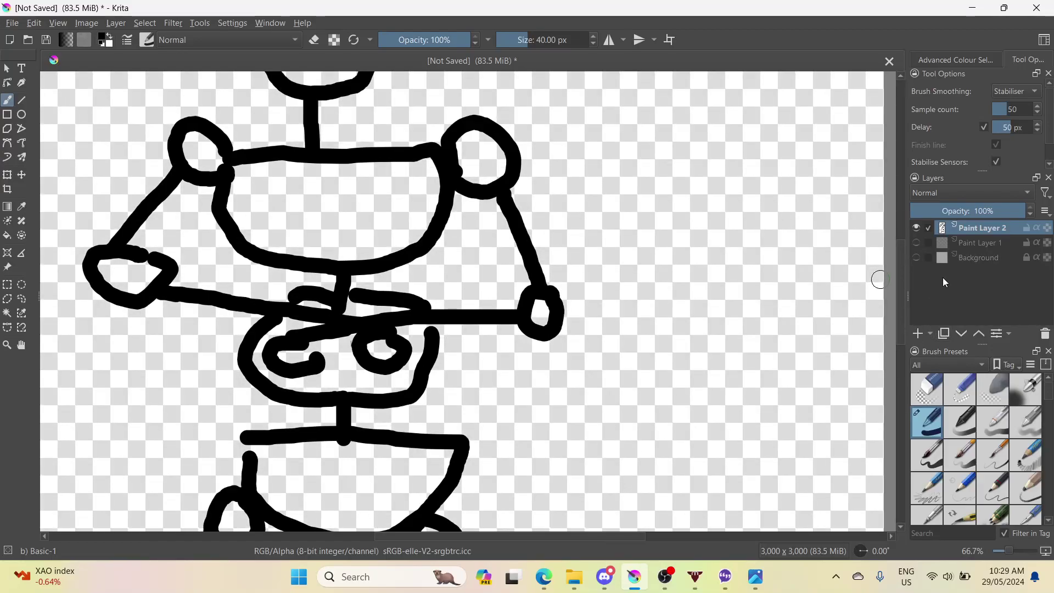
click(915, 243)
click(969, 244)
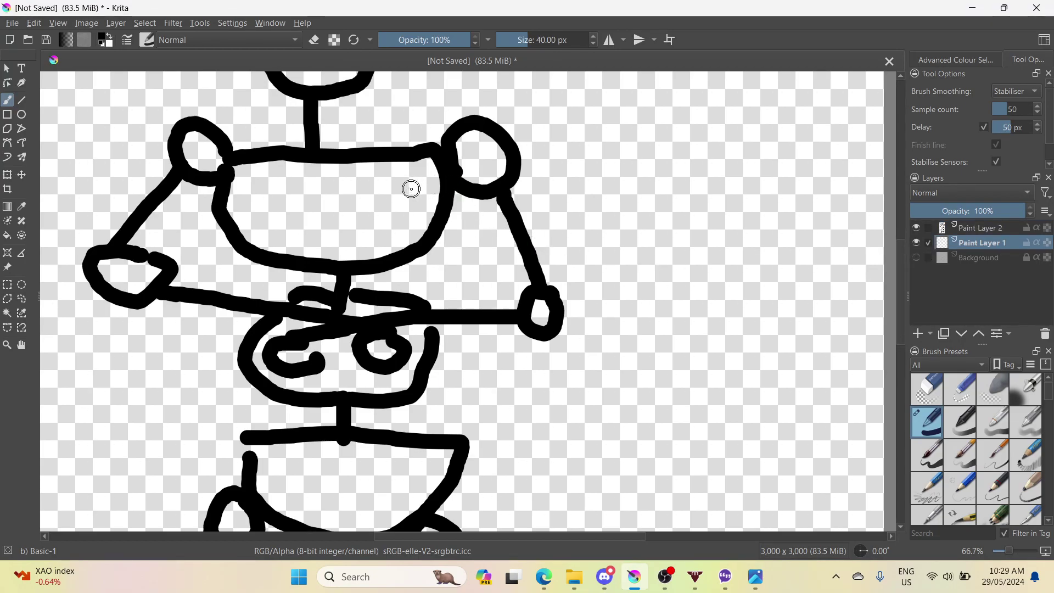
- Select Paint Layer 2, toggle its visibility to see what it holds, show the Background again, and recheck Paint Layer 1
click(970, 228)
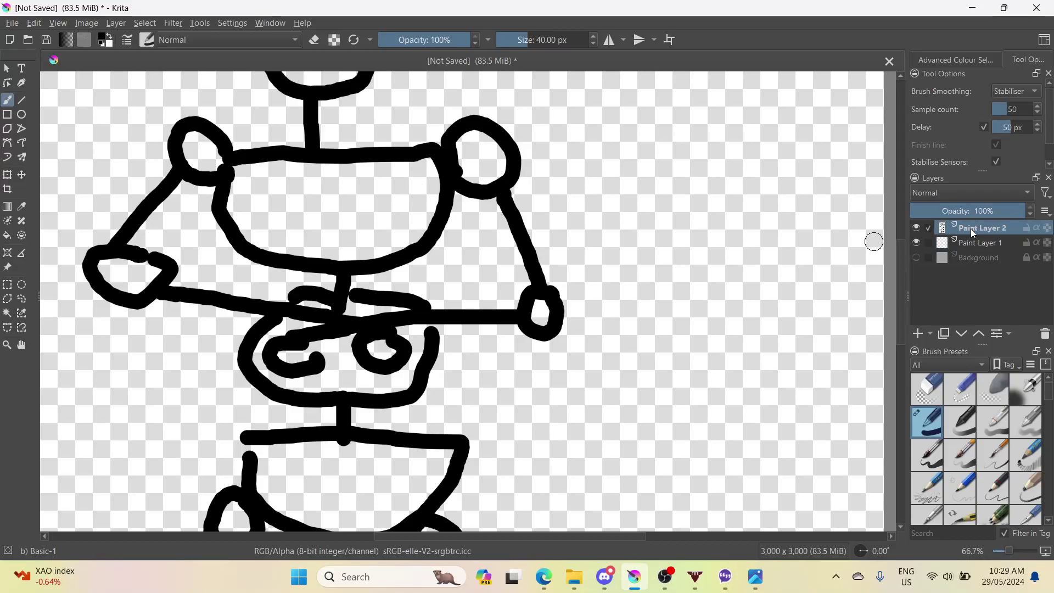
click(915, 228)
click(917, 230)
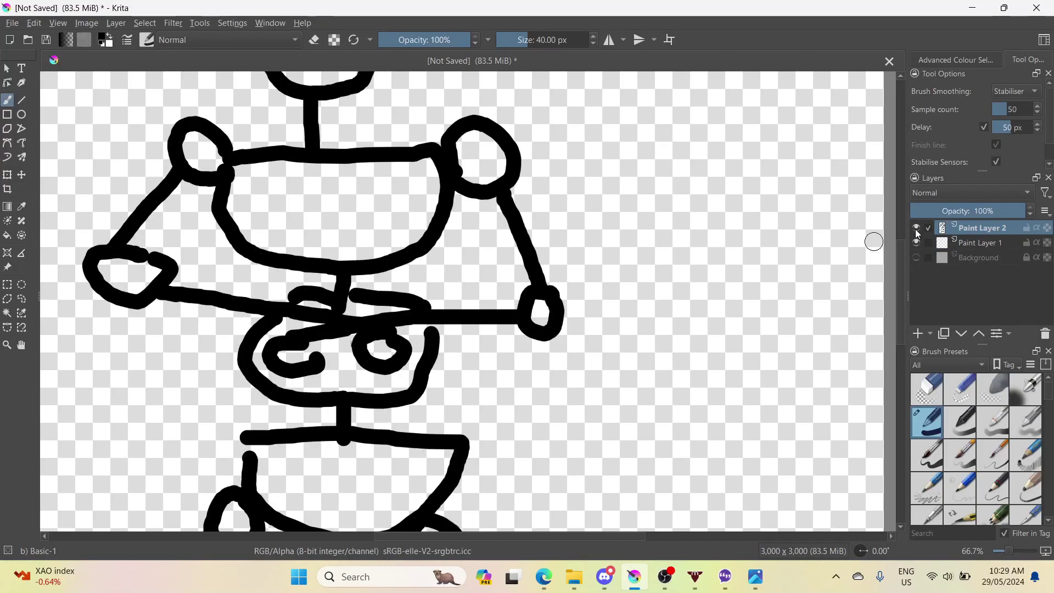
click(917, 228)
click(917, 228)
click(917, 258)
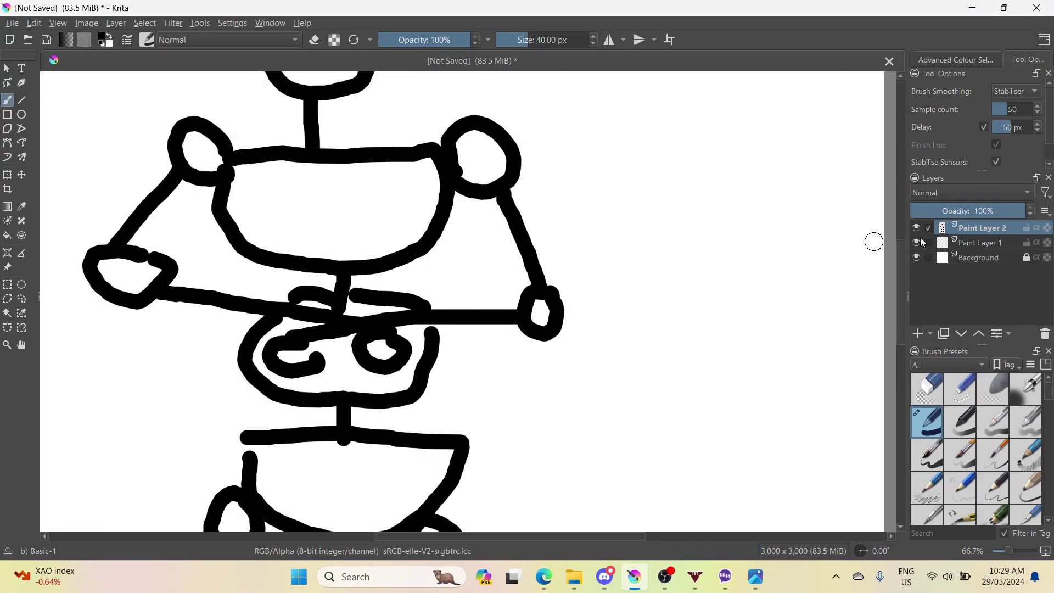
click(919, 242)
click(917, 242)
- Make Paint Layer 1 active, test it with a diagonal stroke across the chest, and undo the stroke
click(966, 243)
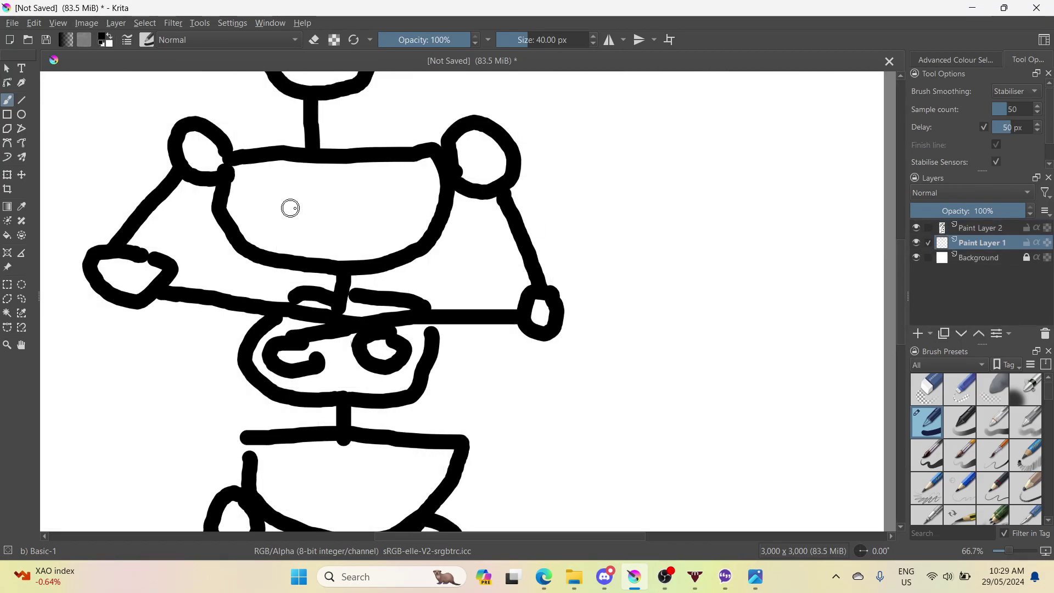
drag(291, 208, 434, 261)
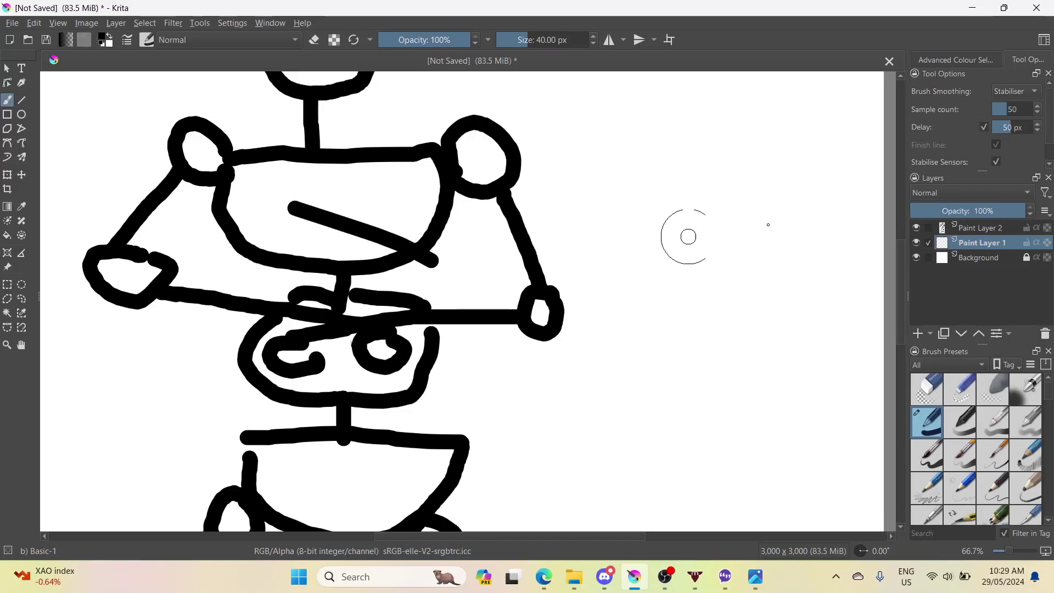
click(916, 248)
click(917, 248)
key(ctrl+z)
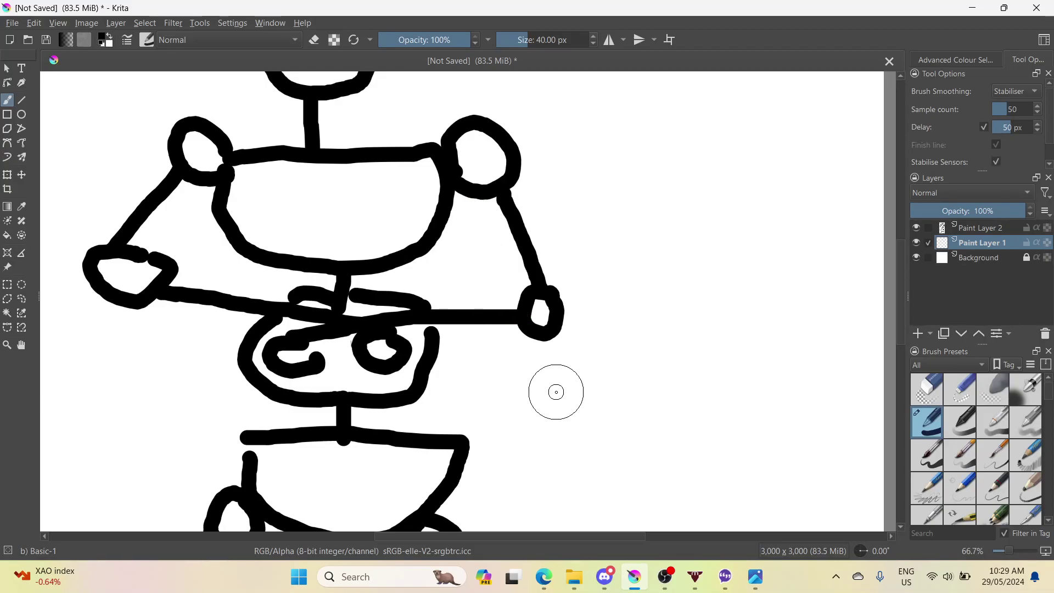
- Switch to the Twitch stream to watch the streamer sketch the figure's legs, and return to Krita
mouse_move(902, 306)
mouse_down()
mouse_move(898, 446)
mouse_move(901, 313)
mouse_up()
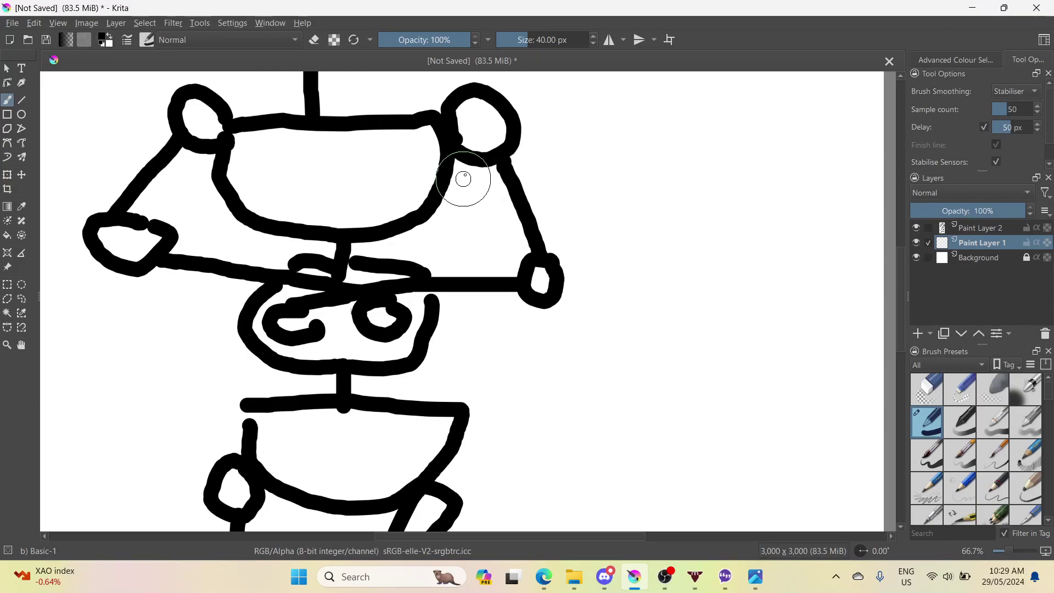
click(549, 586)
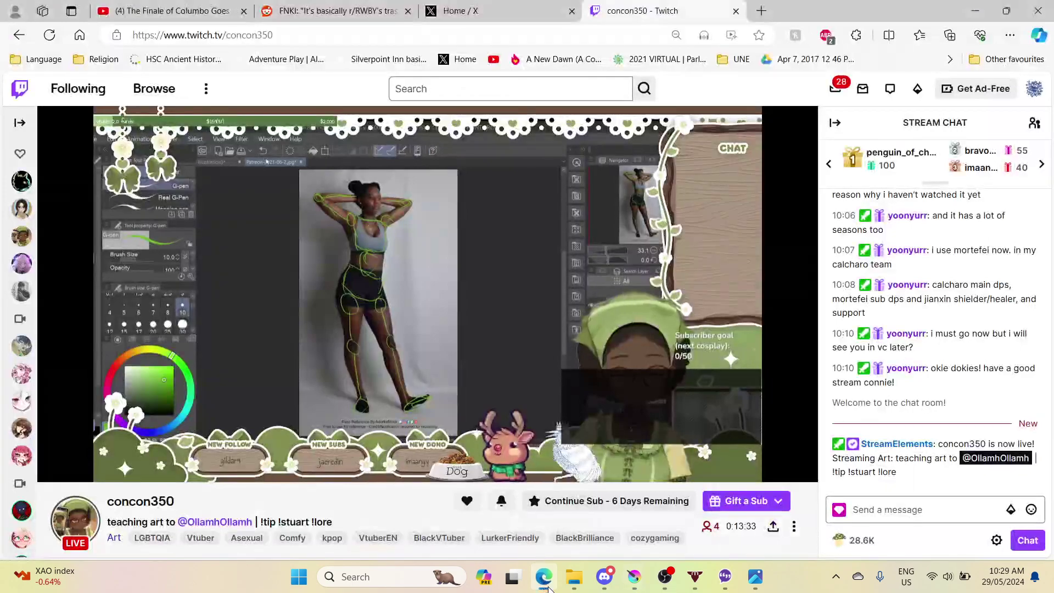
mouse_move(668, 584)
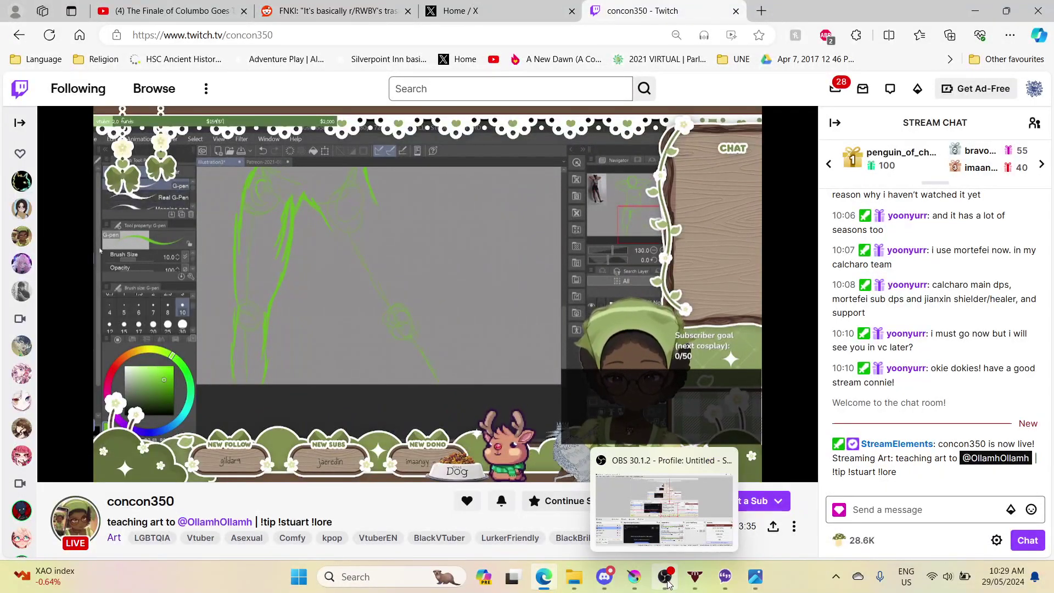
click(633, 577)
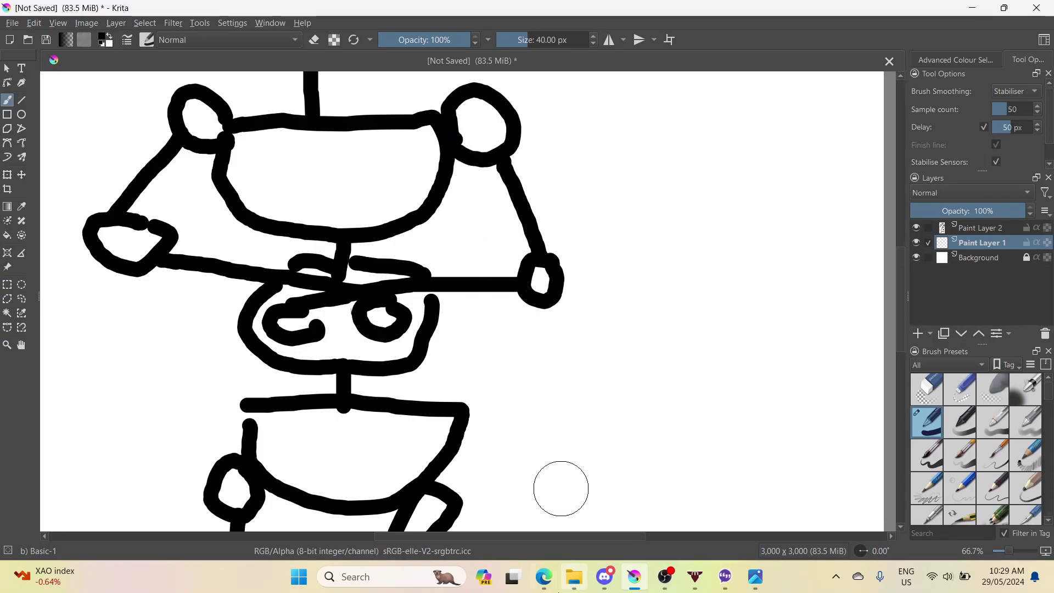
click(550, 585)
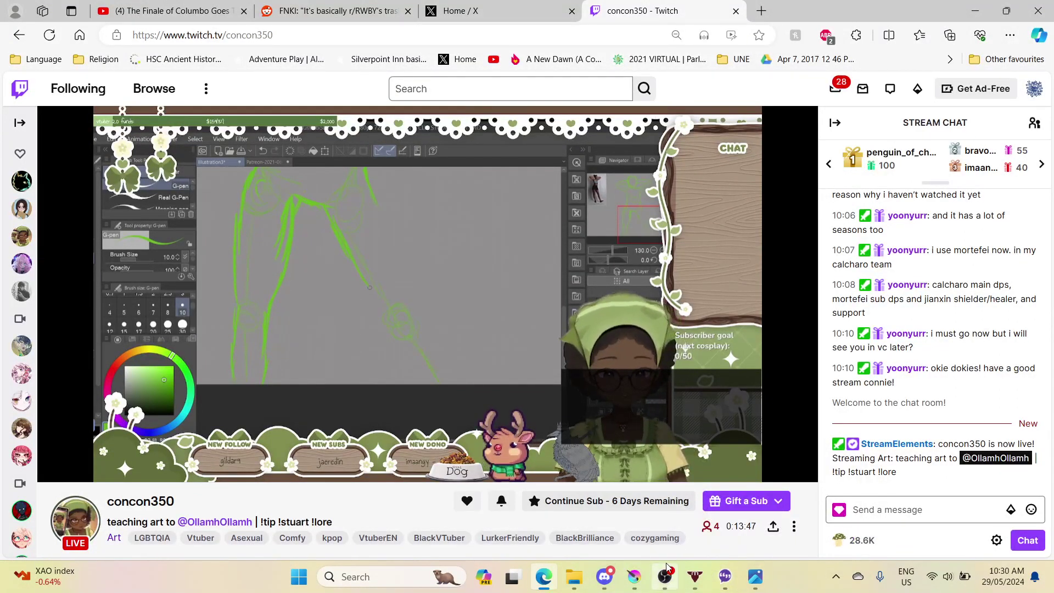
click(635, 581)
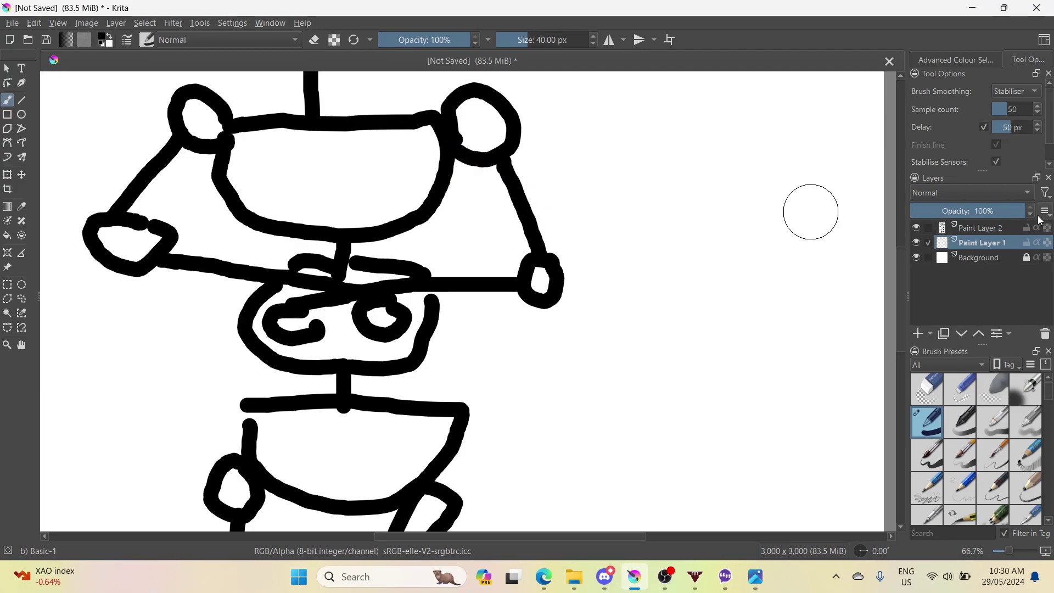
- Set the background colour to Lineart Grey, try a short stroke beside the chest under the shoulder joint, and undo it
click(107, 43)
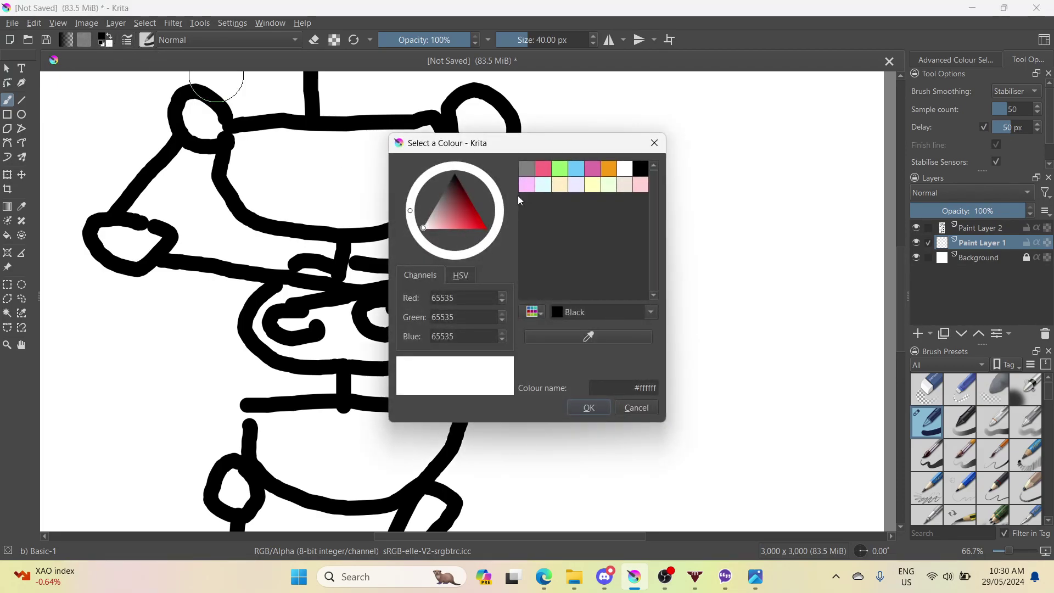
click(639, 170)
click(625, 185)
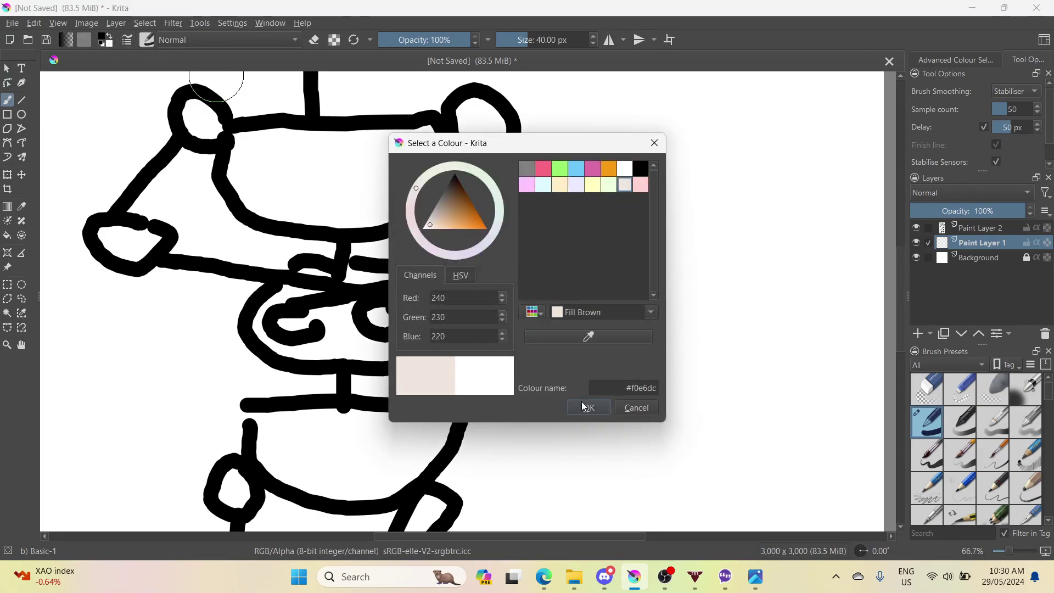
click(543, 169)
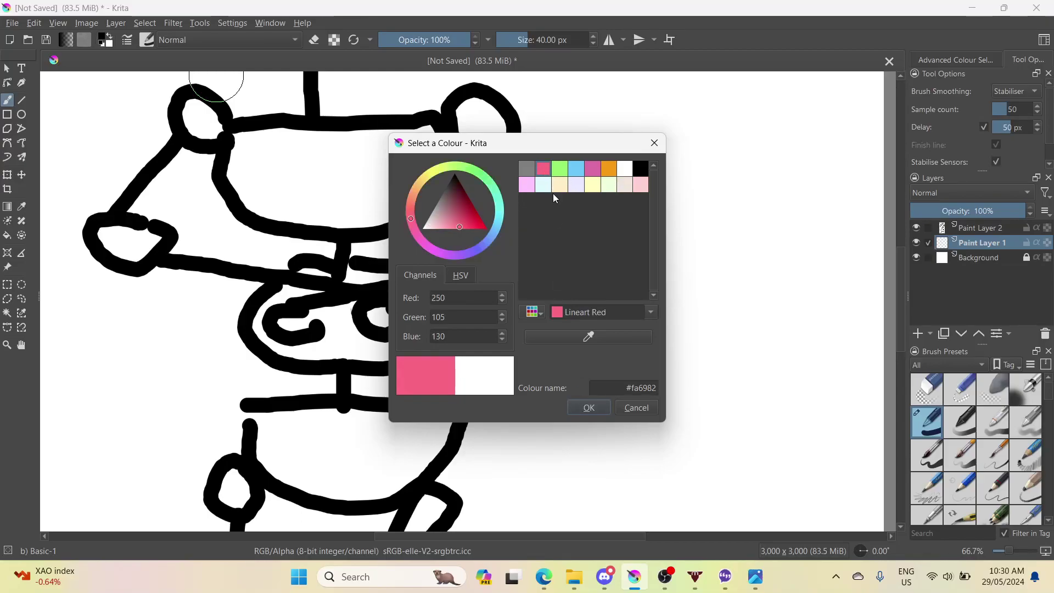
click(527, 171)
click(591, 410)
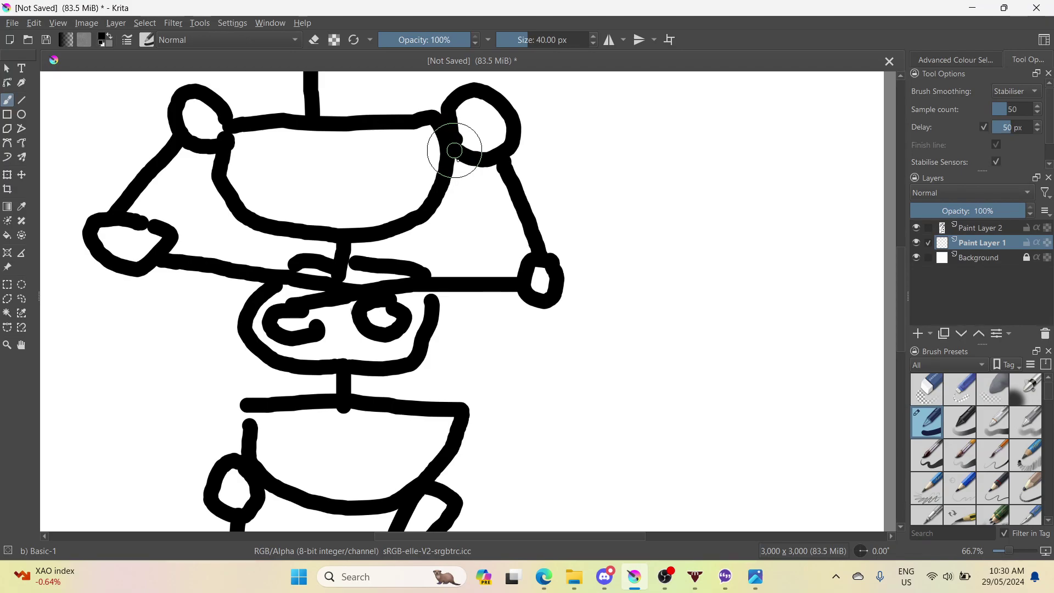
drag(457, 160, 498, 234)
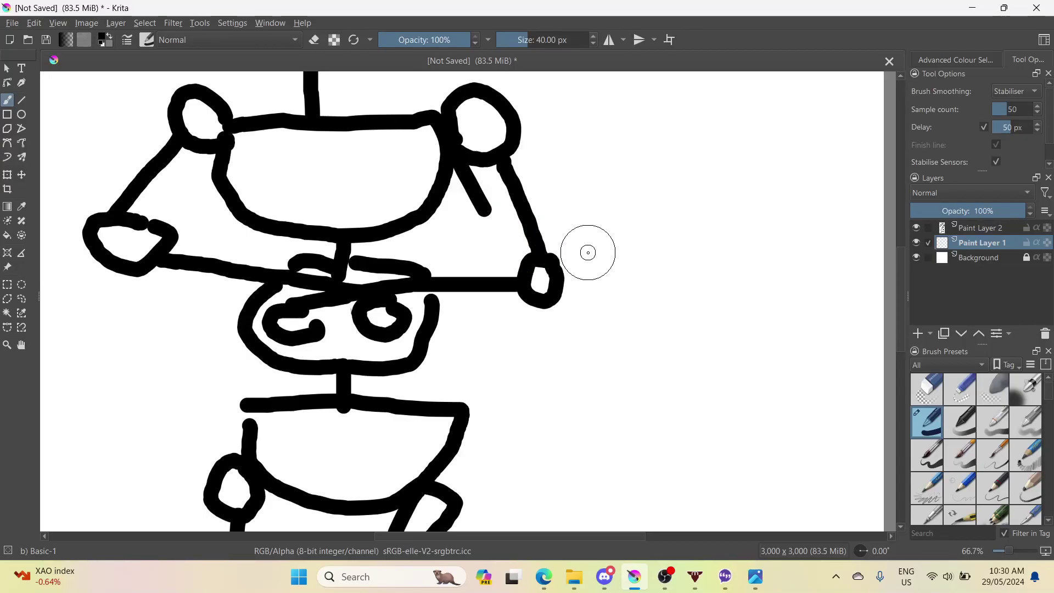
key(ctrl+z)
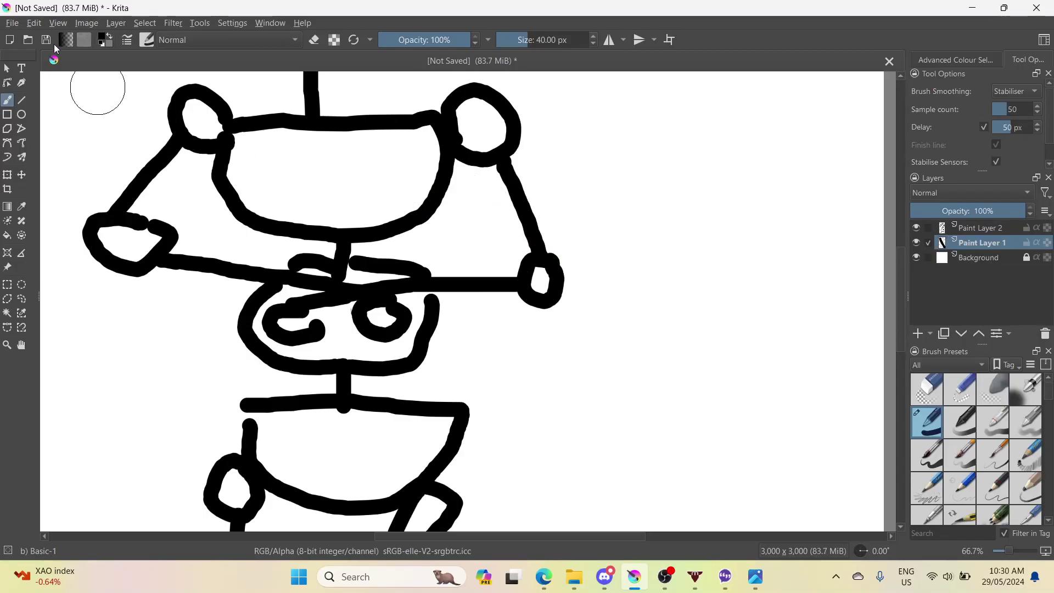
click(83, 41)
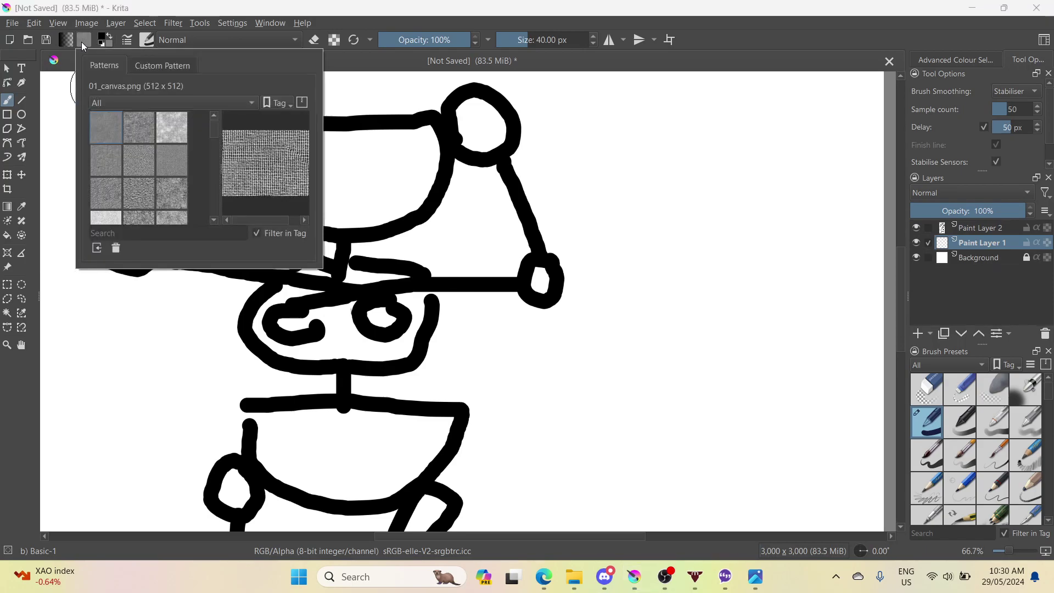
click(195, 39)
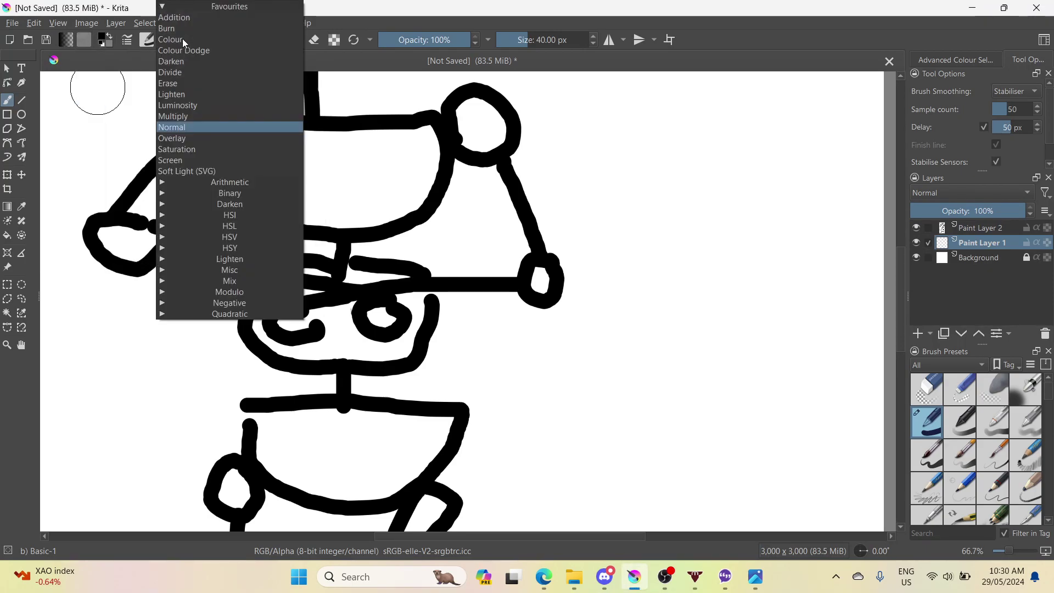
click(110, 55)
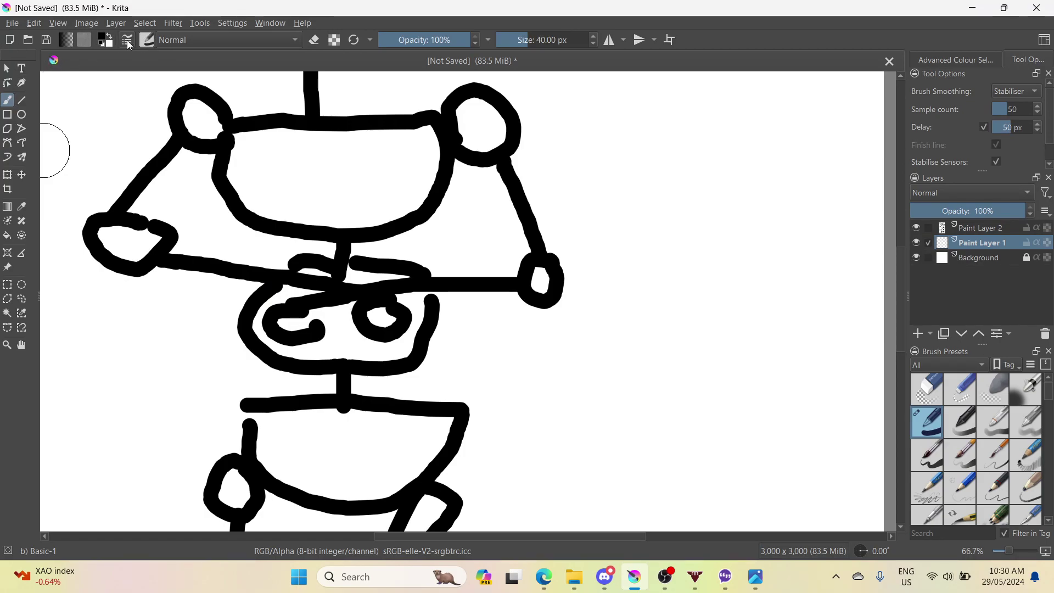
click(82, 42)
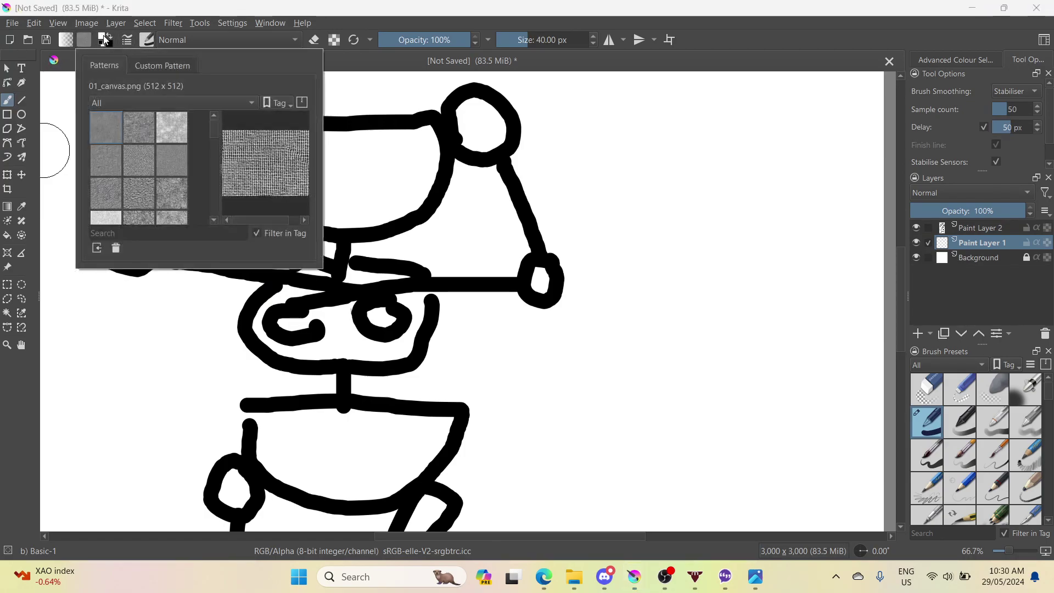
- Set the foreground colour to Lineart Grey (#808080), and test it with a short stroke in the empty canvas beside the figure, undoing the stroke
click(103, 38)
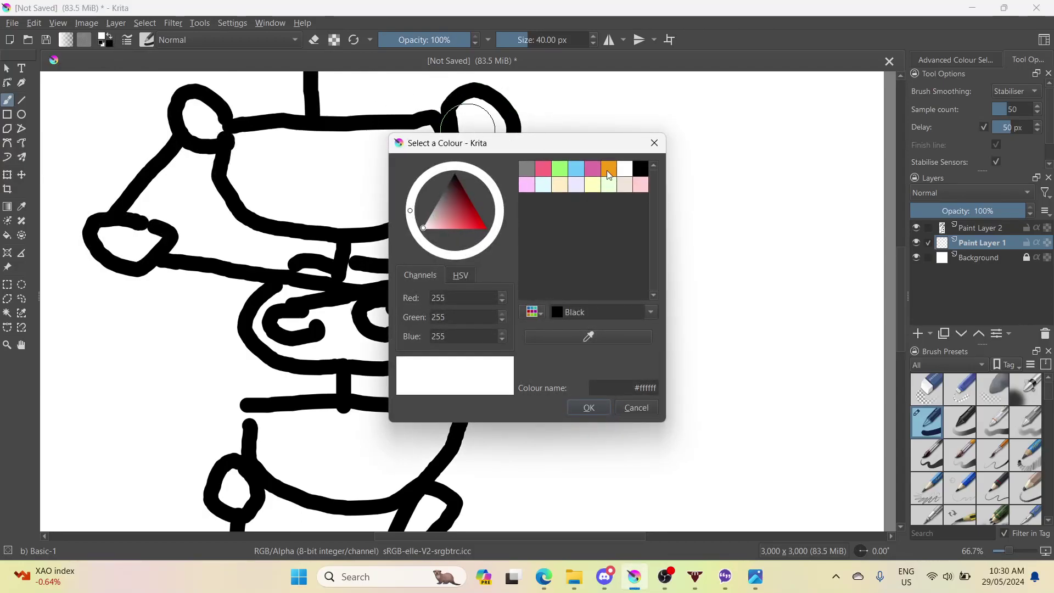
click(523, 170)
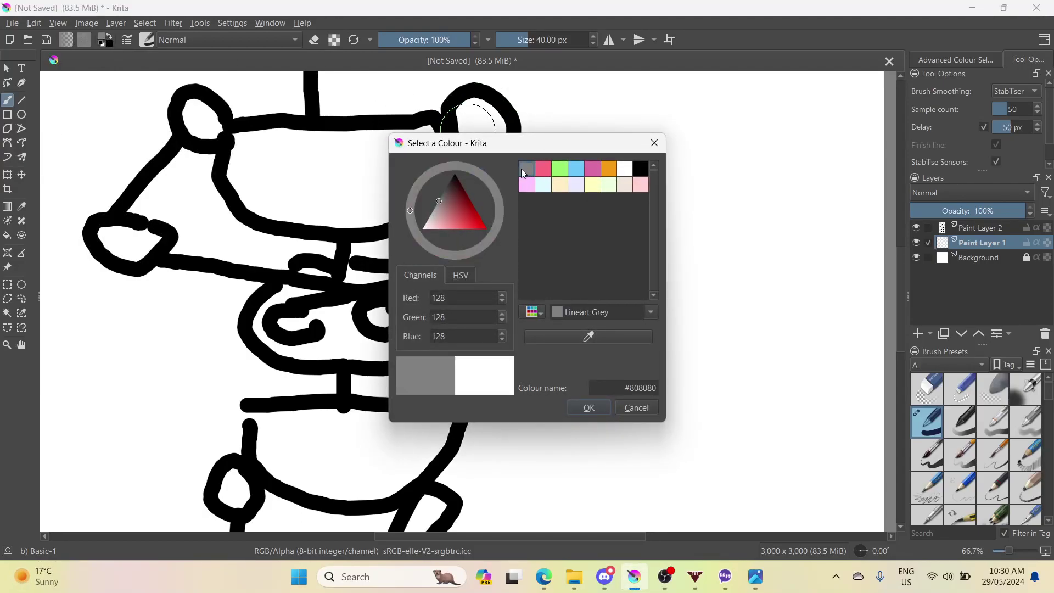
click(590, 410)
drag(646, 283, 661, 346)
key(ctrl+z)
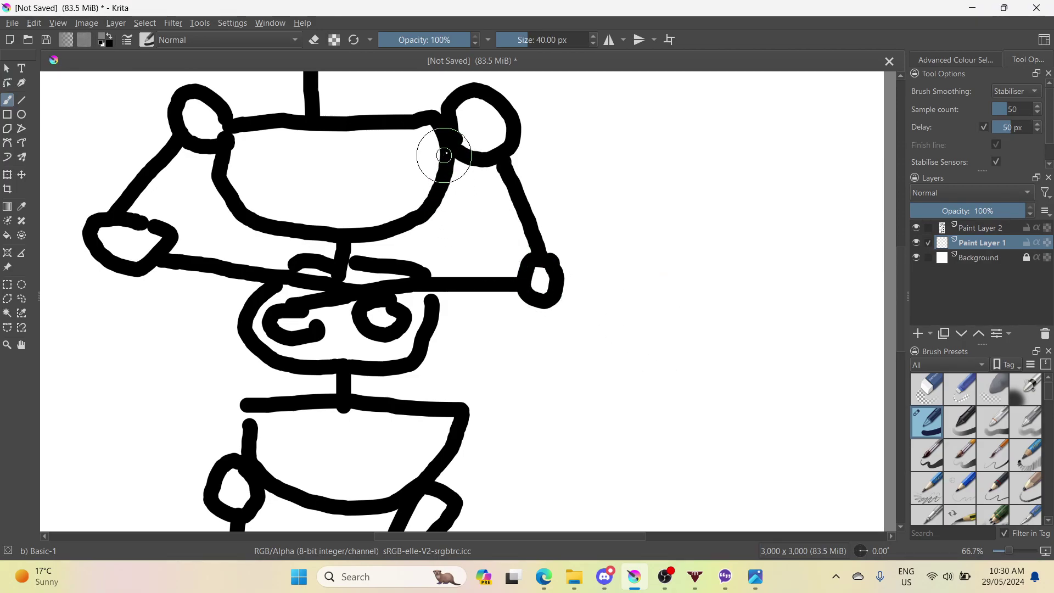
- Try painting the inner outline of the bent arm in grey, with Paint Layer 1 raised above Paint Layer 2, plus a short stroke at the chest
drag(448, 152, 503, 257)
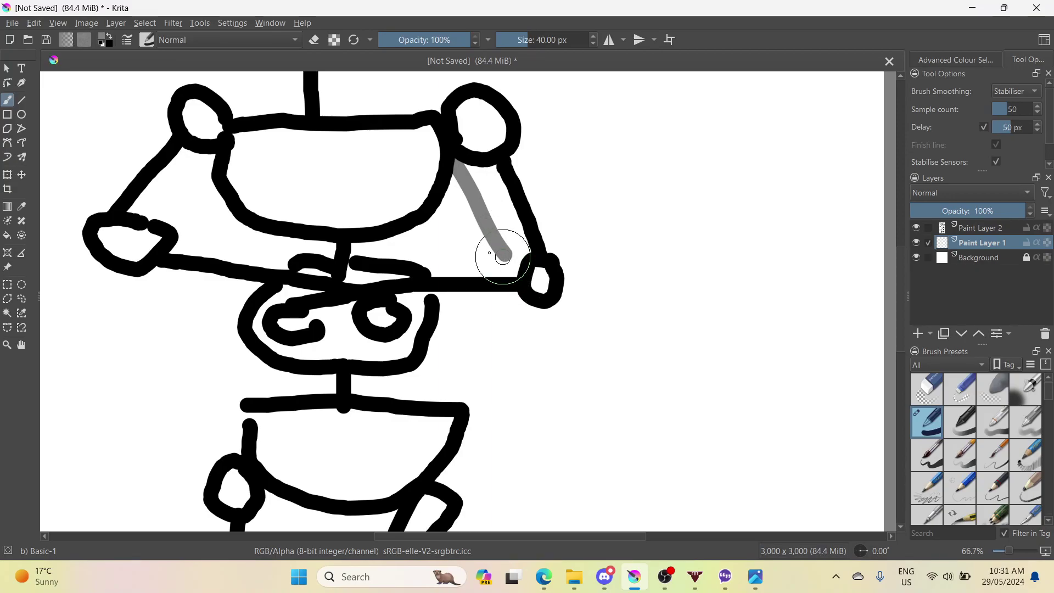
mouse_move(465, 248)
mouse_down()
mouse_move(397, 247)
mouse_move(318, 276)
mouse_move(327, 266)
mouse_up()
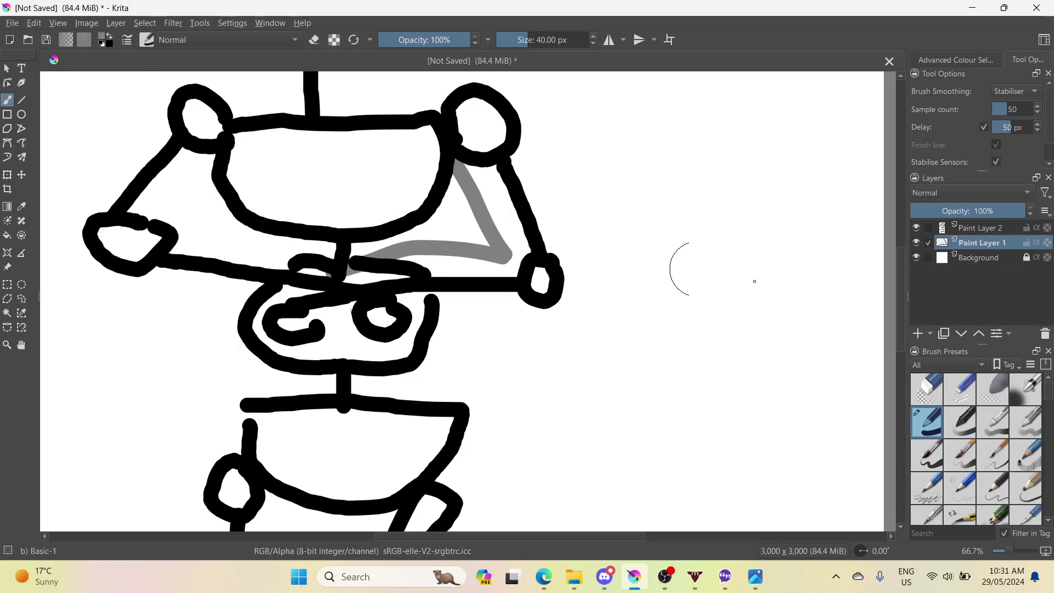
mouse_move(974, 246)
mouse_down()
mouse_move(974, 220)
mouse_move(962, 224)
mouse_up()
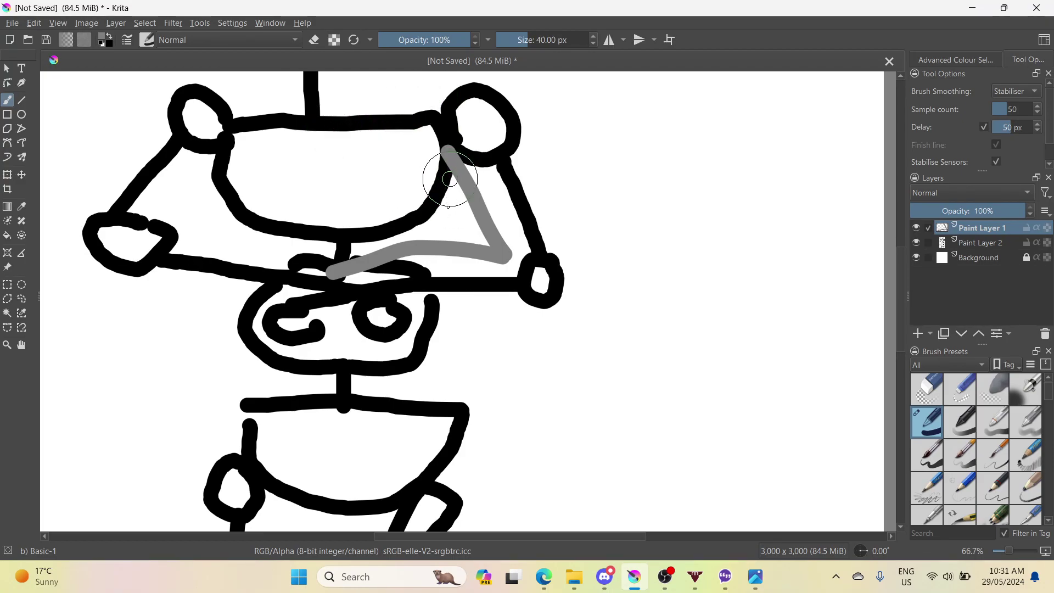
drag(449, 179, 449, 188)
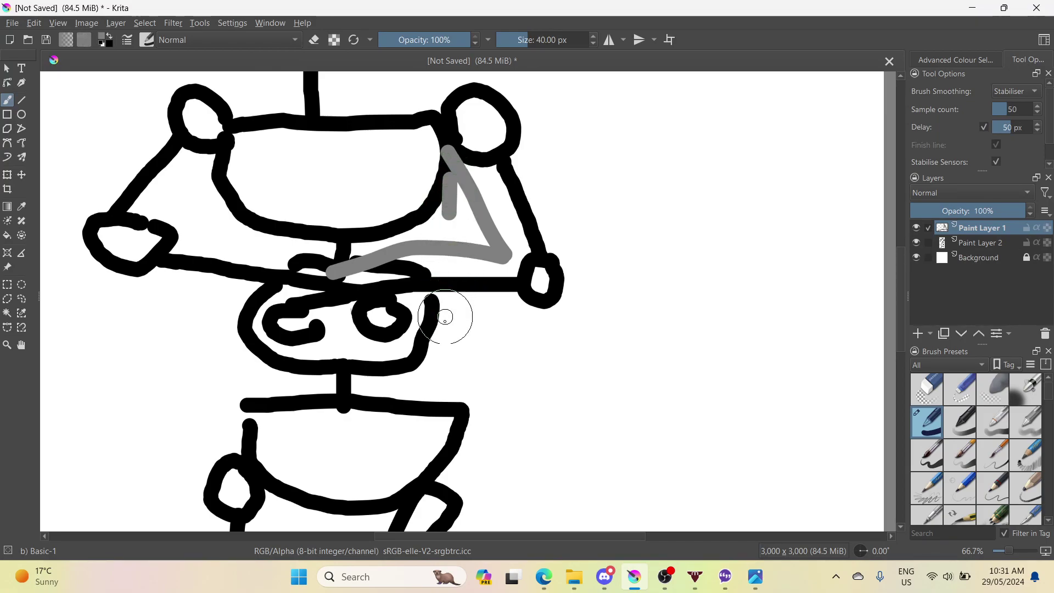
- Undo the grey arm and chest strokes and the reordering of Paint Layer 1
key(ctrl+z)
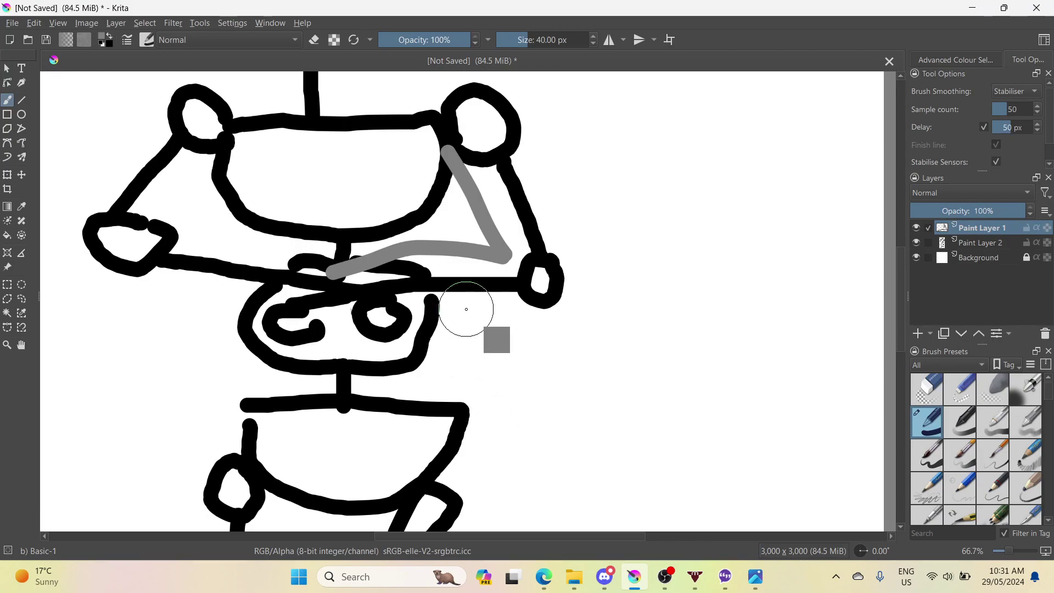
key(ctrl+Page_Down)
key(ctrl+z)
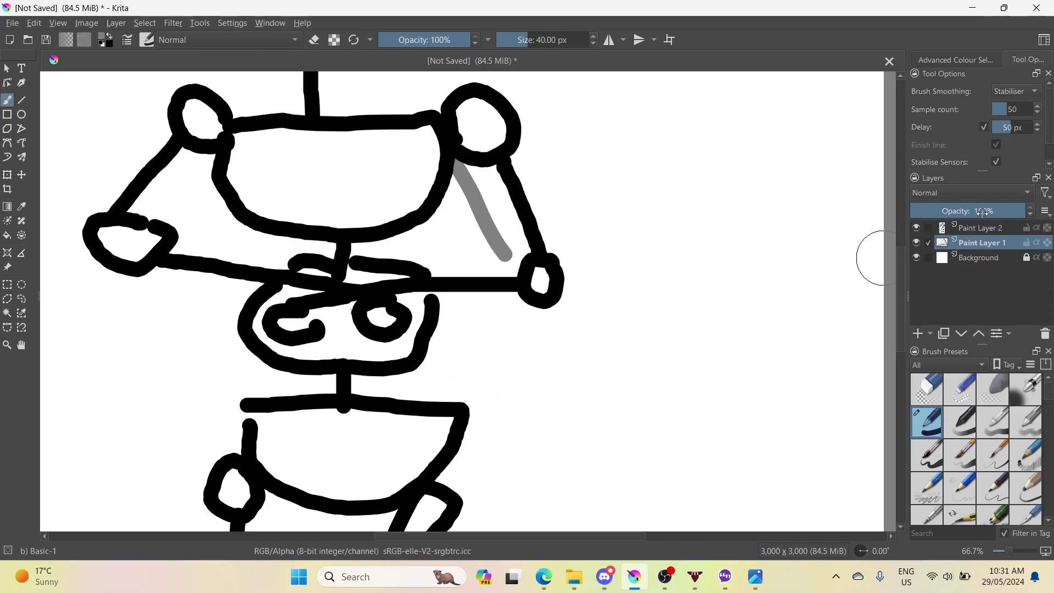
drag(973, 247, 974, 220)
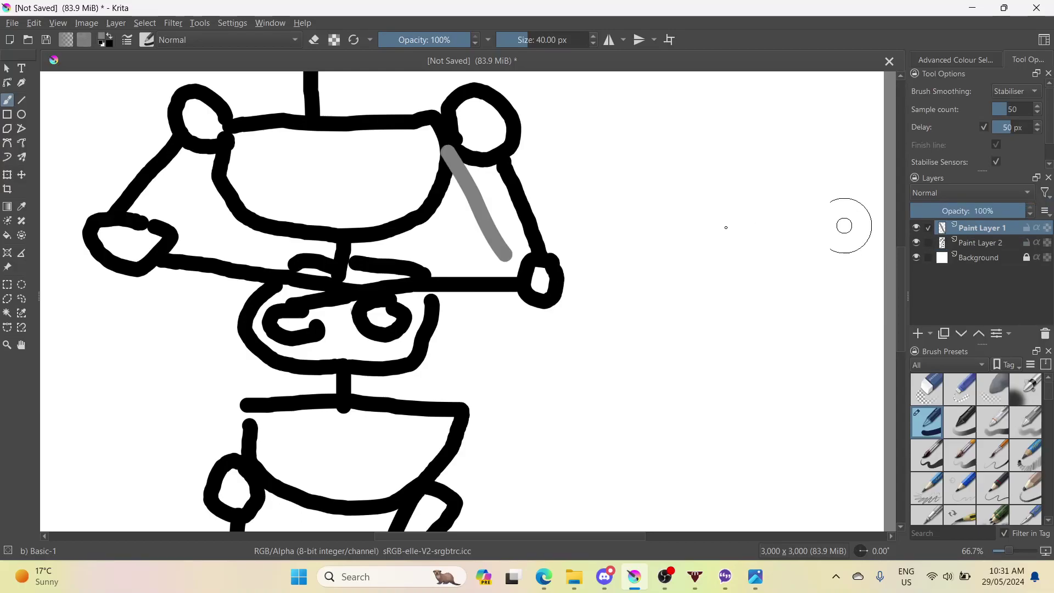
key(ctrl+z)
key(ctrl+z)
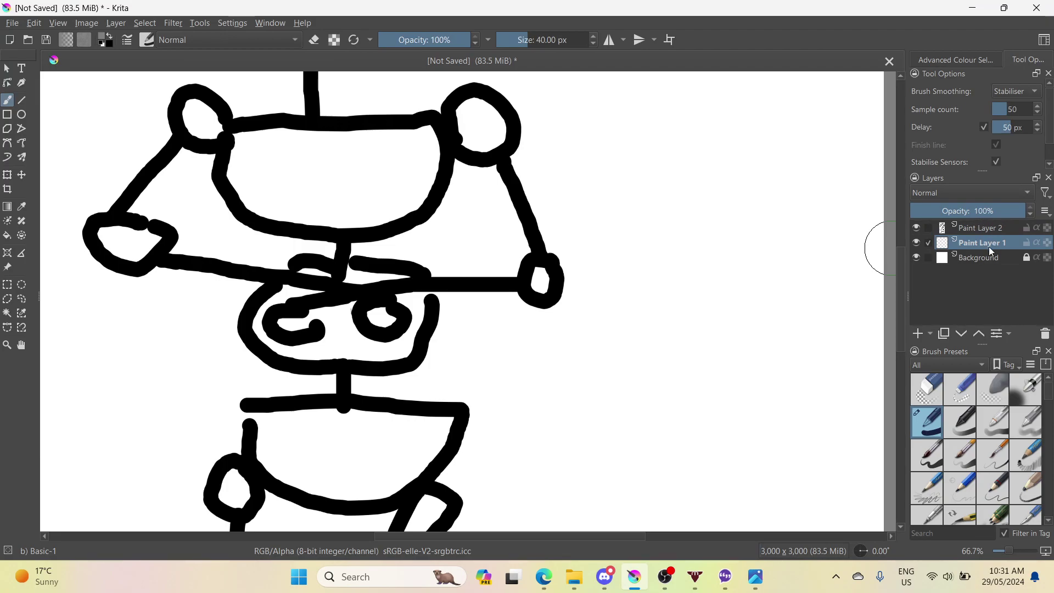
- Move the empty Paint Layer 1 above Paint Layer 2 in the layer stack
drag(991, 251, 978, 221)
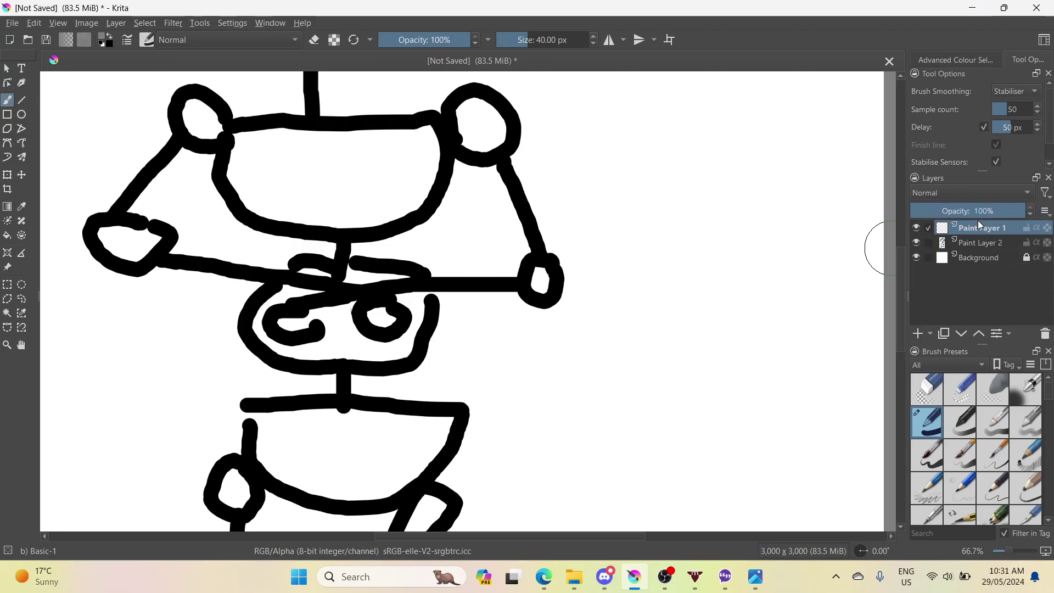
scroll(360, 388, down, 2)
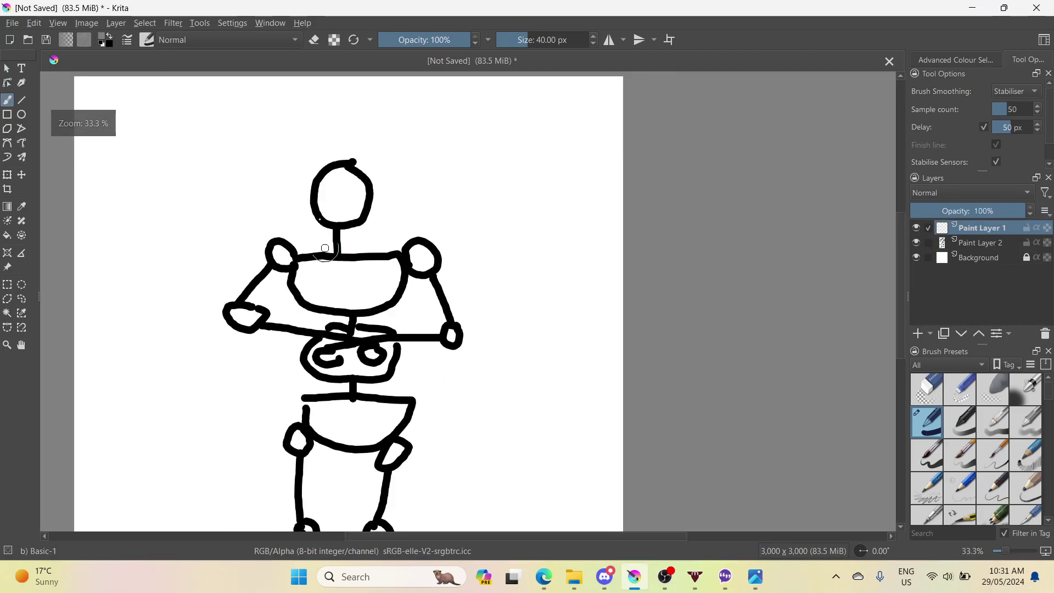
scroll(322, 207, up, 2)
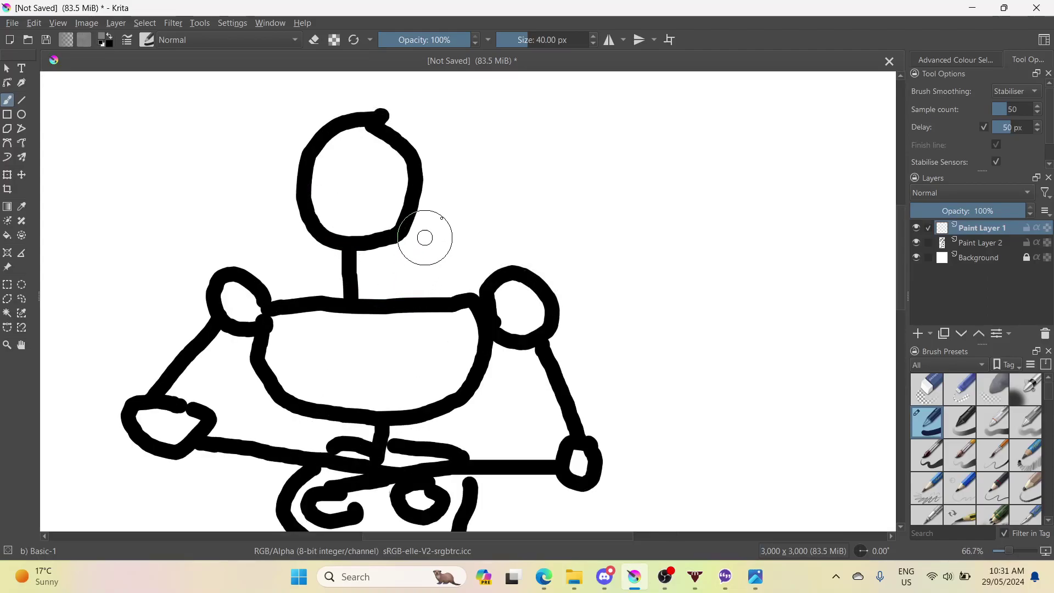
- Switch to the Twitch stream to examine the streamer's head and upper-body outline, and return to Krita
click(544, 578)
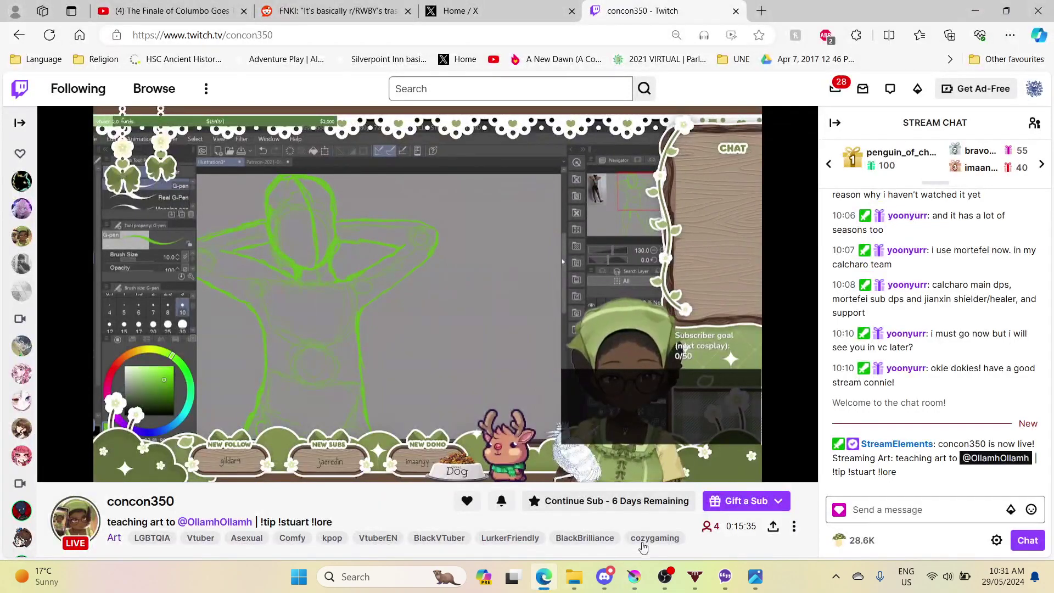
mouse_move(728, 588)
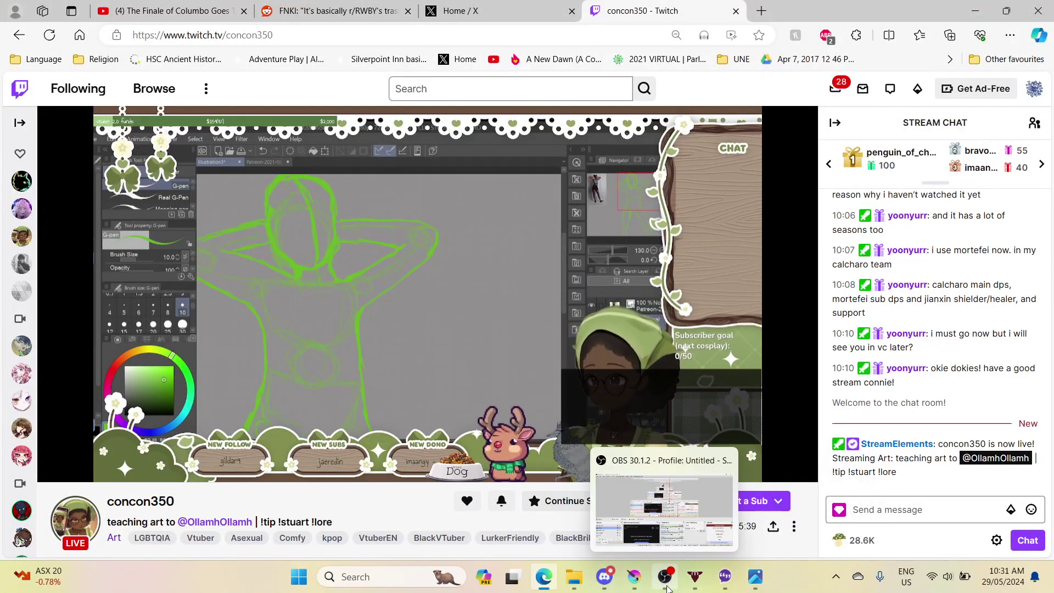
click(641, 580)
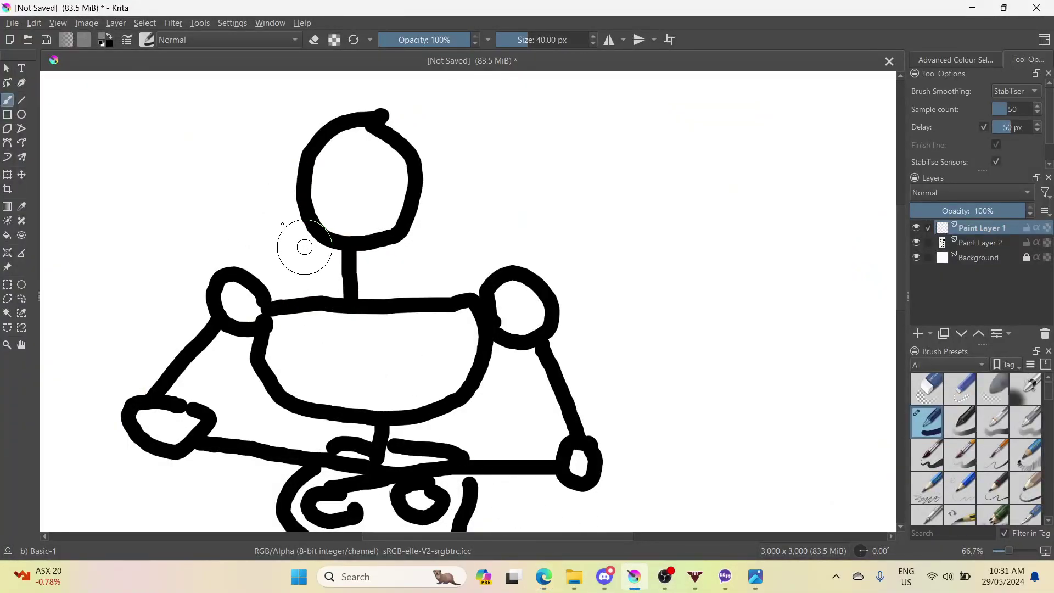
- Try a grey outline around the construction head, redoing the first curve, and add two short neck lines beneath it
mouse_move(304, 247)
mouse_down()
mouse_move(273, 189)
mouse_move(273, 149)
mouse_move(313, 96)
mouse_move(374, 86)
mouse_up()
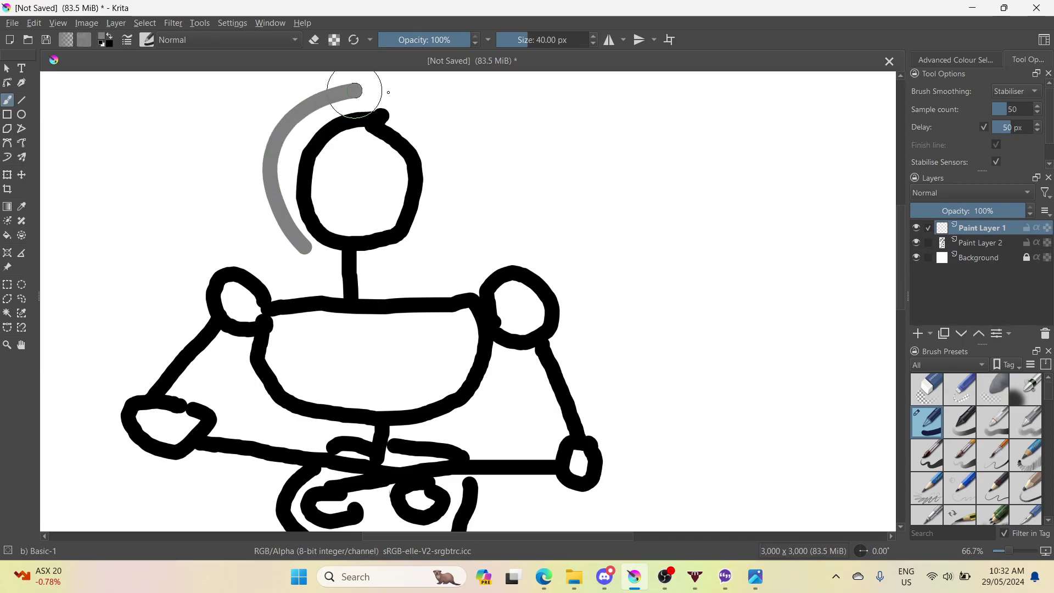
key(ctrl+z)
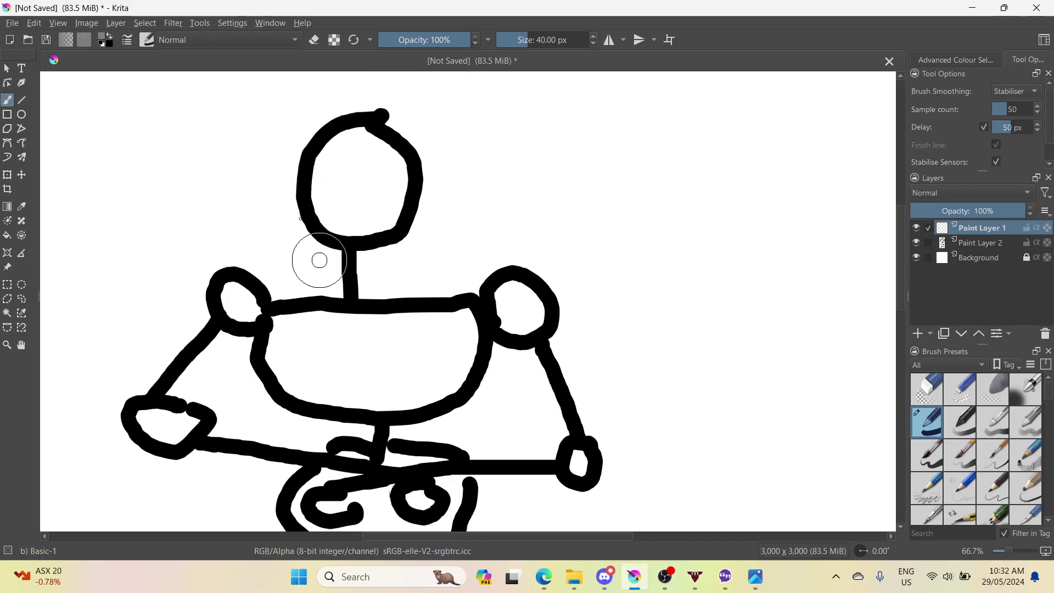
mouse_move(319, 261)
mouse_down()
mouse_move(291, 164)
mouse_move(294, 127)
mouse_move(328, 98)
mouse_move(373, 91)
mouse_move(416, 110)
mouse_move(439, 155)
mouse_move(440, 187)
mouse_move(410, 256)
mouse_move(381, 275)
mouse_move(349, 273)
mouse_move(313, 242)
mouse_up()
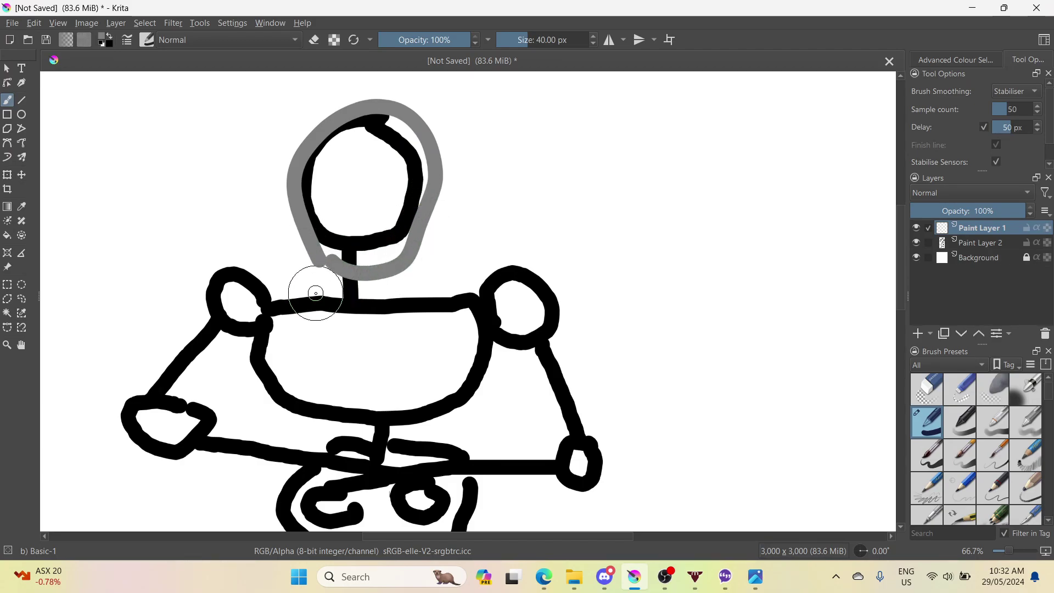
drag(316, 296, 321, 276)
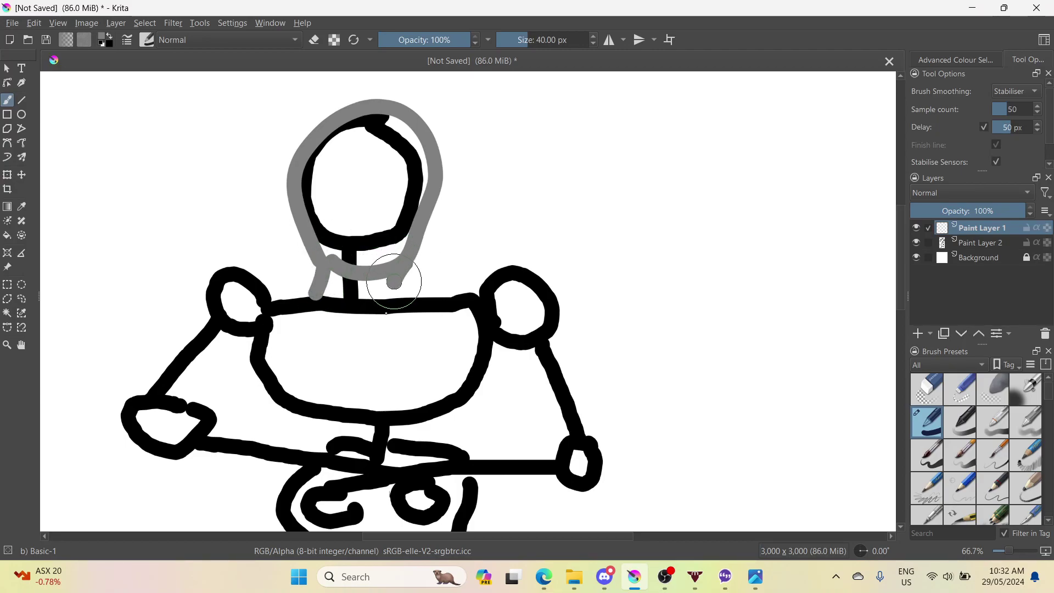
drag(394, 281, 392, 290)
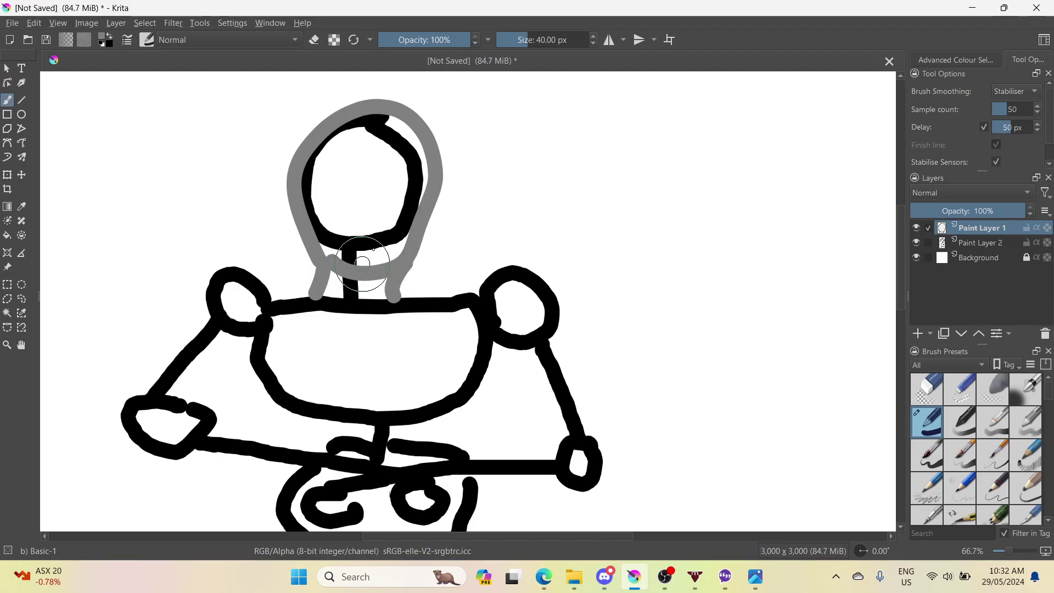
- Paint a curved vertical and a curved horizontal guideline across the face, and try a stroke over the shoulder joint
drag(373, 249, 383, 94)
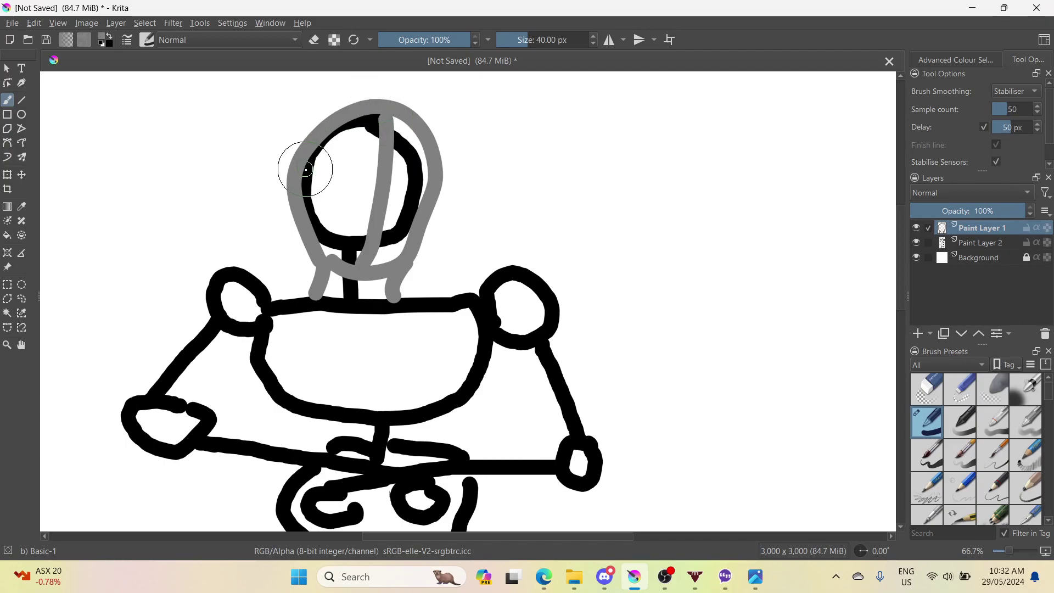
mouse_move(301, 161)
mouse_down()
mouse_move(368, 214)
mouse_move(432, 197)
mouse_up()
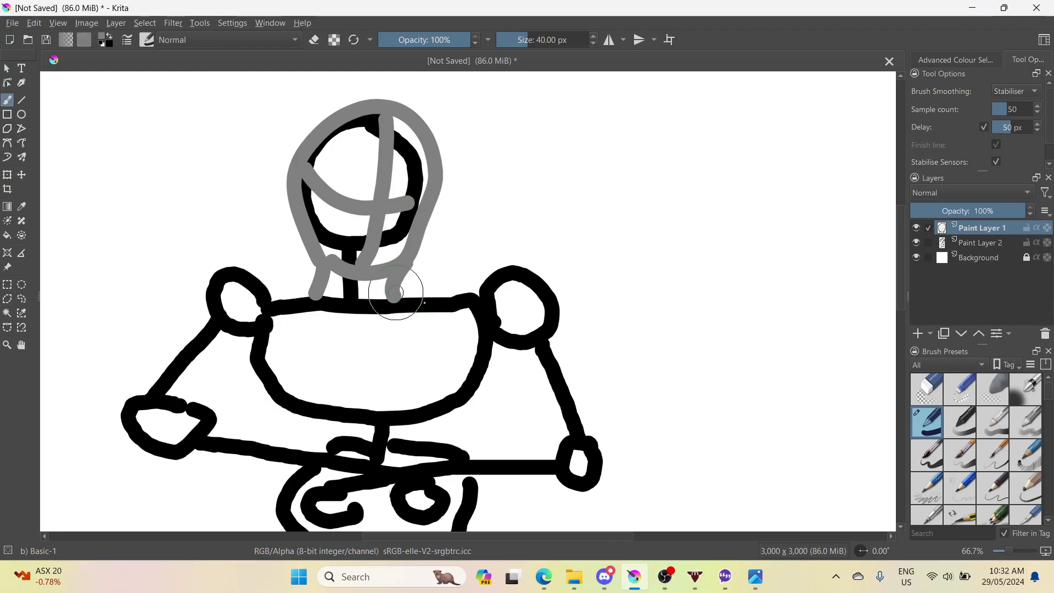
mouse_move(470, 287)
mouse_down()
mouse_move(522, 264)
mouse_move(551, 281)
mouse_move(562, 313)
mouse_move(555, 301)
mouse_move(550, 343)
mouse_up()
- Undo the shoulder stroke, the face guidelines, the neck lines and the head outline
key(ctrl+z)
key(ctrl+z)
key(ctrl+z)
key(ctrl+z)
key(ctrl+z)
key(ctrl+z)
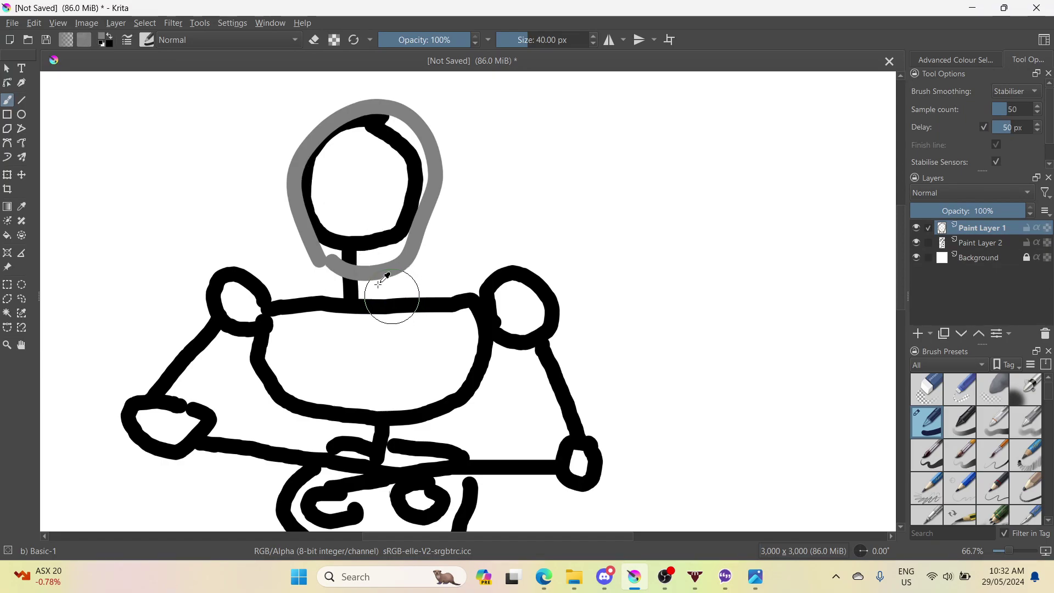
- Repaint the grey head outline with curved vertical and horizontal face guidelines, and undo a trial neck stroke under the chin
mouse_move(337, 250)
mouse_down()
mouse_move(287, 215)
mouse_move(282, 194)
mouse_move(312, 125)
mouse_move(351, 109)
mouse_move(321, 126)
mouse_move(358, 109)
mouse_move(393, 112)
mouse_move(408, 151)
mouse_move(401, 211)
mouse_up()
key(ctrl+z)
mouse_move(330, 251)
mouse_down()
mouse_move(292, 180)
mouse_move(295, 157)
mouse_move(355, 111)
mouse_move(403, 101)
mouse_move(431, 140)
mouse_move(388, 107)
mouse_move(426, 143)
mouse_move(428, 193)
mouse_move(404, 247)
mouse_move(382, 259)
mouse_move(346, 262)
mouse_move(313, 236)
mouse_move(352, 260)
mouse_up()
drag(387, 210, 390, 98)
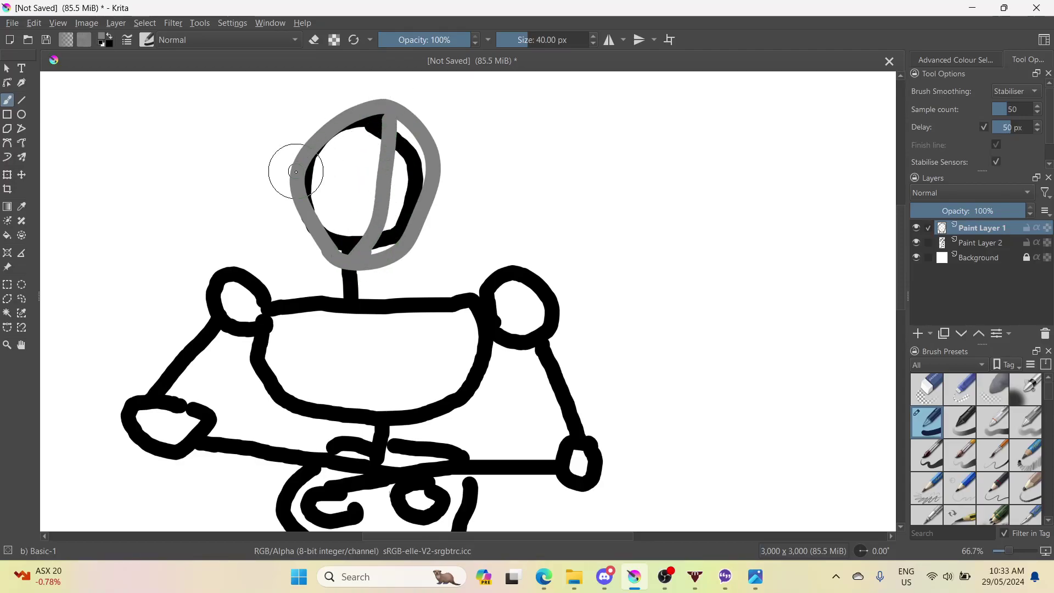
mouse_move(294, 175)
mouse_down()
mouse_move(356, 199)
mouse_move(419, 193)
mouse_up()
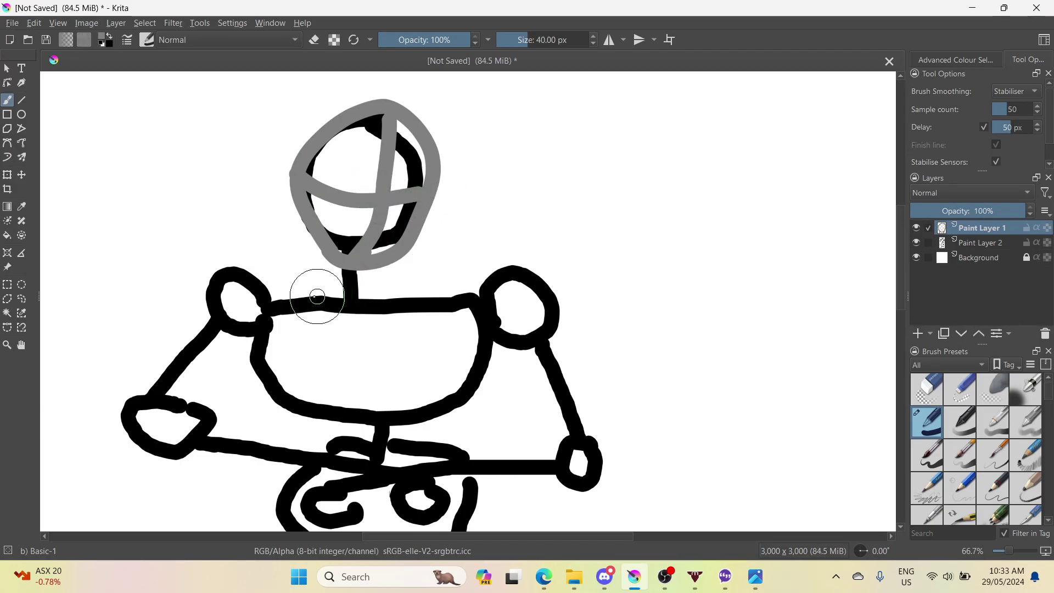
drag(312, 296, 363, 235)
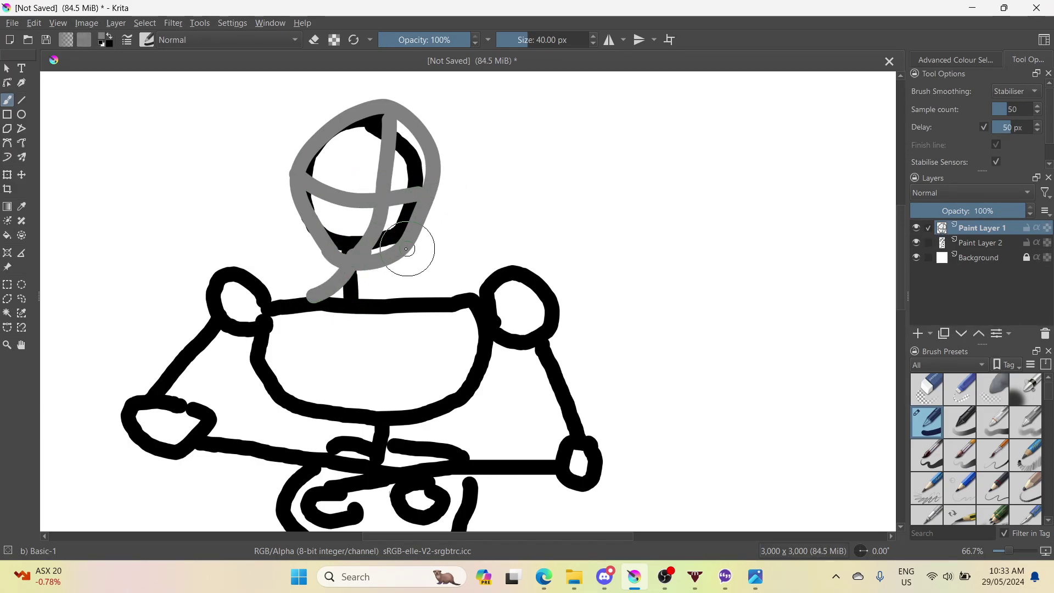
key(ctrl+z)
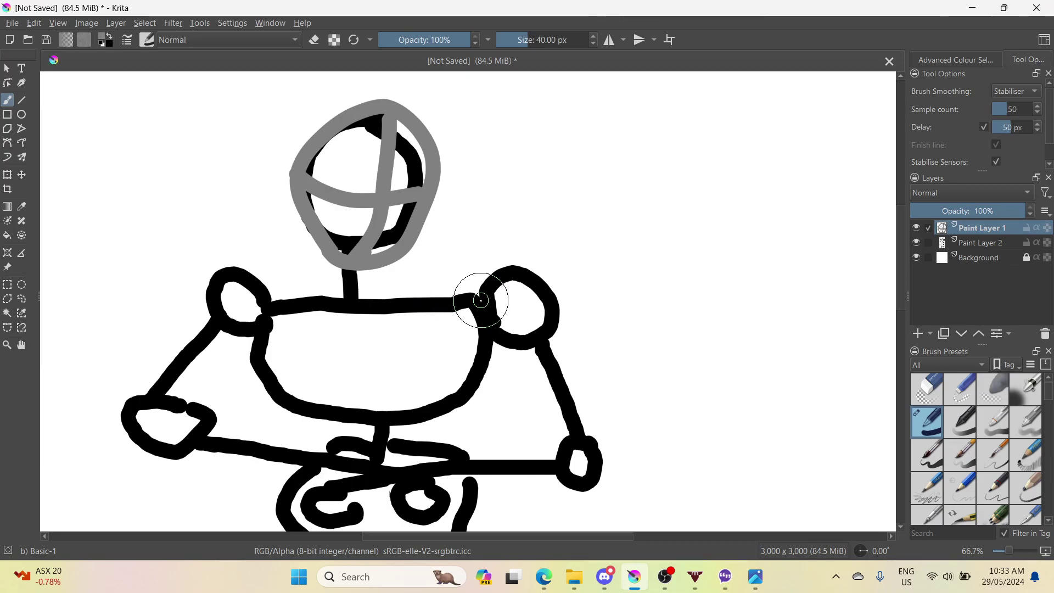
- Check the Twitch stream for how the streamer outlines the neck, shoulders and arms, and return to Krita
click(553, 583)
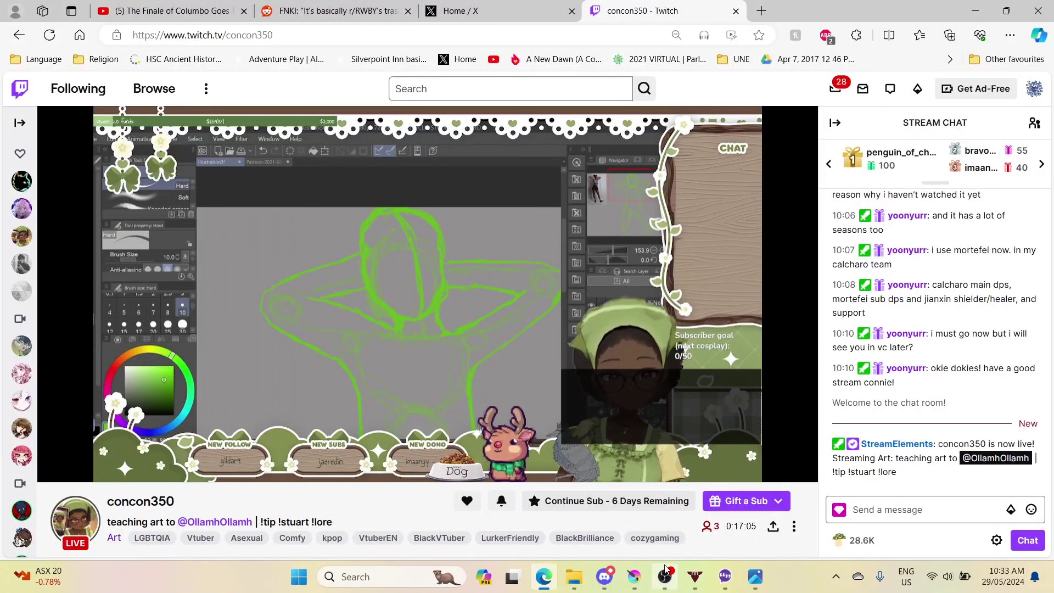
mouse_move(721, 578)
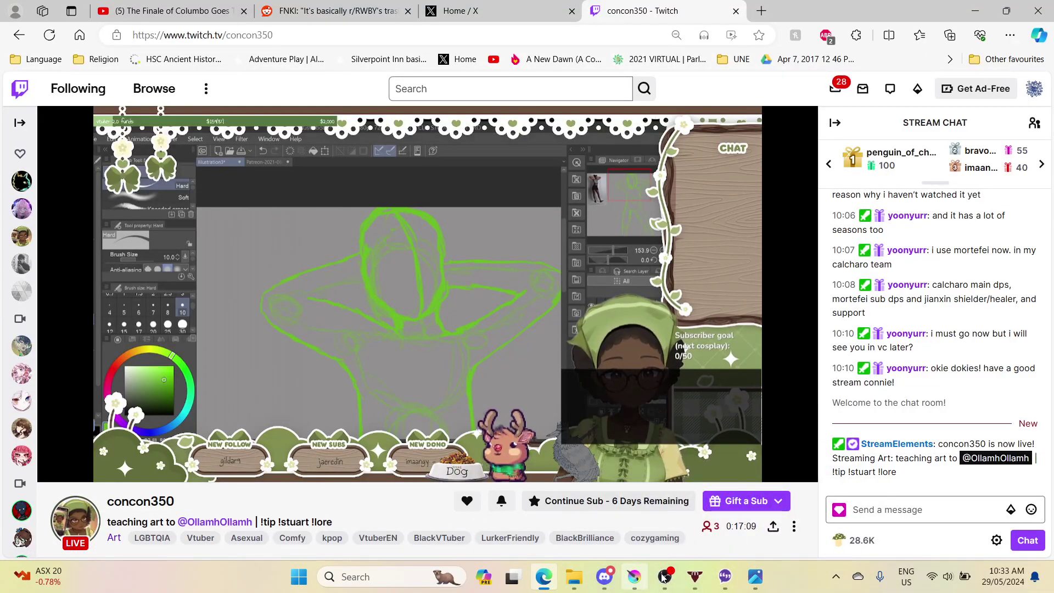
click(631, 580)
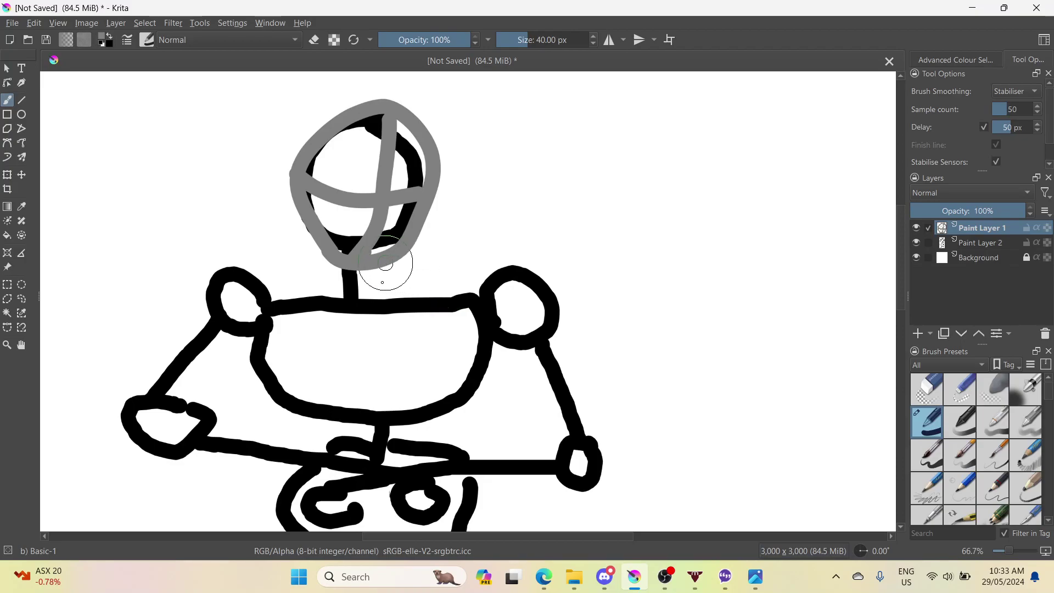
- Paint the grey outline from the neck over the shoulder beside the larger joint, down the arm, around the elbow and along the forearm
drag(385, 265, 385, 277)
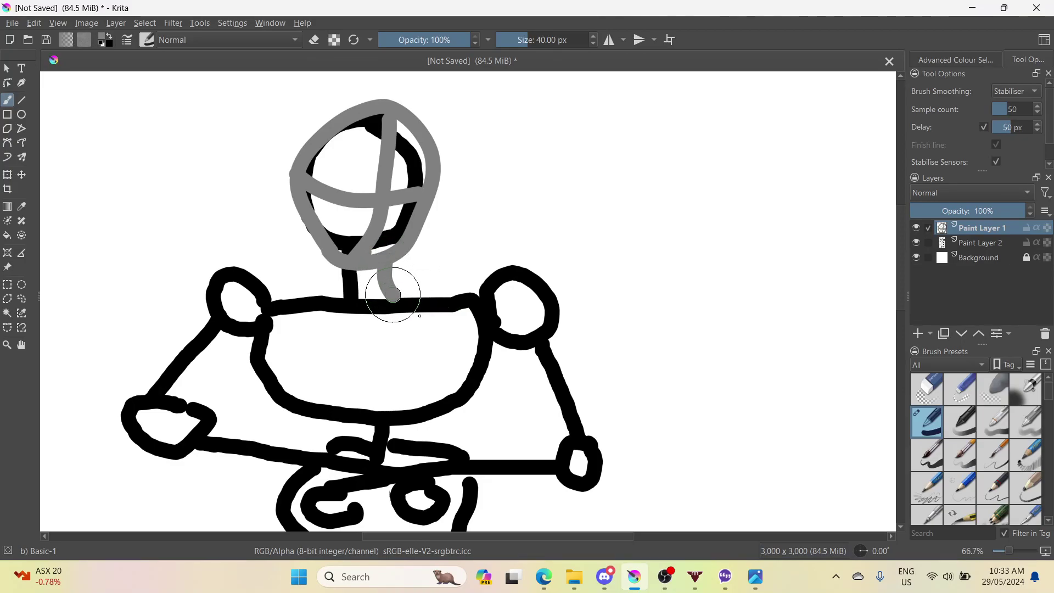
mouse_move(420, 316)
mouse_down()
mouse_move(507, 278)
mouse_move(546, 287)
mouse_move(625, 511)
mouse_move(606, 520)
mouse_up()
drag(550, 495, 471, 491)
- Paint the grey outline from the other side of the neck over the smaller shoulder joint, around the elbow and along the forearm
drag(337, 275, 342, 305)
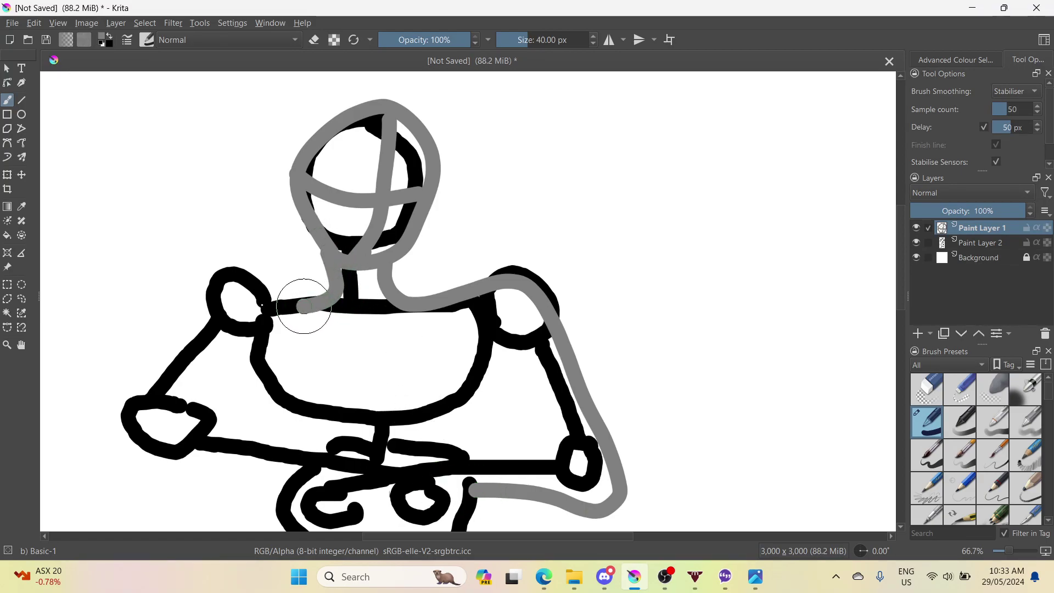
mouse_move(263, 304)
mouse_down()
mouse_move(183, 300)
mouse_move(166, 337)
mouse_up()
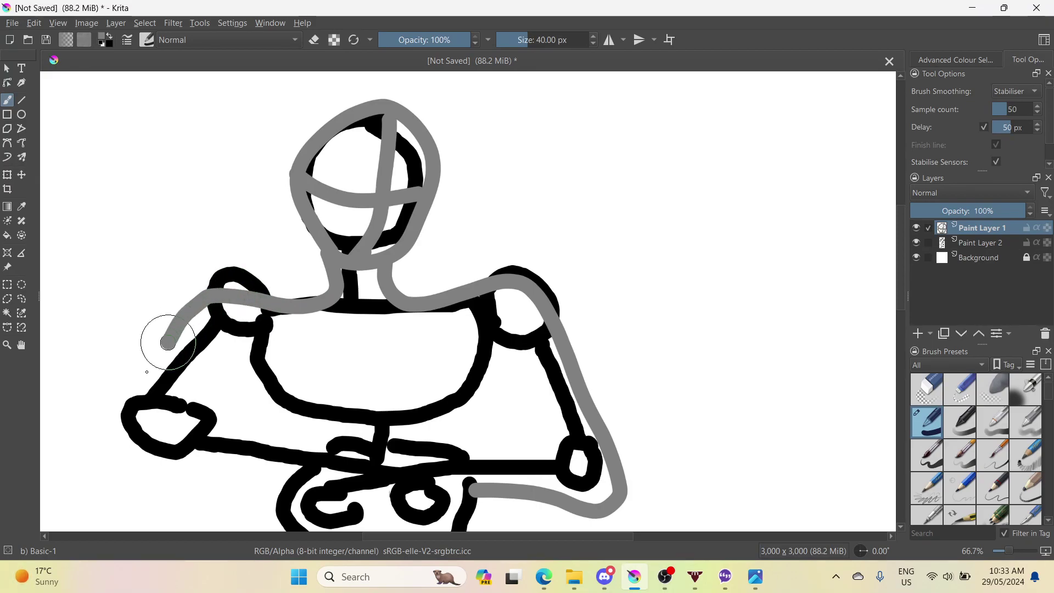
mouse_move(146, 372)
mouse_down()
mouse_move(110, 432)
mouse_move(144, 482)
mouse_move(209, 473)
mouse_move(316, 482)
mouse_up()
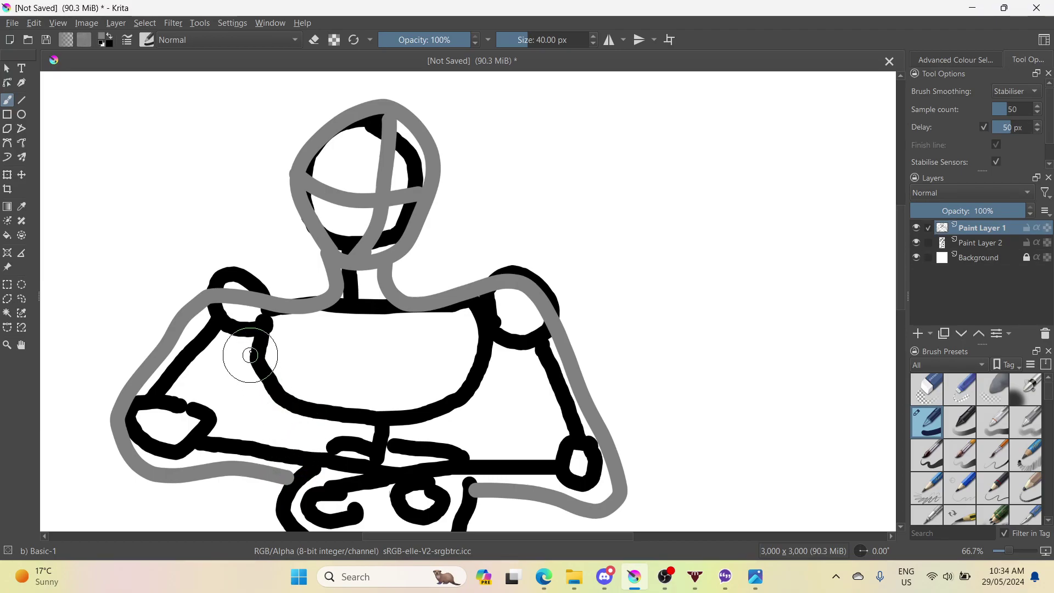
- Paint the grey inner contours of both bent arms and the slanted chest sides between armpit and forearm
mouse_move(241, 355)
mouse_down()
mouse_move(201, 442)
mouse_move(256, 426)
mouse_move(342, 445)
mouse_up()
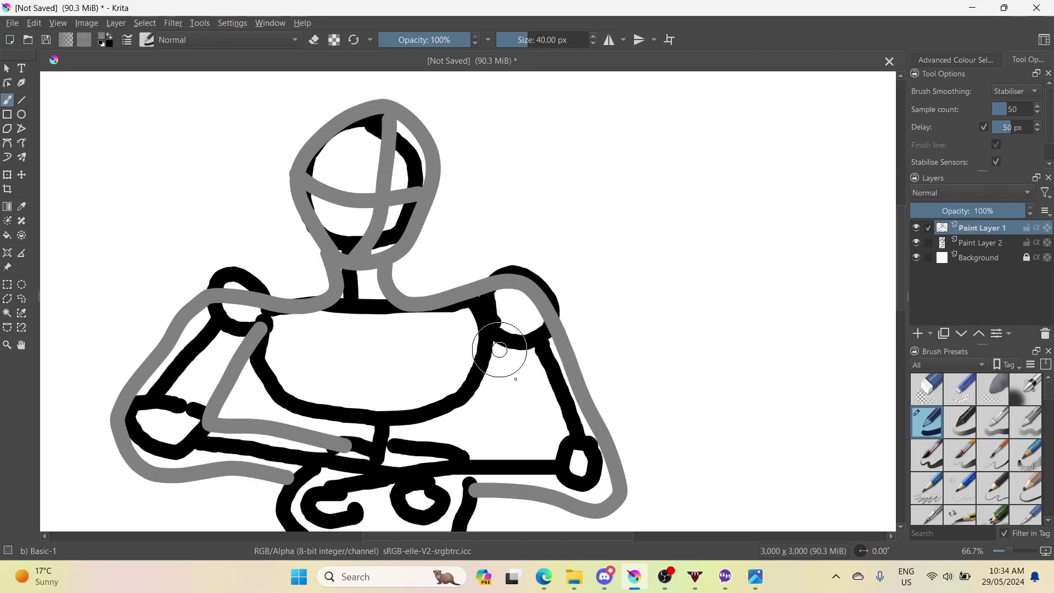
mouse_move(500, 350)
mouse_down()
mouse_move(525, 430)
mouse_move(388, 453)
mouse_up()
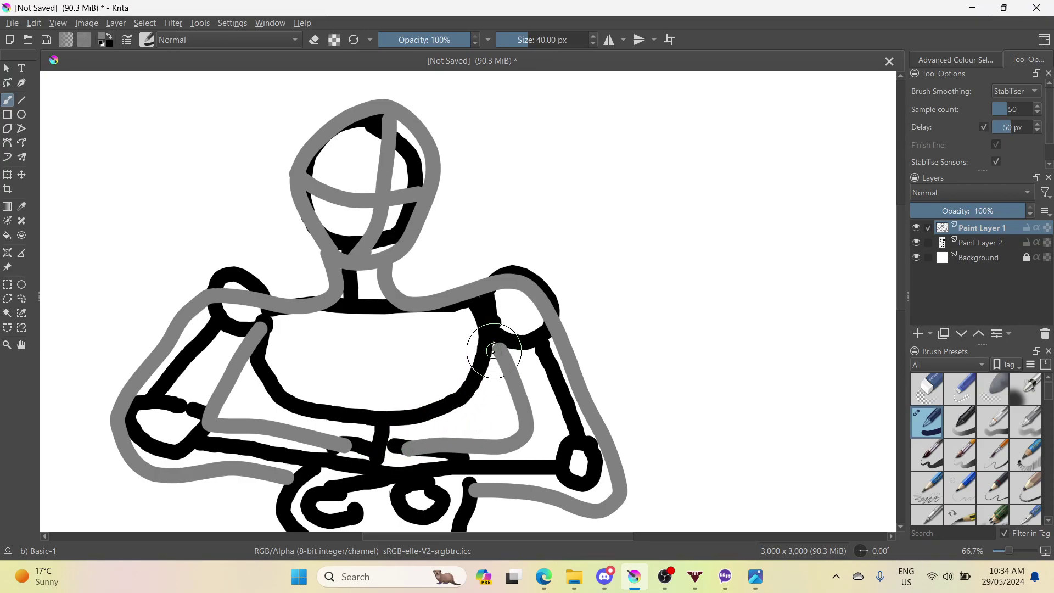
drag(482, 332, 473, 421)
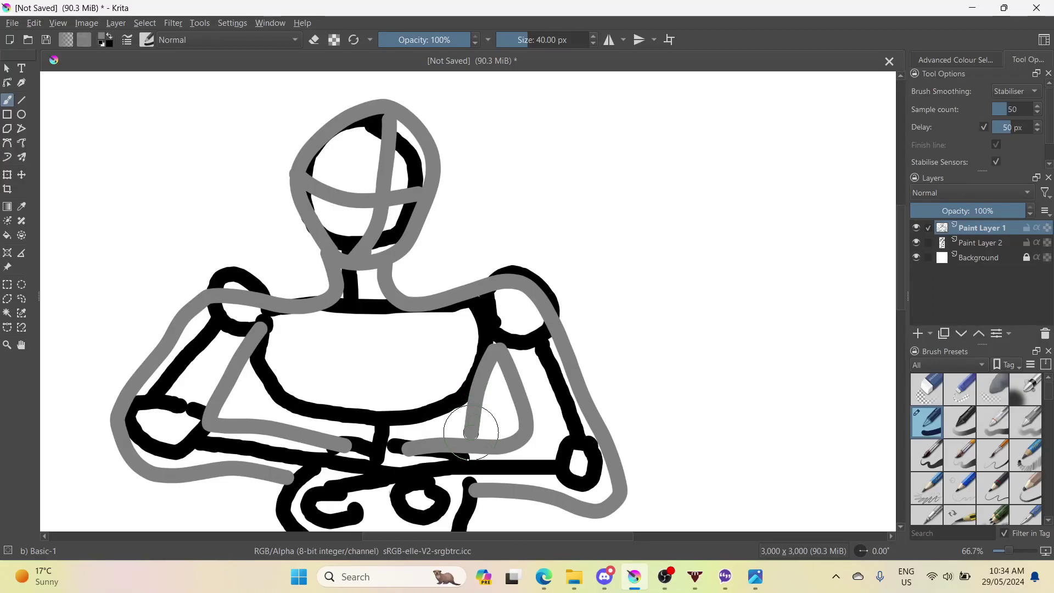
key(ctrl+z)
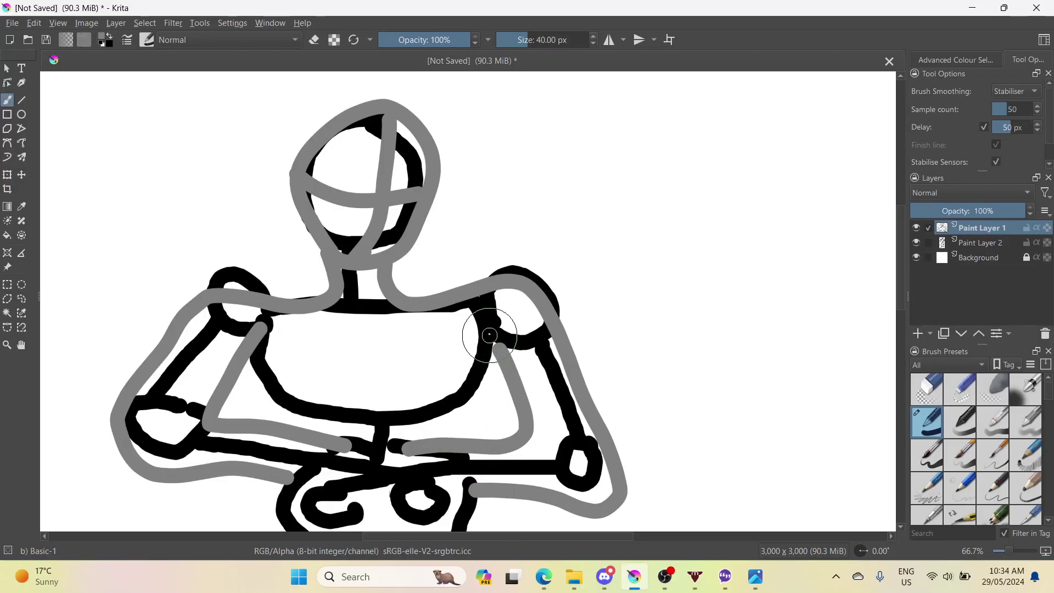
drag(490, 335, 477, 410)
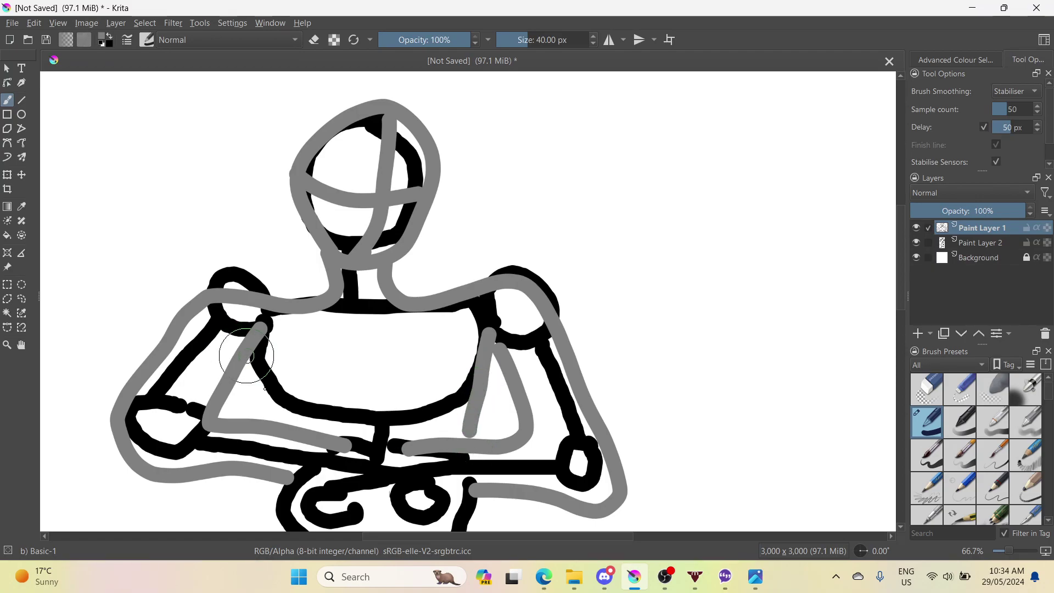
mouse_move(265, 389)
mouse_down()
mouse_move(286, 445)
mouse_move(282, 421)
mouse_up()
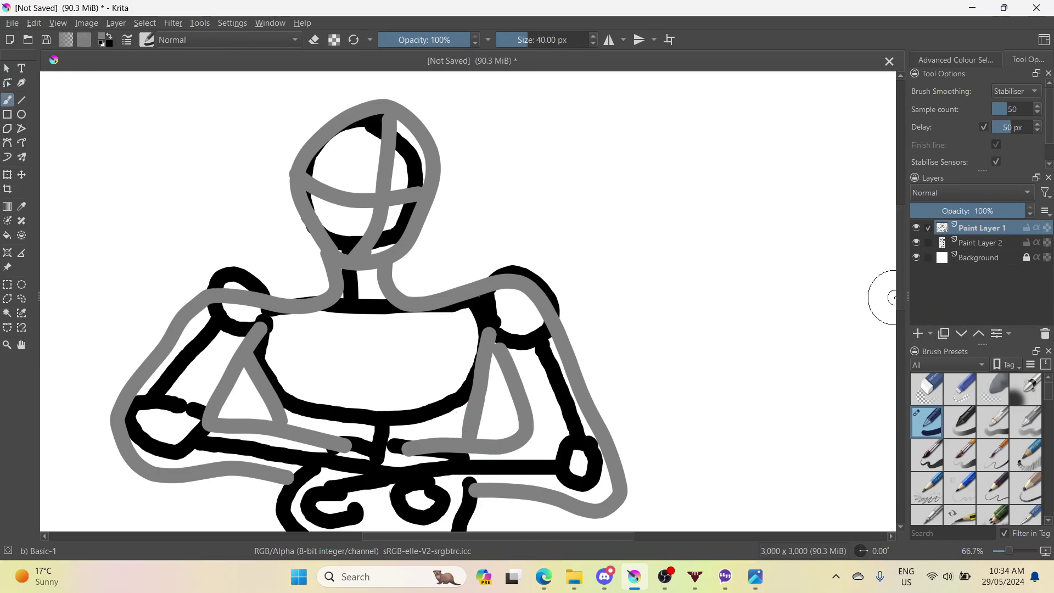
- Paint grey outlines for both sides of the waist, from under the forearms down to the hip joints
scroll(893, 298, down, 5)
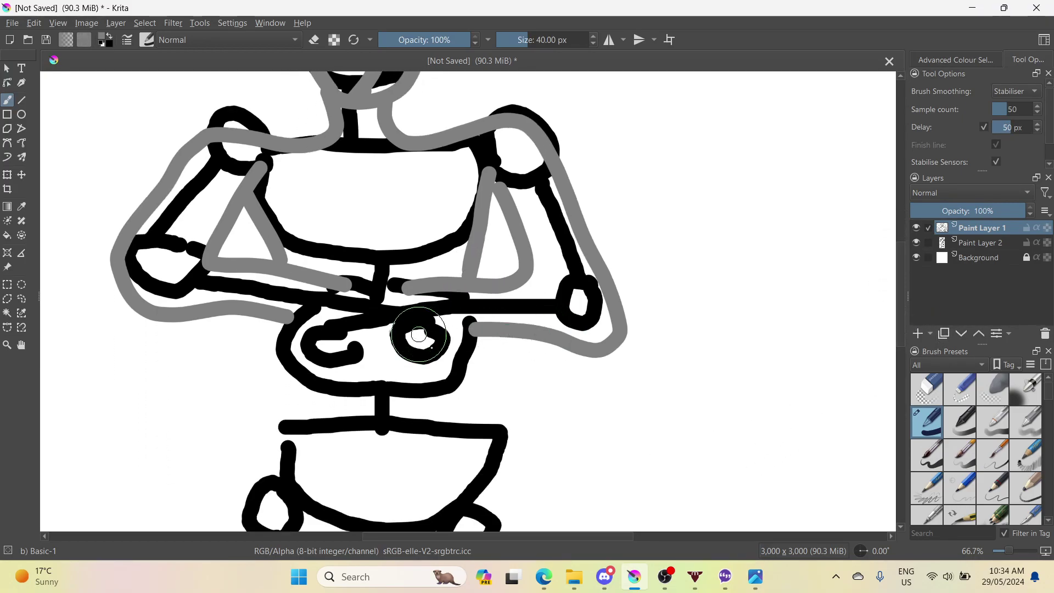
drag(419, 334, 423, 338)
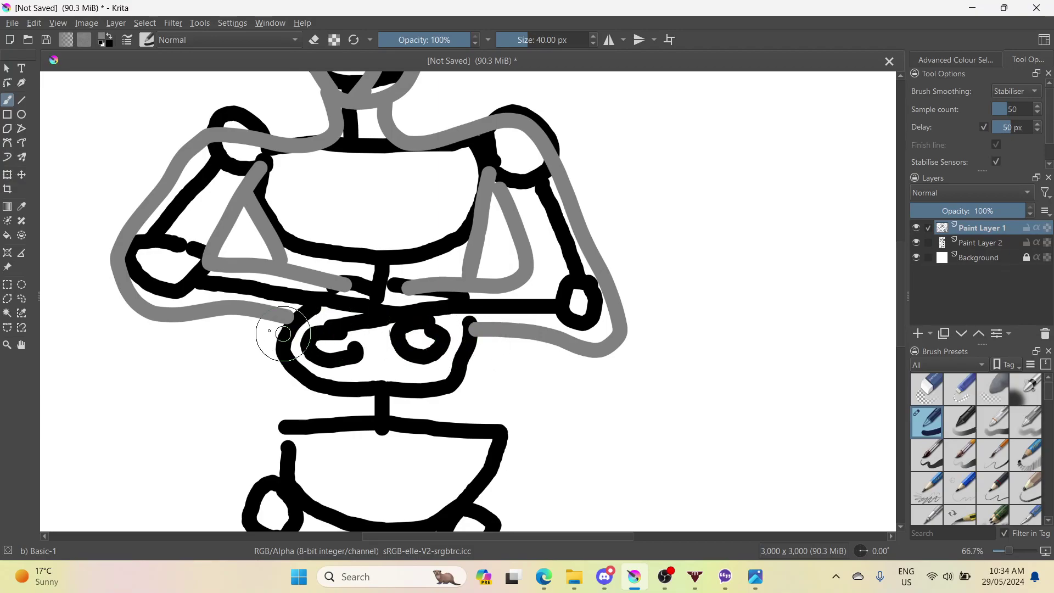
mouse_move(268, 324)
mouse_down()
mouse_move(278, 454)
mouse_move(251, 515)
mouse_up()
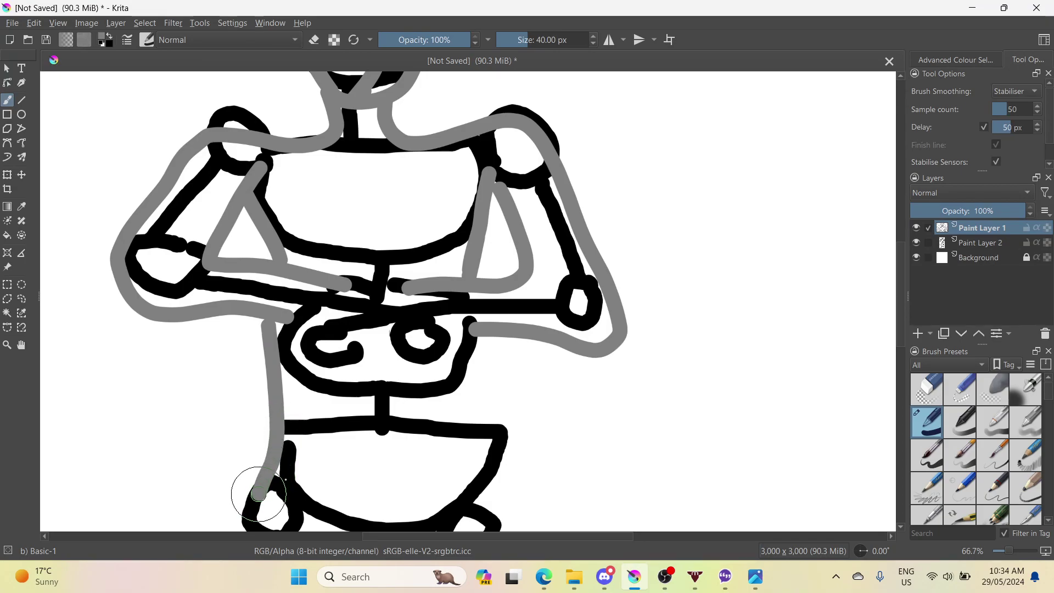
scroll(340, 418, down, 2)
scroll(417, 411, up, 2)
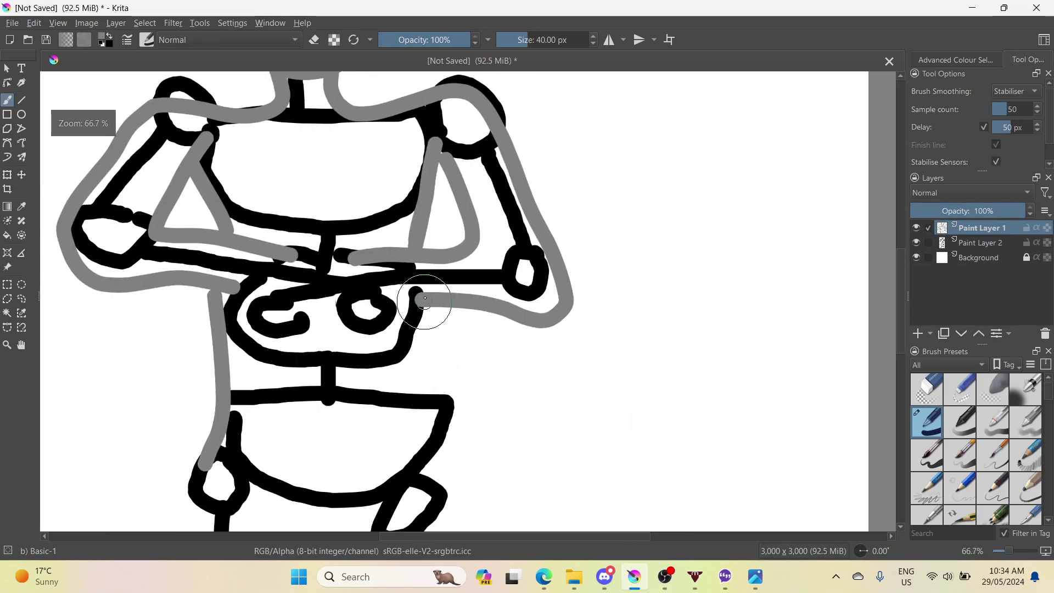
drag(419, 357, 446, 490)
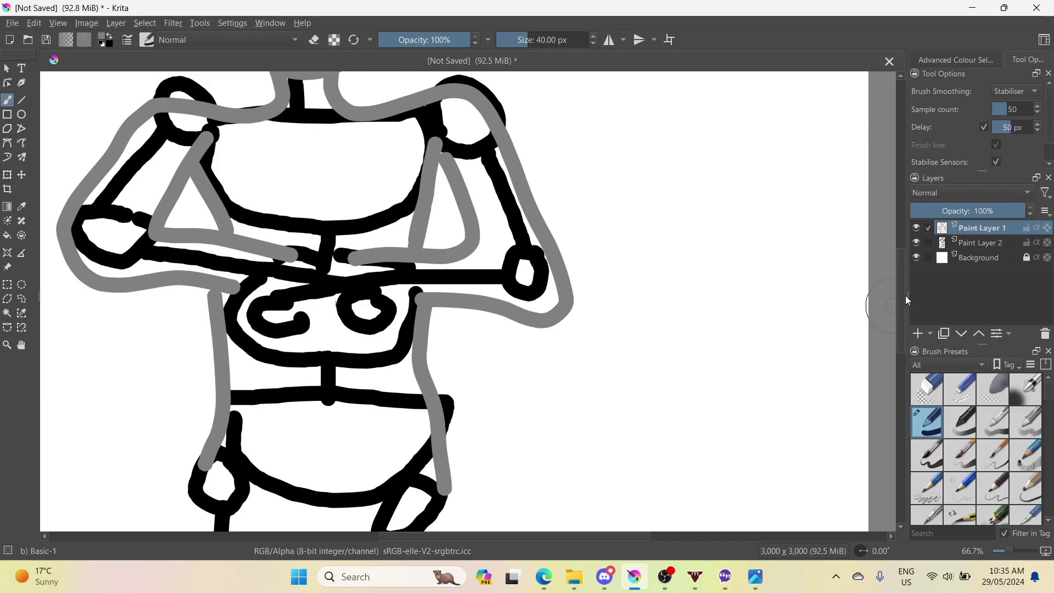
- Extend the grey outline from the smaller hip joint down the outer side of that leg to the canvas edge
drag(909, 300, 906, 415)
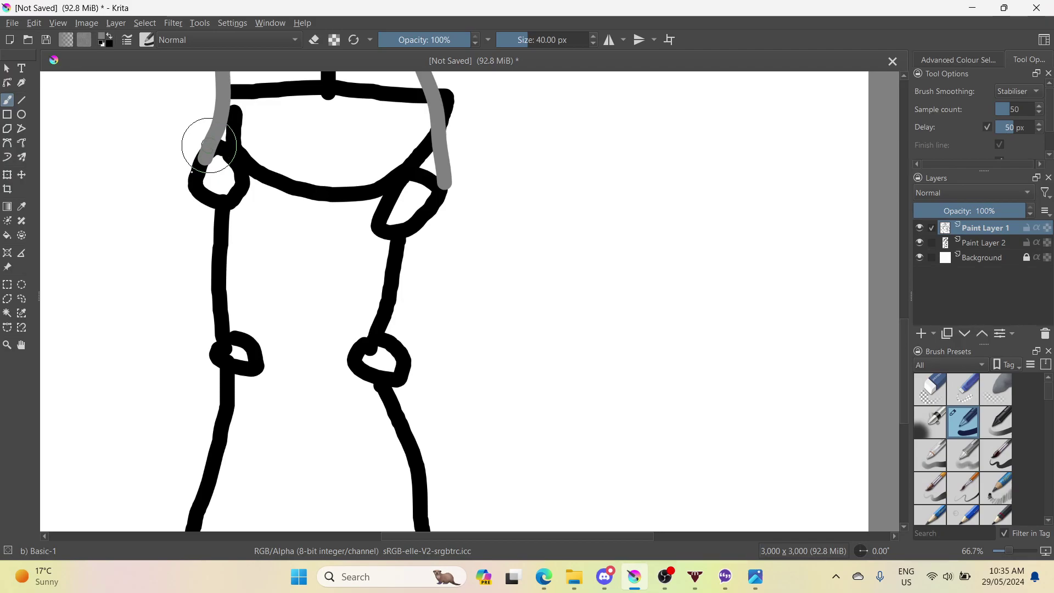
drag(191, 172, 192, 235)
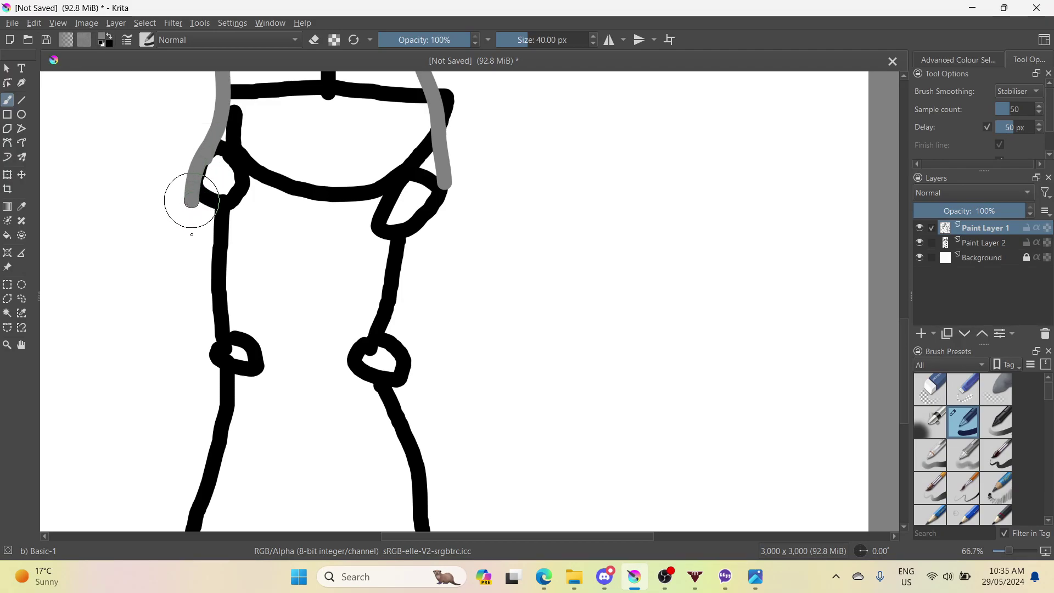
mouse_move(192, 286)
mouse_down()
mouse_move(185, 407)
mouse_move(154, 554)
mouse_up()
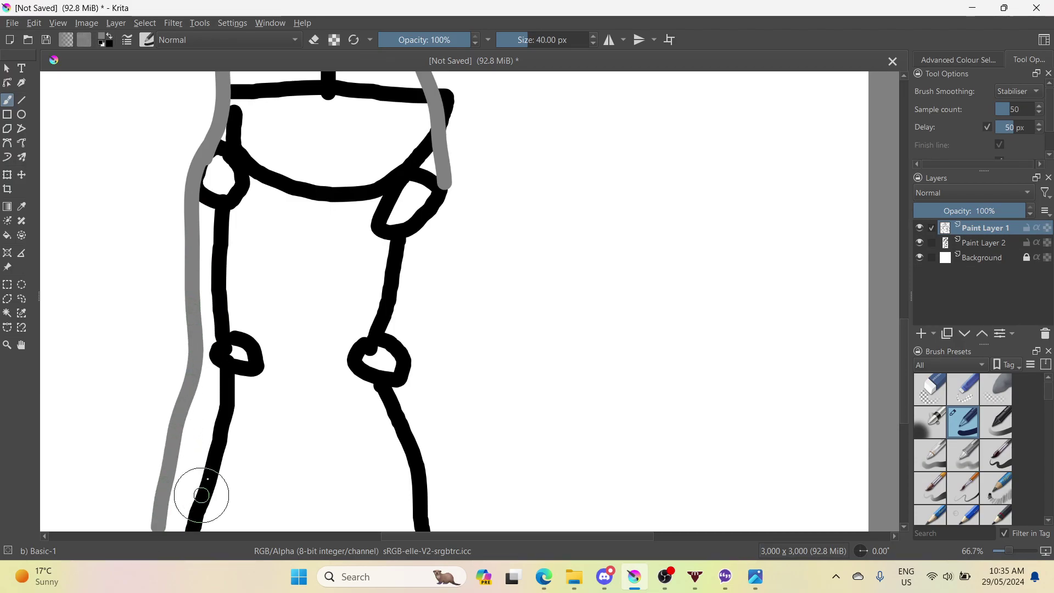
drag(905, 350, 895, 418)
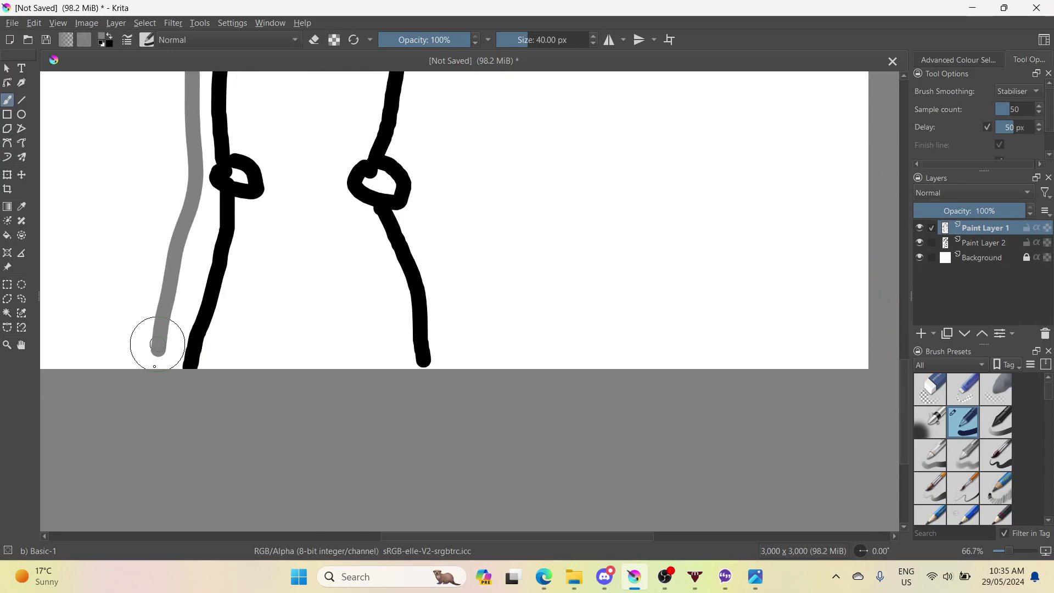
drag(155, 366, 141, 406)
scroll(508, 222, up, 1)
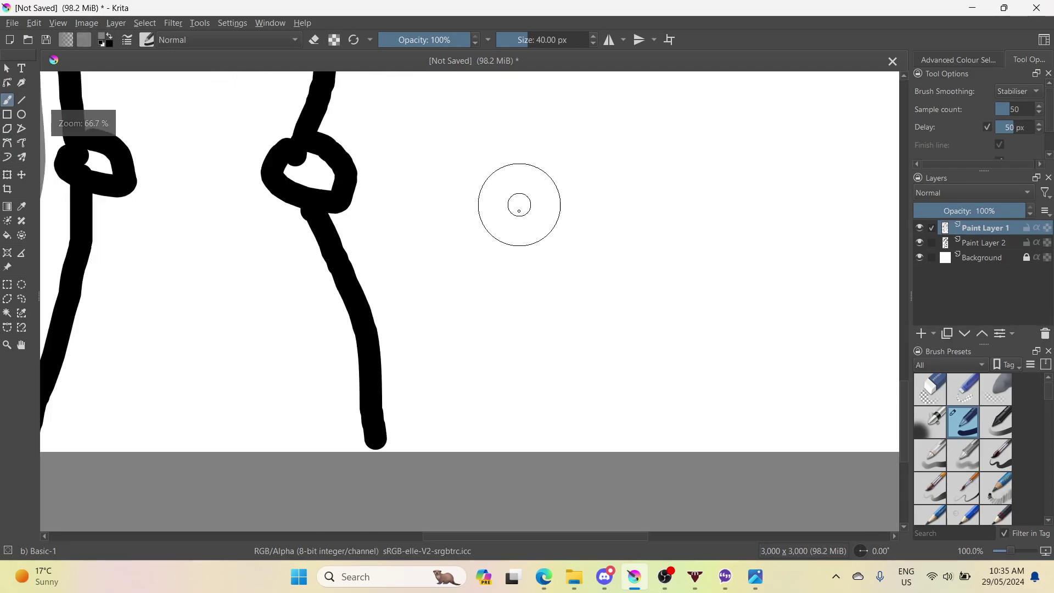
scroll(518, 205, down, 1)
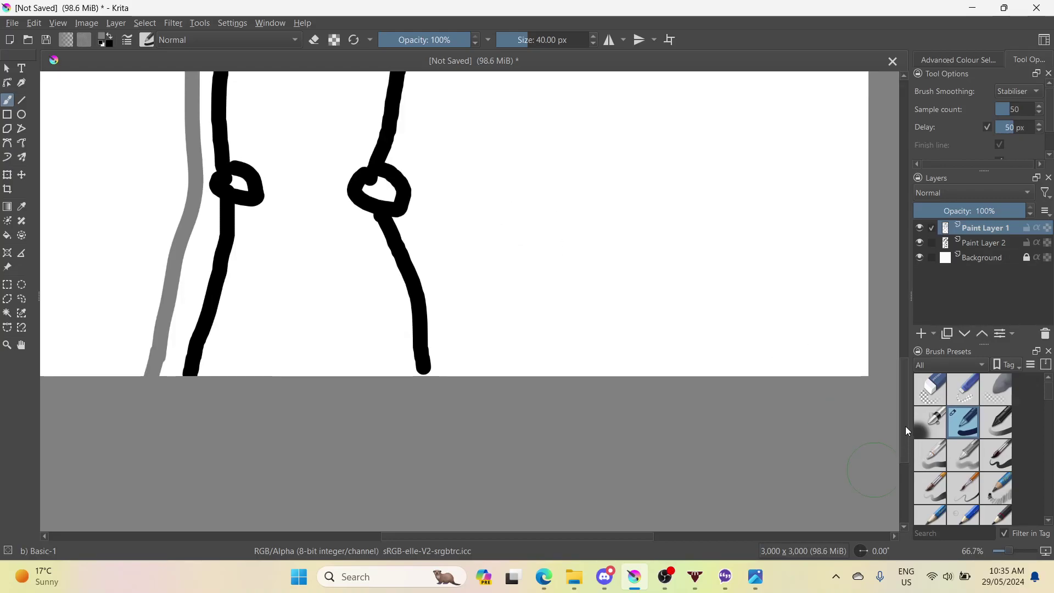
- Paint the other leg's outer grey contour from the hip past the knee to the bottom edge of the canvas
drag(904, 426, 905, 380)
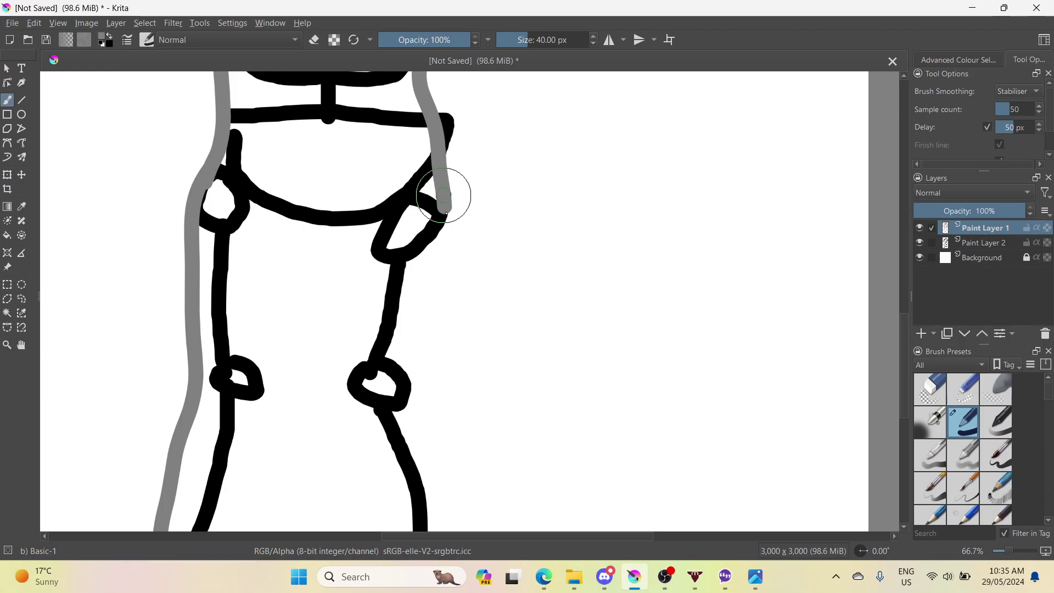
mouse_move(445, 251)
mouse_down()
mouse_move(417, 403)
mouse_move(462, 528)
mouse_up()
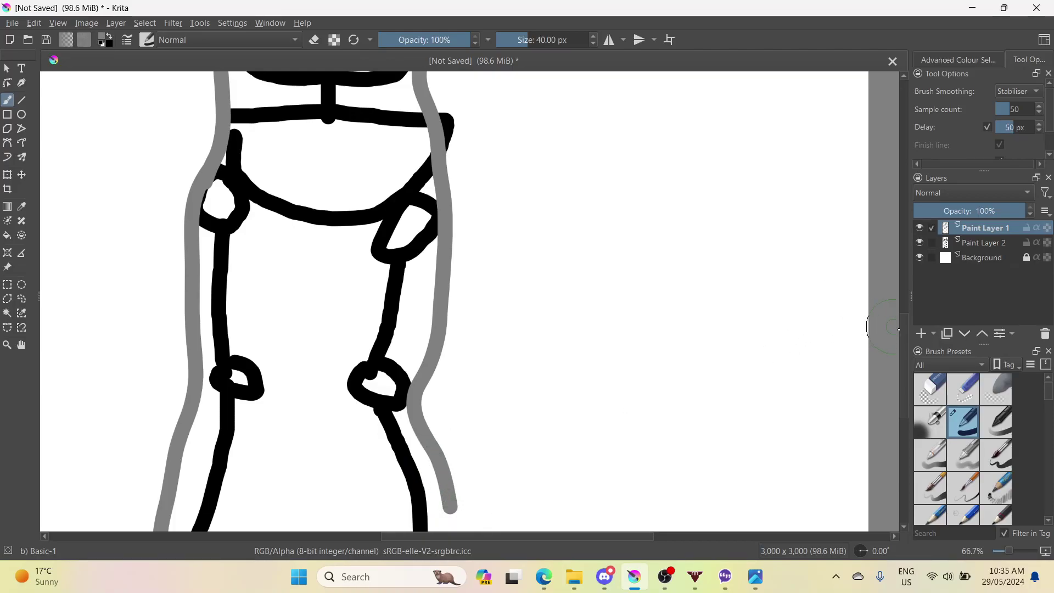
drag(904, 341, 901, 409)
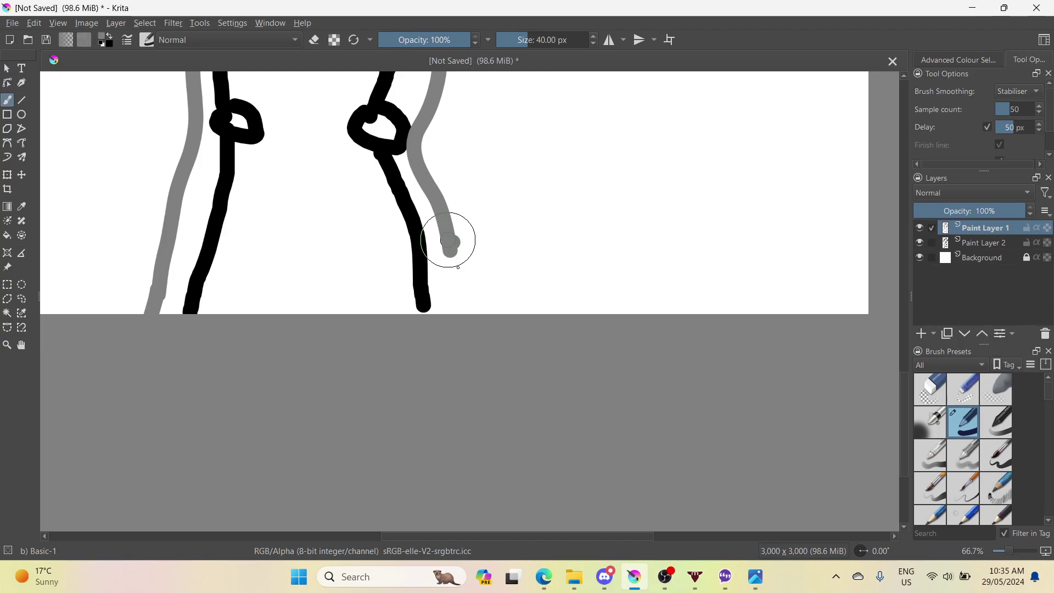
mouse_move(458, 267)
mouse_down()
mouse_move(464, 340)
mouse_move(503, 320)
mouse_up()
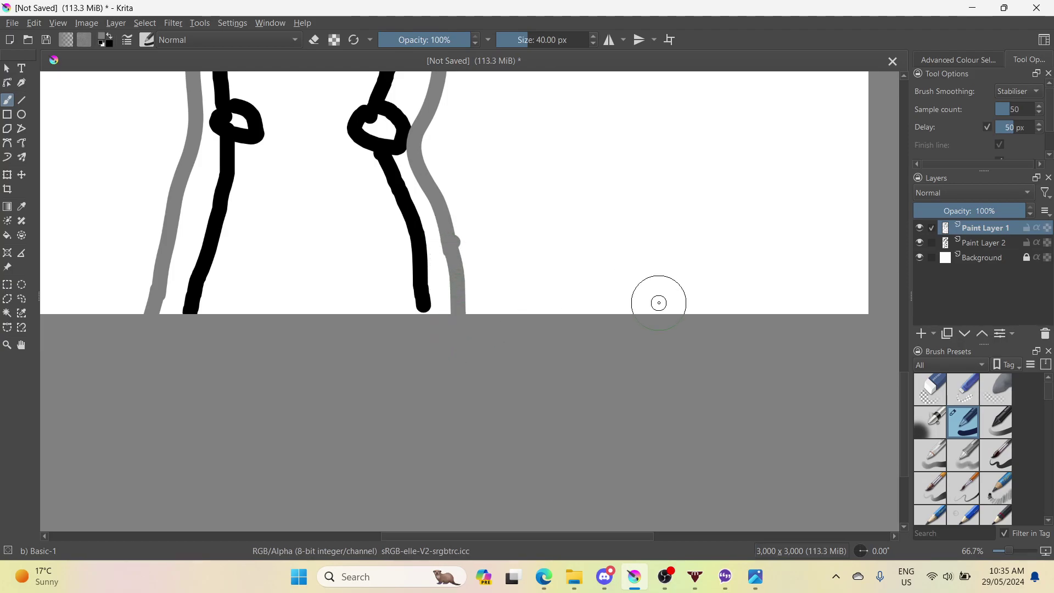
- Paint a grey crotch line under the pelvis and the inner contours of both legs down to the canvas edge
drag(901, 463, 909, 422)
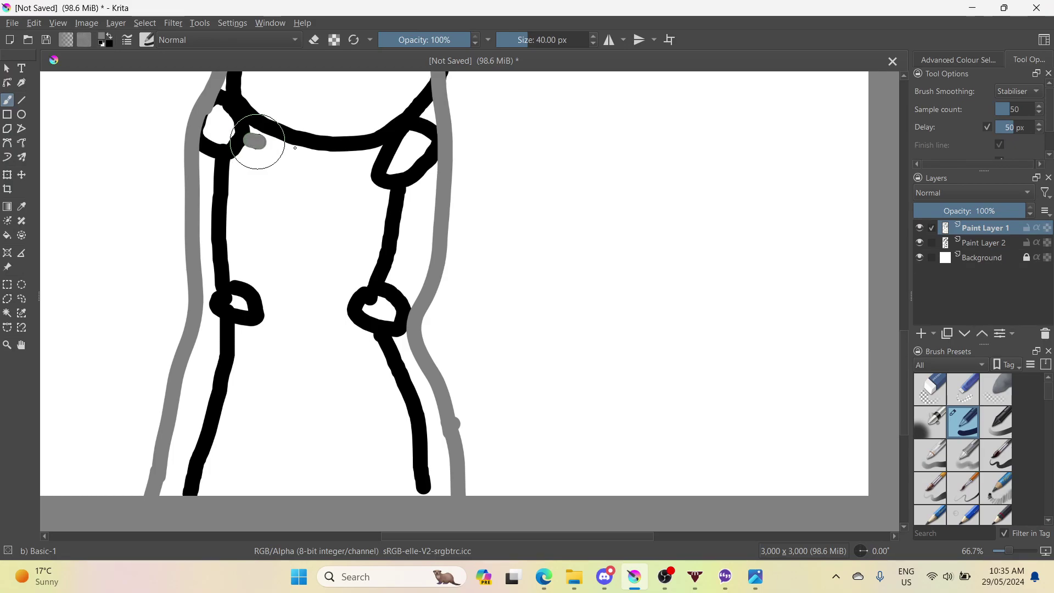
drag(295, 147, 338, 148)
mouse_move(357, 147)
mouse_down()
mouse_move(384, 141)
mouse_move(363, 161)
mouse_move(328, 324)
mouse_move(332, 371)
mouse_move(392, 491)
mouse_move(375, 529)
mouse_up()
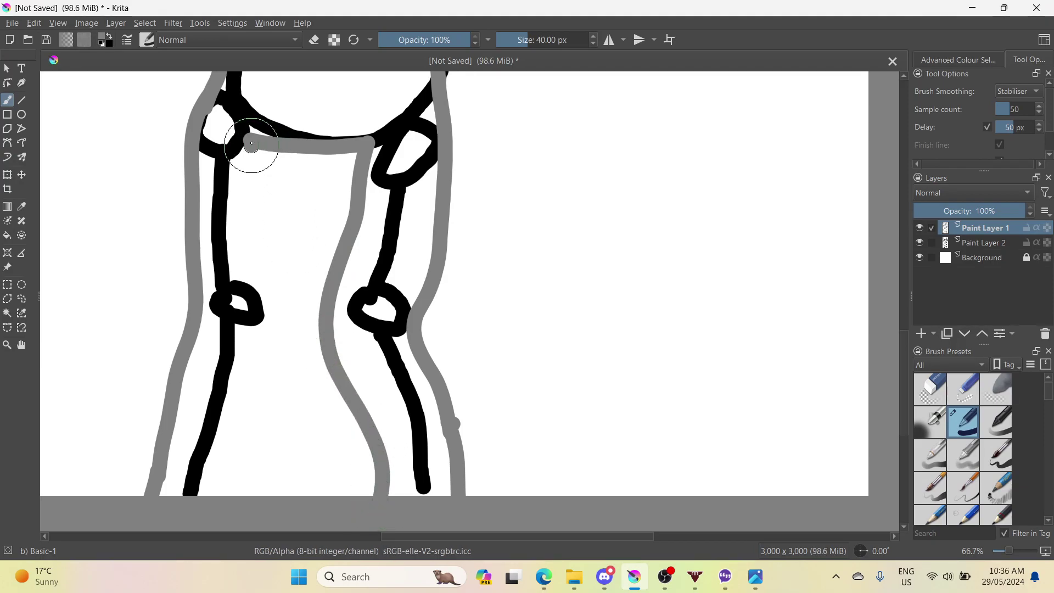
mouse_move(252, 188)
mouse_down()
mouse_move(276, 334)
mouse_move(218, 530)
mouse_up()
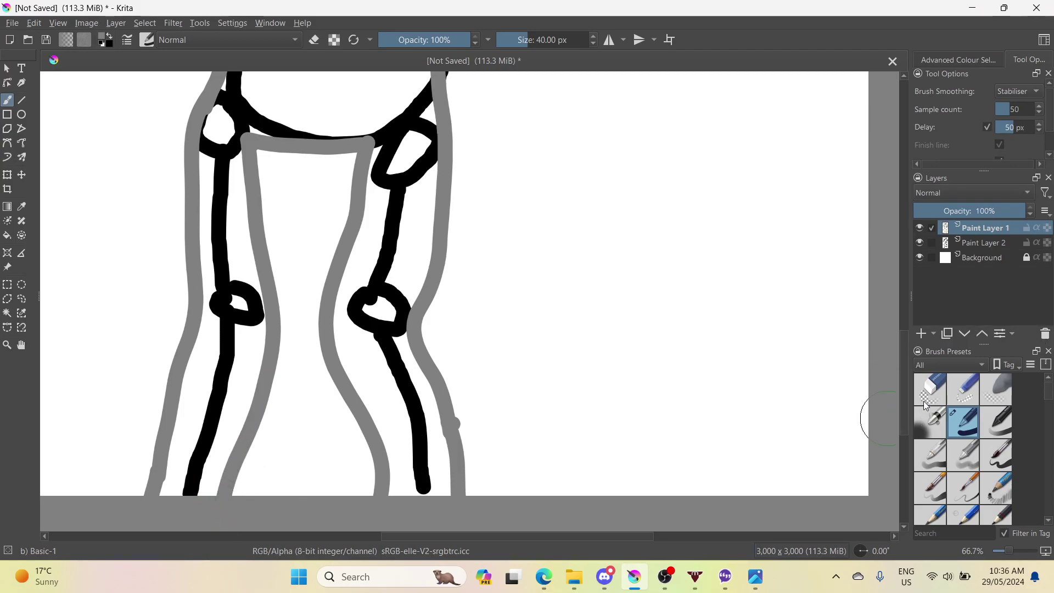
- Extend the grey forearm lines to cross over the belly and paint rounded grey hand outlines around both hand loops
drag(903, 378, 947, 262)
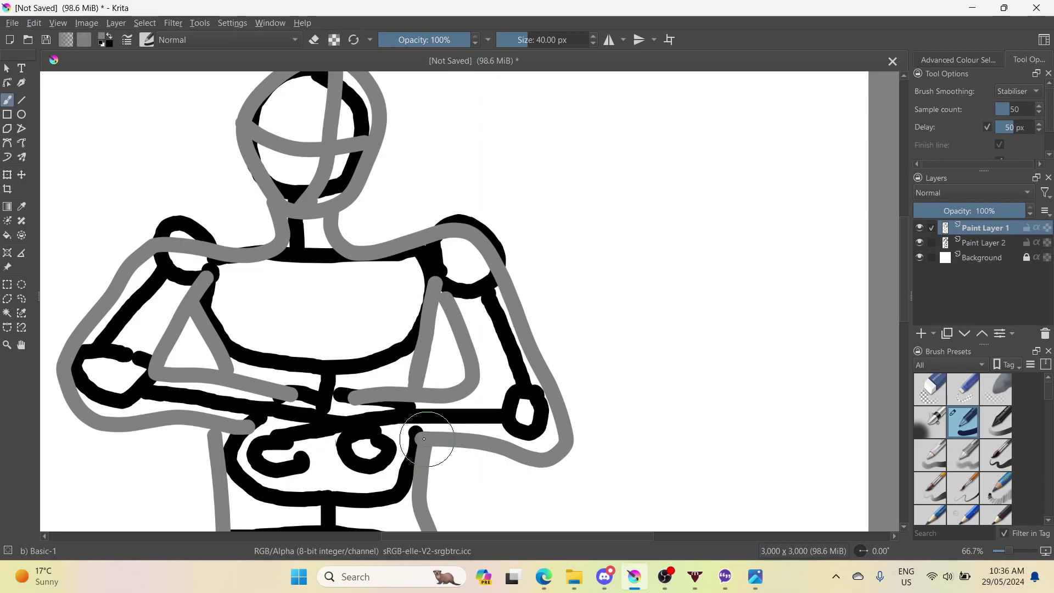
mouse_move(418, 439)
mouse_down()
mouse_move(325, 453)
mouse_move(308, 424)
mouse_up()
mouse_move(294, 394)
mouse_down()
mouse_move(346, 407)
mouse_move(313, 399)
mouse_move(343, 409)
mouse_up()
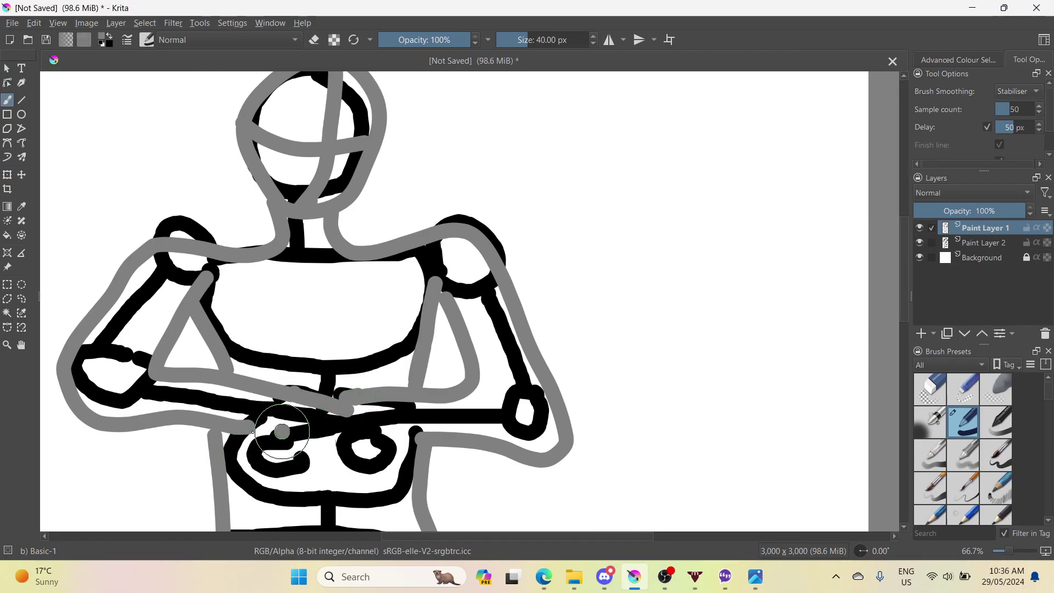
mouse_move(253, 432)
mouse_down()
mouse_move(229, 437)
mouse_move(219, 460)
mouse_move(262, 504)
mouse_move(280, 506)
mouse_move(301, 458)
mouse_up()
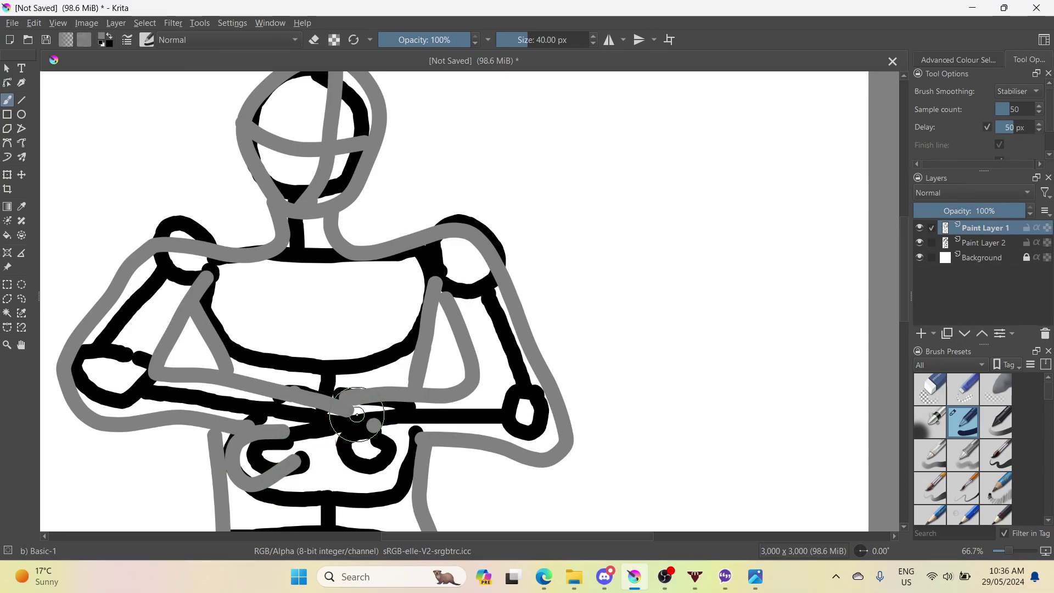
mouse_move(368, 417)
mouse_down()
mouse_move(407, 454)
mouse_move(386, 478)
mouse_move(343, 466)
mouse_move(333, 430)
mouse_up()
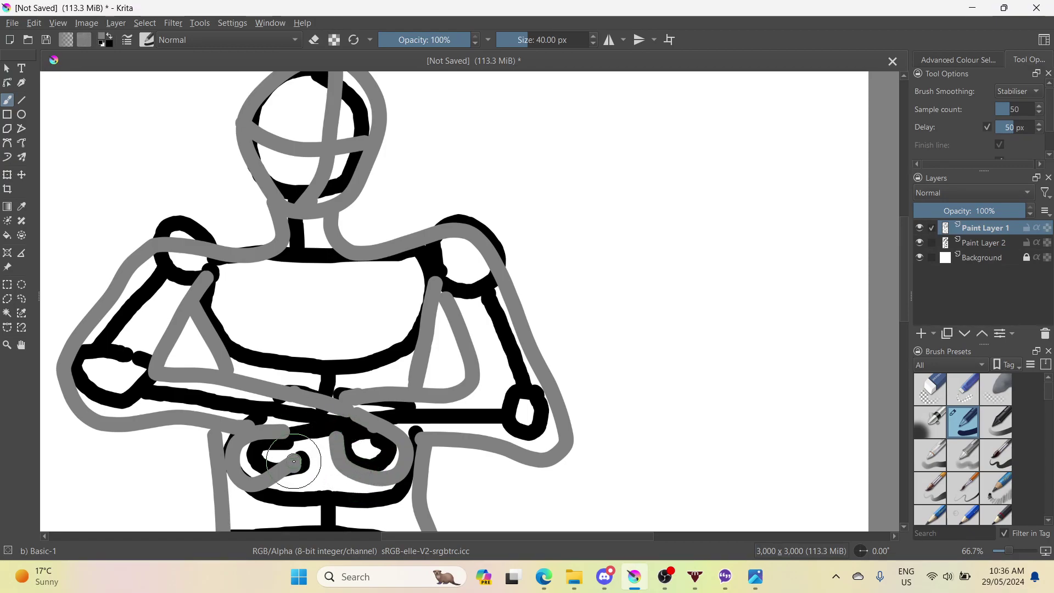
mouse_move(293, 461)
mouse_down()
mouse_move(331, 428)
mouse_move(346, 429)
mouse_up()
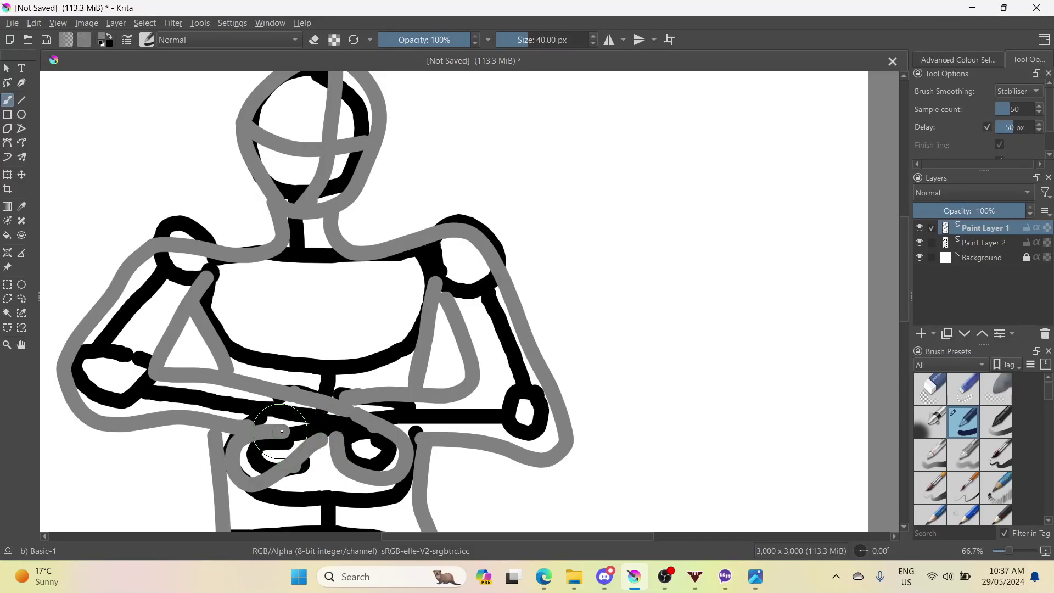
mouse_move(283, 432)
mouse_down()
mouse_move(287, 422)
mouse_move(250, 430)
mouse_move(295, 423)
mouse_up()
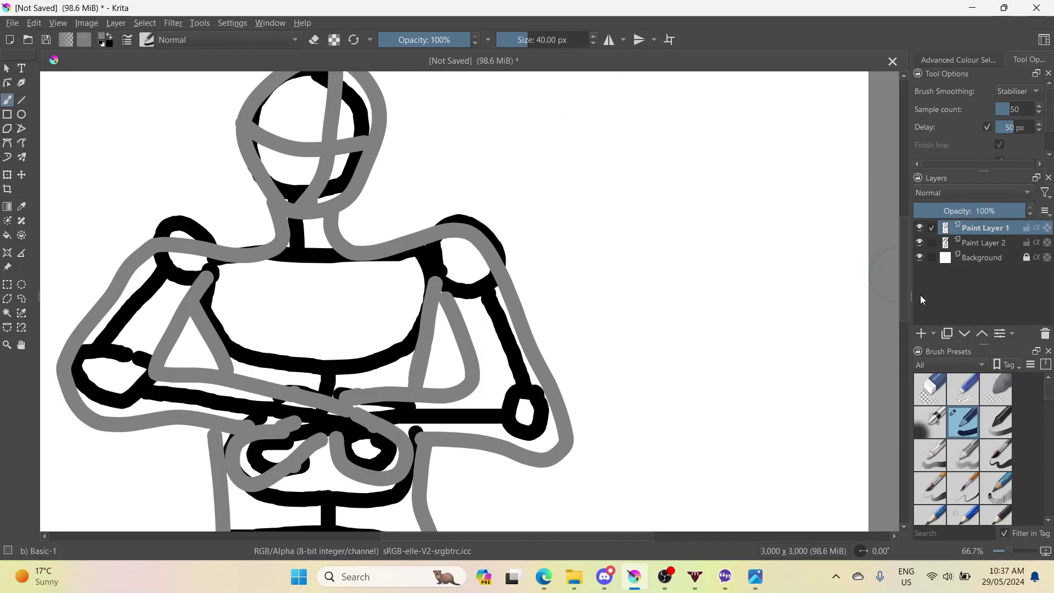
scroll(900, 281, down, 10)
scroll(861, 384, up, 6)
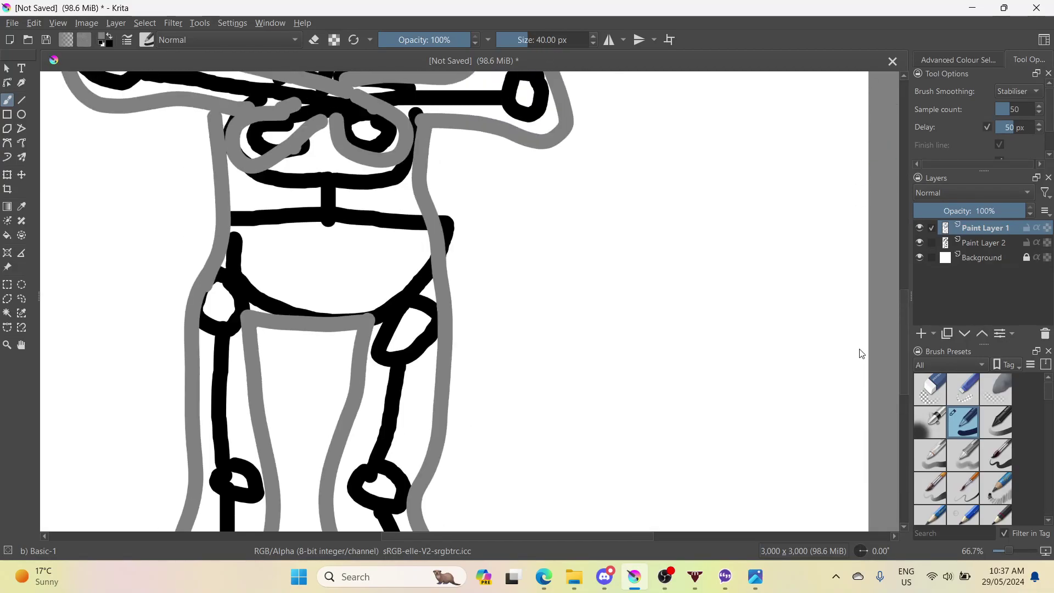
scroll(861, 354, up, 3)
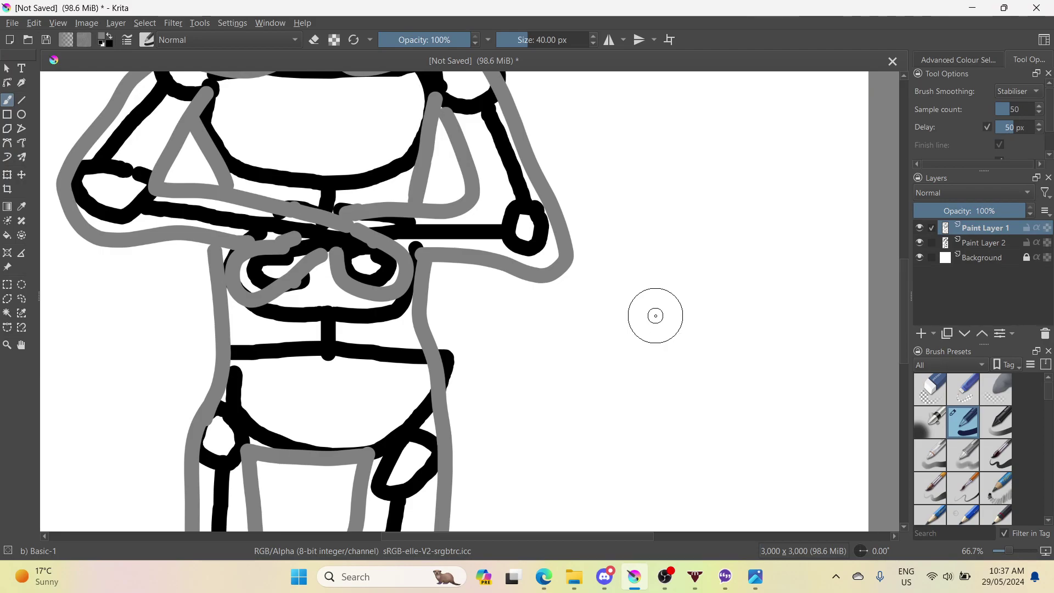
- Hide Paint Layer 2 to examine the grey body outline without the black construction figure
scroll(655, 316, down, 4)
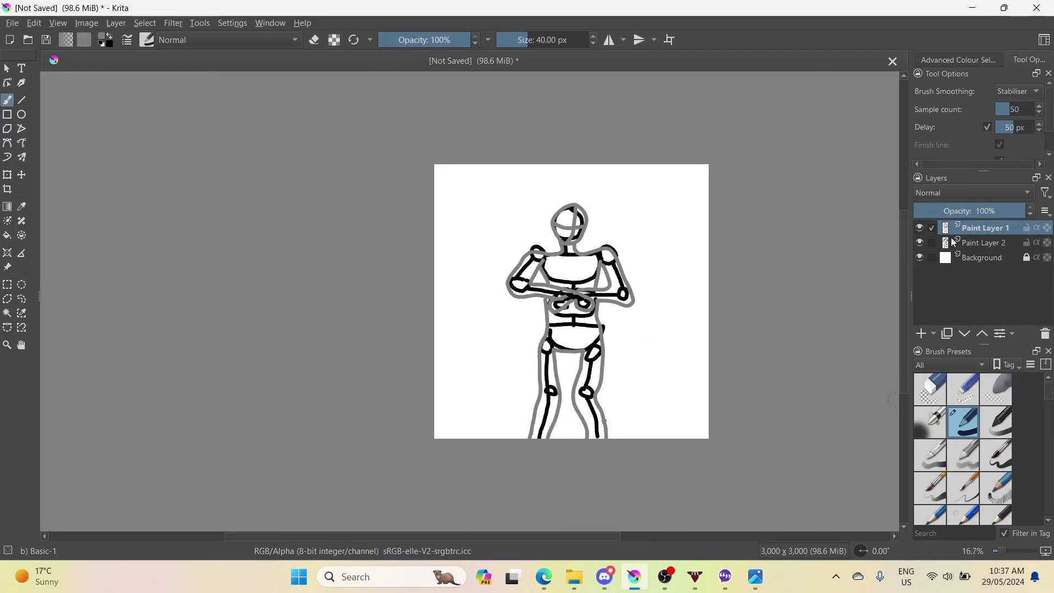
click(922, 228)
click(921, 228)
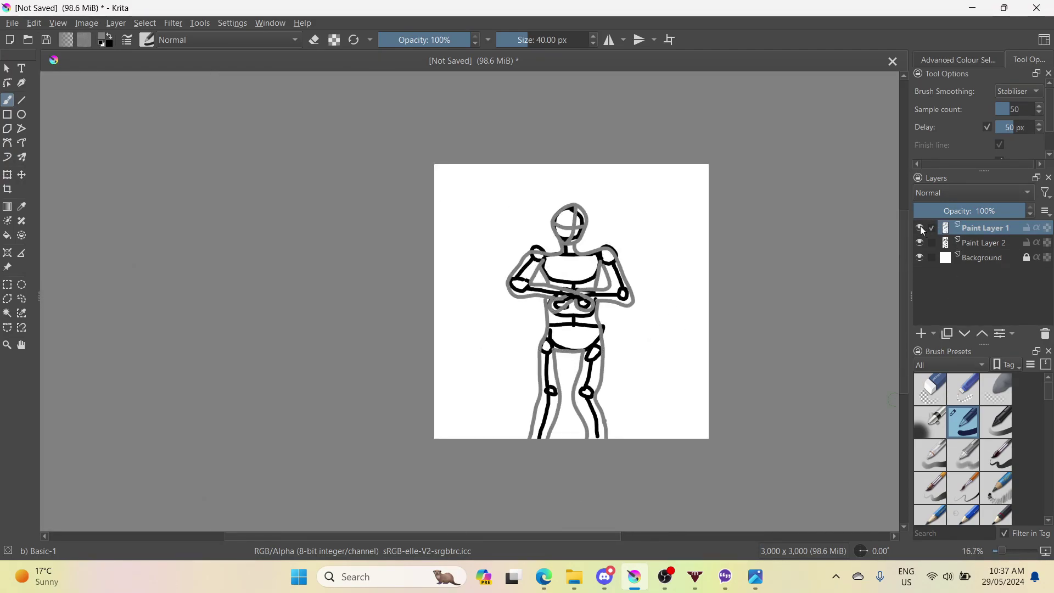
click(922, 243)
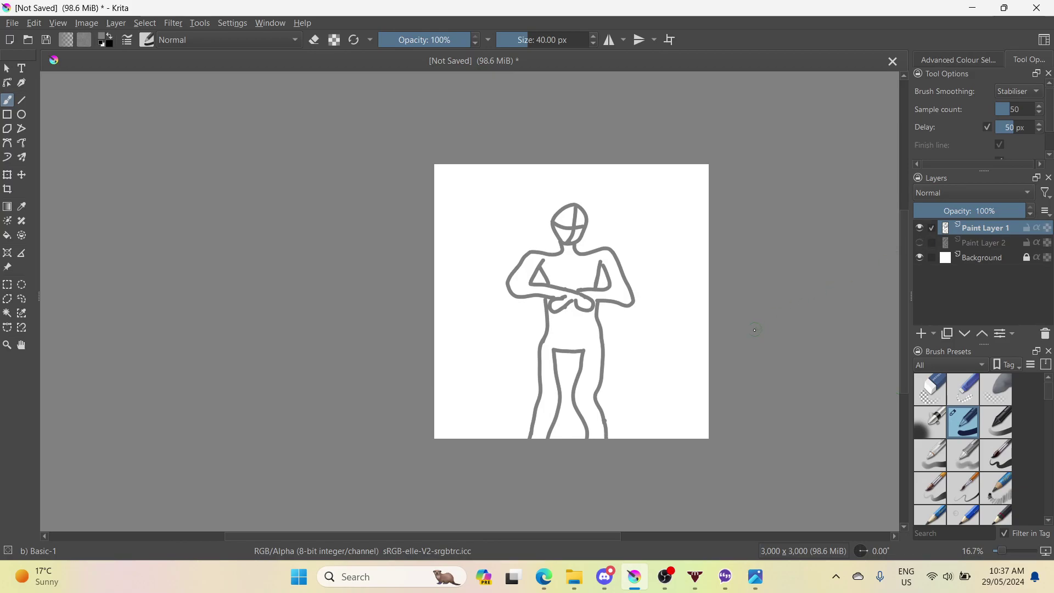
scroll(754, 330, up, 1)
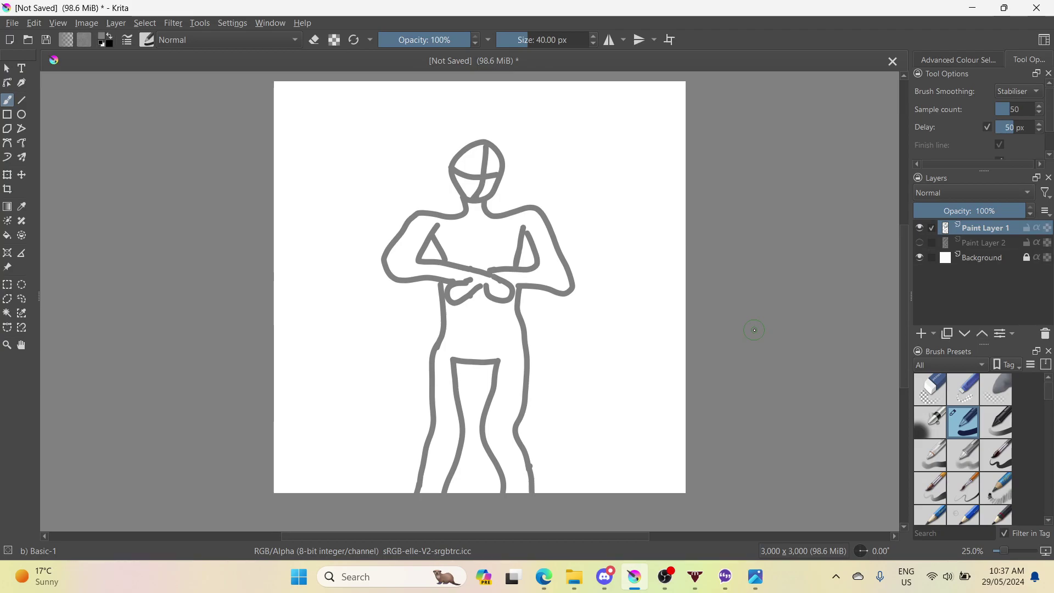
scroll(533, 280, up, 3)
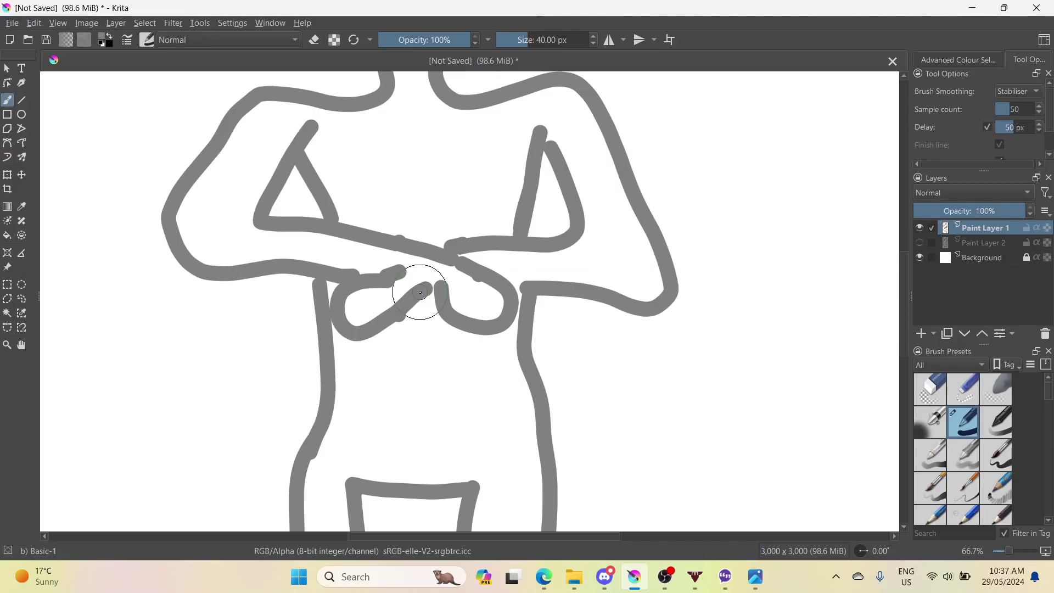
key(ctrl+z)
scroll(631, 323, down, 5)
scroll(639, 351, up, 3)
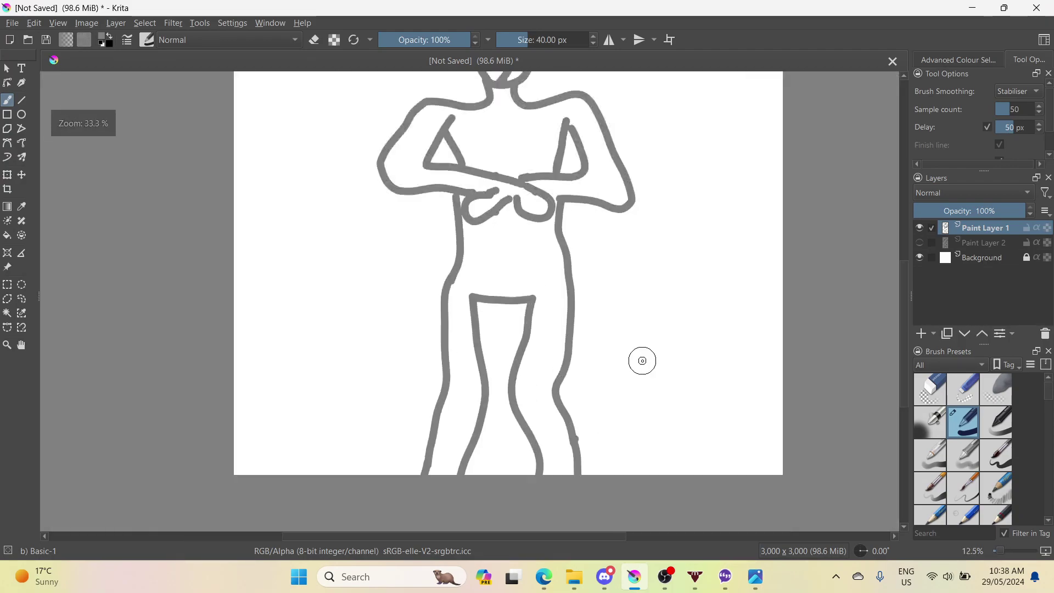
- Make Paint Layer 2 visible again and select Paint Layer 1 for editing
click(971, 243)
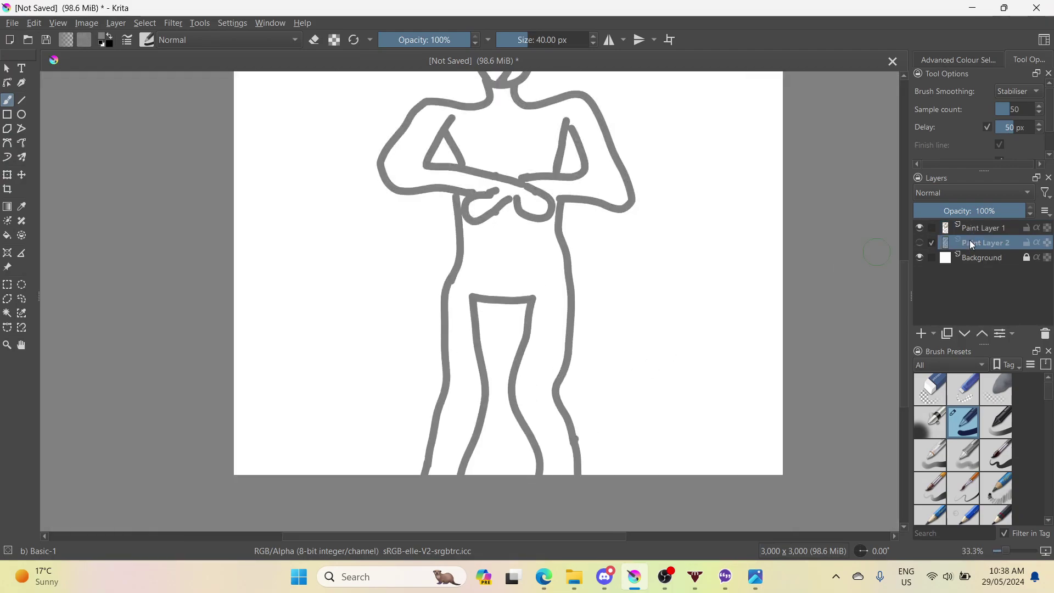
click(922, 242)
click(973, 230)
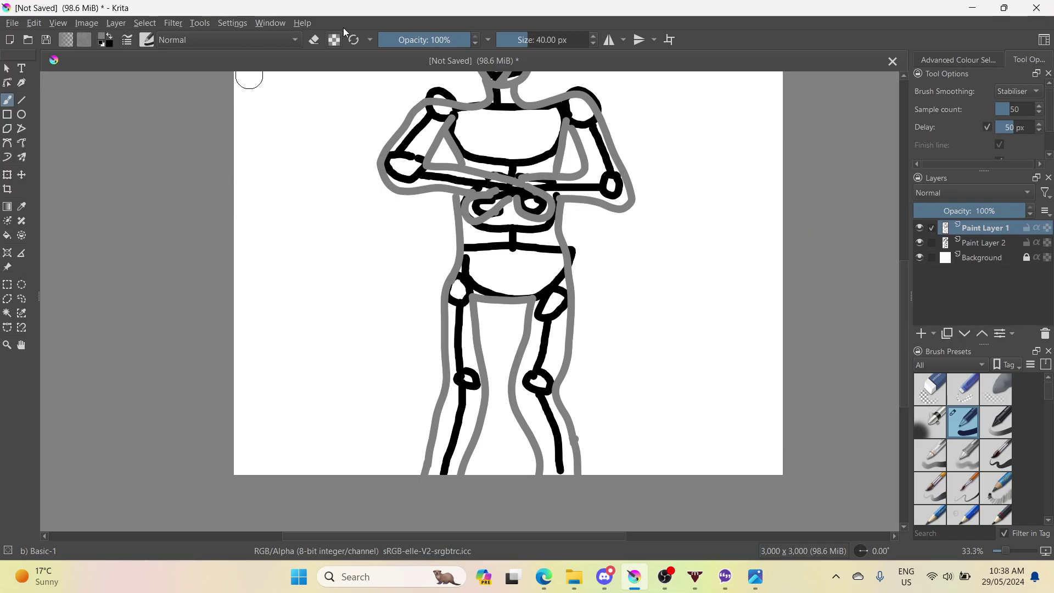
- Set the brush size to 1000 px and erase the entire grey outline from Paint Layer 1
drag(524, 41, 591, 41)
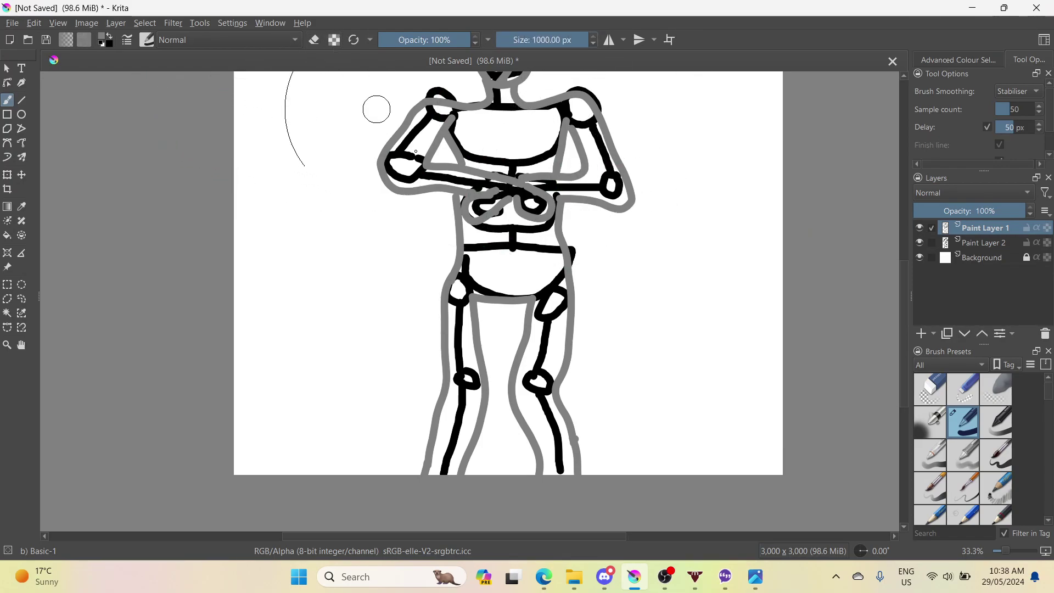
key(e)
mouse_move(546, 181)
mouse_down()
mouse_move(392, 175)
mouse_move(406, 131)
mouse_move(564, 66)
mouse_move(539, 50)
mouse_move(454, 53)
mouse_move(423, 88)
mouse_move(447, 292)
mouse_move(501, 456)
mouse_move(474, 479)
mouse_move(601, 475)
mouse_move(573, 288)
mouse_up()
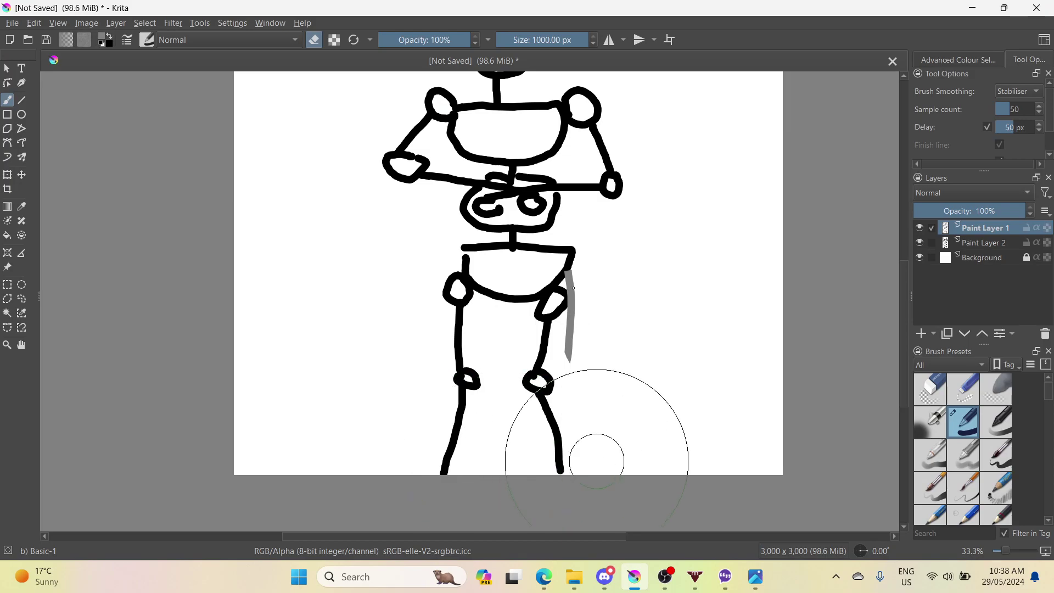
drag(597, 460, 565, 258)
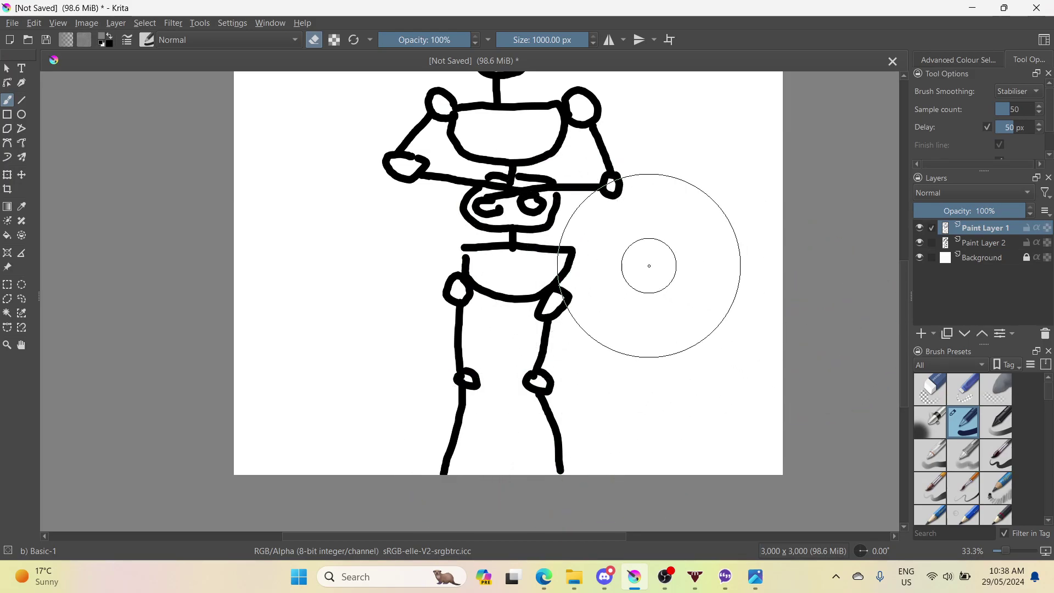
key(e)
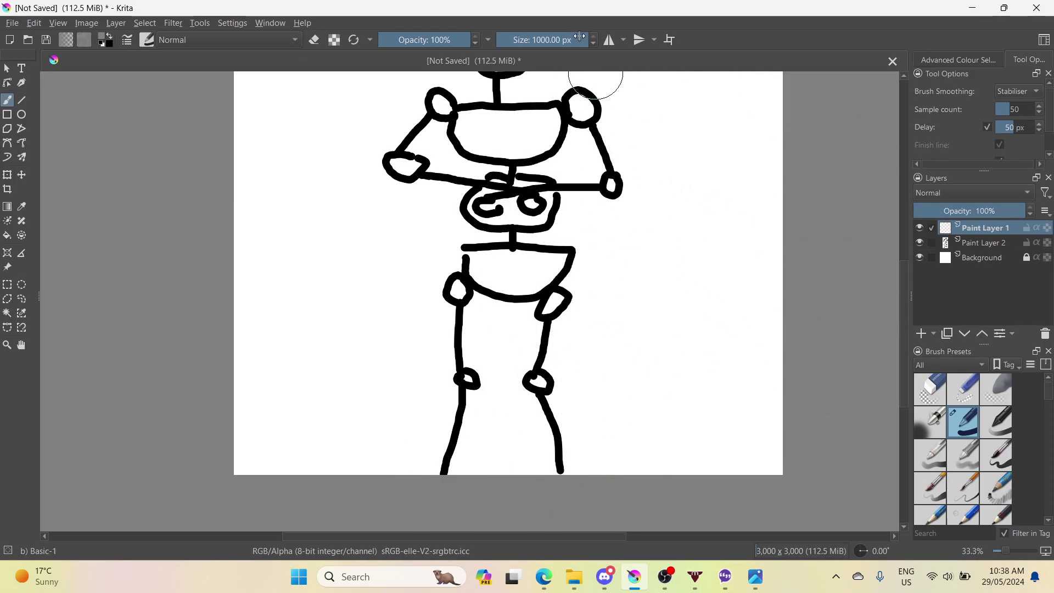
- Set the brush size to 35.10 px and paint a grey outline around the head circle and down both sides of the neck
drag(580, 36, 528, 33)
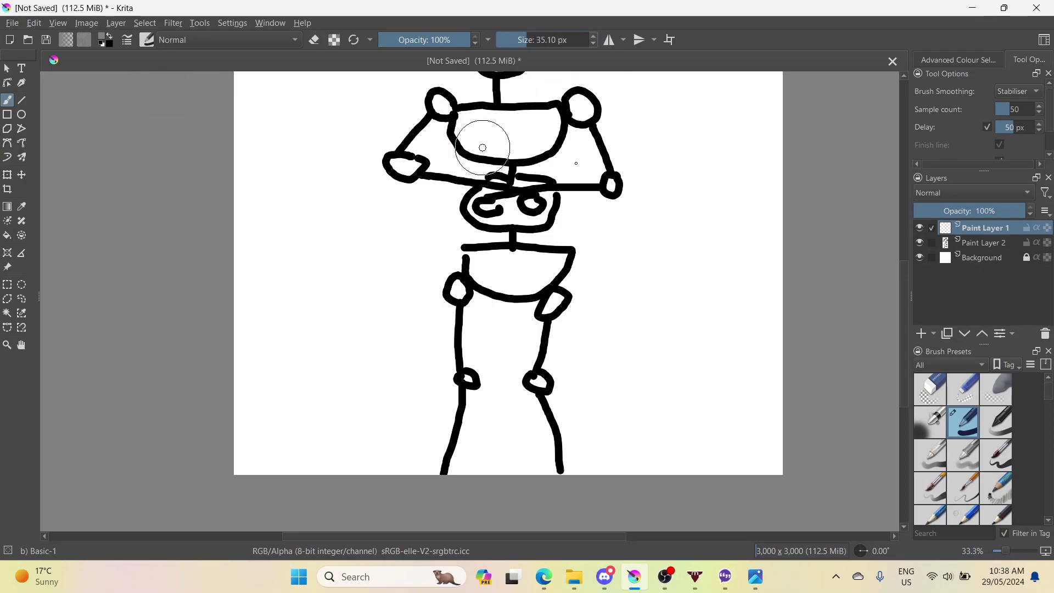
drag(907, 316, 903, 195)
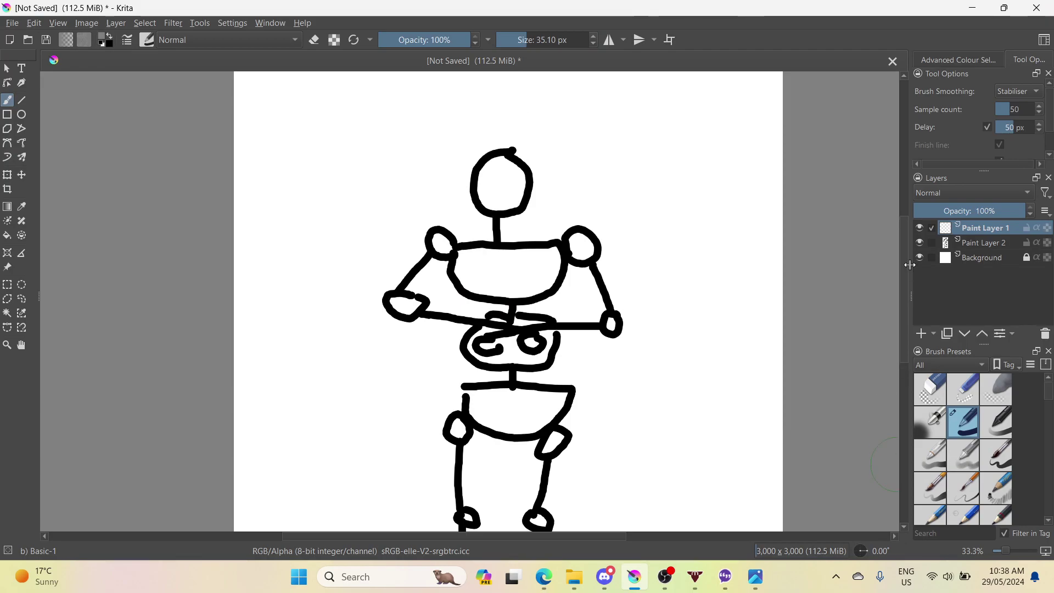
scroll(519, 196, up, 2)
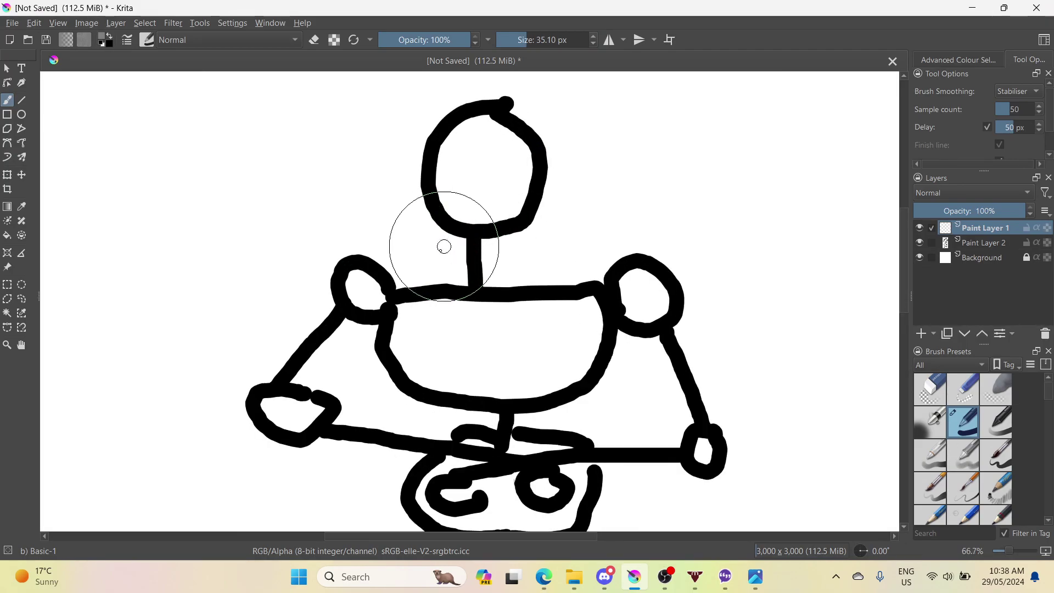
mouse_move(409, 225)
mouse_down()
mouse_move(408, 148)
mouse_move(430, 183)
mouse_up()
key(ctrl+z)
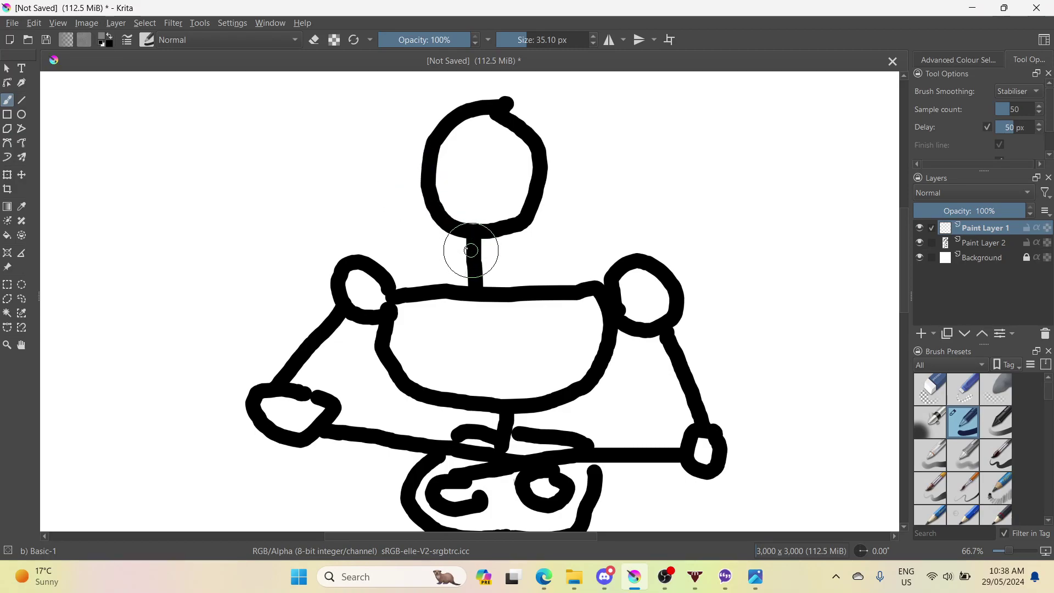
mouse_move(472, 252)
mouse_down()
mouse_move(422, 208)
mouse_move(433, 112)
mouse_move(481, 89)
mouse_move(538, 99)
mouse_move(565, 145)
mouse_move(543, 216)
mouse_move(494, 253)
mouse_move(448, 246)
mouse_move(444, 258)
mouse_move(436, 229)
mouse_up()
drag(451, 264, 440, 281)
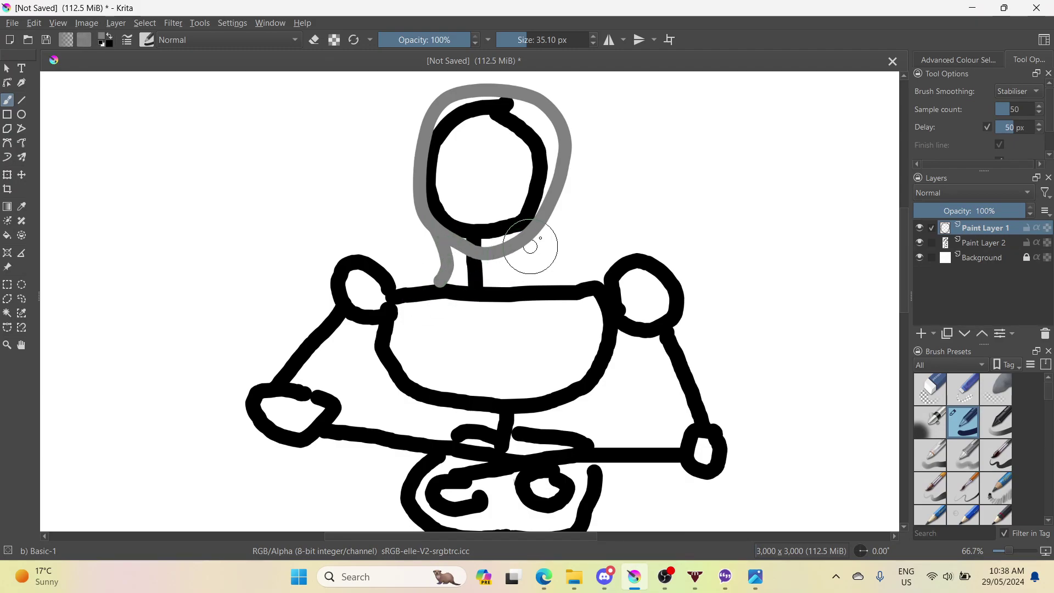
drag(536, 229, 516, 265)
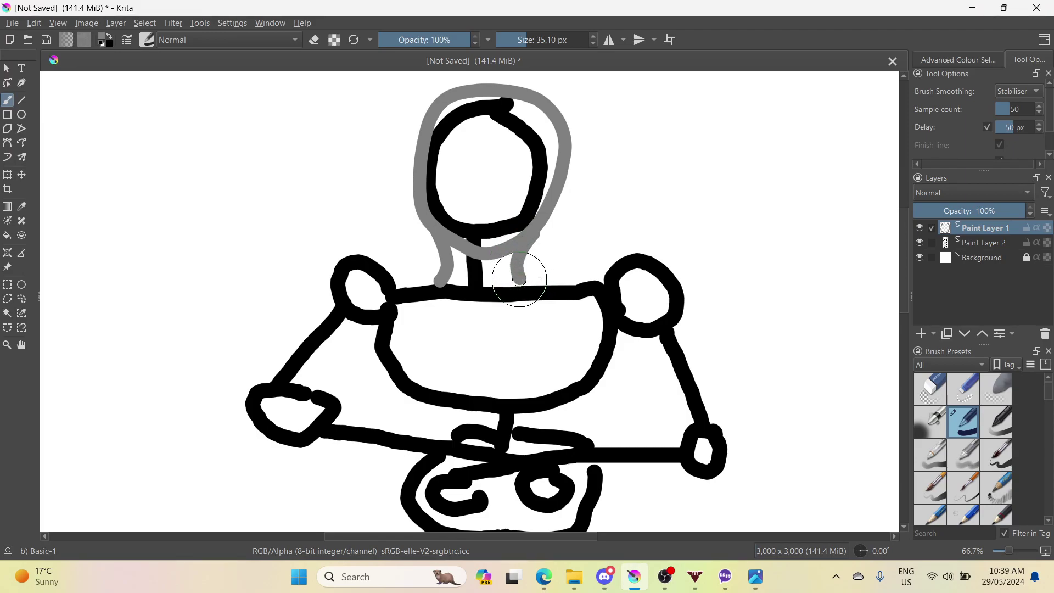
- Paint grey shoulder lines from the neck down both outer arms and around the elbows, continuing under the left-hand forearm to the belly
mouse_move(540, 278)
mouse_down()
mouse_move(683, 283)
mouse_move(733, 429)
mouse_up()
mouse_move(744, 463)
mouse_down()
mouse_move(738, 494)
mouse_move(712, 507)
mouse_move(678, 487)
mouse_up()
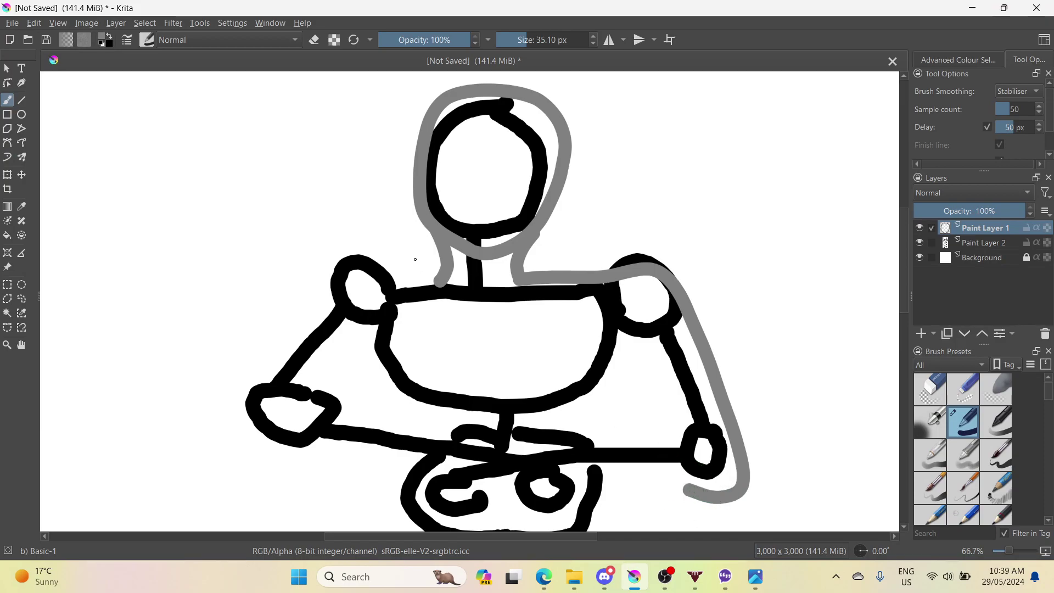
mouse_move(433, 273)
mouse_down()
mouse_move(323, 275)
mouse_move(318, 285)
mouse_move(349, 275)
mouse_move(320, 292)
mouse_move(239, 397)
mouse_move(232, 440)
mouse_move(276, 467)
mouse_move(344, 457)
mouse_move(524, 480)
mouse_up()
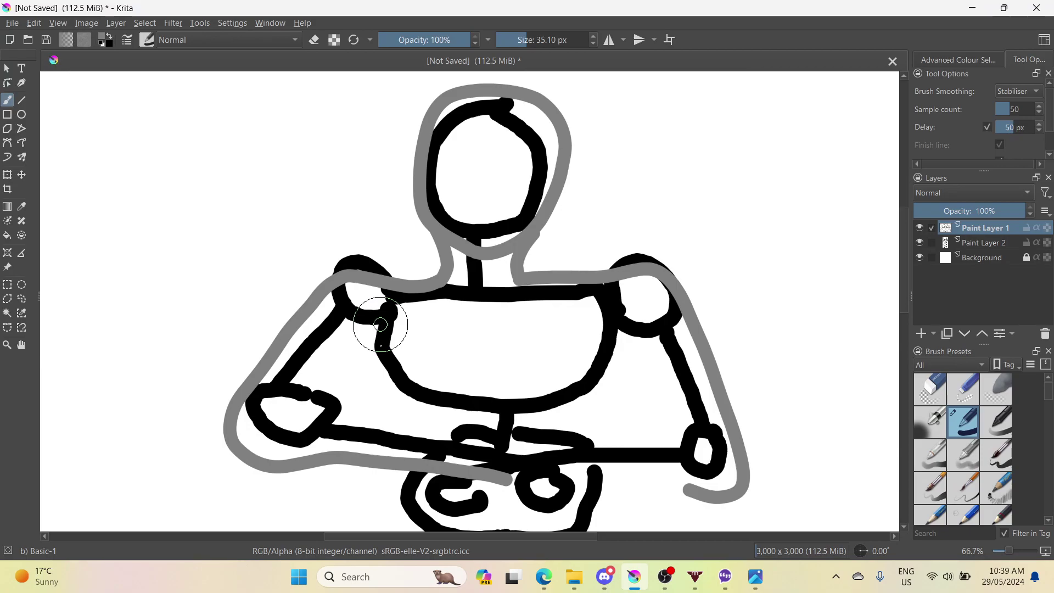
- Paint the left-hand arm's inner grey contour from armpit along the forearm, and close its hand outline around the hand loop
drag(380, 323, 363, 395)
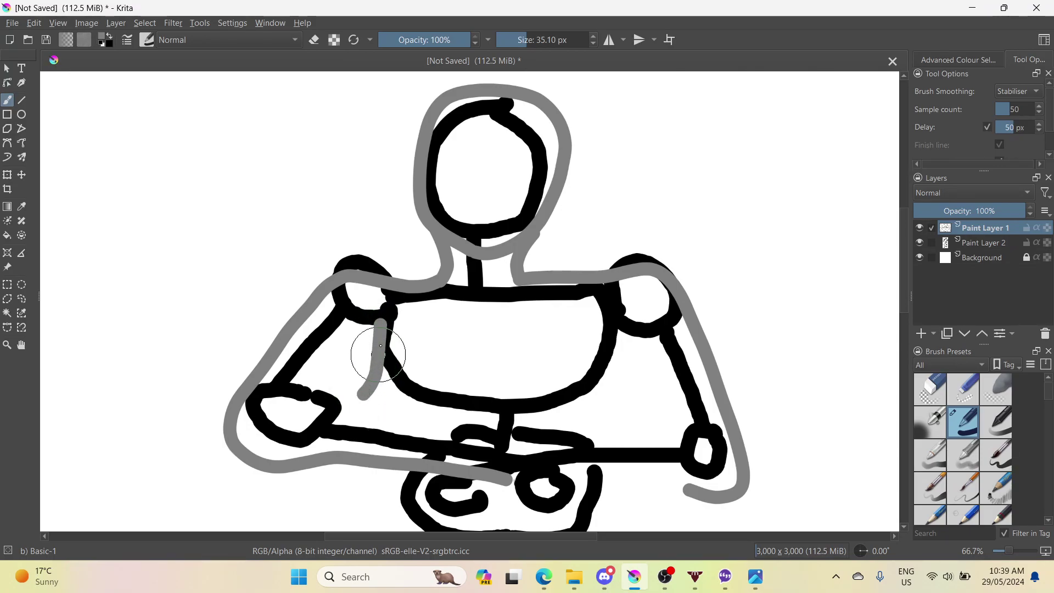
key(ctrl+z)
drag(376, 317, 351, 381)
mouse_move(342, 419)
mouse_down()
mouse_move(352, 433)
mouse_move(454, 418)
mouse_move(524, 451)
mouse_move(515, 477)
mouse_up()
mouse_move(571, 458)
mouse_down()
mouse_move(614, 511)
mouse_move(575, 530)
mouse_up()
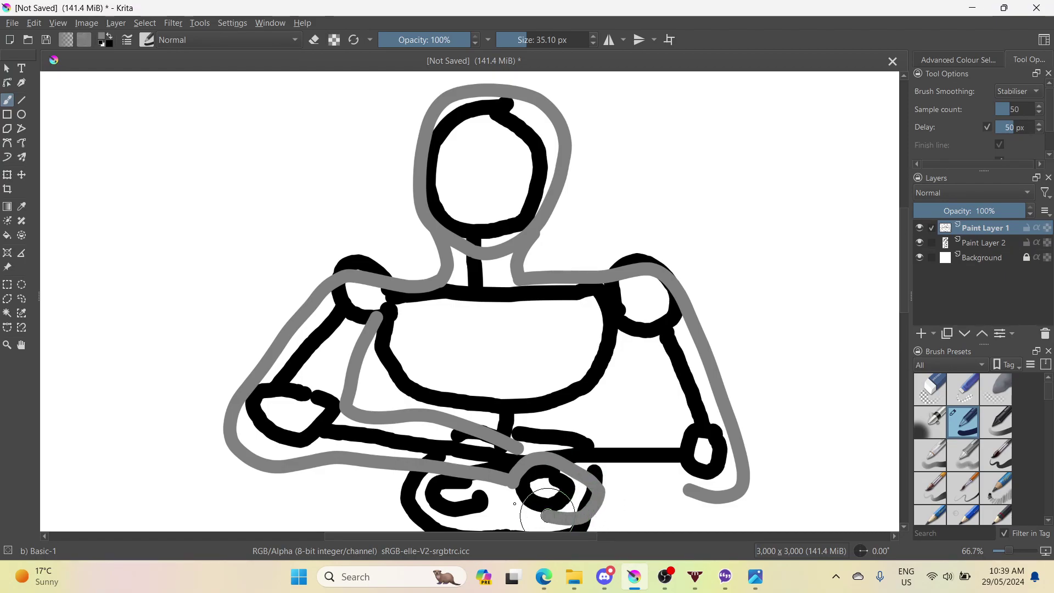
mouse_move(514, 503)
mouse_down()
mouse_move(490, 473)
mouse_move(533, 462)
mouse_move(549, 472)
mouse_up()
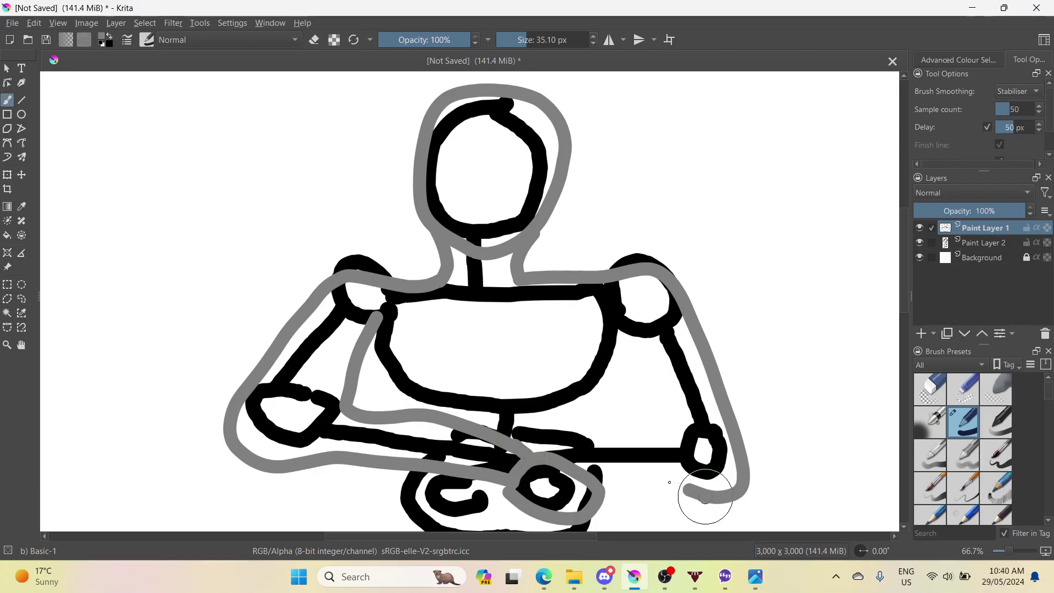
- Paint the right-hand arm's lower forearm line and inner contour in grey, and round off its hand outline below the crossed forearm
drag(669, 482, 584, 468)
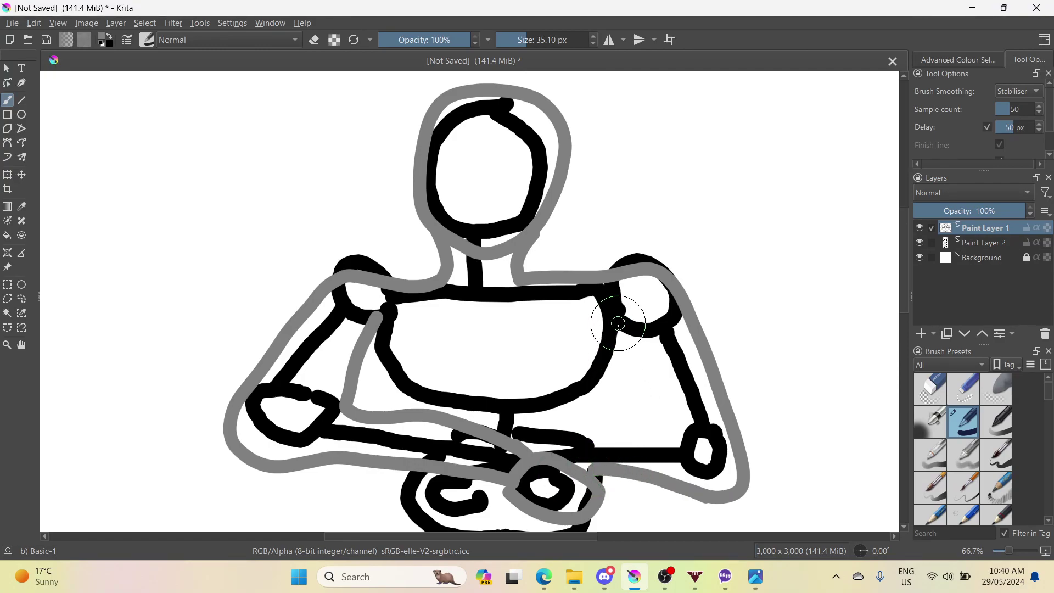
mouse_move(619, 324)
mouse_down()
mouse_move(665, 433)
mouse_move(644, 438)
mouse_move(656, 409)
mouse_move(627, 432)
mouse_move(496, 440)
mouse_up()
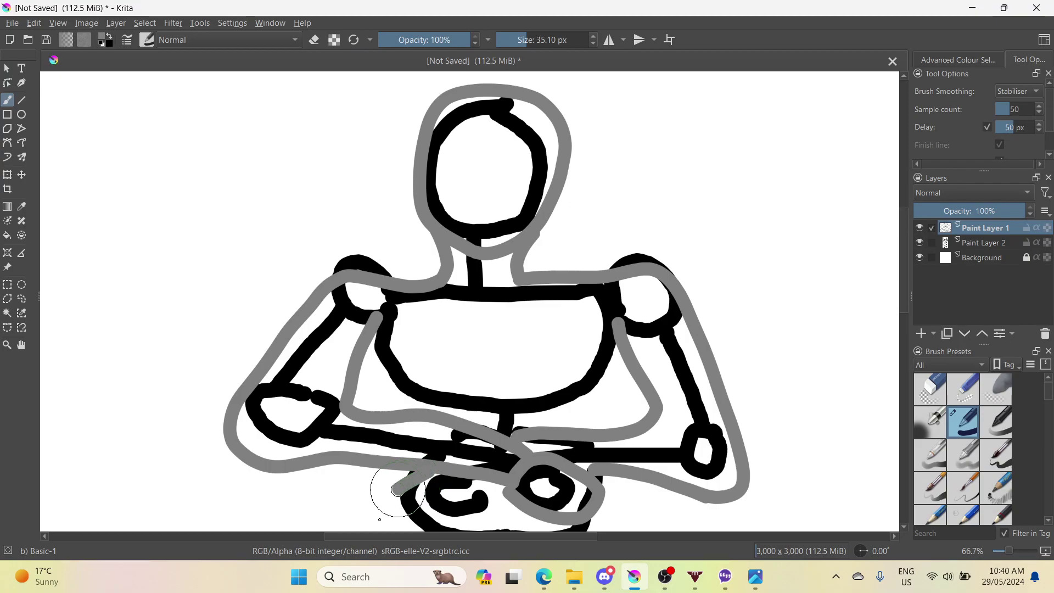
mouse_move(379, 520)
mouse_down()
mouse_move(422, 544)
mouse_move(487, 525)
mouse_up()
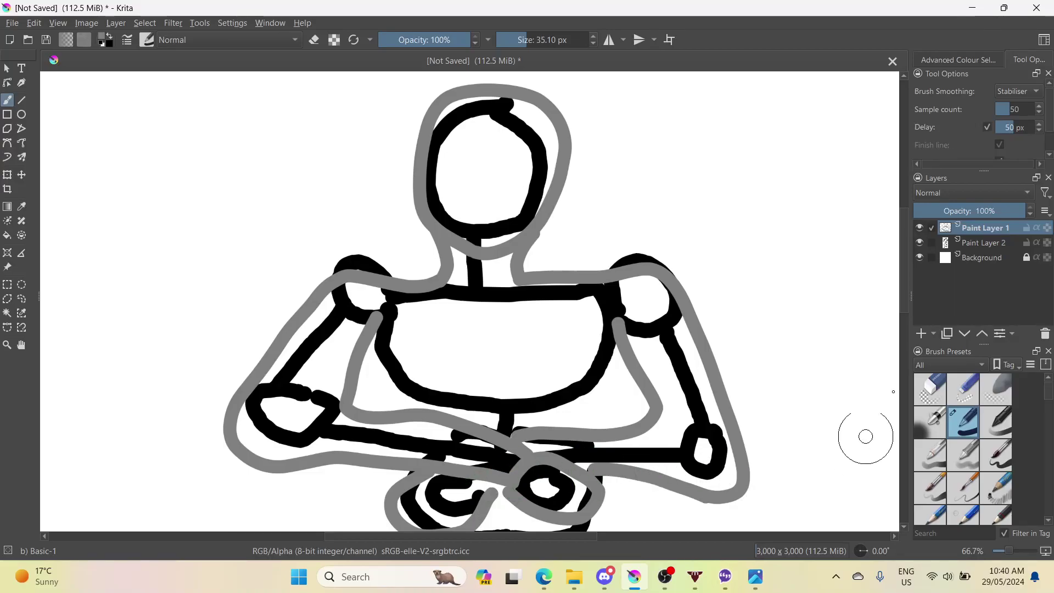
- Paint the torso's right-hand grey contour from the armpit past waist and hip, down the outer leg to the canvas edge
drag(901, 280, 901, 385)
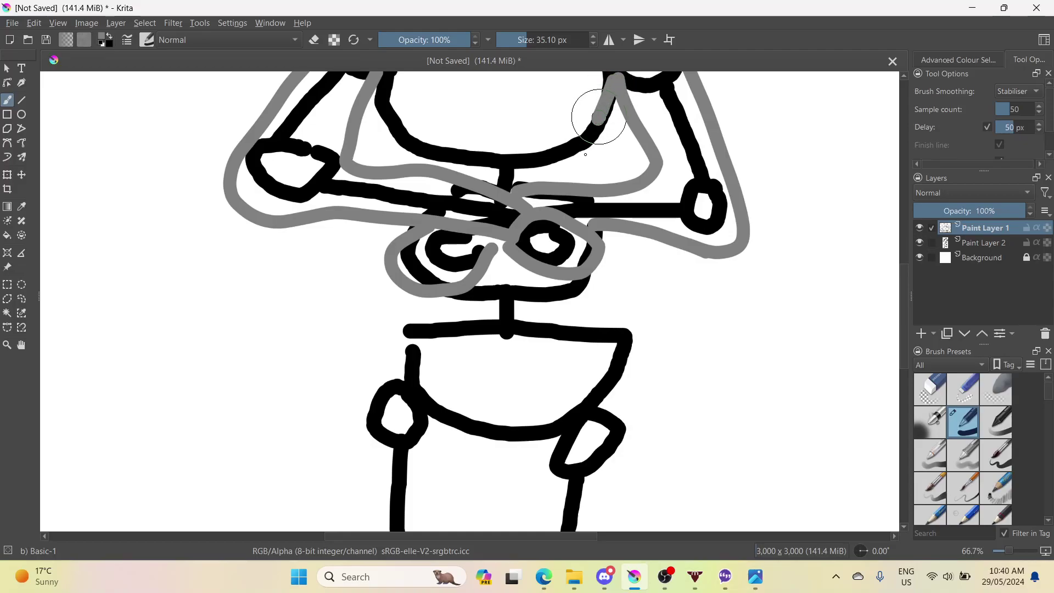
drag(586, 154, 586, 196)
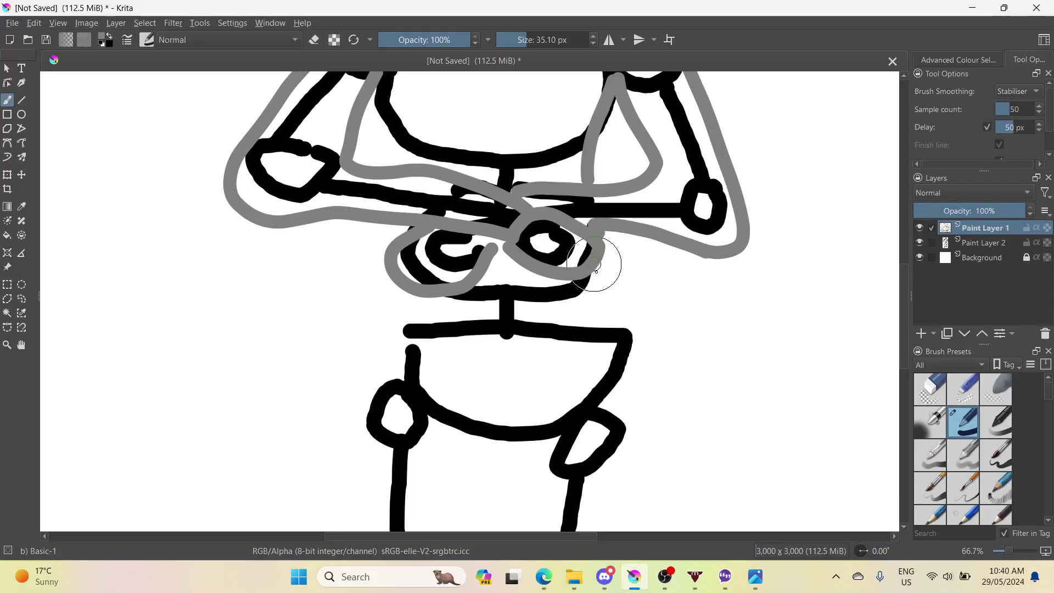
mouse_move(600, 294)
mouse_down()
mouse_move(630, 357)
mouse_move(612, 460)
mouse_up()
scroll(900, 329, down, 10)
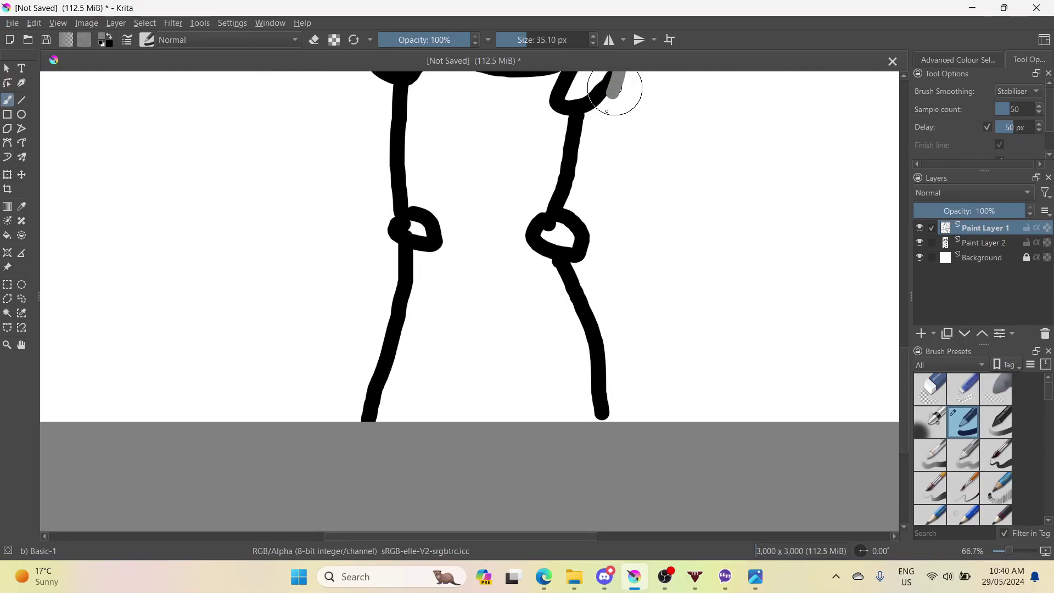
mouse_move(607, 112)
mouse_down()
mouse_move(589, 220)
mouse_move(592, 270)
mouse_move(628, 339)
mouse_move(631, 446)
mouse_up()
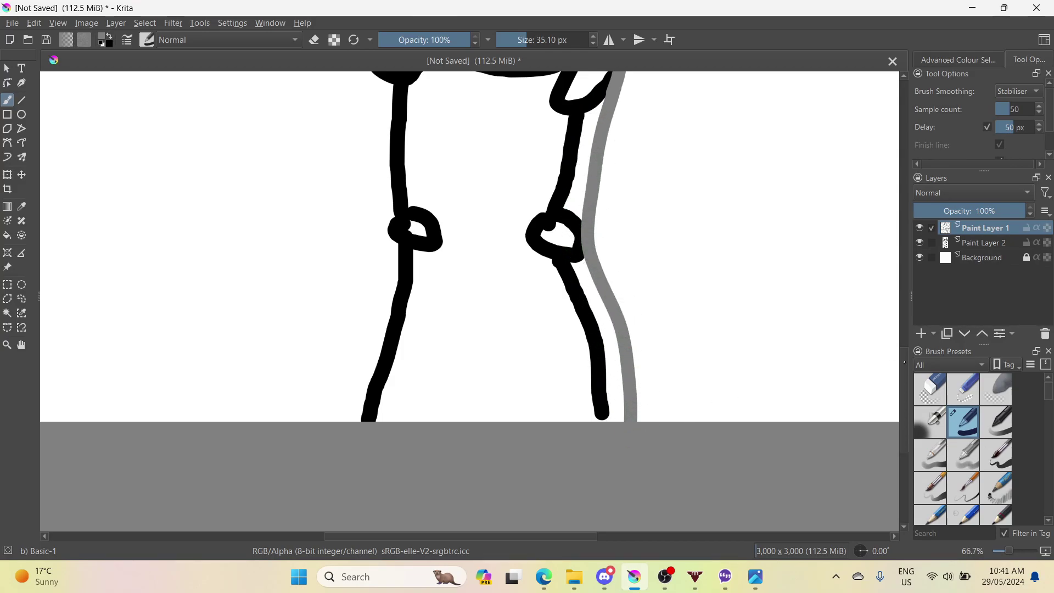
- Paint the torso's left-hand grey contour from the armpit behind the crossed arms, past the waist to just below the hip joint
scroll(890, 351, up, 6)
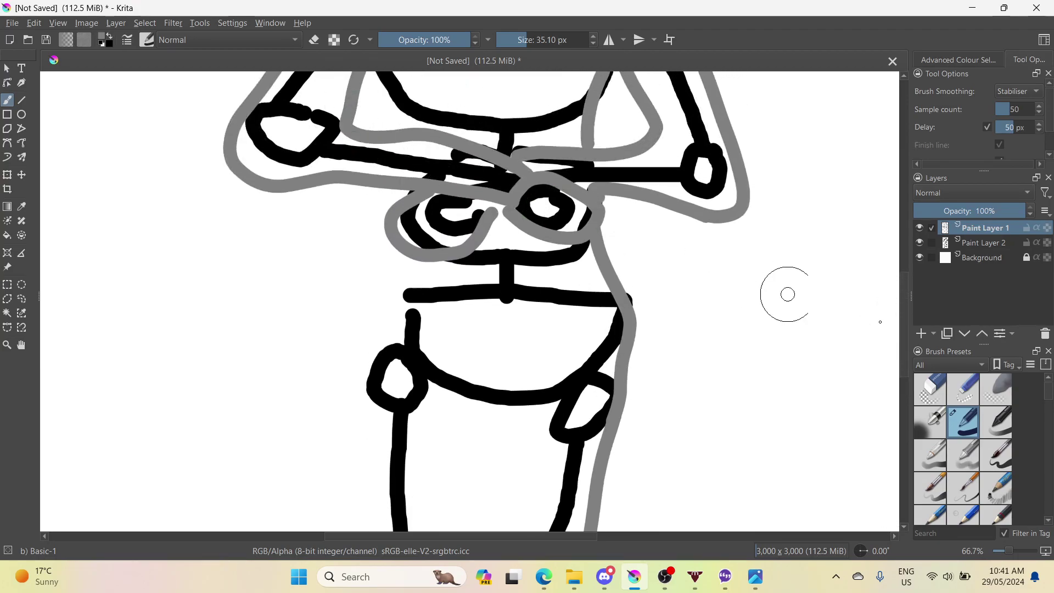
scroll(885, 323, up, 5)
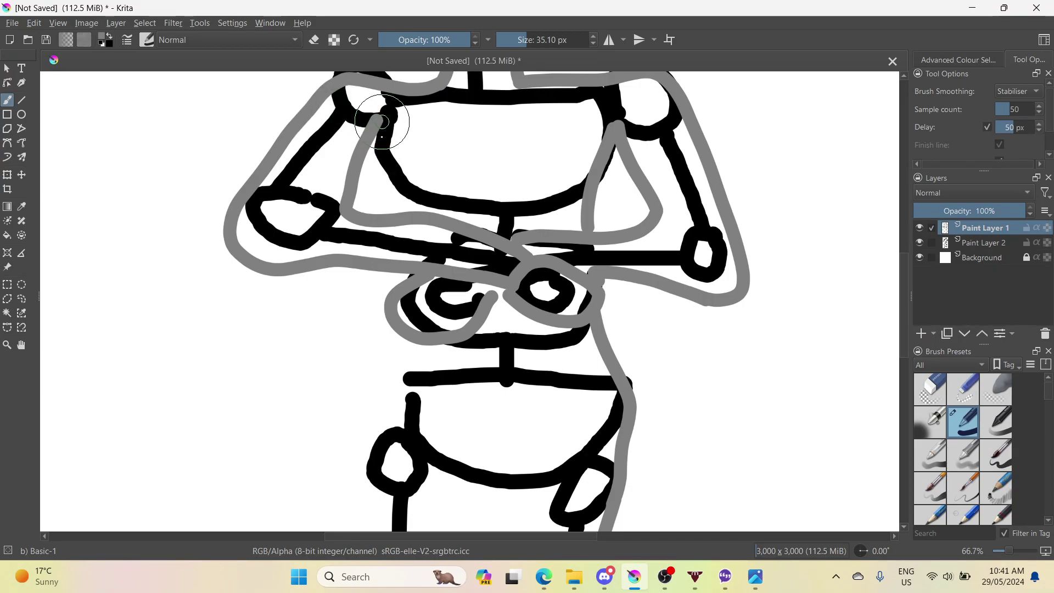
drag(386, 160, 414, 224)
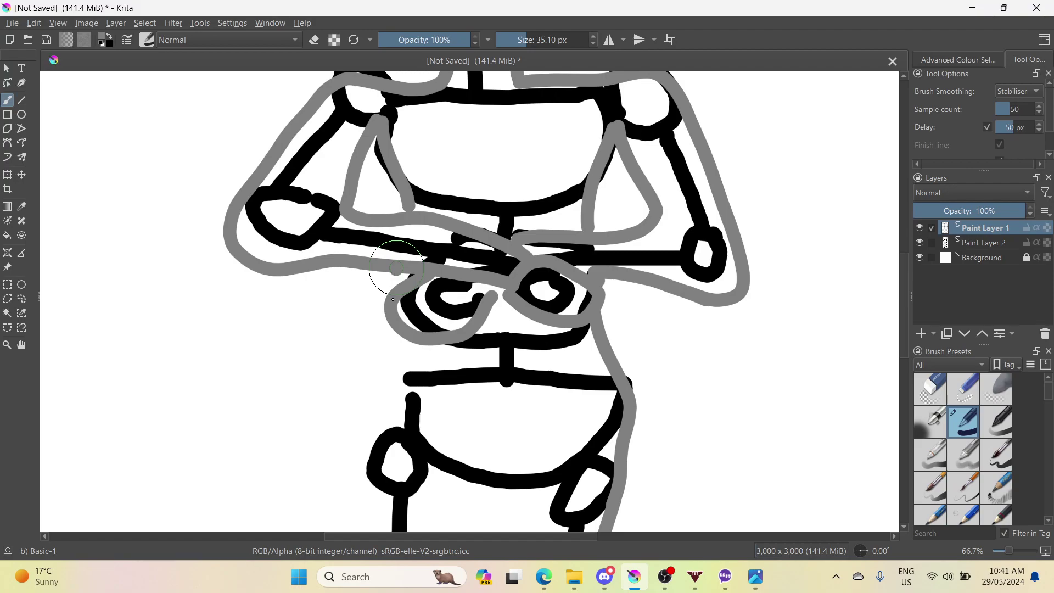
drag(393, 299, 392, 314)
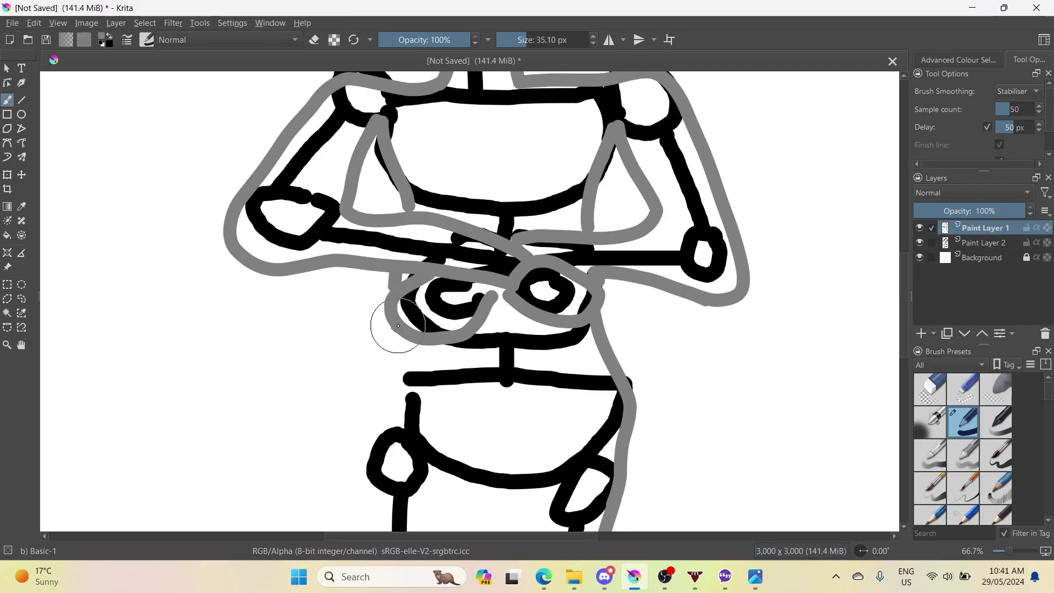
mouse_move(392, 395)
mouse_down()
mouse_move(372, 471)
mouse_move(351, 489)
mouse_move(362, 536)
mouse_up()
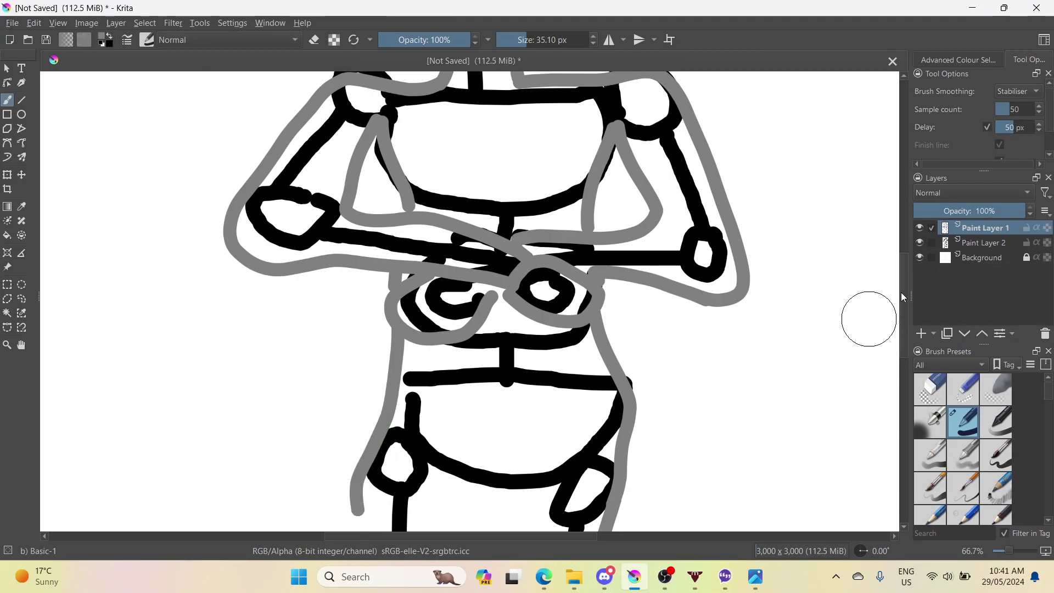
- Paint the left-hand leg's outer grey contour from below the hip joint past the knee to the canvas's lower edge
scroll(904, 297, down, 5)
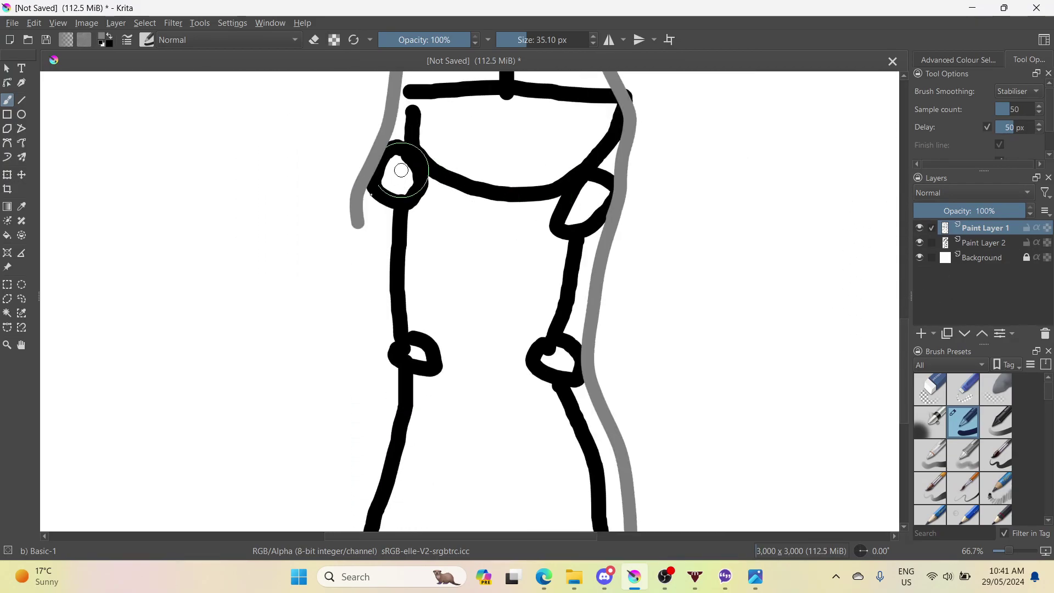
drag(360, 259, 361, 266)
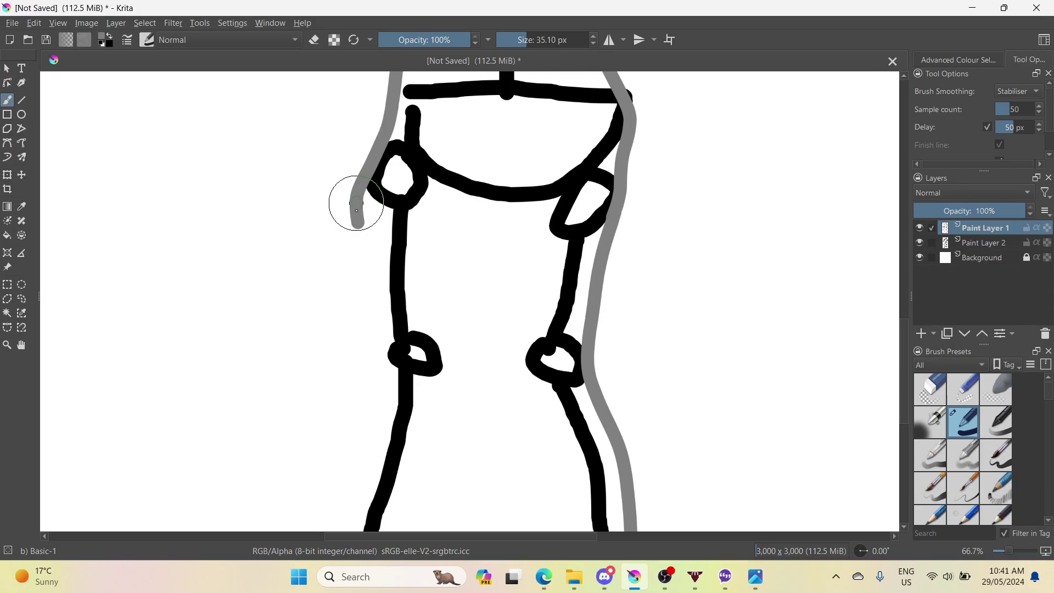
mouse_move(363, 257)
mouse_down()
mouse_move(371, 378)
mouse_move(310, 553)
mouse_up()
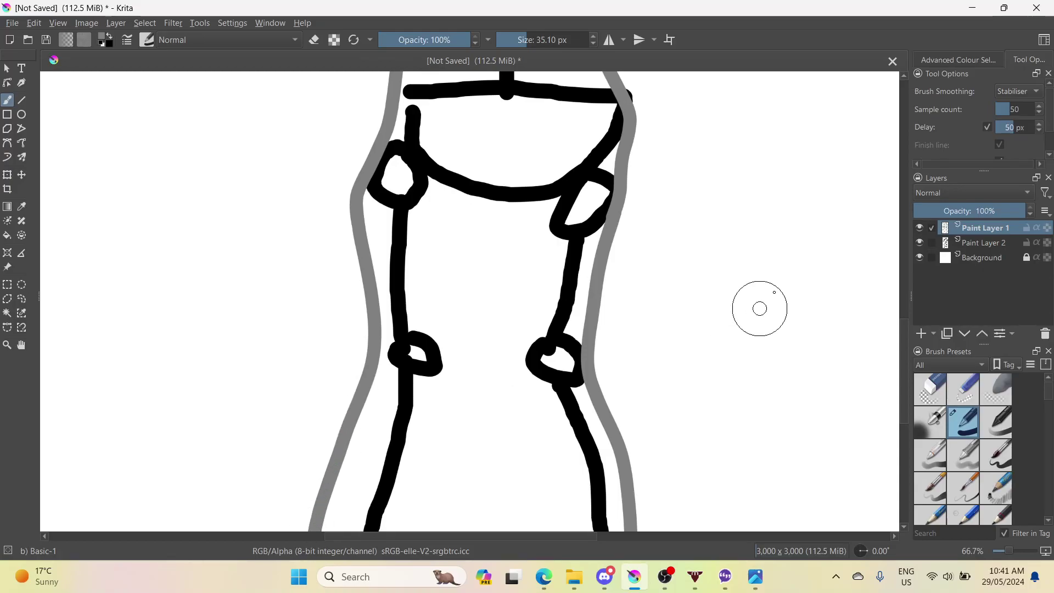
- Paint the left-hand leg's inner grey contour from just below the pelvis past the knee to the canvas's lower edge
scroll(875, 280, down, 5)
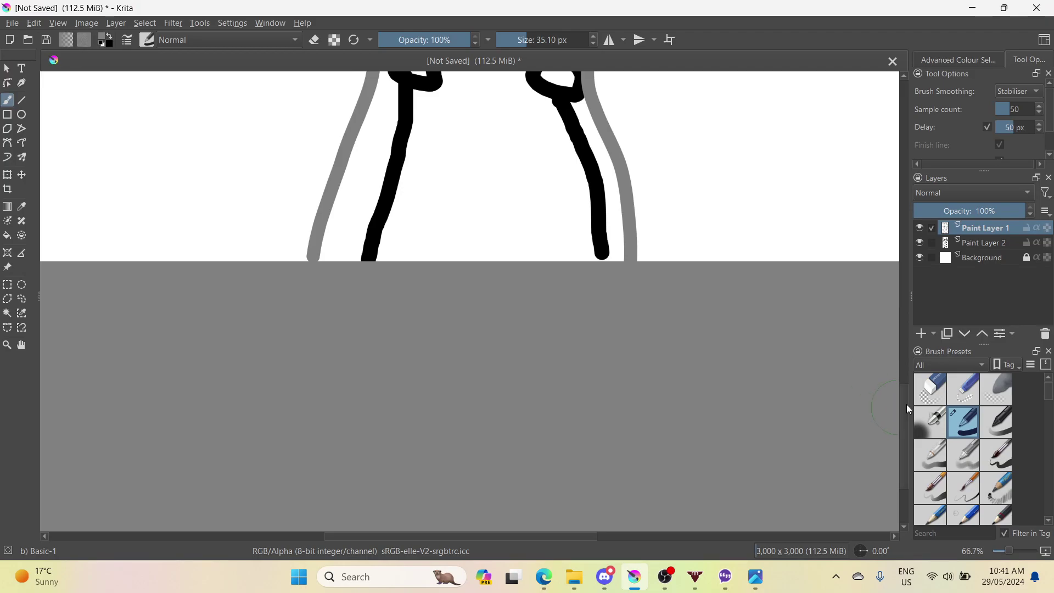
drag(907, 408, 913, 337)
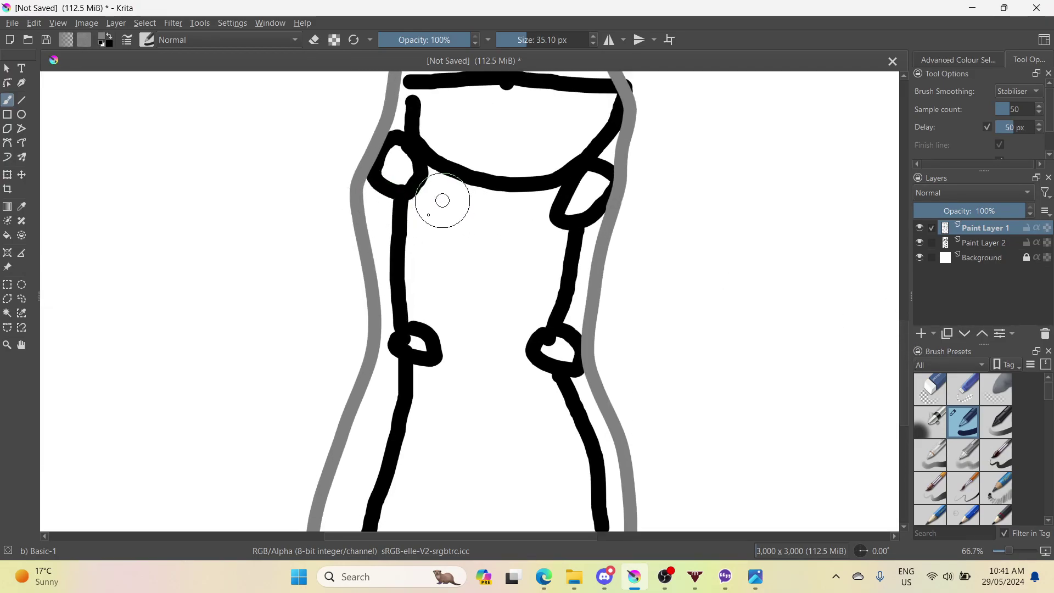
mouse_move(443, 199)
mouse_down()
mouse_move(433, 264)
mouse_move(461, 352)
mouse_move(458, 385)
mouse_move(408, 566)
mouse_up()
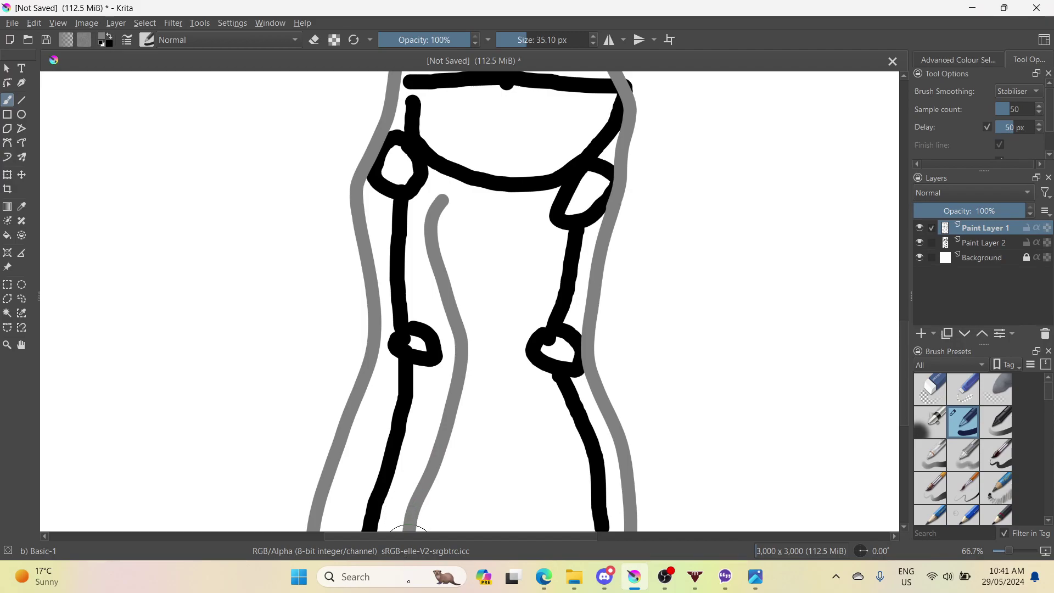
- Paint the grey crotch line below the pelvis and continue it down the right-hand leg's inner contour to the canvas's lower edge
scroll(892, 336, down, 4)
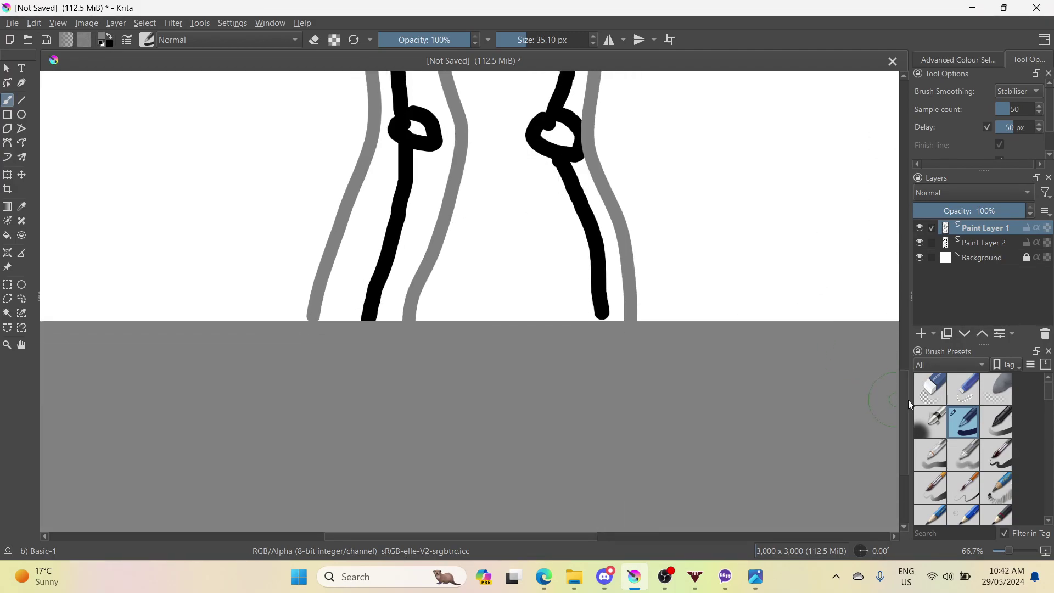
drag(908, 397, 911, 358)
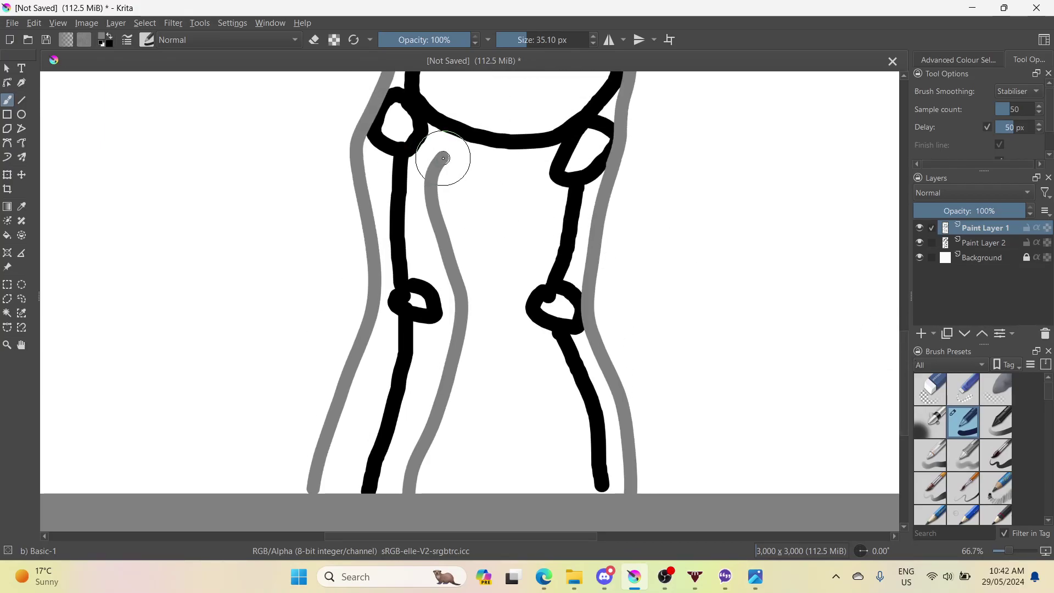
drag(470, 168, 555, 170)
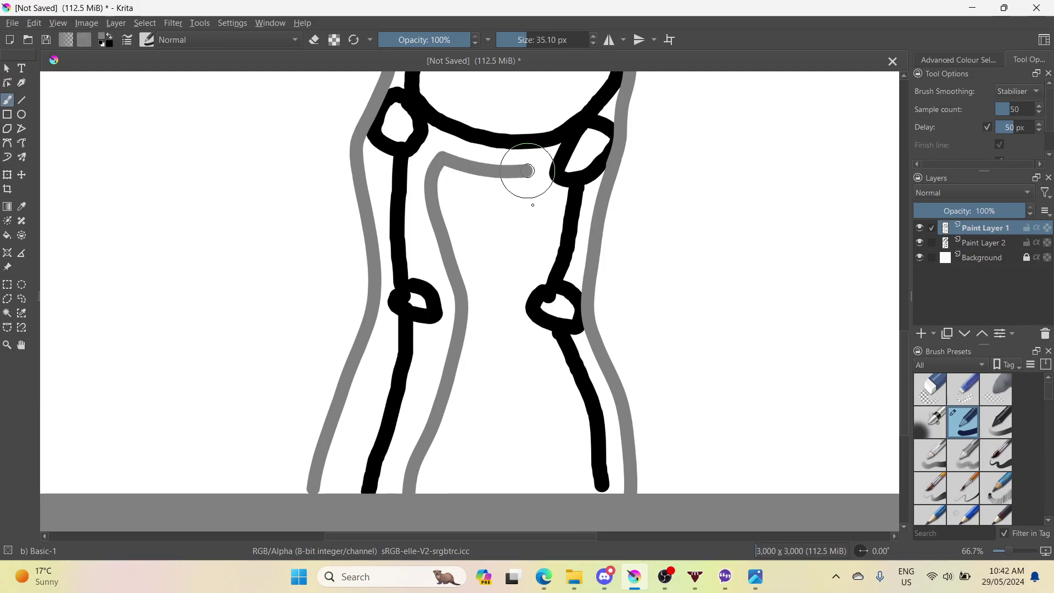
mouse_move(532, 204)
mouse_down()
mouse_move(515, 310)
mouse_move(542, 425)
mouse_move(537, 497)
mouse_up()
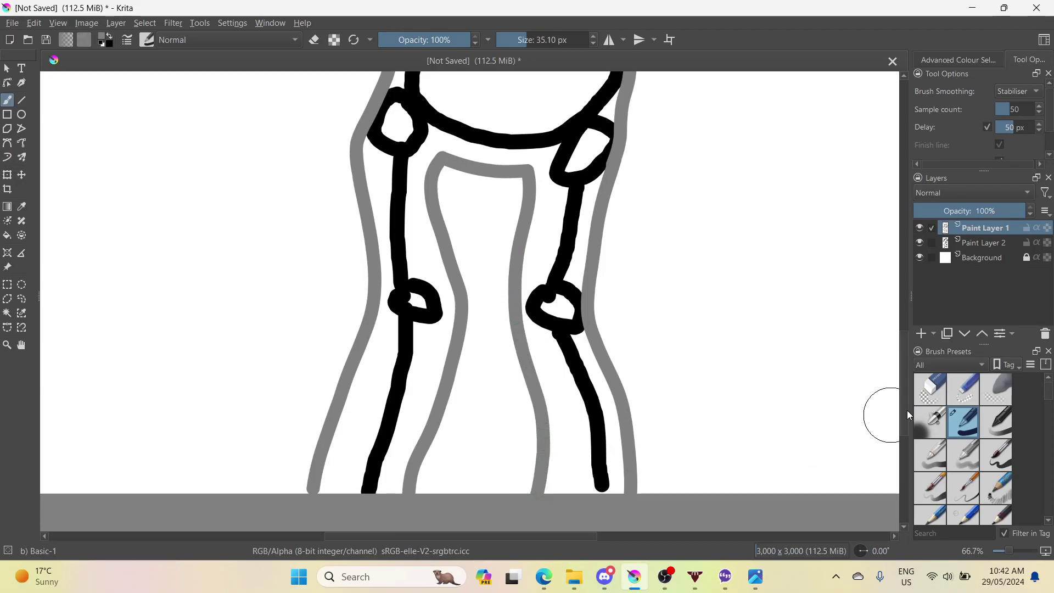
- Hide Paint Layer 2 and review the full grey body outline without the black construction figure
drag(906, 410, 921, 258)
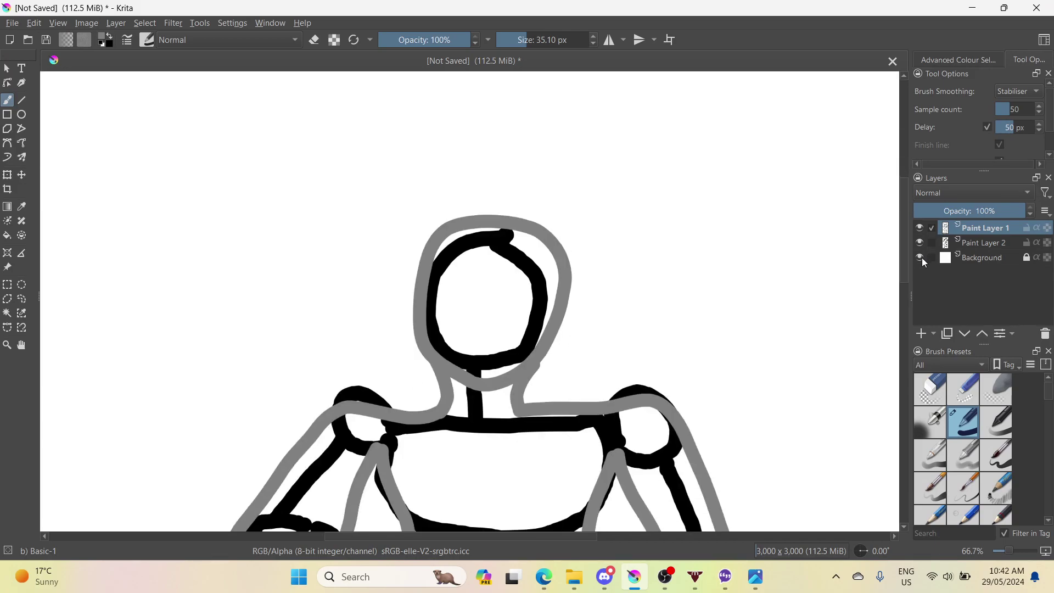
scroll(542, 463, down, 2)
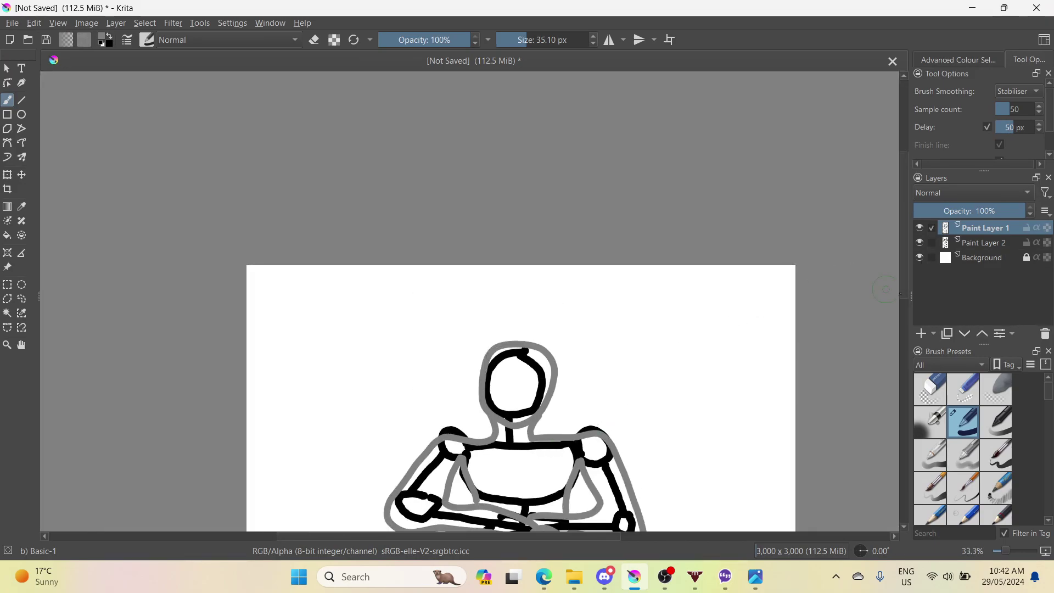
drag(902, 285, 892, 373)
click(921, 245)
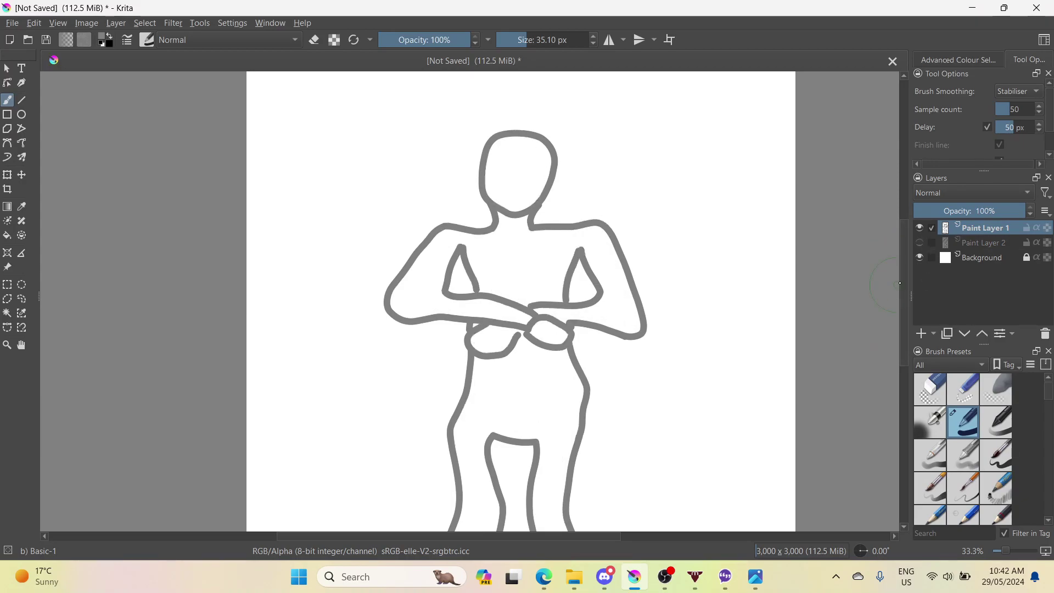
scroll(898, 296, down, 3)
scroll(894, 300, up, 2)
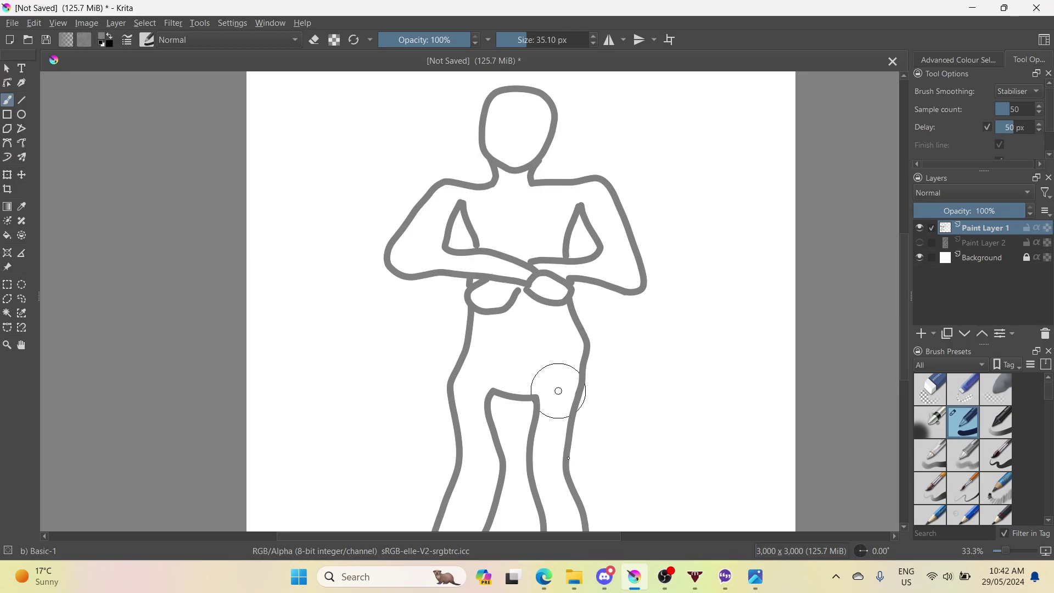
- Switch to the Twitch art lesson in the browser, check the stream and the OBS window, and return to Krita
click(542, 577)
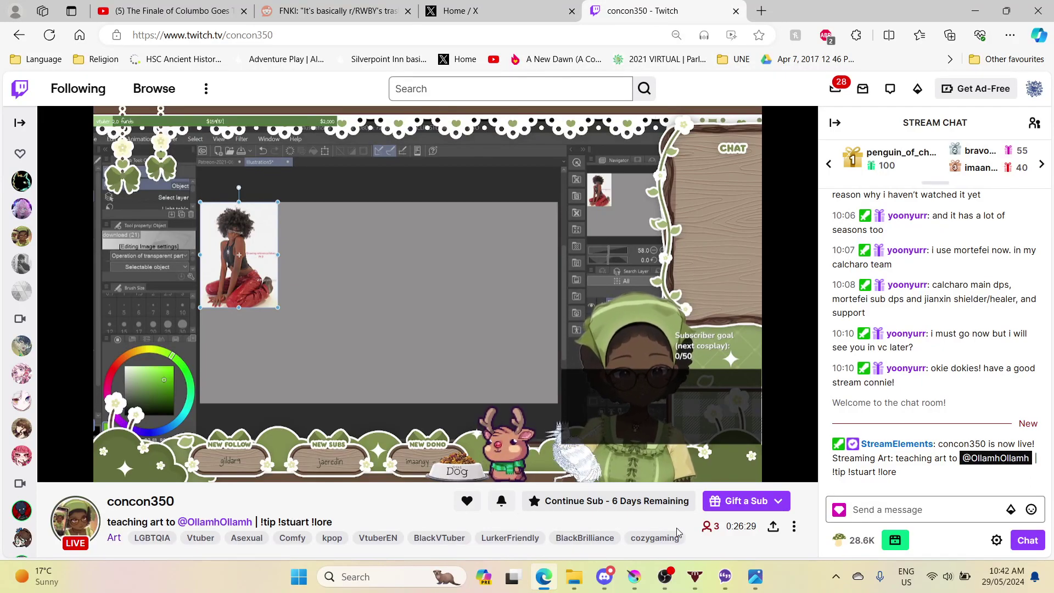
mouse_move(659, 575)
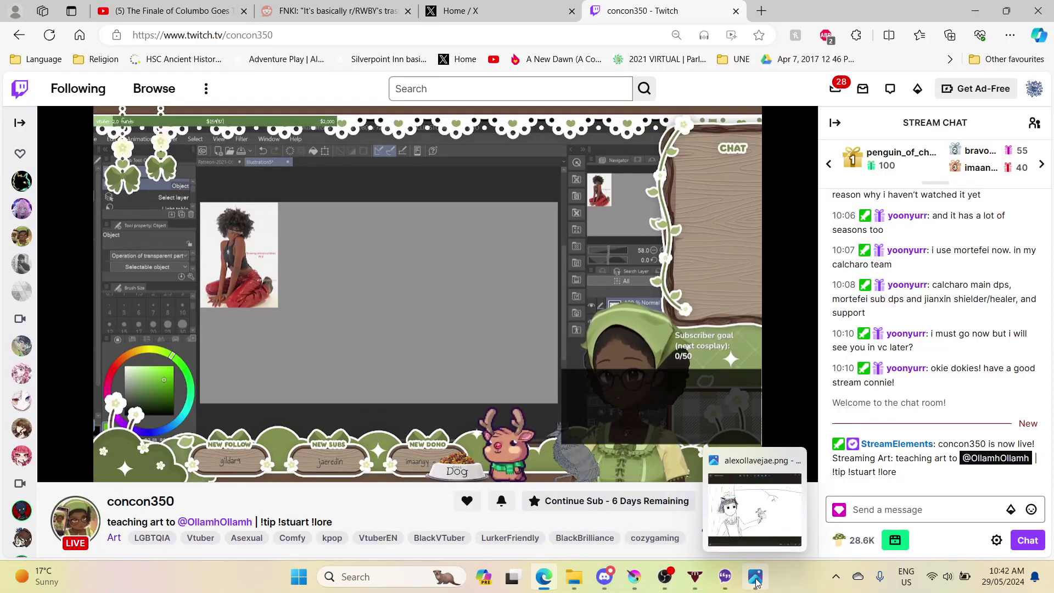
mouse_move(592, 585)
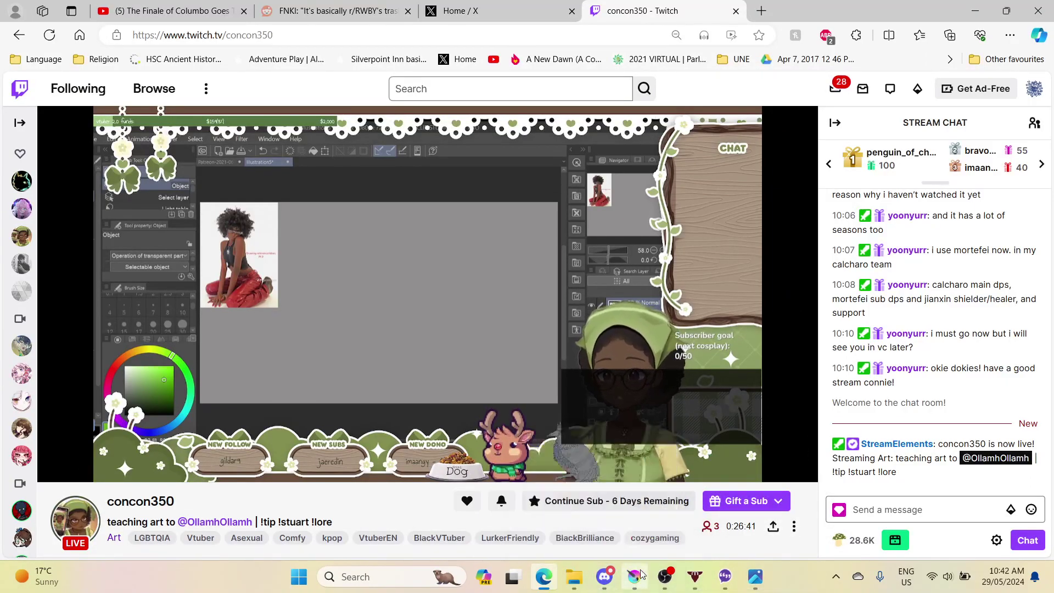
click(663, 576)
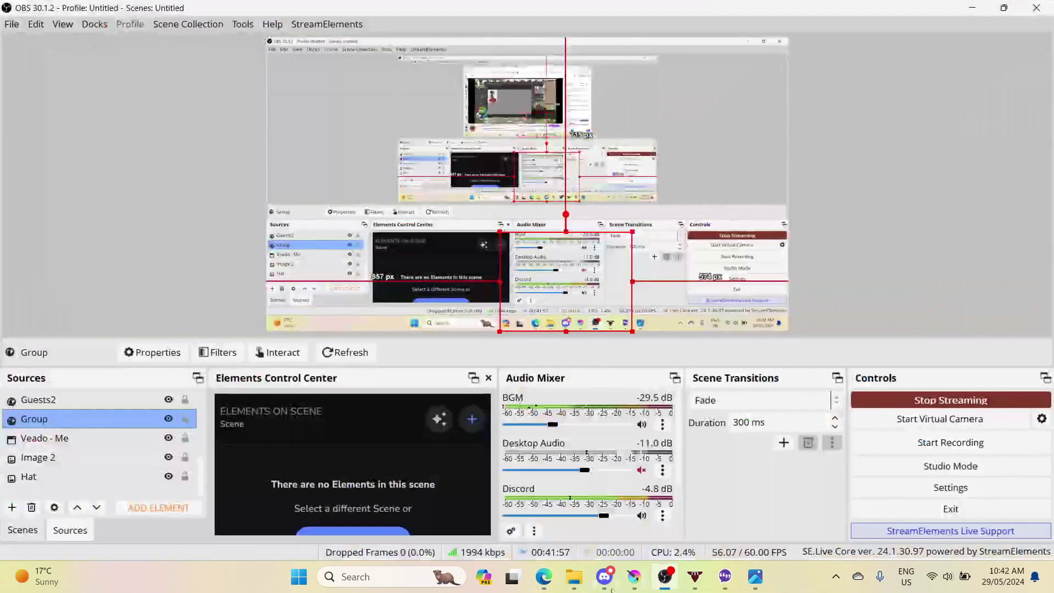
click(605, 576)
click(634, 576)
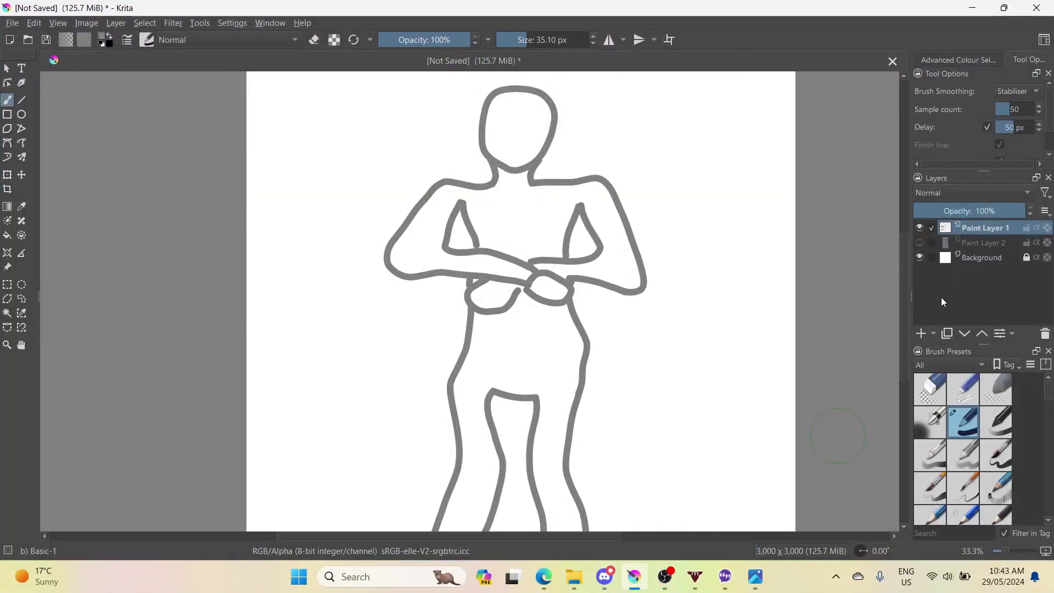
- Add a new paint layer above Paint Layer 1 and hide Paint Layer 1 to get a blank canvas
click(921, 335)
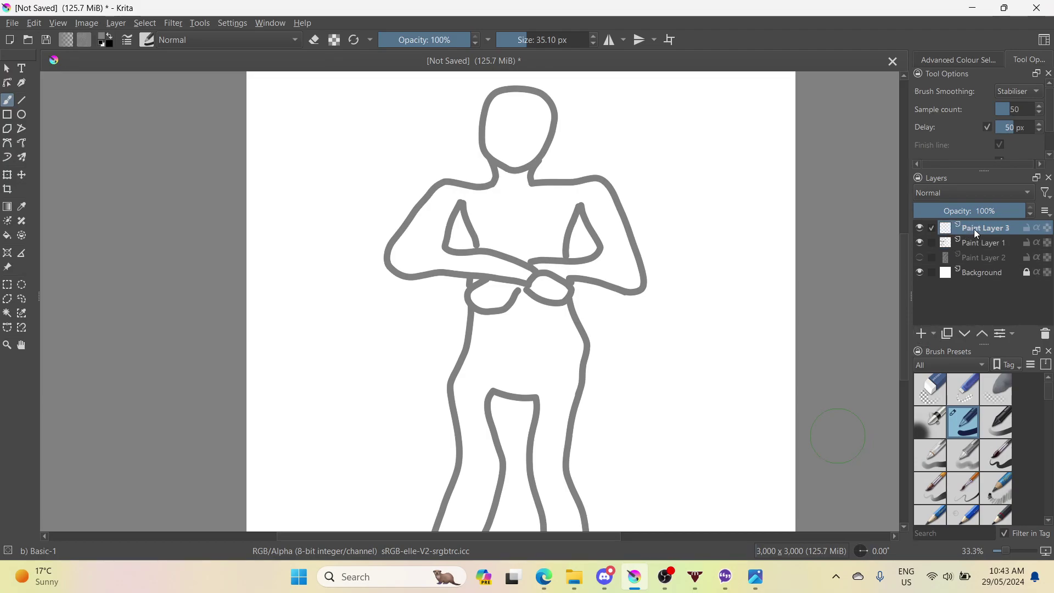
click(922, 244)
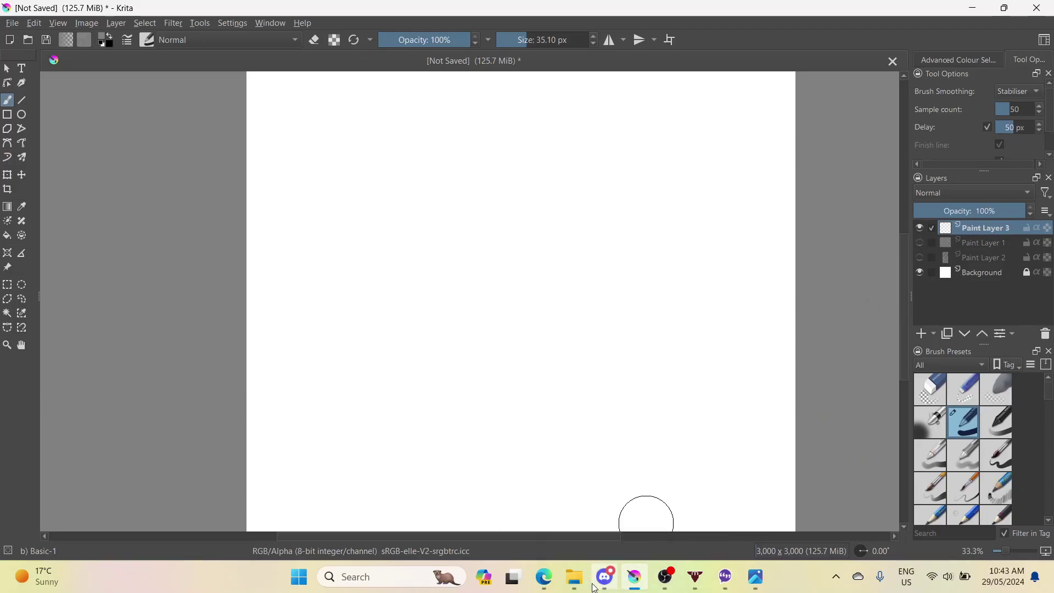
- Switch to File Explorer and go up from the Mine folder to the Stream folder in Pictures
mouse_move(575, 582)
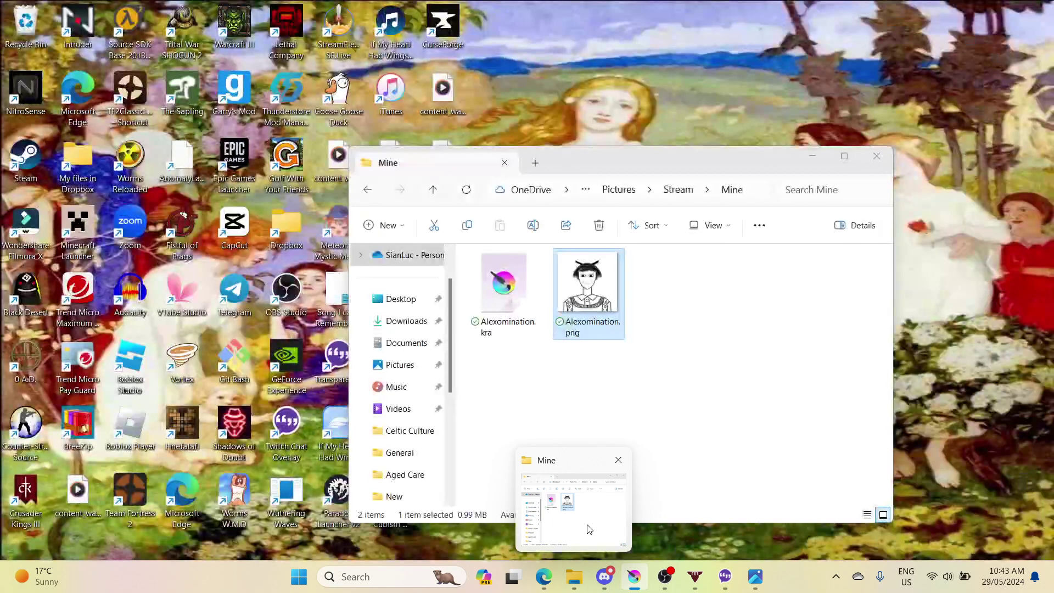
click(587, 524)
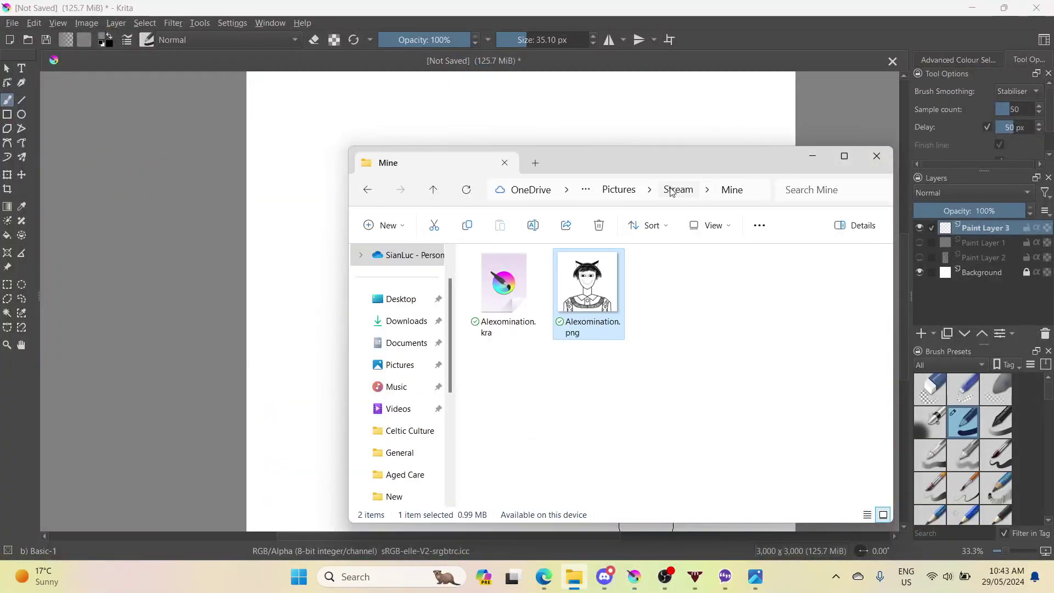
click(671, 191)
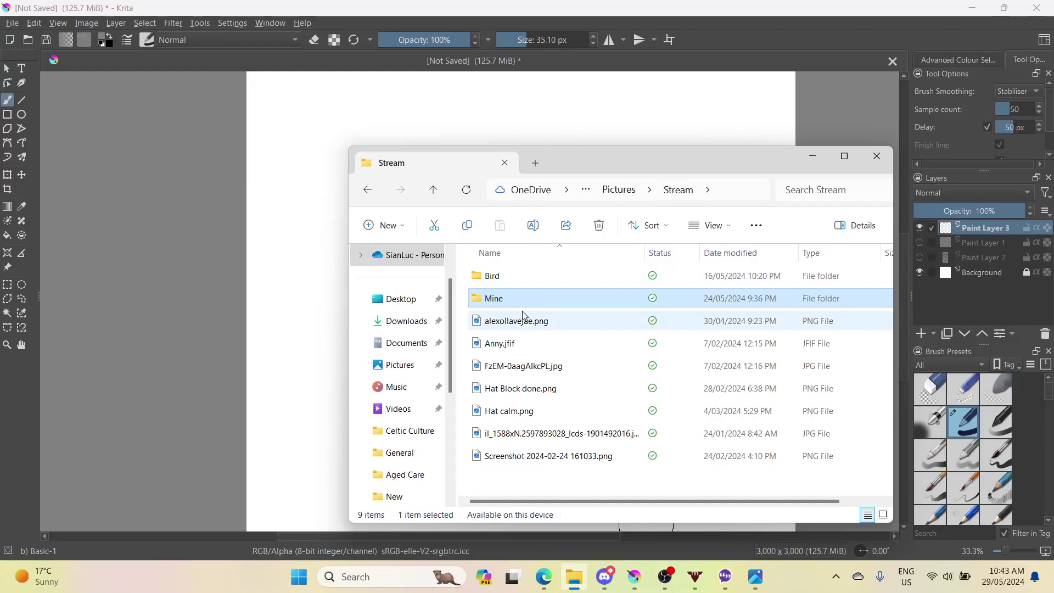
- Insert alexollavejae.png into the drawing as a new layer and move Paint Layer 3 above it
click(529, 328)
drag(529, 328, 281, 299)
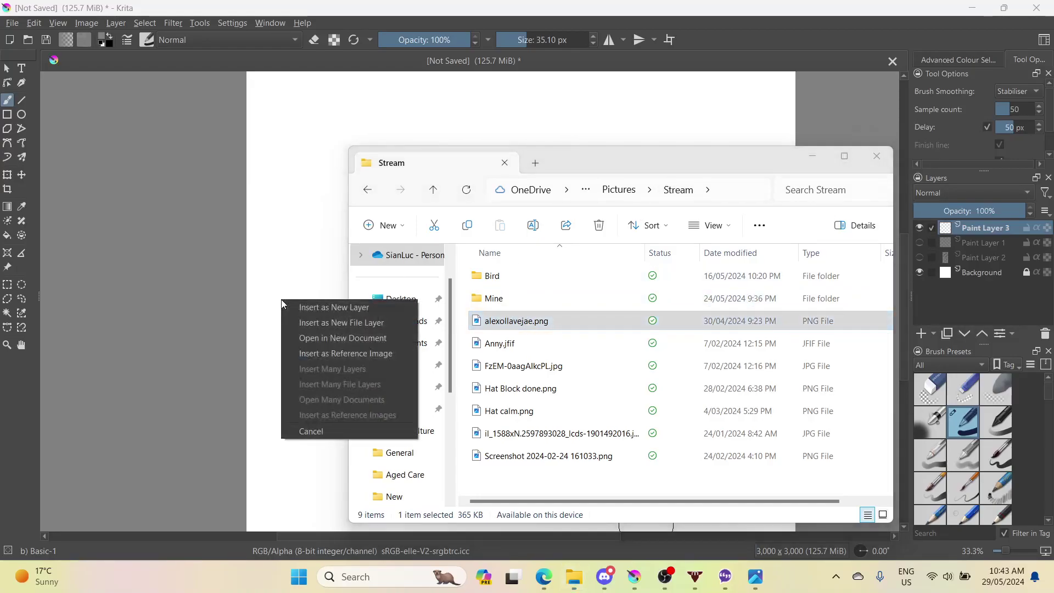
click(335, 306)
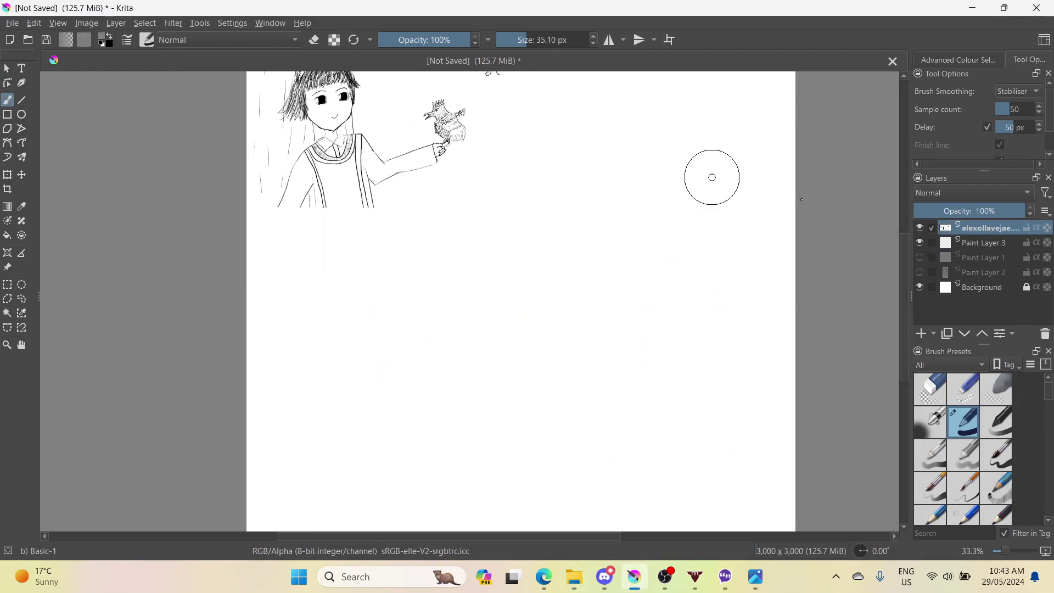
click(995, 246)
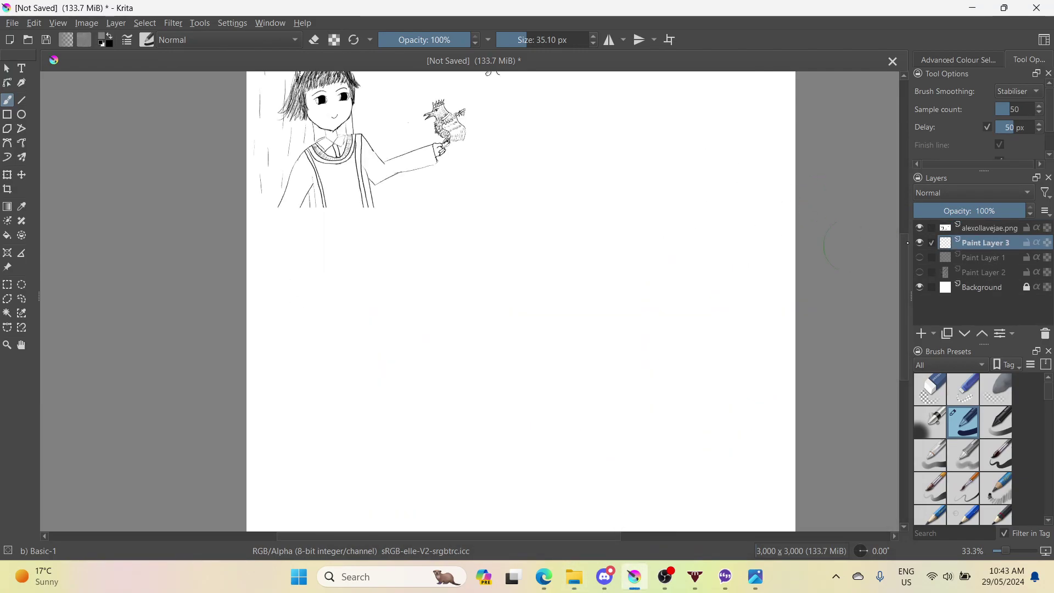
drag(995, 250, 996, 225)
drag(278, 210, 330, 189)
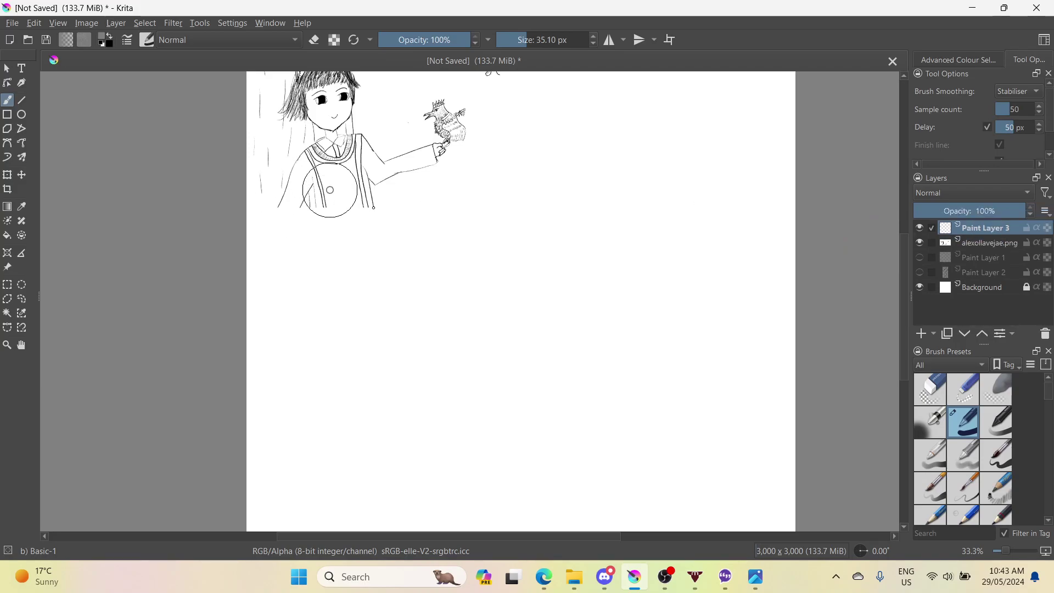
drag(910, 276, 918, 256)
click(919, 256)
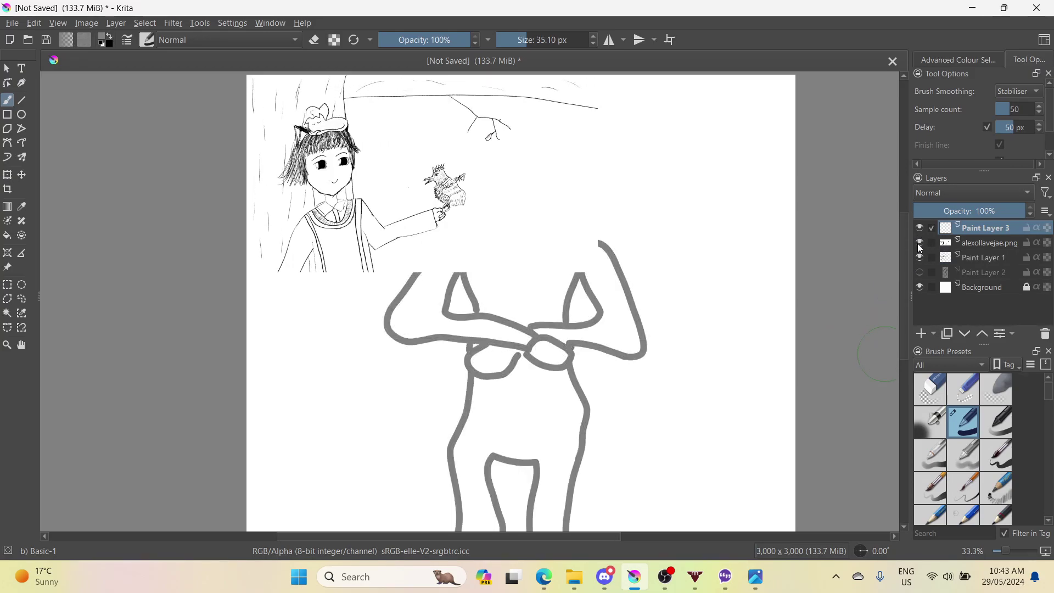
click(920, 258)
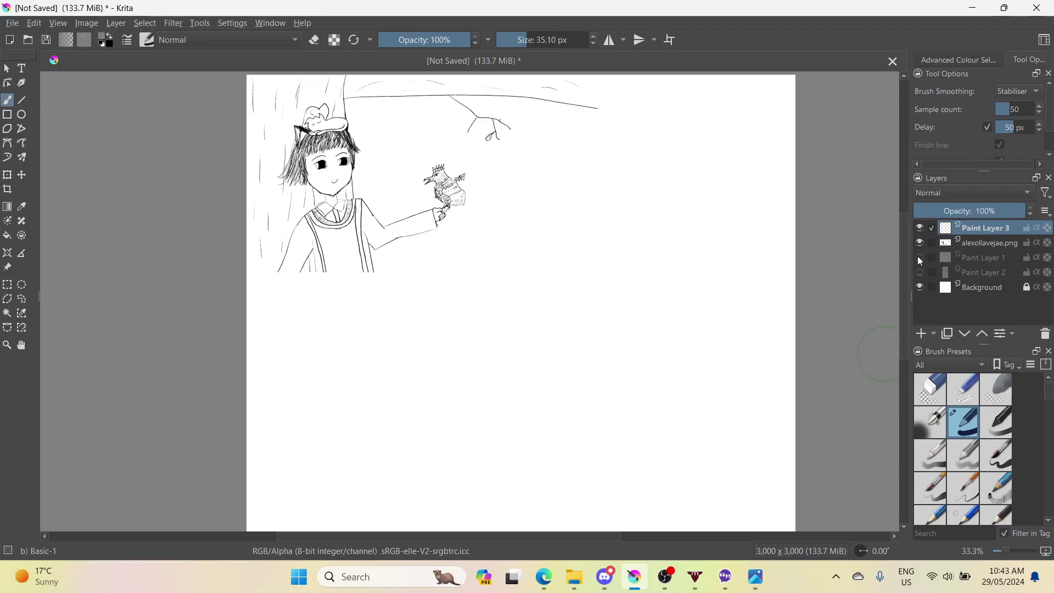
drag(908, 261, 853, 248)
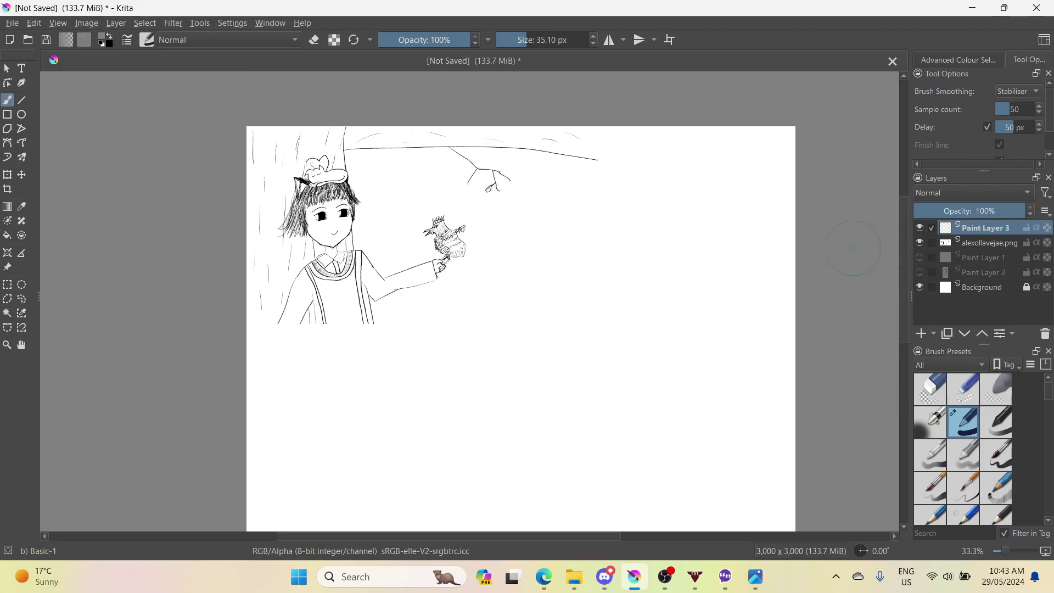
- Reduce the brush size to 4.64 px for tracing the sketch
scroll(319, 230, up, 2)
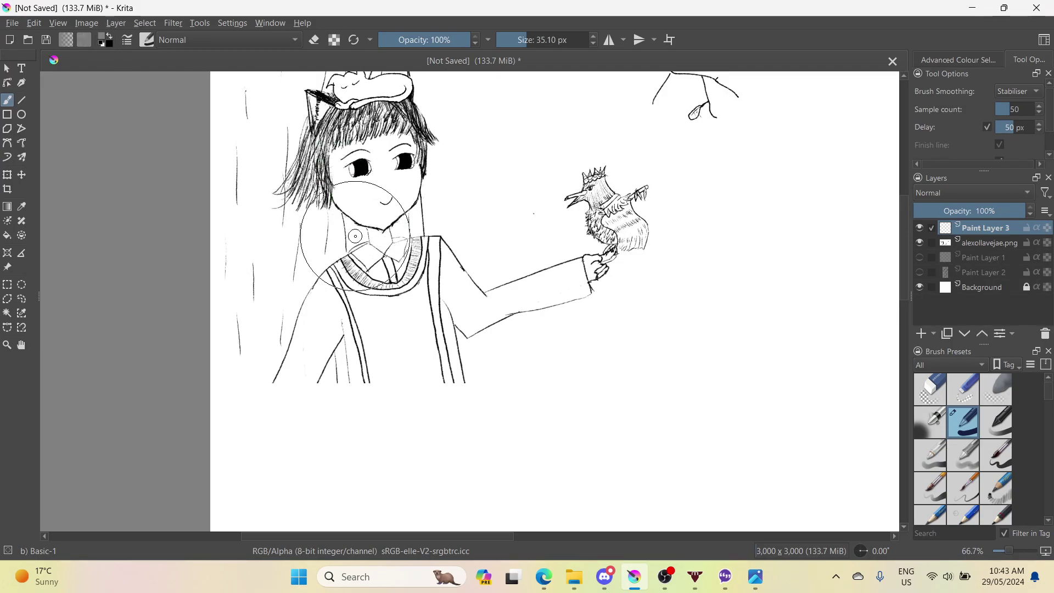
drag(521, 39, 502, 39)
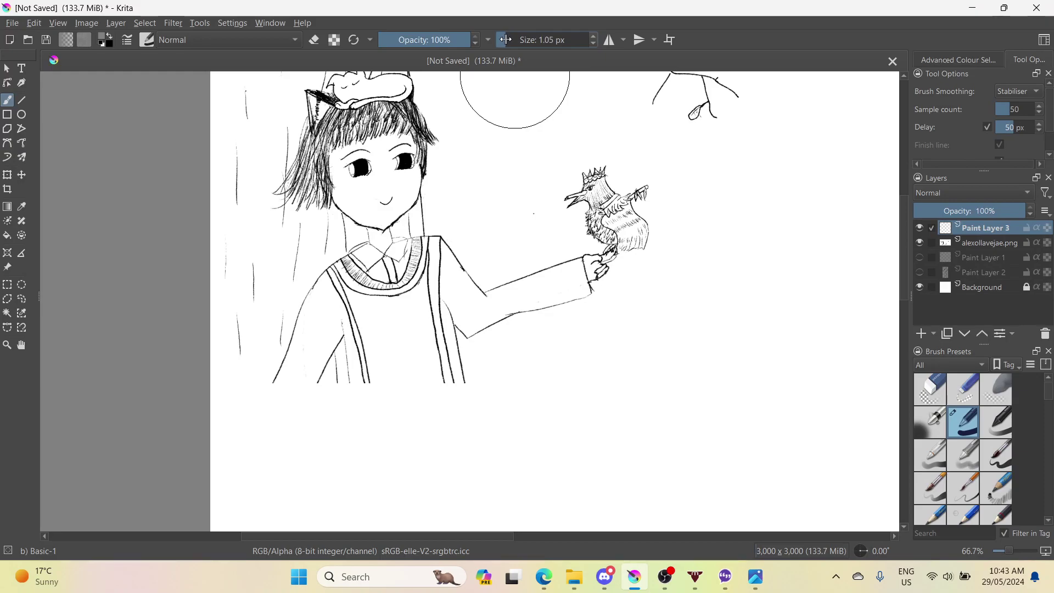
scroll(445, 219, up, 3)
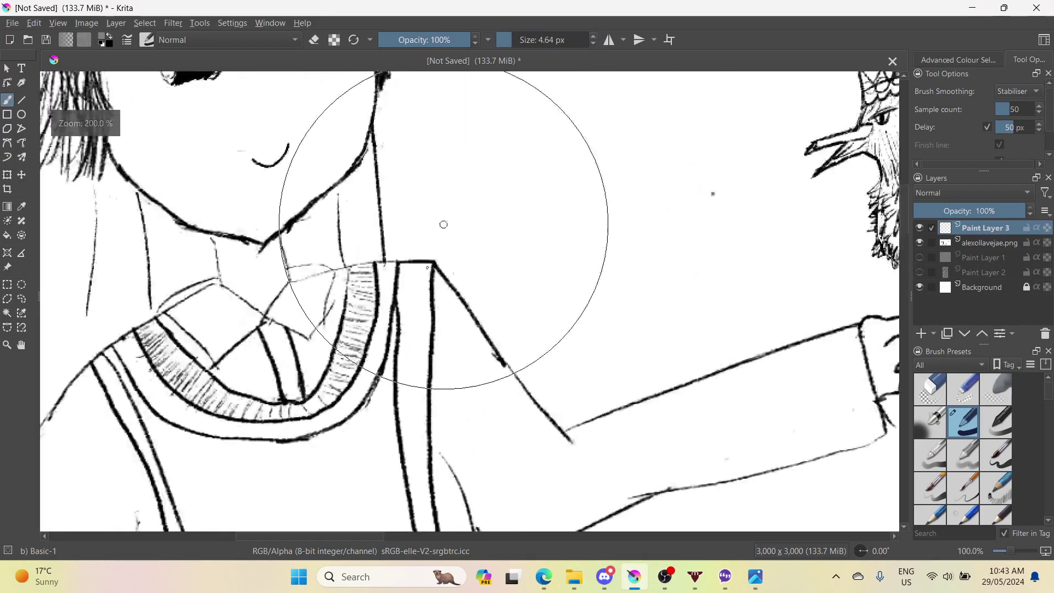
scroll(434, 270, up, 1)
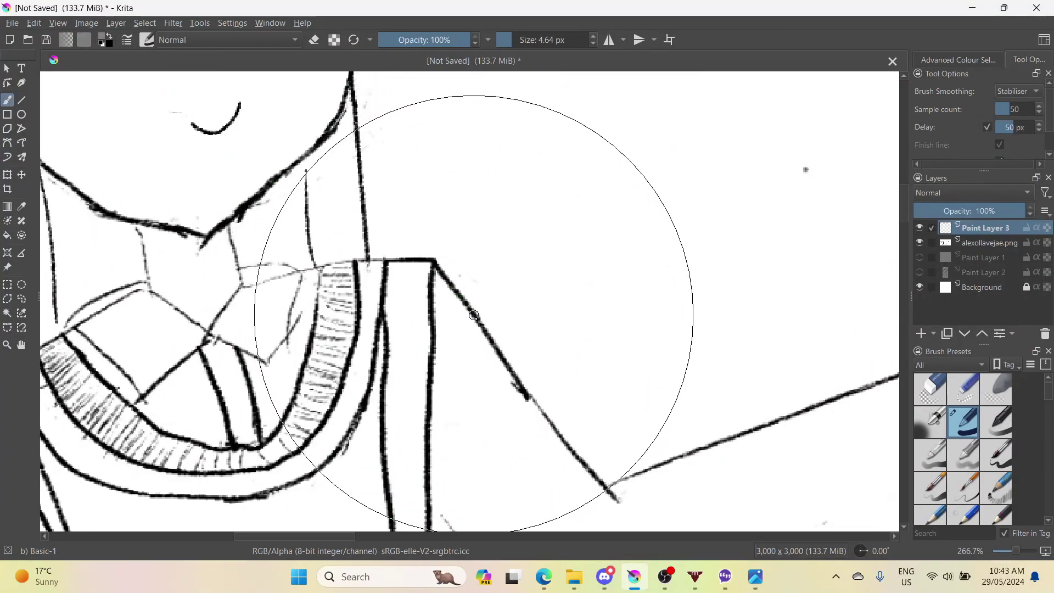
scroll(484, 330, down, 1)
scroll(484, 330, down, 4)
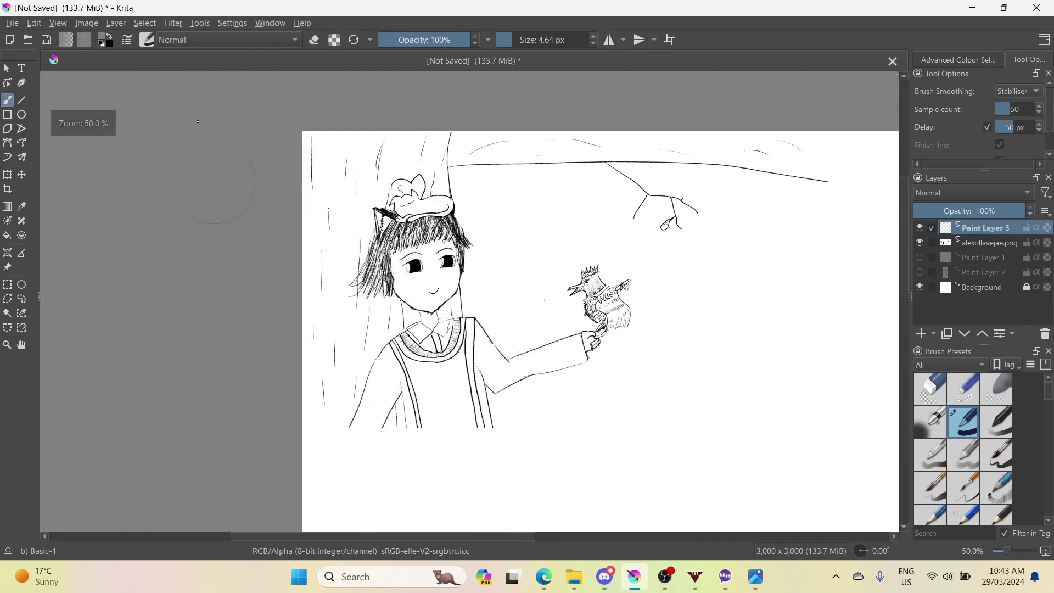
- Set the brush's foreground colour to black
click(110, 47)
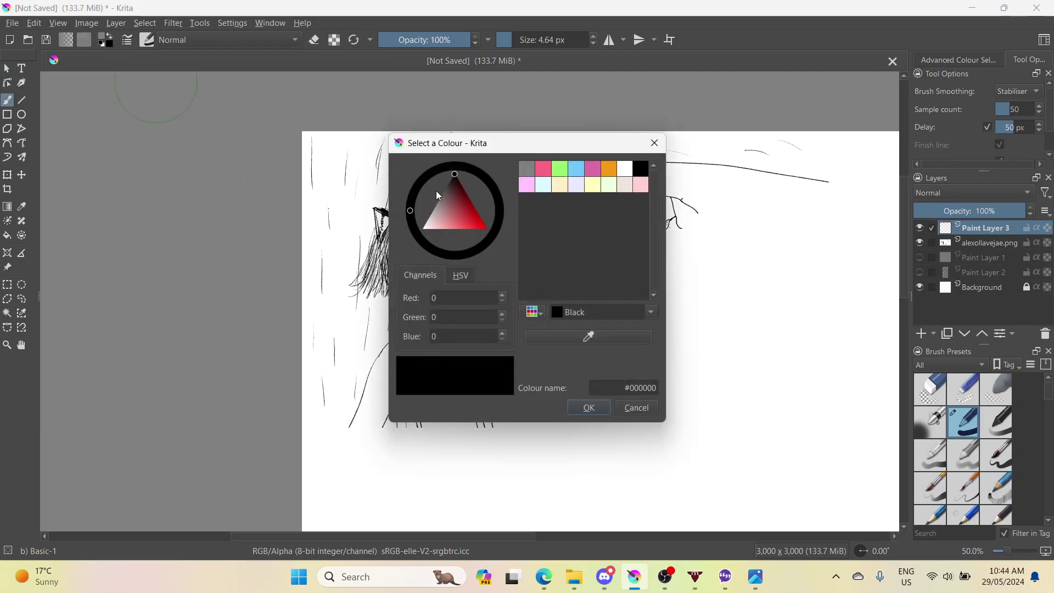
click(588, 409)
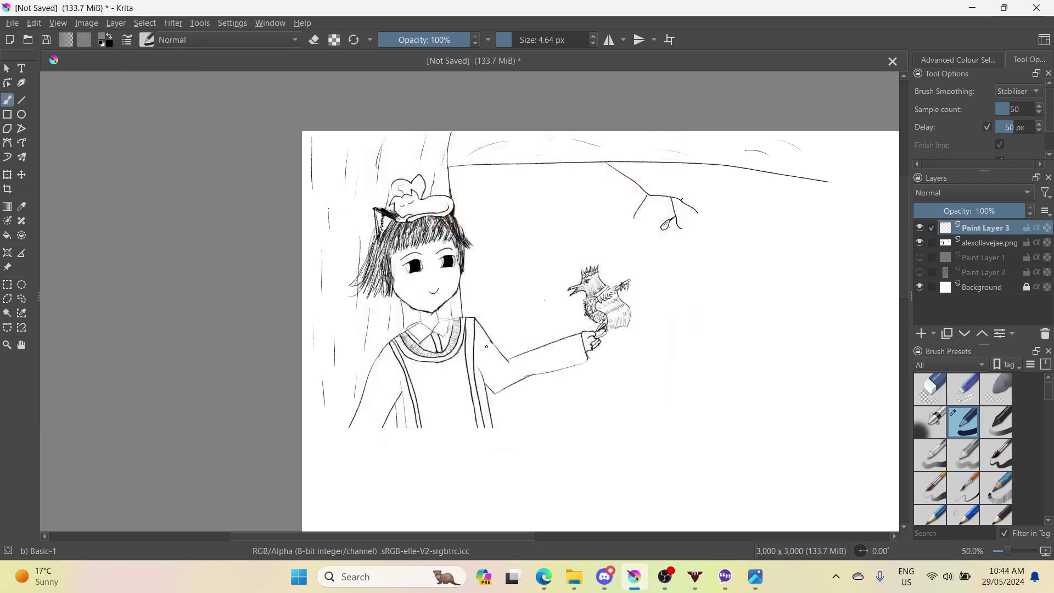
click(103, 44)
- Trace the girl's head outline below the cat ear and both sides of her neck on Paint Layer 3
scroll(402, 298, up, 1)
scroll(402, 298, up, 3)
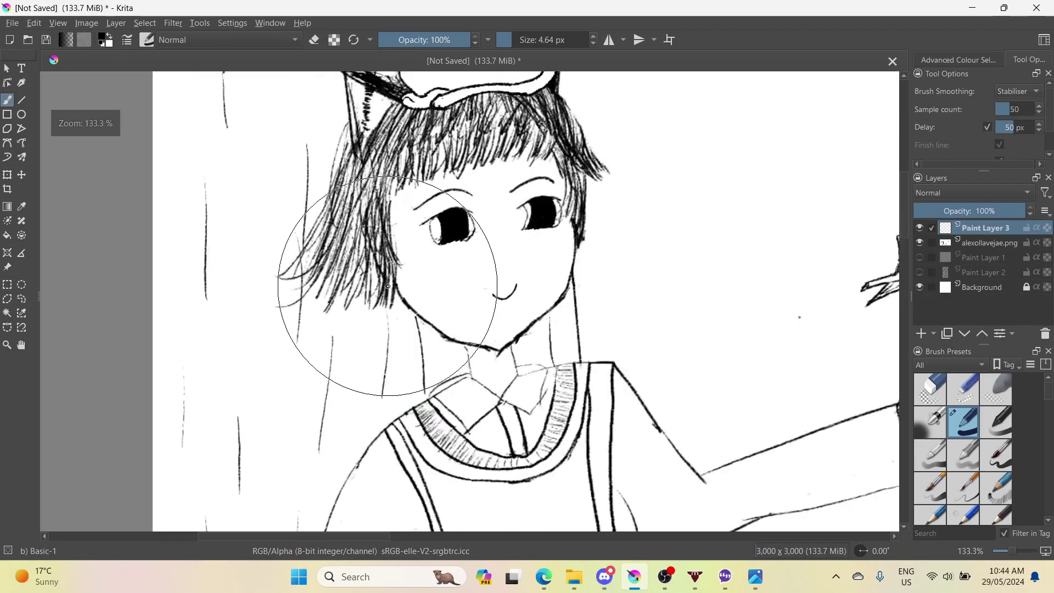
scroll(404, 274, down, 2)
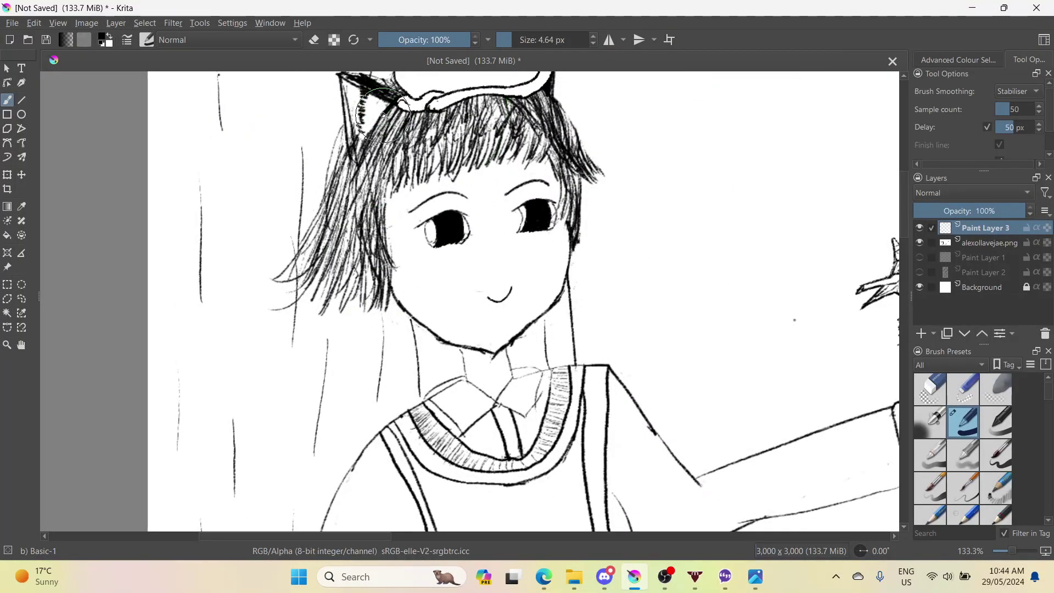
drag(383, 115, 364, 145)
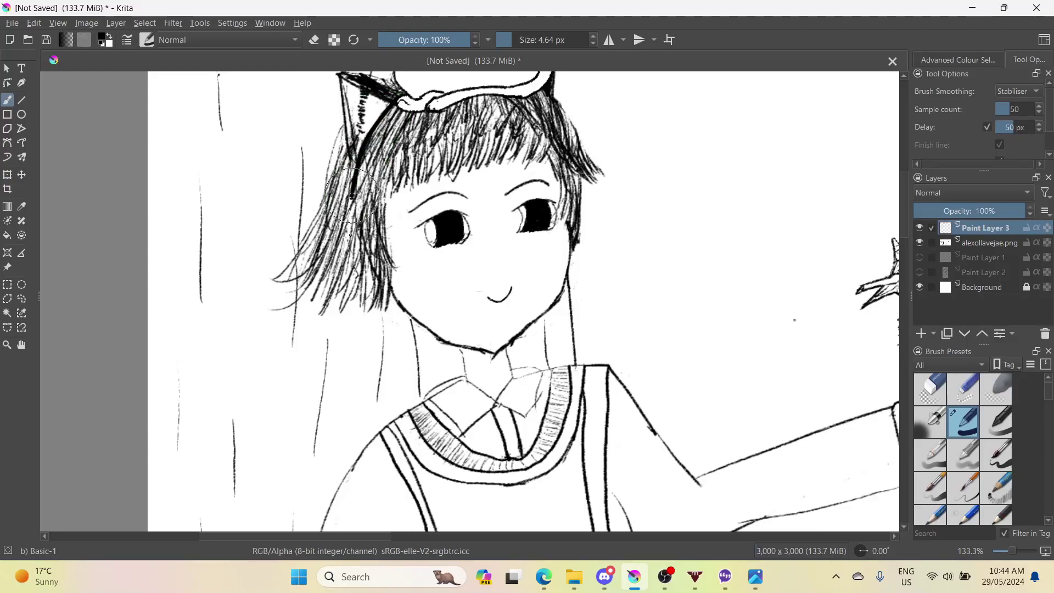
mouse_move(353, 223)
mouse_down()
mouse_move(388, 293)
mouse_move(424, 328)
mouse_move(496, 354)
mouse_move(569, 289)
mouse_move(579, 253)
mouse_move(566, 164)
mouse_move(533, 112)
mouse_up()
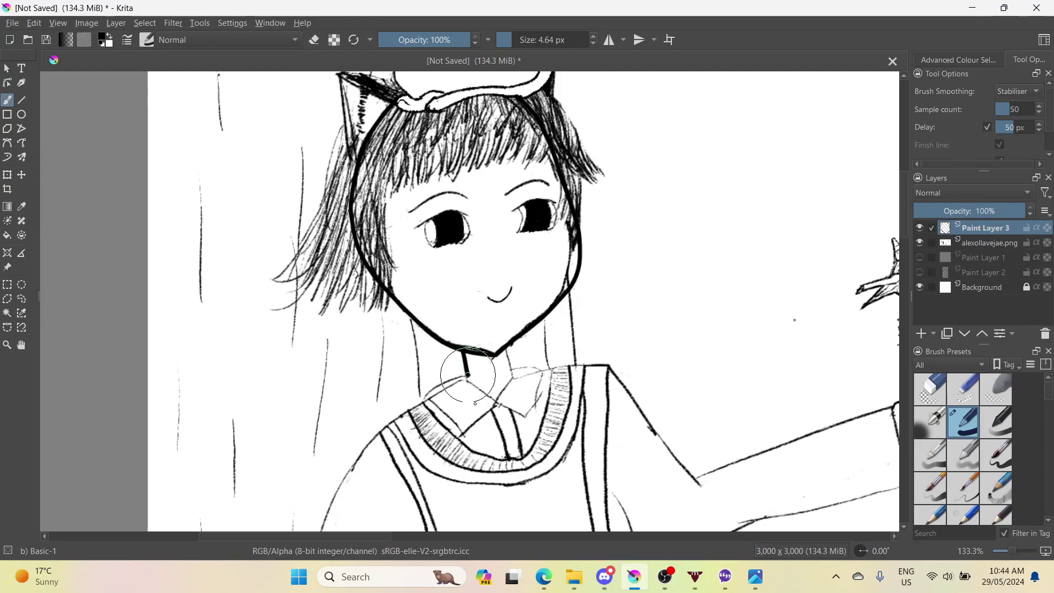
drag(475, 403, 471, 382)
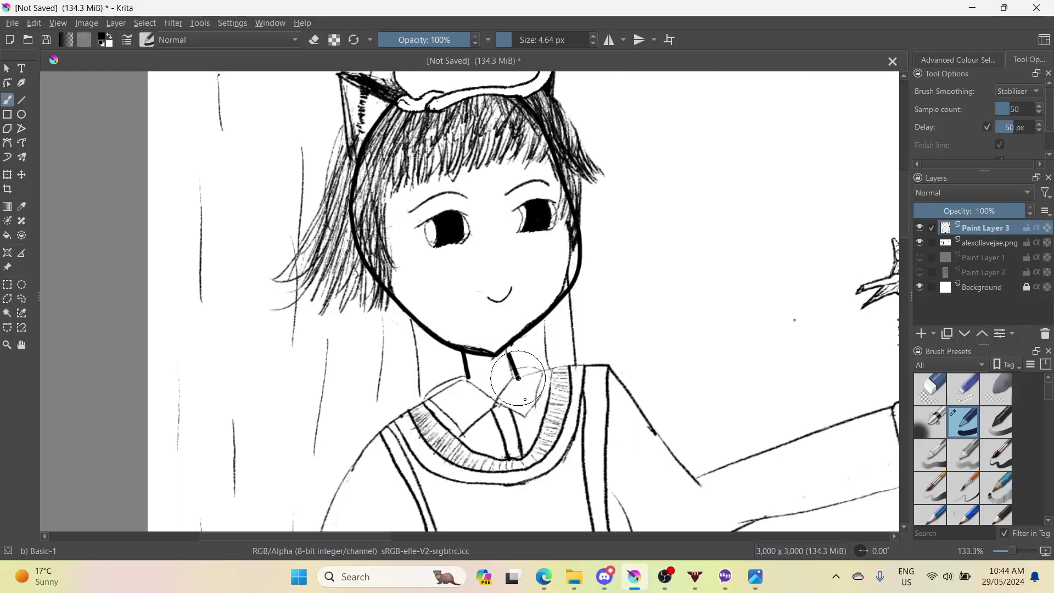
drag(524, 399, 501, 324)
drag(562, 355, 623, 335)
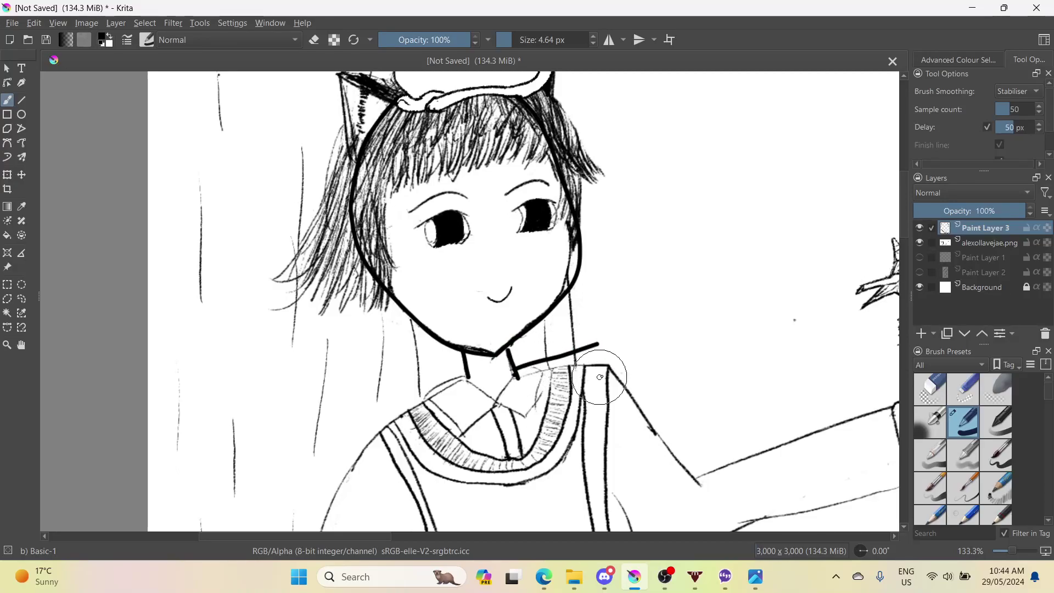
key(ctrl+z)
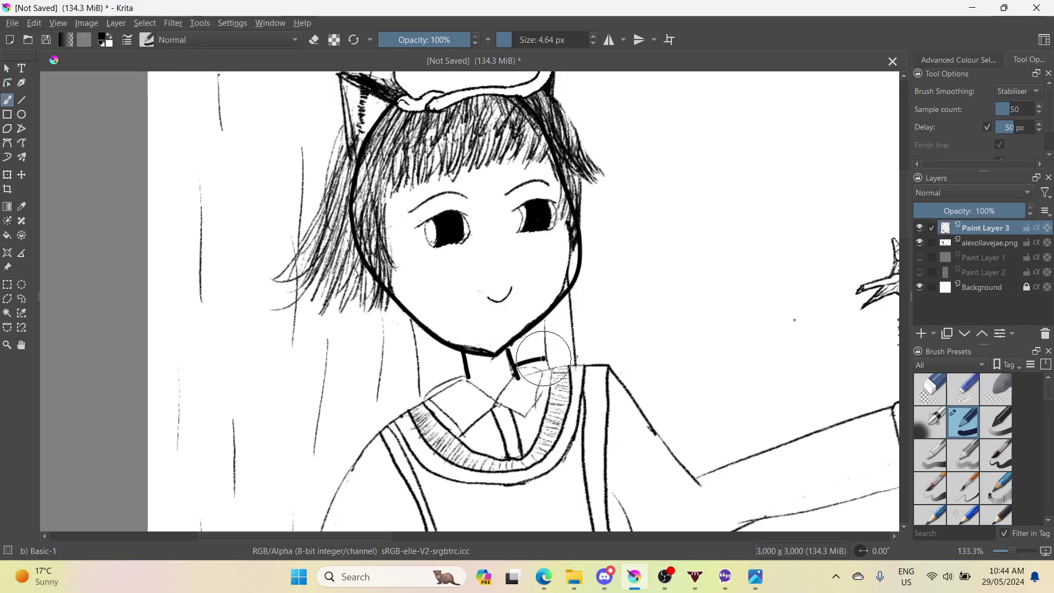
drag(576, 358, 630, 349)
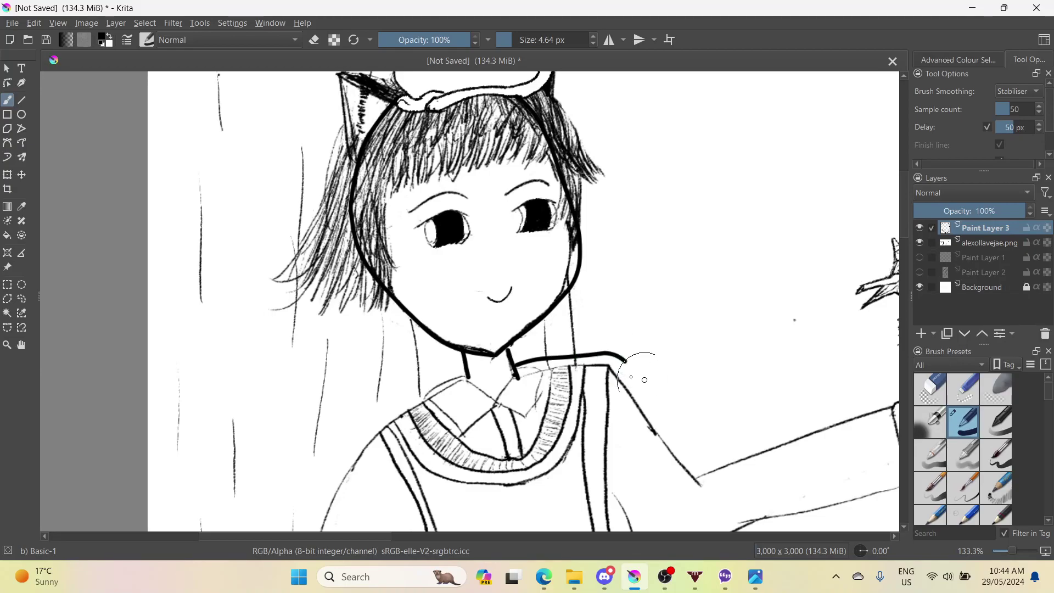
key(ctrl+z)
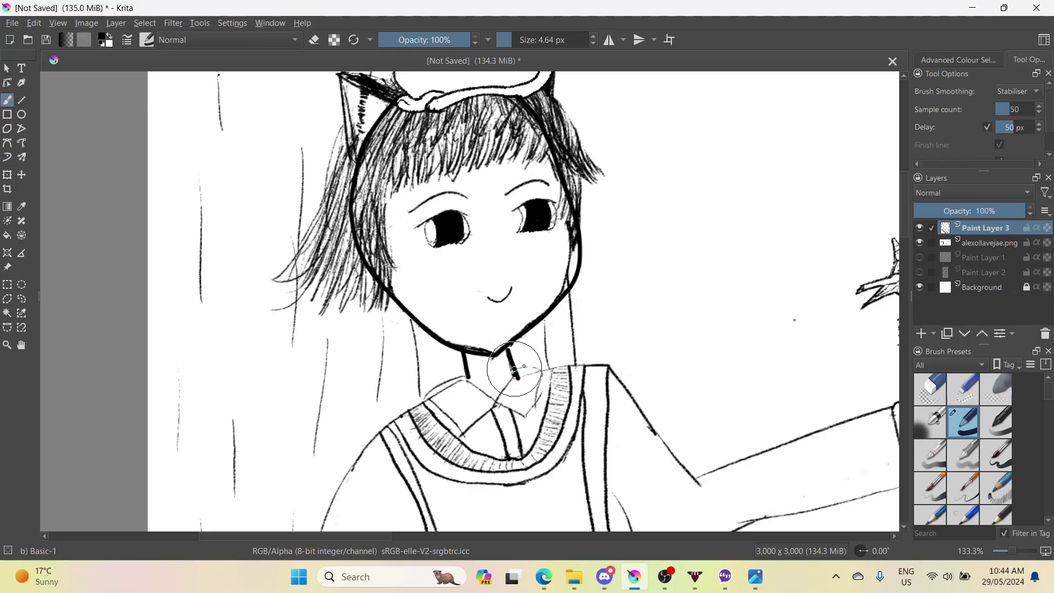
- Trace both shoulder lines, continuing along the upper edge of the outstretched arm and the outer edge of the lowered arm
mouse_move(515, 369)
mouse_down()
mouse_move(632, 340)
mouse_move(613, 348)
mouse_move(625, 379)
mouse_move(714, 502)
mouse_move(719, 494)
mouse_up()
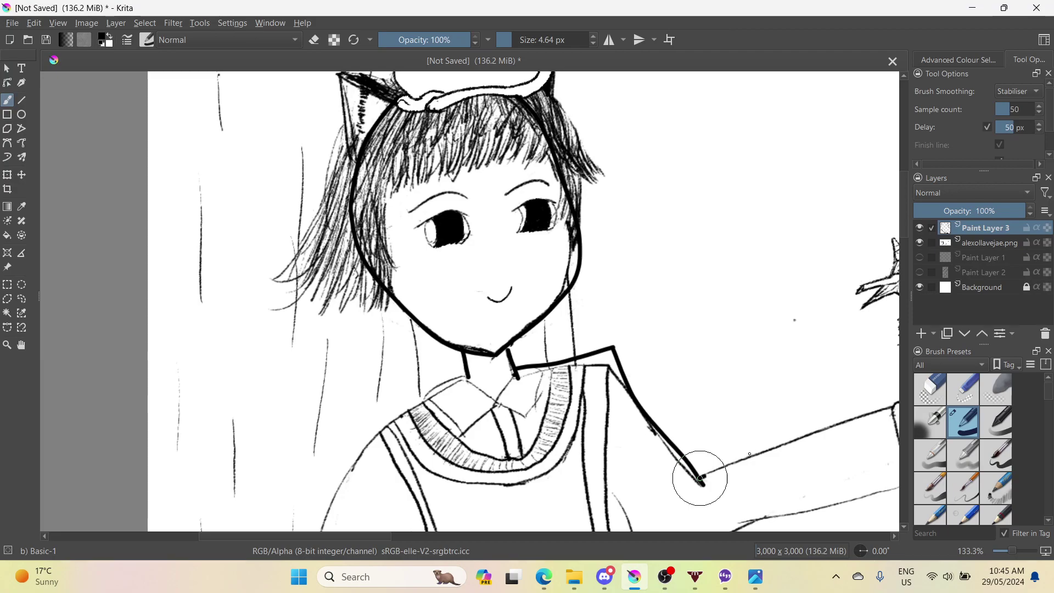
mouse_move(749, 454)
mouse_down()
mouse_move(775, 426)
mouse_move(925, 388)
mouse_up()
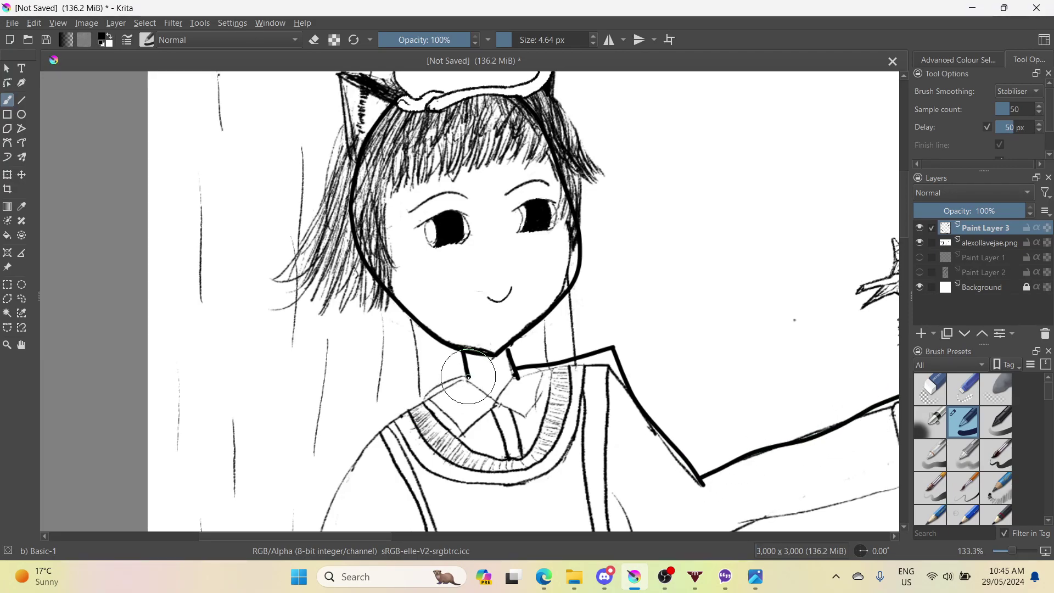
mouse_move(432, 397)
mouse_down()
mouse_move(461, 382)
mouse_move(358, 443)
mouse_move(365, 437)
mouse_up()
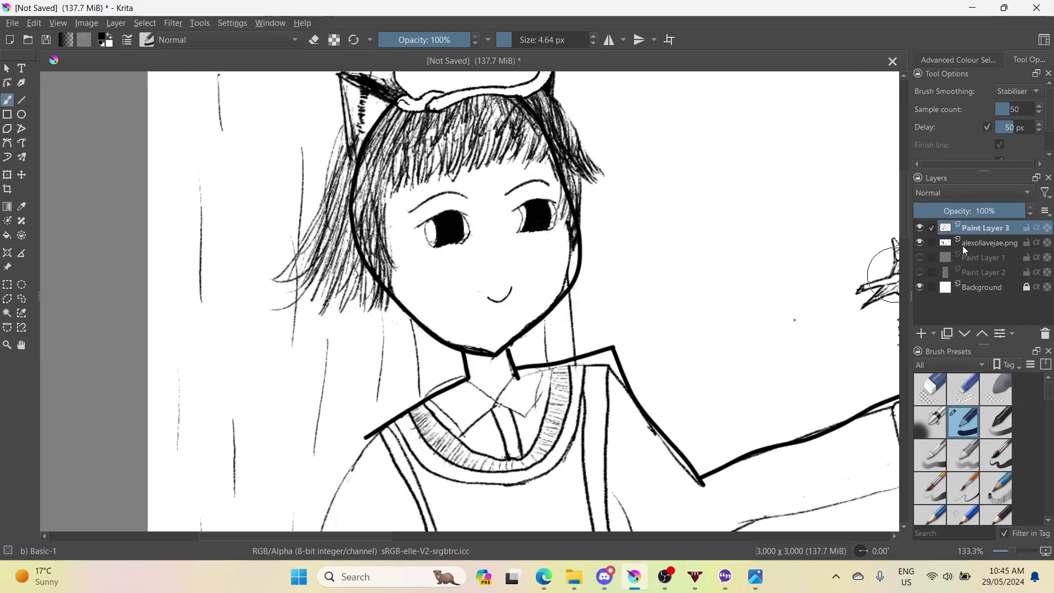
scroll(903, 245, down, 5)
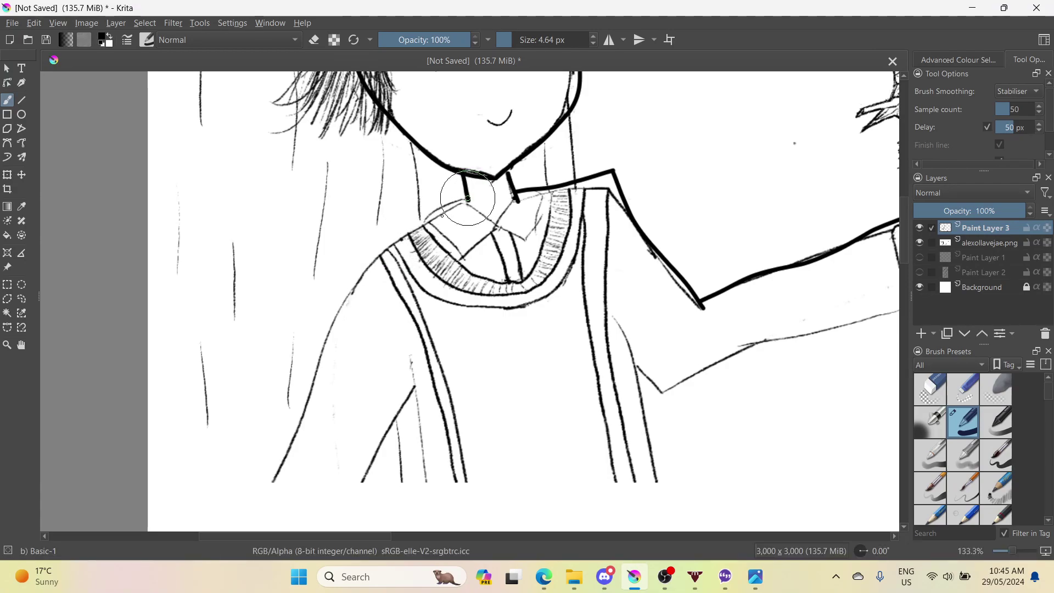
drag(442, 216, 391, 238)
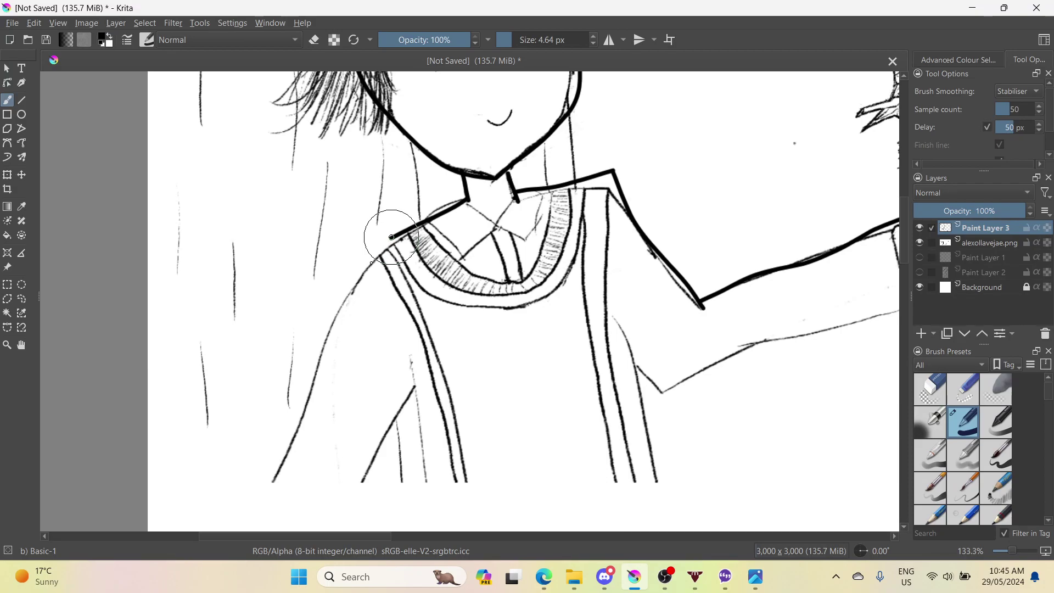
drag(372, 263, 245, 483)
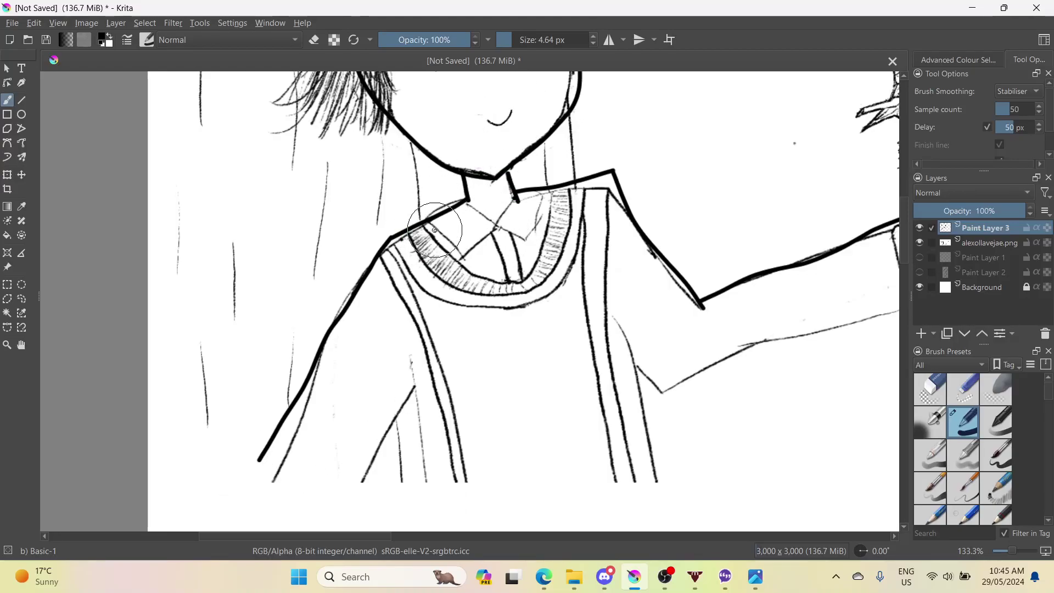
- Trace the lower edge of the outstretched arm and the side of the torso beneath it
scroll(435, 230, up, 2)
scroll(384, 275, down, 2)
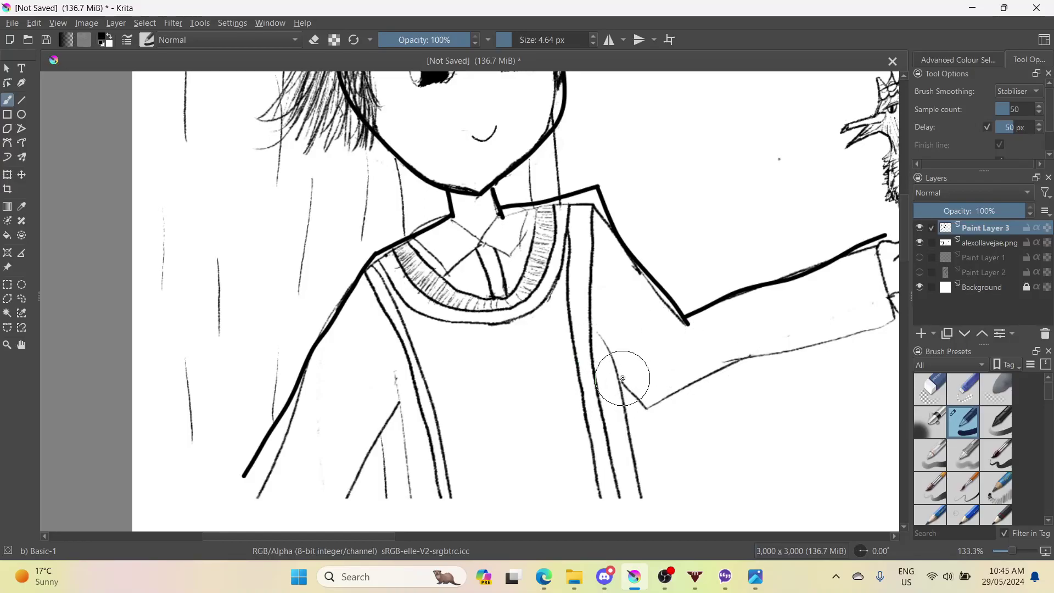
mouse_move(620, 383)
mouse_down()
mouse_move(668, 425)
mouse_move(648, 408)
mouse_move(678, 385)
mouse_move(892, 309)
mouse_move(872, 315)
mouse_up()
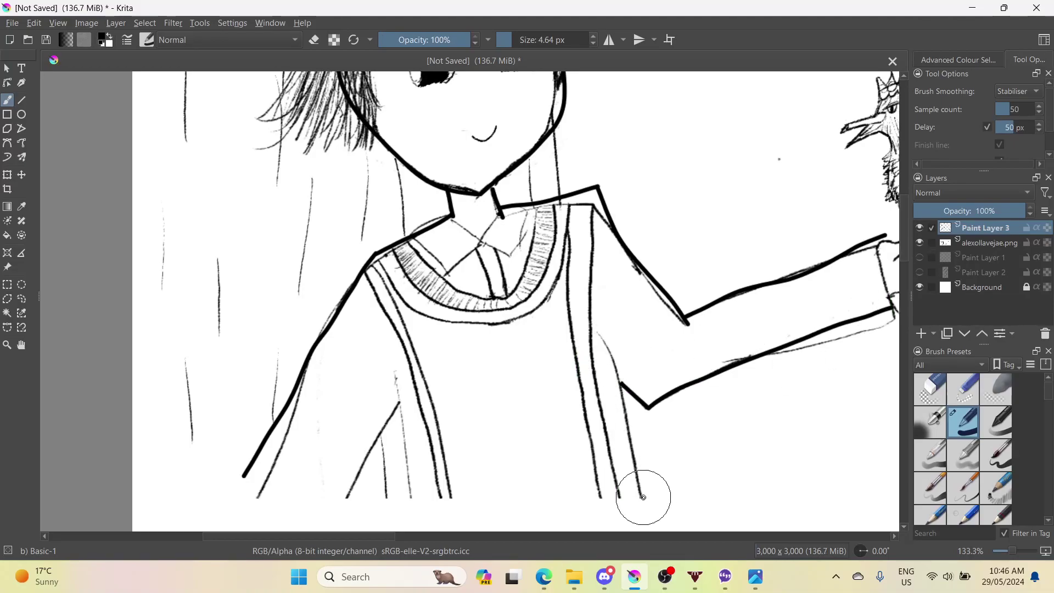
drag(644, 497, 627, 379)
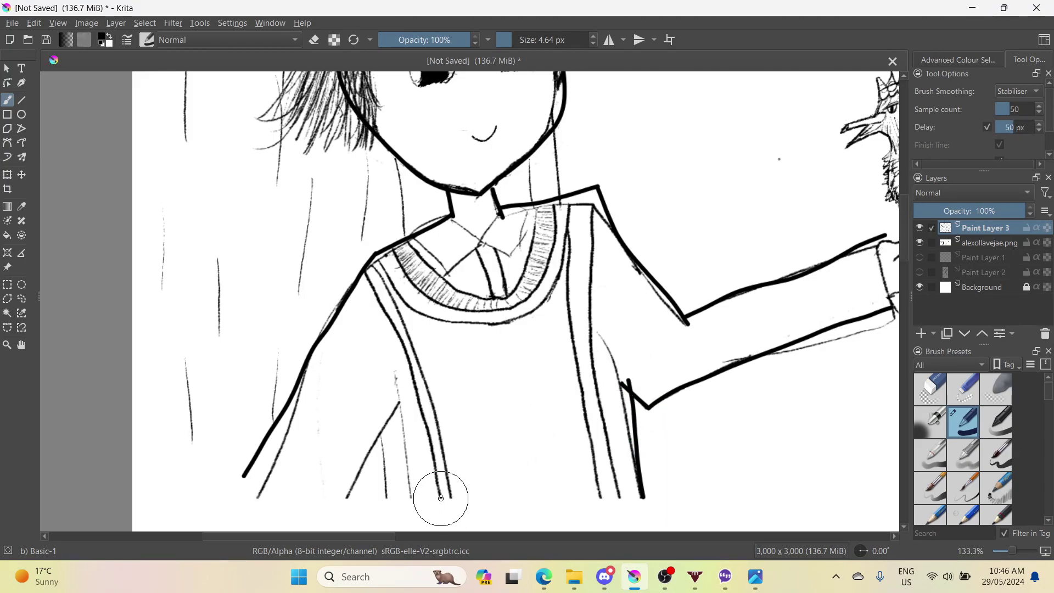
- Trace the inner edge of the lowered arm and the side of the torso next to it
mouse_move(441, 498)
mouse_down()
mouse_move(424, 405)
mouse_move(393, 413)
mouse_move(336, 509)
mouse_up()
key(ctrl+z)
key(ctrl+z)
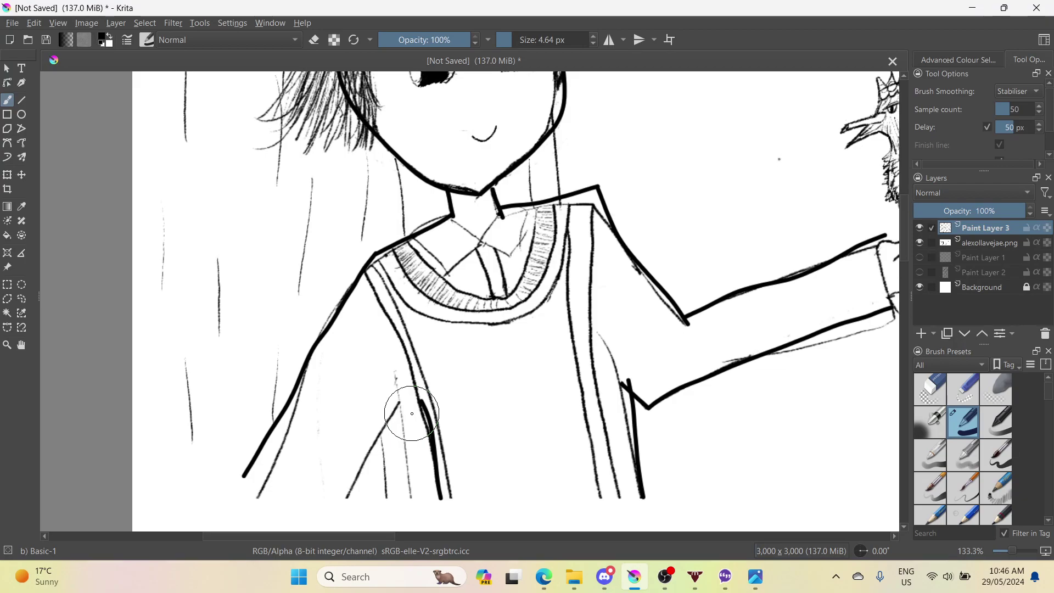
mouse_move(399, 404)
mouse_down()
mouse_move(340, 478)
mouse_move(333, 507)
mouse_up()
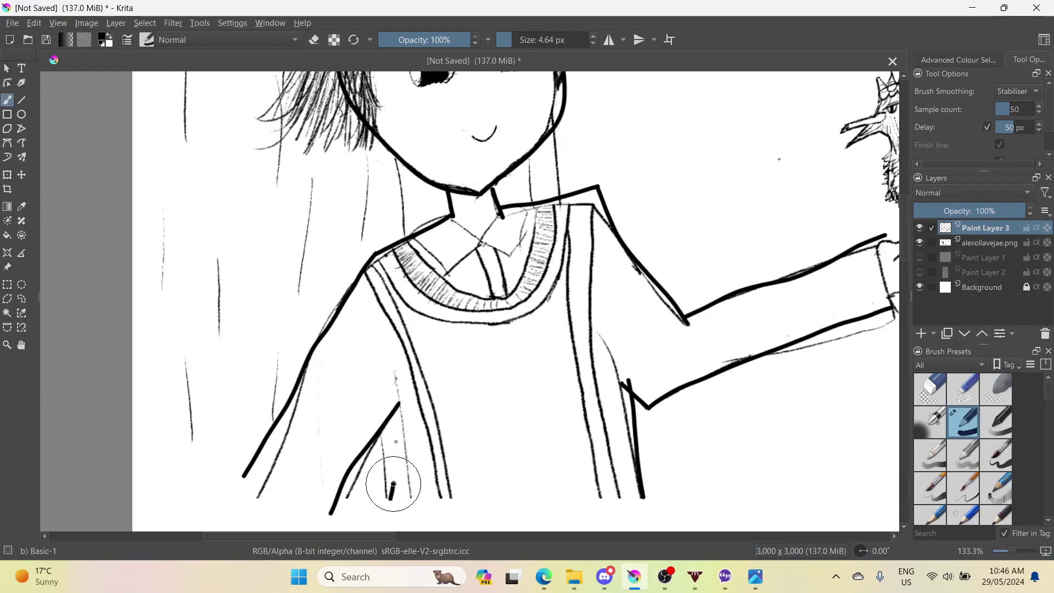
mouse_move(394, 445)
mouse_down()
mouse_move(391, 498)
mouse_move(374, 403)
mouse_up()
key(ctrl+z)
scroll(533, 336, down, 1)
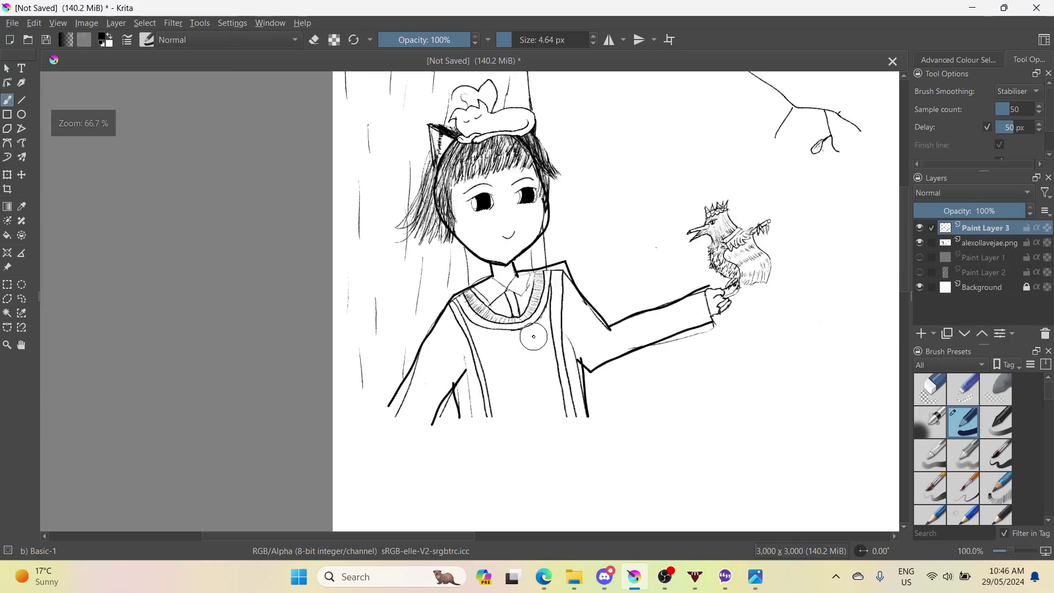
- Trace the sleeve cuff line at the wrist of the outstretched arm on Paint Layer 3
scroll(601, 340, up, 2)
scroll(549, 247, down, 2)
scroll(511, 200, up, 3)
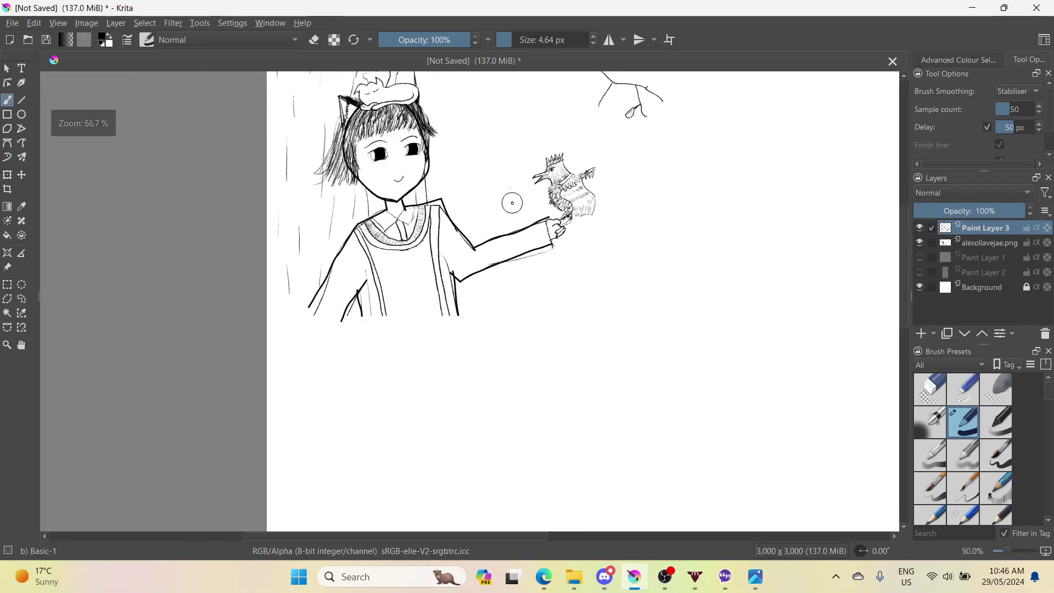
scroll(539, 224, up, 4)
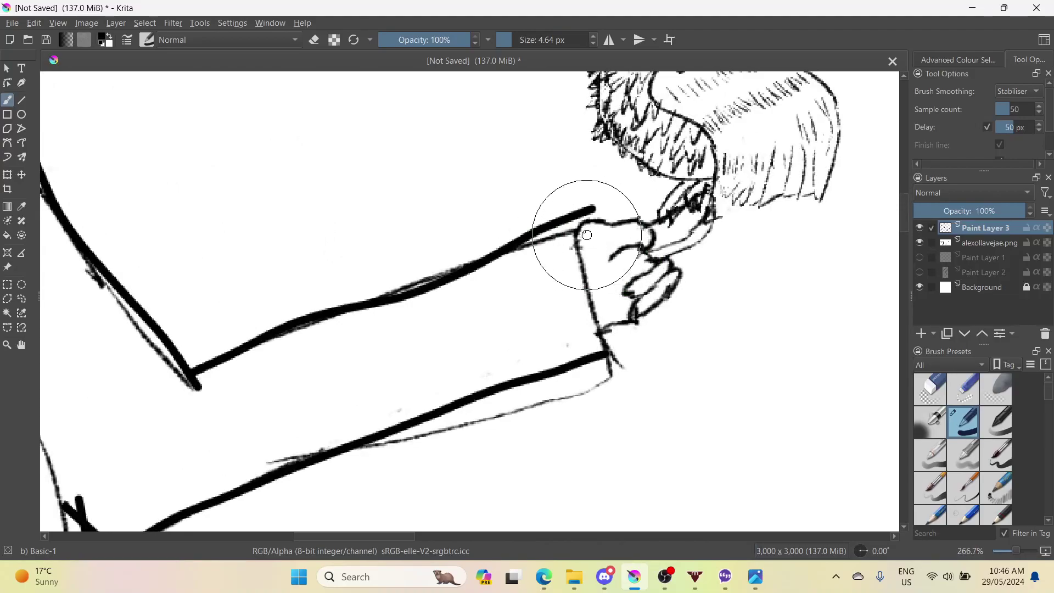
drag(583, 214, 604, 369)
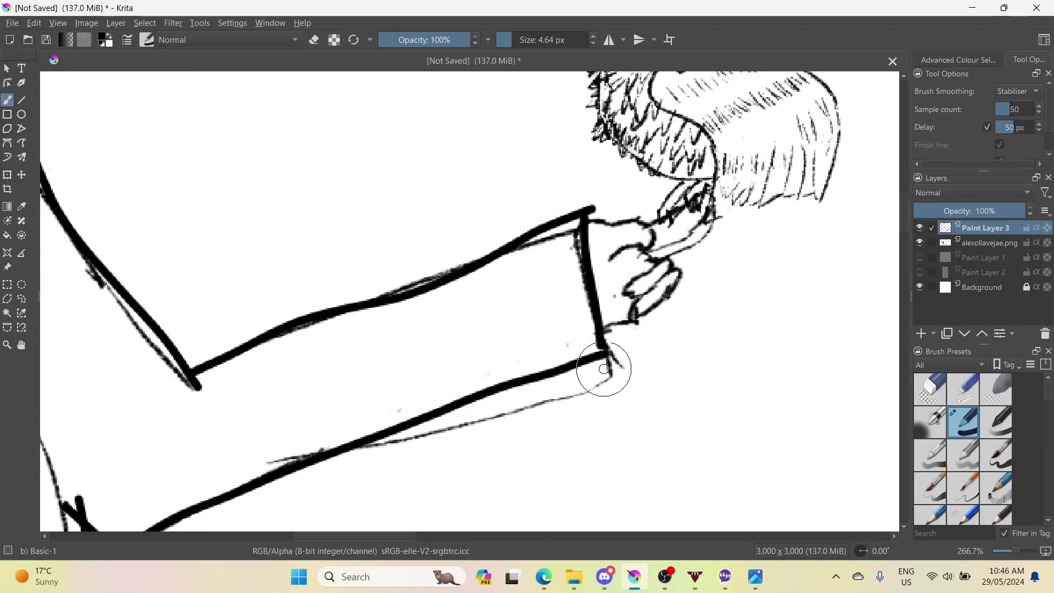
- Trace the back of the outstretched hand and its upper fingers beneath the bird, joining them to the cuff line
drag(600, 231, 578, 204)
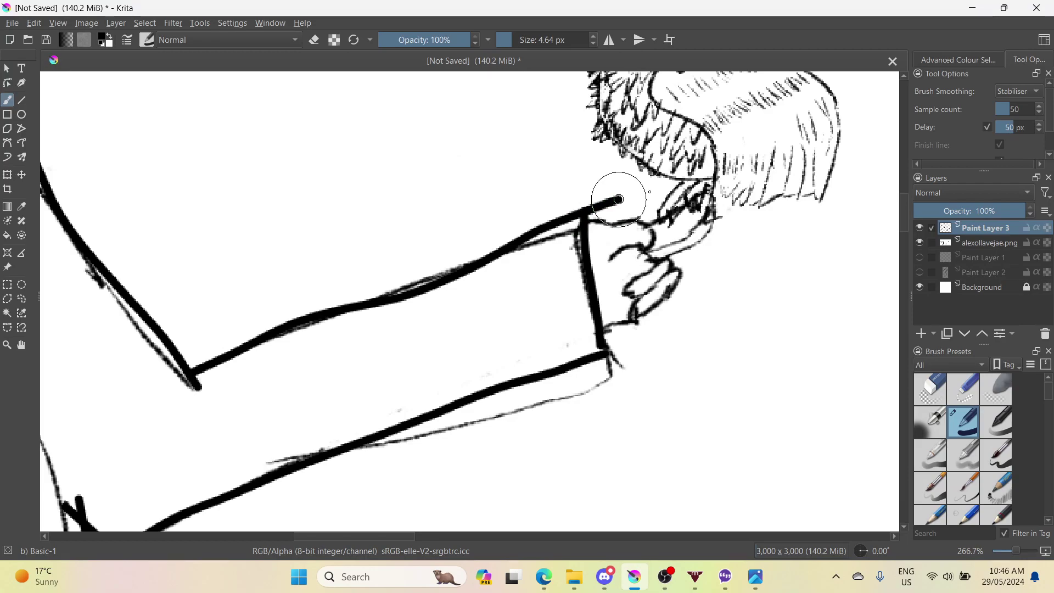
drag(650, 192, 662, 194)
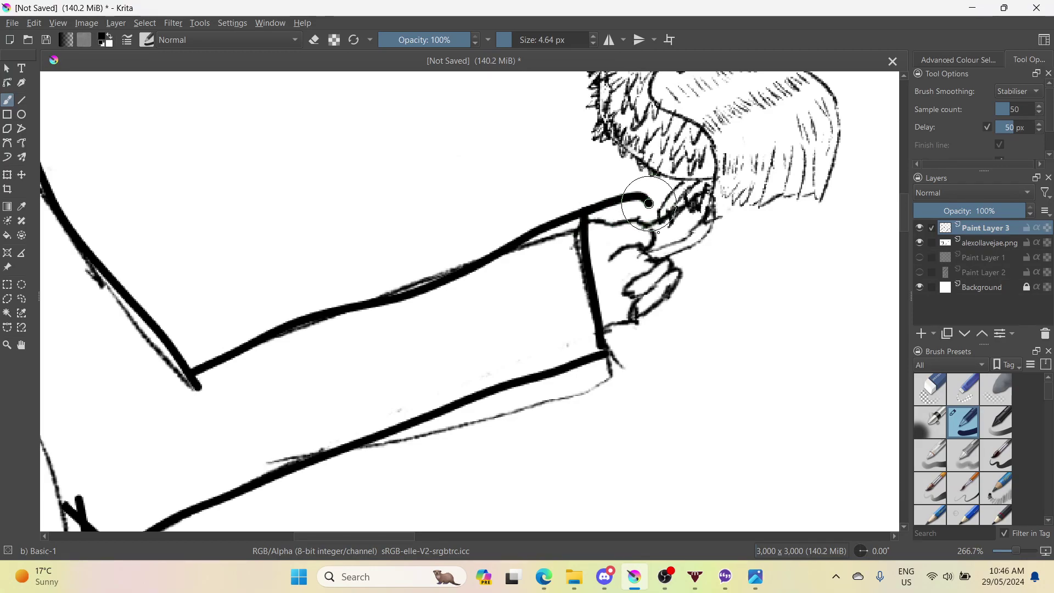
mouse_move(658, 232)
mouse_down()
mouse_move(588, 214)
mouse_move(606, 220)
mouse_move(559, 226)
mouse_move(654, 217)
mouse_move(685, 198)
mouse_move(700, 217)
mouse_move(683, 236)
mouse_move(582, 250)
mouse_move(671, 221)
mouse_move(692, 226)
mouse_up()
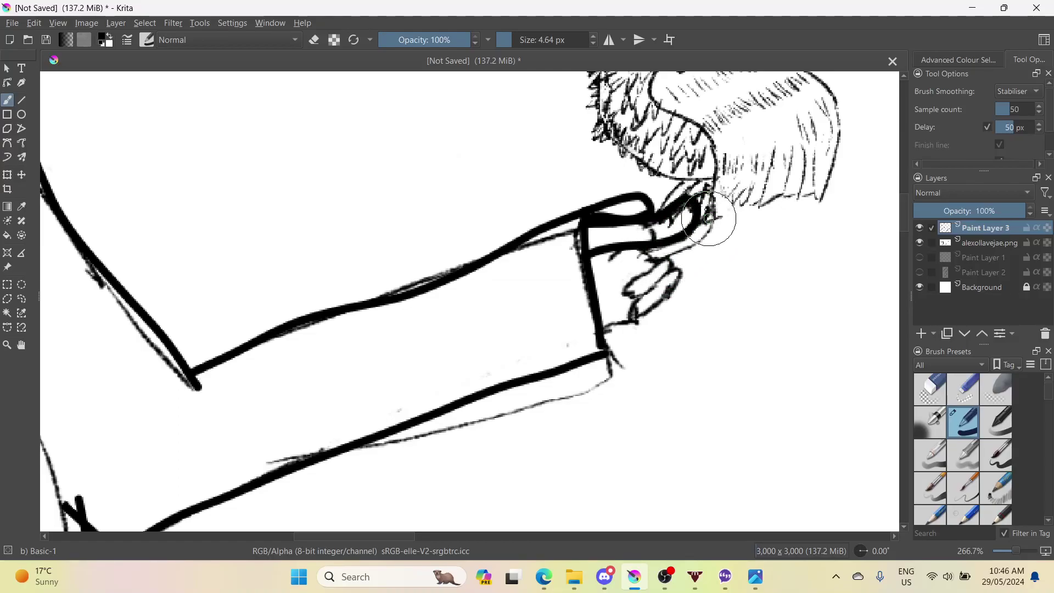
mouse_move(708, 219)
mouse_down()
mouse_move(703, 208)
mouse_move(713, 235)
mouse_move(692, 248)
mouse_move(586, 270)
mouse_up()
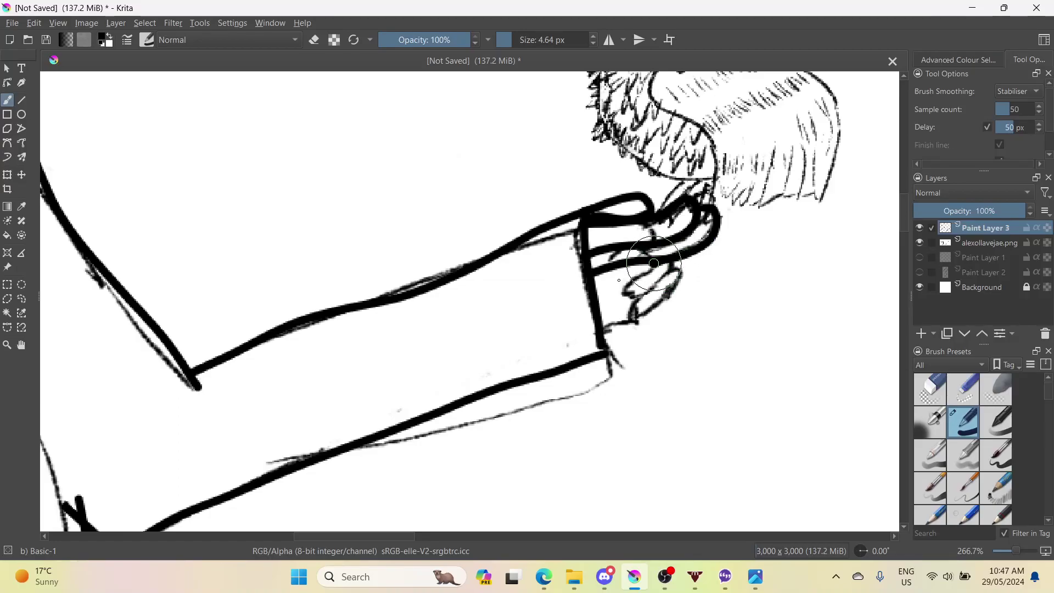
- Trace the curled lower fingers, redo the lowest finger's outline after undoing its stroke, and close the hand at the cuff
mouse_move(654, 263)
mouse_down()
mouse_move(610, 288)
mouse_move(673, 273)
mouse_move(614, 313)
mouse_move(626, 328)
mouse_move(652, 322)
mouse_move(680, 290)
mouse_up()
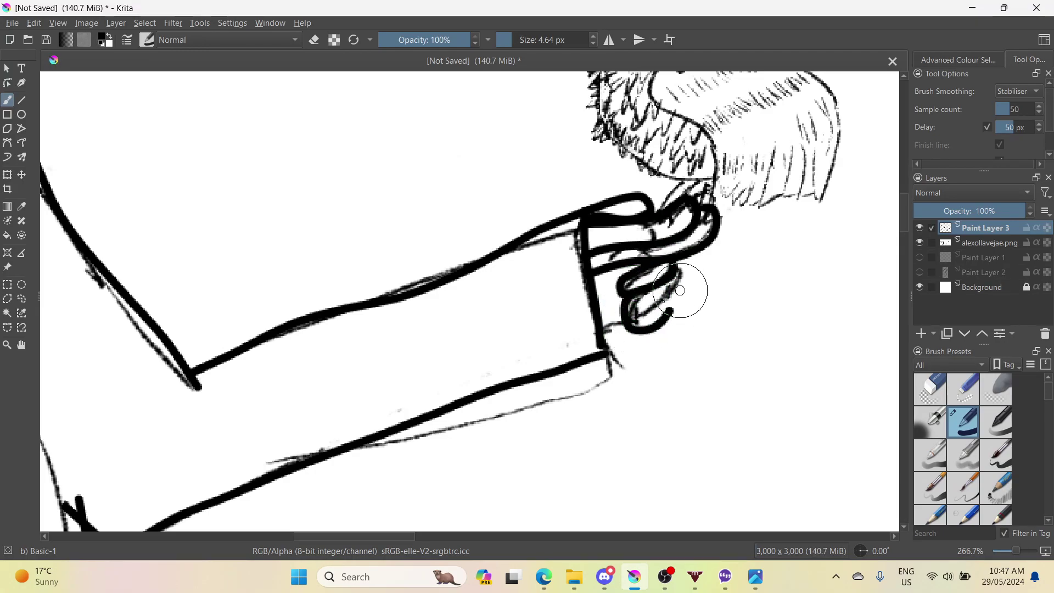
key(ctrl+z)
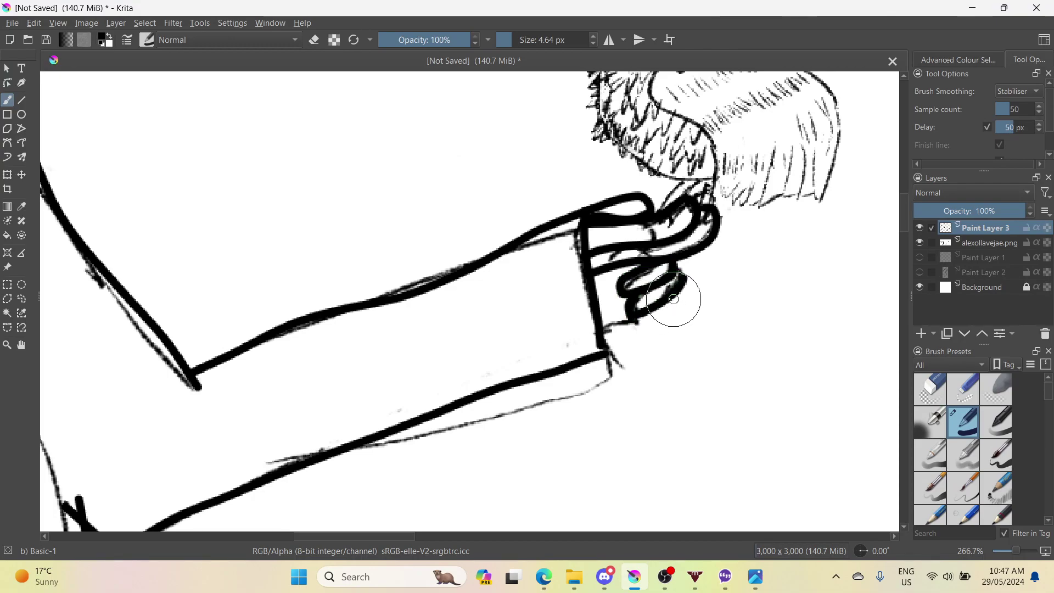
scroll(655, 305, up, 1)
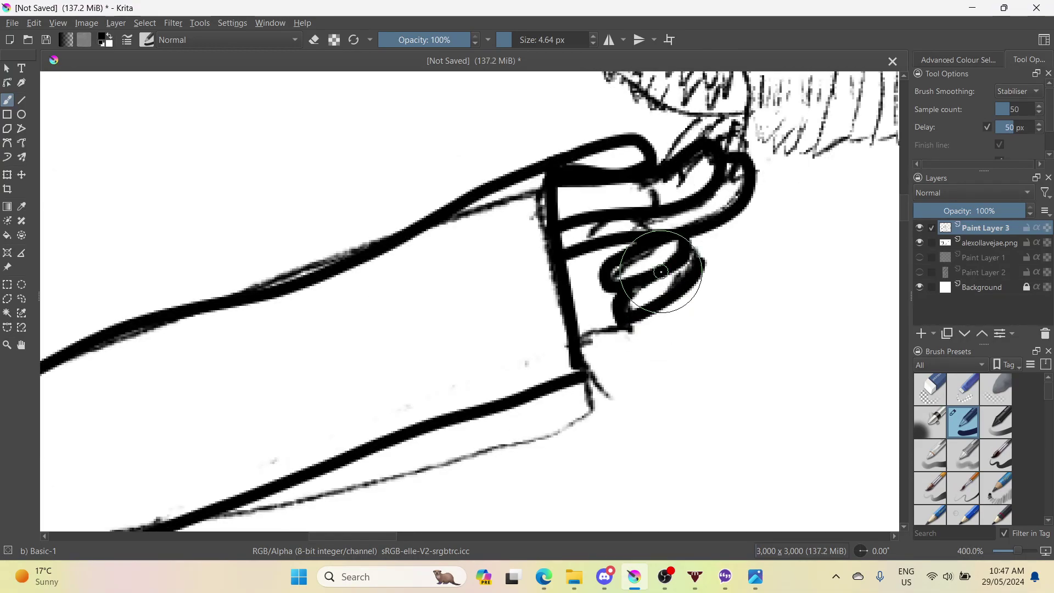
mouse_move(661, 272)
mouse_down()
mouse_move(619, 245)
mouse_move(670, 327)
mouse_move(664, 310)
mouse_move(609, 340)
mouse_up()
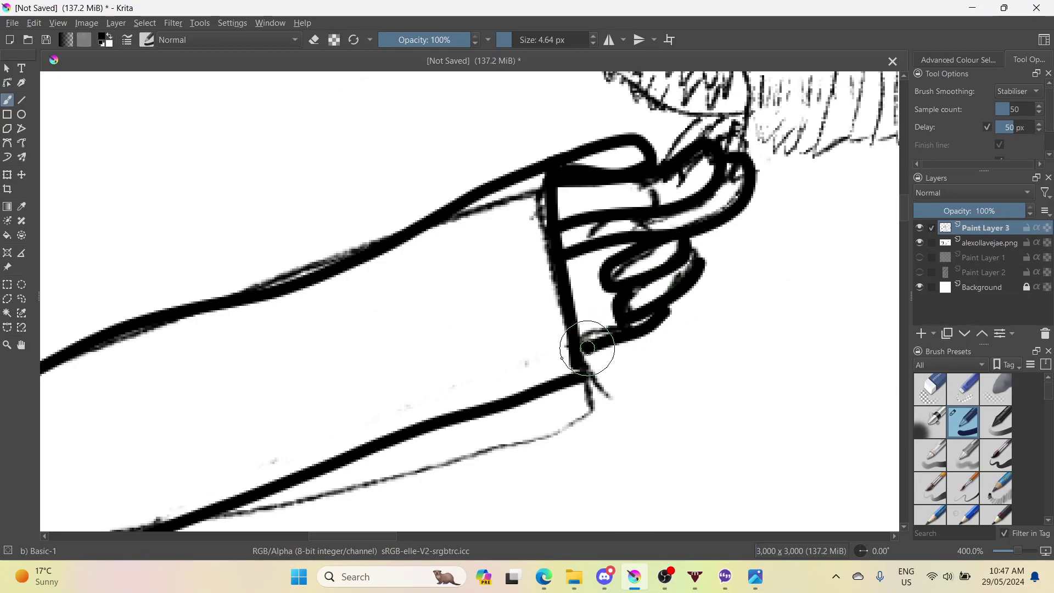
- Hide the imported sketch layer and draw a curve across the top of the head to close its outline
scroll(732, 338, down, 1)
scroll(731, 338, down, 4)
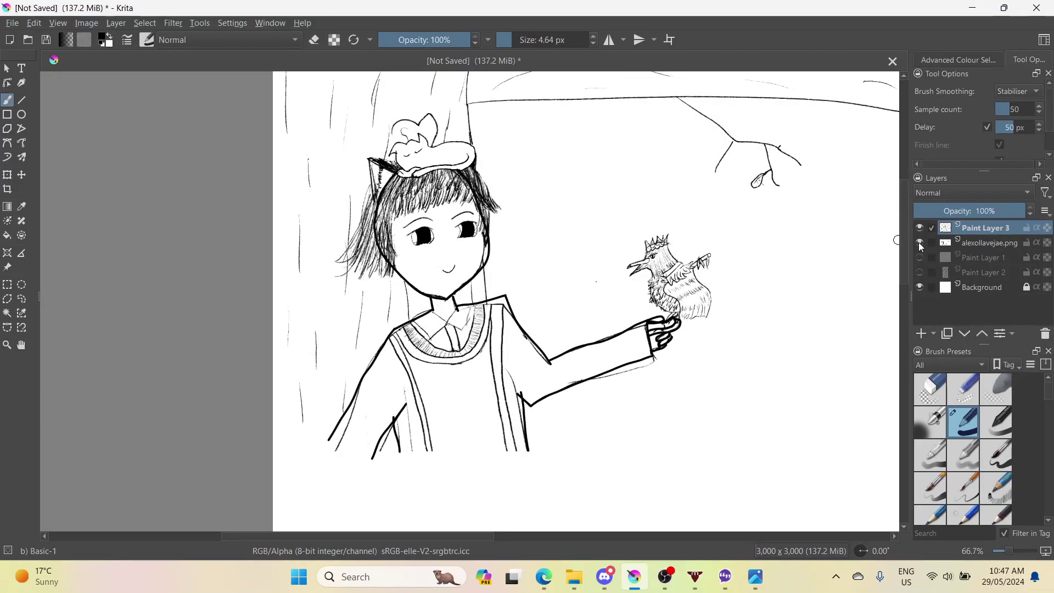
click(919, 243)
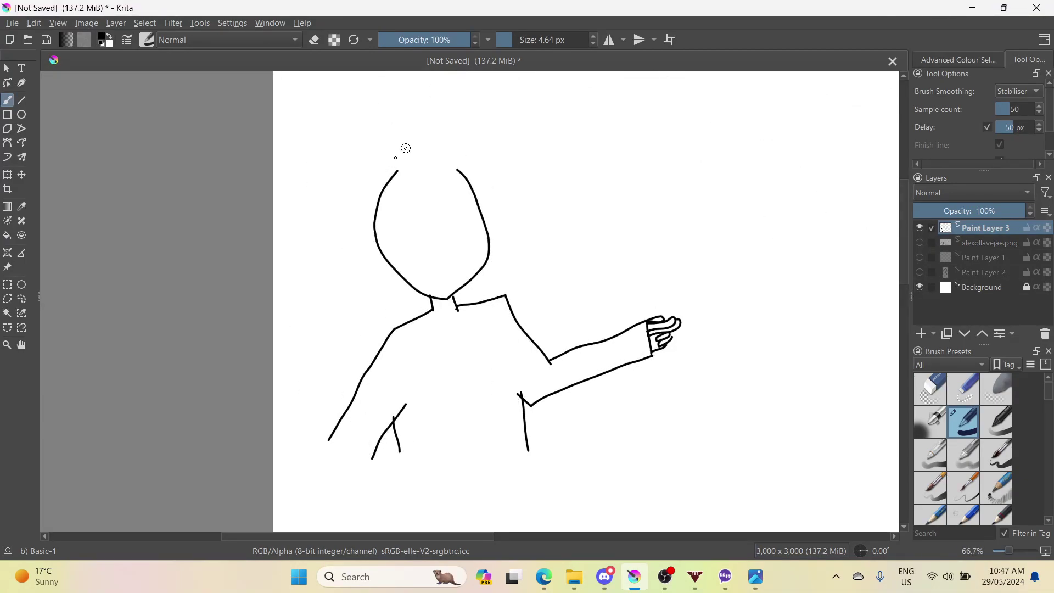
scroll(406, 148, up, 4)
mouse_move(394, 187)
mouse_down()
mouse_move(426, 160)
mouse_move(550, 143)
mouse_move(605, 149)
mouse_move(650, 188)
mouse_move(635, 174)
mouse_up()
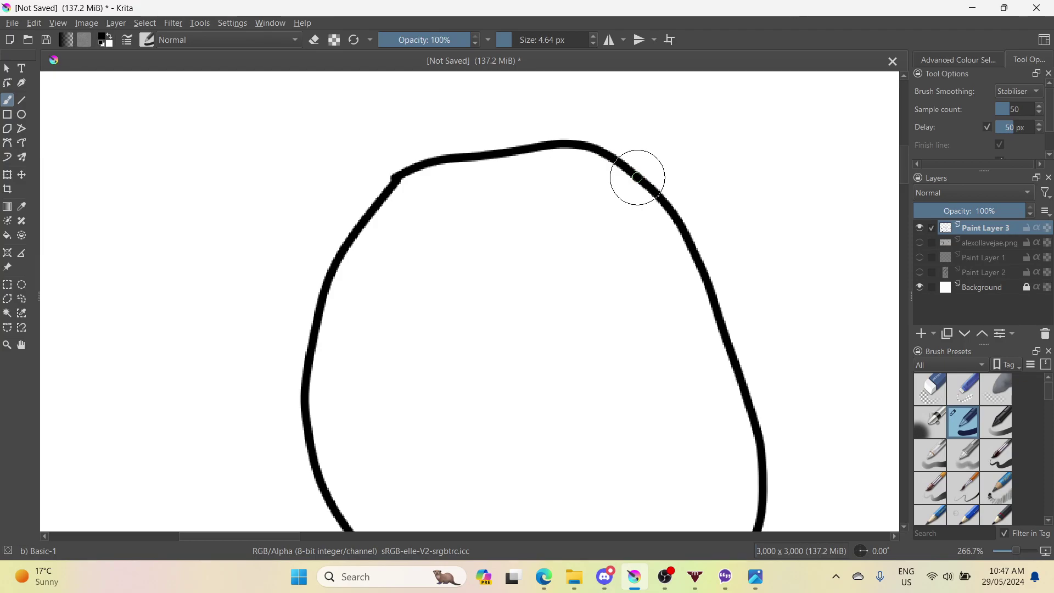
- Compare the traced outline with the sketch by toggling the visibility of the sketch layer and Paint Layer 3
click(921, 241)
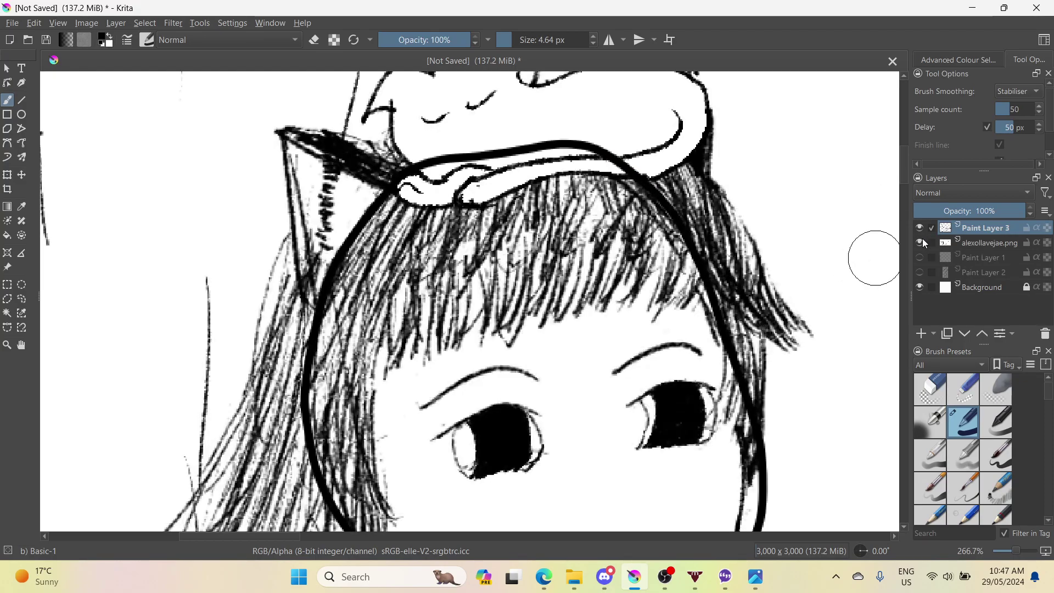
click(921, 241)
click(921, 241)
click(921, 242)
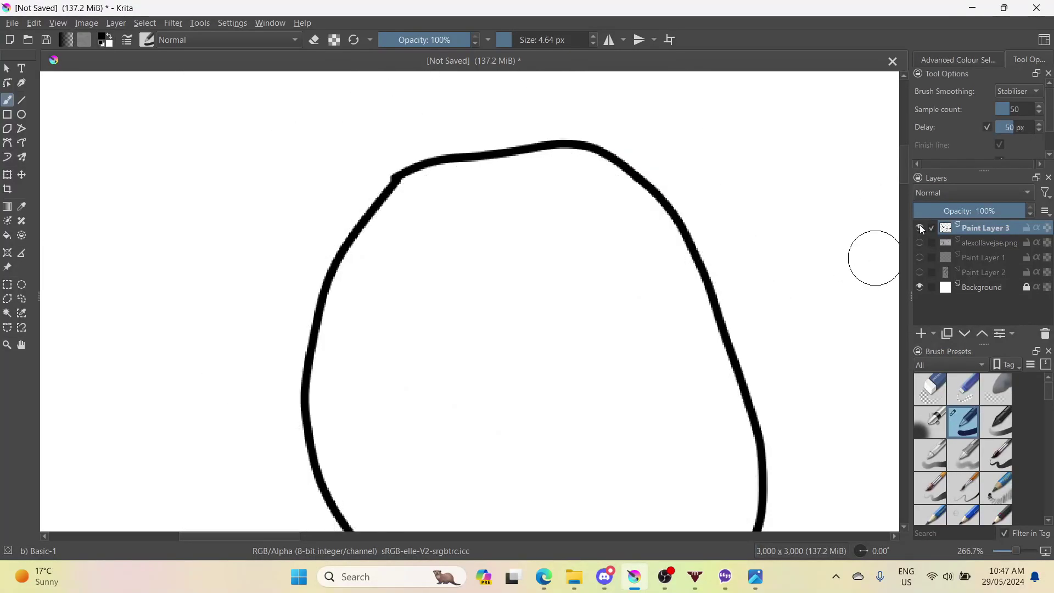
click(920, 228)
click(920, 228)
- Review the traced figure and the empty space around it across the whole canvas
scroll(767, 294, down, 6)
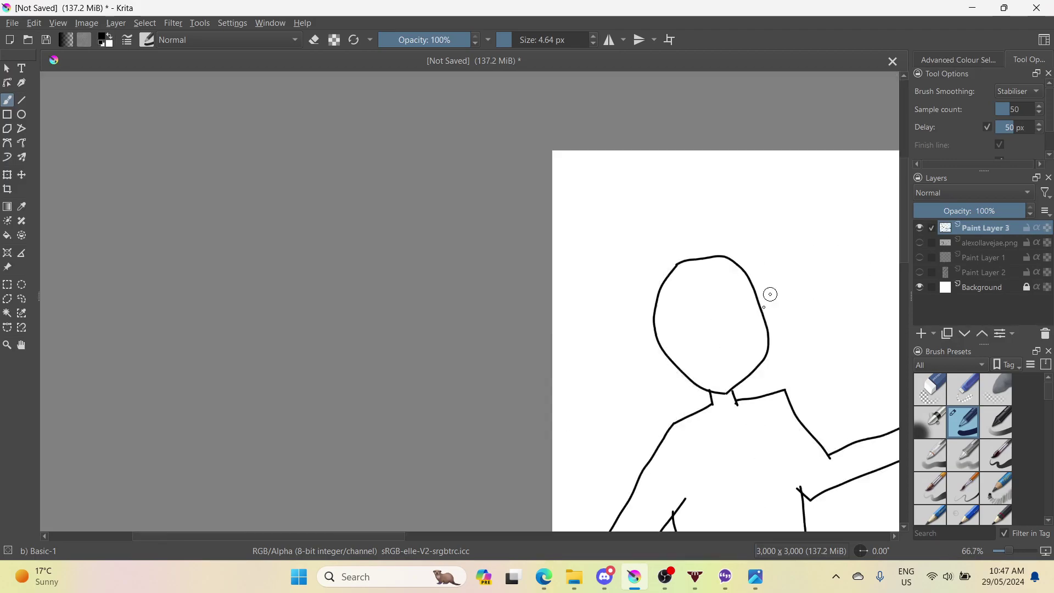
scroll(748, 383, up, 1)
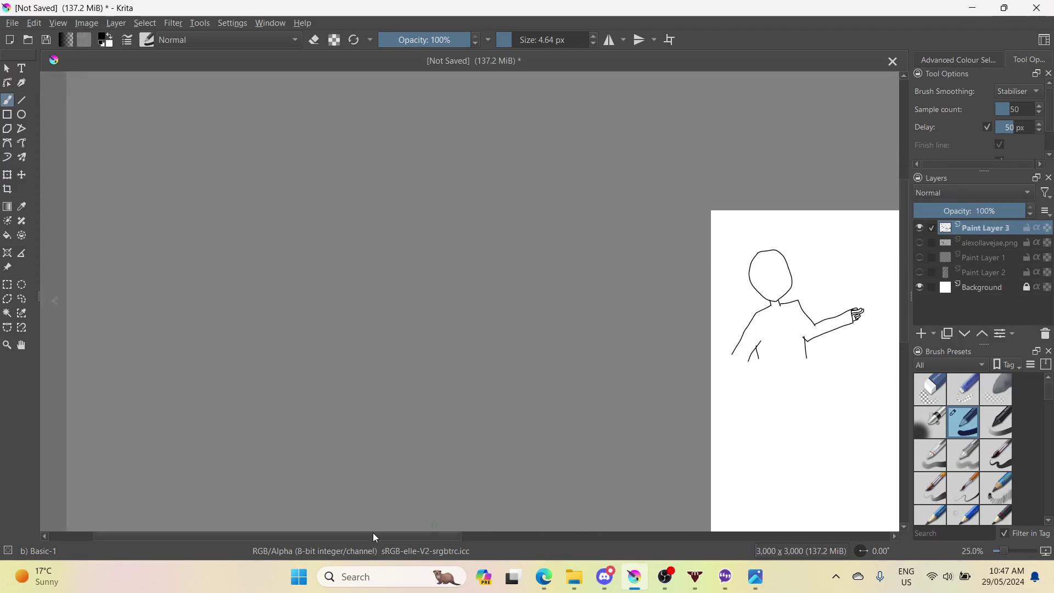
drag(373, 532, 545, 545)
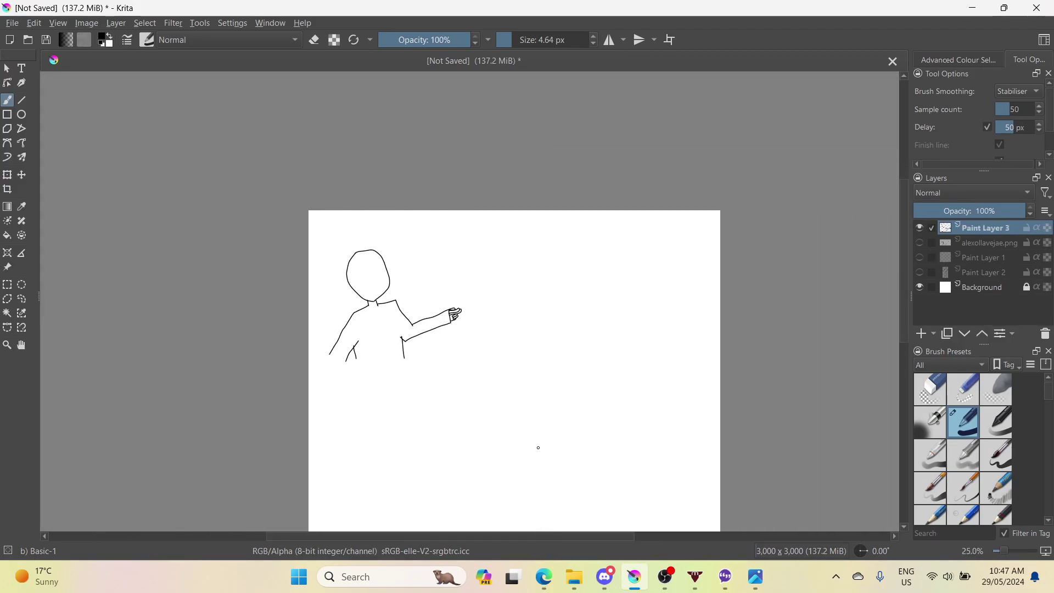
scroll(531, 436, up, 2)
scroll(542, 429, down, 4)
scroll(550, 446, up, 4)
scroll(544, 459, down, 2)
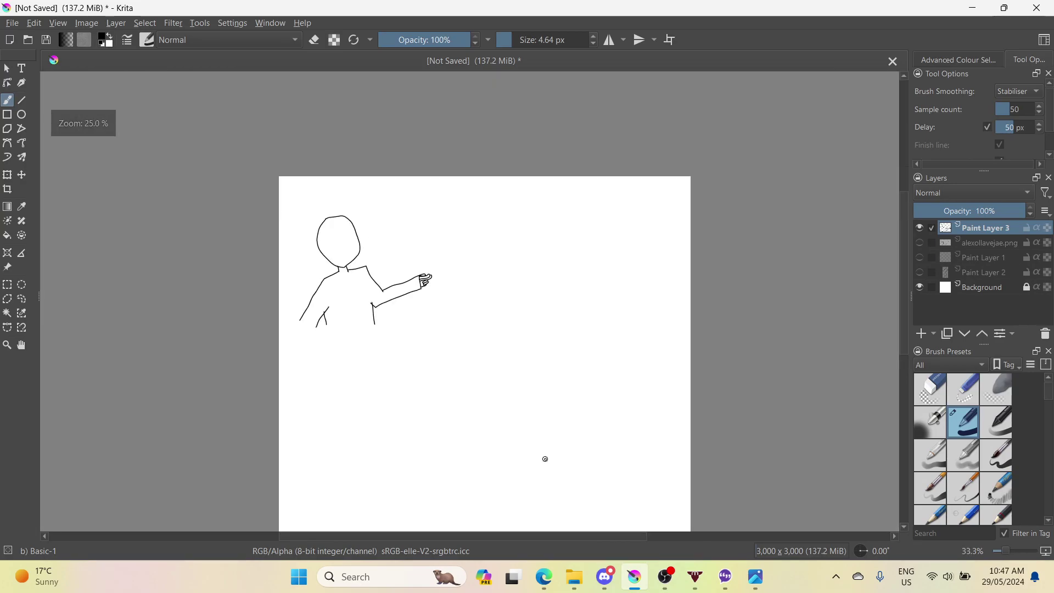
scroll(545, 459, up, 1)
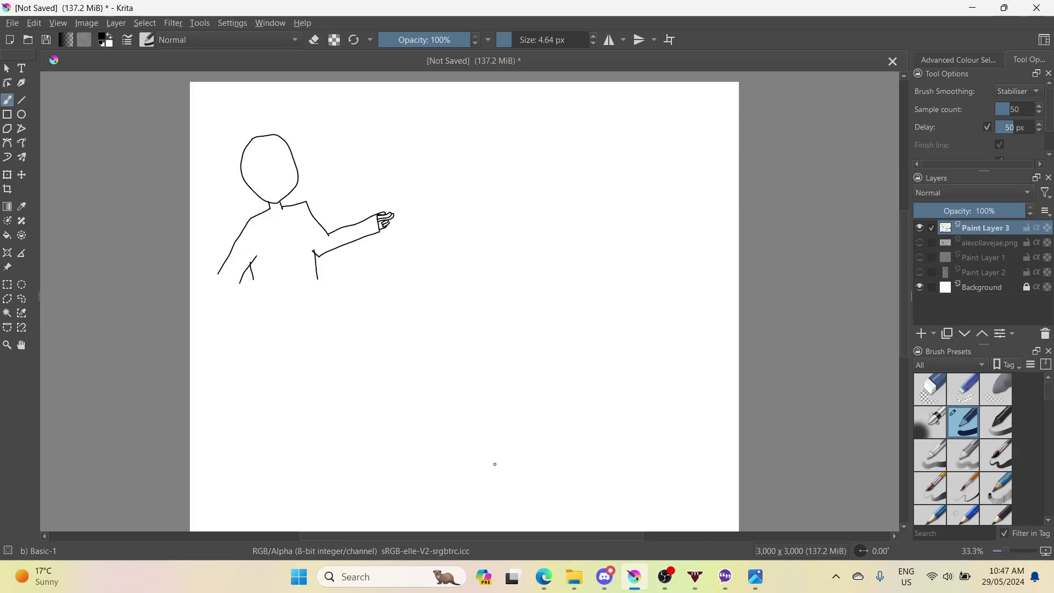
scroll(494, 455, down, 2)
scroll(477, 475, up, 1)
scroll(480, 473, up, 2)
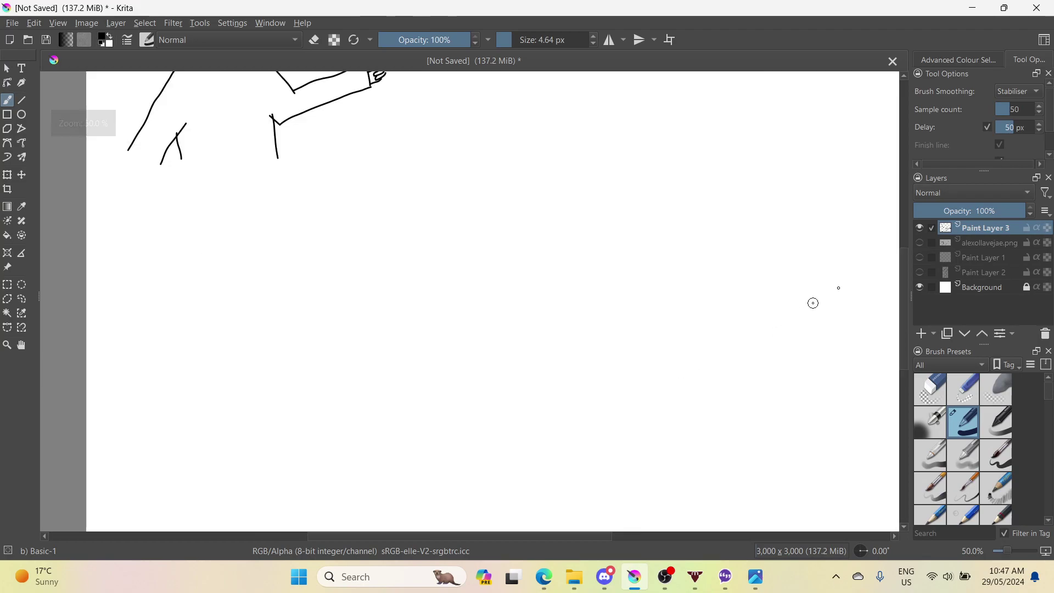
scroll(418, 305, down, 1)
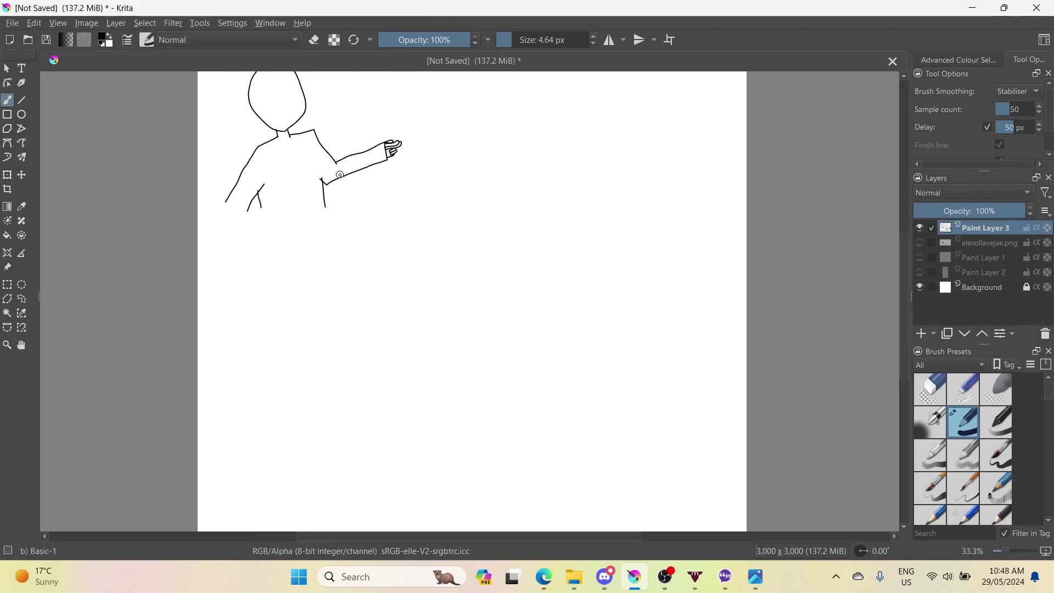
- Try drawing a freehand oval in the empty lower right area of the canvas on Paint Layer 3, and undo it
scroll(461, 271, down, 1)
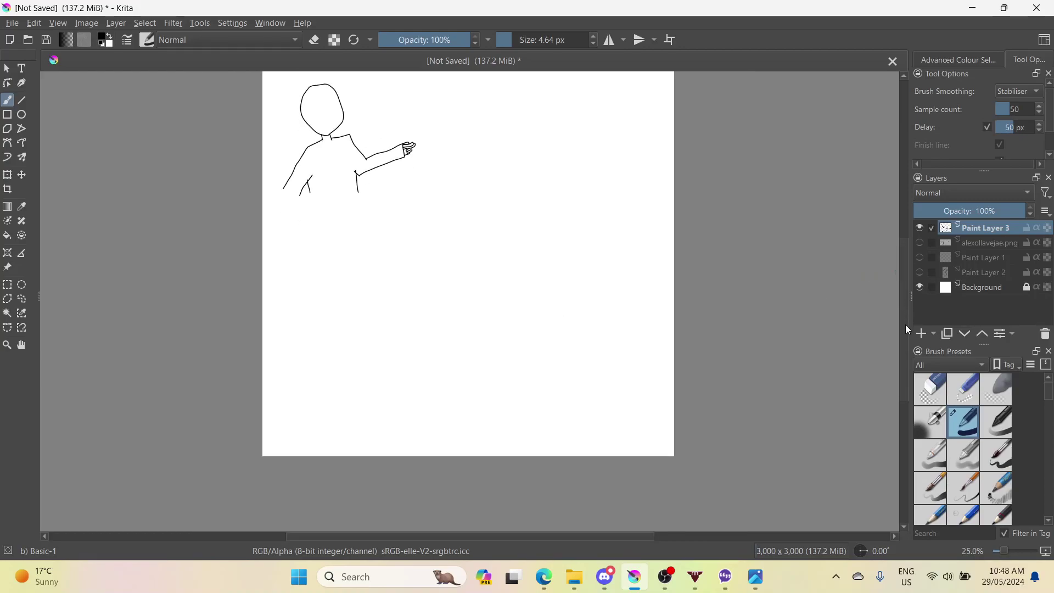
scroll(883, 333, down, 1)
scroll(563, 307, up, 2)
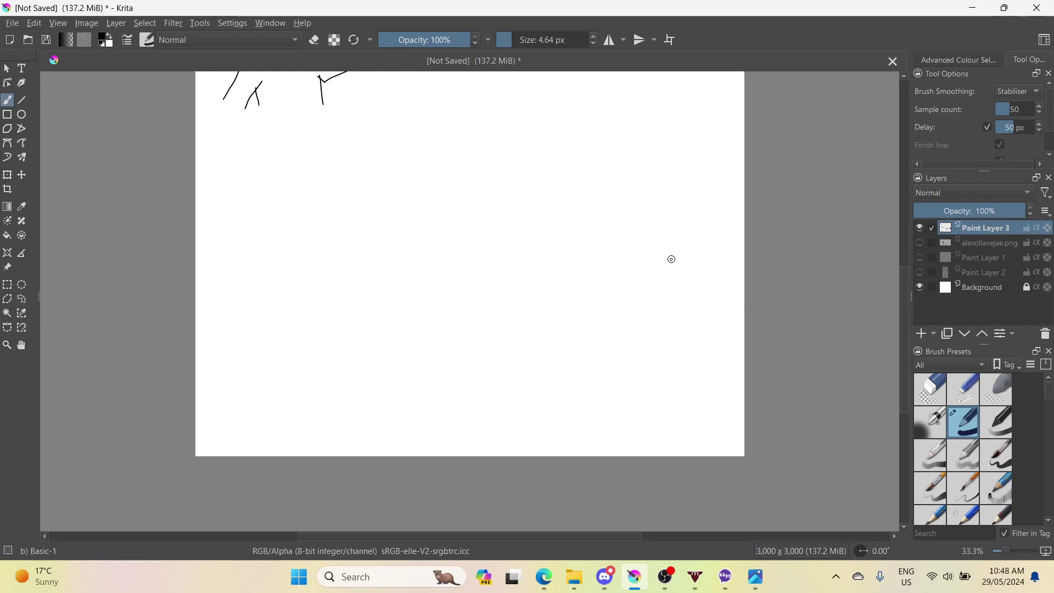
mouse_move(647, 268)
mouse_down()
mouse_move(605, 297)
mouse_move(605, 324)
mouse_move(651, 334)
mouse_move(685, 291)
mouse_move(674, 259)
mouse_move(653, 246)
mouse_up()
key(ctrl+z)
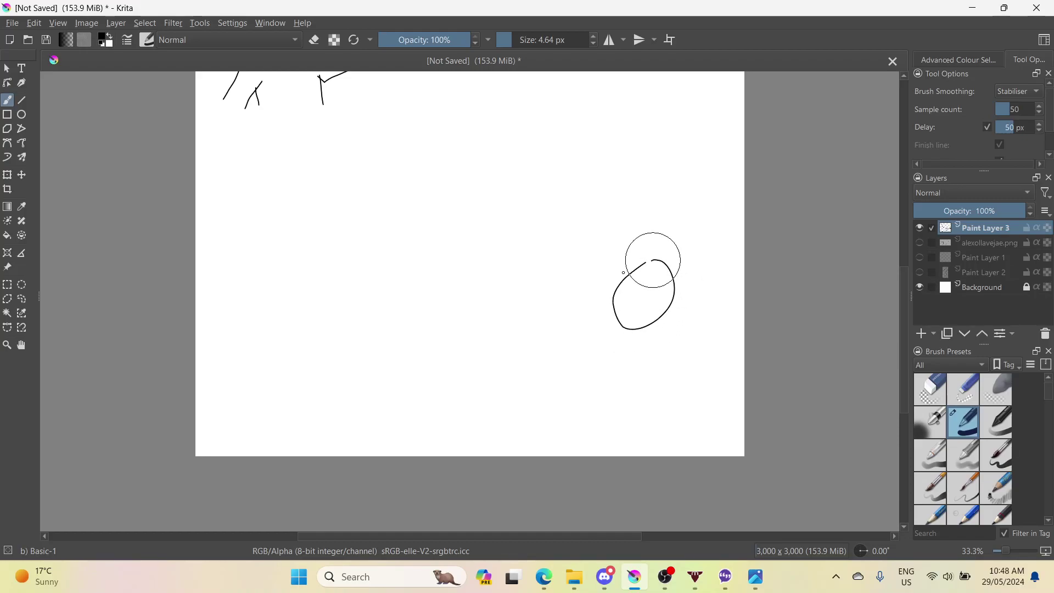
key(ctrl+z)
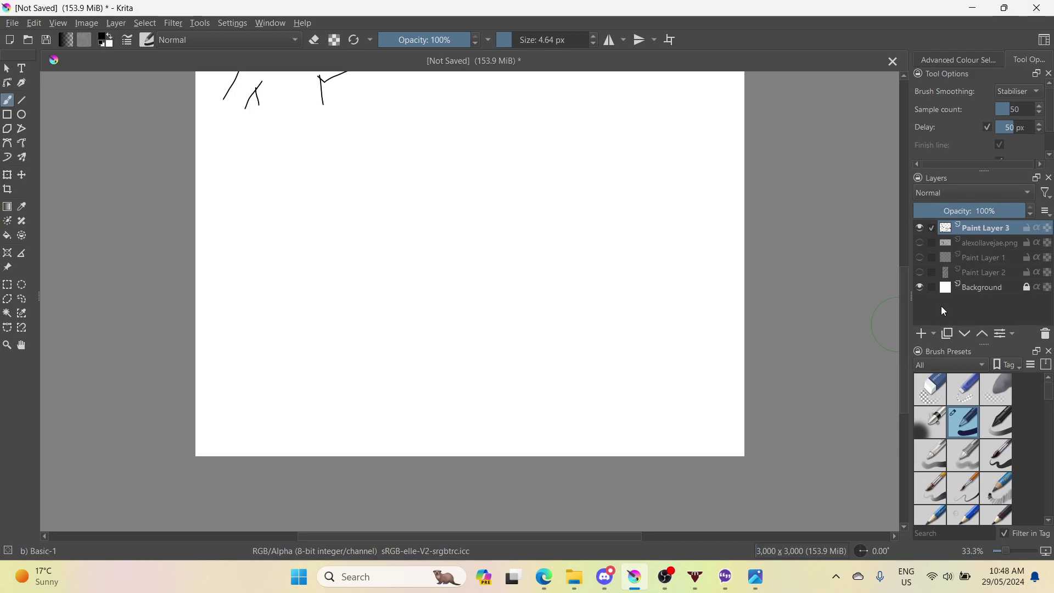
- Add a new paint layer, move it below Paint Layer 3, and return it to the top of the layer stack
click(924, 336)
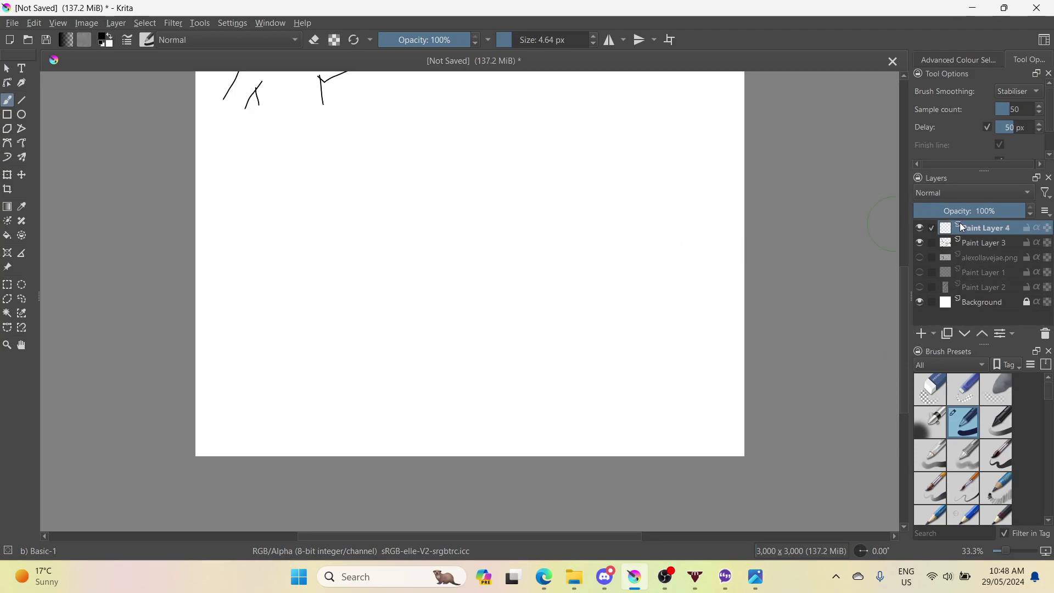
drag(963, 227, 970, 243)
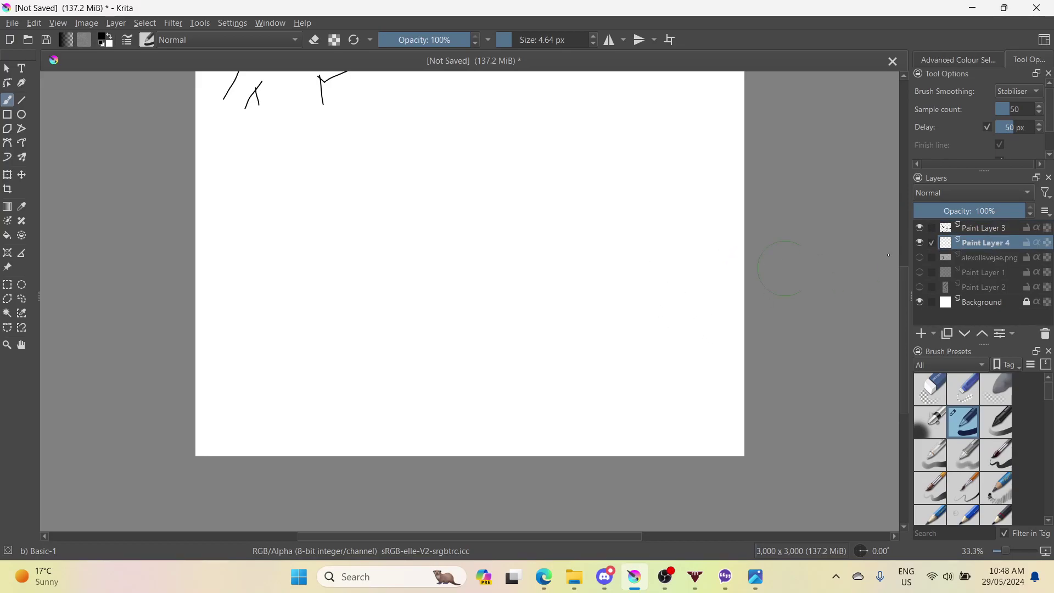
right_click(964, 239)
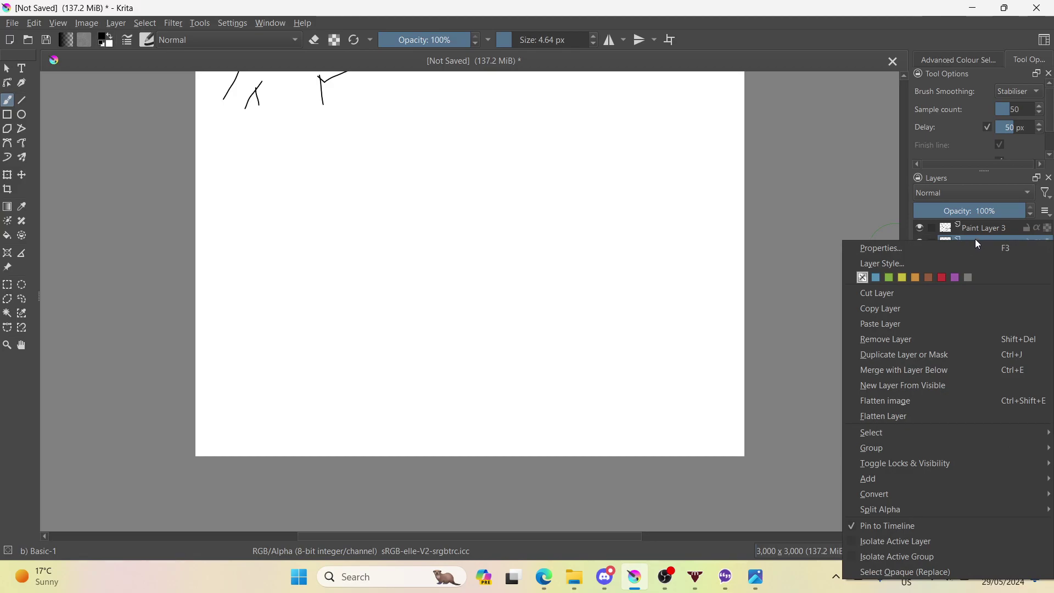
key(Escape)
drag(976, 243, 985, 225)
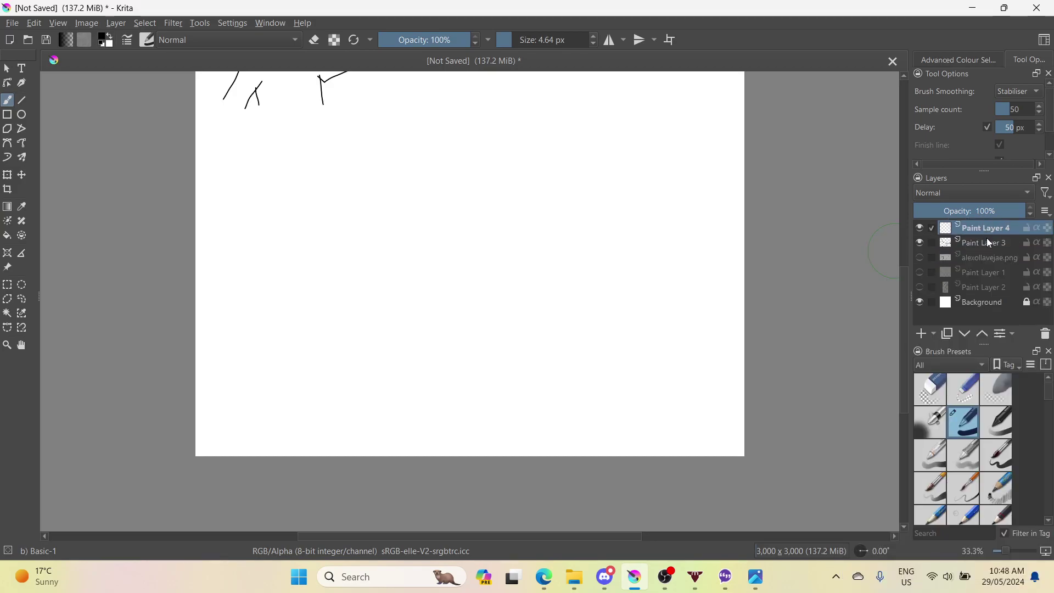
- Select Paint Layer 3, try an oval and a curved stroke near the canvas's lower right, and undo them
click(984, 239)
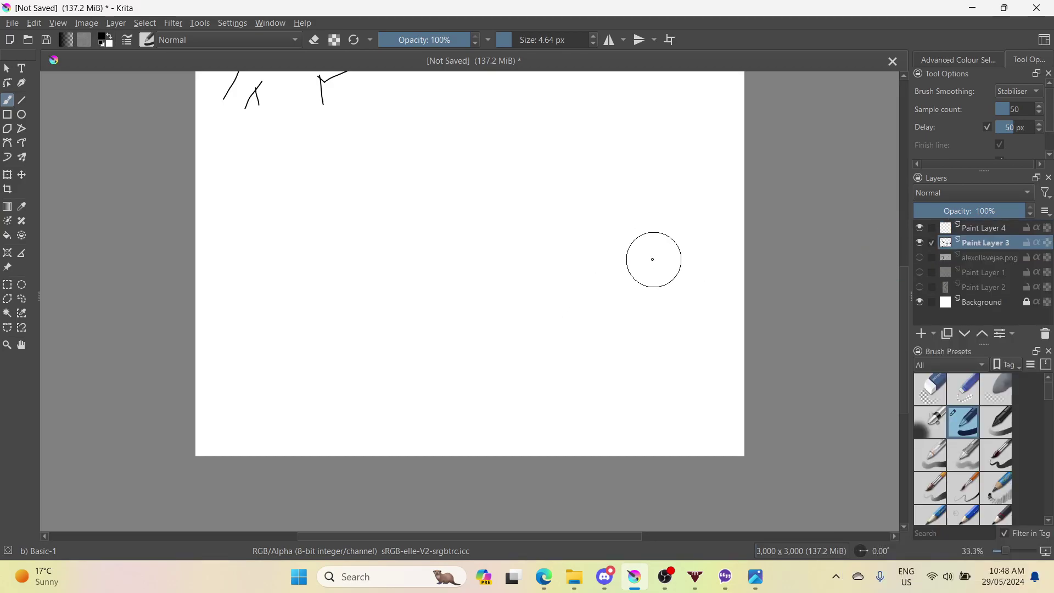
mouse_move(646, 260)
mouse_down()
mouse_move(619, 278)
mouse_move(618, 298)
mouse_move(640, 322)
mouse_move(660, 323)
mouse_move(675, 280)
mouse_move(670, 254)
mouse_move(628, 253)
mouse_up()
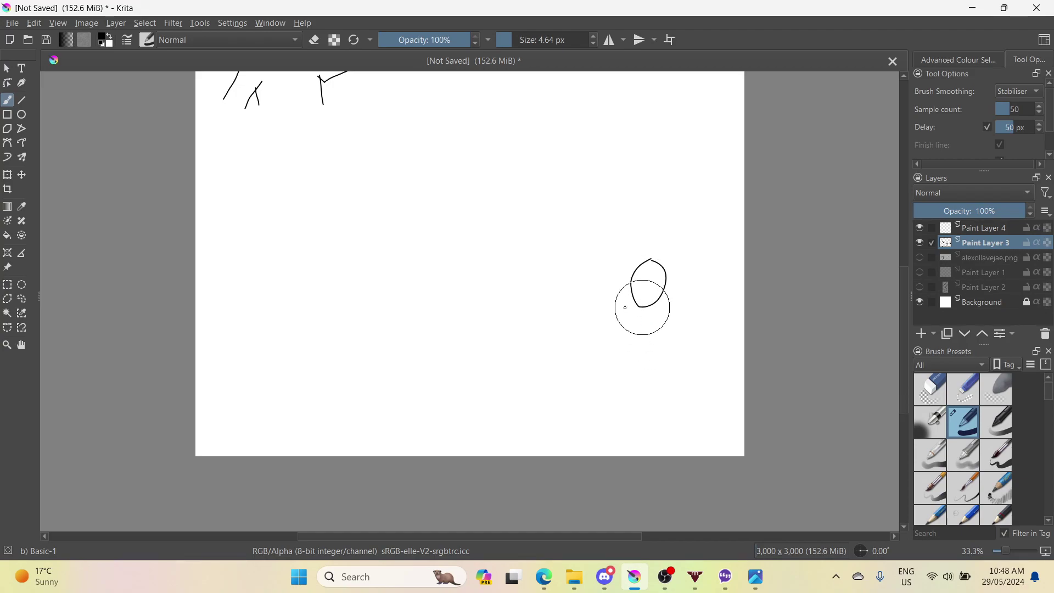
mouse_move(625, 308)
mouse_down()
mouse_move(604, 320)
mouse_move(609, 337)
mouse_move(631, 364)
mouse_move(657, 367)
mouse_move(678, 343)
mouse_move(679, 318)
mouse_move(644, 287)
mouse_up()
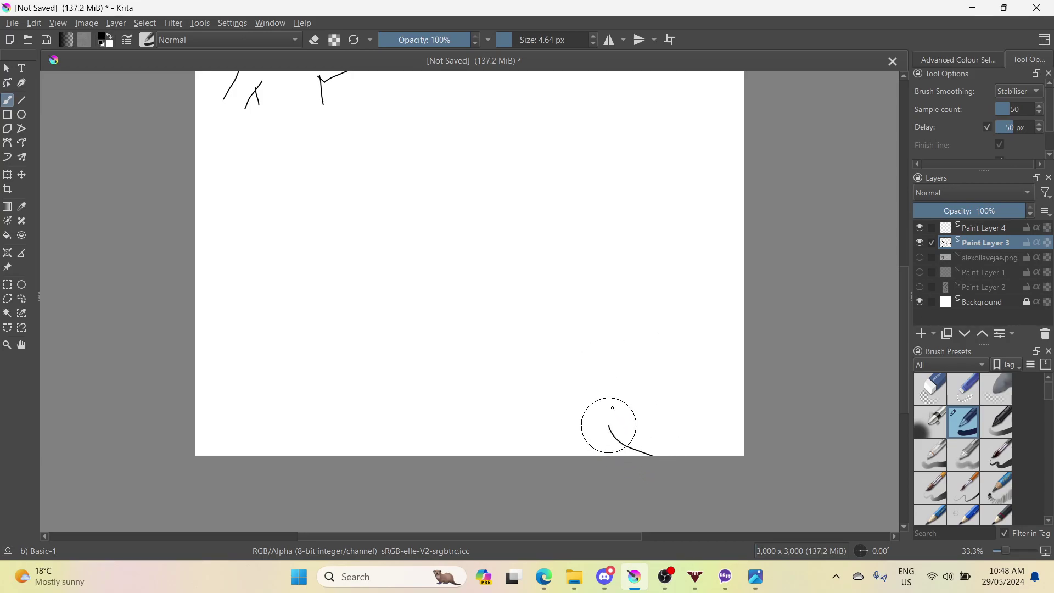
key(ctrl+z)
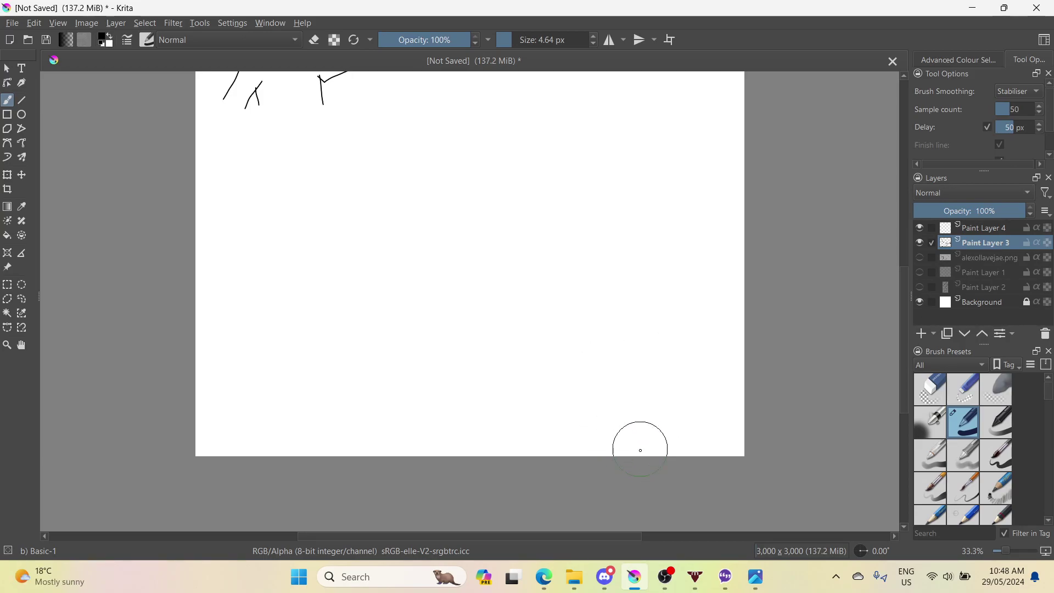
- Set brush smoothing to Weighted and draw a closed rounded shape resting on the canvas's bottom edge near the lower right corner
click(1024, 93)
click(1020, 78)
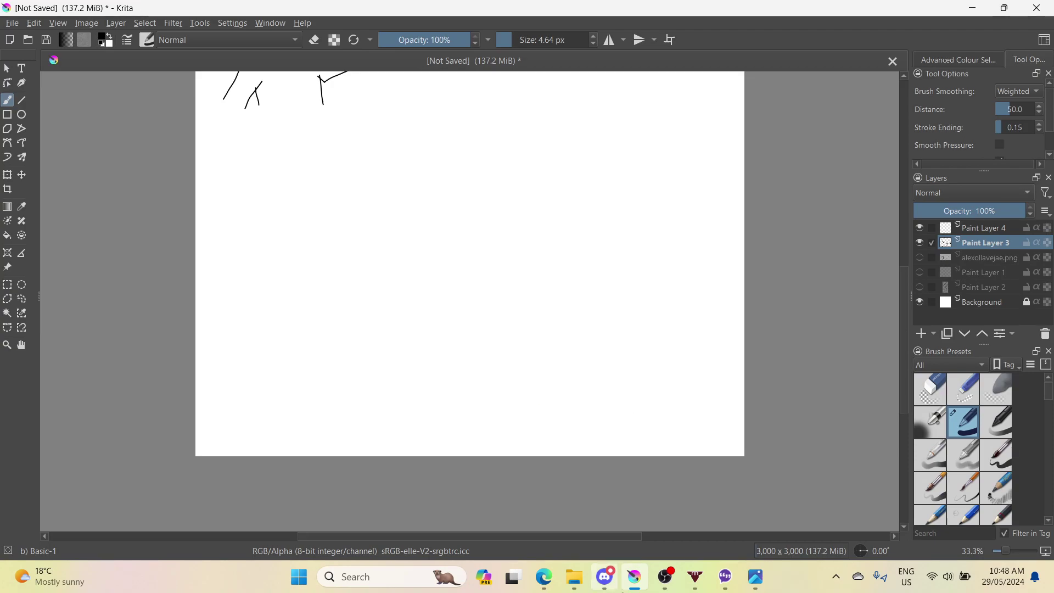
scroll(610, 386, up, 5)
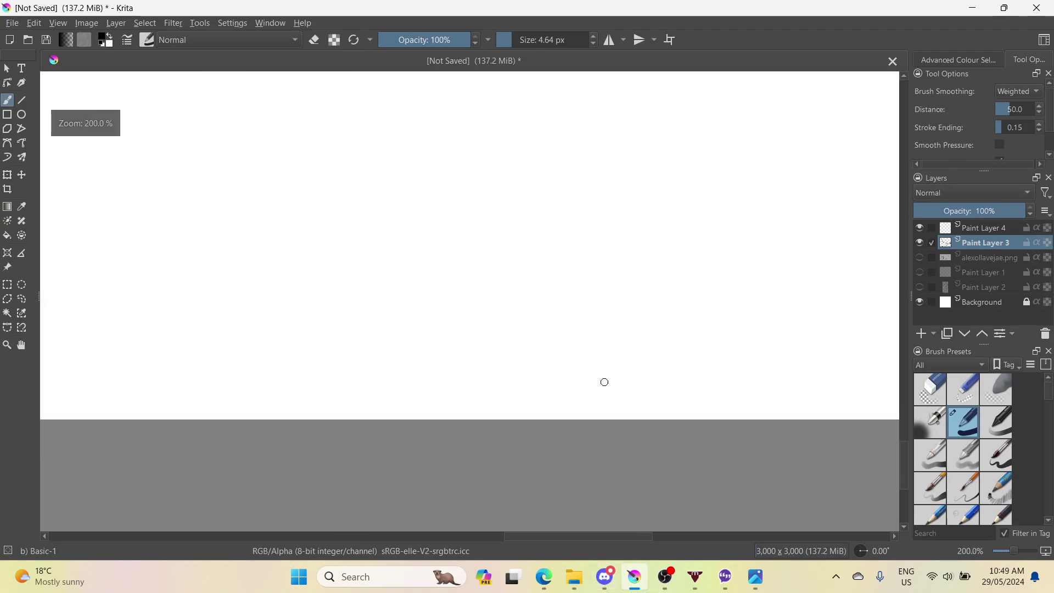
scroll(700, 395, down, 5)
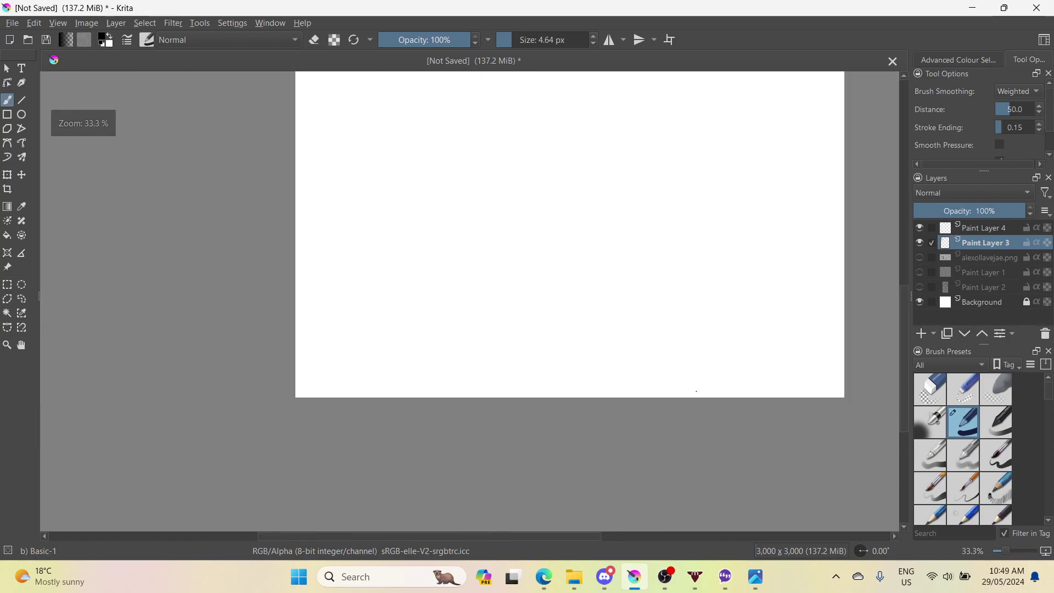
scroll(696, 391, up, 2)
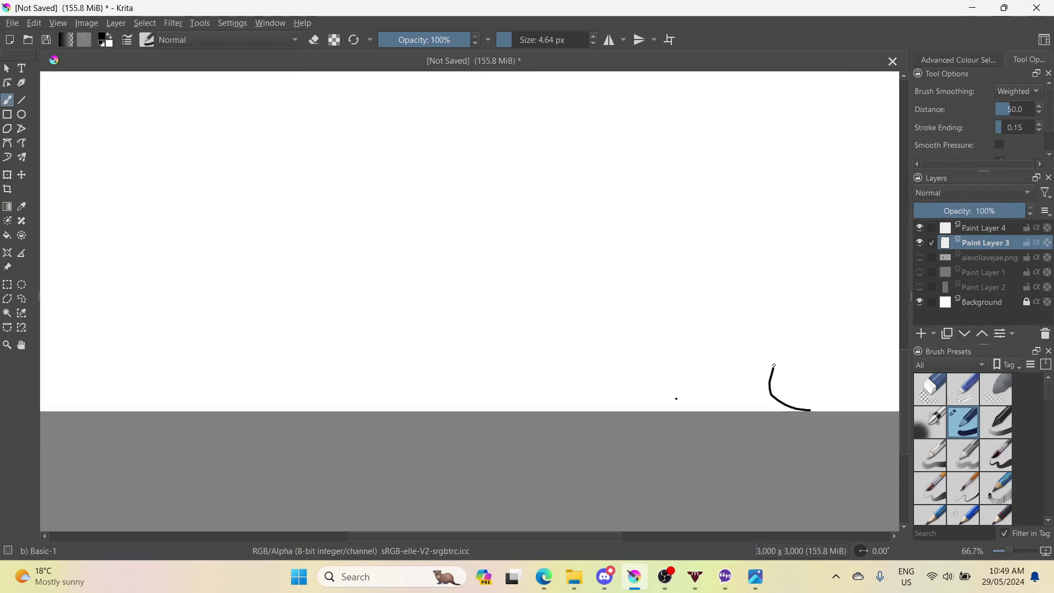
mouse_move(774, 365)
mouse_down()
mouse_move(779, 343)
mouse_move(806, 341)
mouse_up()
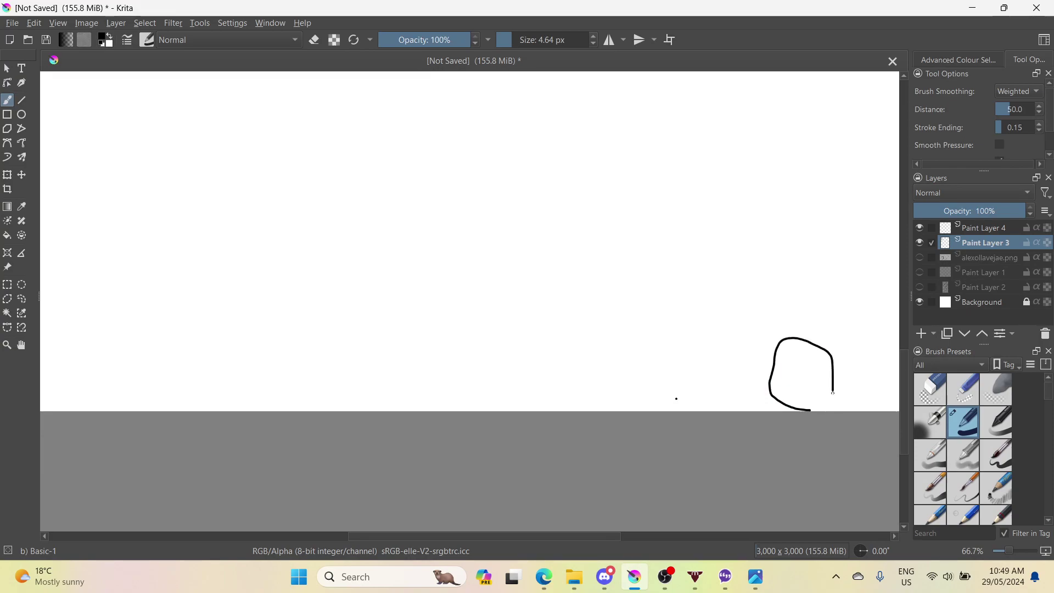
drag(820, 410, 822, 410)
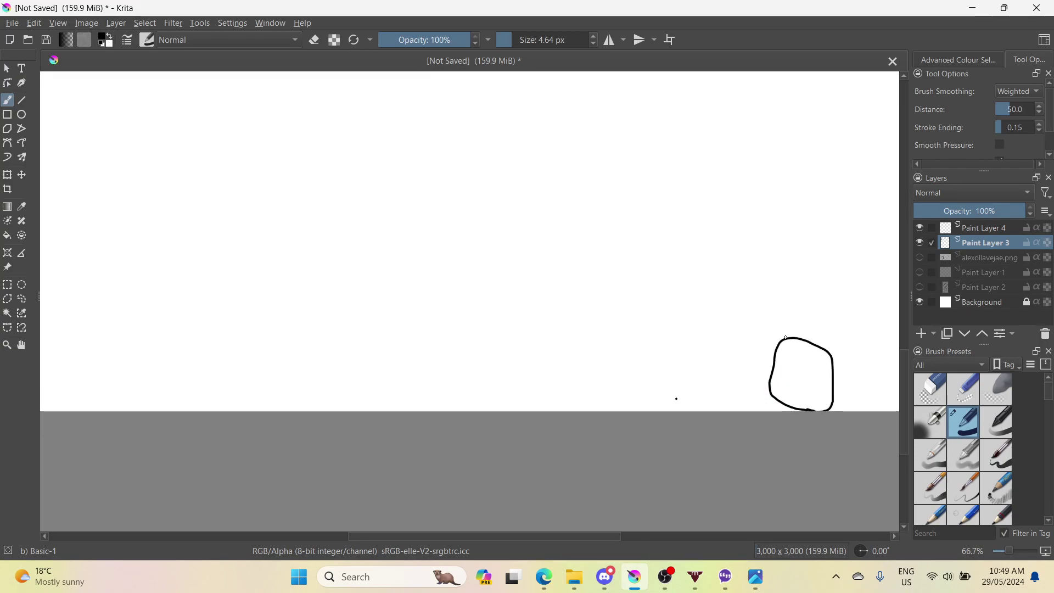
- Draw two more closed ovals stacked upward from the rounded shape on Paint Layer 3
drag(786, 337, 758, 317)
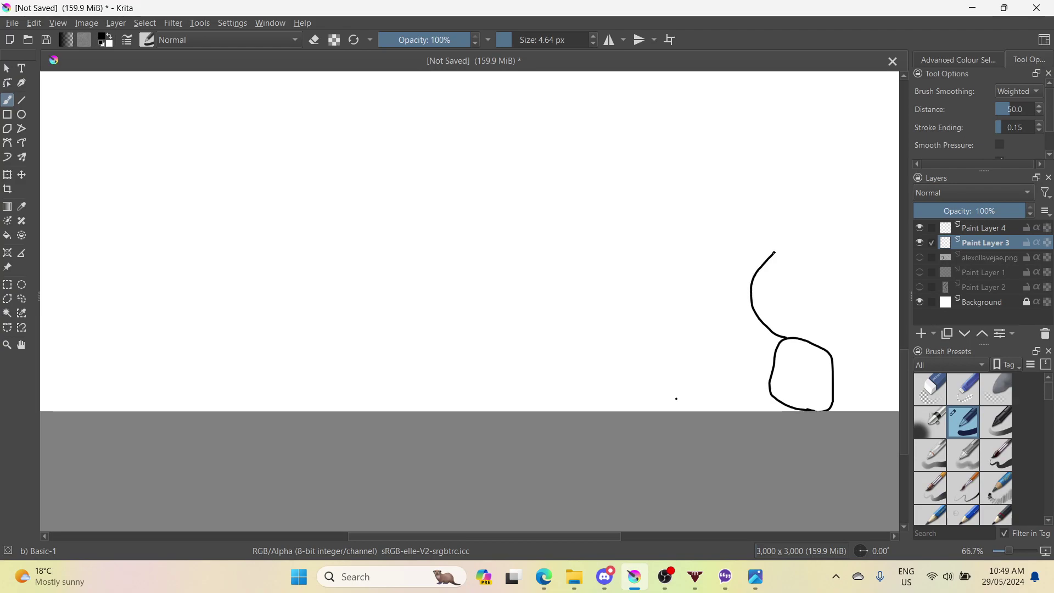
mouse_move(775, 252)
mouse_down()
mouse_move(793, 244)
mouse_move(812, 270)
mouse_up()
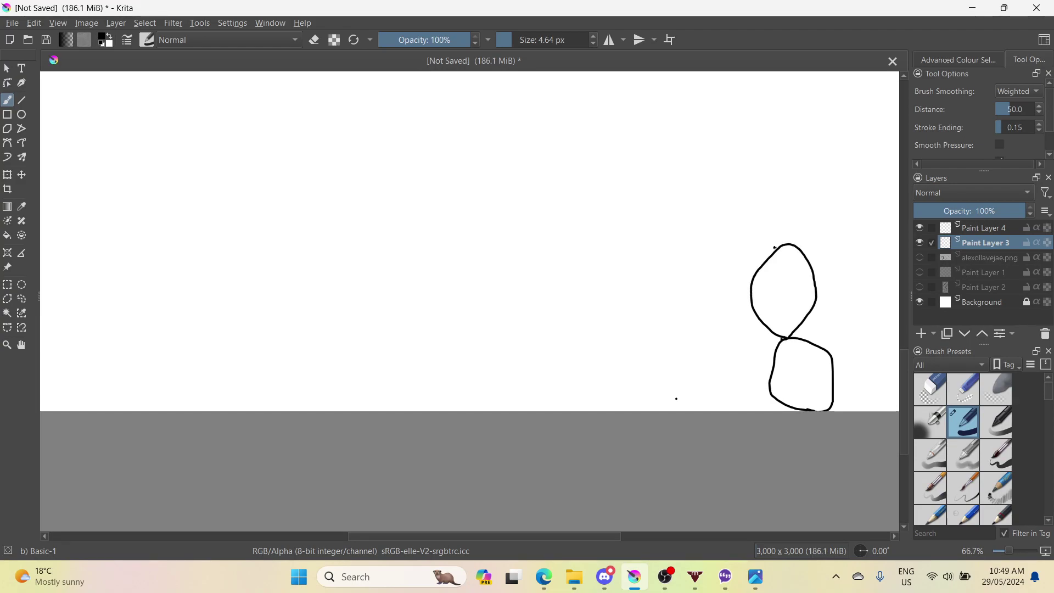
drag(774, 248, 755, 236)
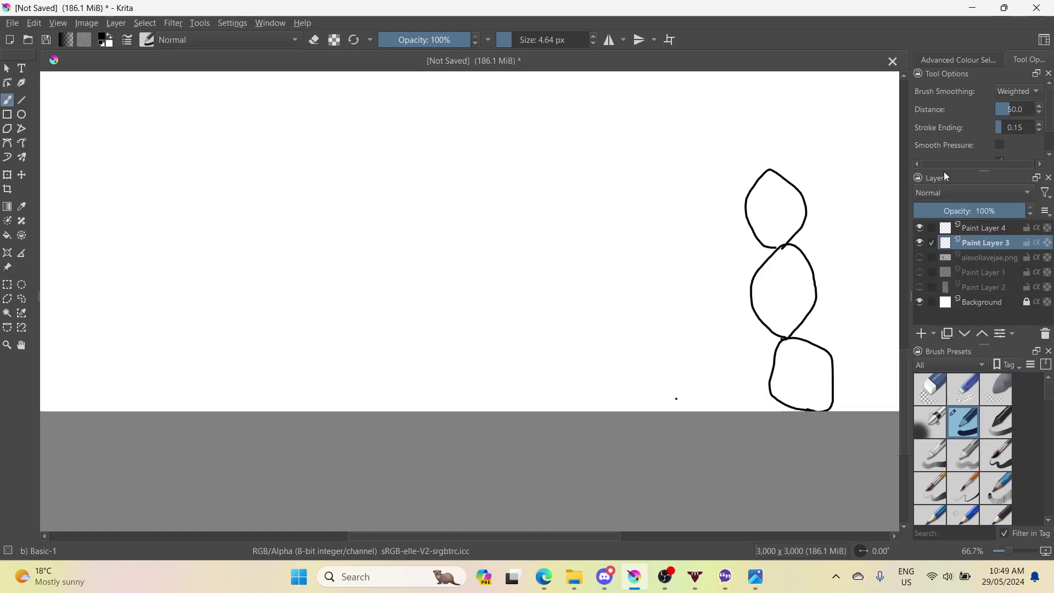
- Set brush smoothing to Stabiliser and draw an oval head in the empty space left of the stacked shapes
click(1025, 95)
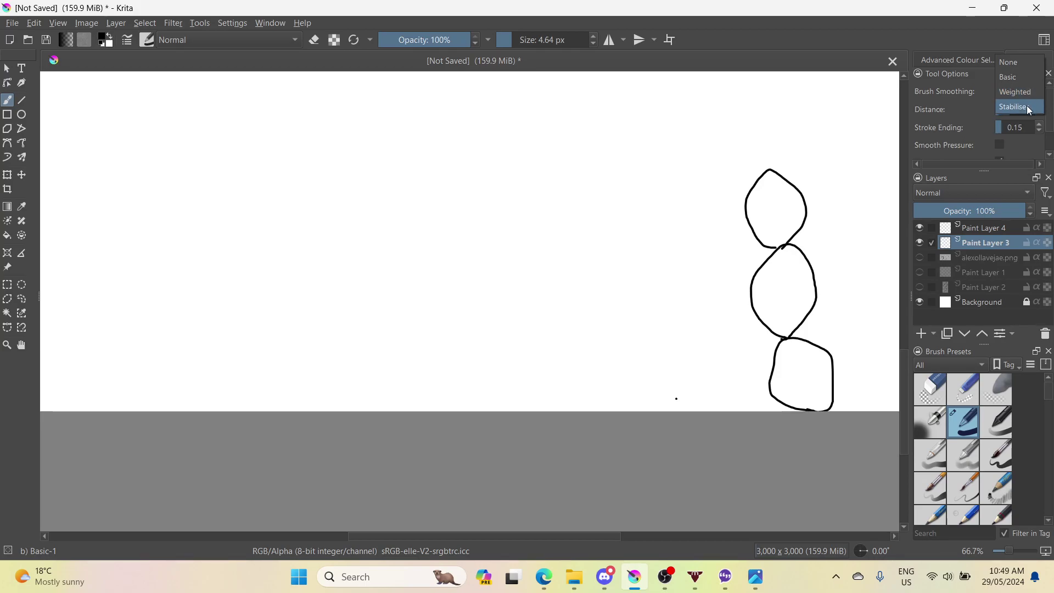
click(1030, 109)
scroll(593, 266, down, 4)
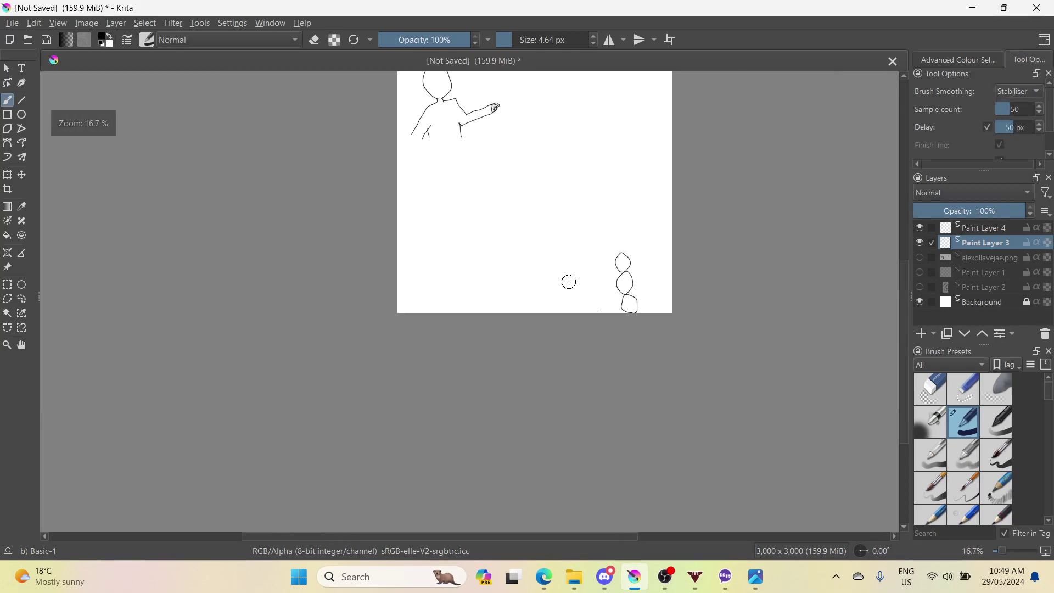
scroll(569, 282, up, 3)
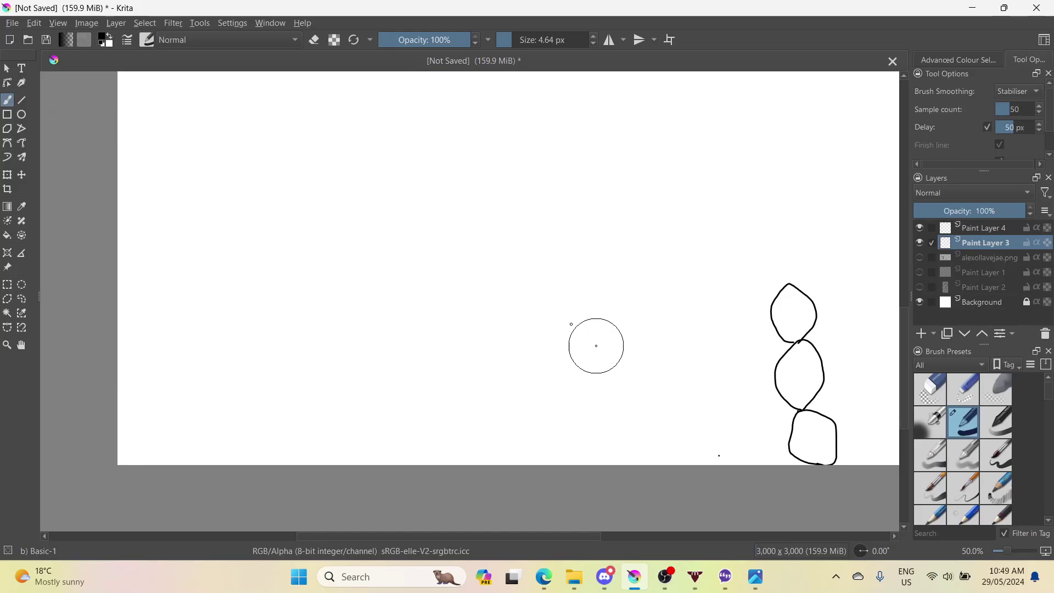
mouse_move(571, 323)
mouse_down()
mouse_move(571, 302)
mouse_move(632, 276)
mouse_move(651, 322)
mouse_move(632, 360)
mouse_move(592, 366)
mouse_move(578, 330)
mouse_up()
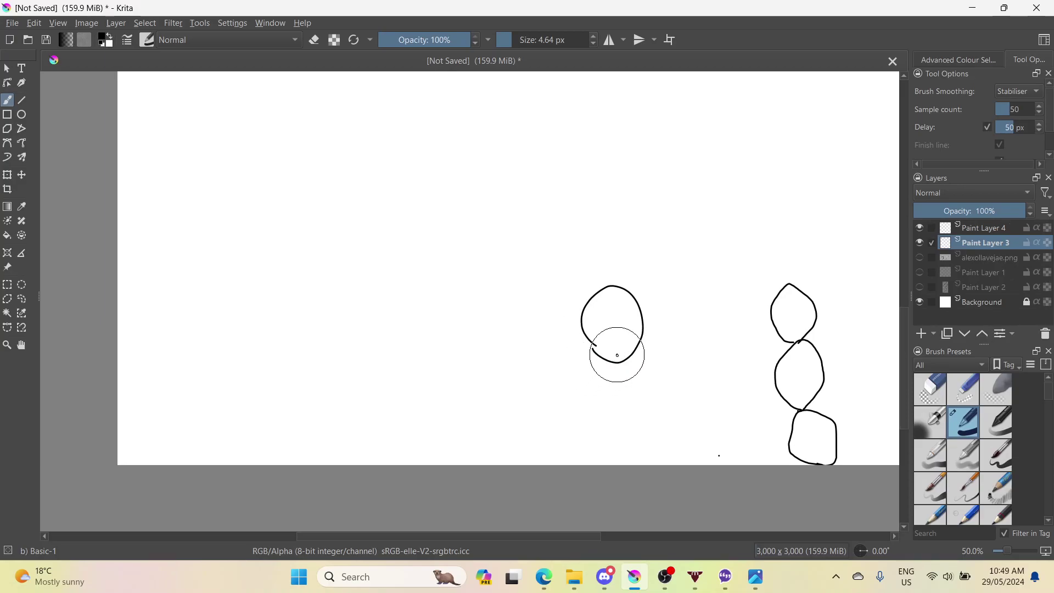
- Draw the figure's neck, wide oval torso, round hips and two shoulder joints, with one arm line reaching the canvas's bottom edge
mouse_move(619, 365)
mouse_down()
mouse_move(625, 403)
mouse_move(599, 386)
mouse_move(671, 368)
mouse_move(678, 393)
mouse_move(663, 426)
mouse_move(615, 437)
mouse_move(581, 422)
mouse_move(567, 400)
mouse_move(585, 378)
mouse_up()
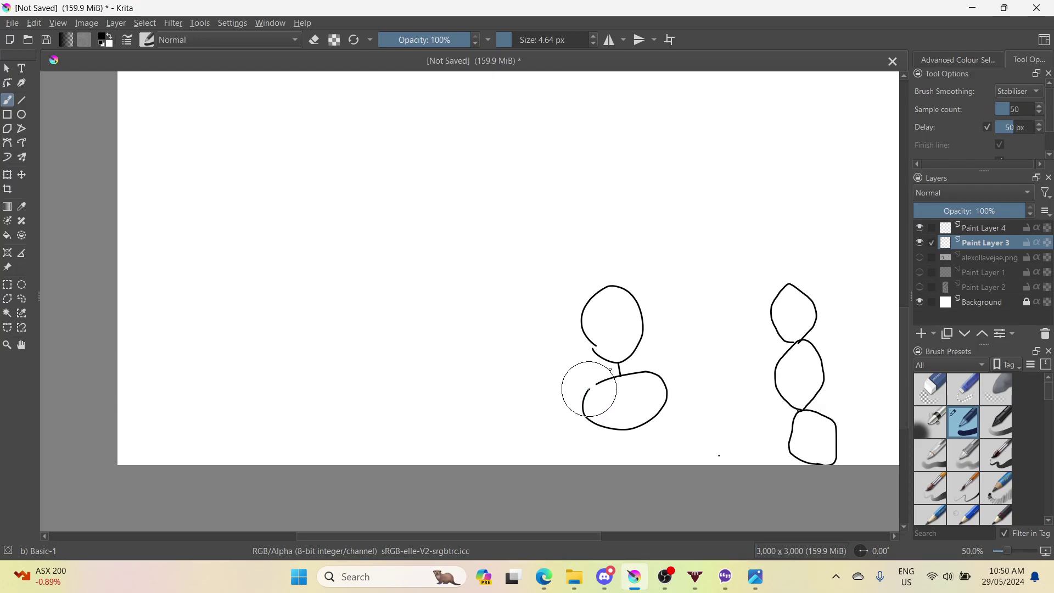
drag(596, 383, 599, 385)
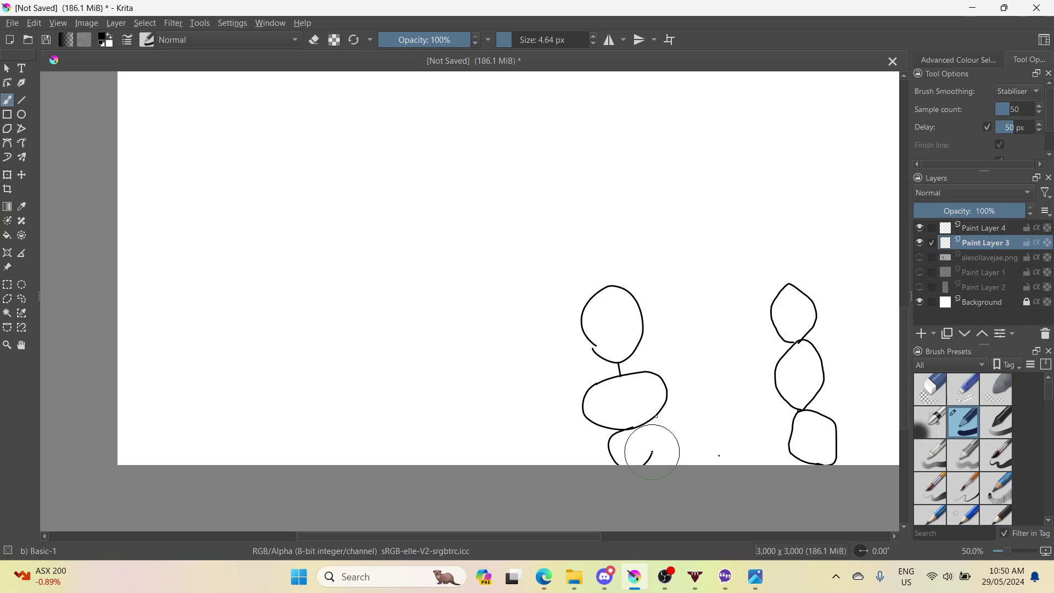
drag(652, 451, 641, 422)
mouse_move(558, 406)
mouse_down()
mouse_move(549, 431)
mouse_move(566, 446)
mouse_move(594, 439)
mouse_move(577, 424)
mouse_move(582, 416)
mouse_move(535, 472)
mouse_up()
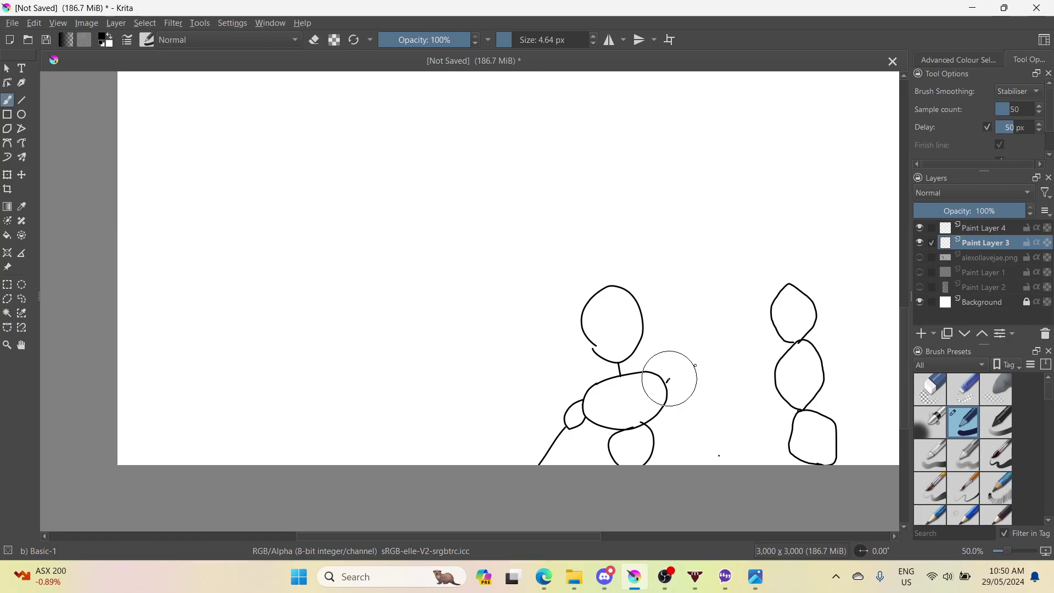
mouse_move(704, 373)
mouse_down()
mouse_move(707, 393)
mouse_move(686, 412)
mouse_move(667, 409)
mouse_move(648, 378)
mouse_move(660, 391)
mouse_move(680, 386)
mouse_up()
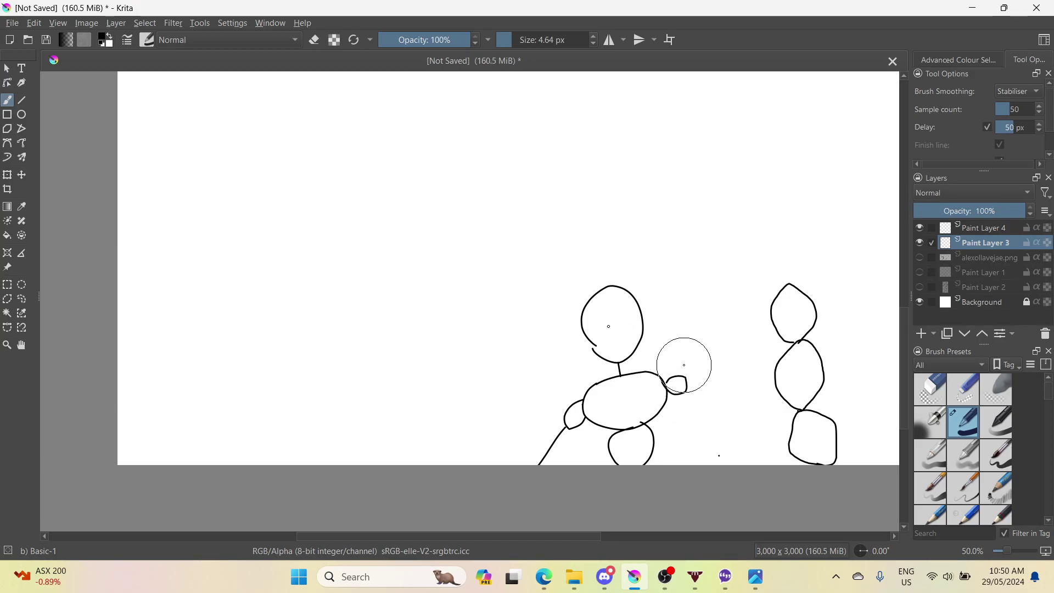
- Draw the other arm with a short upper-arm line, a small elbow joint and a straight forearm line toward the stacked shapes
scroll(612, 325, down, 3)
scroll(658, 344, up, 1)
scroll(658, 343, up, 2)
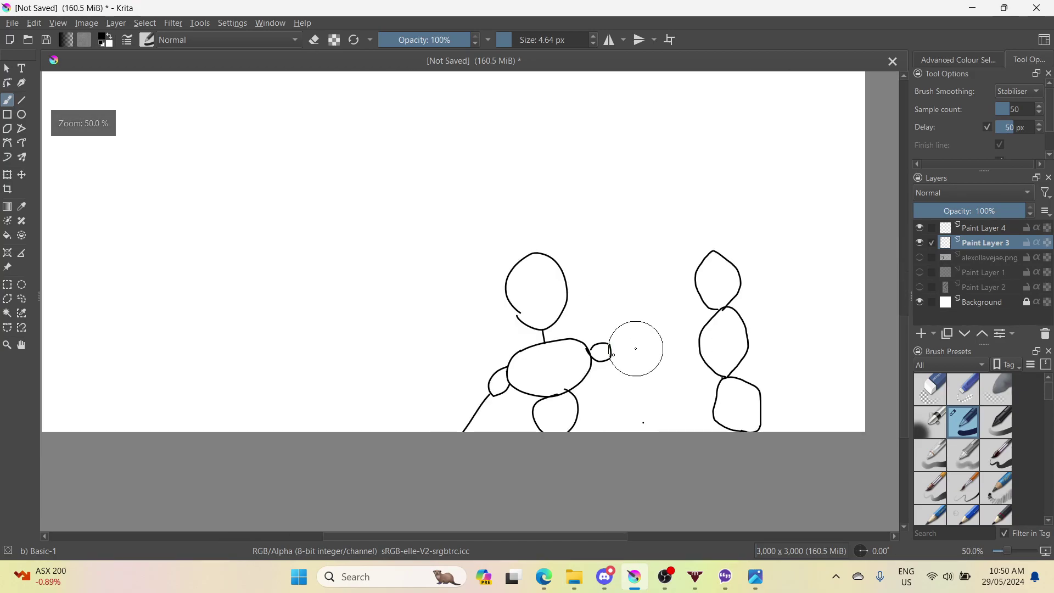
scroll(600, 353, down, 3)
scroll(604, 356, up, 2)
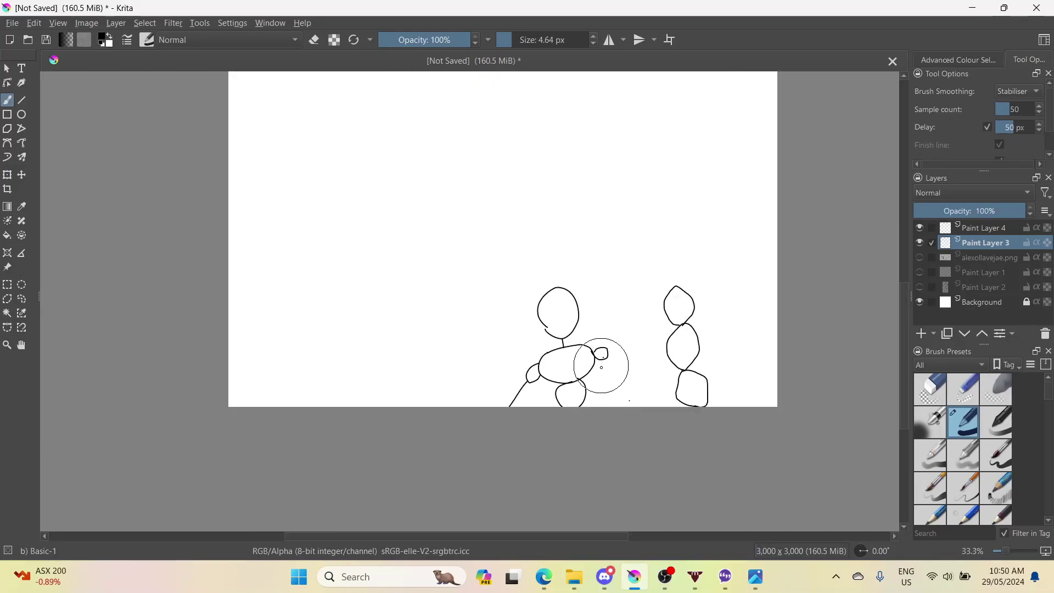
scroll(602, 368, up, 2)
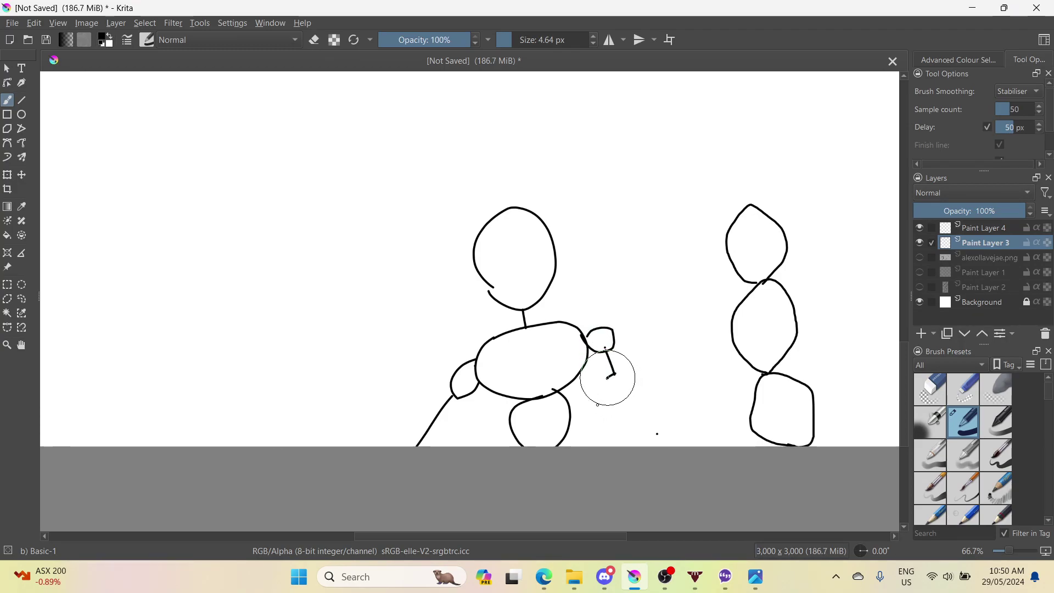
mouse_move(609, 409)
mouse_down()
mouse_move(636, 387)
mouse_move(635, 360)
mouse_up()
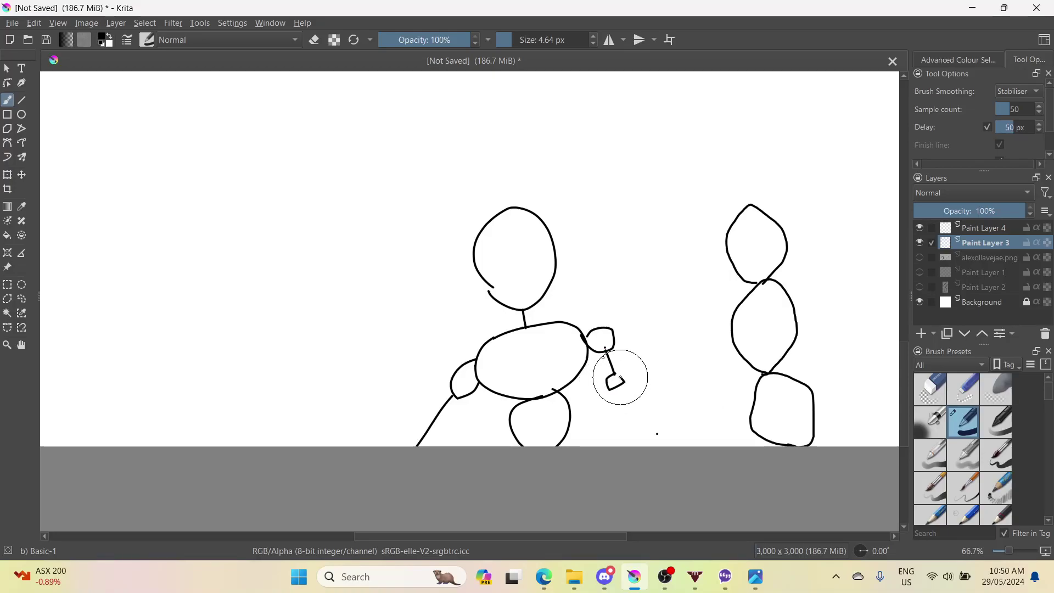
drag(617, 374, 623, 380)
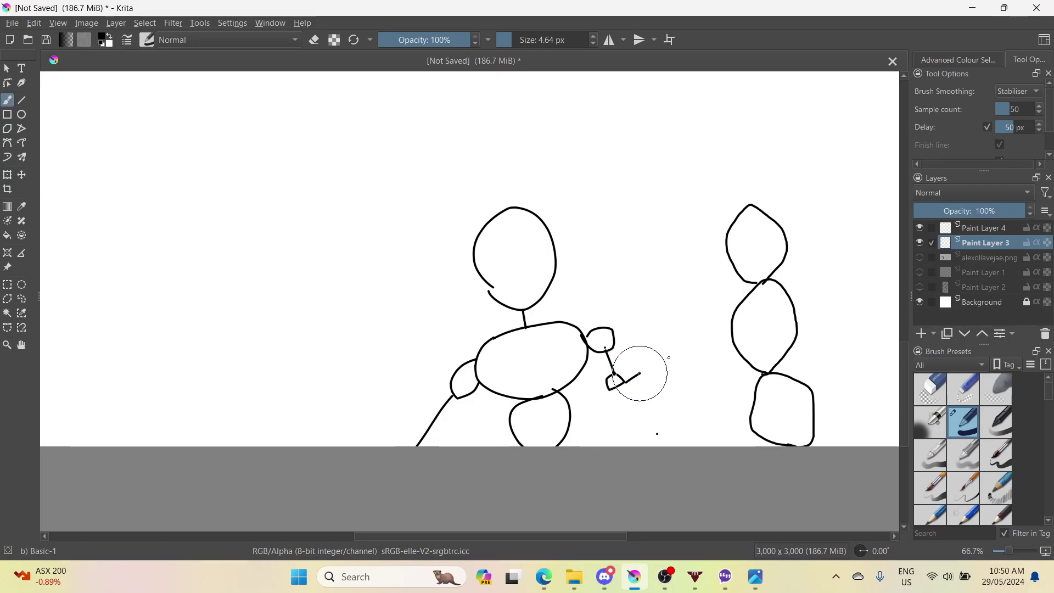
drag(669, 358, 683, 351)
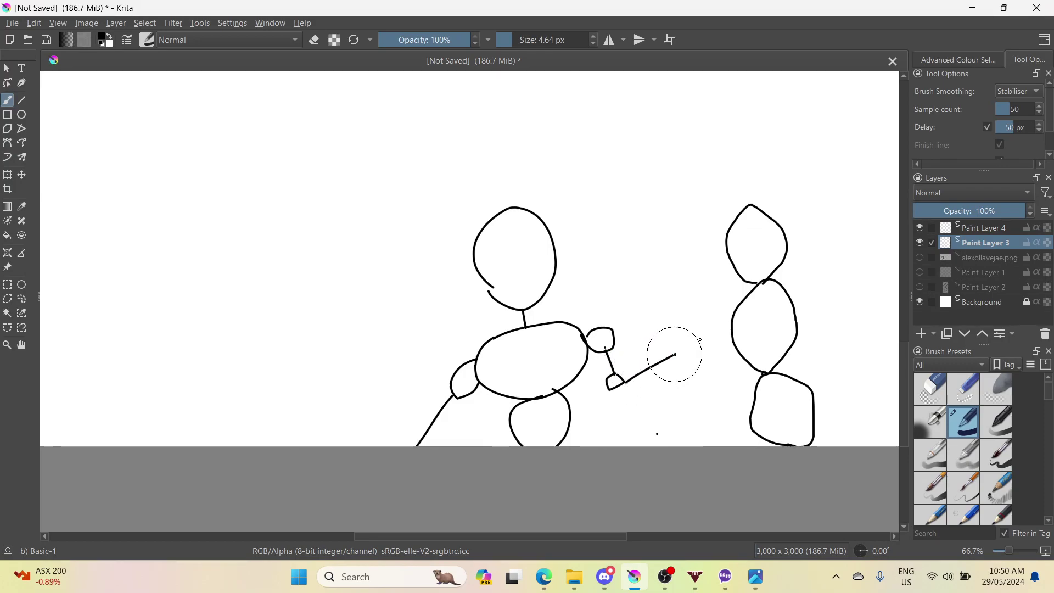
- Draw a small oval hand at the end of the raised forearm line
scroll(674, 362, down, 3)
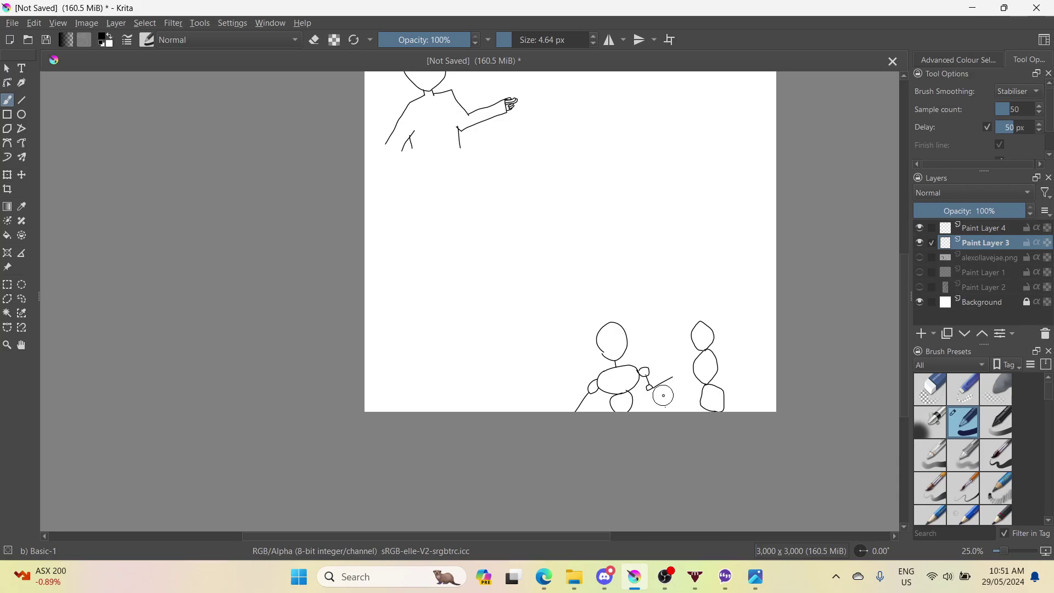
scroll(664, 396, up, 6)
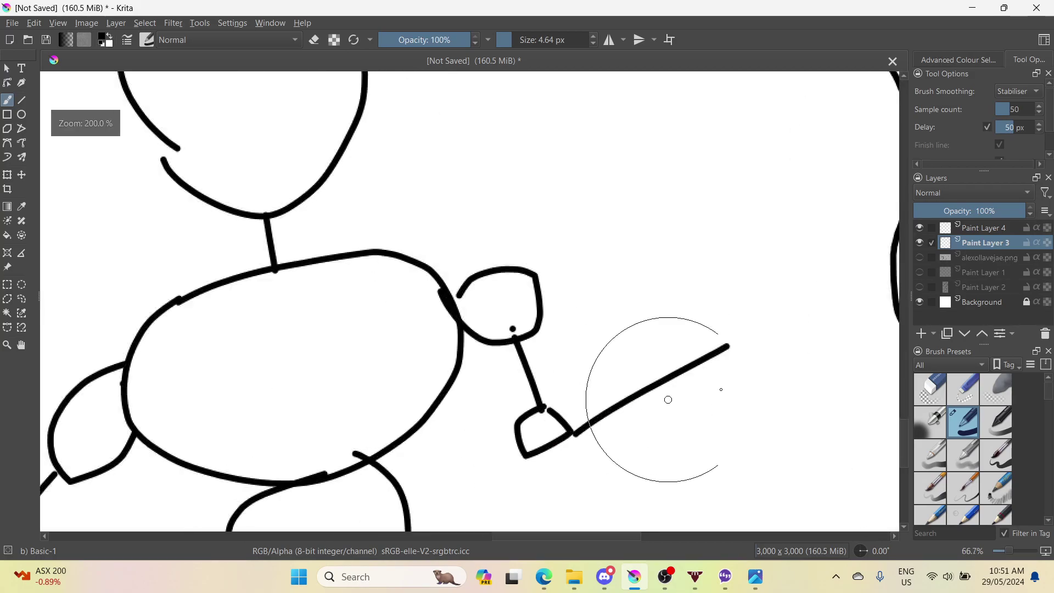
mouse_move(720, 312)
mouse_down()
mouse_move(741, 277)
mouse_move(800, 285)
mouse_move(800, 329)
mouse_move(764, 371)
mouse_move(724, 378)
mouse_move(708, 356)
mouse_up()
scroll(635, 364, down, 3)
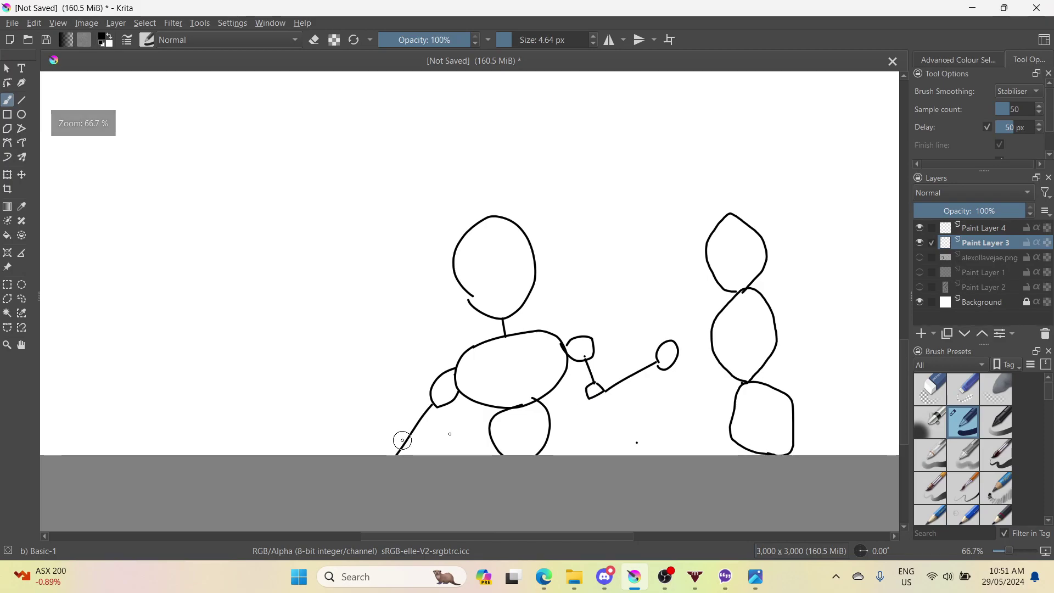
- Select Paint Layer 4 and set the foreground colour to the grey palette swatch
scroll(514, 416, down, 2)
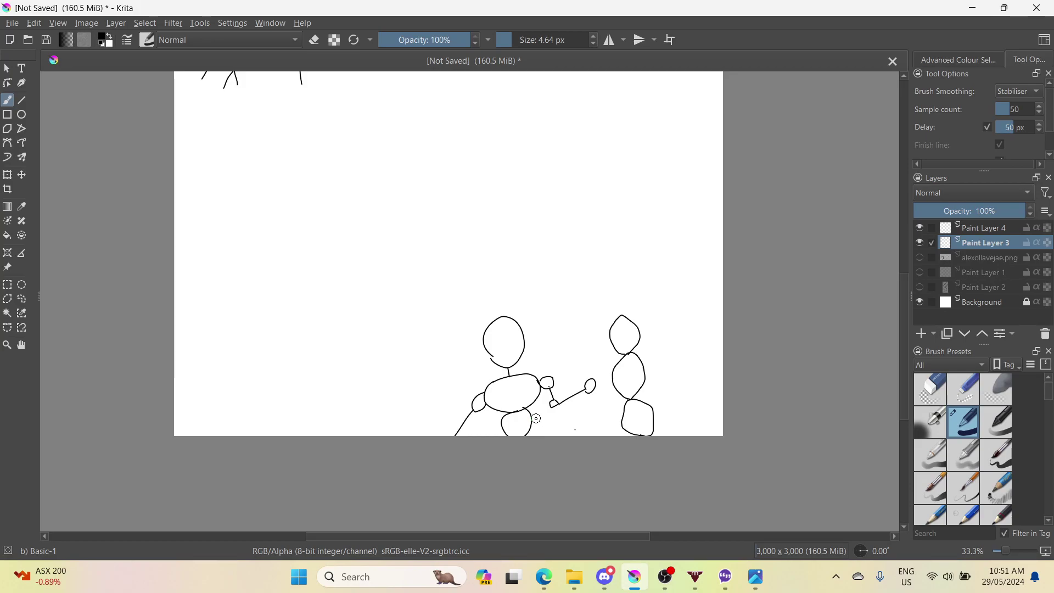
click(980, 227)
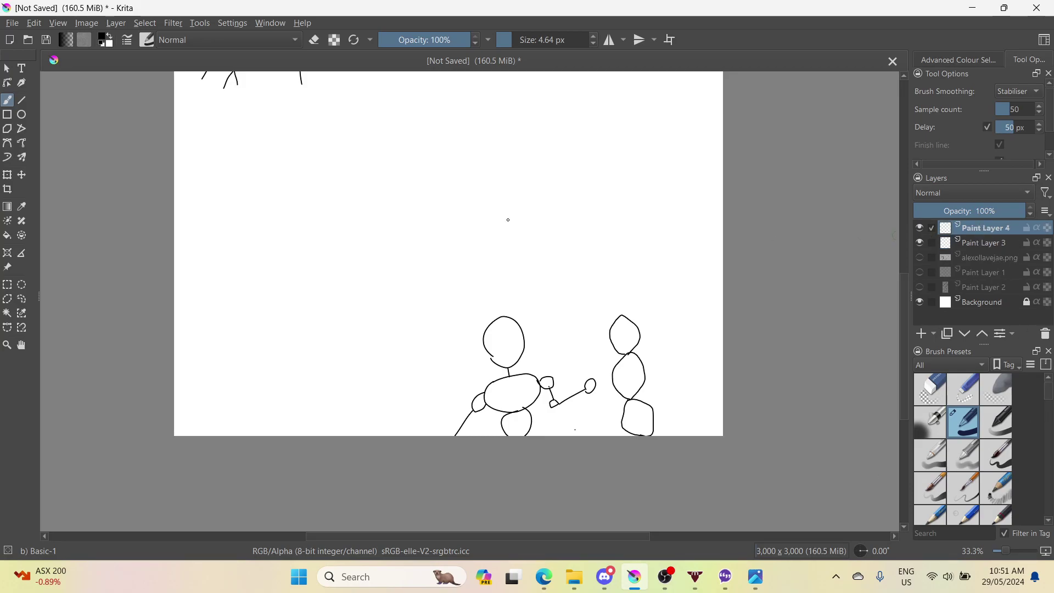
click(104, 40)
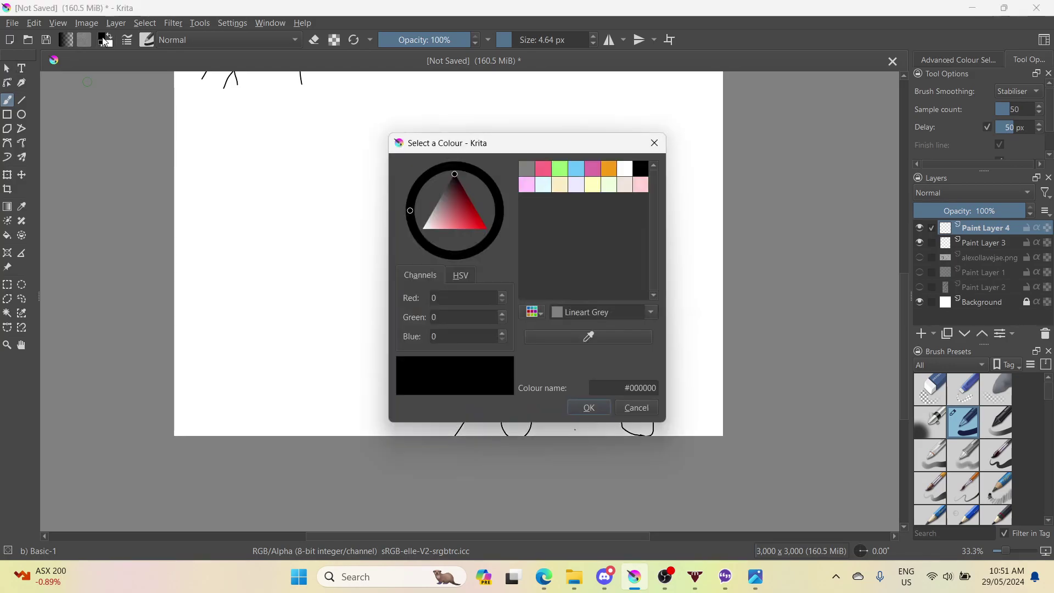
click(533, 173)
click(589, 407)
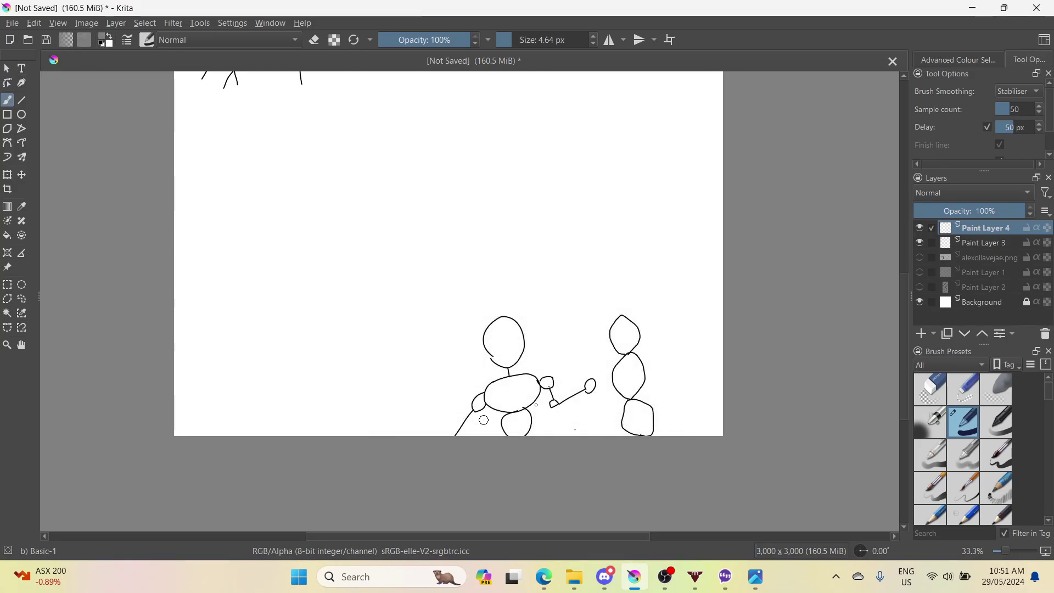
- Try a curved grey stroke from beside the neck across the shoulder joint on Paint Layer 4, and undo it
key(1)
mouse_move(486, 295)
mouse_down()
mouse_move(518, 324)
mouse_move(556, 394)
mouse_up()
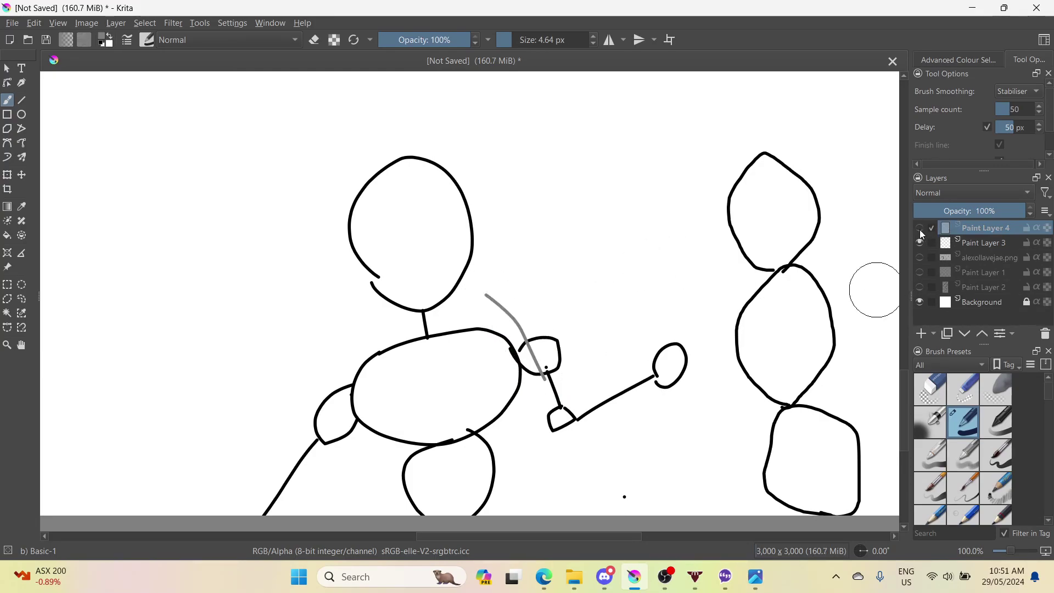
click(920, 228)
key(ctrl+z)
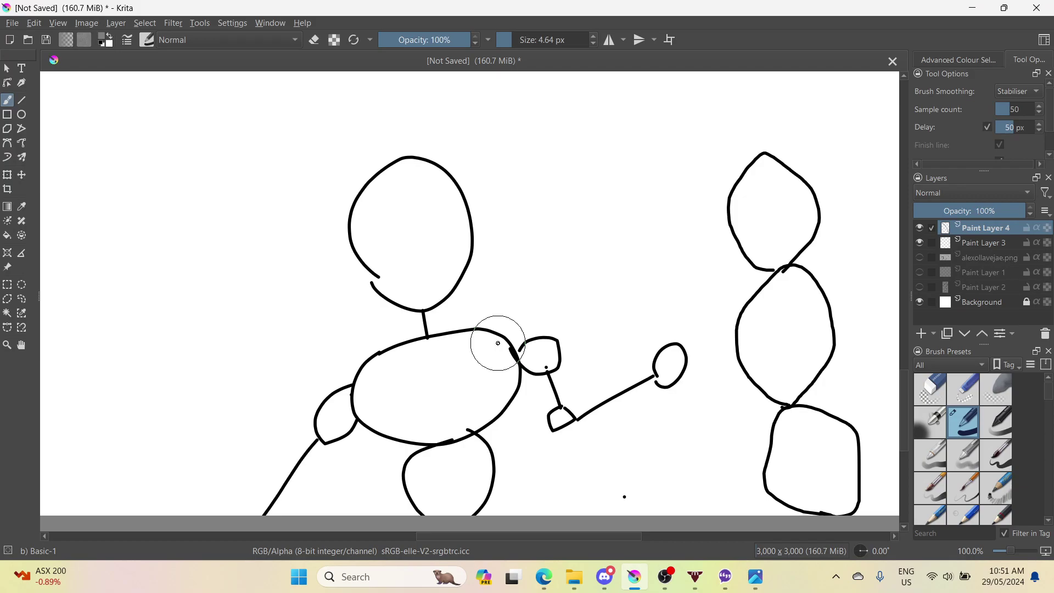
- Try a grey stroke from the chin up the outer side of the black head oval on Paint Layer 4, and undo it
scroll(402, 307, down, 7)
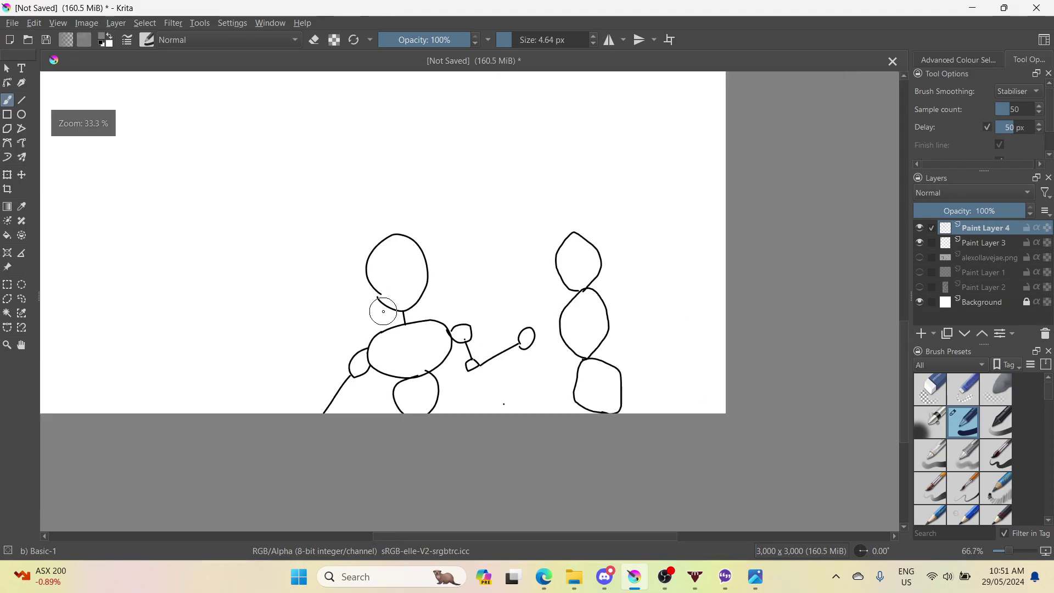
scroll(392, 314, up, 4)
scroll(392, 314, up, 3)
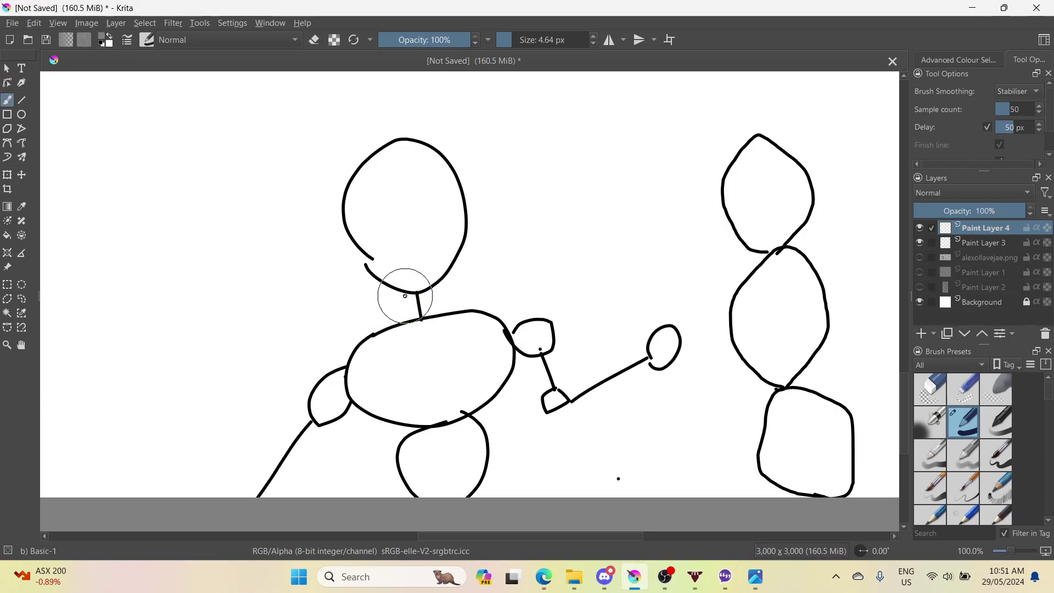
mouse_move(404, 295)
mouse_down()
mouse_move(363, 278)
mouse_move(347, 254)
mouse_move(344, 163)
mouse_move(341, 177)
mouse_up()
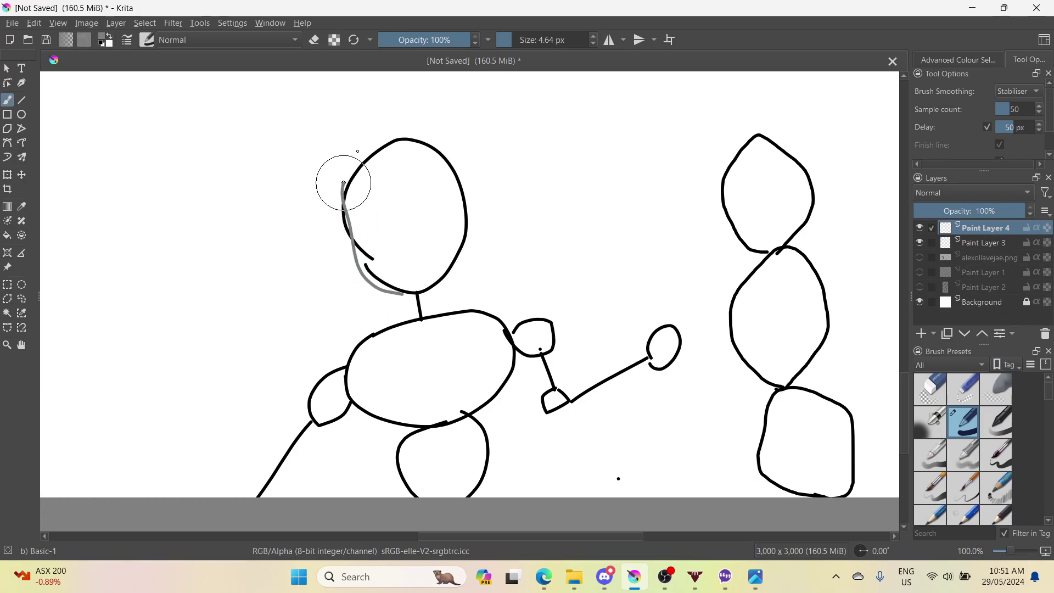
key(ctrl+z)
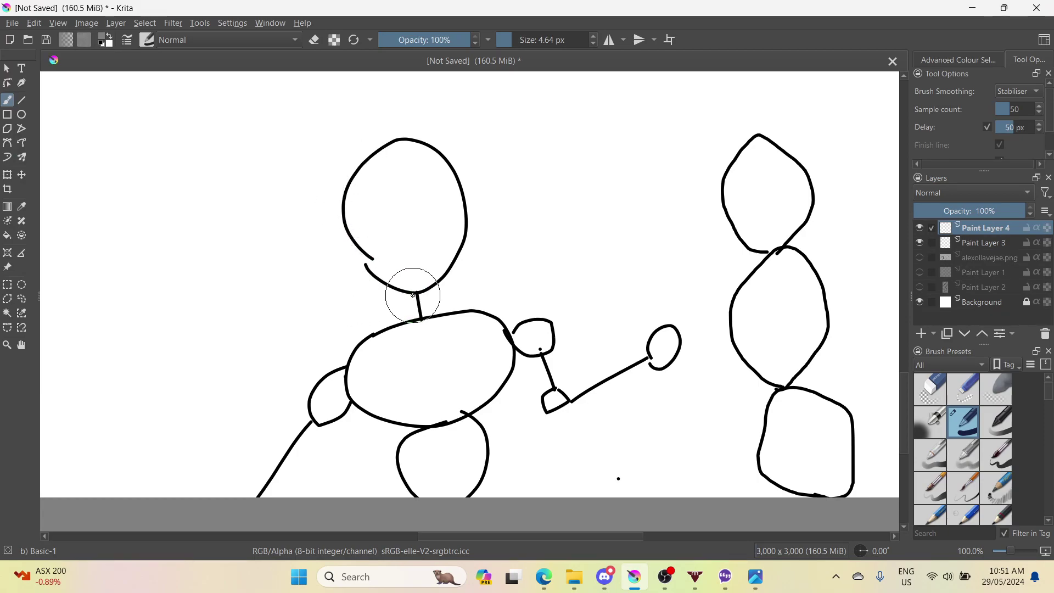
- Try outlining the head in grey from the chin up the side and over the top of the black oval, and undo the strokes
mouse_move(358, 283)
mouse_down()
mouse_move(342, 199)
mouse_move(363, 150)
mouse_move(423, 131)
mouse_move(468, 183)
mouse_move(472, 218)
mouse_move(459, 260)
mouse_move(391, 317)
mouse_move(420, 302)
mouse_move(393, 310)
mouse_move(364, 300)
mouse_move(299, 219)
mouse_move(274, 157)
mouse_move(268, 85)
mouse_move(290, 50)
mouse_up()
scroll(394, 299, up, 2)
key(ctrl+z)
scroll(325, 133, down, 4)
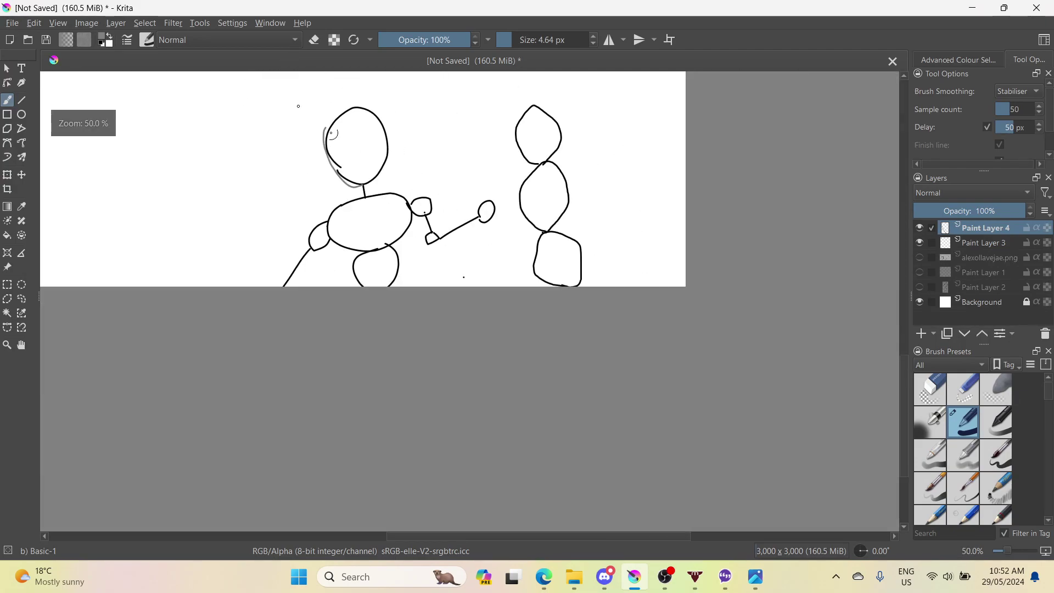
scroll(299, 106, up, 2)
scroll(337, 141, up, 2)
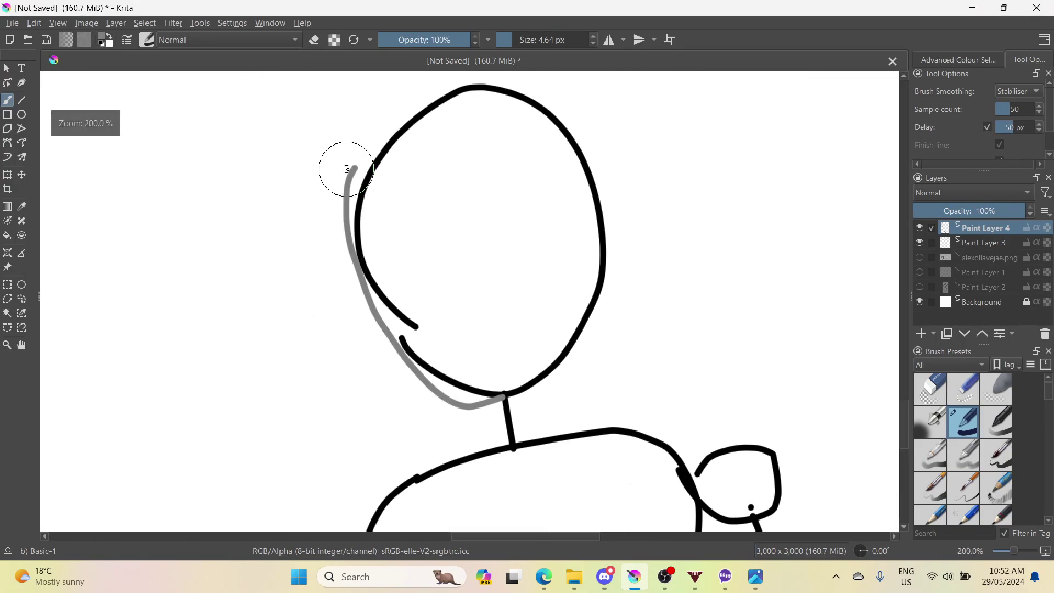
scroll(352, 170, up, 2)
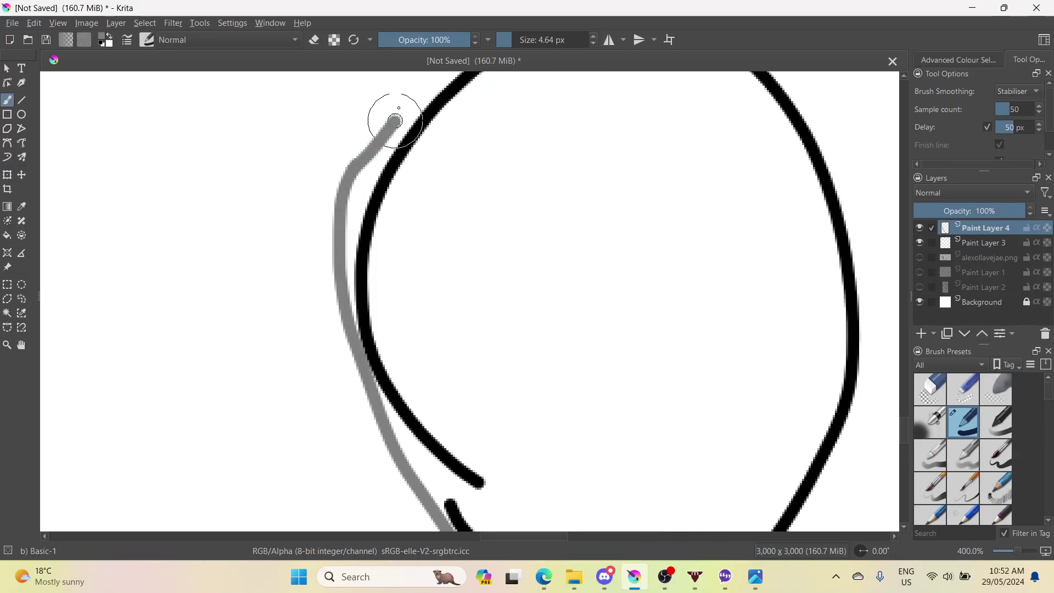
scroll(352, 166, down, 5)
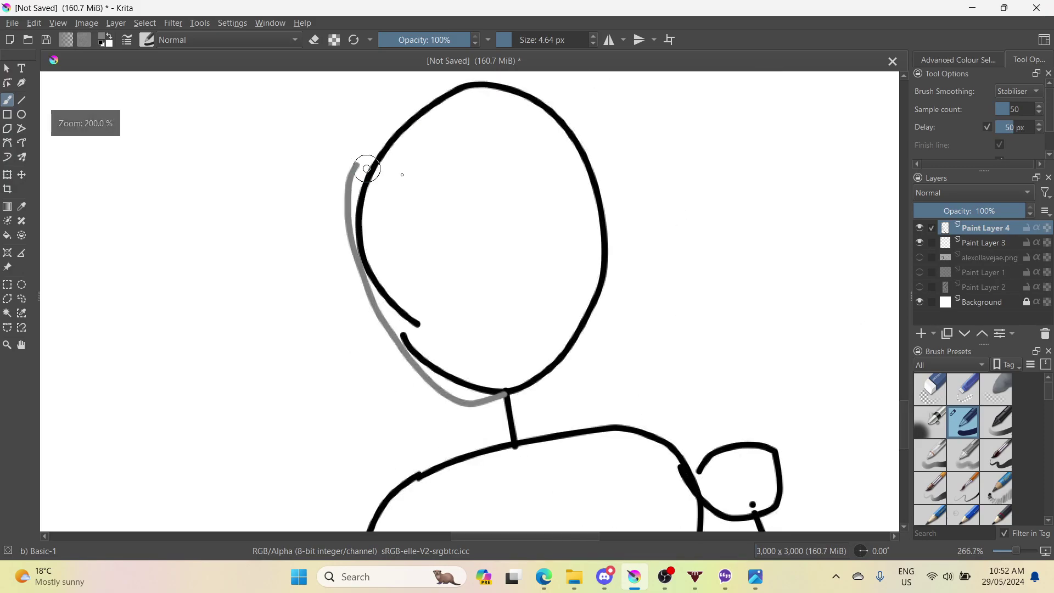
scroll(394, 138, up, 3)
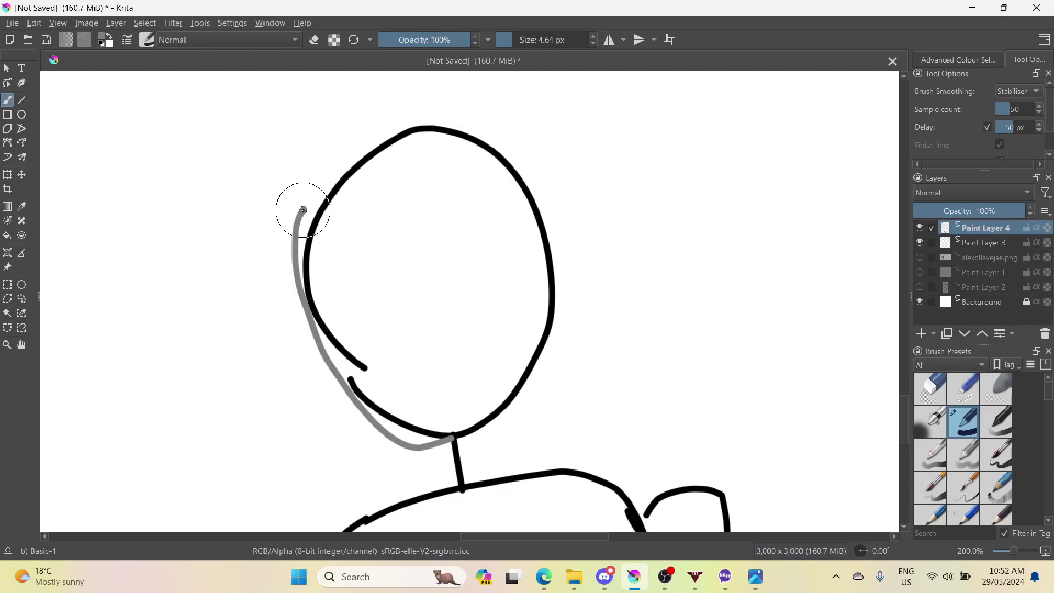
mouse_move(322, 182)
mouse_down()
mouse_move(371, 127)
mouse_move(434, 112)
mouse_move(471, 118)
mouse_move(522, 153)
mouse_move(556, 204)
mouse_move(559, 307)
mouse_move(555, 286)
mouse_up()
key(ctrl+z)
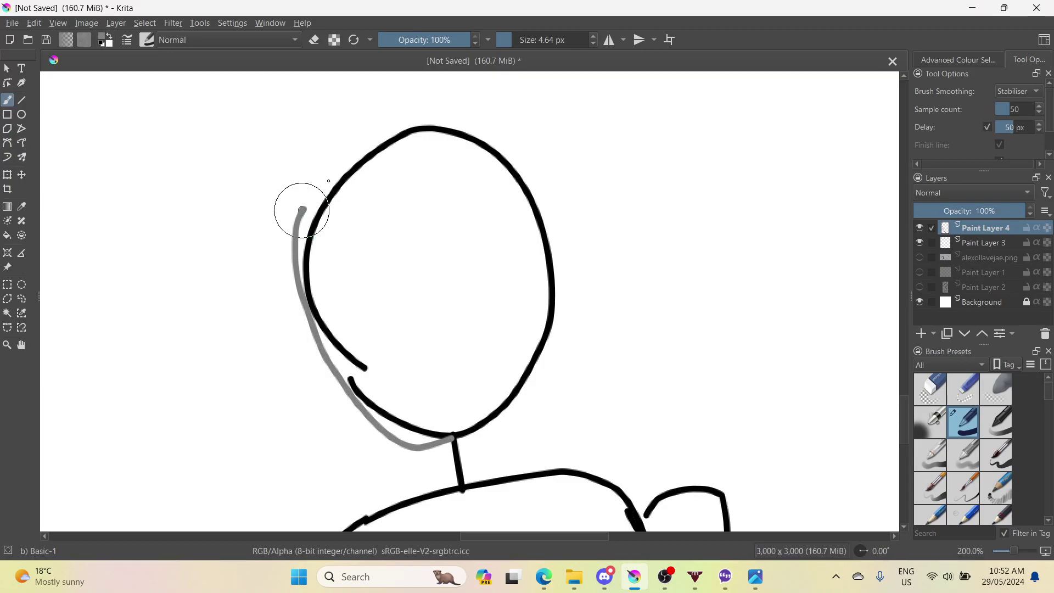
mouse_move(328, 181)
mouse_down()
mouse_move(364, 143)
mouse_move(417, 112)
mouse_up()
key(ctrl+z)
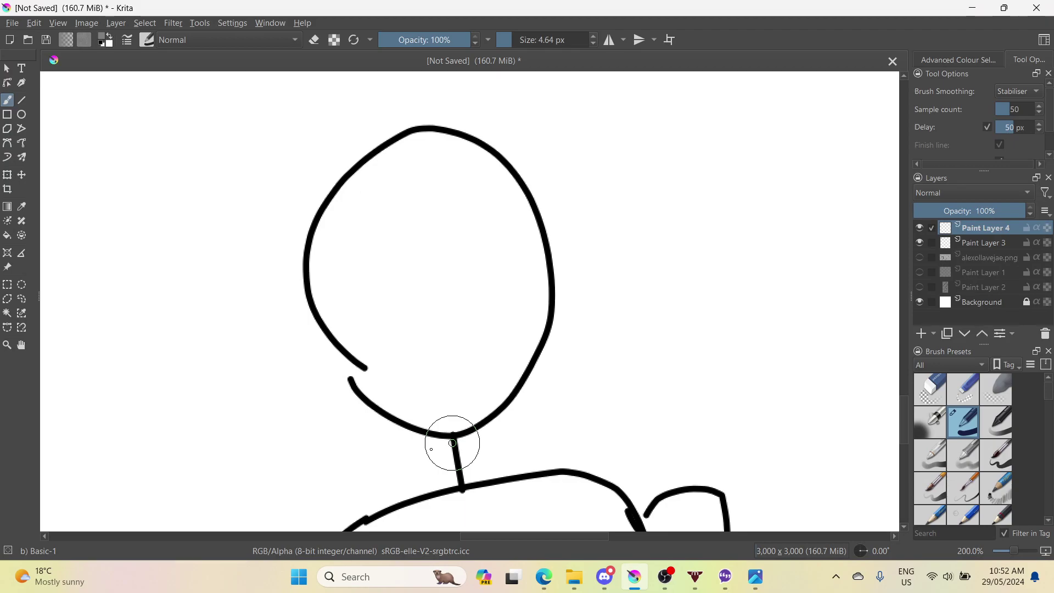
- Draw a closed grey outline around the black head oval and divide it with a vertical centre line and a curved horizontal eye line
mouse_move(453, 443)
mouse_down()
mouse_move(405, 437)
mouse_move(346, 403)
mouse_move(301, 313)
mouse_move(285, 254)
mouse_move(291, 209)
mouse_up()
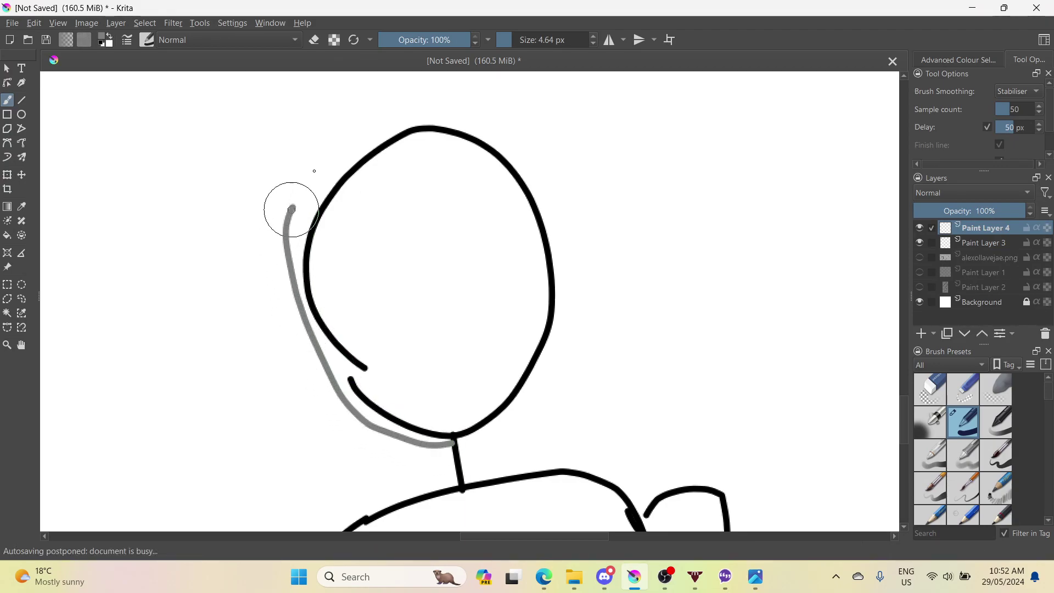
mouse_move(314, 171)
mouse_down()
mouse_move(348, 131)
mouse_move(408, 109)
mouse_move(462, 114)
mouse_move(481, 121)
mouse_move(436, 112)
mouse_move(521, 148)
mouse_move(556, 211)
mouse_move(569, 281)
mouse_move(558, 370)
mouse_move(531, 426)
mouse_move(461, 457)
mouse_move(448, 443)
mouse_move(365, 427)
mouse_move(333, 395)
mouse_move(281, 267)
mouse_move(283, 206)
mouse_move(338, 137)
mouse_move(406, 109)
mouse_move(499, 128)
mouse_move(527, 152)
mouse_move(567, 273)
mouse_move(558, 329)
mouse_move(501, 428)
mouse_move(437, 455)
mouse_move(460, 437)
mouse_move(451, 447)
mouse_move(459, 395)
mouse_move(446, 212)
mouse_move(403, 86)
mouse_up()
key(ctrl+z)
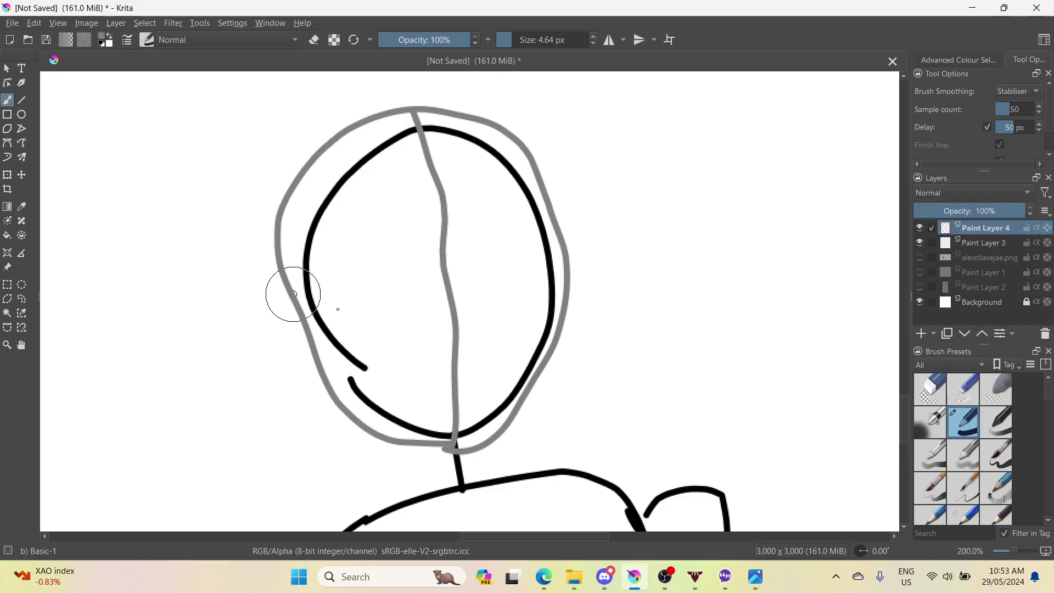
mouse_move(338, 309)
mouse_down()
mouse_move(466, 305)
mouse_move(586, 244)
mouse_up()
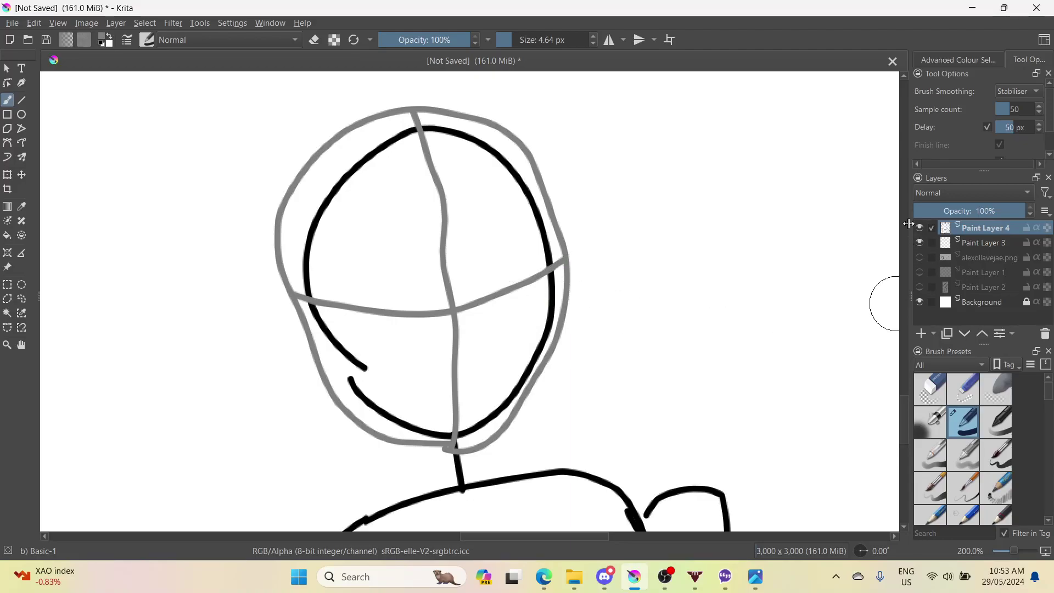
- Draw a short grey neck line on each side of the black neck line, from the jaw down toward the torso
scroll(907, 275, up, 5)
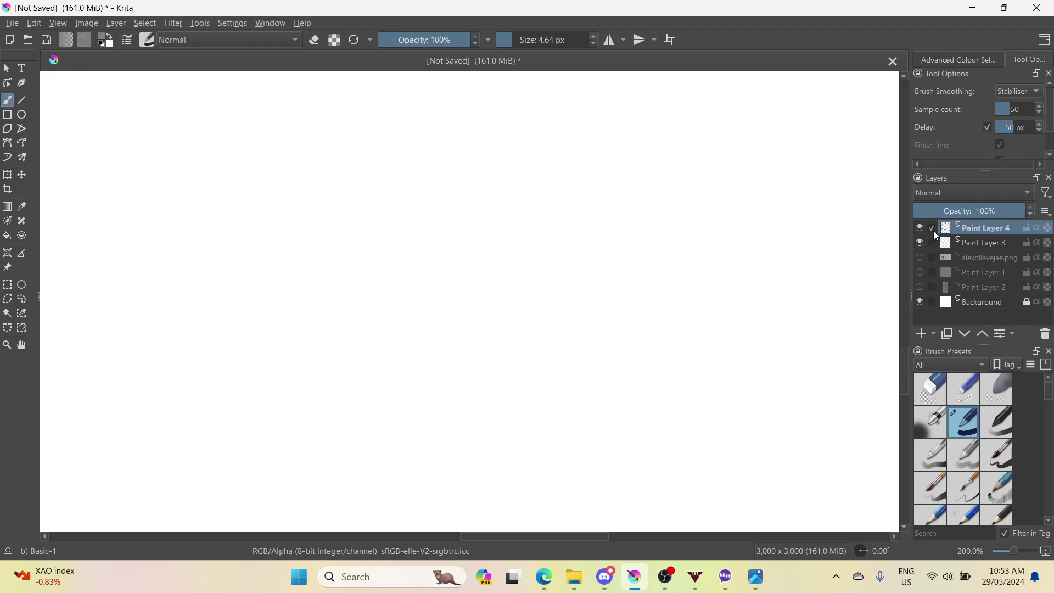
ctrl+scroll(821, 340, down, 4)
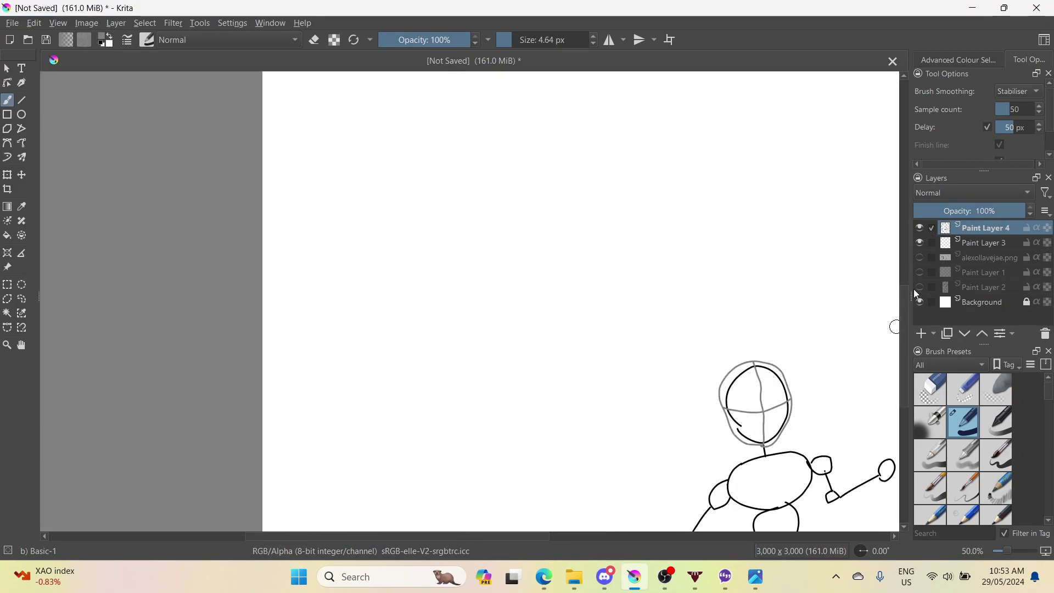
drag(905, 314, 894, 357)
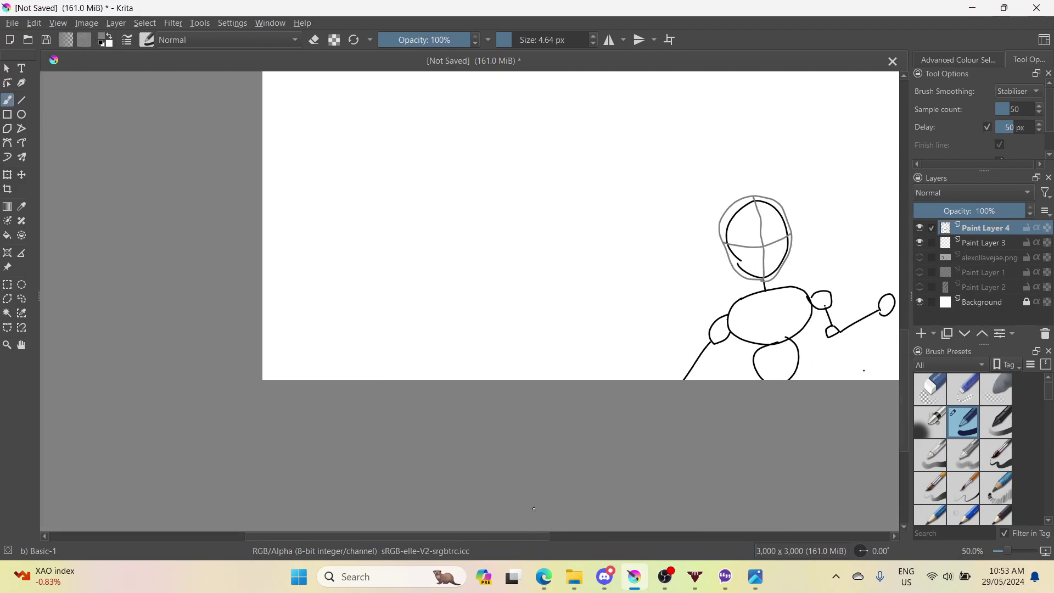
drag(498, 536, 570, 533)
ctrl+scroll(565, 338, up, 3)
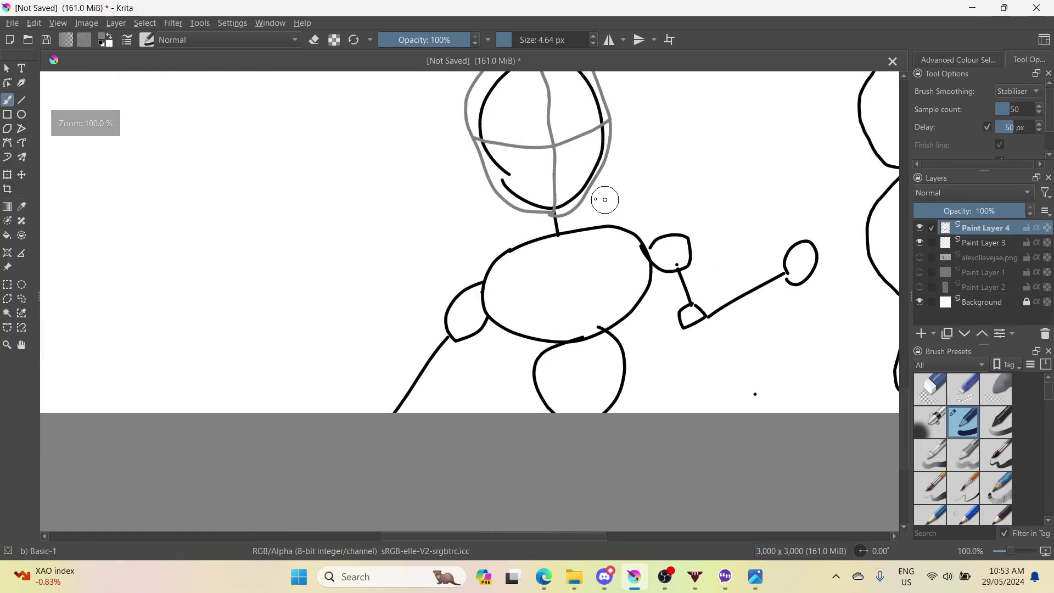
scroll(582, 204, up, 2)
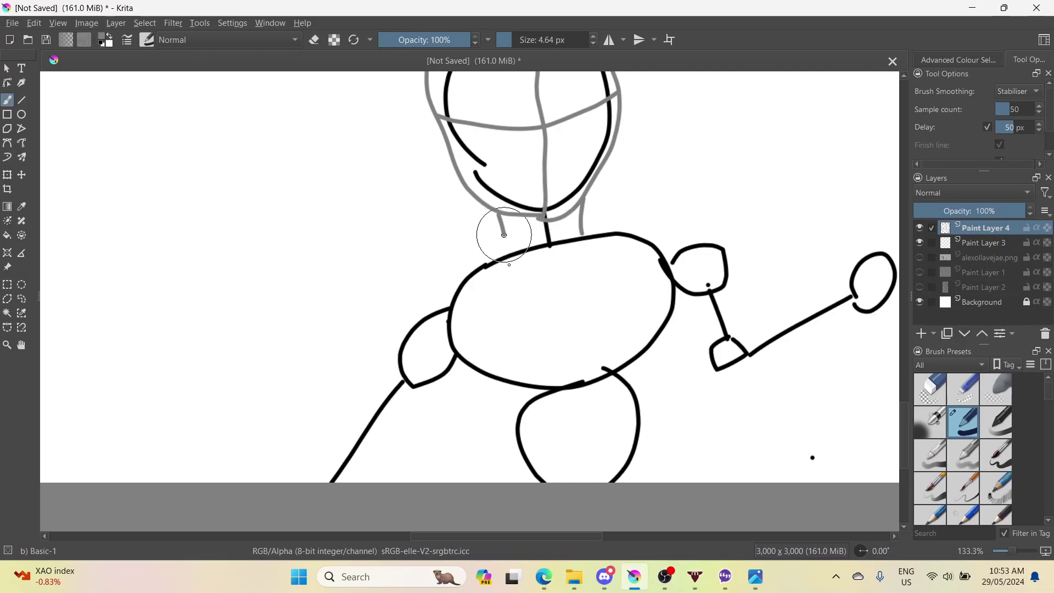
mouse_move(506, 270)
mouse_down()
mouse_move(491, 275)
mouse_move(494, 261)
mouse_up()
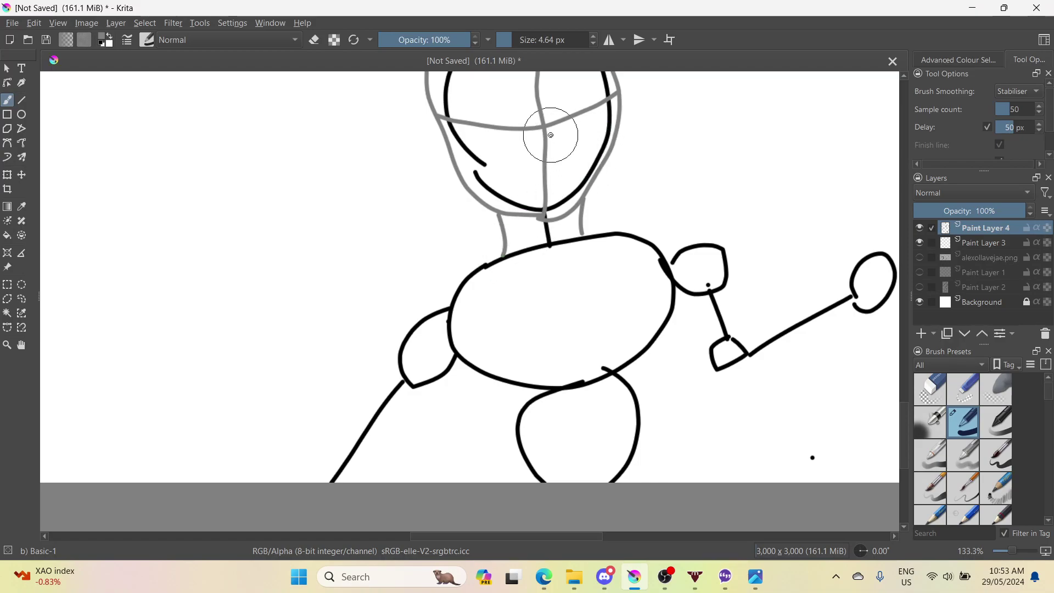
- Undo the grey neck lines and the two guide lines across the face, keeping the grey head outline
key(ctrl+z)
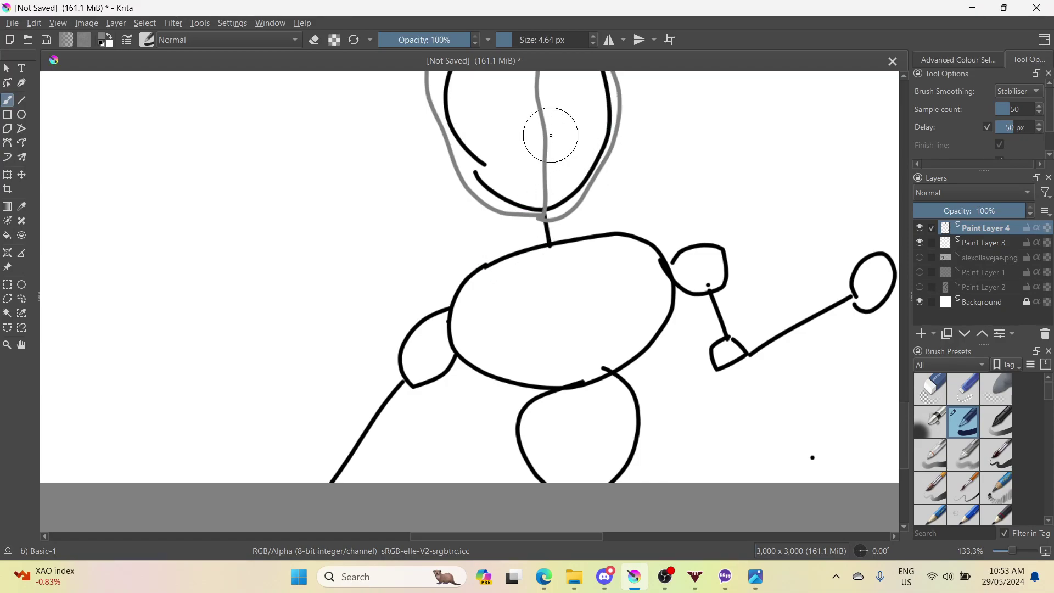
key(ctrl+z)
scroll(540, 192, up, 1)
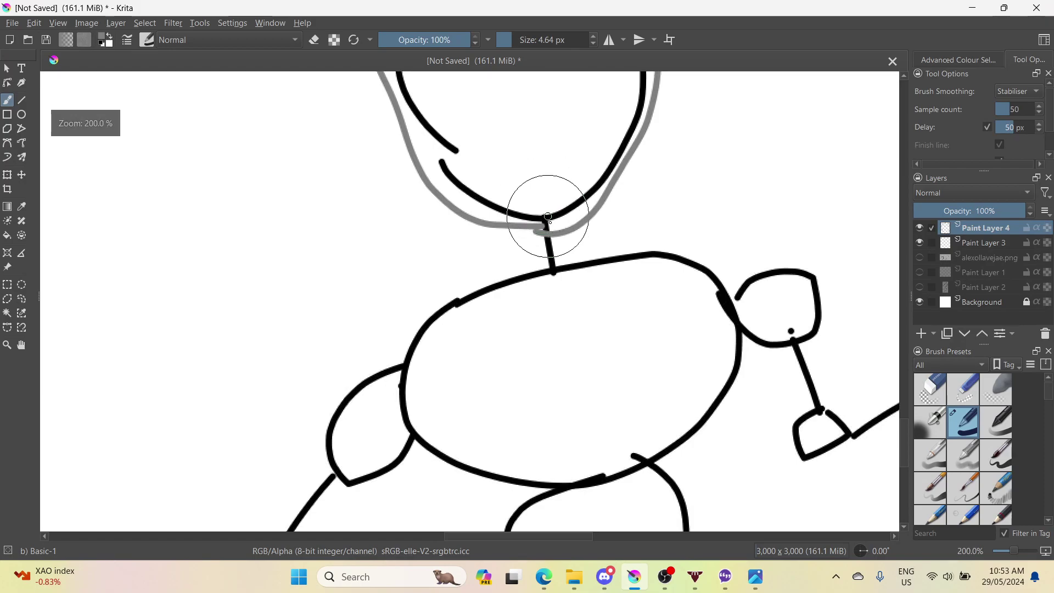
- Turn on the visibility of the alexollavejae.png layer
scroll(619, 214, down, 4)
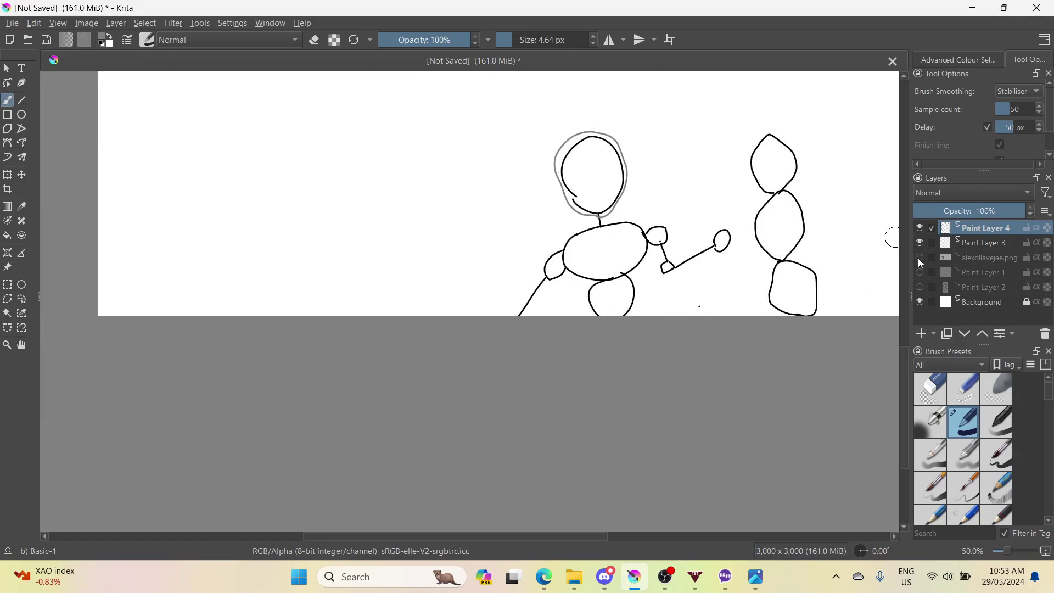
click(918, 258)
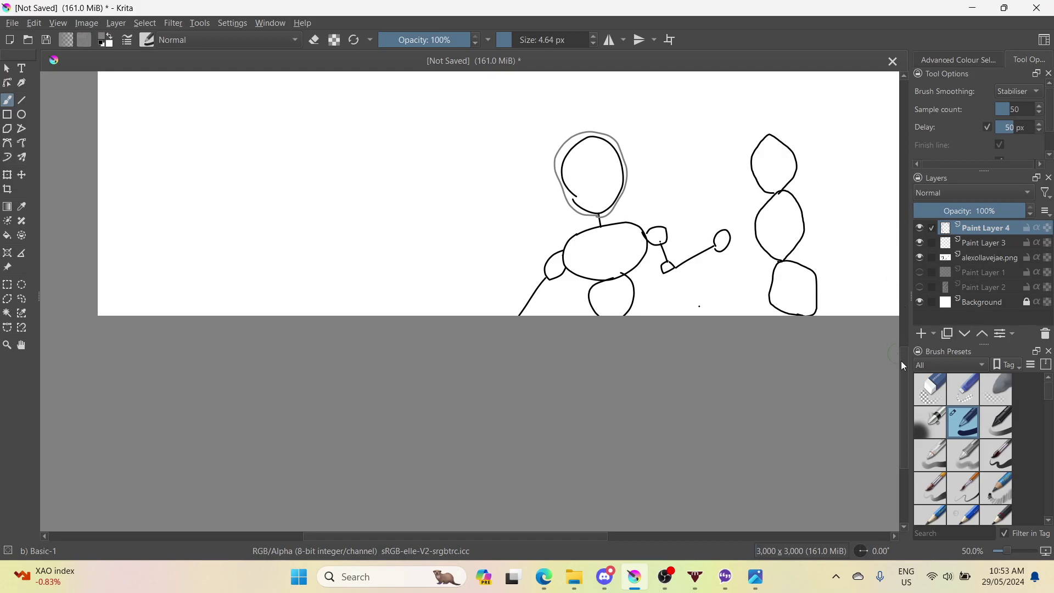
mouse_move(901, 359)
mouse_down()
mouse_move(909, 230)
mouse_move(900, 328)
mouse_up()
- Draw a curved grey vertical guide line from the chin to the top of the head, bowed toward the raised arm
scroll(694, 324, up, 2)
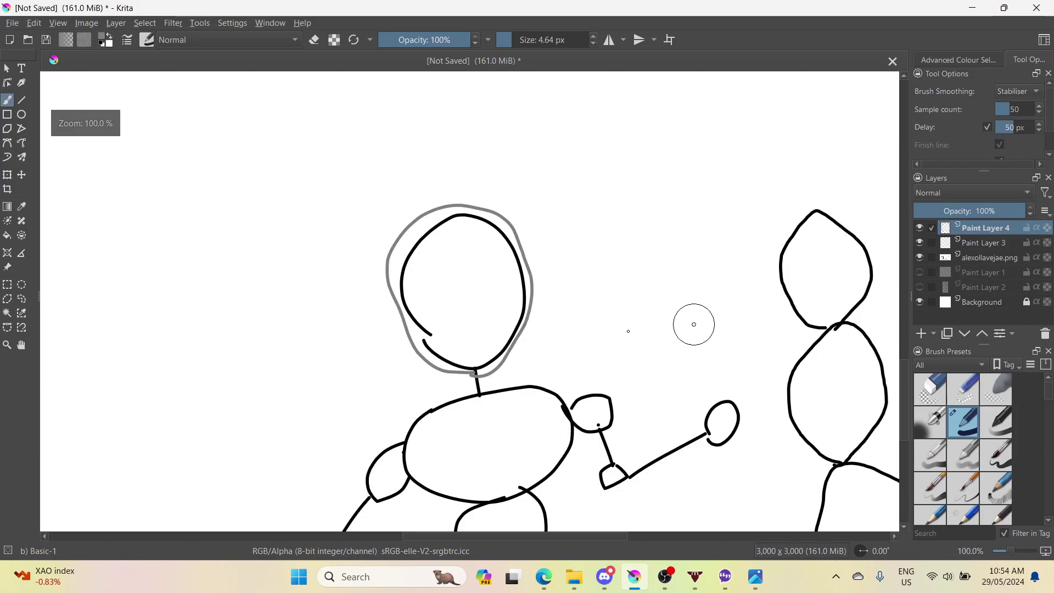
scroll(477, 363, up, 2)
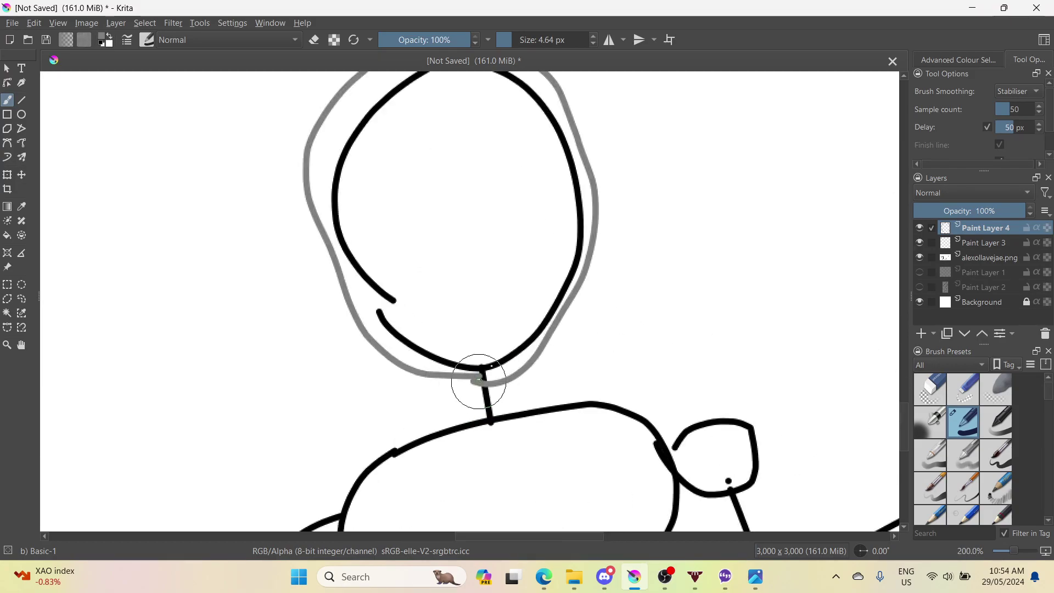
mouse_move(499, 331)
mouse_down()
mouse_move(517, 174)
mouse_move(487, 56)
mouse_up()
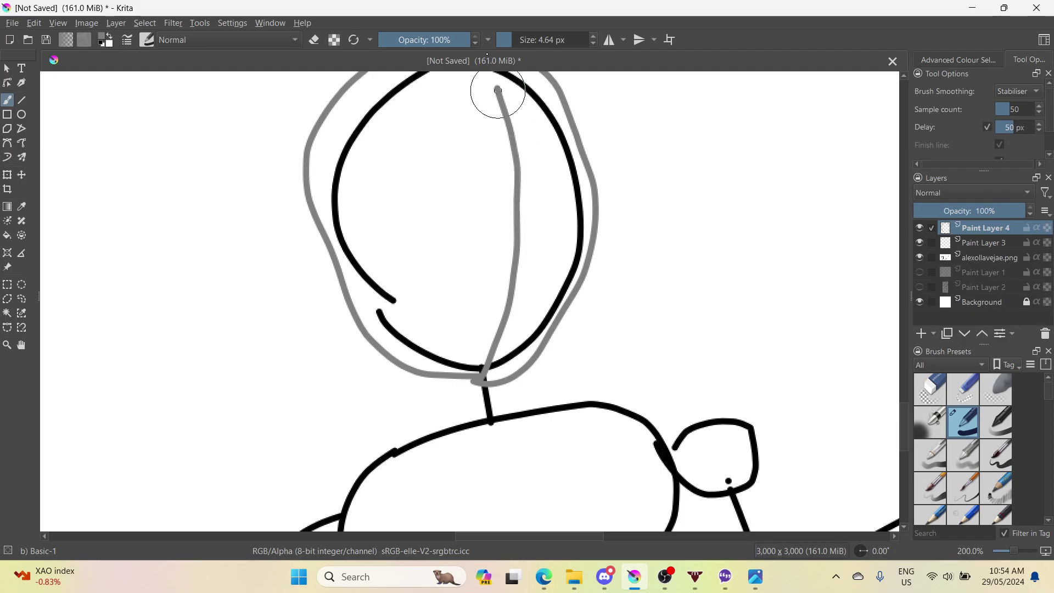
scroll(527, 132, down, 2)
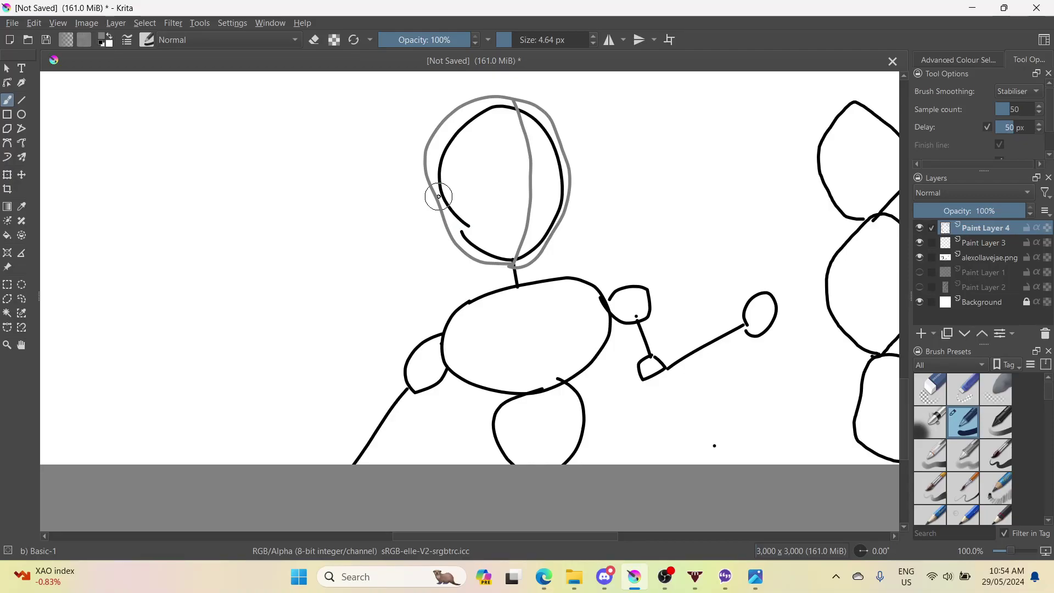
- Switch to the Twitch stream in Edge to examine the demonstrated head construction, and return to Krita
click(543, 577)
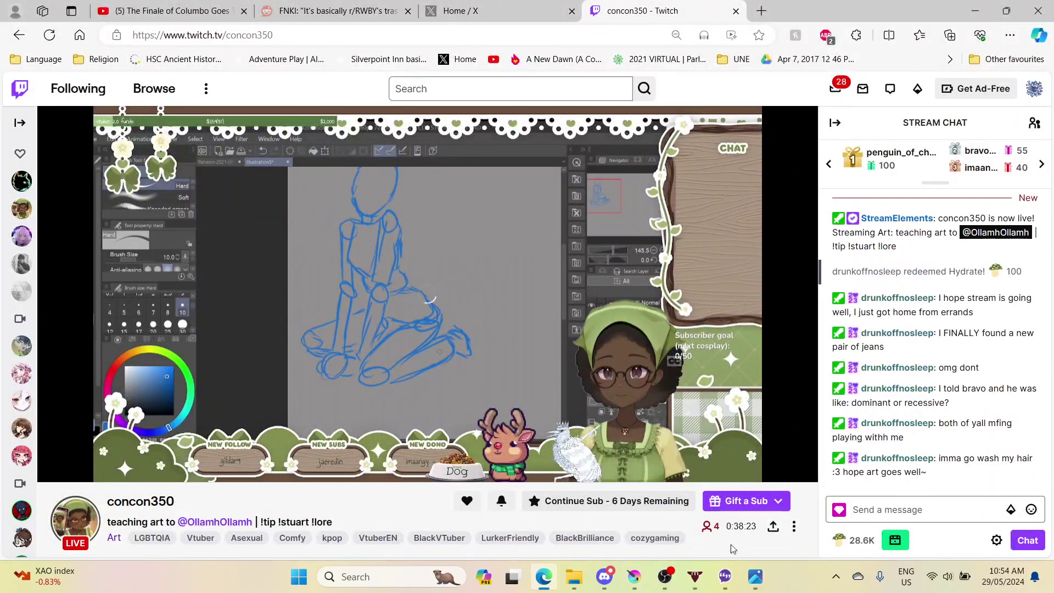
mouse_move(667, 570)
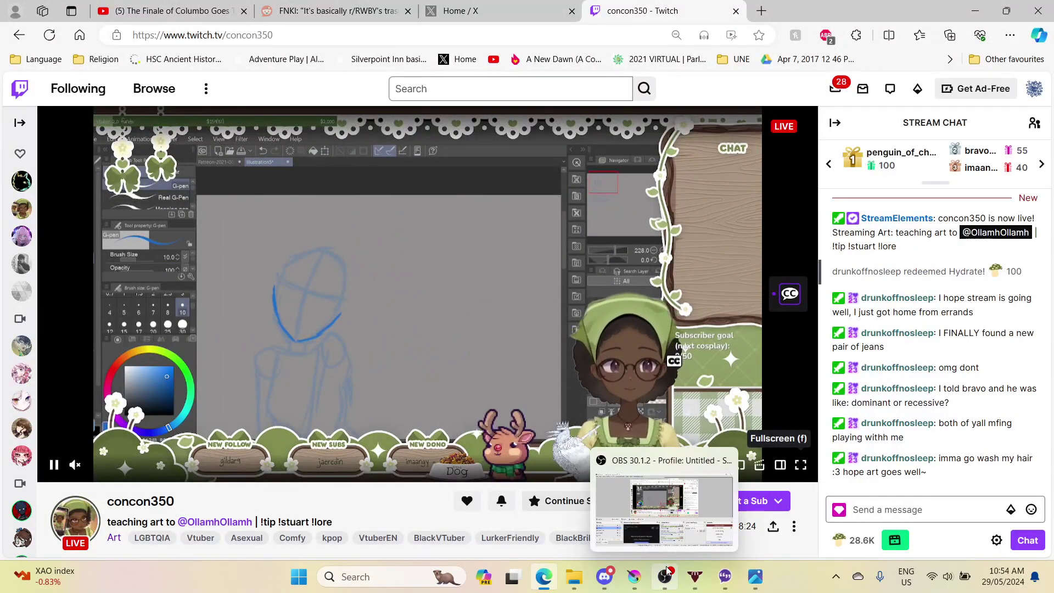
click(638, 581)
- Draw a slightly curved grey horizontal eye line across the middle of the head outline
scroll(459, 177, up, 1)
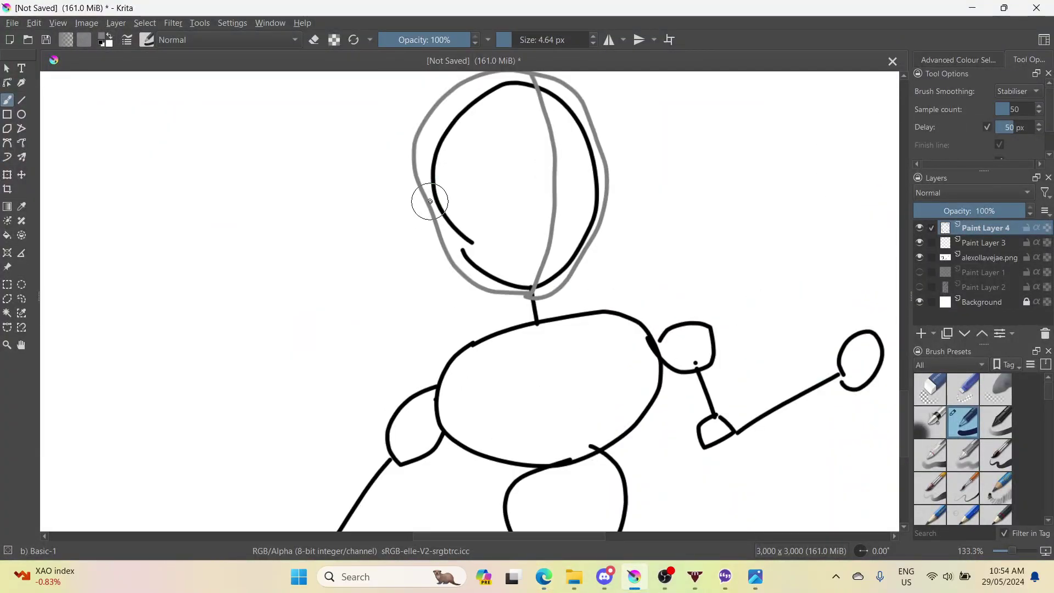
mouse_move(448, 206)
mouse_down()
mouse_move(606, 185)
mouse_move(626, 161)
mouse_move(621, 171)
mouse_up()
- Draw a short grey neck line on the raised-arm side from jaw to torso, and try one on the opposite side, undoing that one
scroll(637, 311, up, 1)
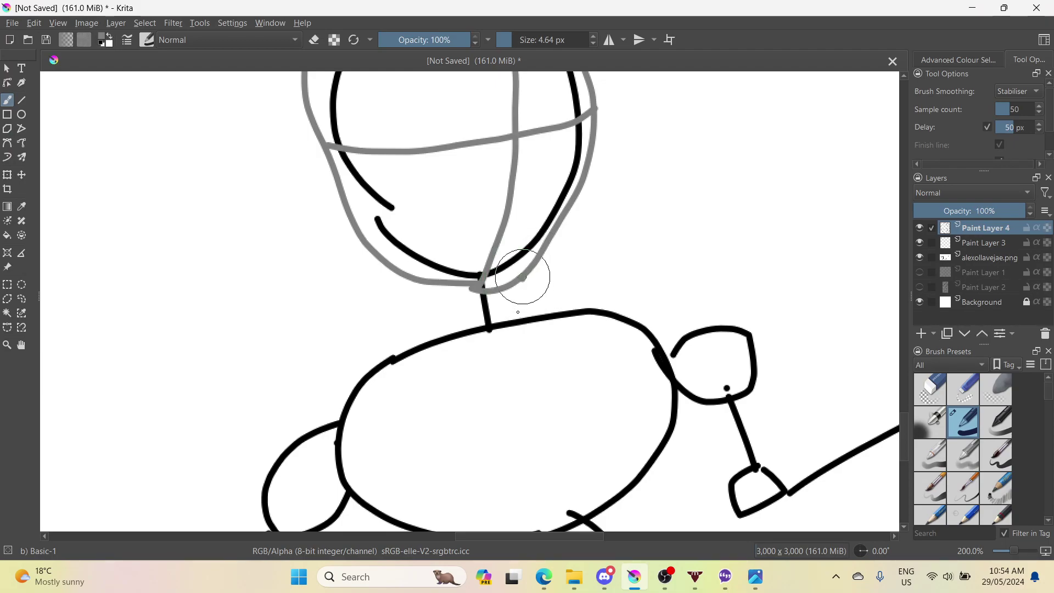
drag(518, 312, 523, 330)
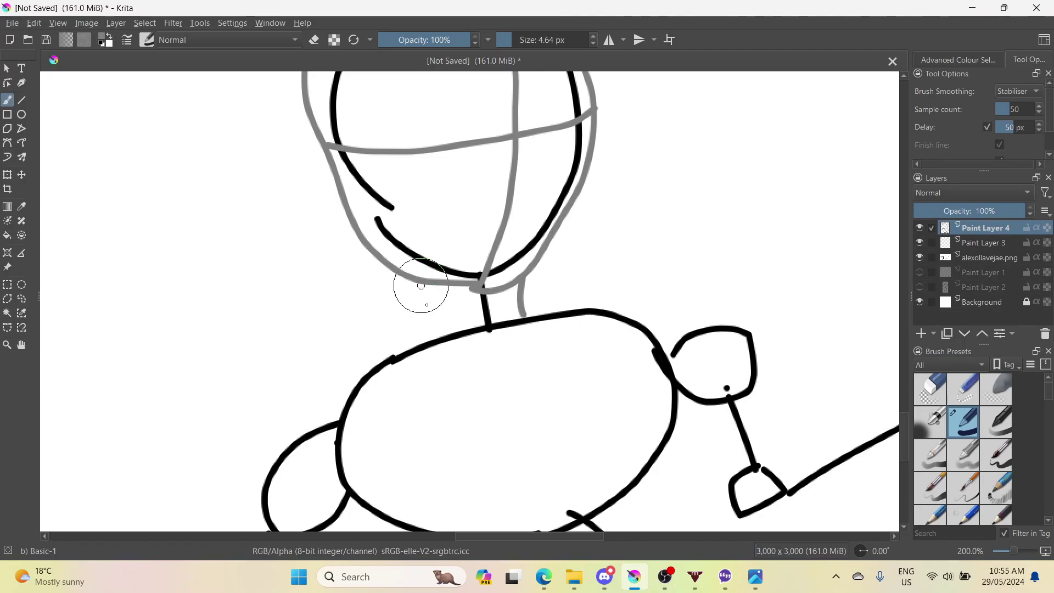
drag(433, 322, 434, 355)
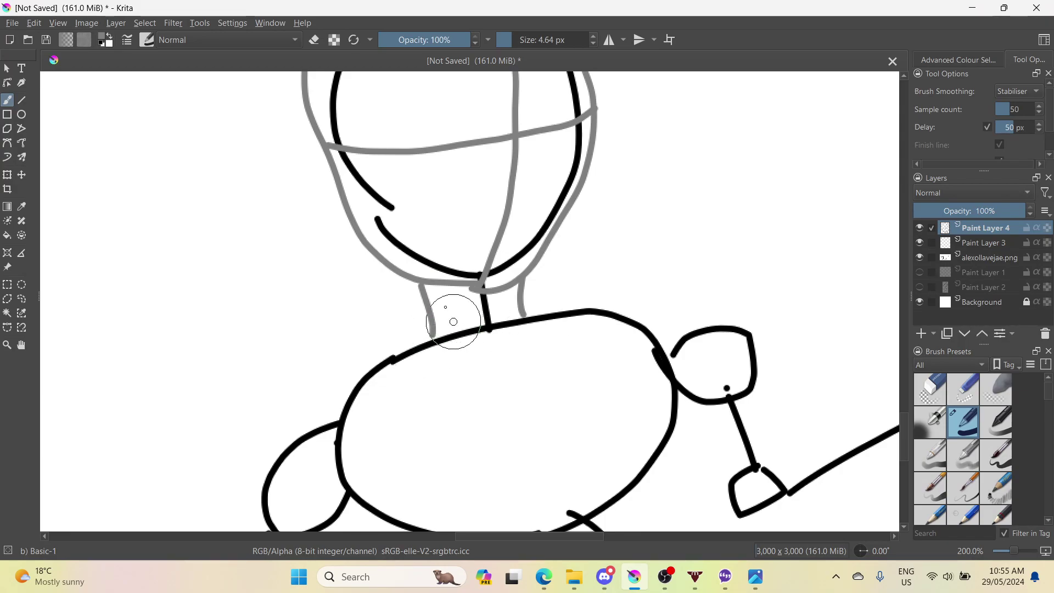
key(ctrl+z)
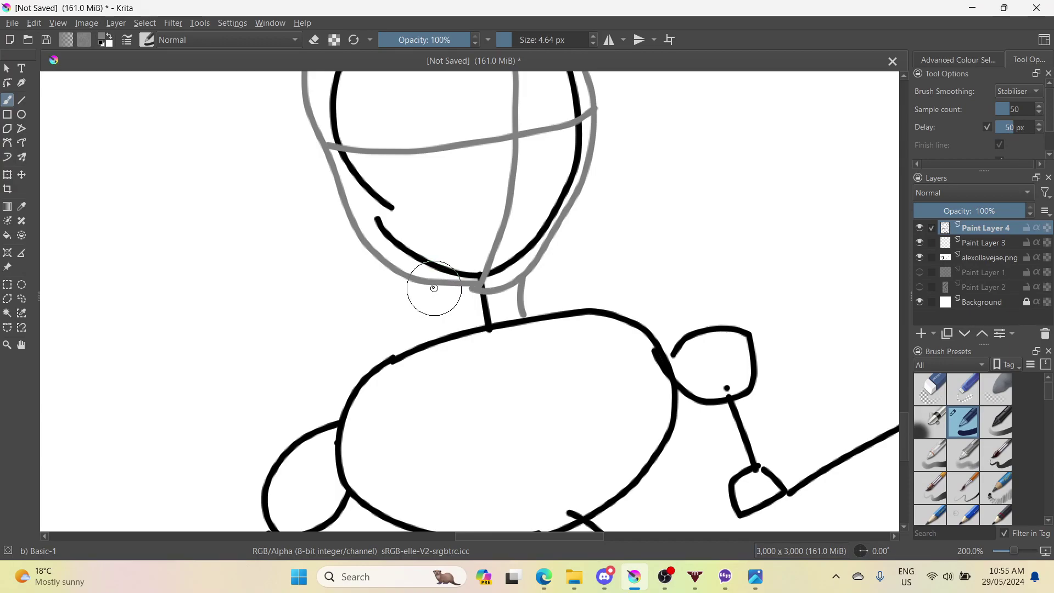
- Draw the short grey neck line opposite the raised arm, and a shoulder contour running down the raised upper arm to the elbow
drag(441, 302, 447, 354)
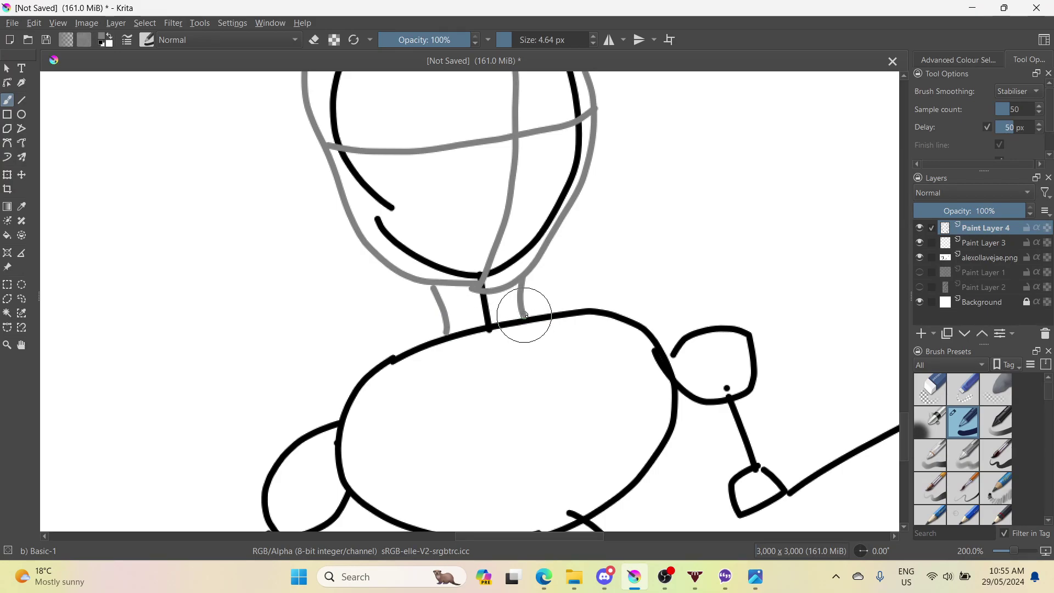
mouse_move(562, 313)
mouse_down()
mouse_move(673, 295)
mouse_move(713, 297)
mouse_move(746, 317)
mouse_move(773, 373)
mouse_move(775, 467)
mouse_move(792, 489)
mouse_up()
- Draw a grey contour from the other side of the neck over the shoulder and down the lowered arm to the canvas edge
scroll(686, 433, down, 2)
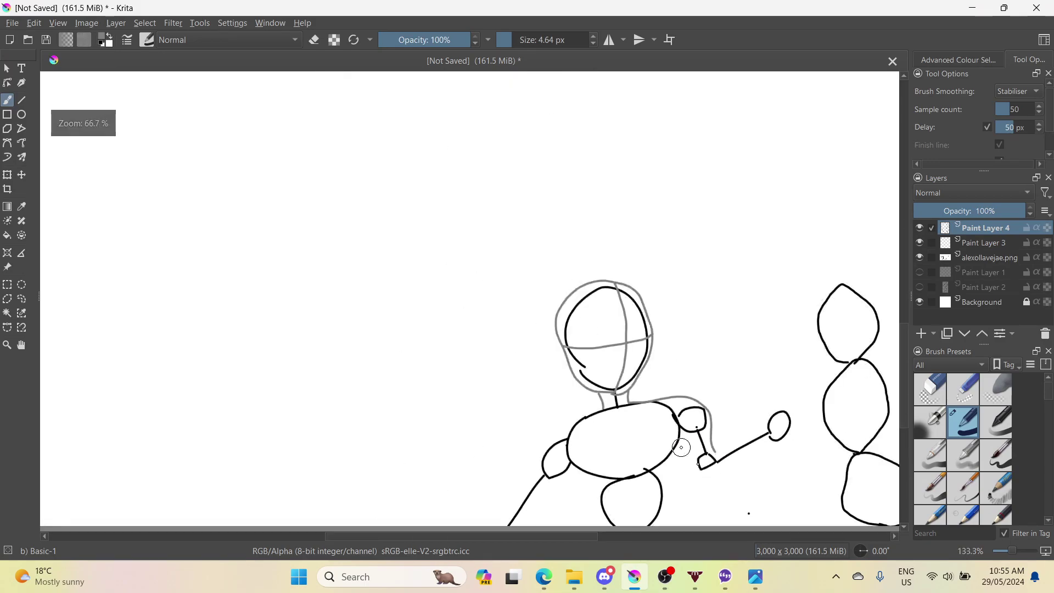
scroll(798, 501, up, 3)
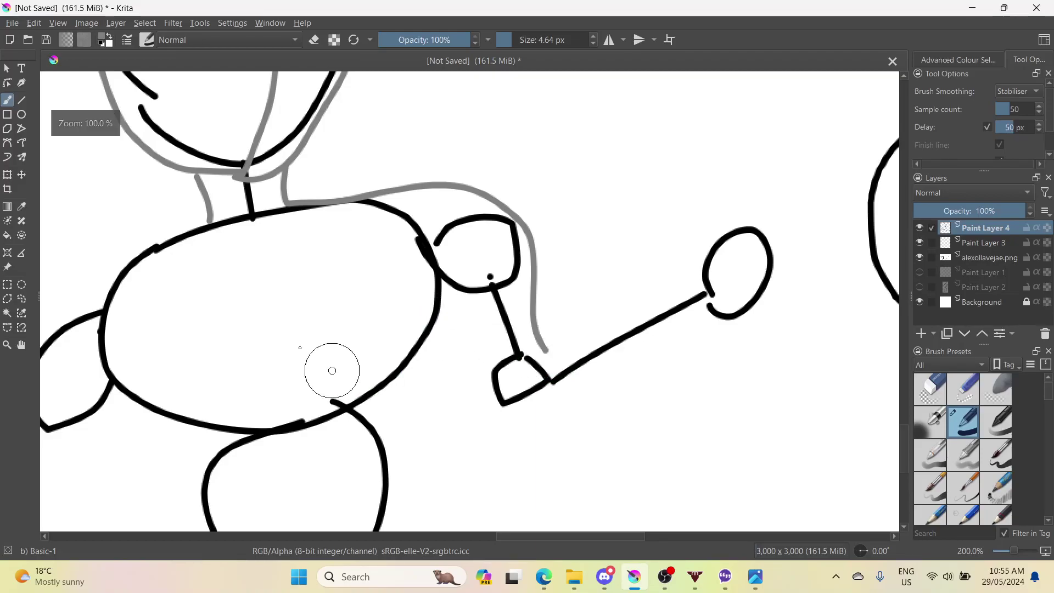
scroll(330, 365, down, 2)
scroll(242, 299, up, 3)
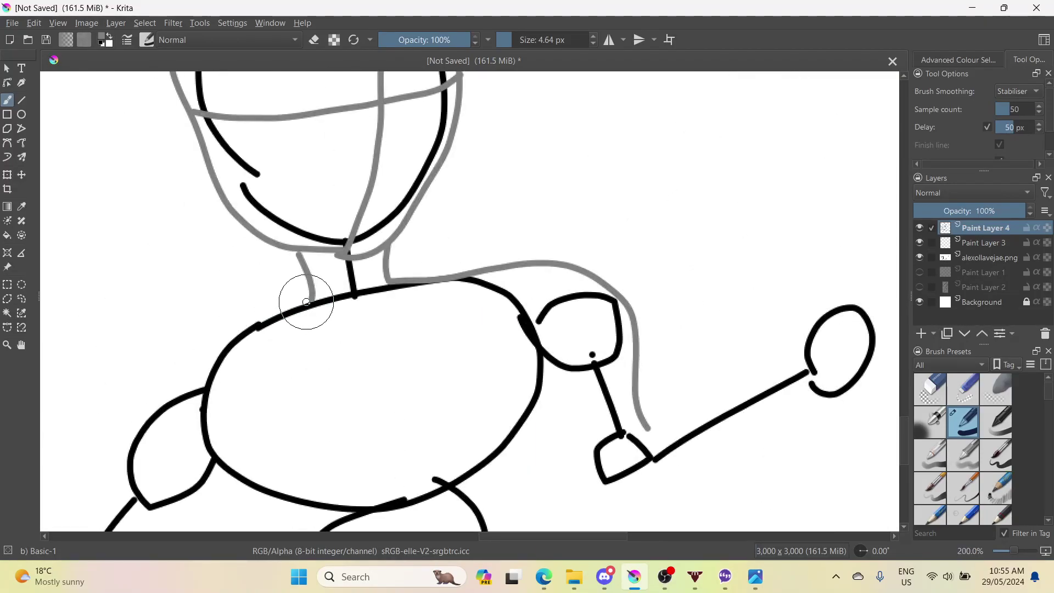
mouse_move(310, 302)
mouse_down()
mouse_move(136, 369)
mouse_move(118, 389)
mouse_move(102, 460)
mouse_up()
drag(78, 502, 77, 495)
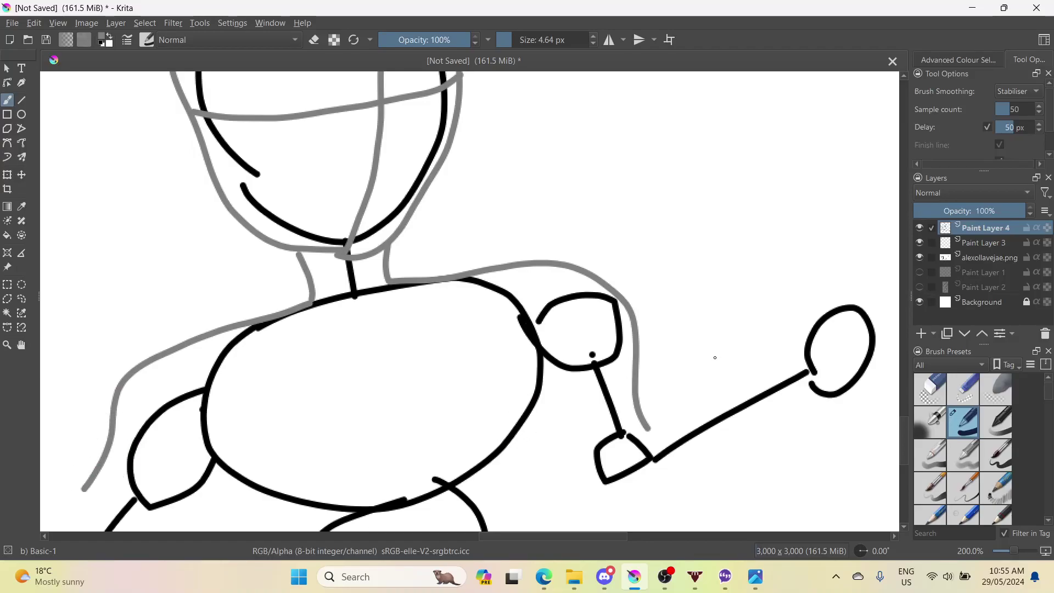
scroll(323, 450, down, 3)
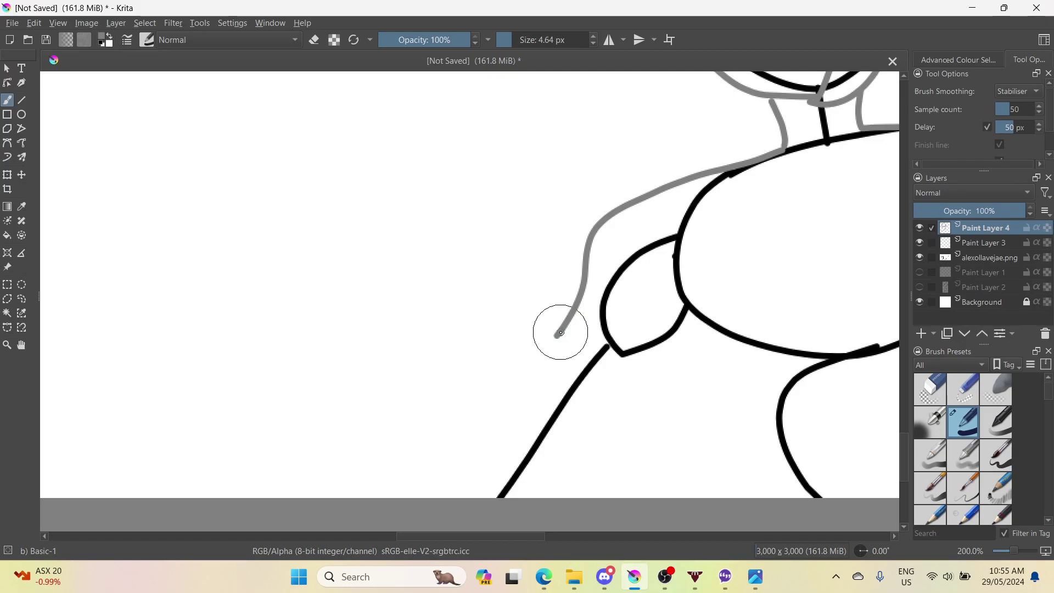
drag(546, 348, 442, 524)
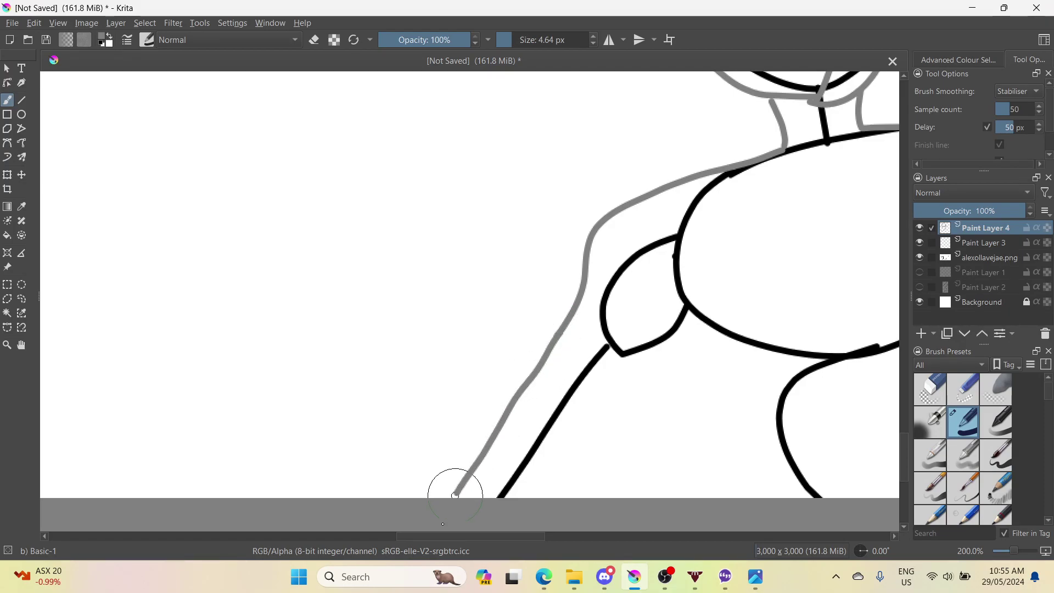
scroll(668, 433, down, 4)
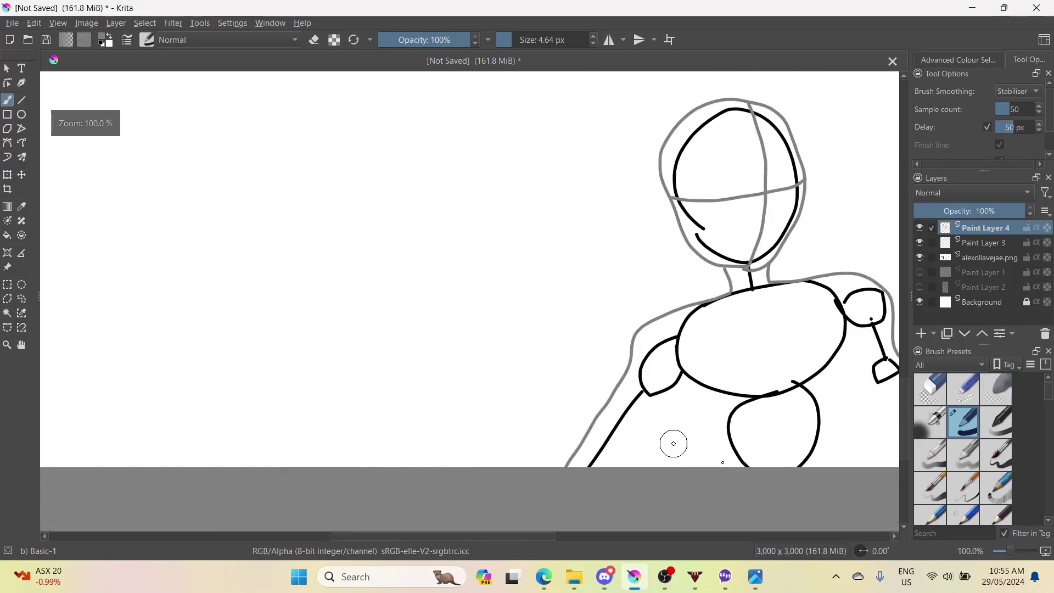
- Outline the raised arm in grey, curving its underside from the torso around the elbow to the wrist and adding the forearm's upper edge
scroll(871, 424, up, 4)
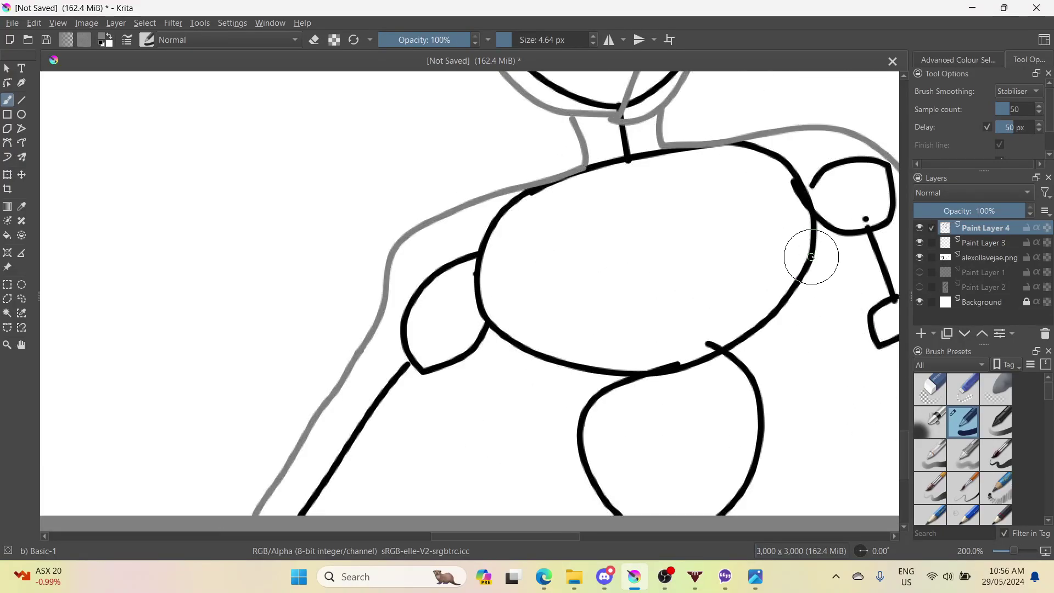
drag(462, 537, 553, 535)
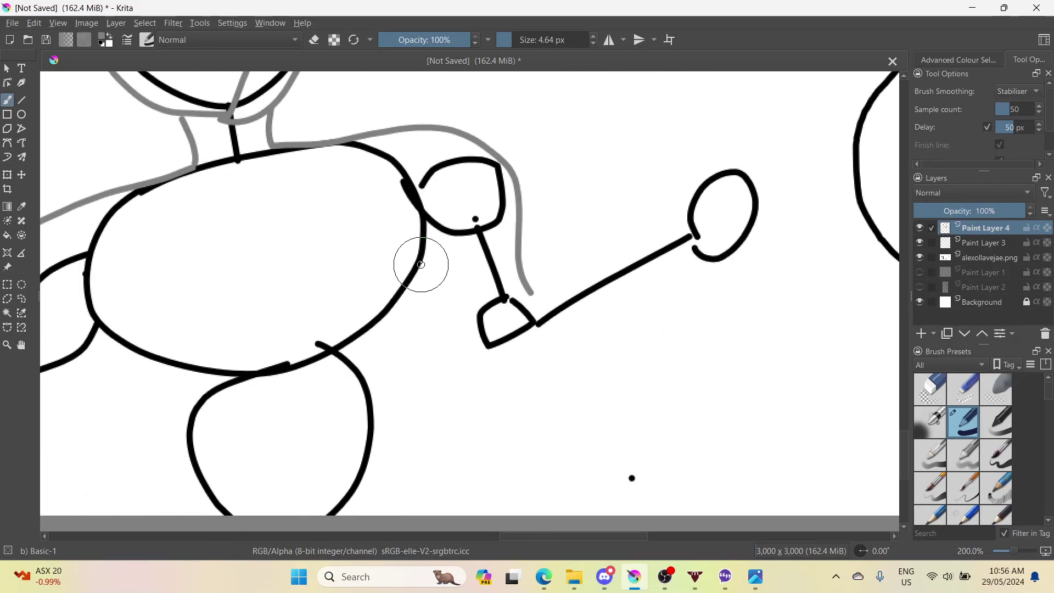
drag(423, 256, 444, 332)
mouse_move(461, 382)
mouse_down()
mouse_move(496, 400)
mouse_move(522, 396)
mouse_move(581, 358)
mouse_move(611, 318)
mouse_move(708, 268)
mouse_move(687, 264)
mouse_up()
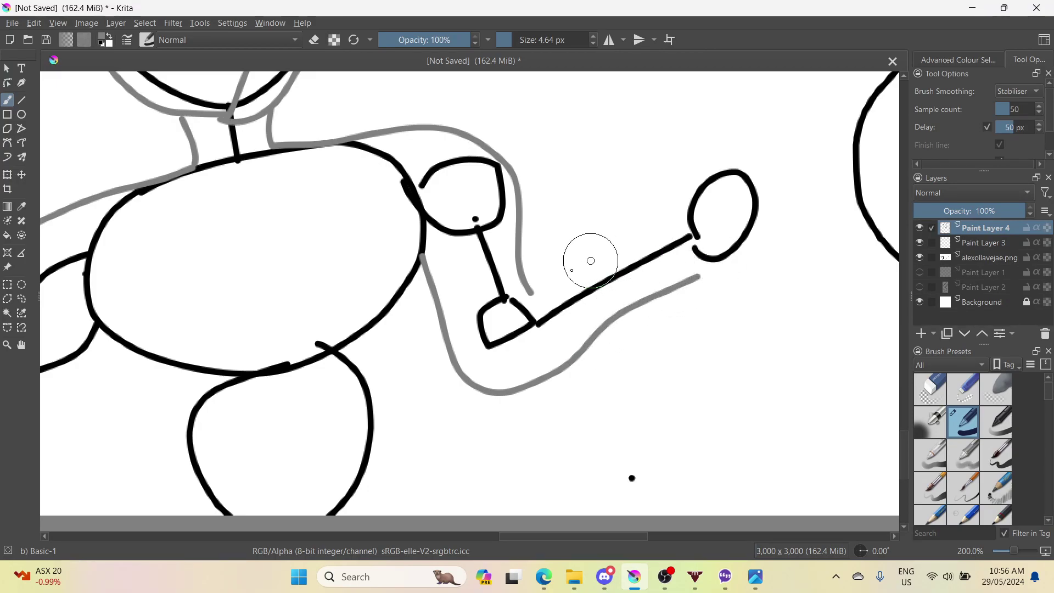
mouse_move(548, 286)
mouse_down()
mouse_move(586, 251)
mouse_move(694, 221)
mouse_move(671, 225)
mouse_up()
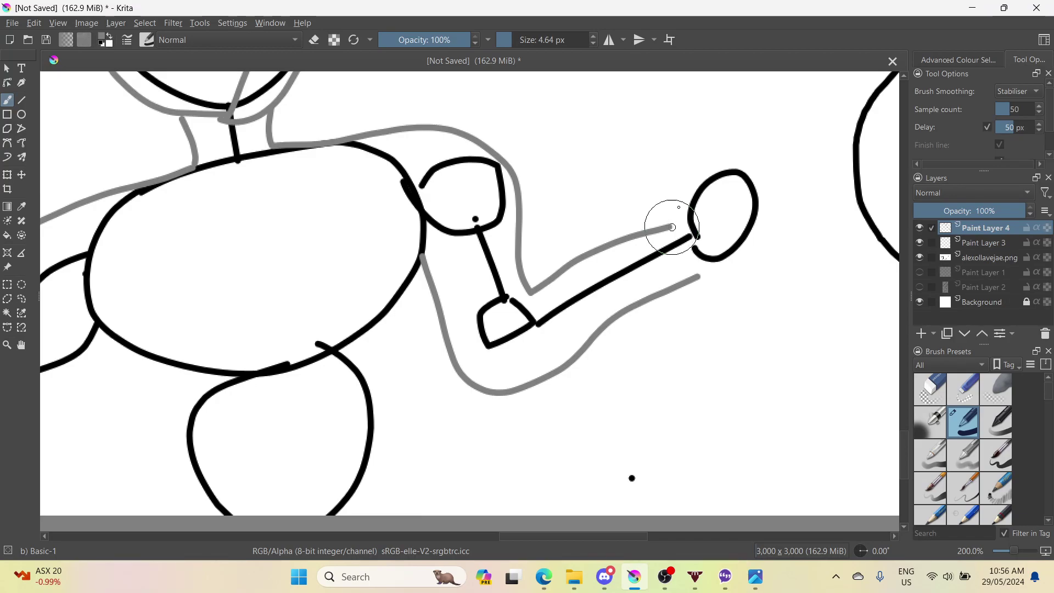
- Outline the raised hand in grey around the black oval, undoing the first finger strokes and redrawing the fingertip and underside back to the wrist
mouse_move(672, 226)
mouse_down()
mouse_move(699, 192)
mouse_move(763, 177)
mouse_move(764, 190)
mouse_move(739, 182)
mouse_move(742, 204)
mouse_move(705, 215)
mouse_up()
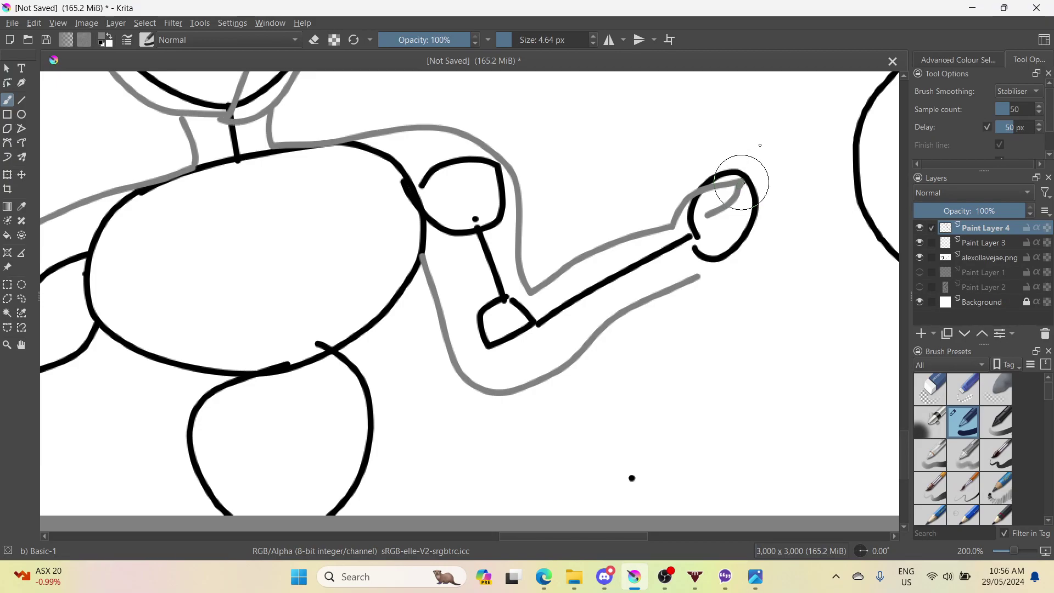
drag(741, 183, 747, 169)
drag(782, 165, 779, 198)
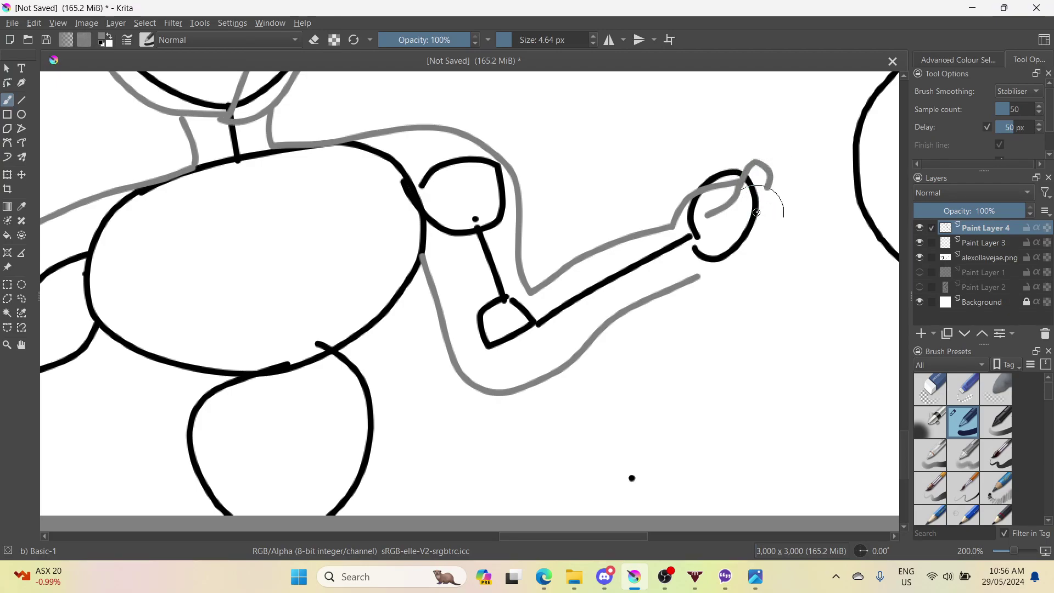
scroll(756, 212, up, 1)
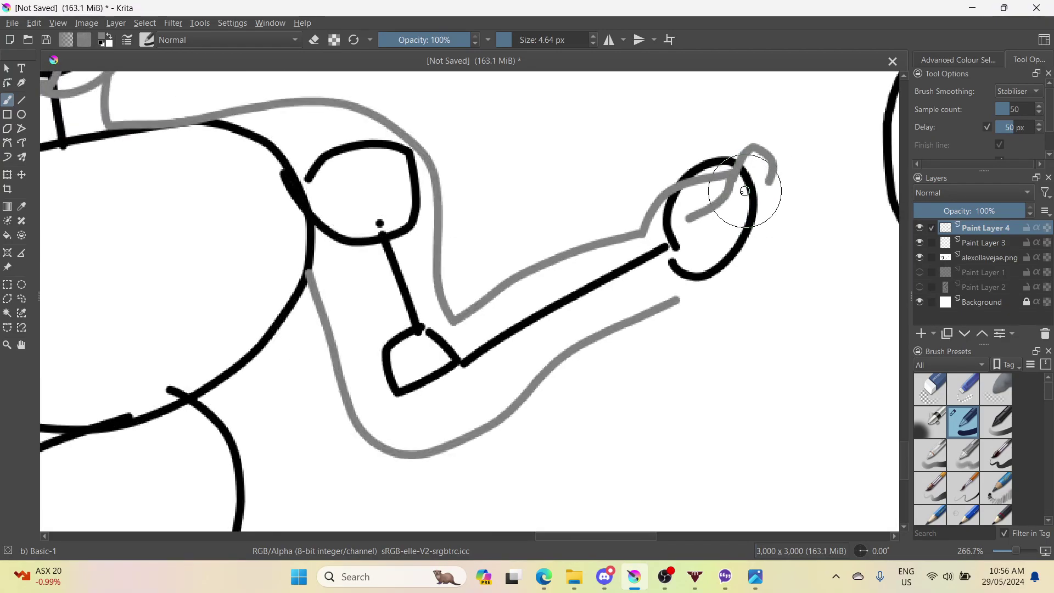
key(ctrl+z)
mouse_move(734, 184)
mouse_down()
mouse_move(701, 198)
mouse_move(648, 228)
mouse_up()
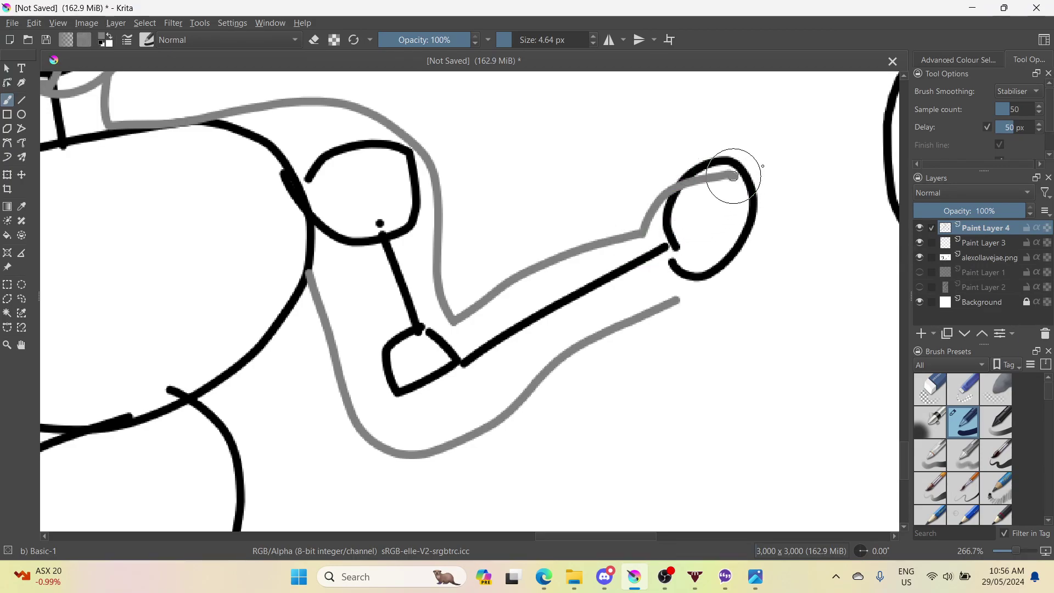
mouse_move(733, 176)
mouse_down()
mouse_move(764, 153)
mouse_move(795, 155)
mouse_move(795, 187)
mouse_move(765, 206)
mouse_move(791, 198)
mouse_move(796, 227)
mouse_move(782, 255)
mouse_move(718, 298)
mouse_move(653, 299)
mouse_up()
- Draw the lowered arm's inner contour and both sides of the torso in grey, running from the armpits to the canvas edge
scroll(600, 306, down, 3)
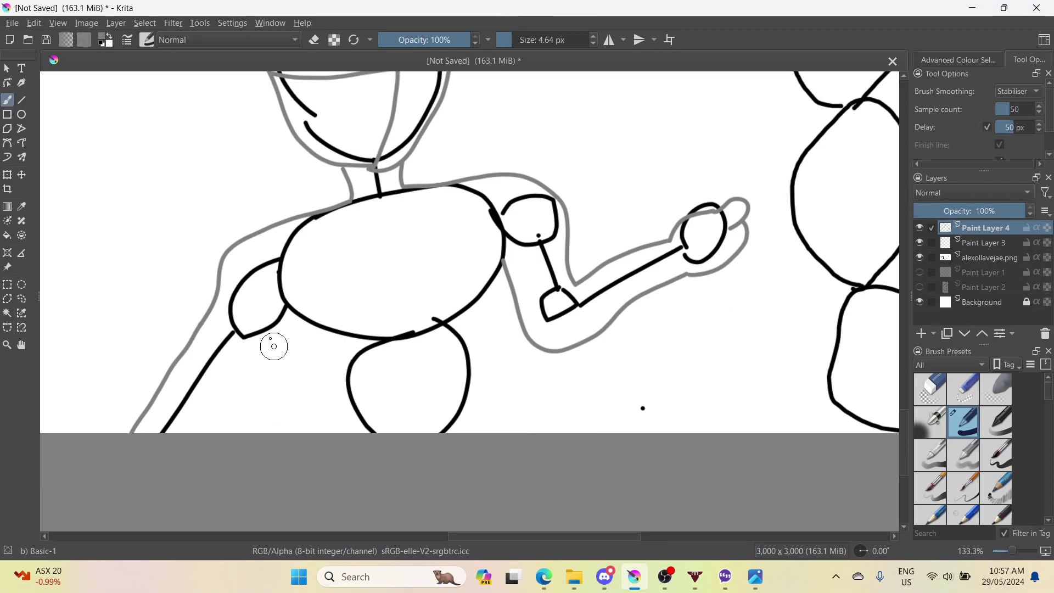
drag(291, 327, 192, 460)
drag(290, 328, 321, 440)
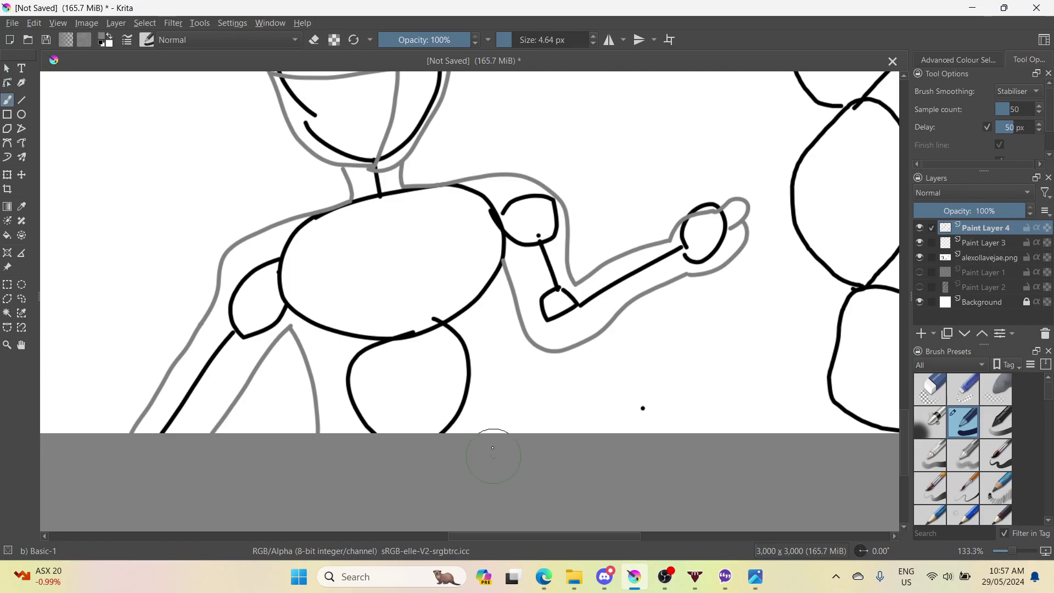
mouse_move(493, 422)
mouse_down()
mouse_move(494, 285)
mouse_move(554, 233)
mouse_up()
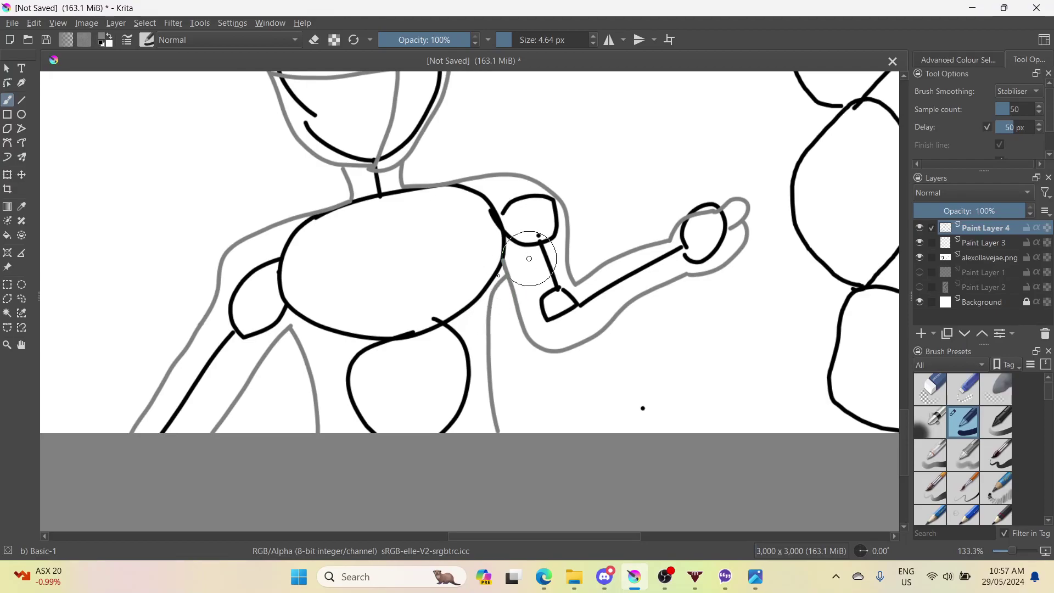
- Hide Paint Layer 3 and check the grey figure outline on its own against the reference drawing
key(minus)
key(minus)
key(minus)
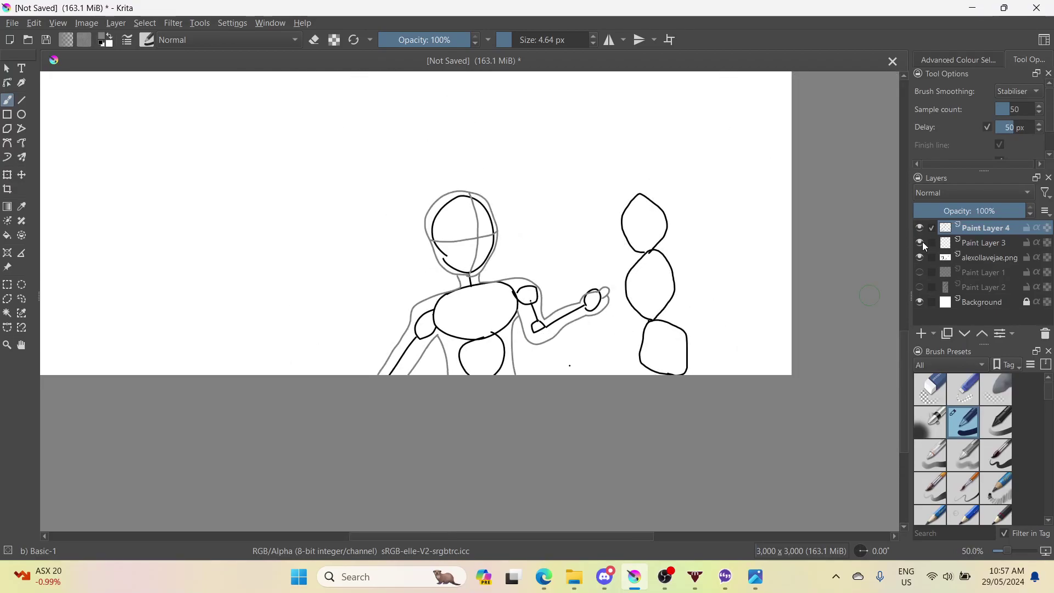
click(922, 244)
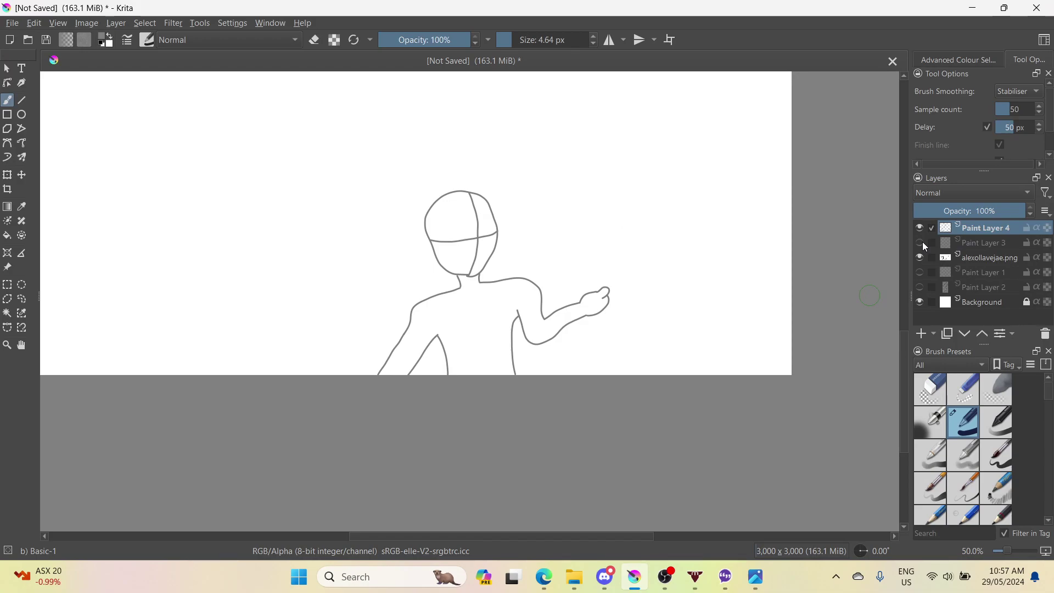
scroll(678, 296, down, 3)
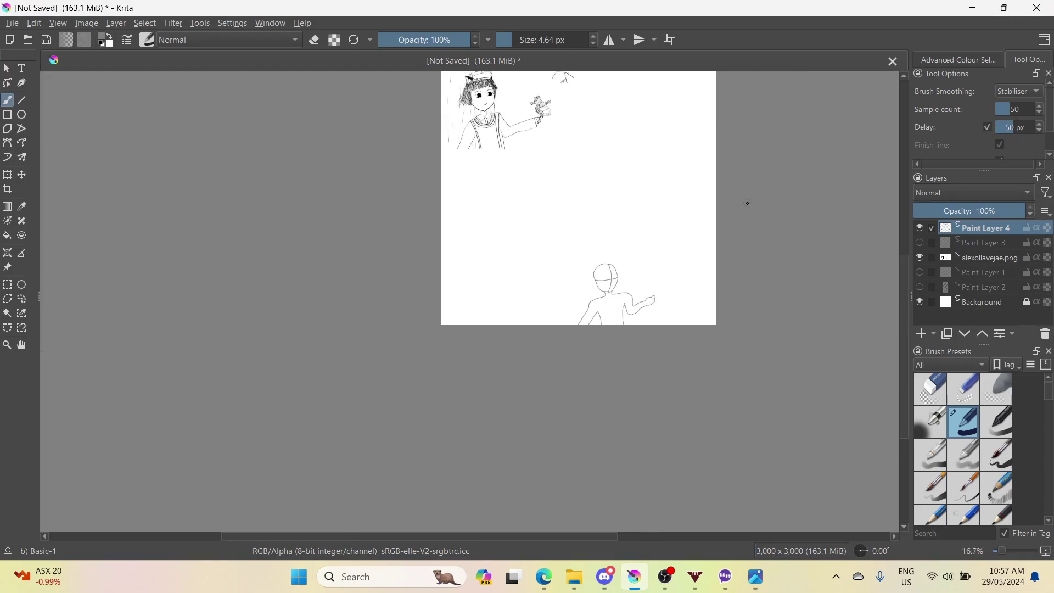
scroll(773, 198, up, 1)
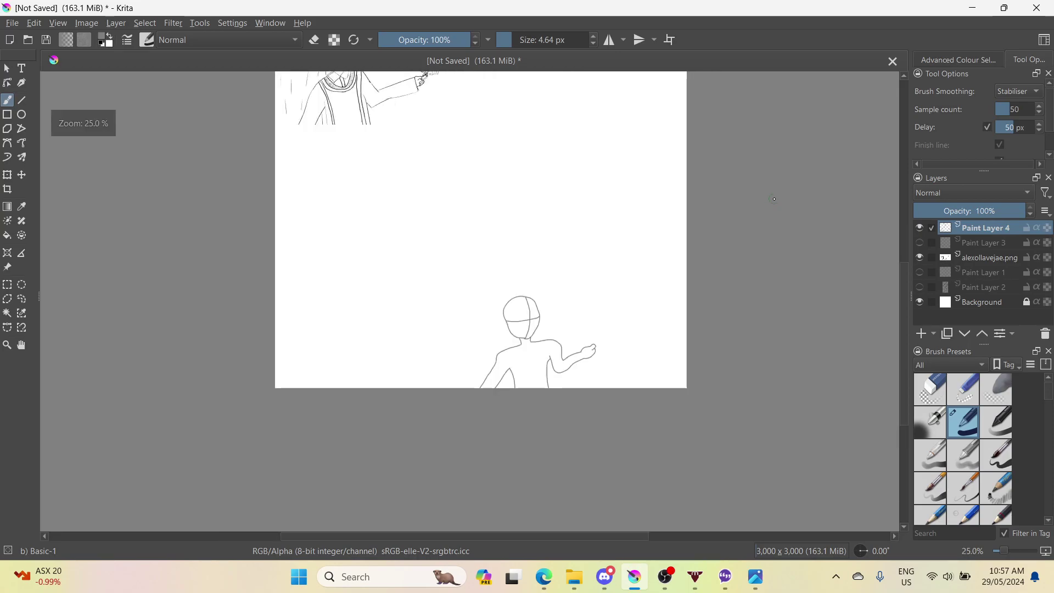
scroll(736, 216, down, 3)
scroll(735, 216, up, 2)
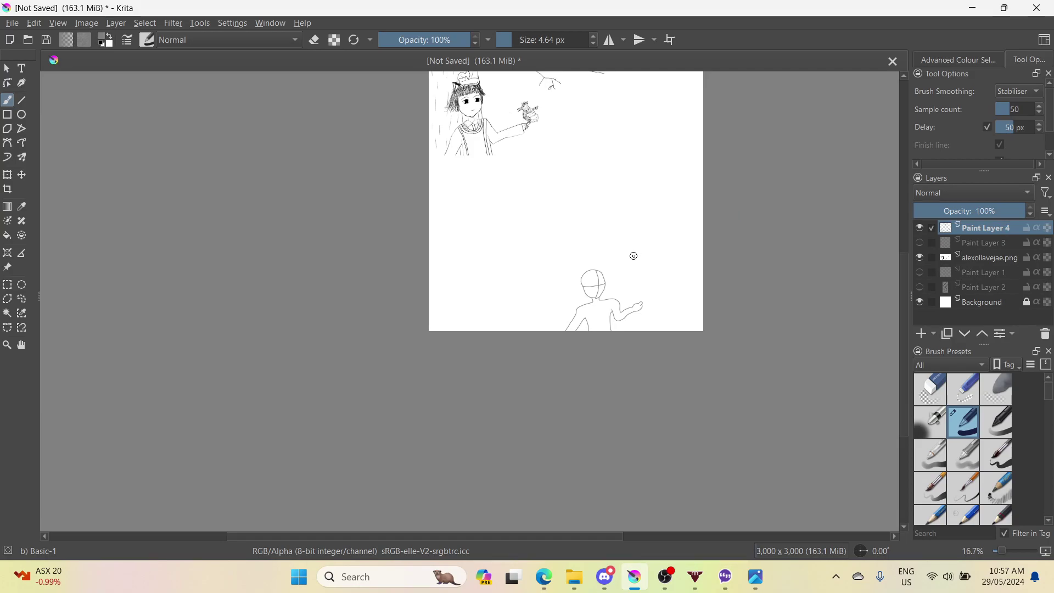
scroll(621, 260, up, 4)
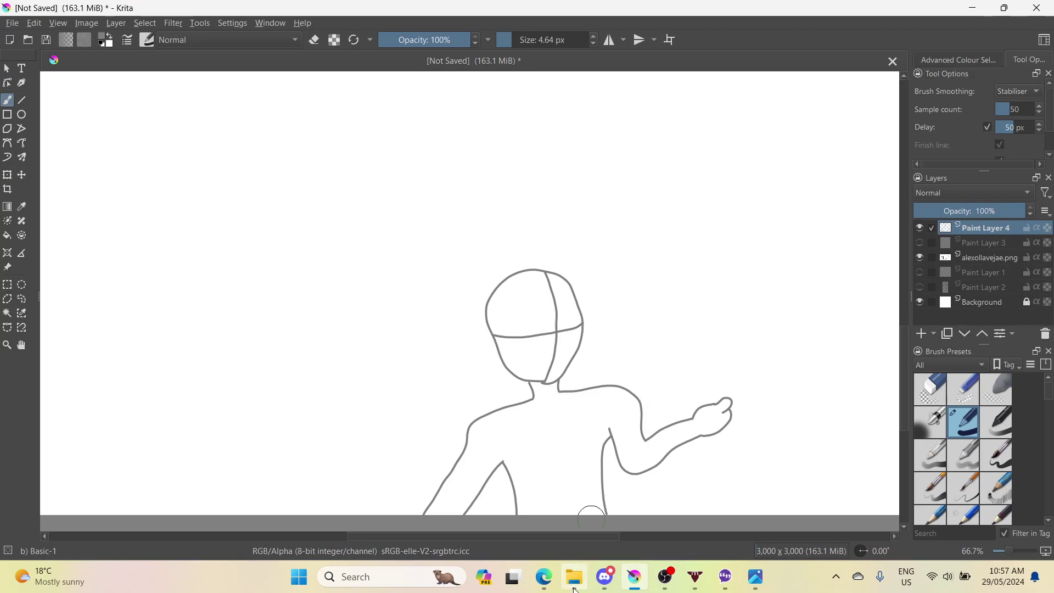
- Switch to the Twitch stream in Edge to examine the demonstrated face and hair sketch, and return to Krita
click(545, 574)
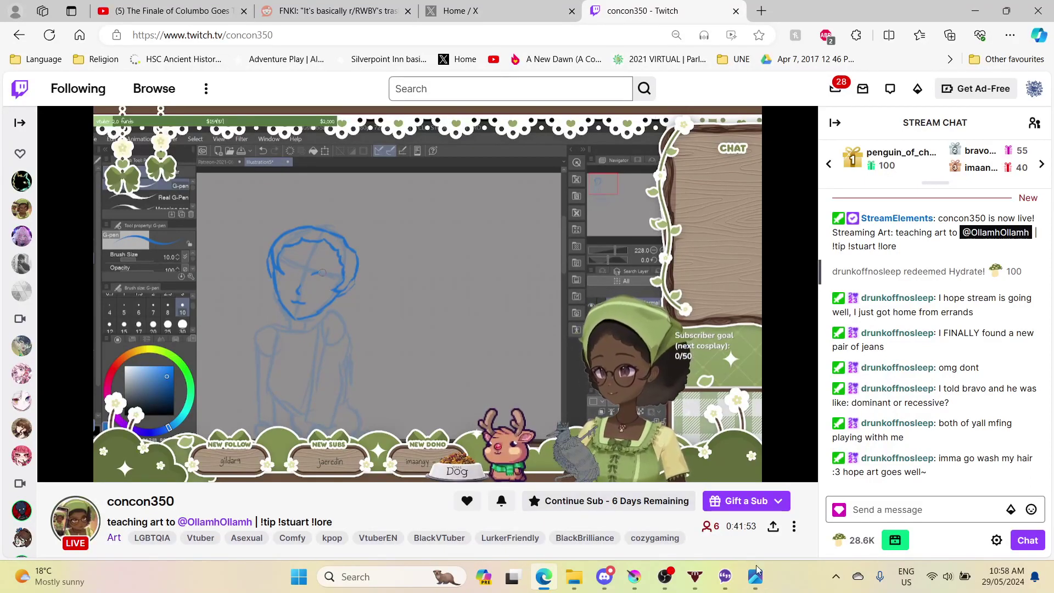
mouse_move(676, 584)
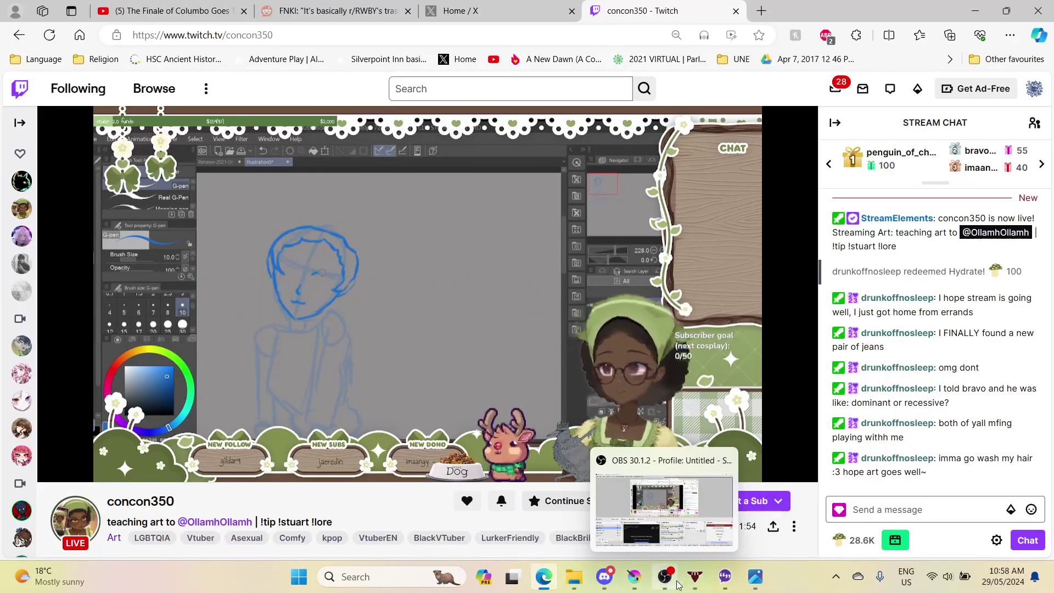
click(670, 522)
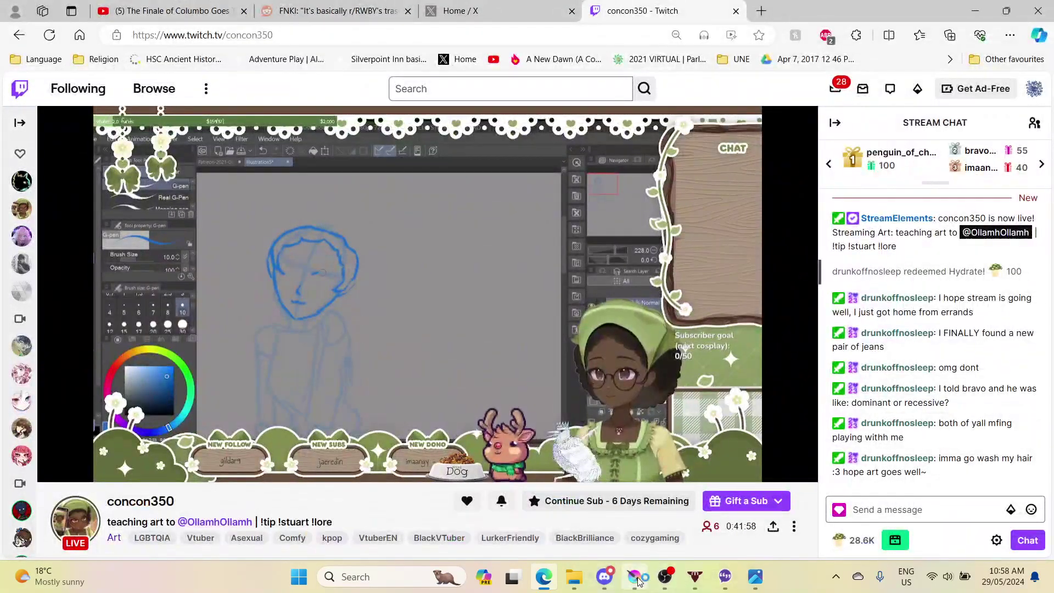
click(638, 581)
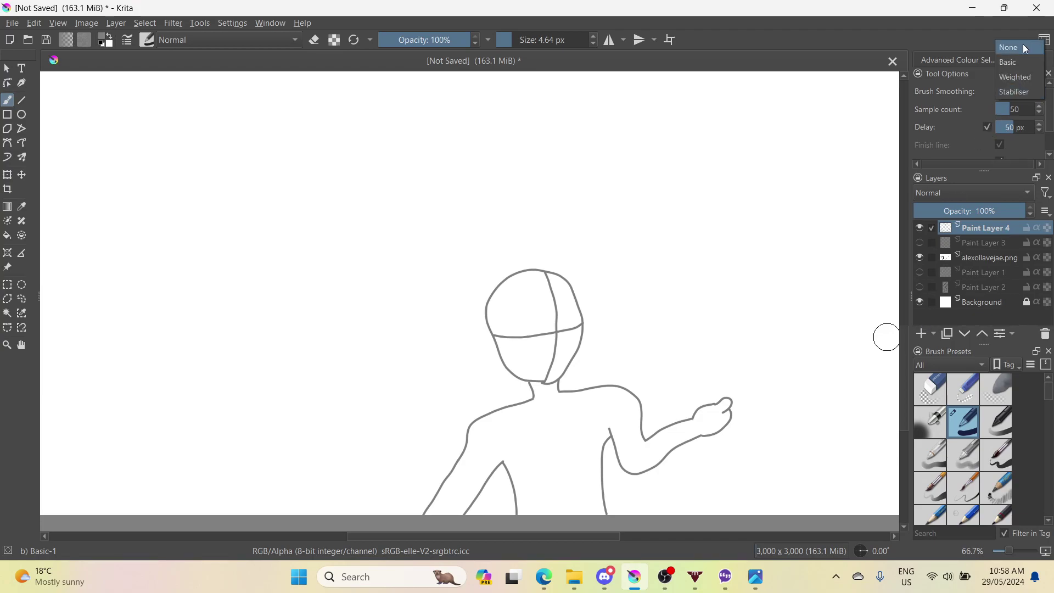
- Set the brush smoothing to Basic and test it with a rough grey circle on each side of the figure, removing both circles
click(1019, 62)
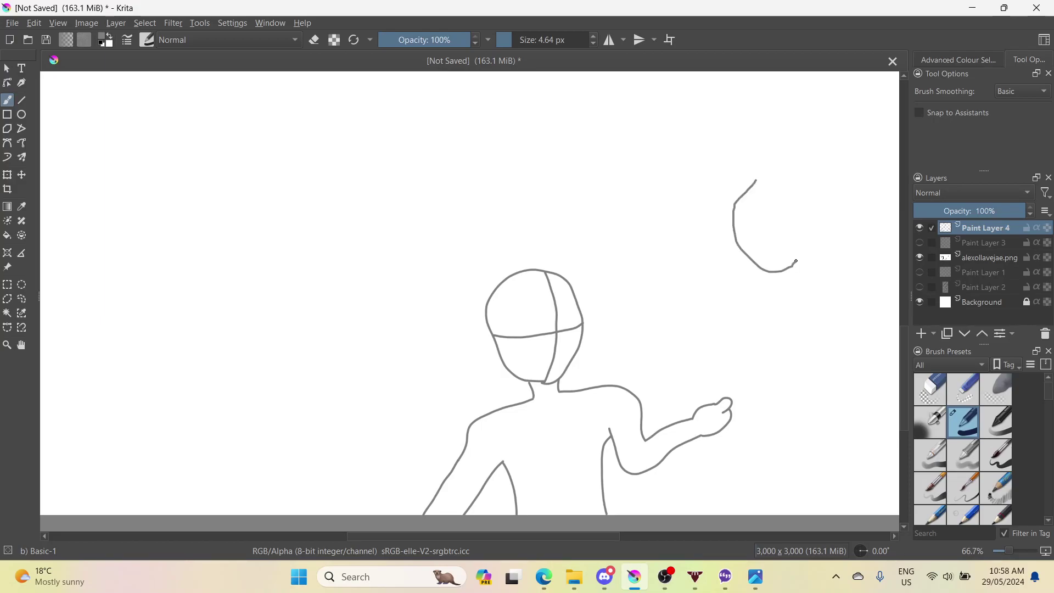
drag(751, 175, 746, 177)
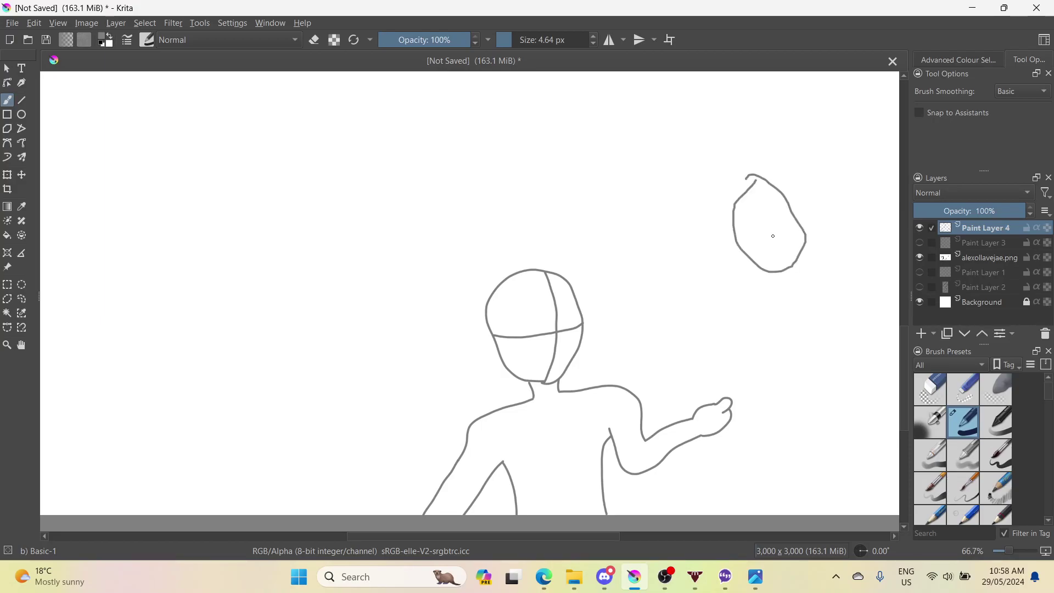
key(Delete)
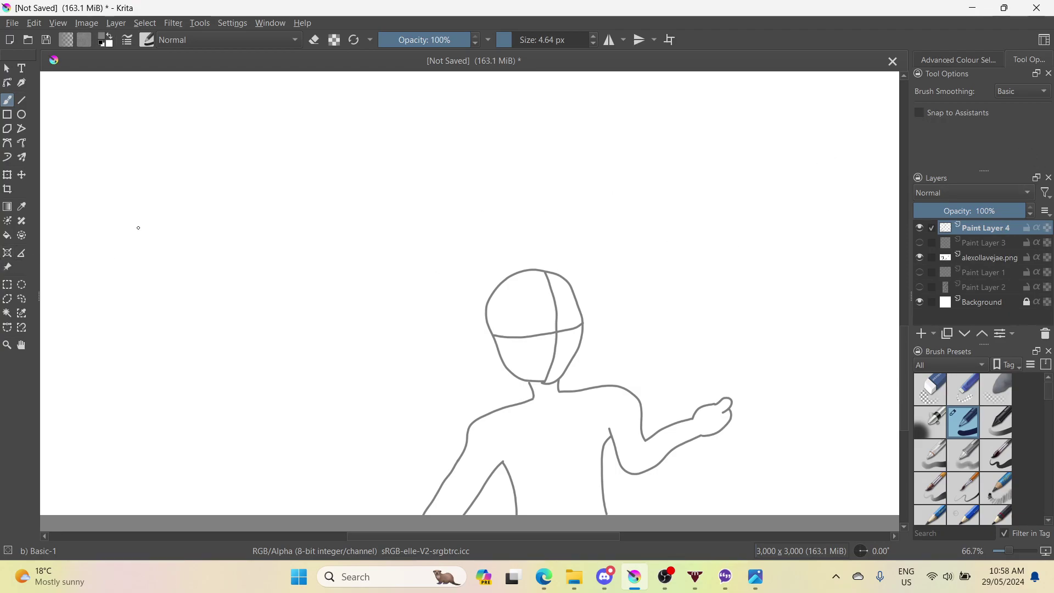
mouse_move(131, 304)
mouse_down()
mouse_move(207, 285)
mouse_move(170, 225)
mouse_up()
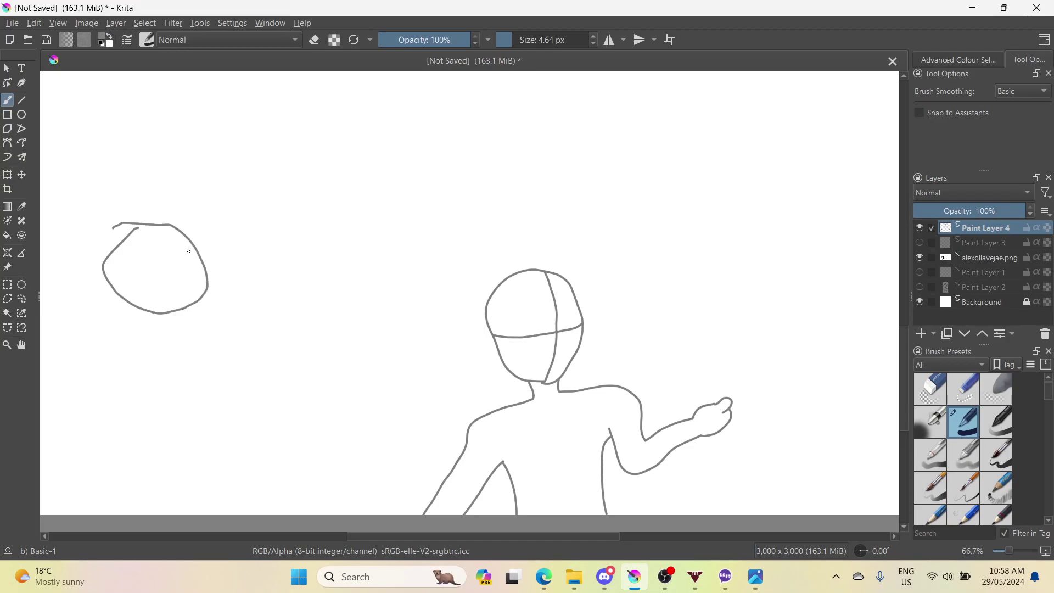
key(ctrl+z)
- Switch to the Twitch stream in Edge to watch the drawing demonstration continue
click(543, 577)
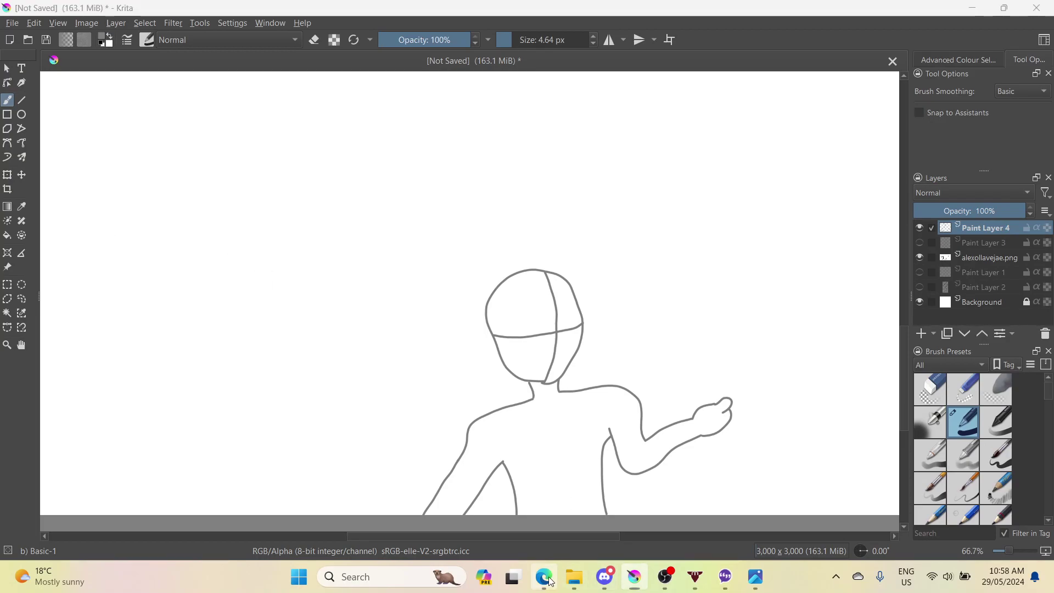
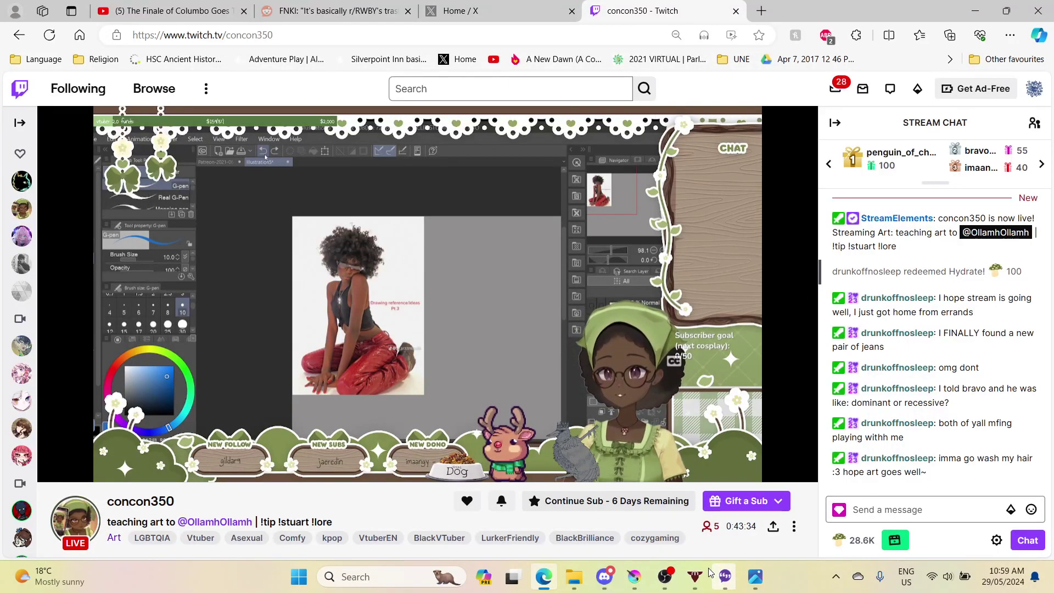
- Switch to Krita and hide the alexollavejae.png reference layer so only the grey figure outline shows on the canvas
click(634, 576)
key(minus)
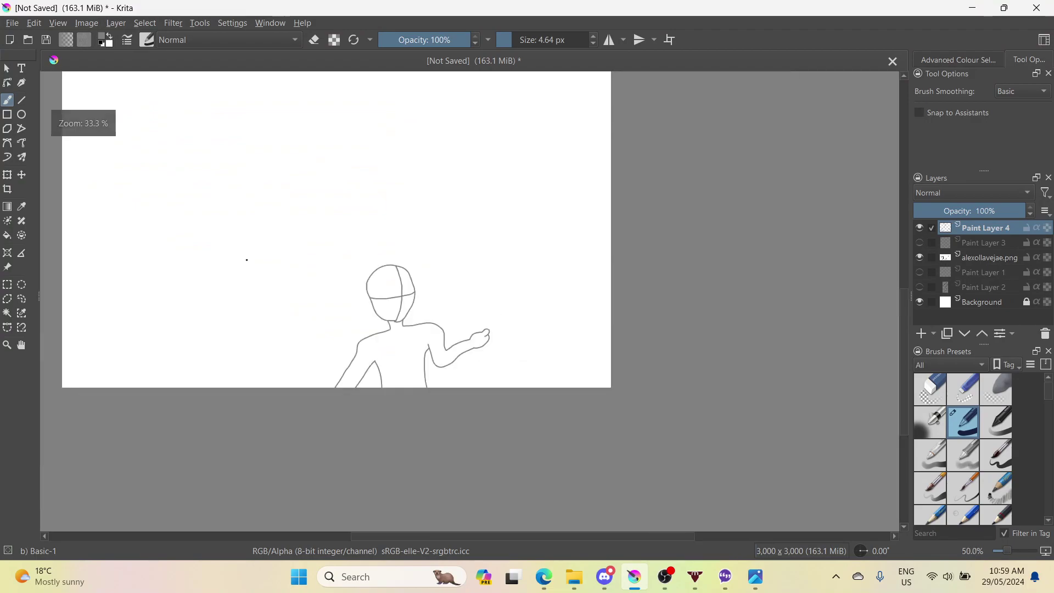
scroll(160, 233, up, 5)
scroll(275, 231, down, 6)
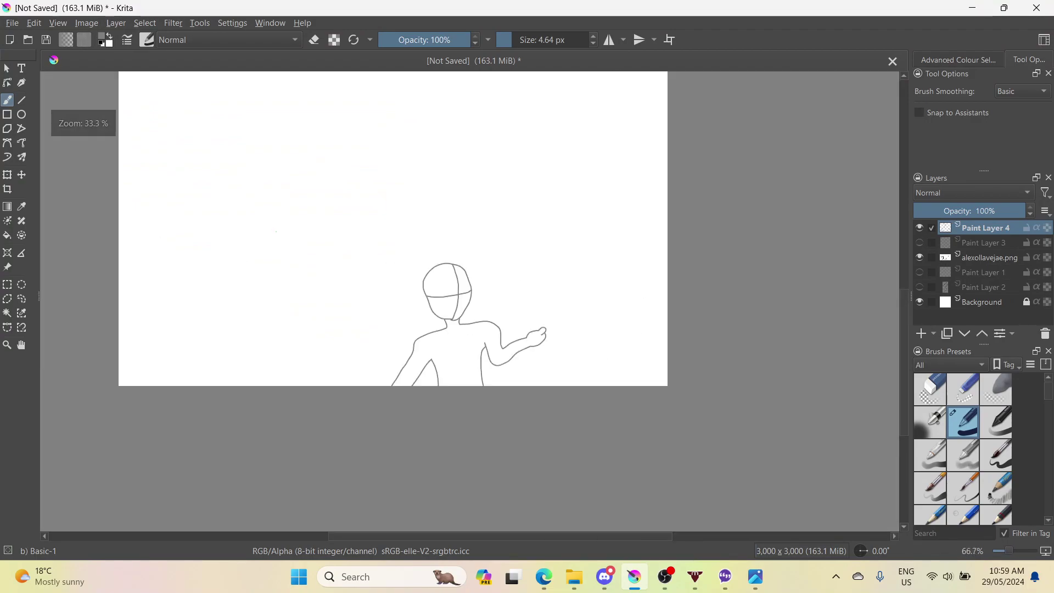
scroll(382, 265, up, 3)
scroll(382, 265, up, 1)
scroll(137, 245, down, 5)
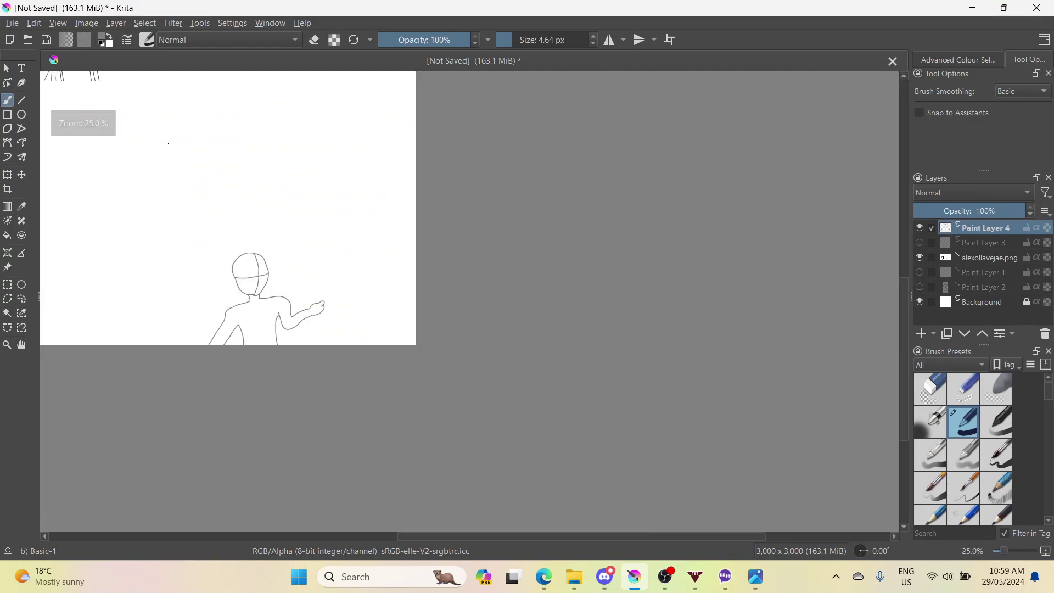
scroll(137, 245, down, 3)
scroll(137, 245, up, 3)
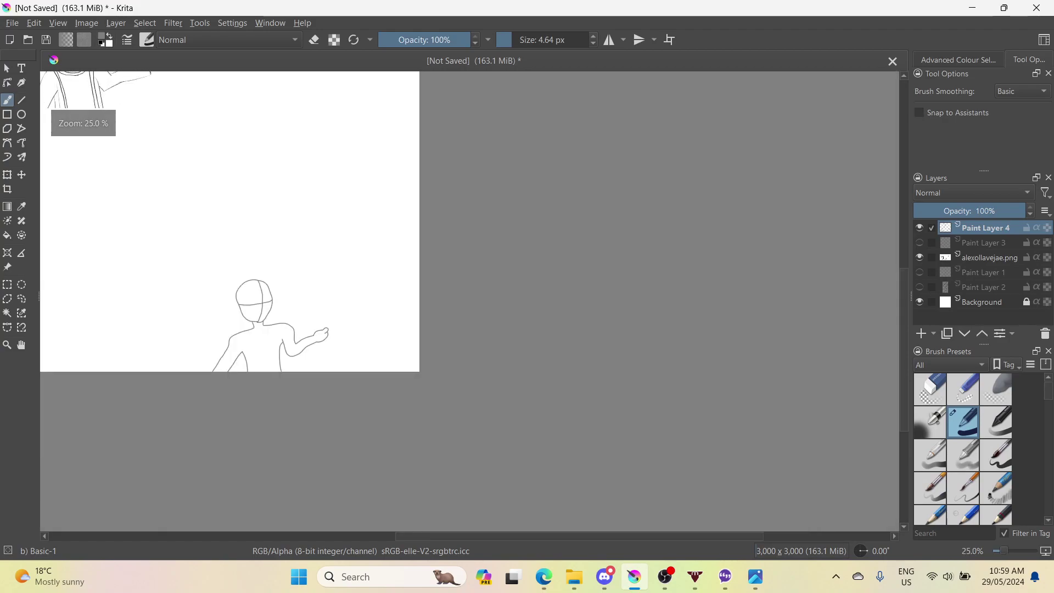
click(919, 258)
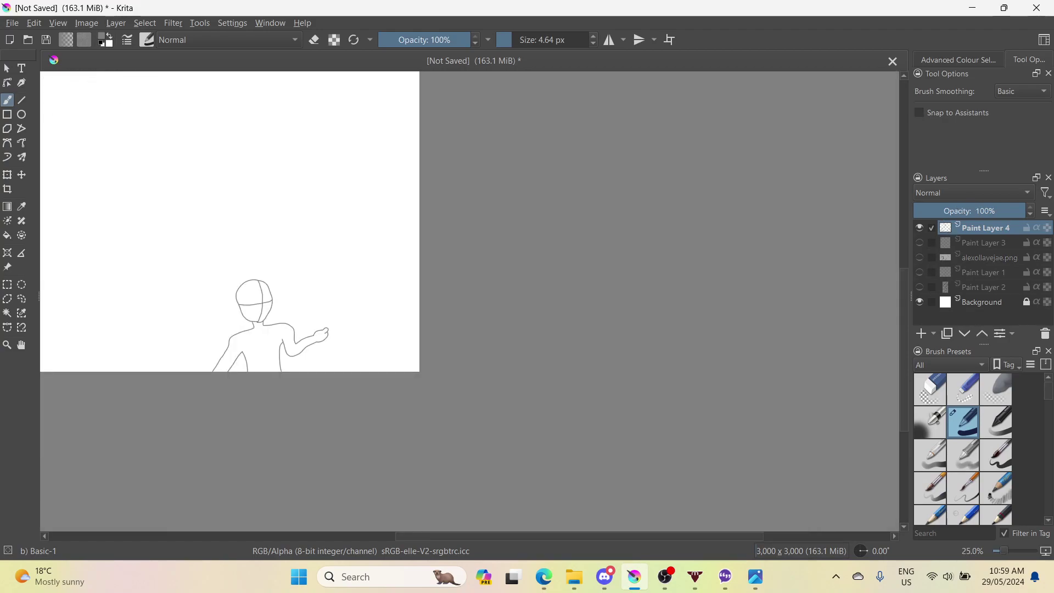
scroll(237, 260, up, 4)
scroll(238, 240, down, 2)
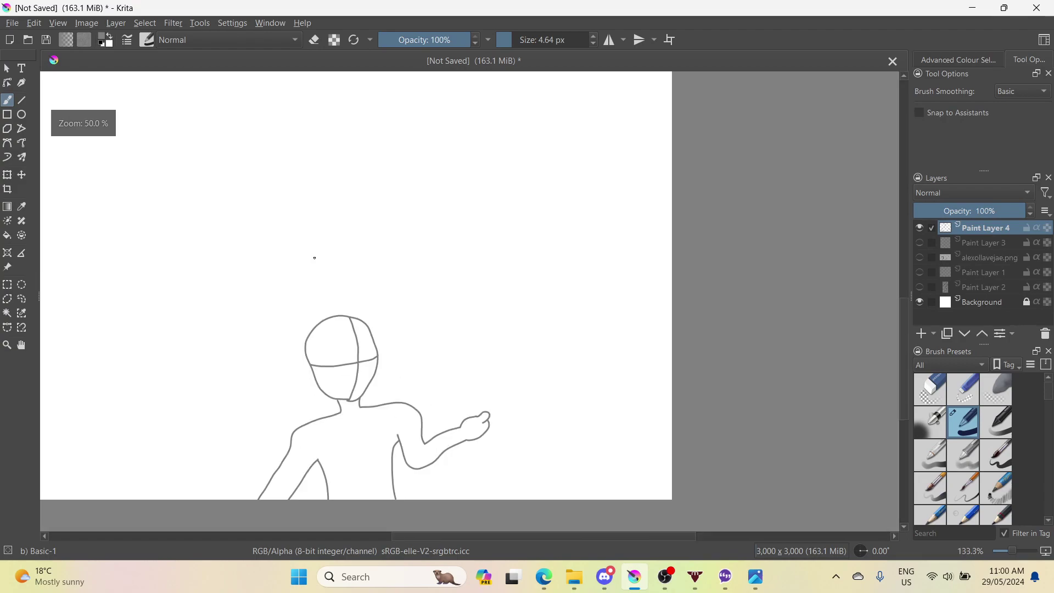
drag(678, 536, 596, 545)
scroll(557, 316, down, 1)
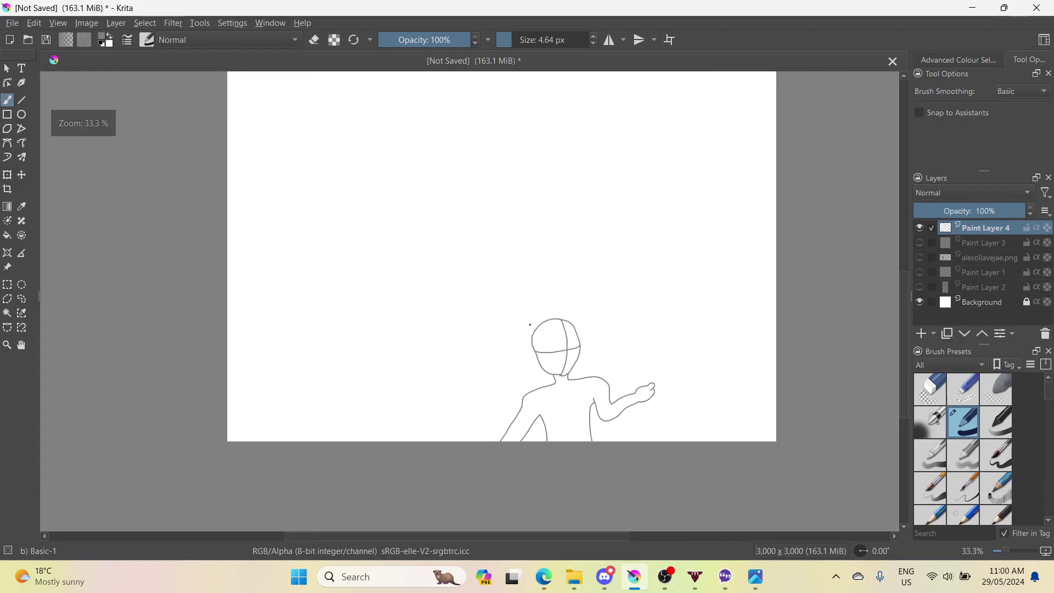
scroll(556, 316, up, 2)
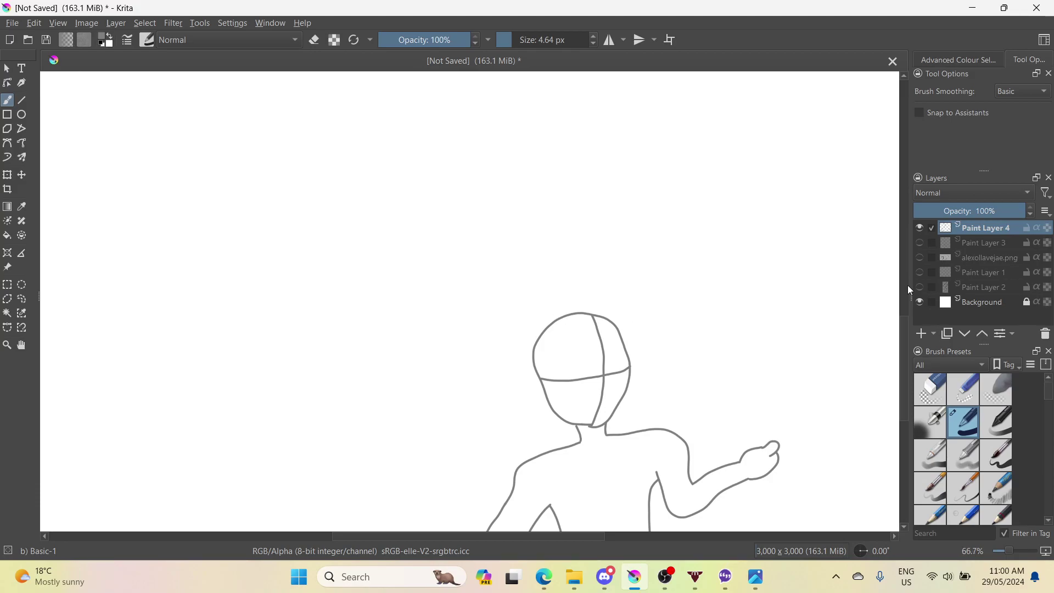
- Preview FzEM-0aagAIkcPL.jpg from the Stream folder, and put away both it and the alexollavejae.png viewer window
click(569, 581)
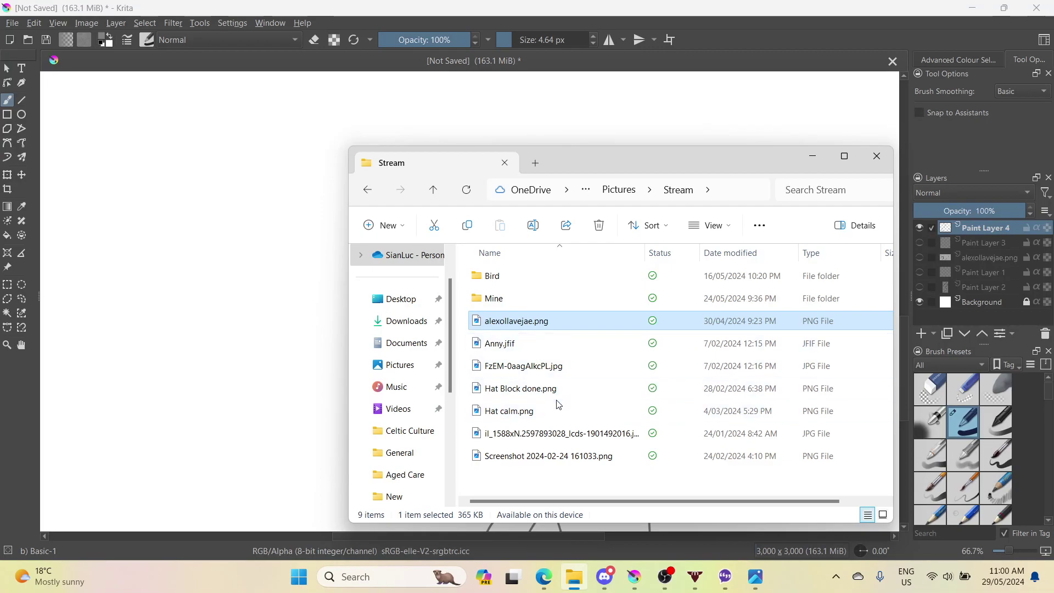
click(552, 374)
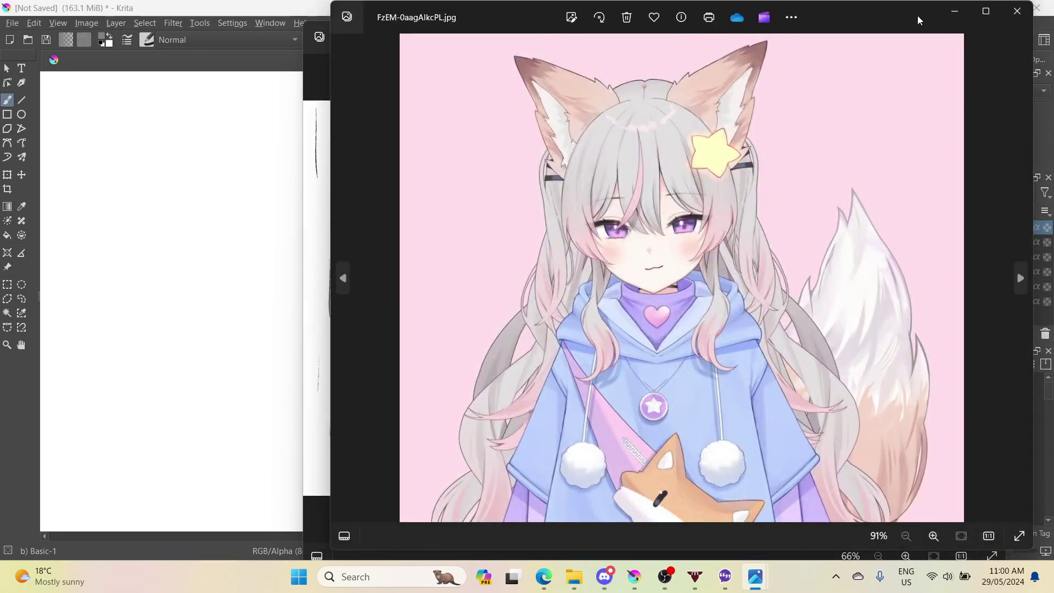
drag(917, 15, 693, 64)
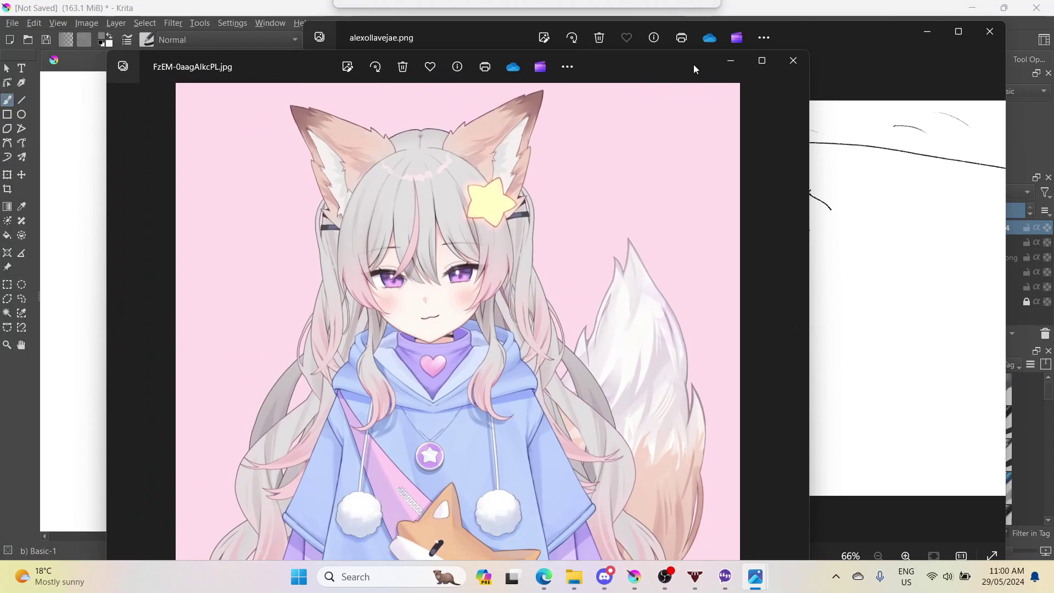
click(731, 62)
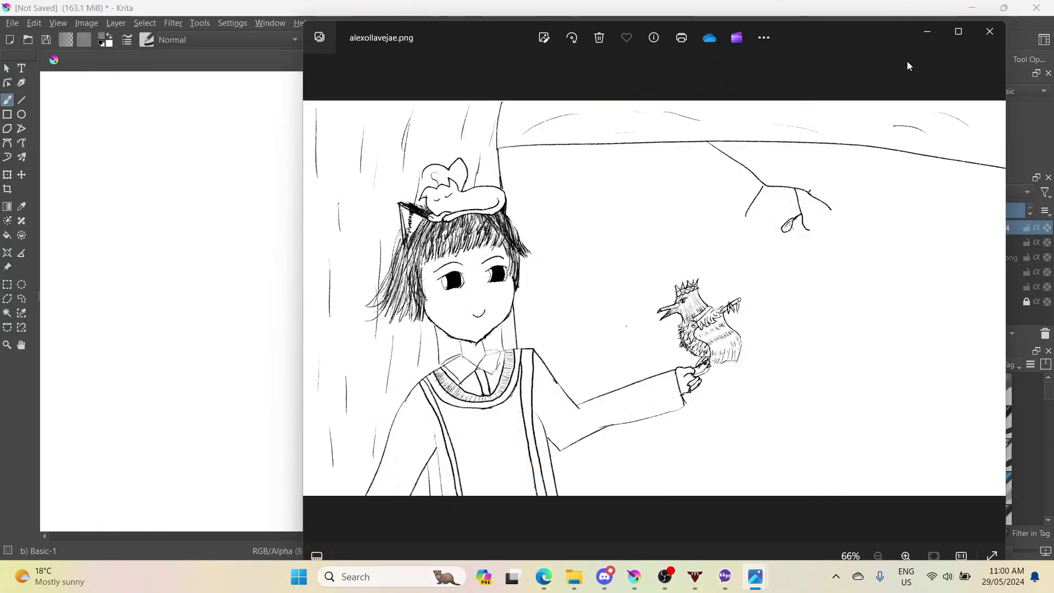
click(985, 32)
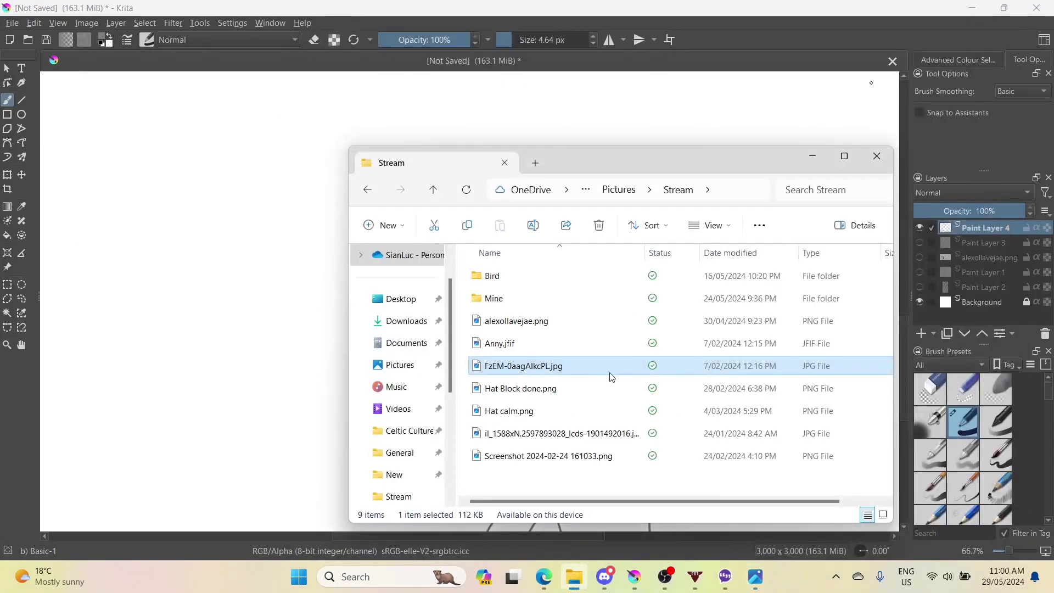
- Insert FzEM-0aagAIkcPL.jpg from the Stream folder into the Krita drawing as a new layer
drag(568, 370, 306, 358)
click(328, 361)
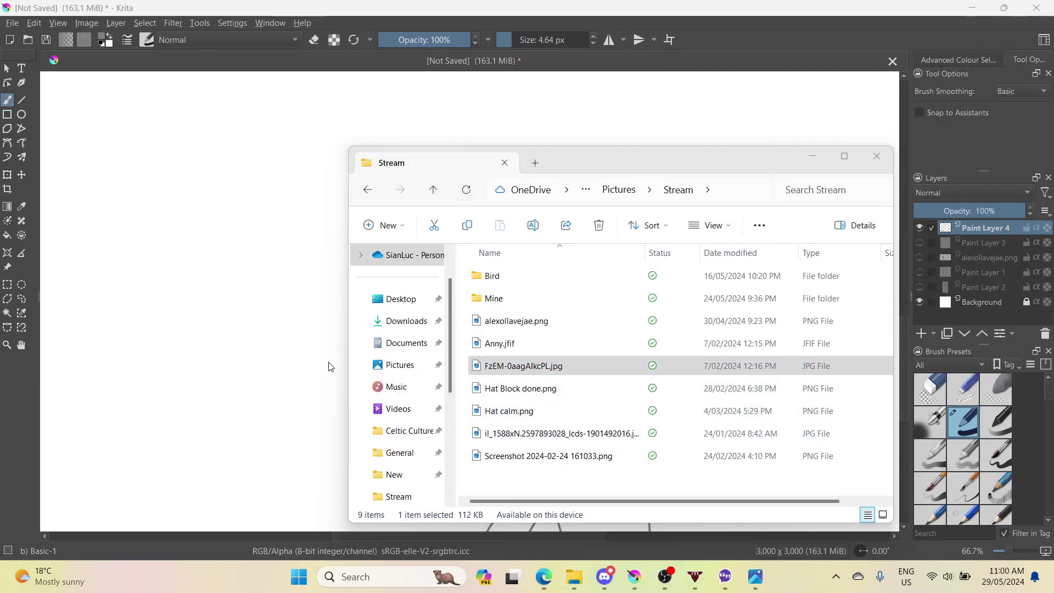
scroll(438, 245, down, 3)
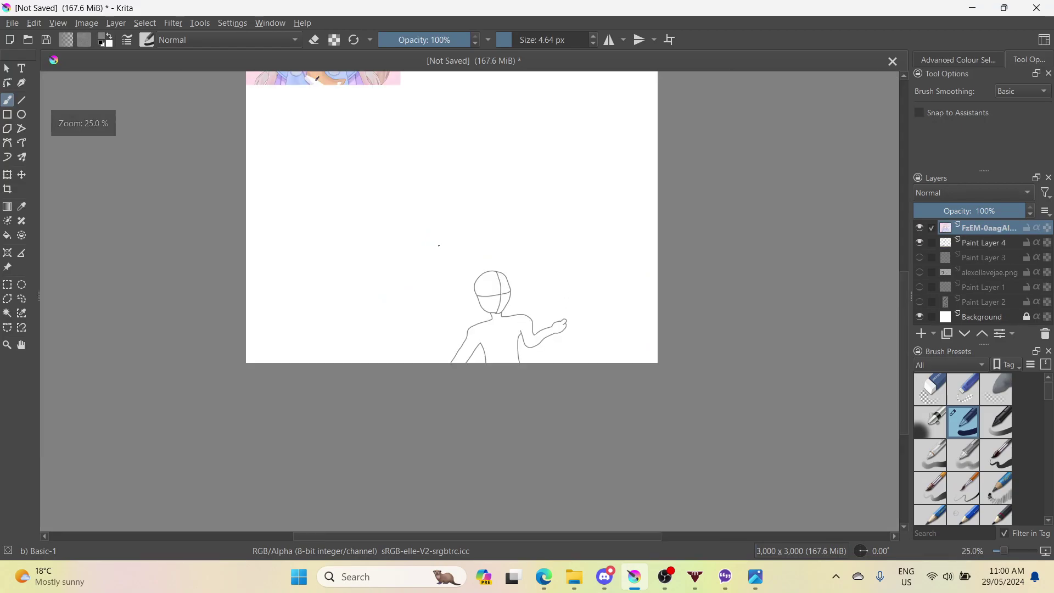
scroll(244, 44, down, 1)
scroll(289, 111, up, 4)
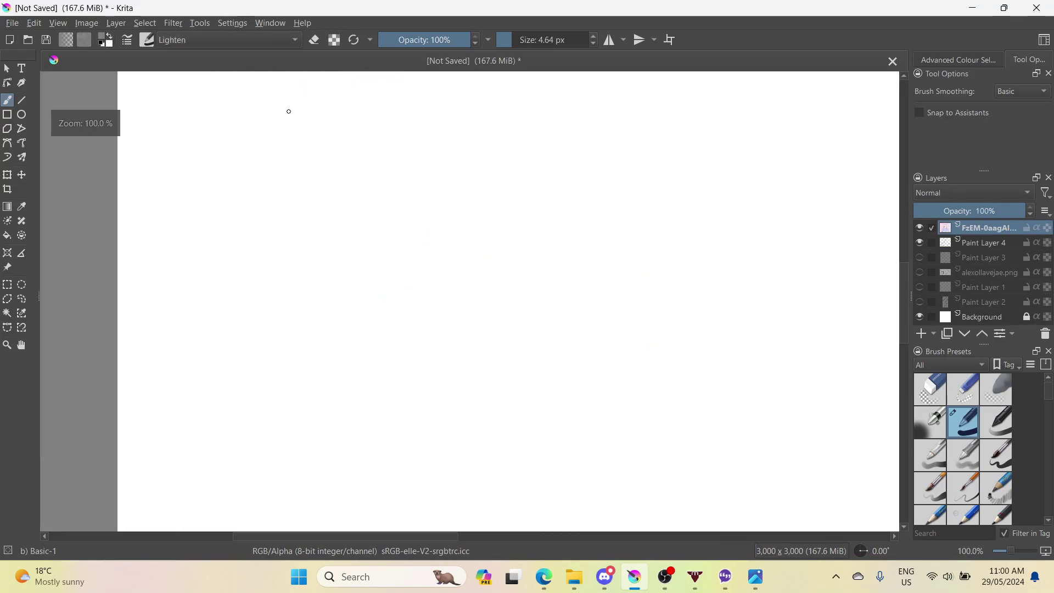
scroll(289, 112, down, 6)
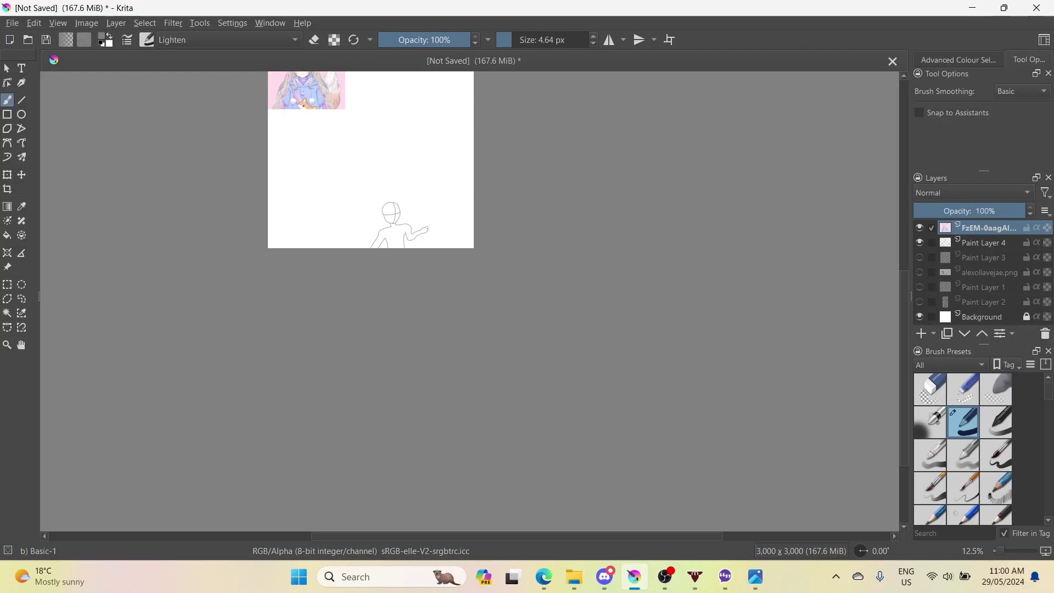
drag(907, 371, 905, 258)
- Examine the face, hair and clothing of the fox-eared character in the inserted illustration
scroll(548, 518, up, 5)
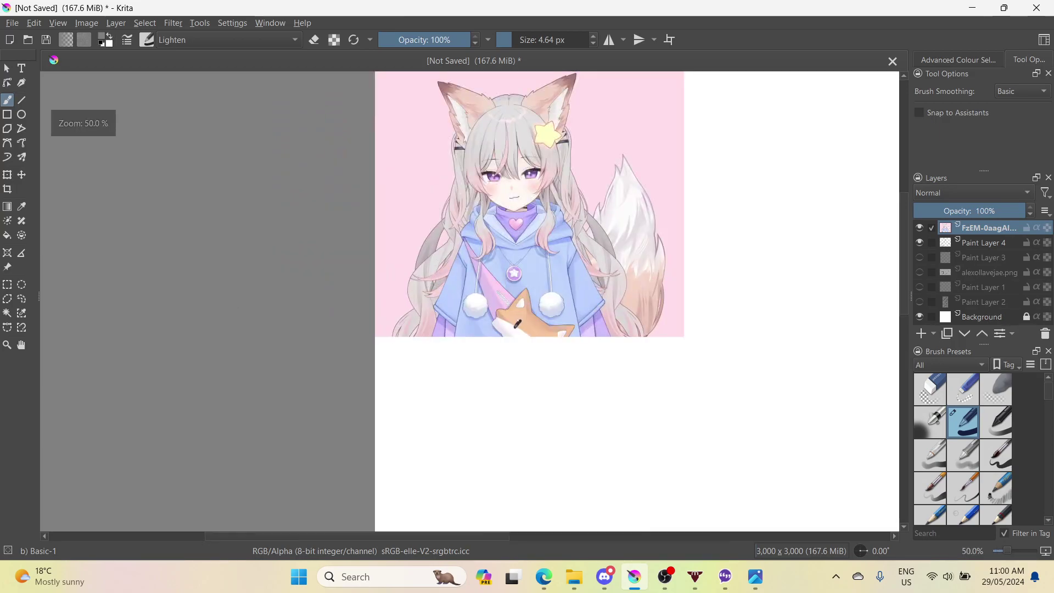
scroll(502, 234, up, 1)
scroll(502, 234, down, 1)
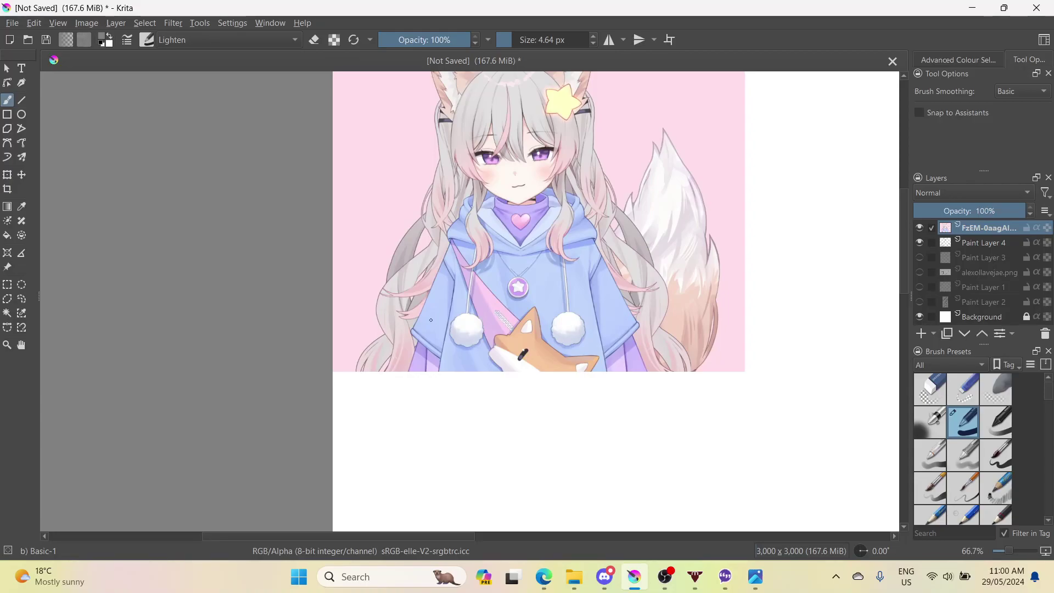
scroll(625, 267, up, 2)
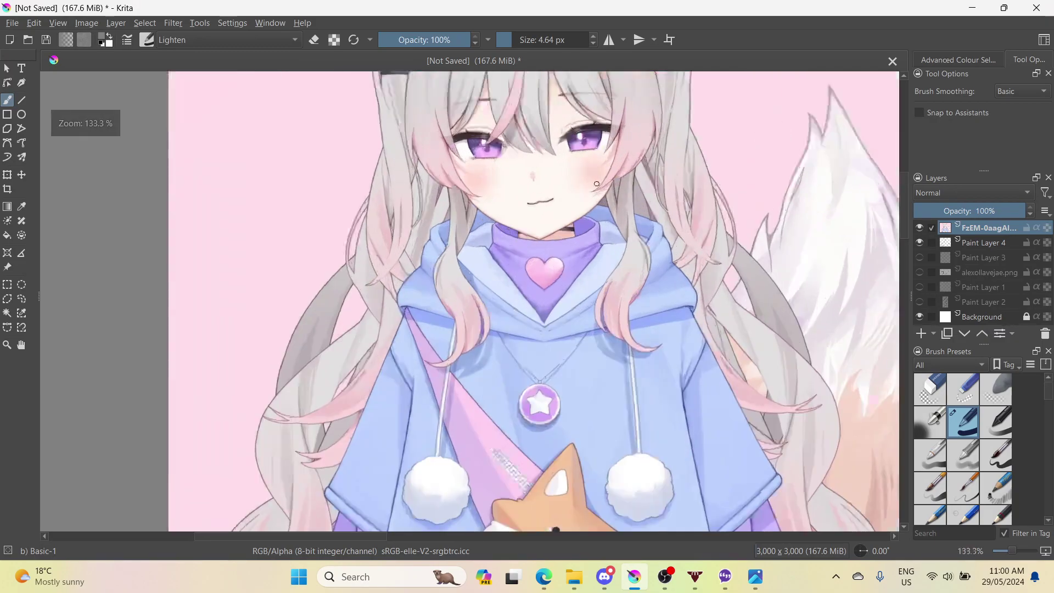
scroll(625, 267, down, 3)
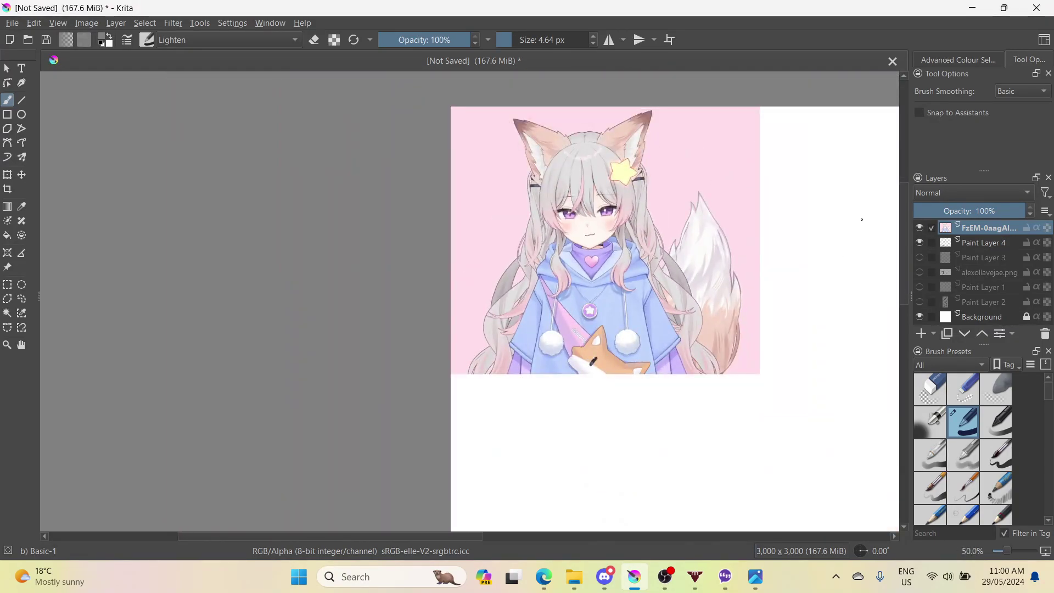
drag(902, 207, 904, 196)
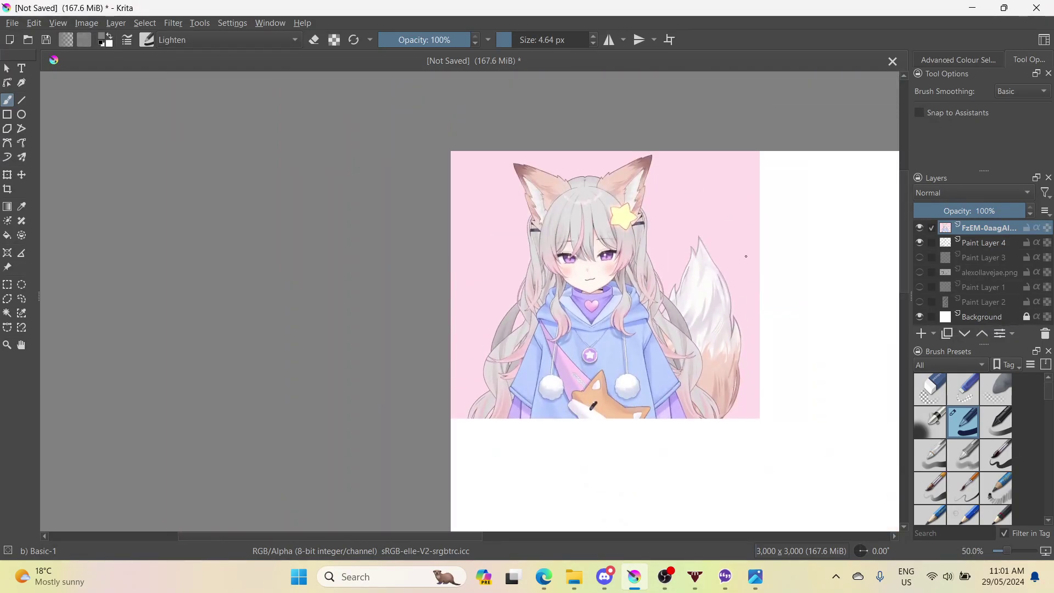
scroll(653, 269, up, 1)
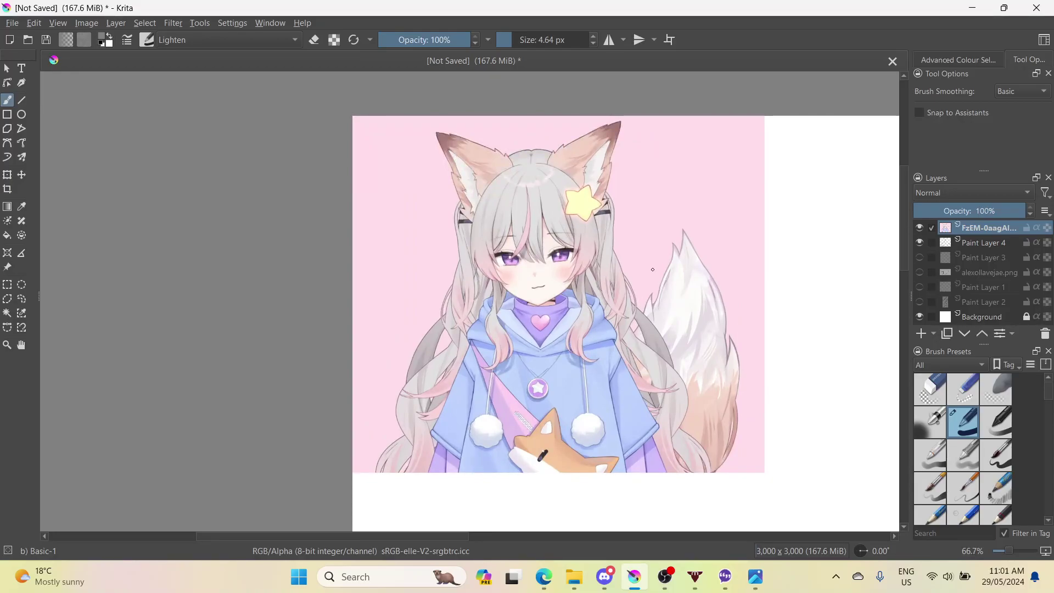
scroll(525, 296, up, 1)
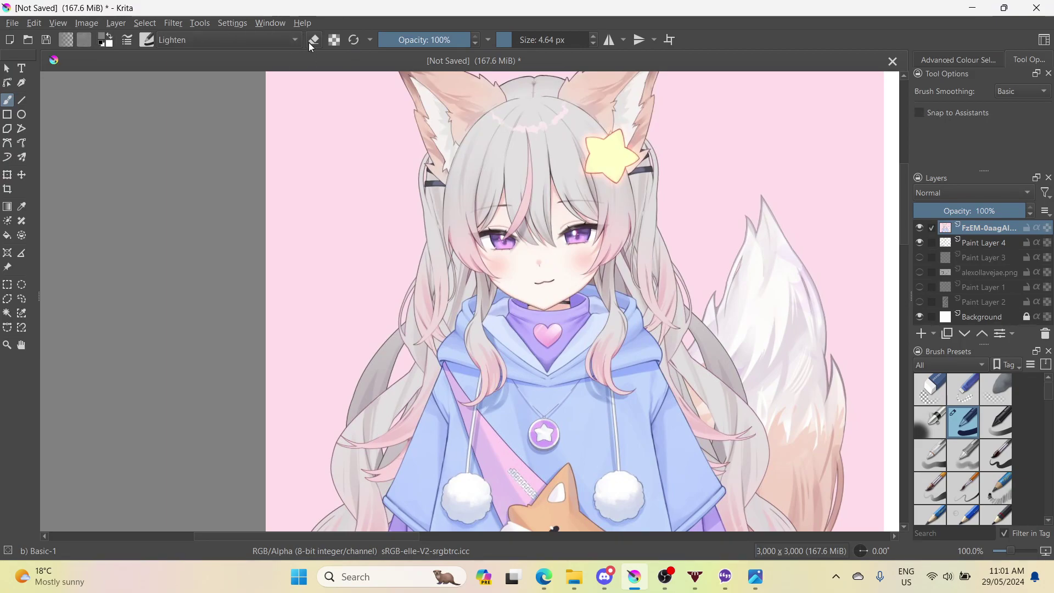
- Select Paint Layer 4 and move it above the FzEM-0aagAIkcPL.jpg layer, keeping the illustration visible
key(e)
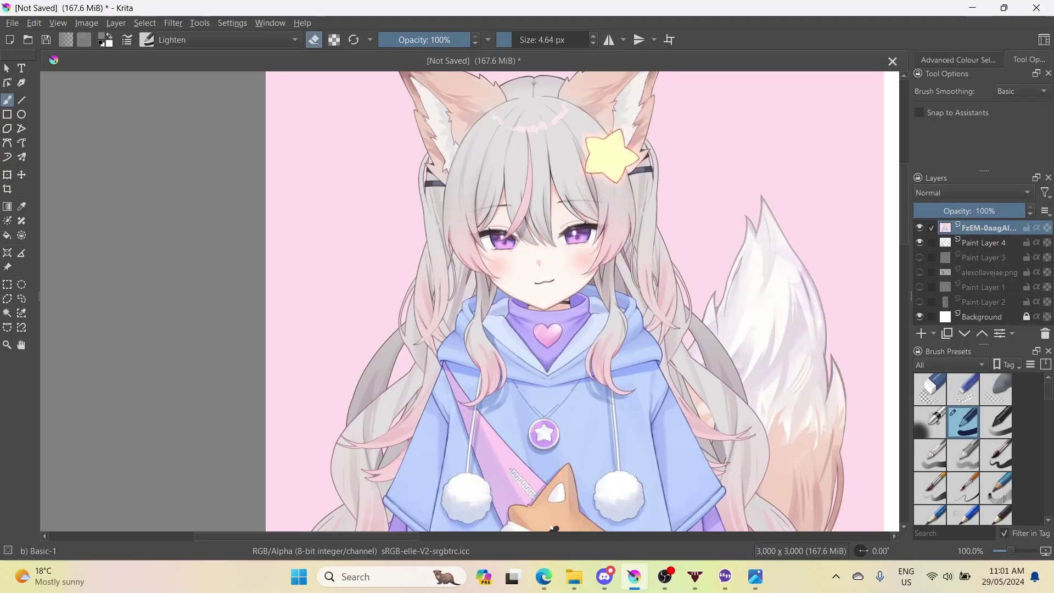
key(e)
click(977, 243)
scroll(524, 478, down, 5)
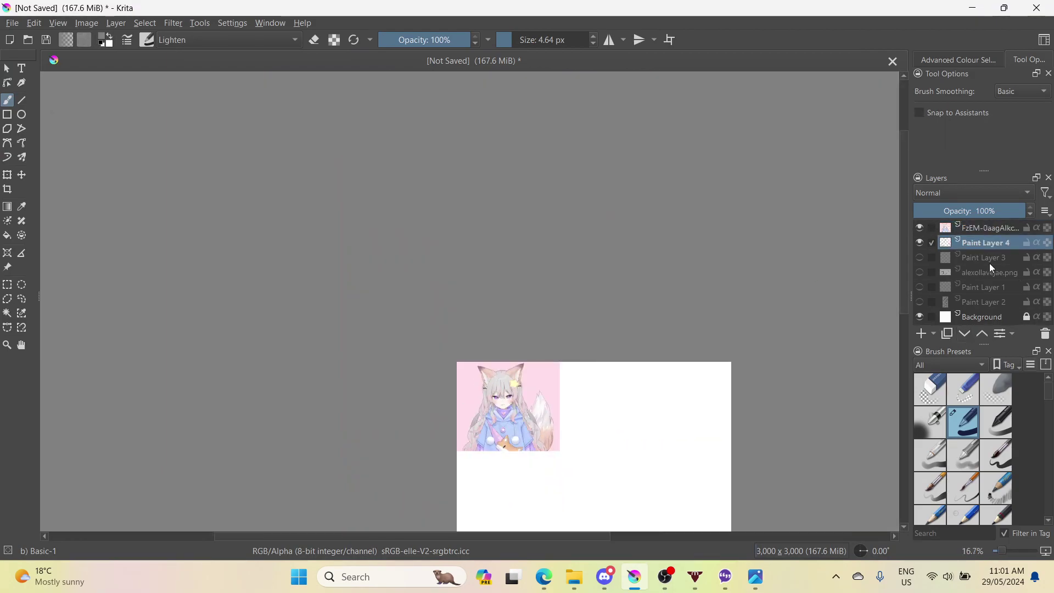
click(915, 227)
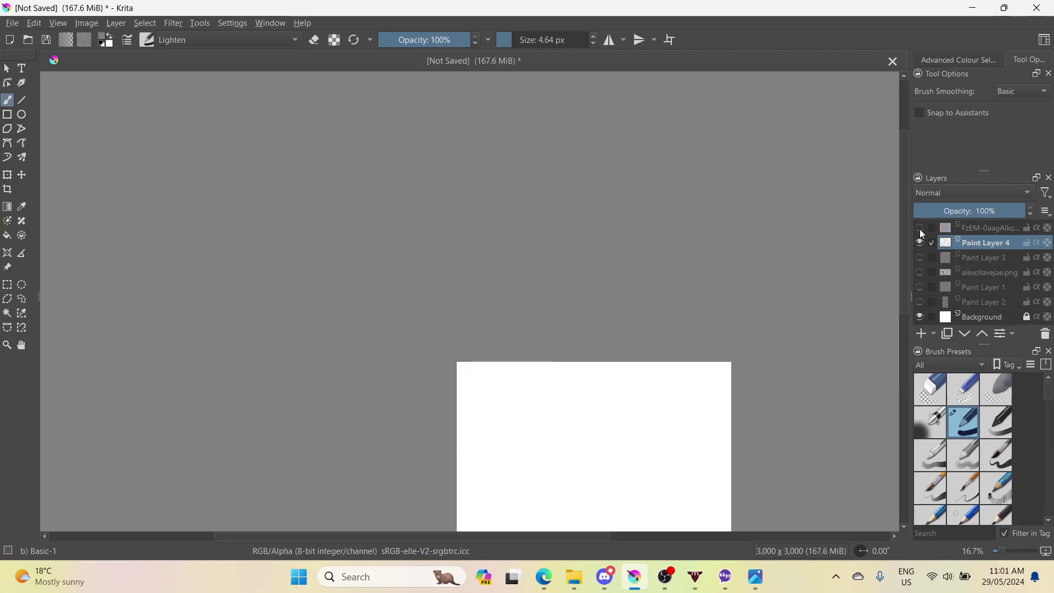
click(920, 230)
mouse_move(961, 245)
mouse_down()
mouse_move(973, 221)
mouse_move(974, 243)
mouse_move(976, 223)
mouse_up()
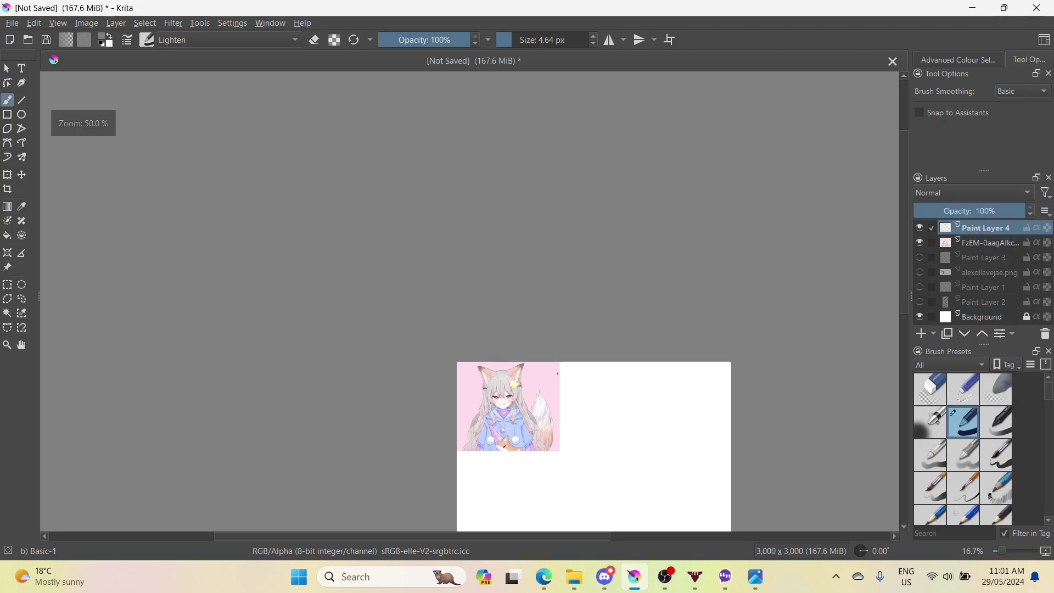
- Test a grey brush stroke across the character's face on Paint Layer 4, undo it, and return to the illustration
scroll(557, 373, up, 1)
drag(244, 503, 332, 492)
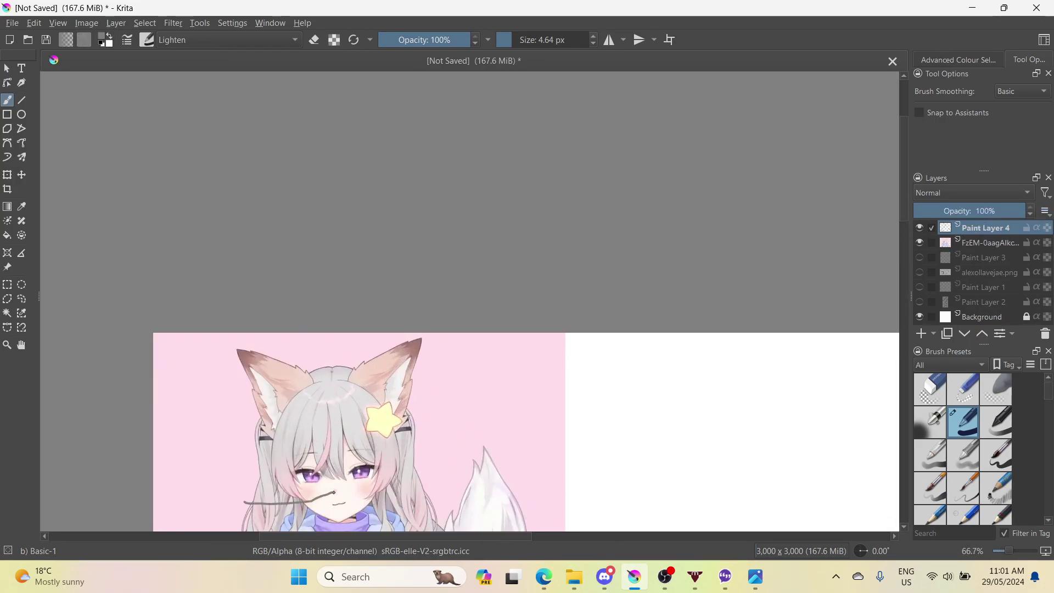
key(ctrl+z)
scroll(469, 302, down, 3)
scroll(469, 302, up, 3)
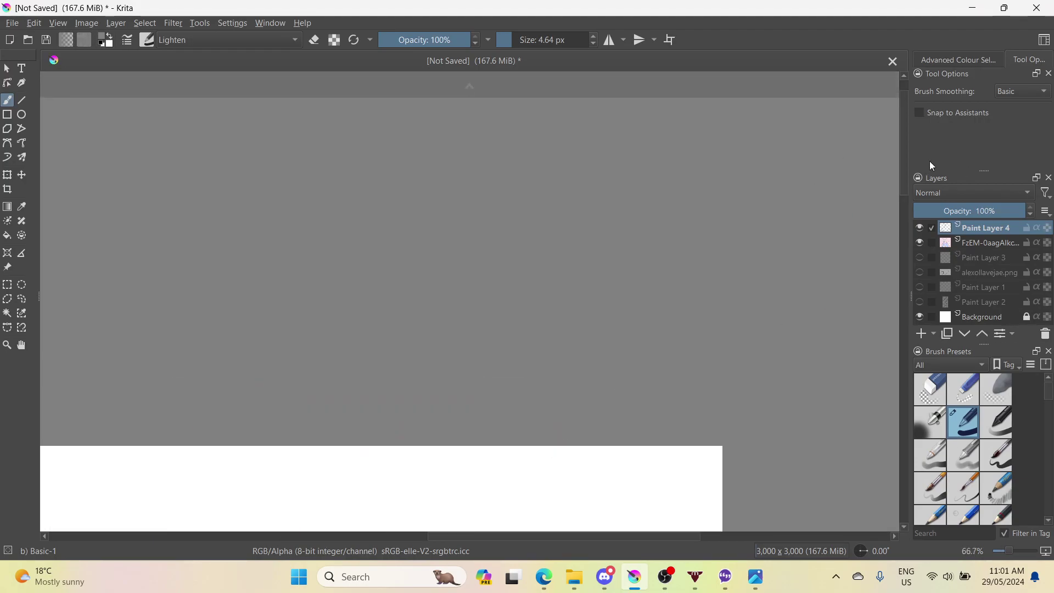
drag(905, 156, 906, 238)
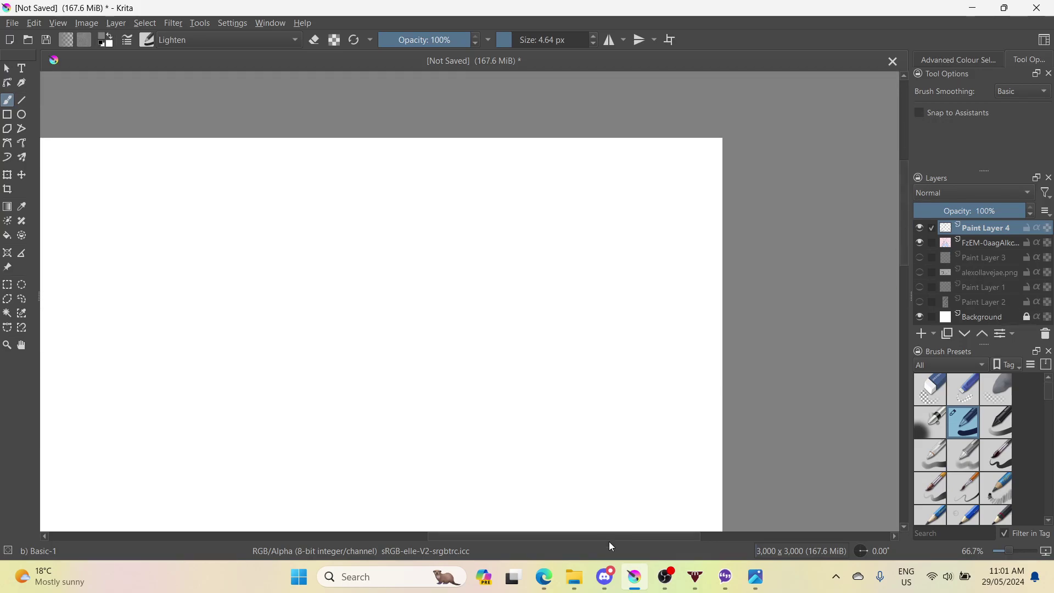
drag(608, 533, 390, 502)
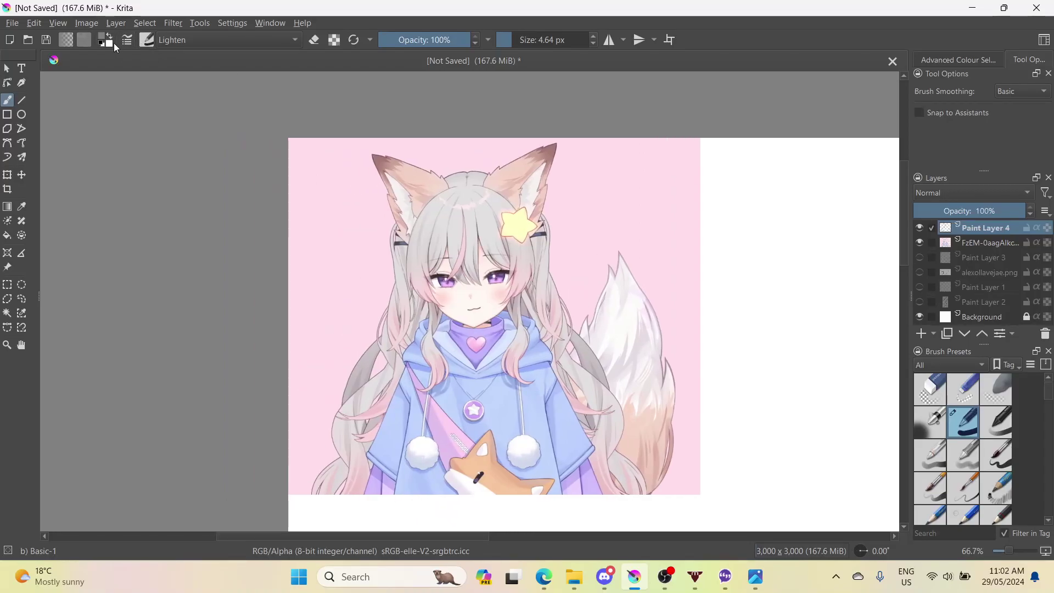
- Reset the foreground and background colours to the default black and white, leaving the background colour unedited
click(111, 44)
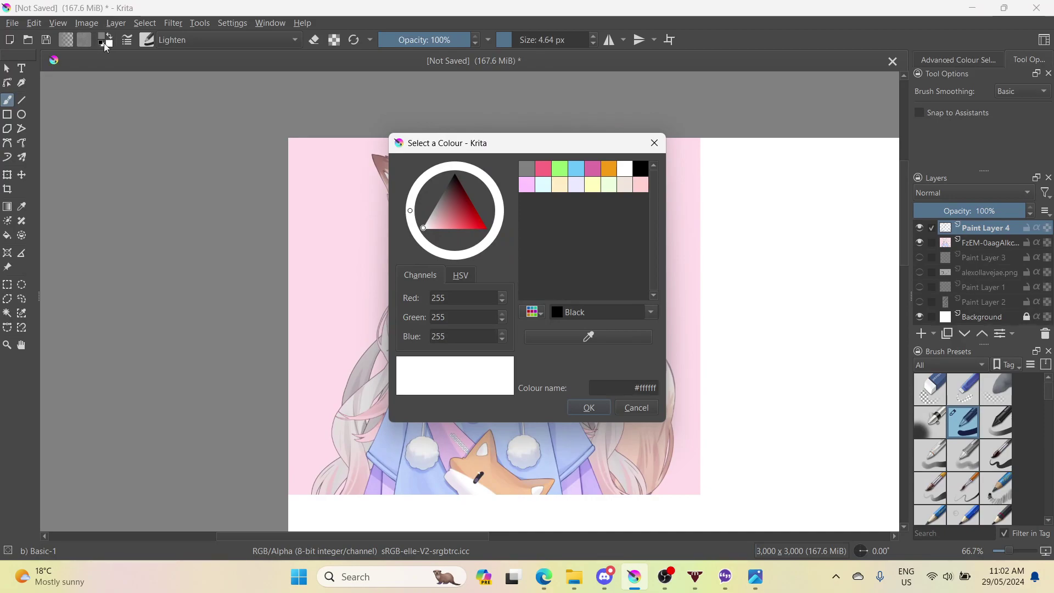
click(653, 144)
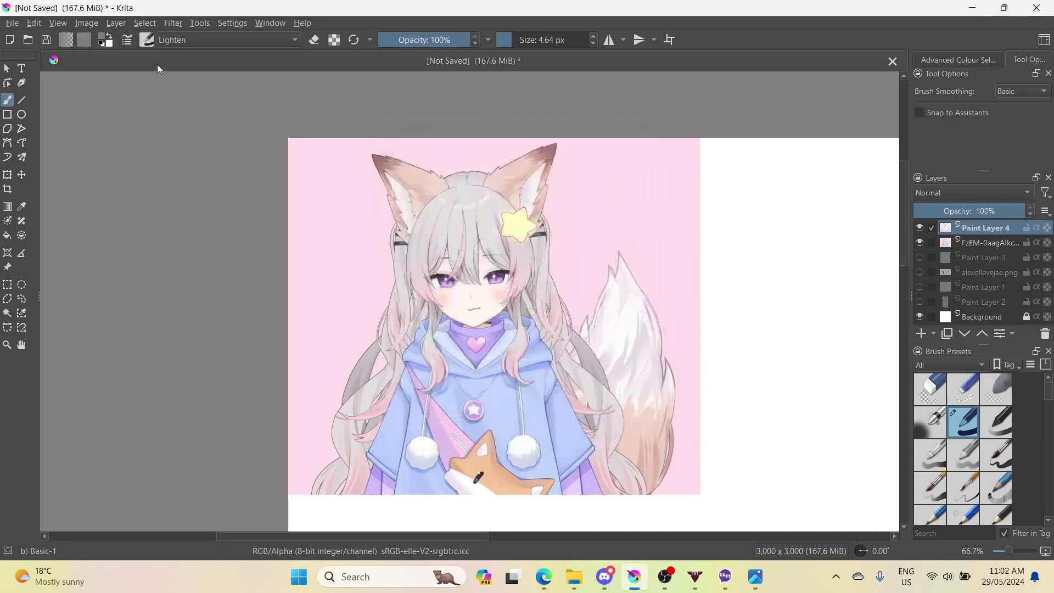
click(101, 44)
scroll(422, 332, up, 1)
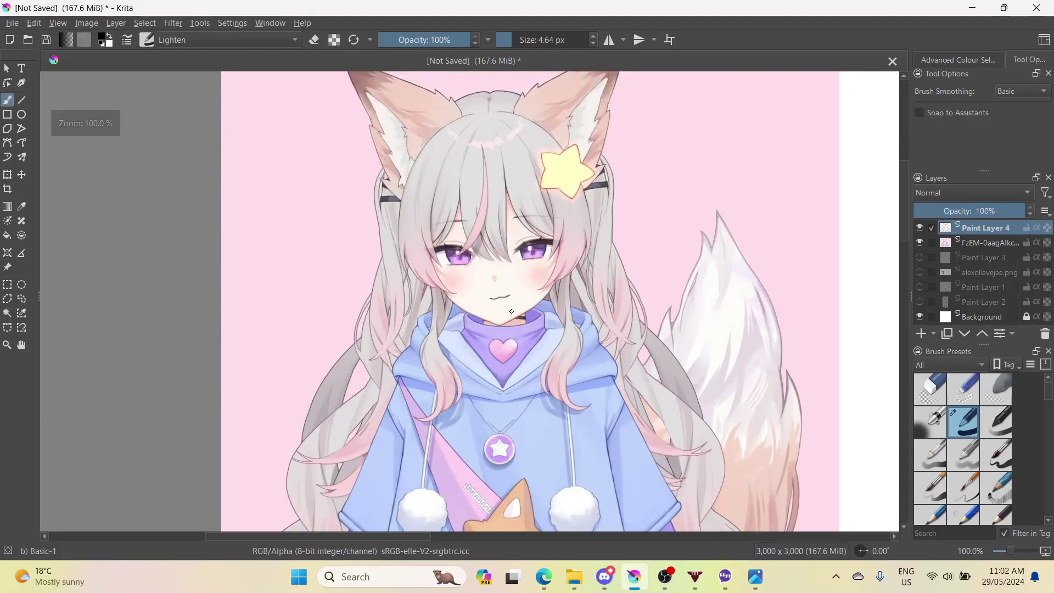
- Test a black stroke along the face edge, undo it, and set the brush smoothing to Stabiliser
mouse_move(500, 324)
mouse_down()
mouse_move(439, 295)
mouse_move(408, 237)
mouse_move(404, 217)
mouse_move(436, 154)
mouse_up()
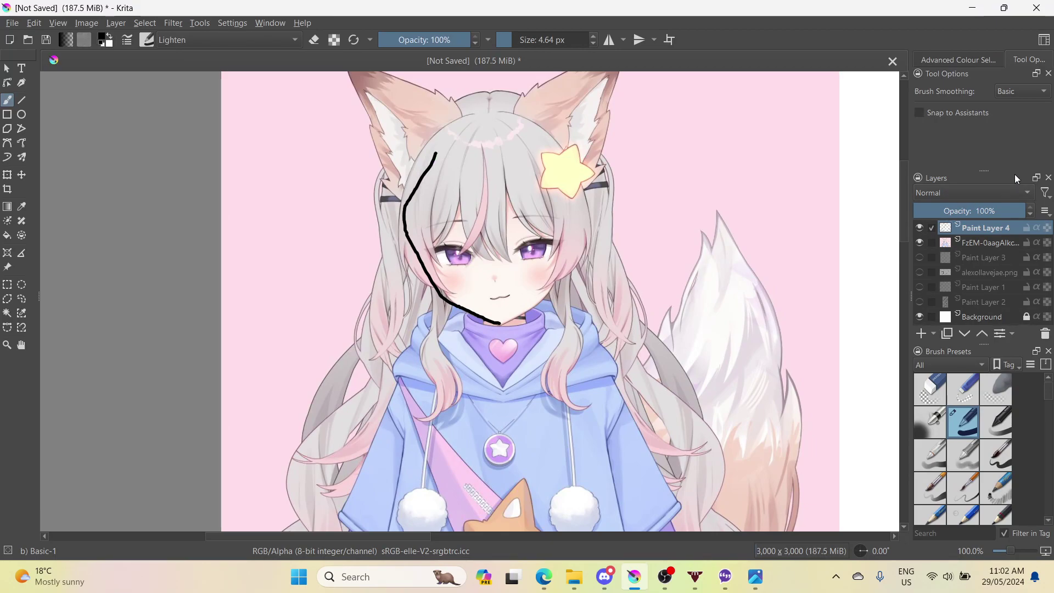
key(ctrl+z)
click(1021, 90)
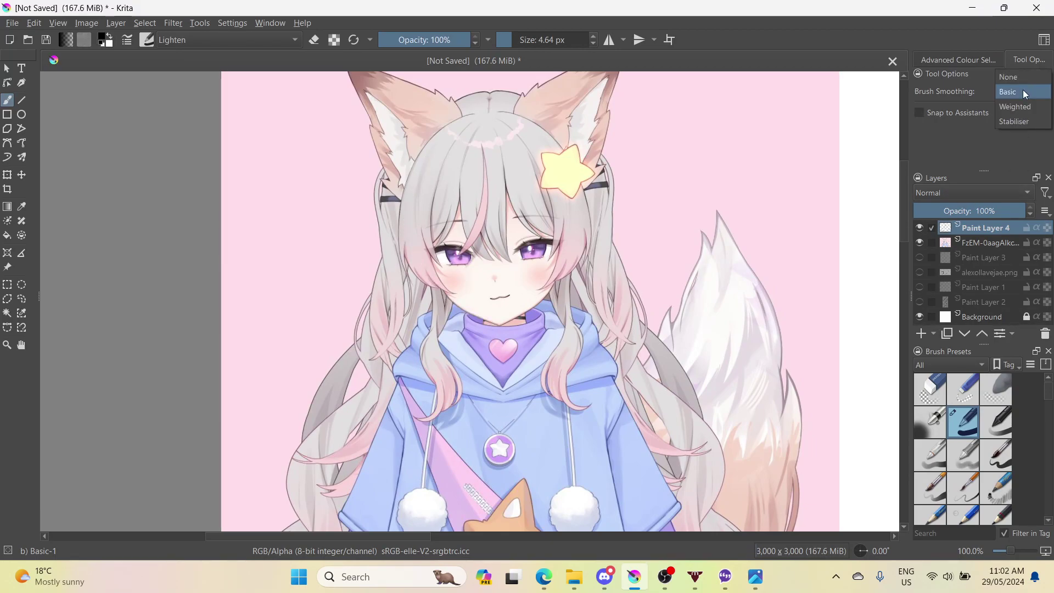
click(1020, 118)
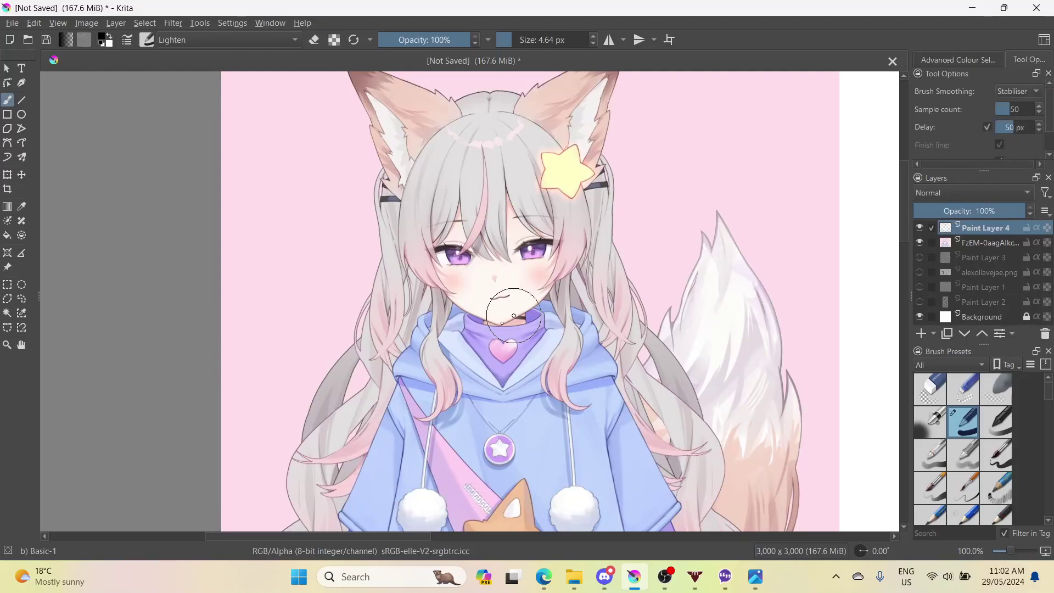
mouse_move(501, 323)
mouse_down()
mouse_move(579, 260)
mouse_move(598, 198)
mouse_move(590, 154)
mouse_move(546, 108)
mouse_move(484, 88)
mouse_up()
key(ctrl+z)
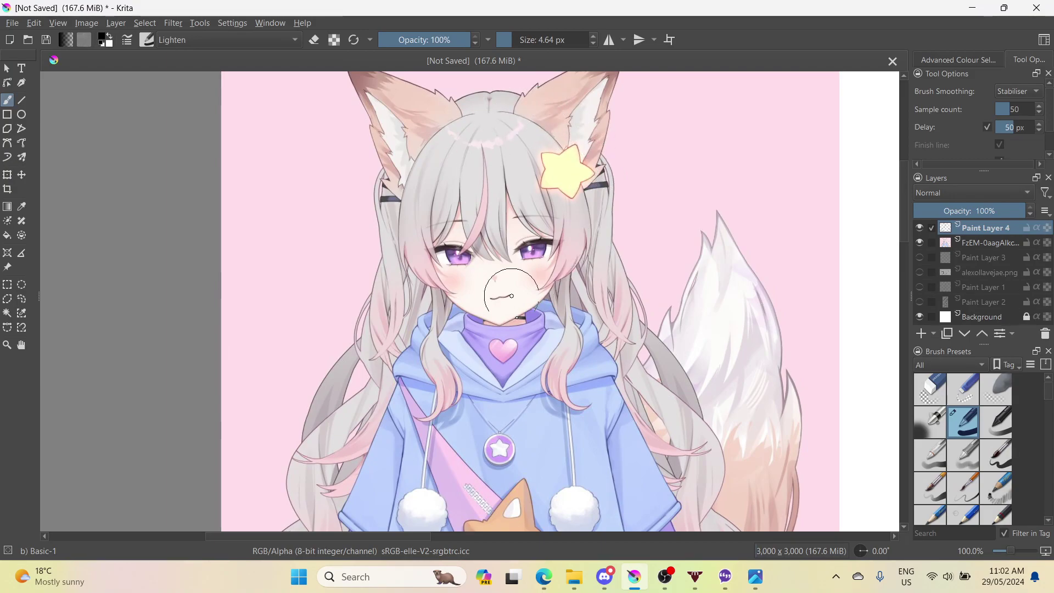
mouse_move(499, 324)
mouse_down()
mouse_move(552, 277)
mouse_move(555, 257)
mouse_move(546, 146)
mouse_move(501, 120)
mouse_up()
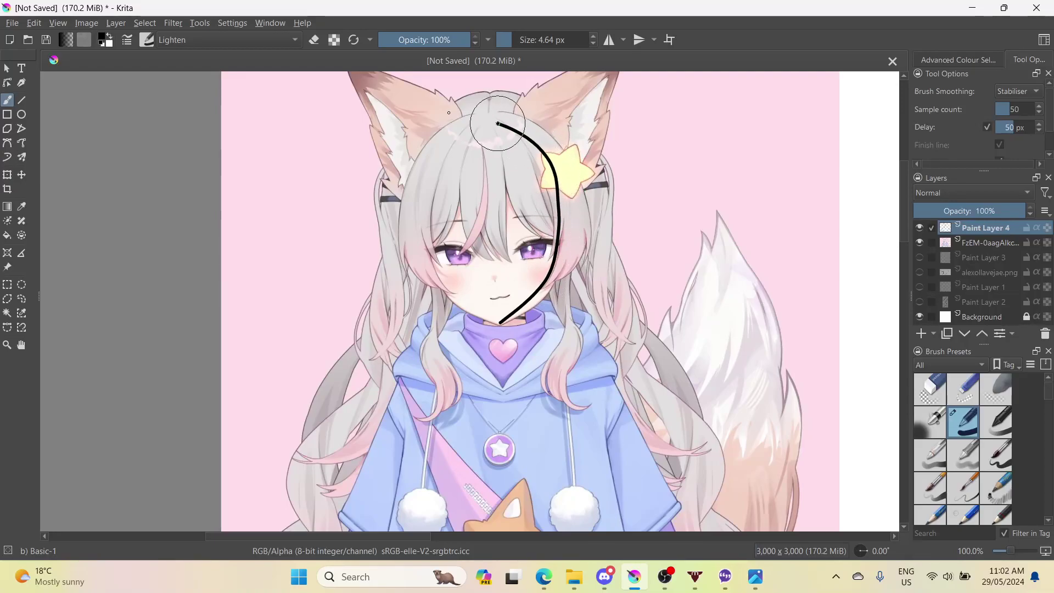
mouse_move(448, 112)
mouse_down()
mouse_move(426, 123)
mouse_move(413, 159)
mouse_move(411, 257)
mouse_move(445, 301)
mouse_move(519, 331)
mouse_up()
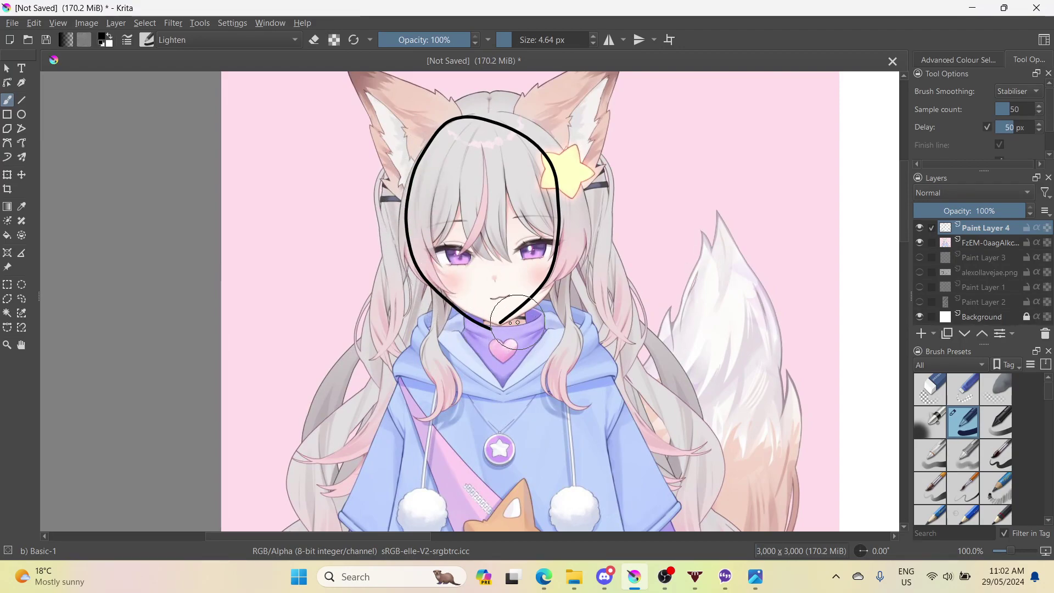
key(ctrl+z)
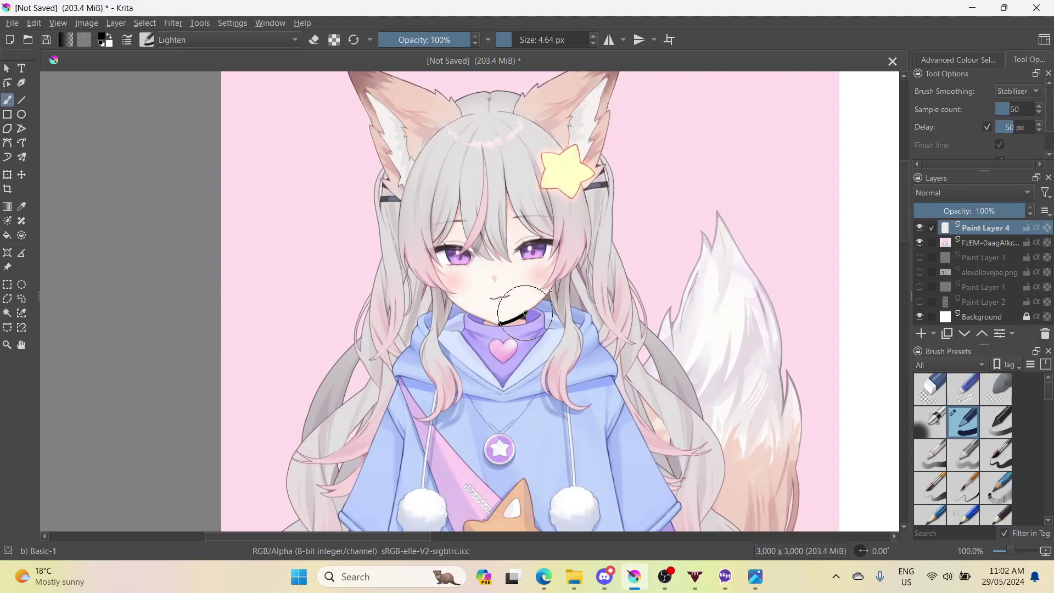
mouse_move(550, 290)
mouse_down()
mouse_move(569, 187)
mouse_move(533, 127)
mouse_move(505, 112)
mouse_move(455, 114)
mouse_move(437, 124)
mouse_move(430, 181)
mouse_up()
key(ctrl+z)
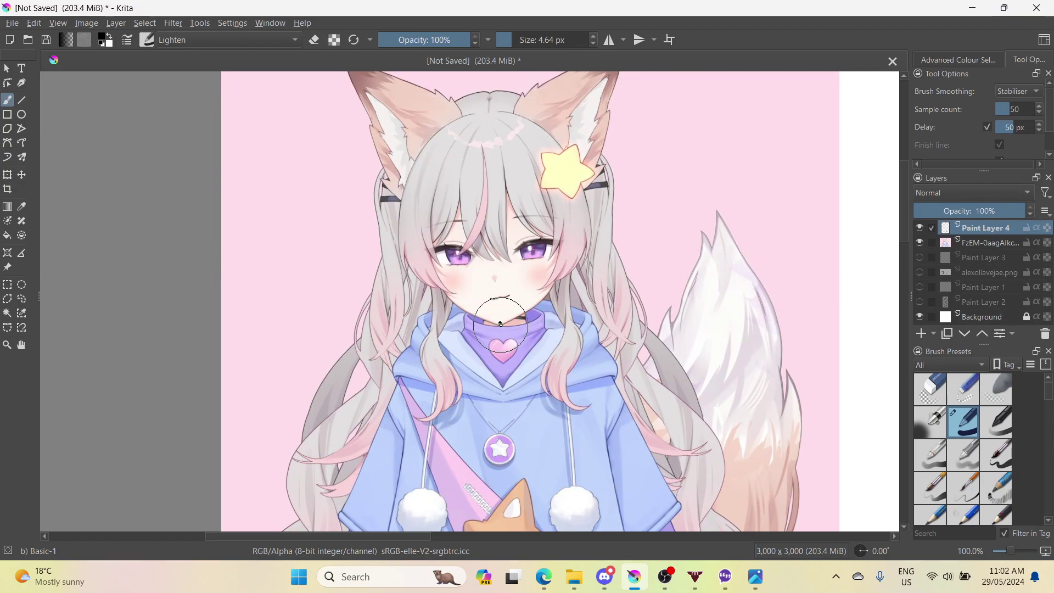
mouse_move(500, 324)
mouse_down()
mouse_move(423, 291)
mouse_move(399, 241)
mouse_move(401, 193)
mouse_up()
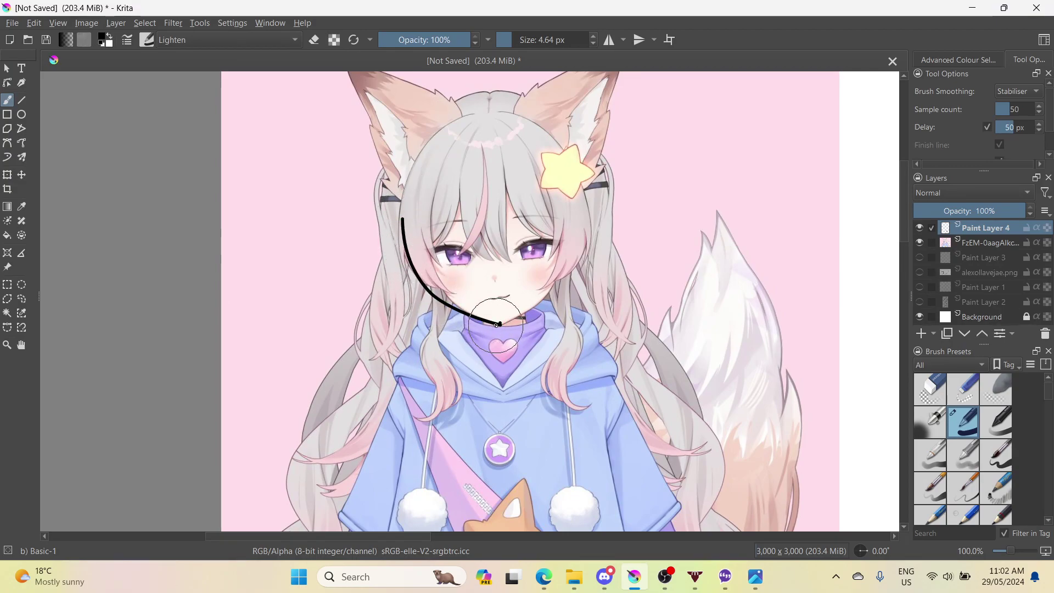
key(ctrl+z)
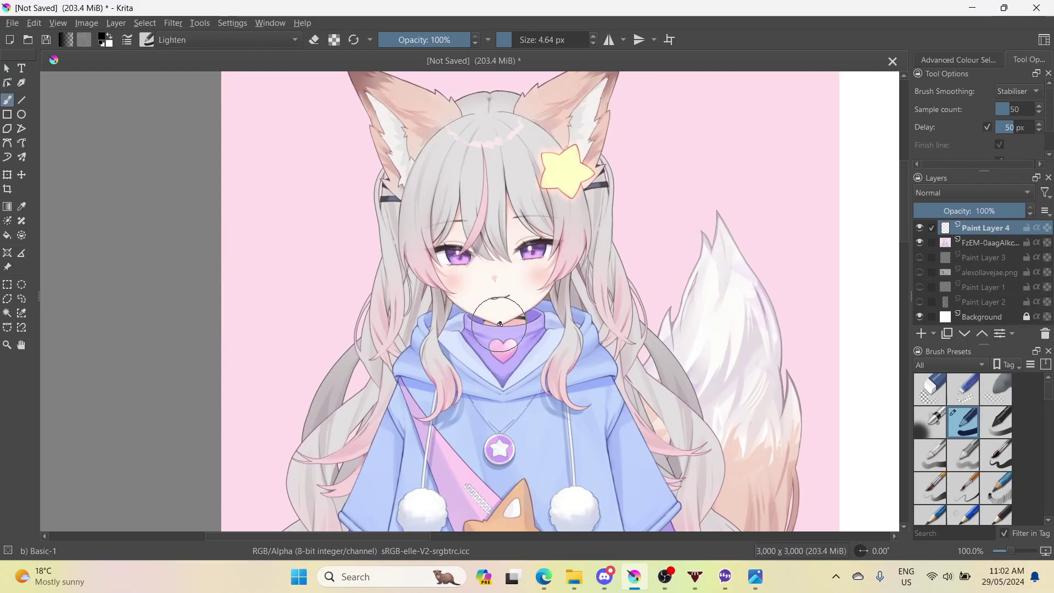
drag(500, 324, 461, 279)
key(ctrl+z)
- Outline the head as a rounded shape tapering to the chin, and draw a short neck line down over the heart
drag(455, 300, 424, 277)
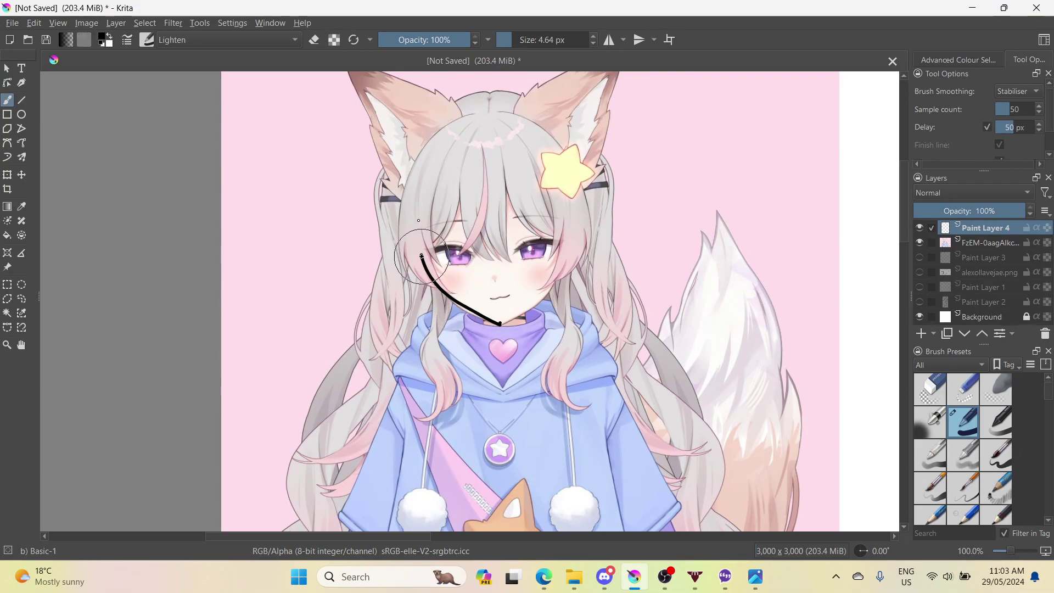
mouse_move(418, 220)
mouse_down()
mouse_move(435, 176)
mouse_move(475, 137)
mouse_move(547, 146)
mouse_move(565, 182)
mouse_move(547, 298)
mouse_move(475, 337)
mouse_up()
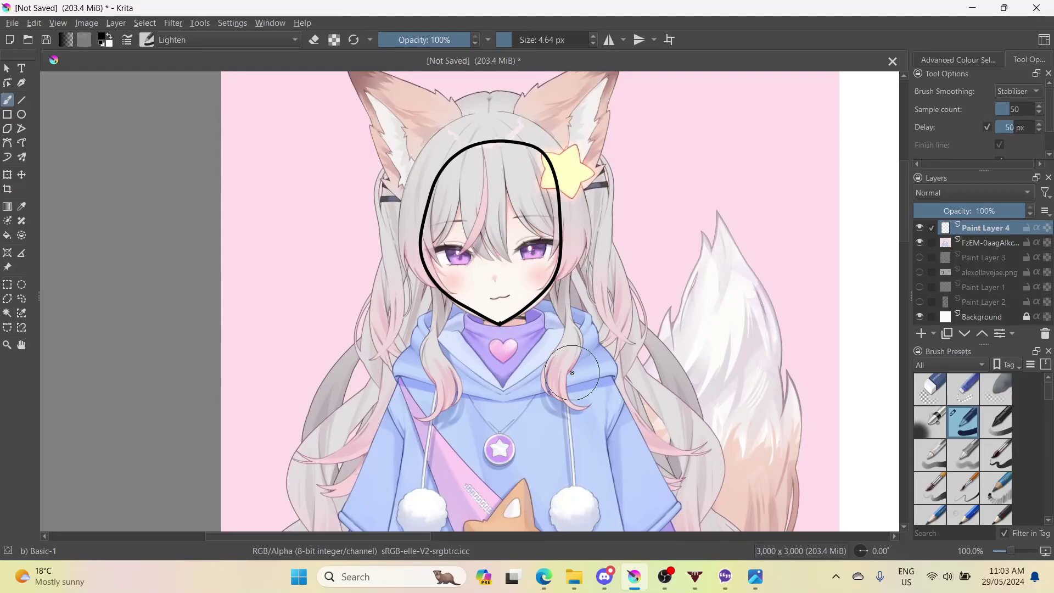
scroll(499, 334, up, 2)
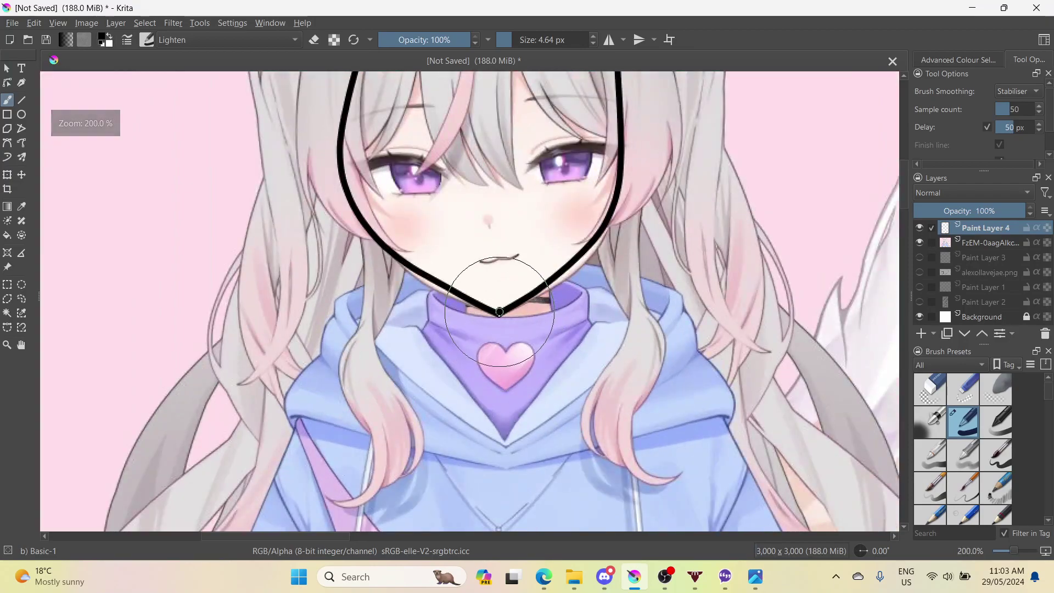
drag(495, 348, 495, 422)
- Draw a rounded chest shape over the hoodie, flat along the shoulders and curving below the star pendant
scroll(495, 422, down, 3)
scroll(511, 406, up, 2)
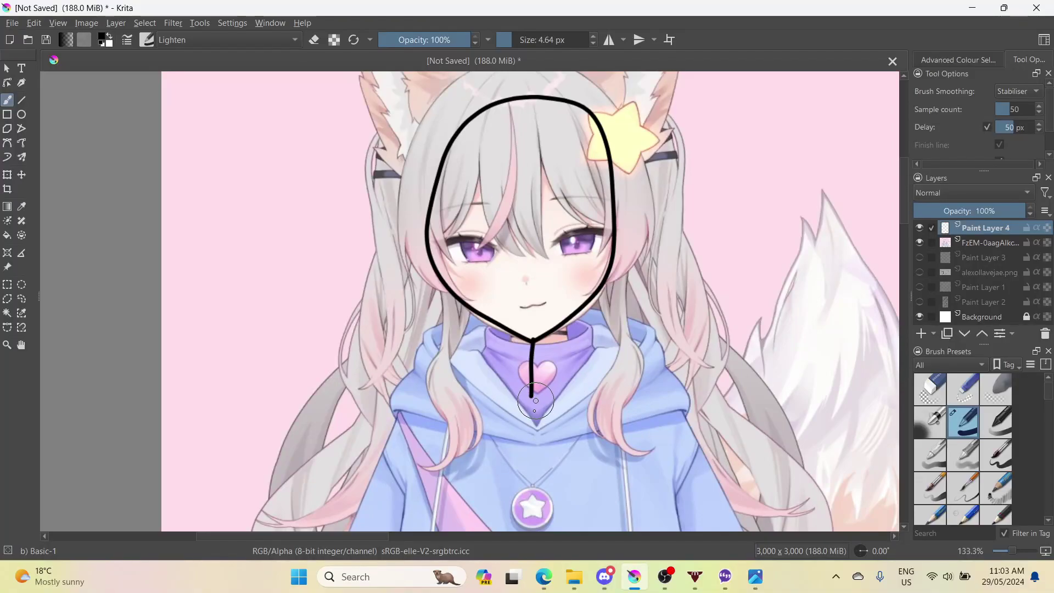
scroll(540, 404, down, 3)
scroll(535, 519, up, 4)
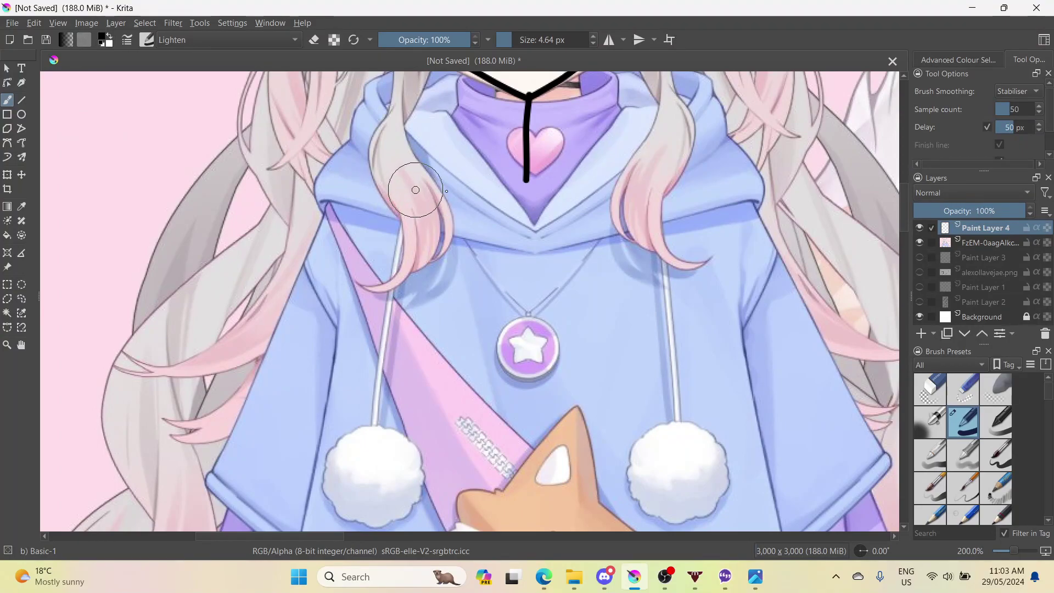
mouse_move(446, 191)
mouse_down()
mouse_move(649, 190)
mouse_move(755, 208)
mouse_move(761, 231)
mouse_move(720, 325)
mouse_move(680, 367)
mouse_move(605, 412)
mouse_move(527, 421)
mouse_move(448, 403)
mouse_move(385, 346)
mouse_move(357, 295)
mouse_move(355, 244)
mouse_move(395, 179)
mouse_move(456, 195)
mouse_up()
- Draw the arm on the image's left side with a shoulder circle, upper-arm line, elbow circle and short forearm line
scroll(578, 527, down, 3)
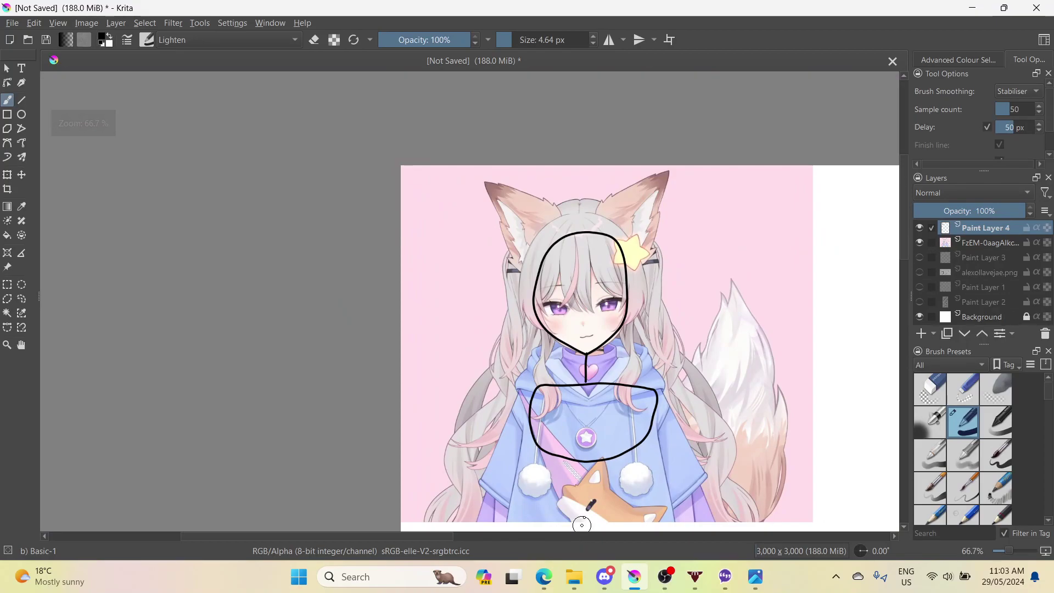
scroll(582, 525, up, 1)
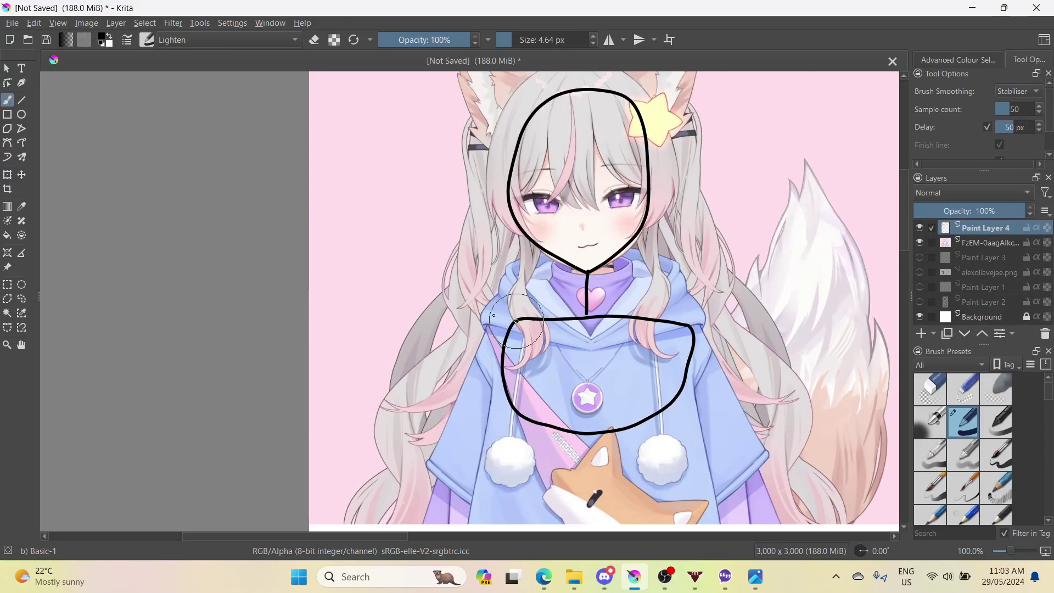
mouse_move(493, 315)
mouse_down()
mouse_move(467, 356)
mouse_move(500, 377)
mouse_up()
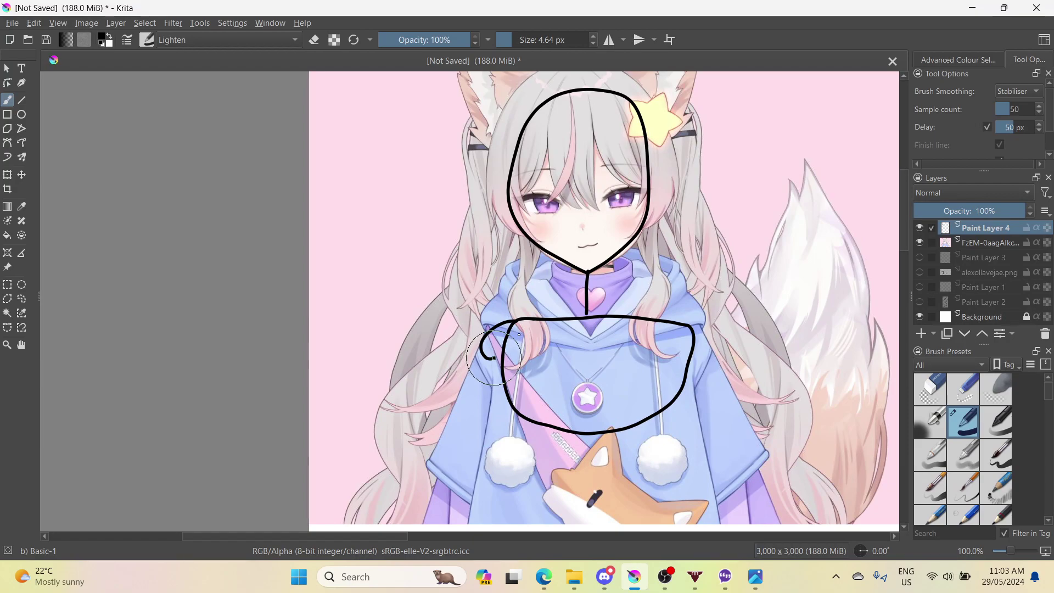
mouse_move(519, 334)
mouse_down()
mouse_move(519, 310)
mouse_move(486, 357)
mouse_up()
mouse_move(468, 398)
mouse_down()
mouse_move(432, 491)
mouse_move(450, 467)
mouse_move(462, 482)
mouse_move(455, 497)
mouse_move(432, 497)
mouse_move(403, 470)
mouse_move(442, 520)
mouse_up()
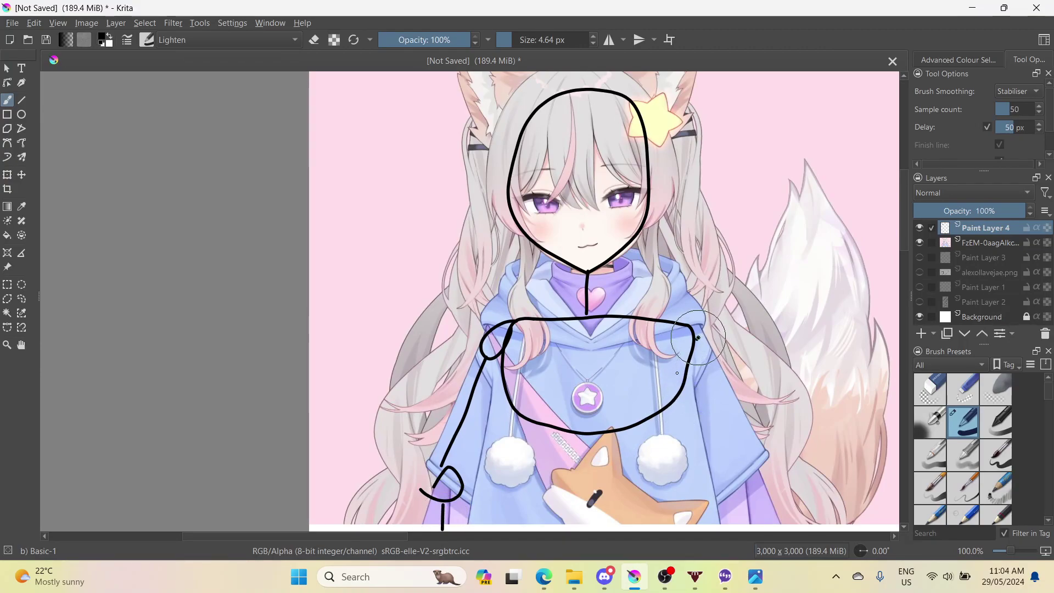
- Draw the opposite arm with shoulder and elbow circles joined by lines, and add an oval for the abdomen beneath the chest
mouse_move(698, 337)
mouse_down()
mouse_move(701, 376)
mouse_move(707, 335)
mouse_move(686, 349)
mouse_move(685, 378)
mouse_move(716, 379)
mouse_move(719, 349)
mouse_move(697, 363)
mouse_move(693, 325)
mouse_up()
key(ctrl+z)
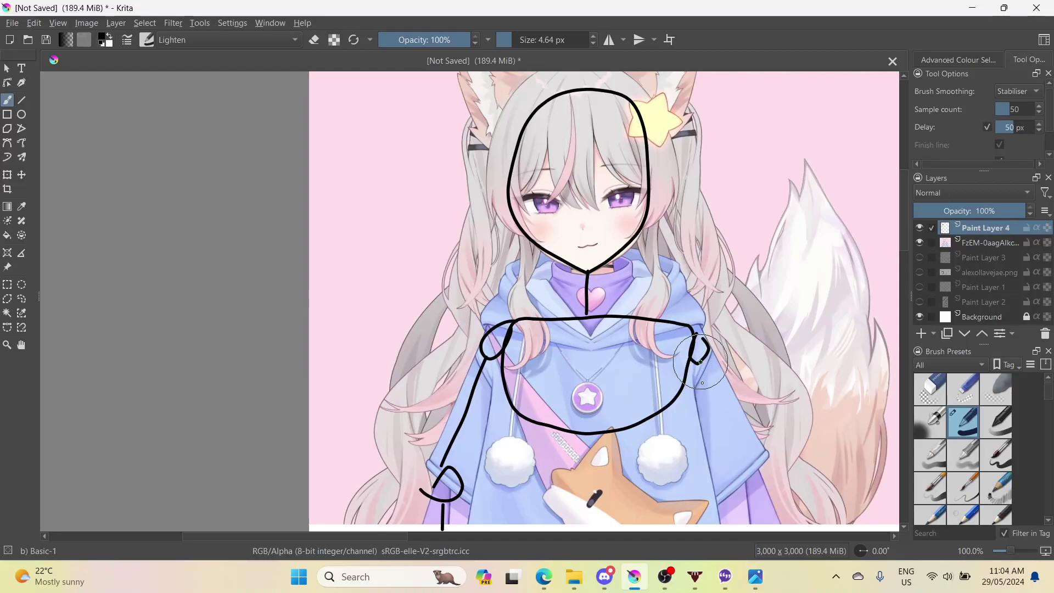
drag(702, 383, 738, 517)
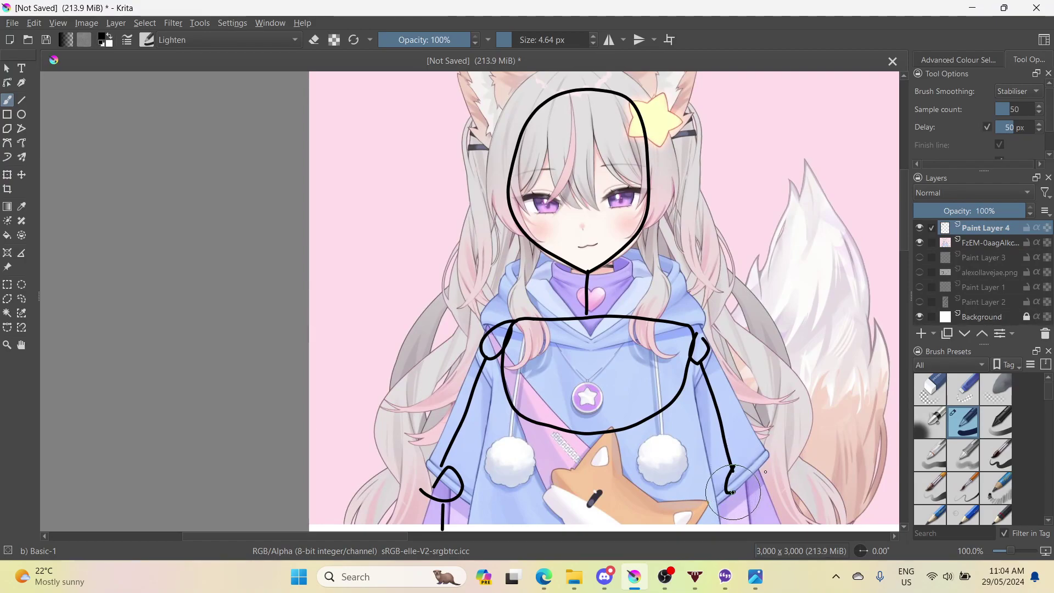
drag(765, 471, 722, 455)
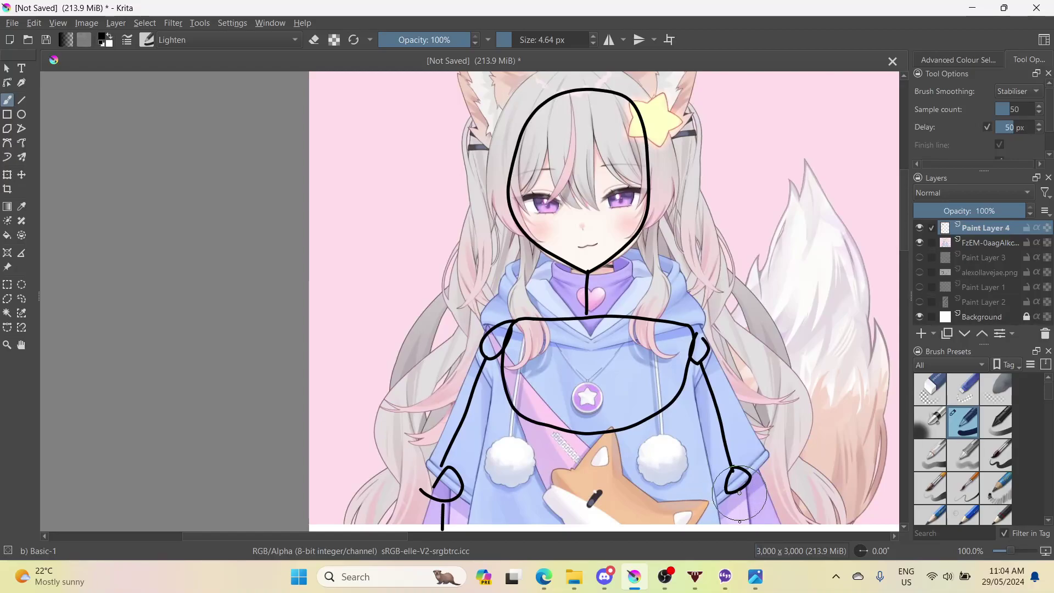
drag(740, 492, 740, 518)
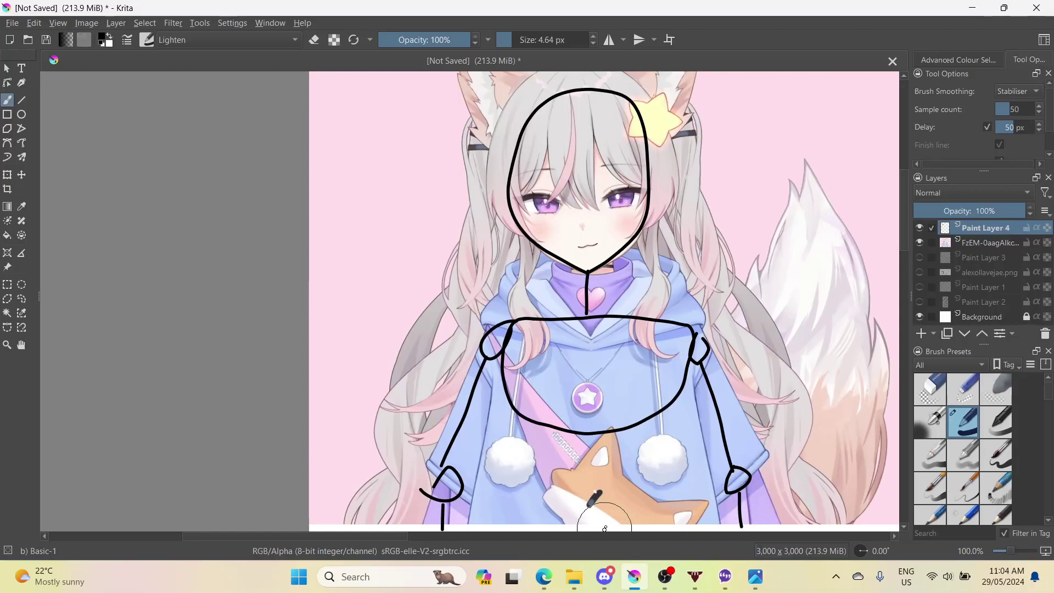
mouse_move(549, 497)
mouse_down()
mouse_move(549, 446)
mouse_move(582, 418)
mouse_move(629, 420)
mouse_move(653, 455)
mouse_move(650, 486)
mouse_move(601, 542)
mouse_move(608, 528)
mouse_up()
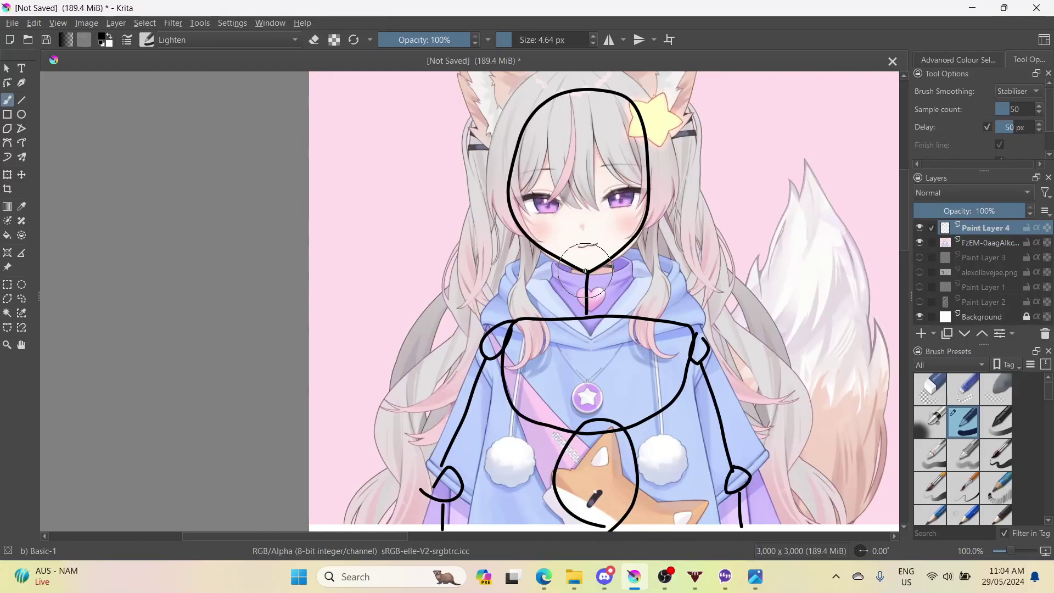
- Draw a vertical centre line from chin to crown and a curved horizontal guideline across the face at mouth level
drag(587, 270, 585, 272)
drag(591, 249, 590, 266)
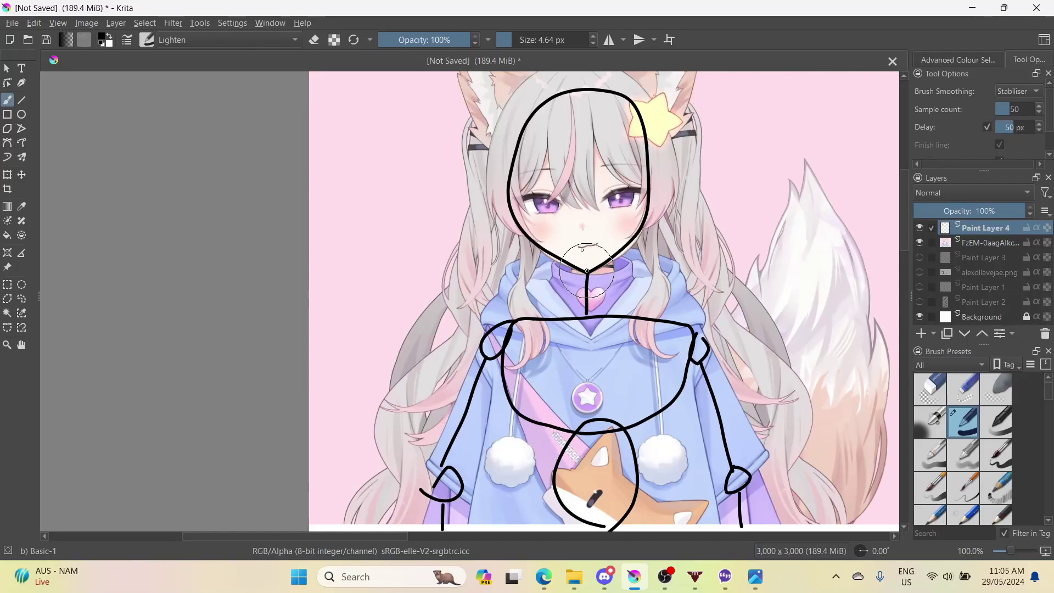
mouse_move(583, 231)
mouse_down()
mouse_move(579, 118)
mouse_move(583, 90)
mouse_move(605, 71)
mouse_up()
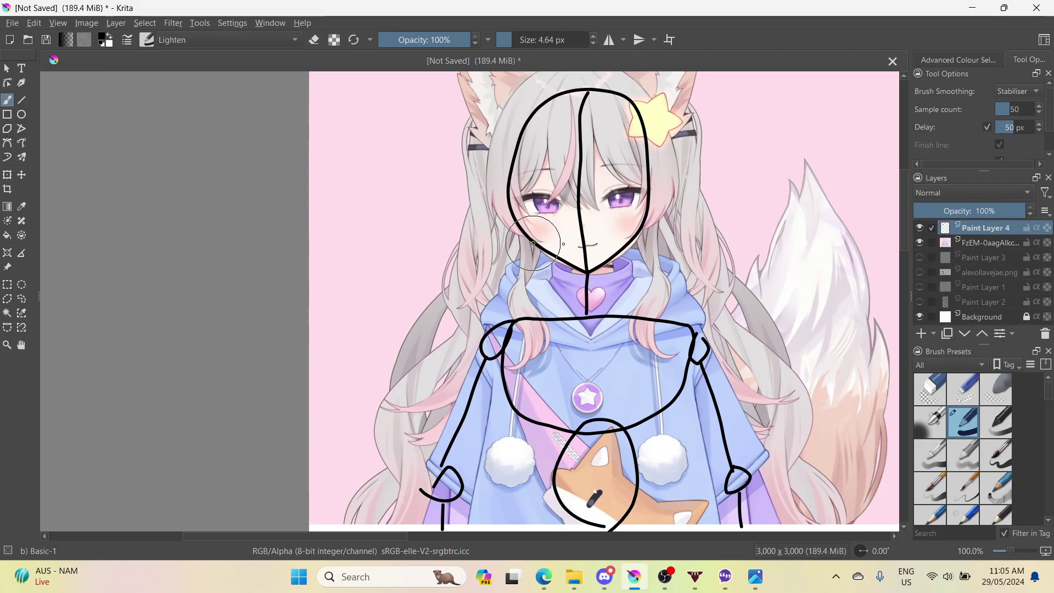
drag(532, 243, 630, 243)
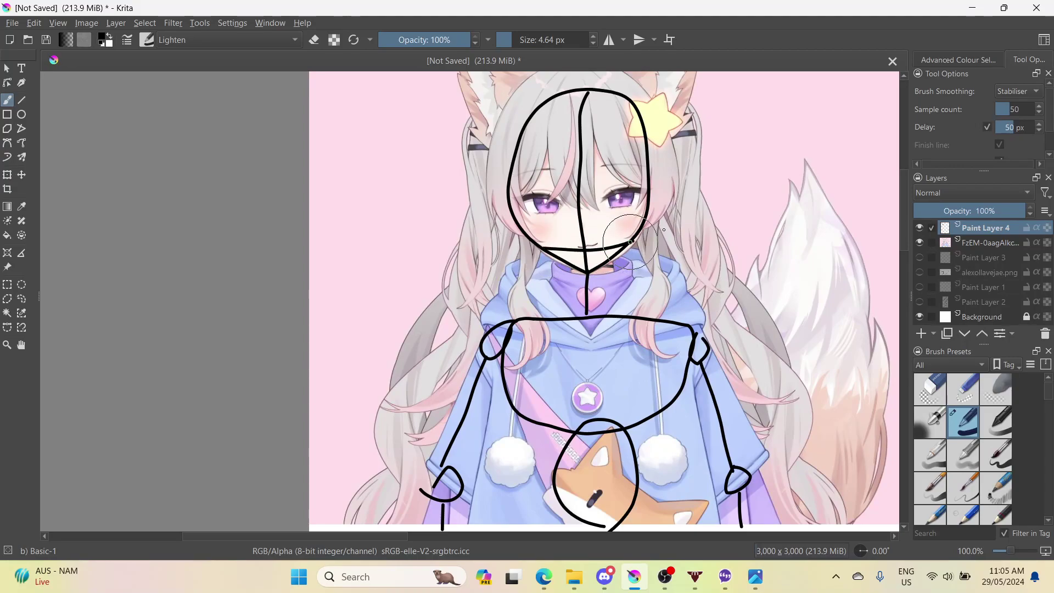
key(ctrl+z)
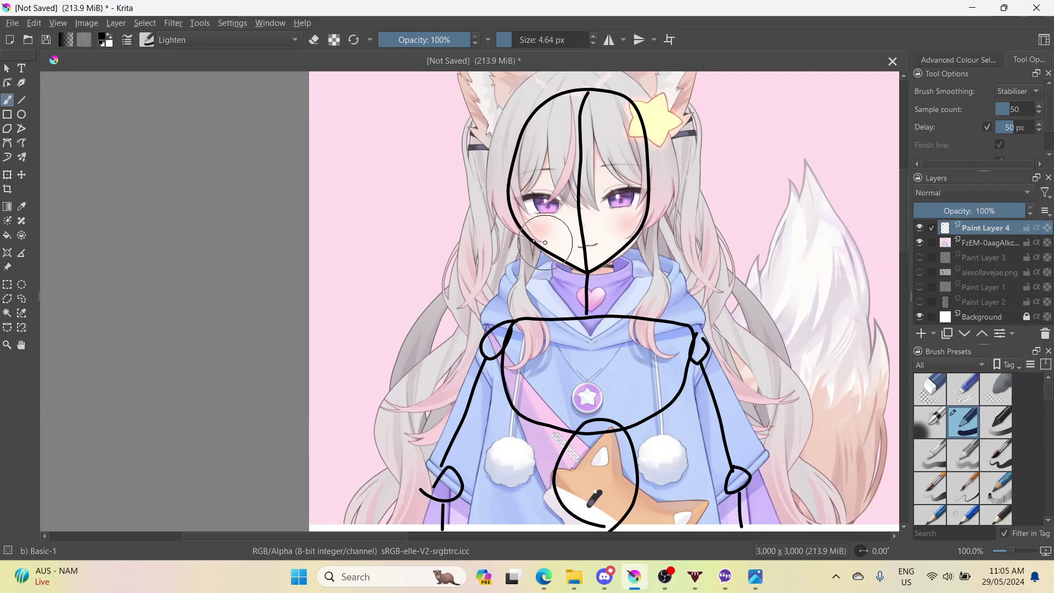
drag(545, 247, 628, 240)
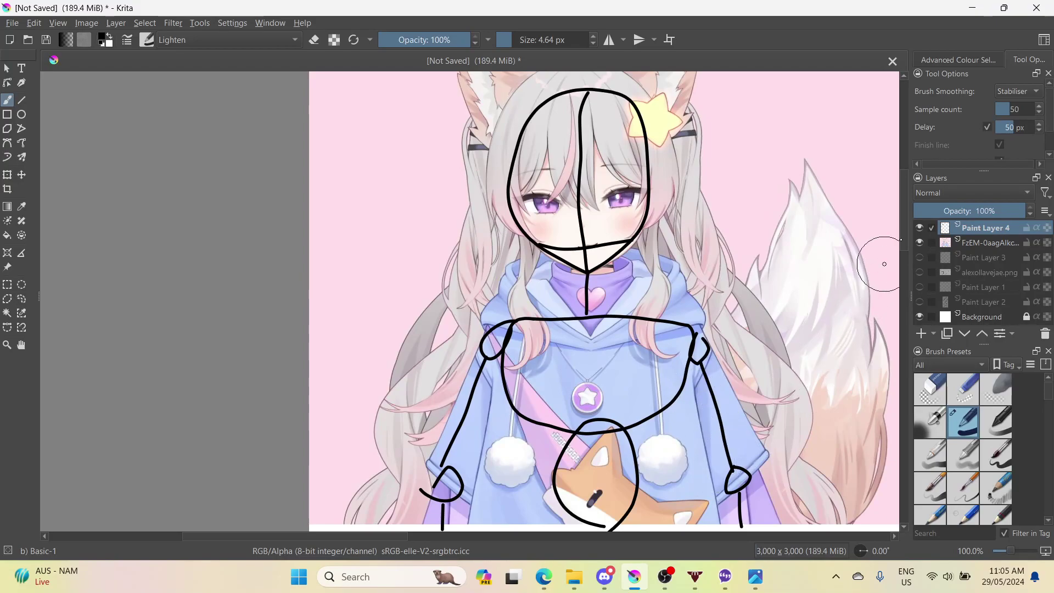
- Consult the head-guideline example in the Twitch stream, and draw a curved guideline across the face just below the eyes
click(920, 243)
click(920, 243)
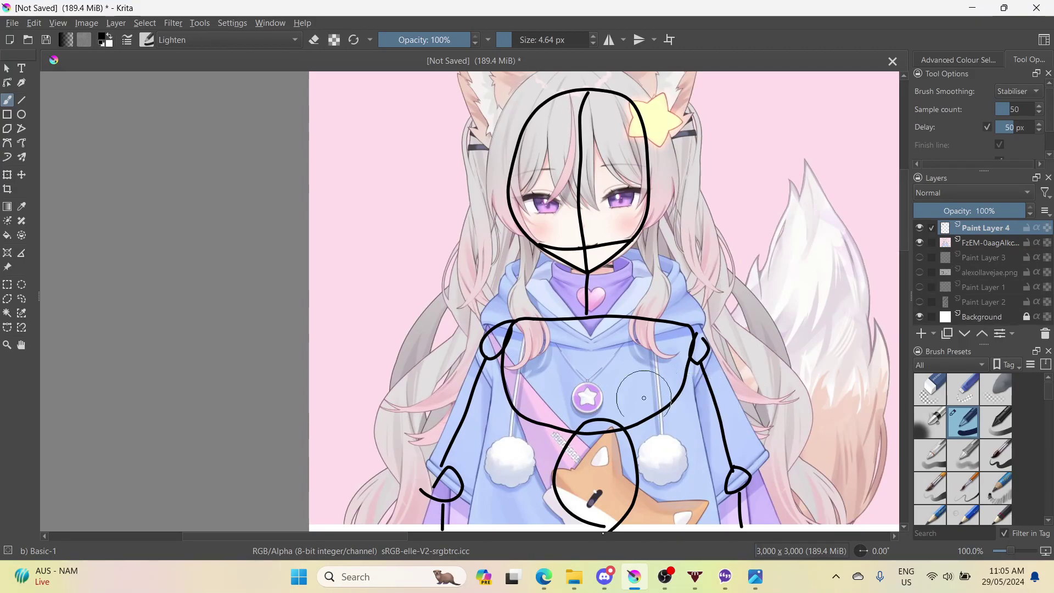
click(543, 576)
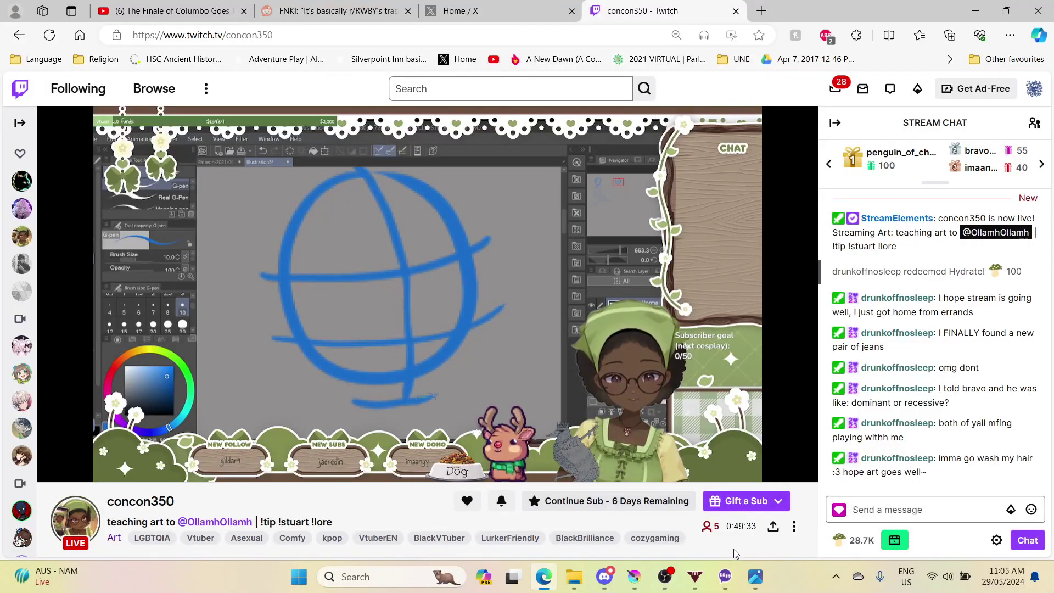
mouse_move(639, 576)
click(638, 578)
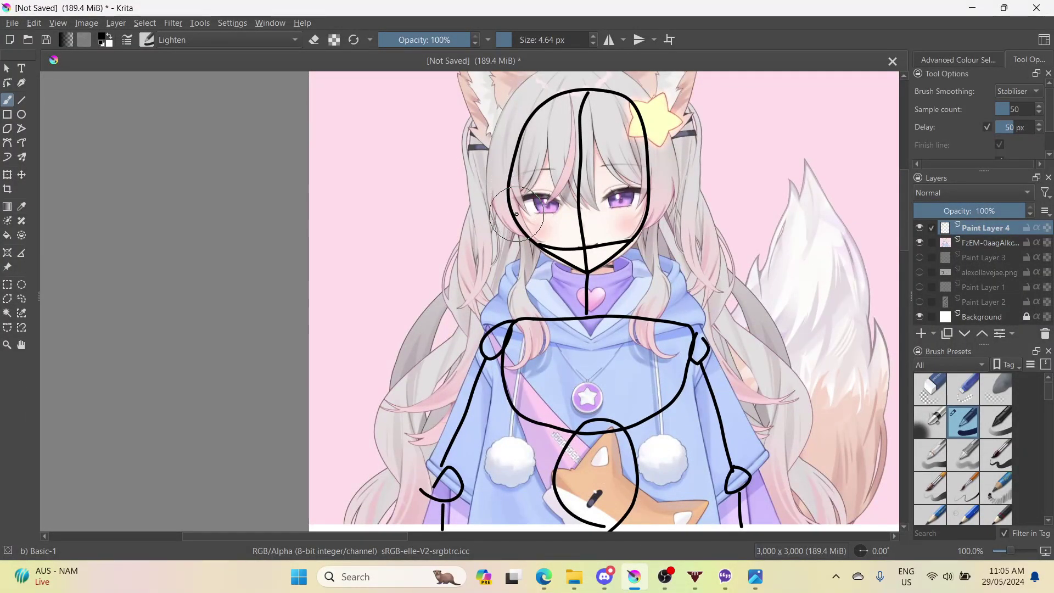
mouse_move(515, 214)
mouse_down()
mouse_move(580, 225)
mouse_move(671, 202)
mouse_up()
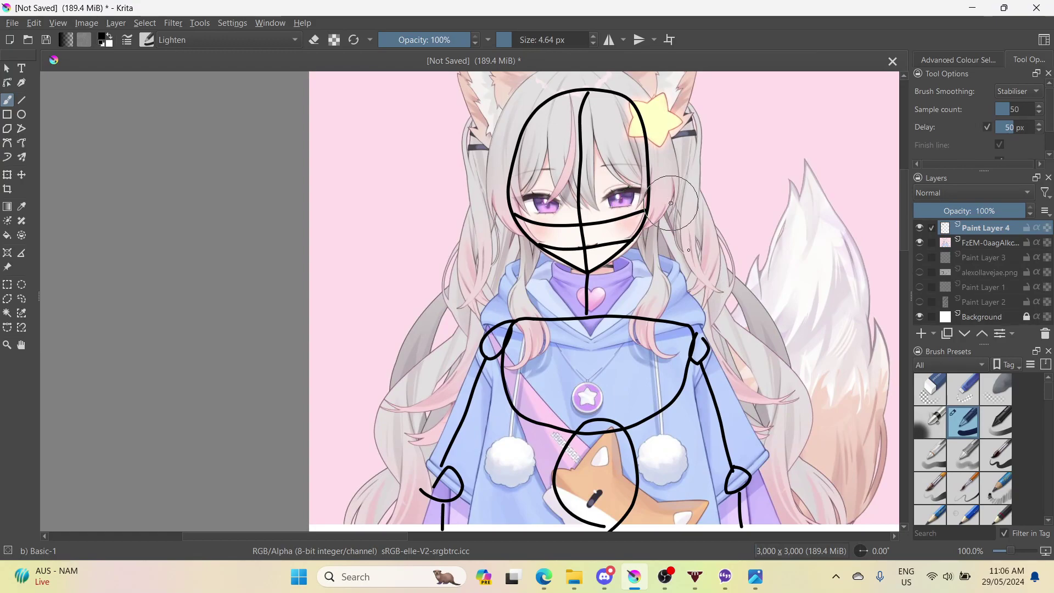
- Hide the FzEM-0aagAIkcPL.jpg reference layer so that only the figure sketch on Paint Layer 4 is shown
scroll(735, 330, down, 3)
scroll(829, 494, up, 2)
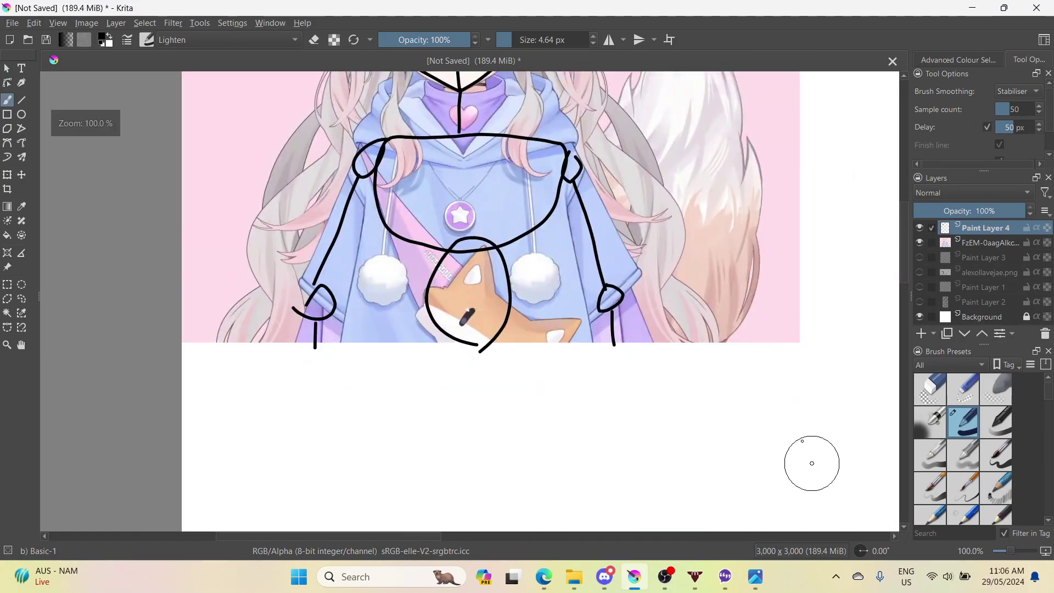
click(920, 242)
scroll(653, 312, down, 2)
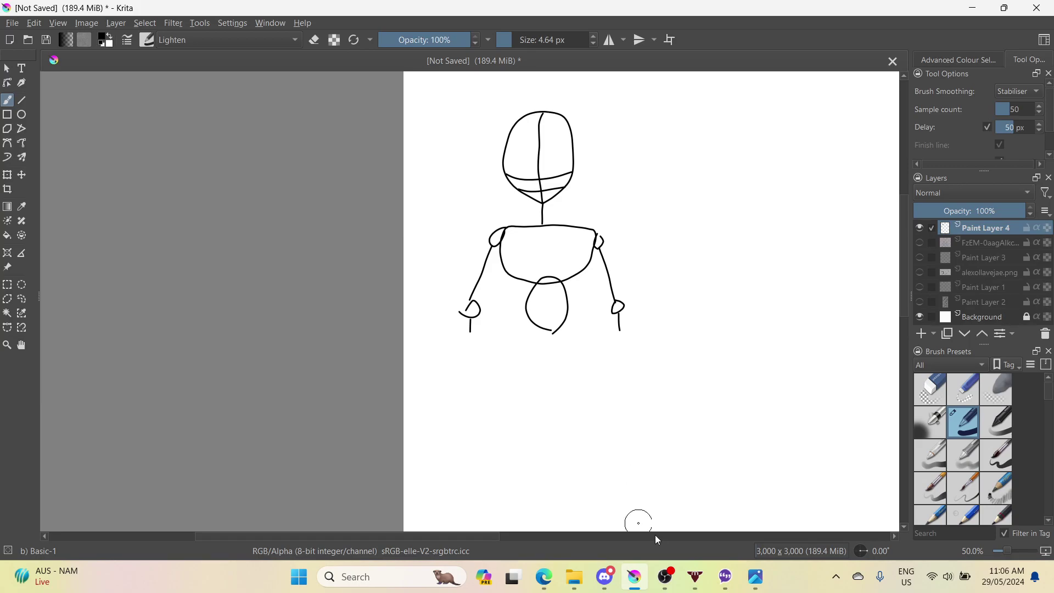
- Study the head-guideline demonstration in the Twitch stream and compare the figure sketch with the fox-eared reference illustration in Krita
click(544, 576)
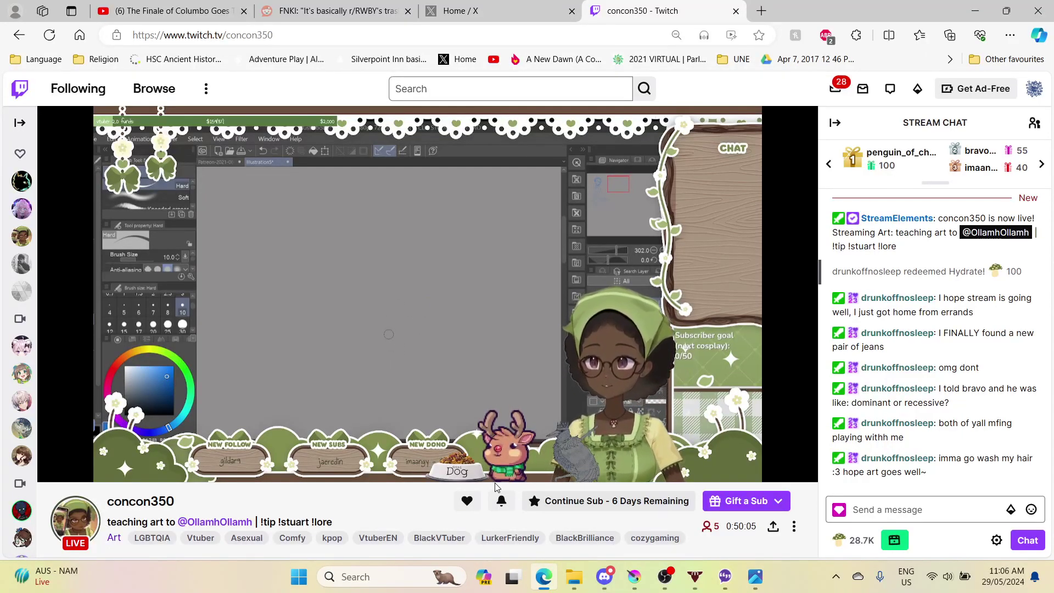
click(632, 574)
scroll(532, 136, up, 1)
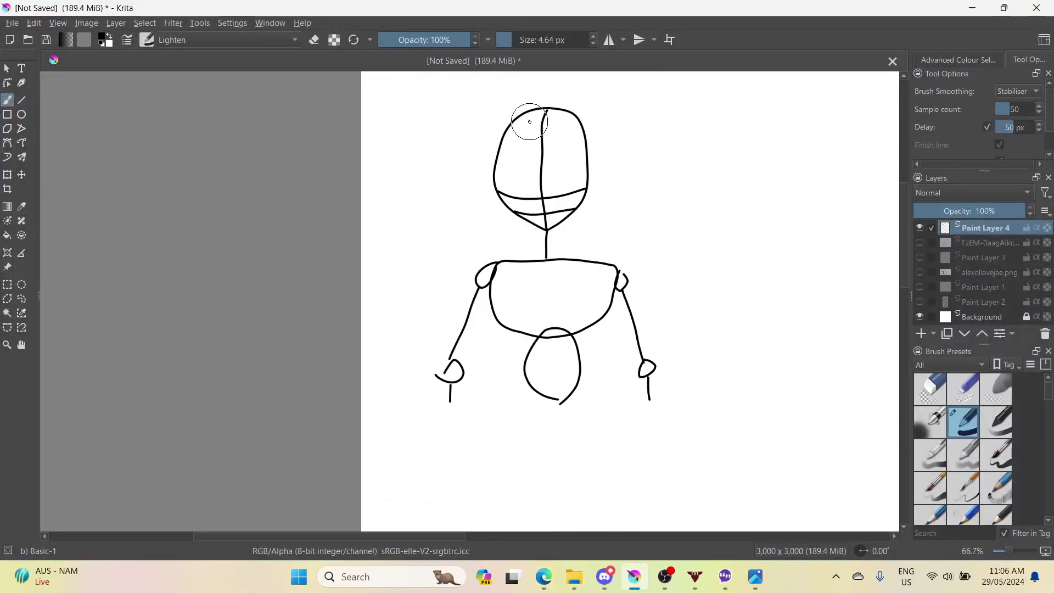
click(919, 242)
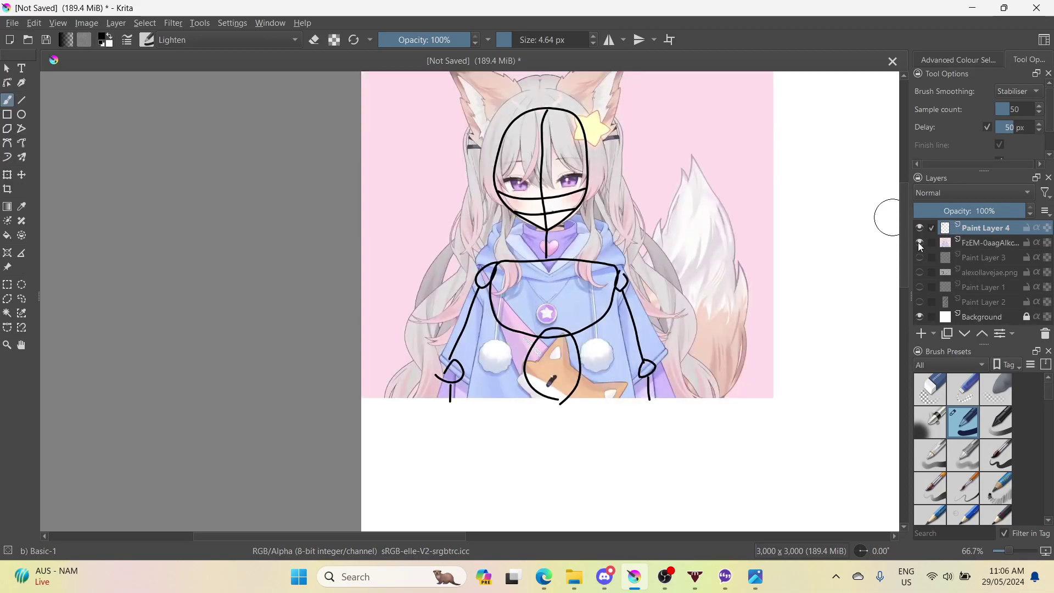
click(920, 242)
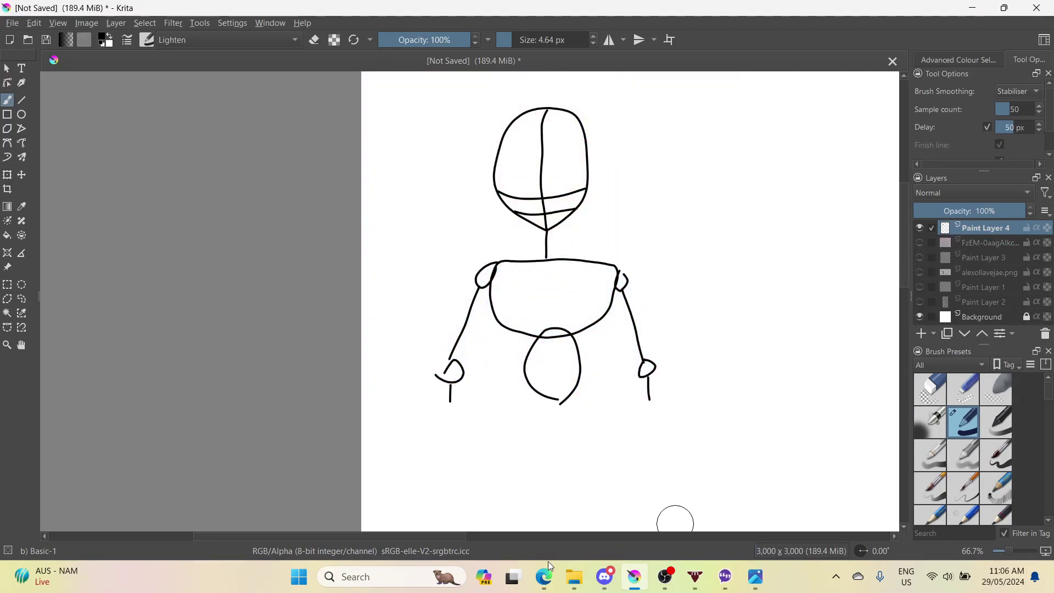
mouse_move(547, 564)
click(539, 542)
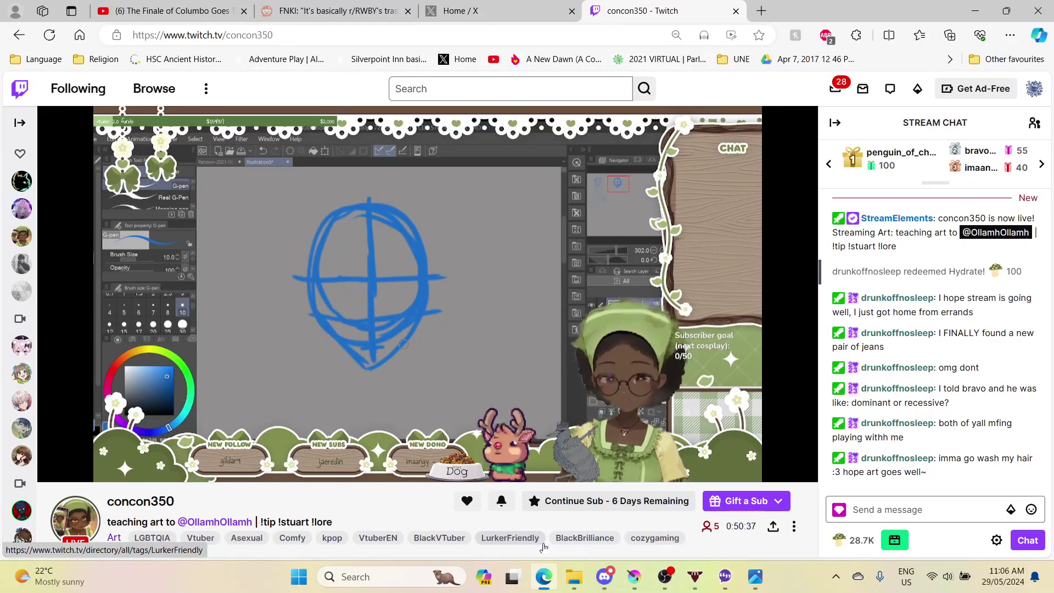
click(634, 583)
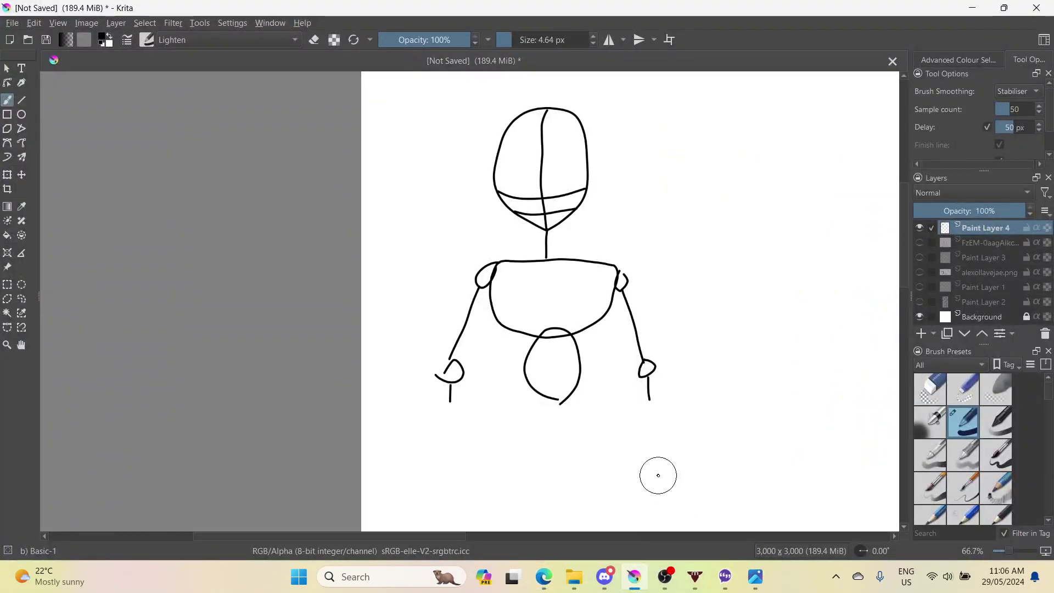
- Replace the two curved face guidelines with one across the eyes and one just below them, and add a short mouth line
key(ctrl+z)
key(ctrl+z)
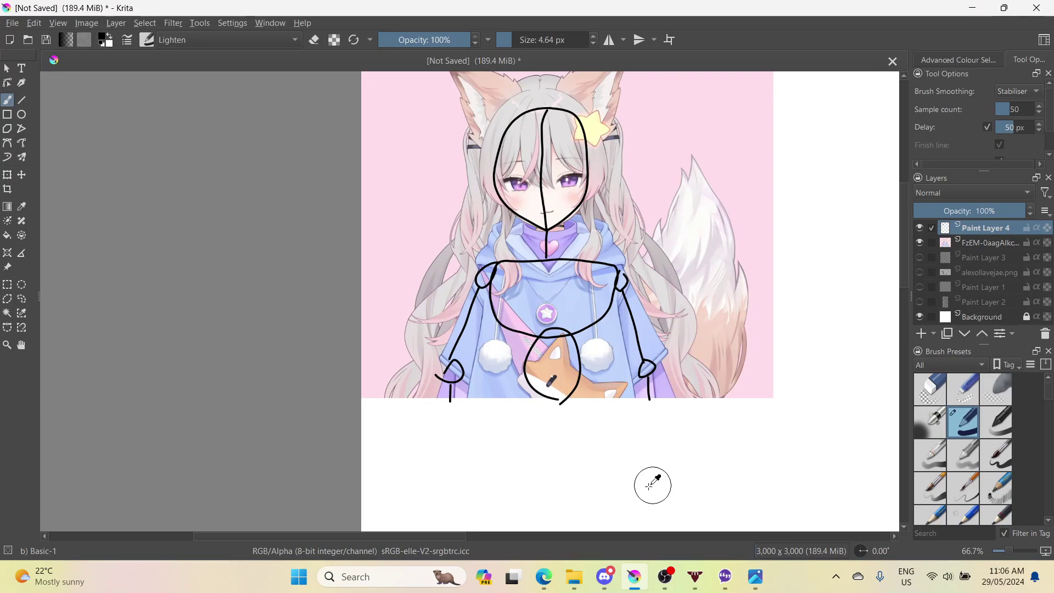
scroll(503, 241, up, 1)
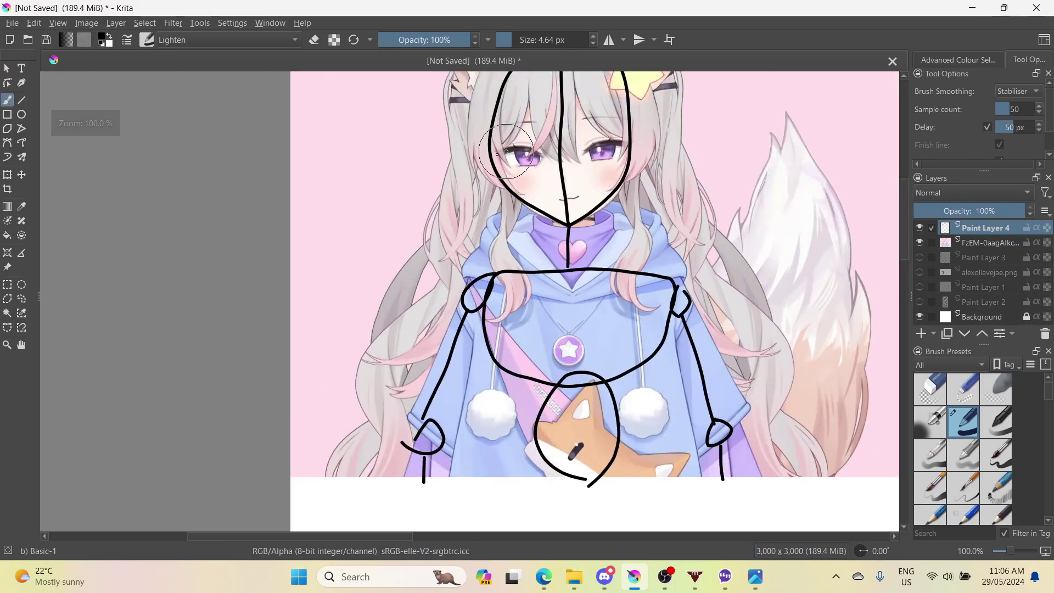
mouse_move(491, 154)
mouse_down()
mouse_move(545, 163)
mouse_move(640, 146)
mouse_up()
mouse_move(553, 192)
mouse_down()
mouse_move(536, 186)
mouse_move(646, 168)
mouse_up()
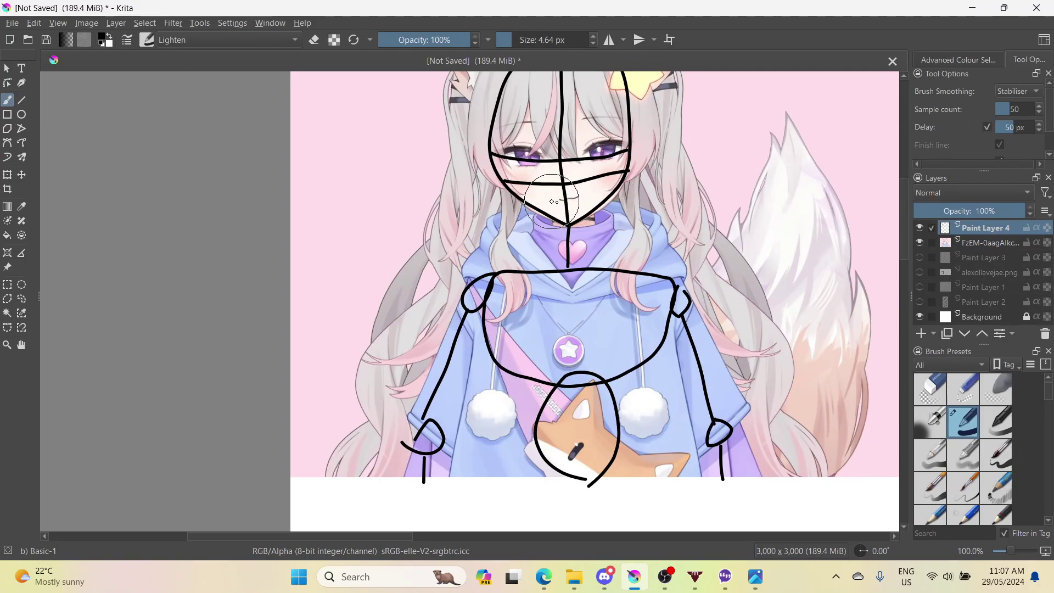
drag(551, 202, 579, 199)
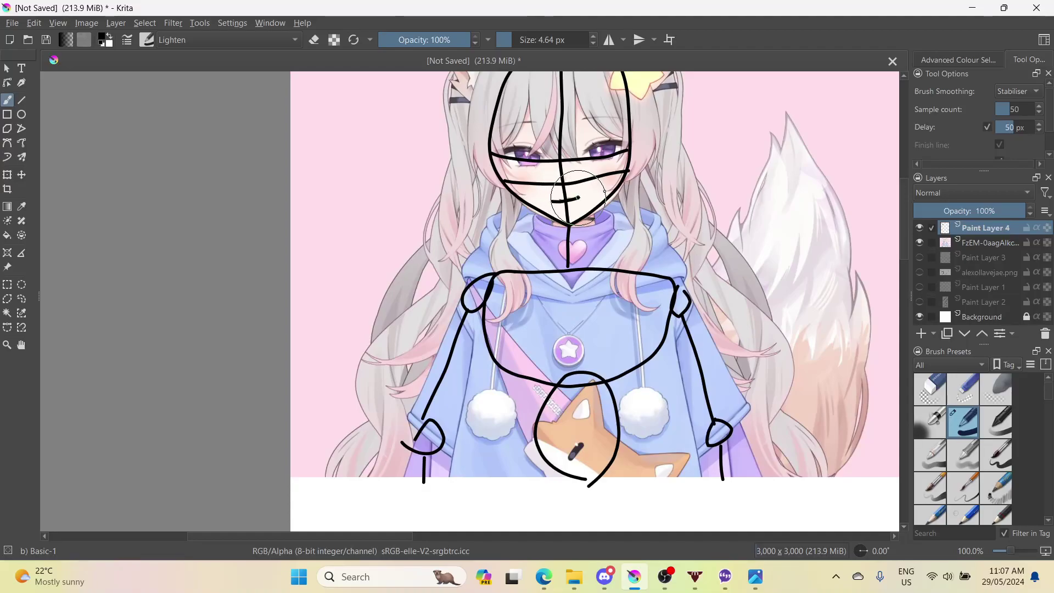
key(minus)
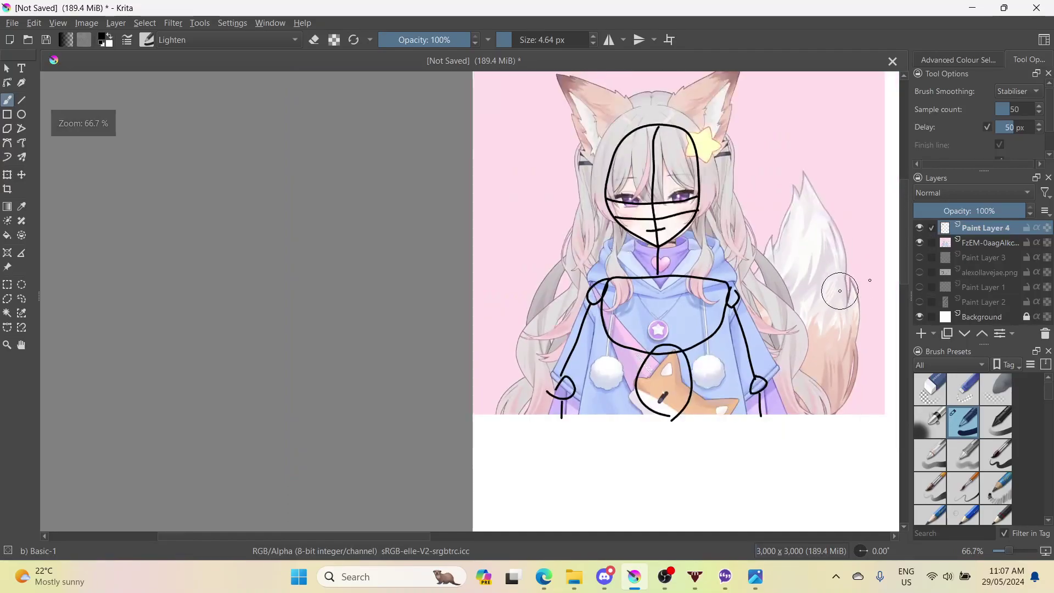
- Compare the sketch with the illustration by switching the visibility of Paint Layer 4 and the FzEM-0aagAIkcPL.jpg layer
click(920, 242)
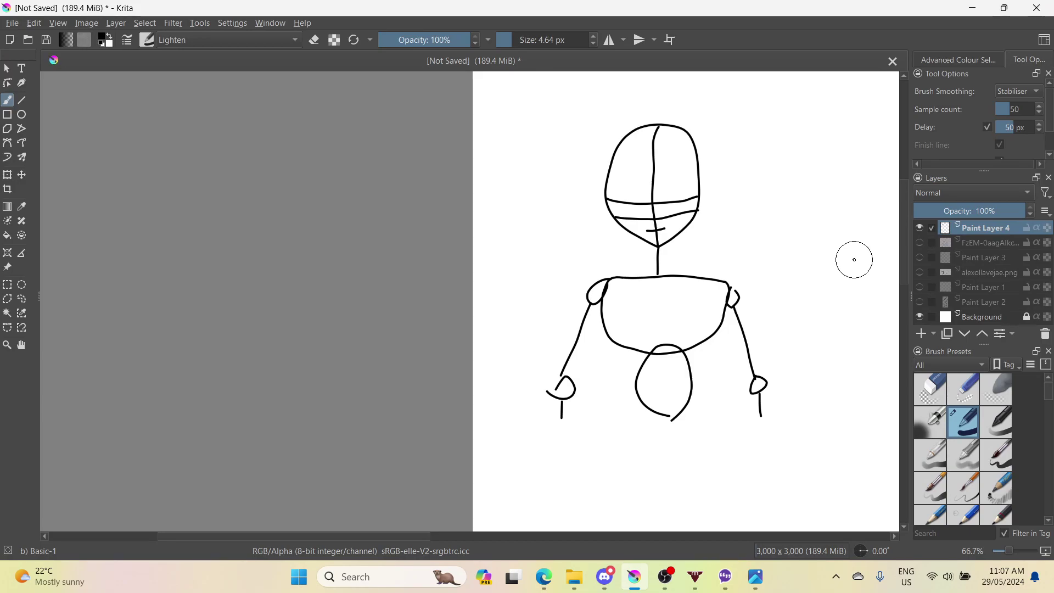
click(922, 228)
click(924, 229)
click(922, 241)
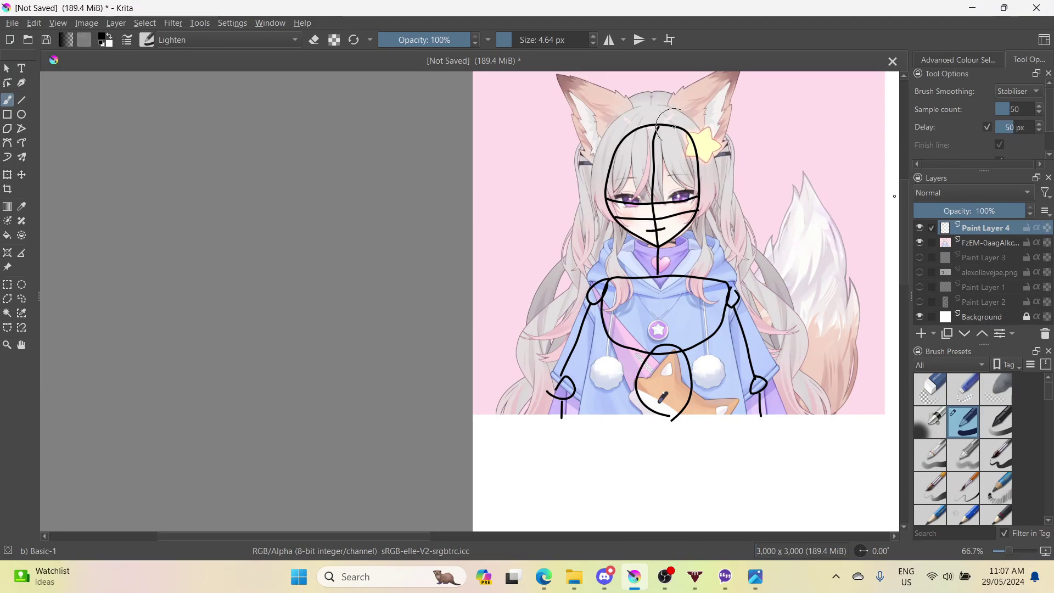
click(923, 227)
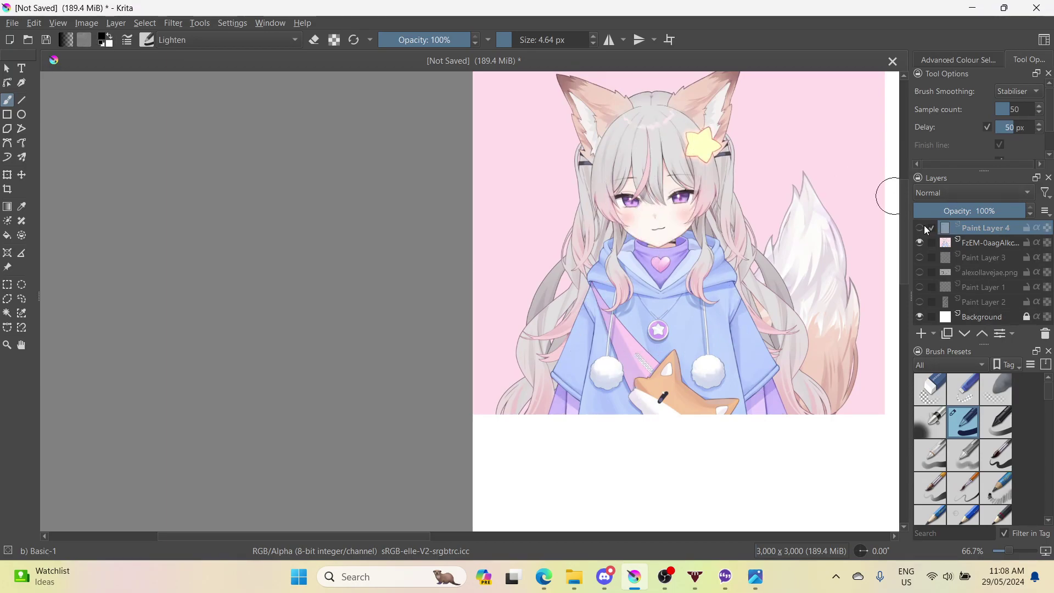
click(920, 227)
click(920, 242)
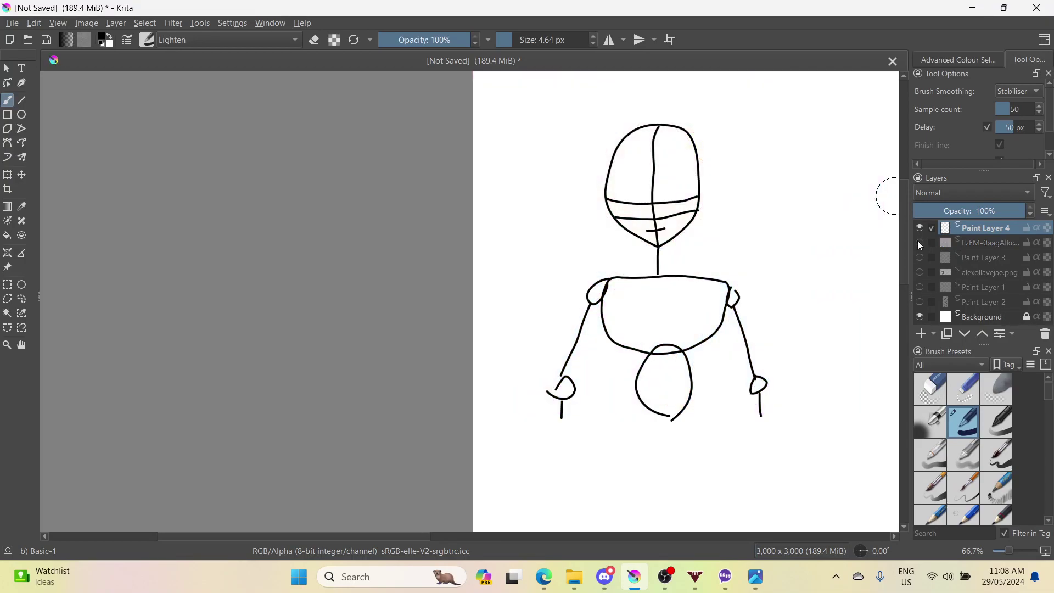
click(919, 242)
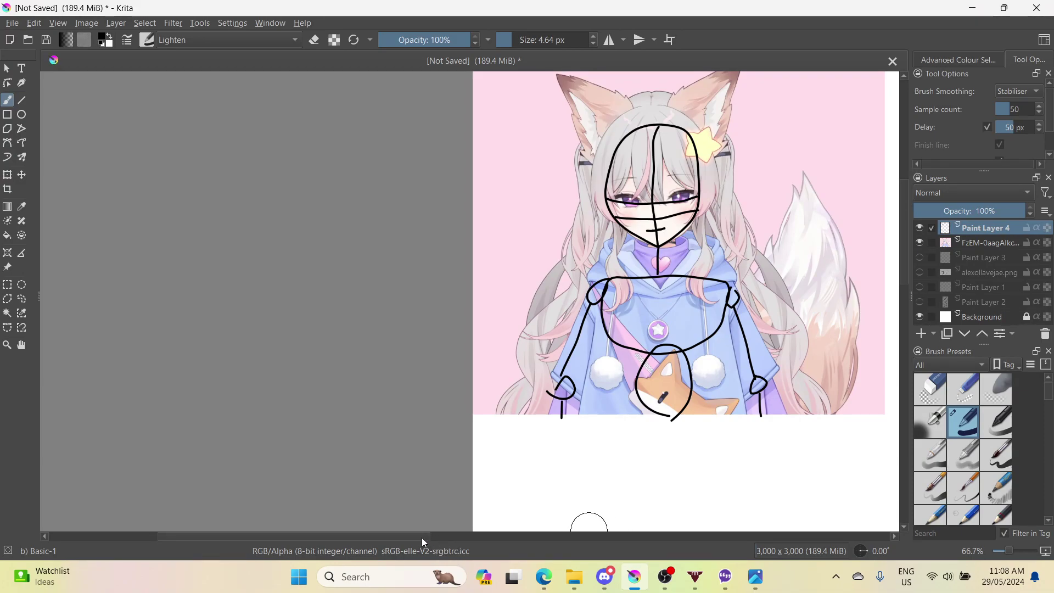
drag(422, 538, 538, 536)
drag(634, 523, 524, 524)
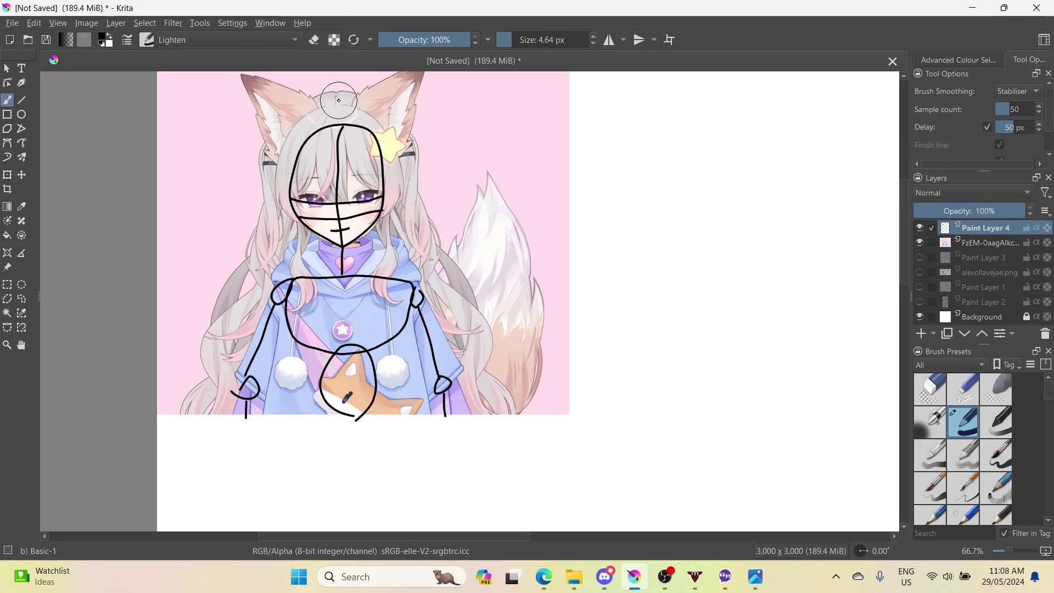
- Consult the Twitch stream's demonstration of drawing a face and hair over guidelines, and return to Krita
click(545, 585)
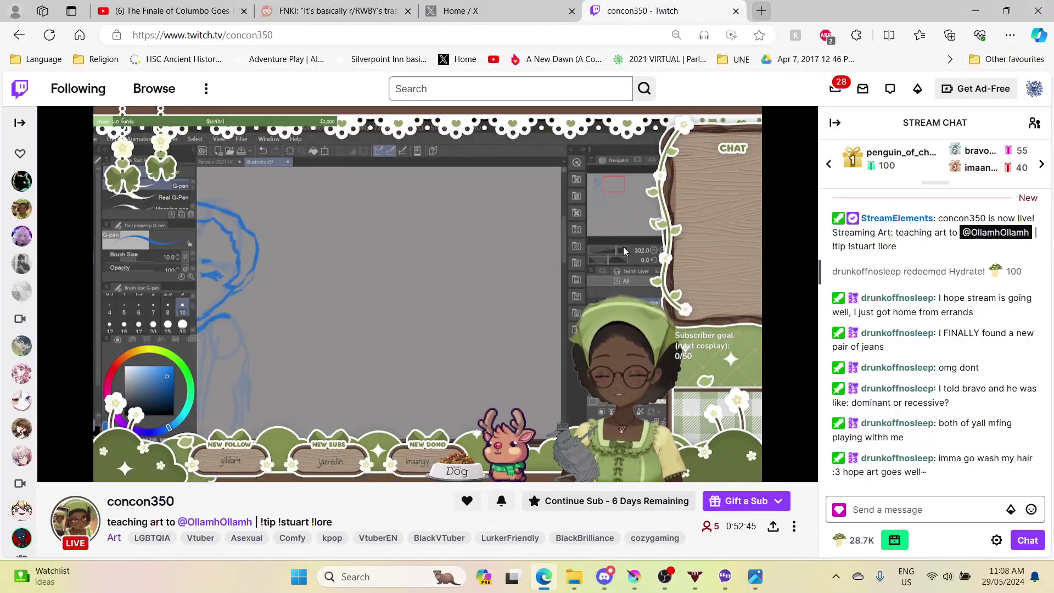
click(894, 533)
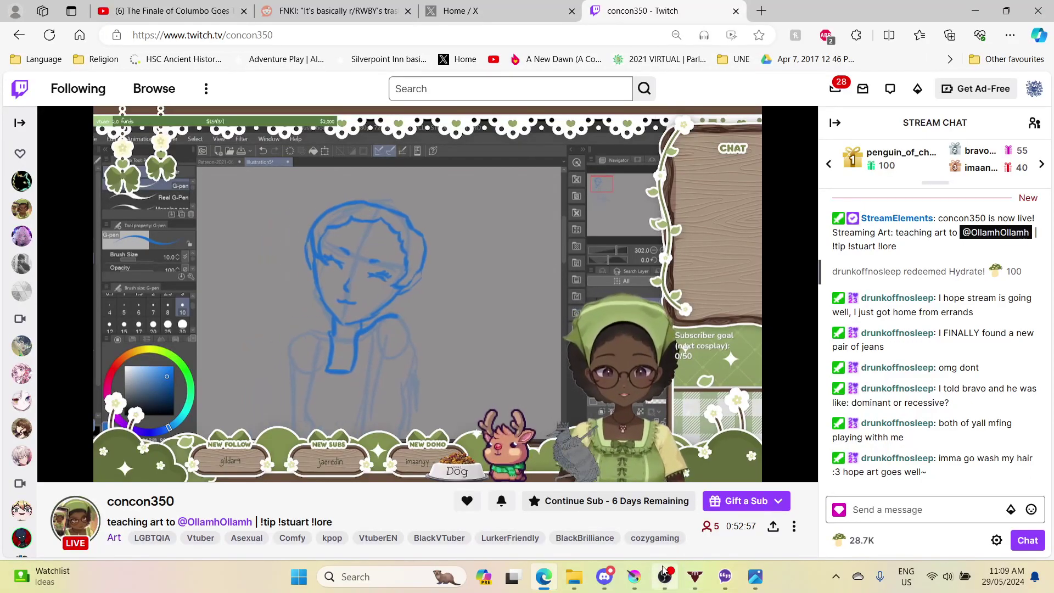
click(638, 580)
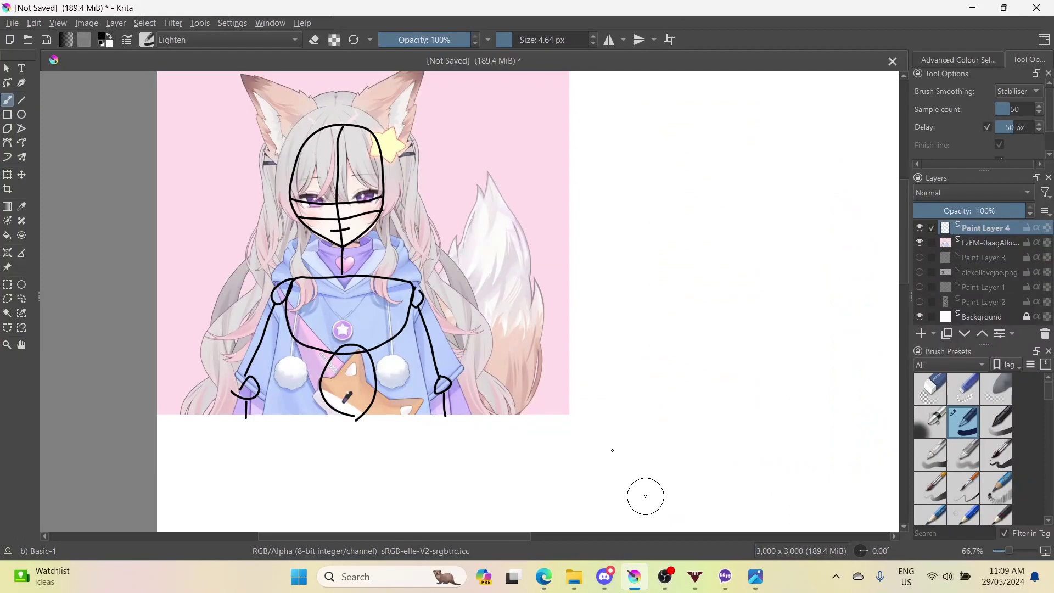
- Check the face guidelines up close against the illustration, and hide the FzEM-0aagAIkcPL.jpg reference layer
scroll(294, 170, up, 1)
scroll(295, 171, down, 1)
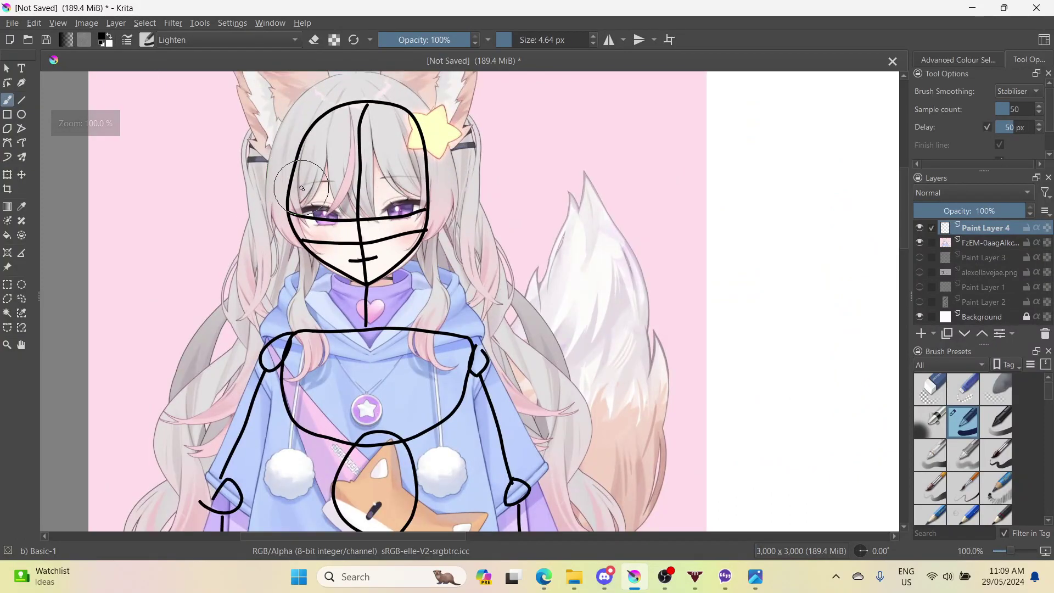
scroll(306, 205, up, 4)
scroll(362, 270, down, 1)
scroll(362, 270, down, 1)
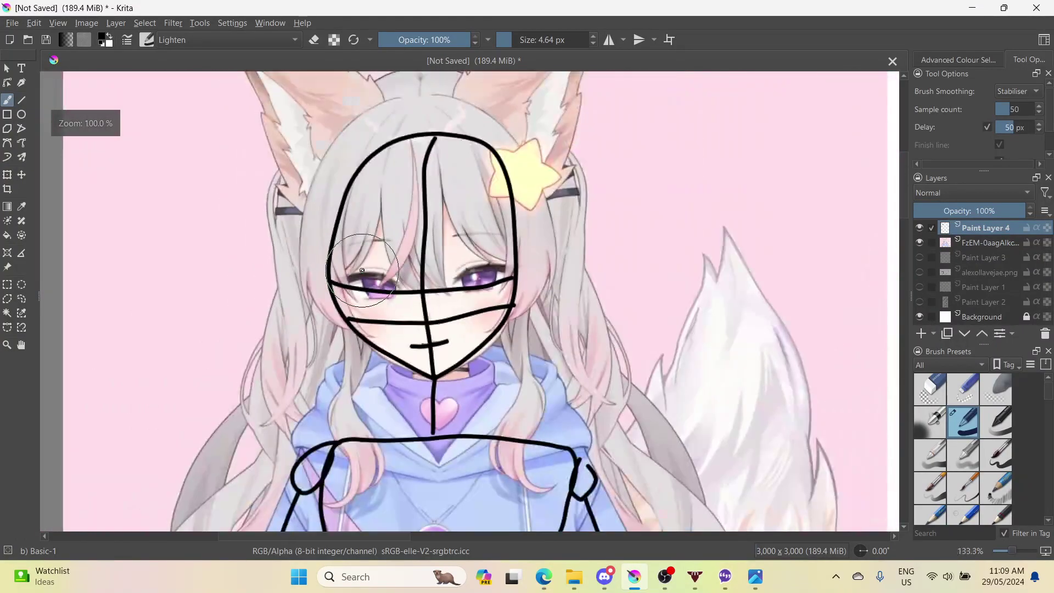
scroll(363, 270, down, 1)
scroll(362, 270, up, 1)
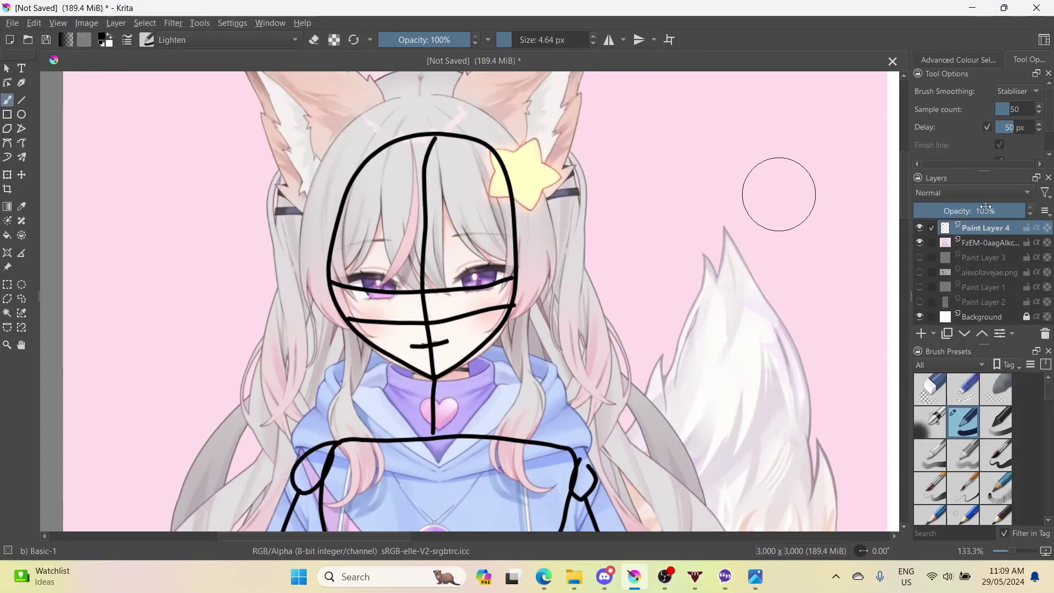
click(920, 242)
click(920, 243)
click(920, 241)
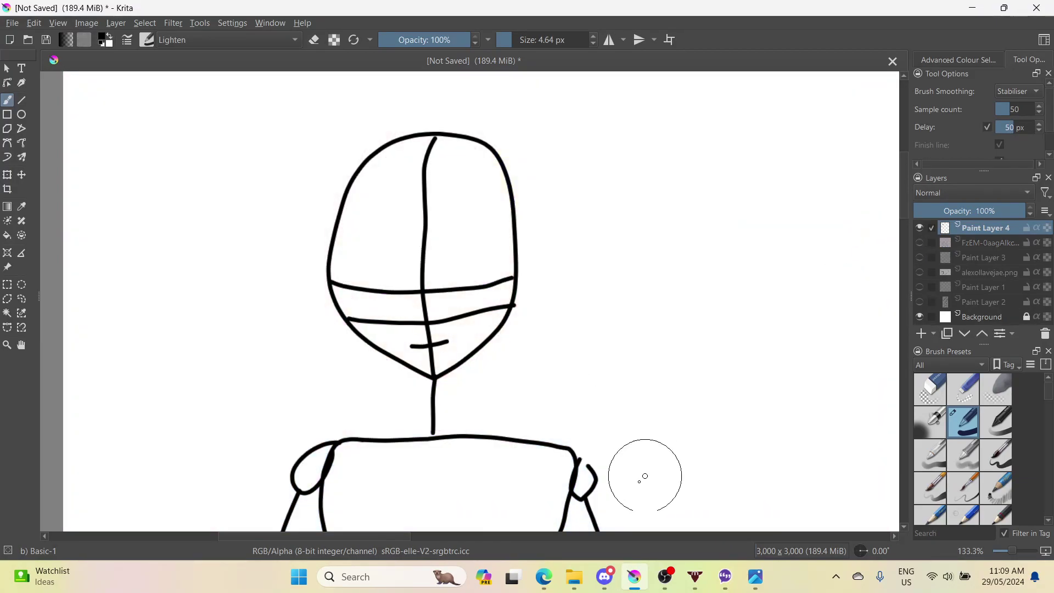
- Examine the new figure's proportions and face guidelines against the grey figure sketched at the lower edge of the canvas
scroll(642, 477, down, 3)
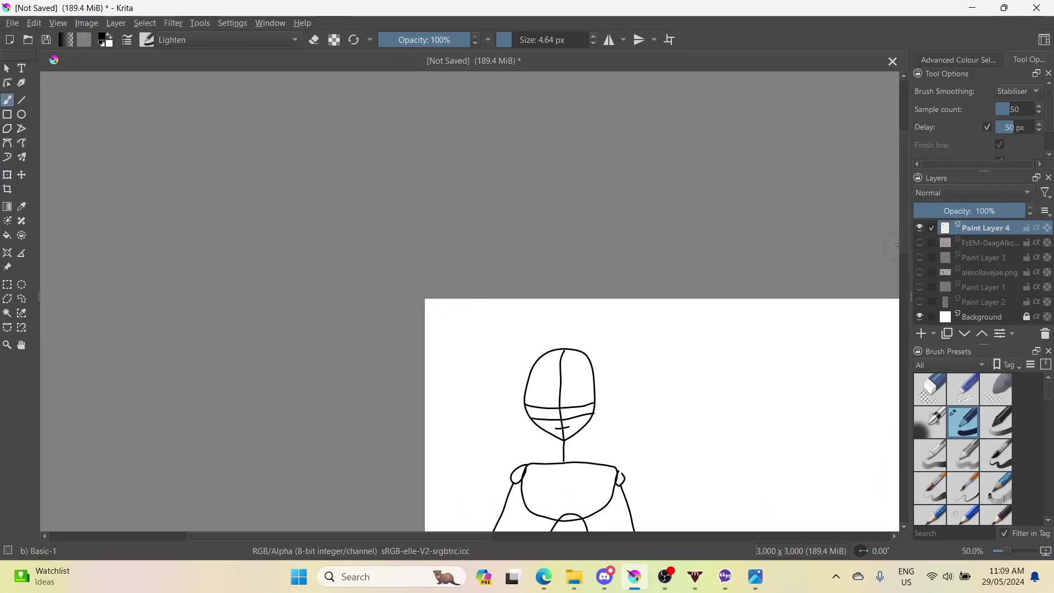
drag(900, 245, 906, 291)
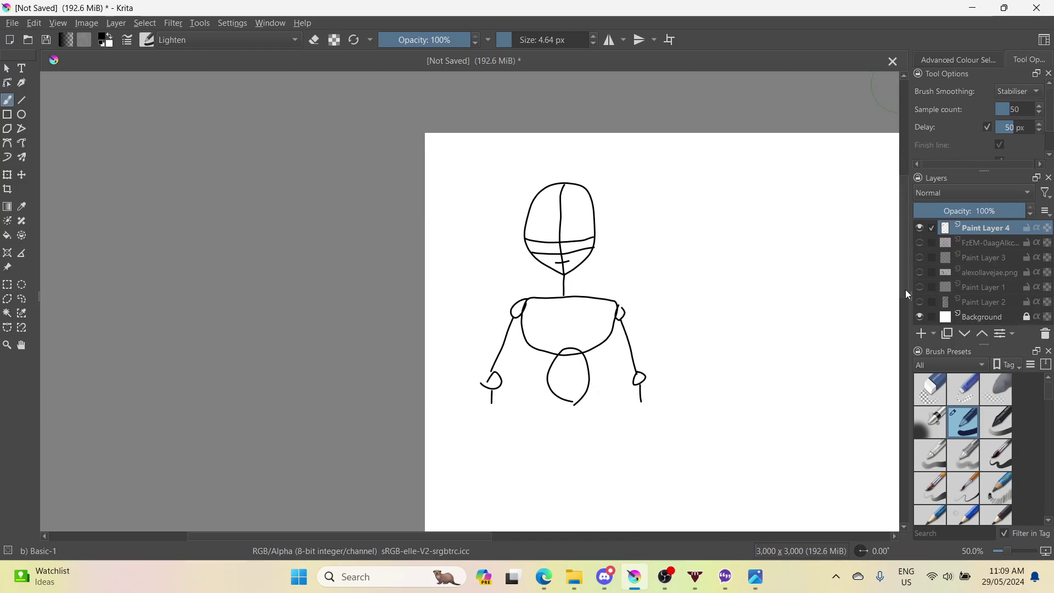
mouse_move(906, 288)
mouse_down()
mouse_move(901, 427)
mouse_move(903, 409)
mouse_up()
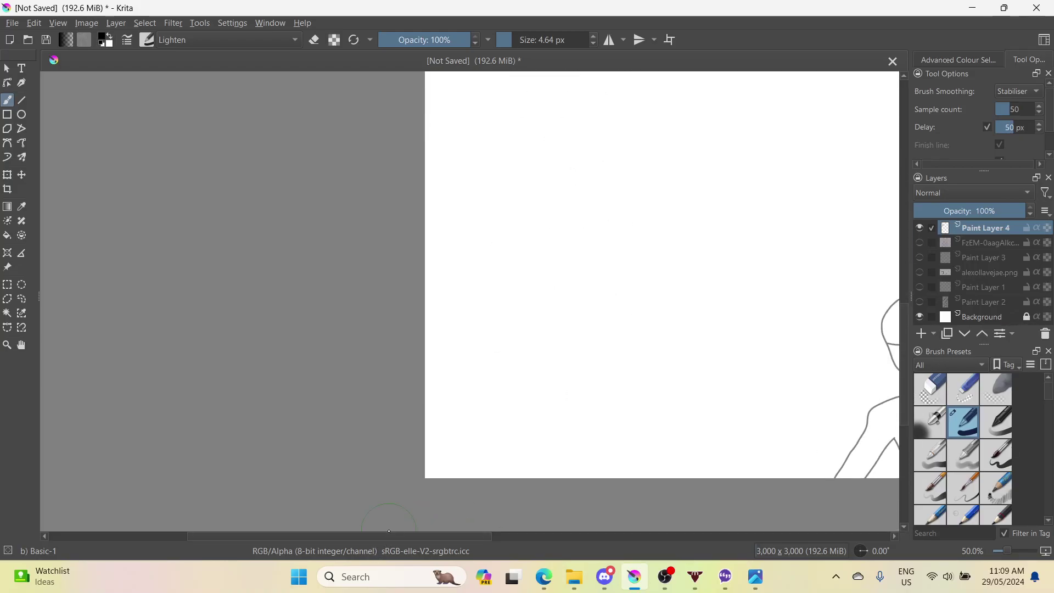
drag(390, 535, 531, 538)
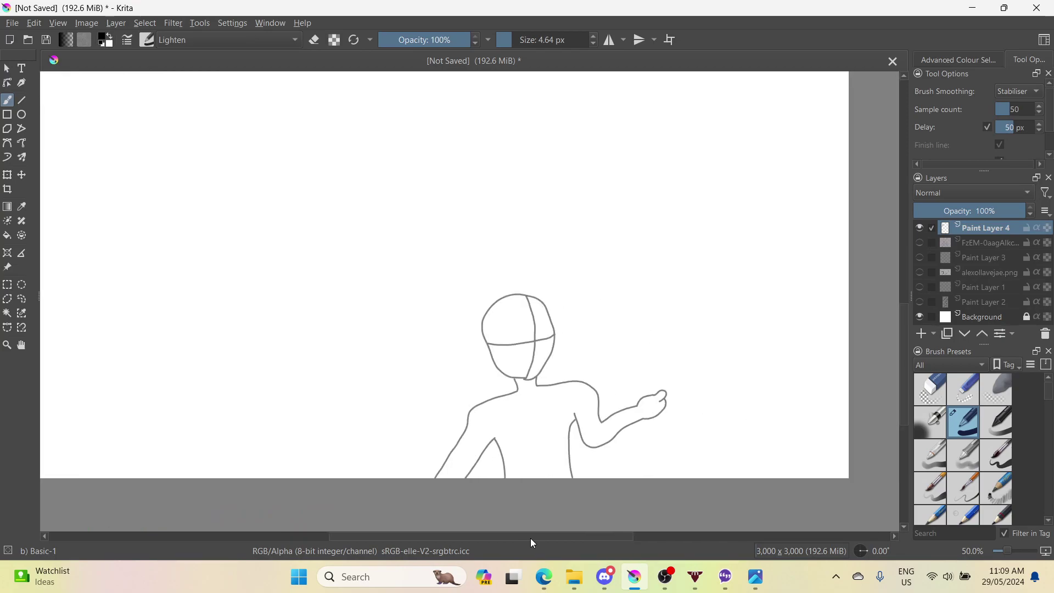
ctrl+scroll(533, 383, up, 3)
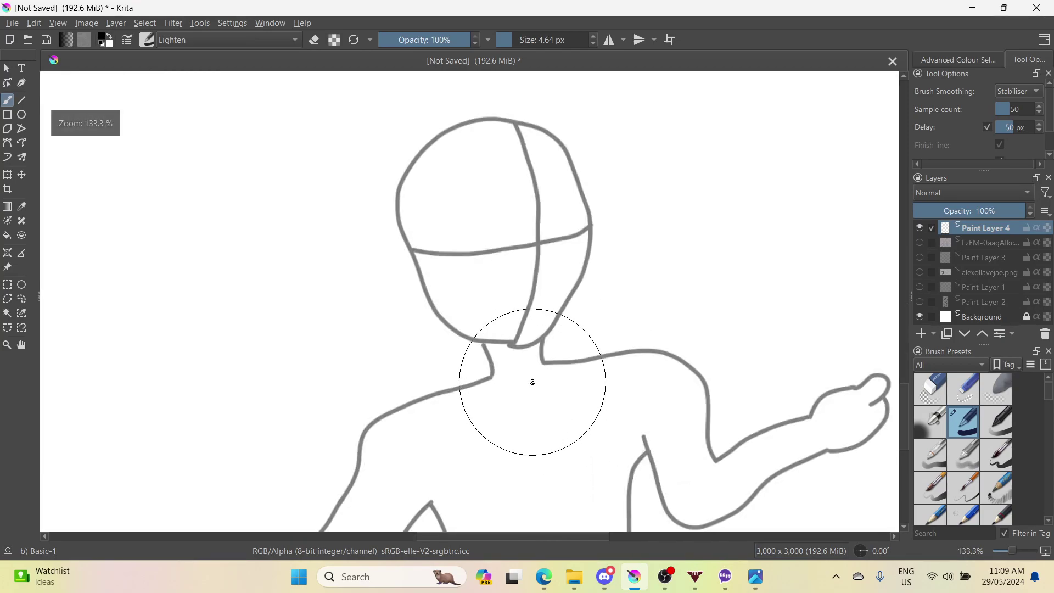
ctrl+scroll(533, 382, down, 6)
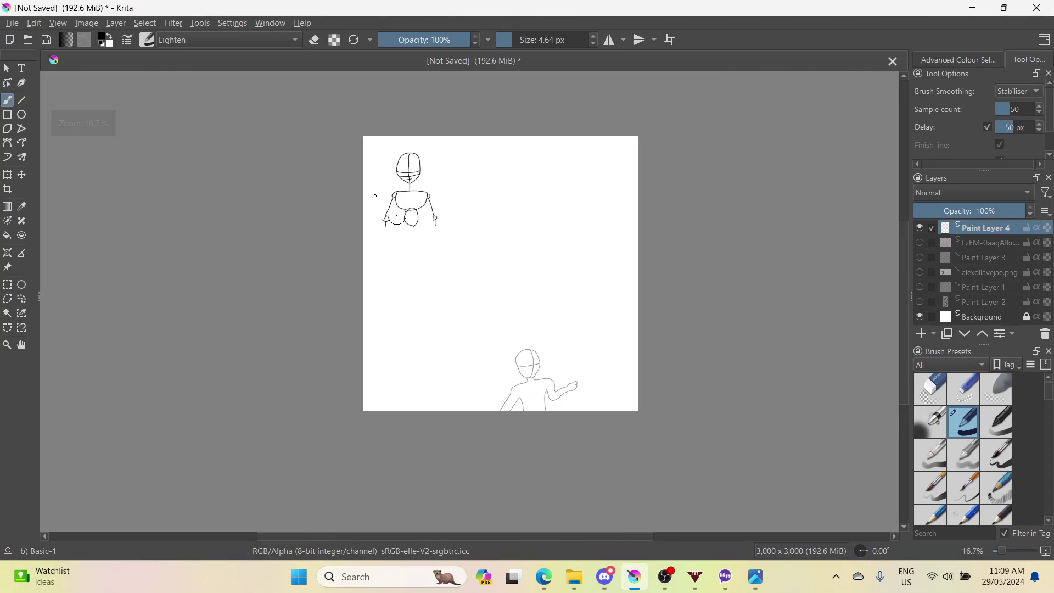
scroll(409, 168, up, 4)
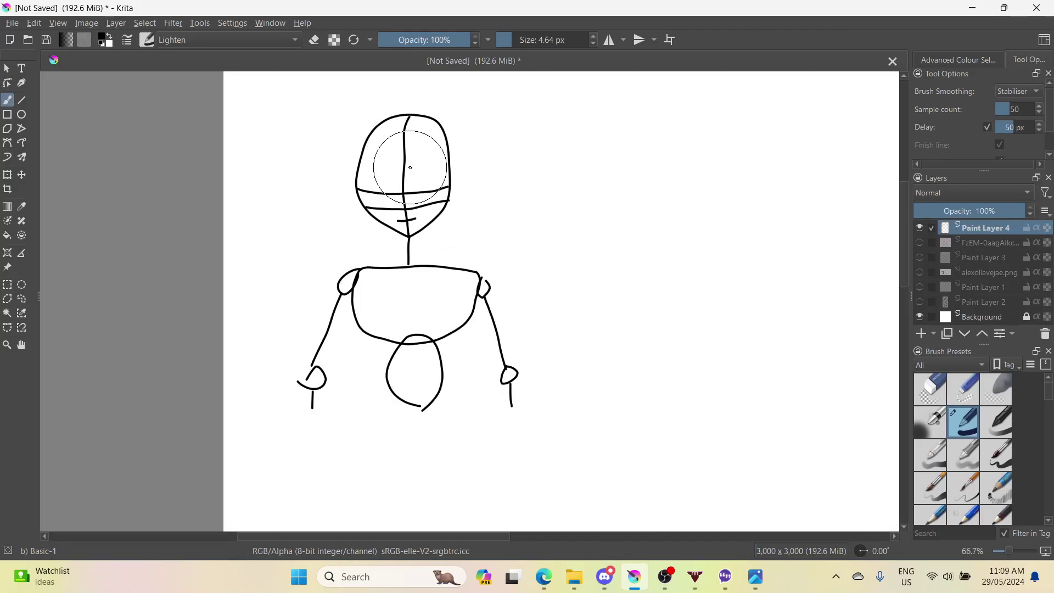
scroll(348, 201, up, 2)
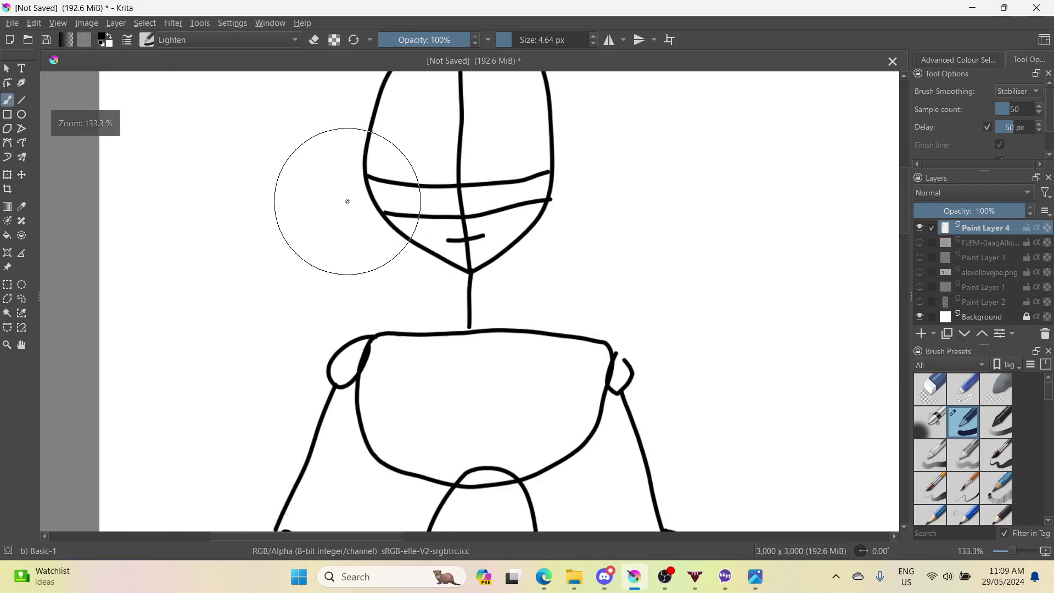
scroll(348, 201, down, 3)
- Open the image il_1588xN.2597893028_lcds-1901492016.jpg from the Stream folder in File Explorer
mouse_move(538, 581)
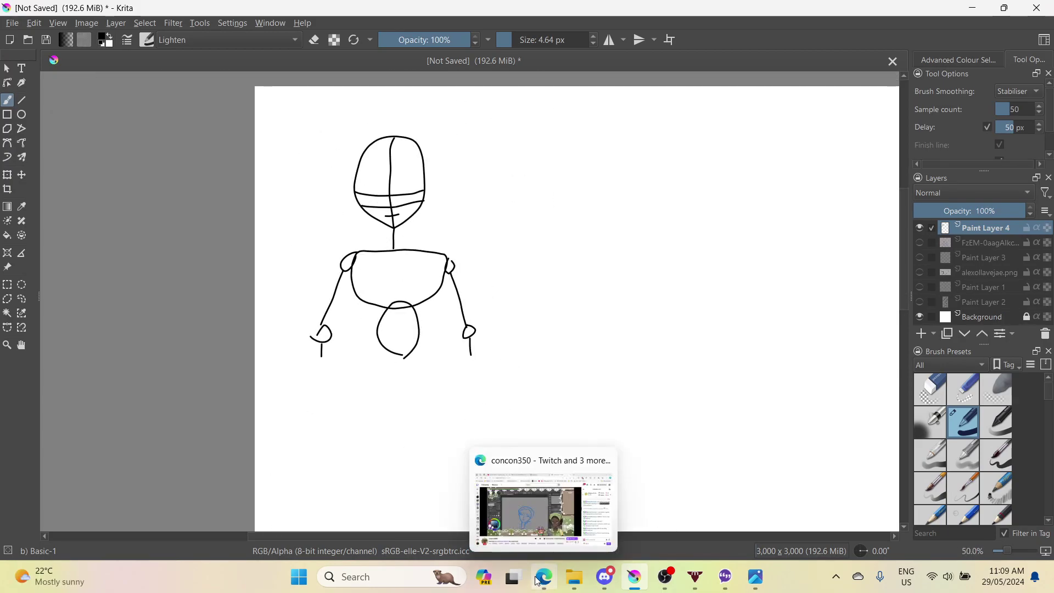
click(576, 574)
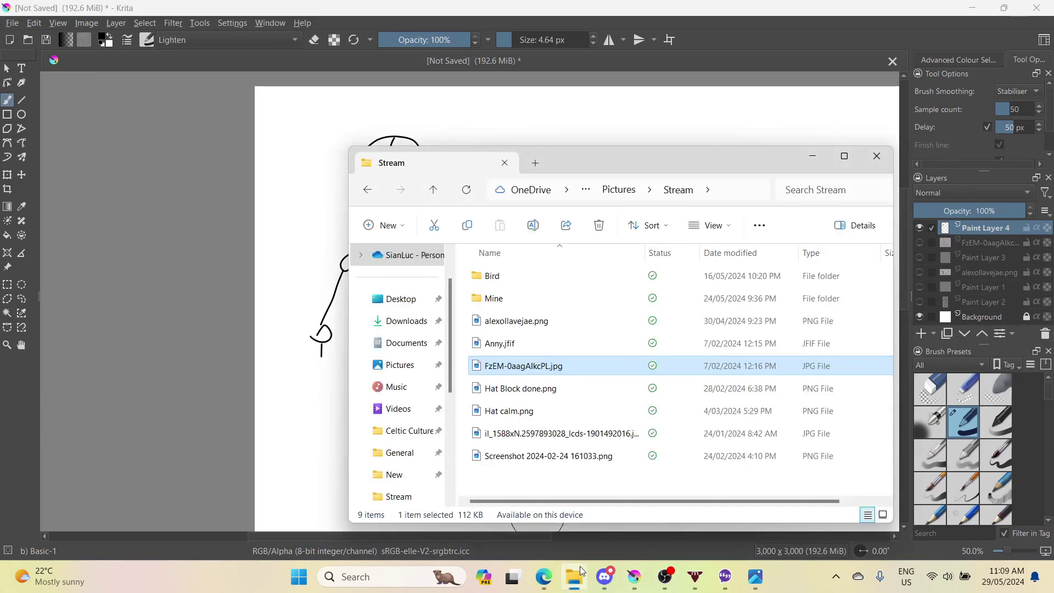
click(566, 431)
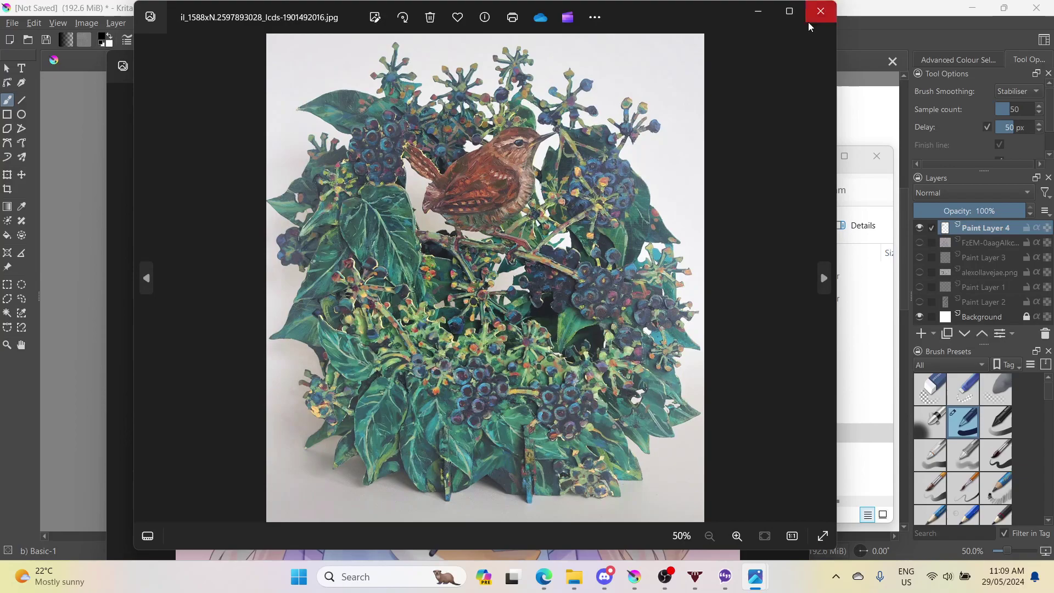
- Close the open reference images and view Screenshot 2024-02-24 161033.png from the Stream folder
click(815, 18)
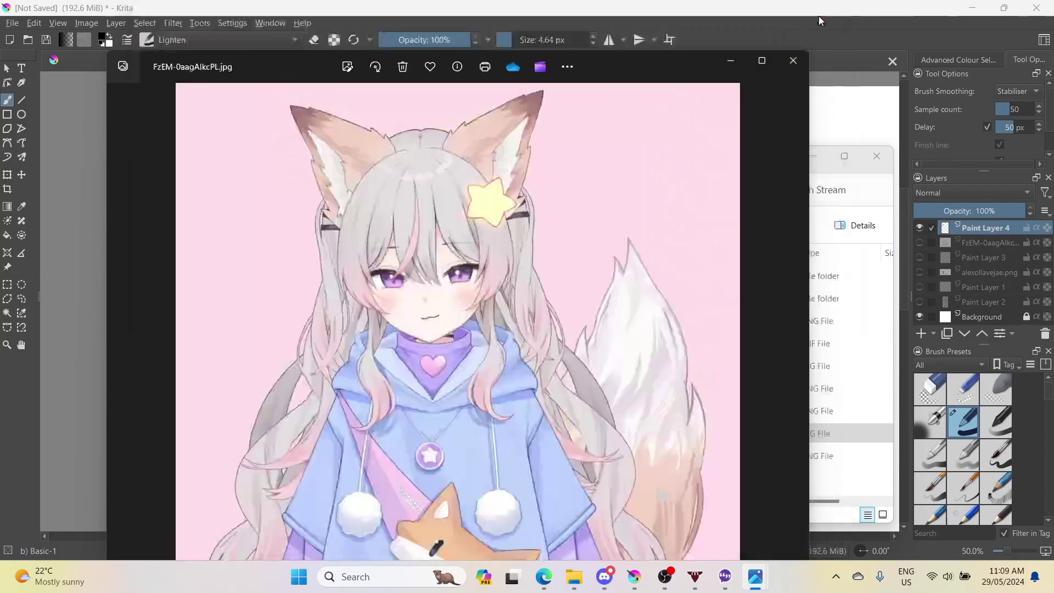
click(802, 61)
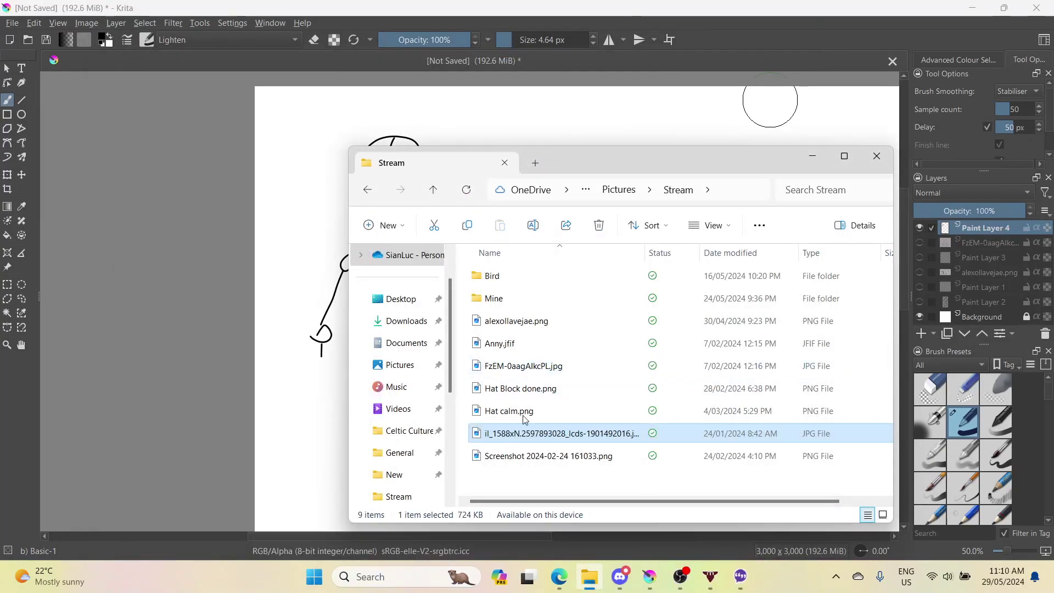
double_click(503, 455)
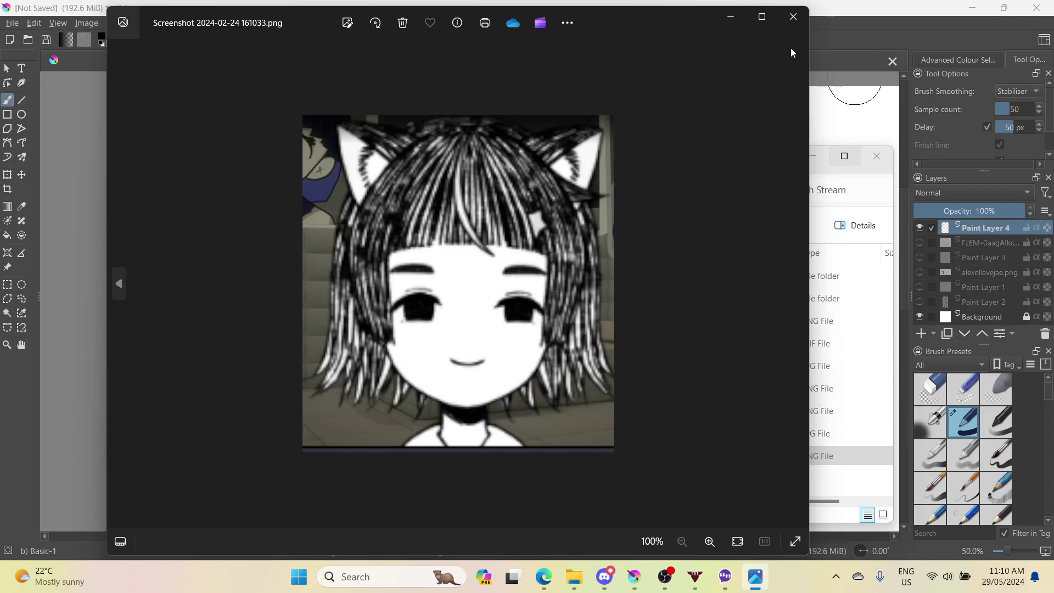
click(793, 17)
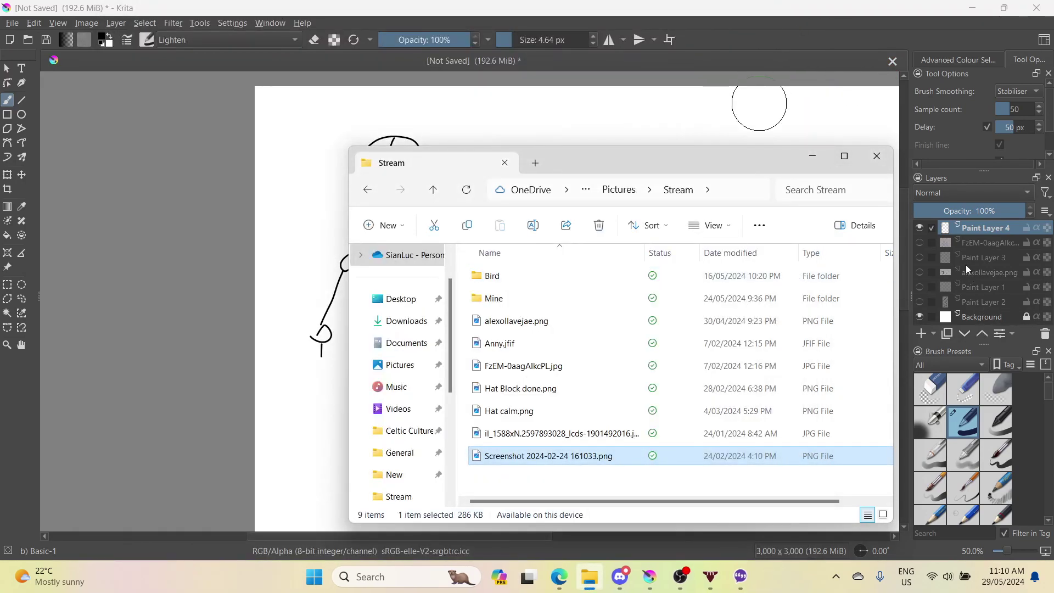
- Insert Screenshot 2024-02-24 161033.png into the Krita canvas as a new layer, and add a paint layer above it
drag(612, 459, 329, 457)
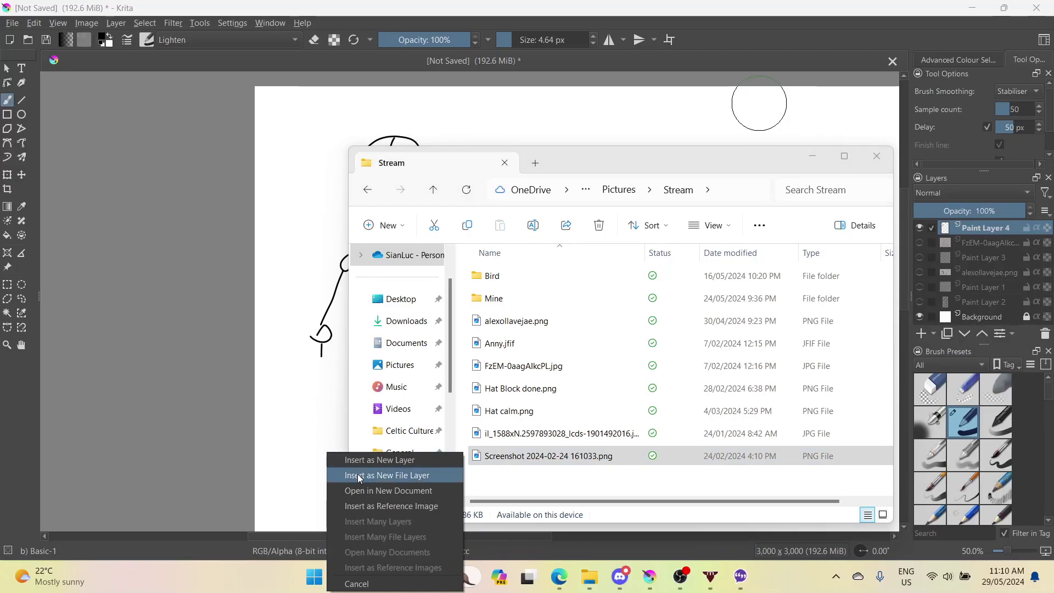
click(385, 464)
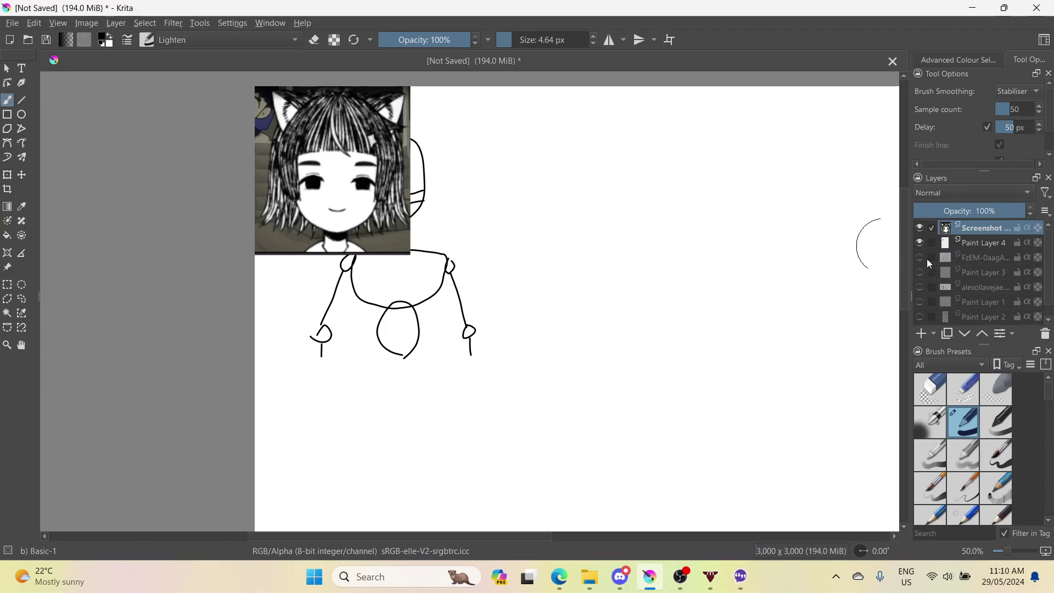
scroll(933, 272, down, 1)
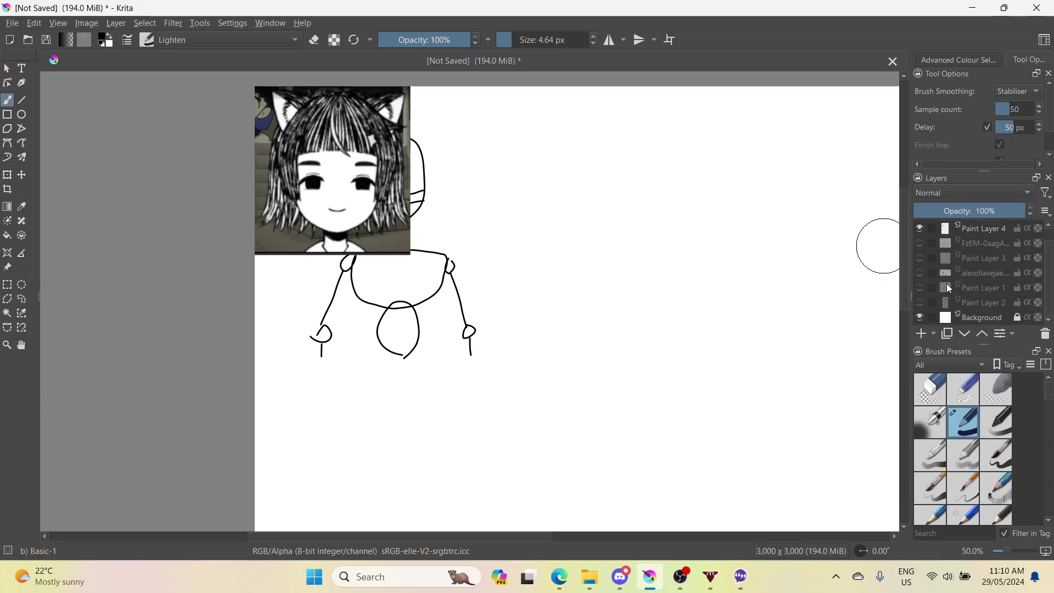
click(922, 332)
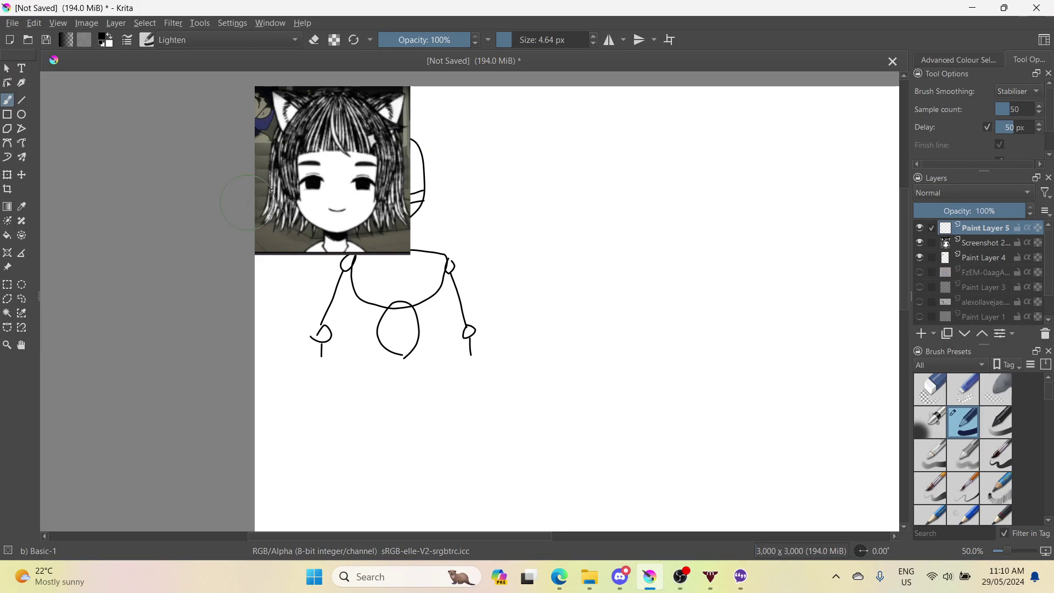
- Try tracing the cat-eared character's head outline and a curved eye line over the screenshot on Paint Layer 5
scroll(307, 248, up, 2)
scroll(365, 257, up, 1)
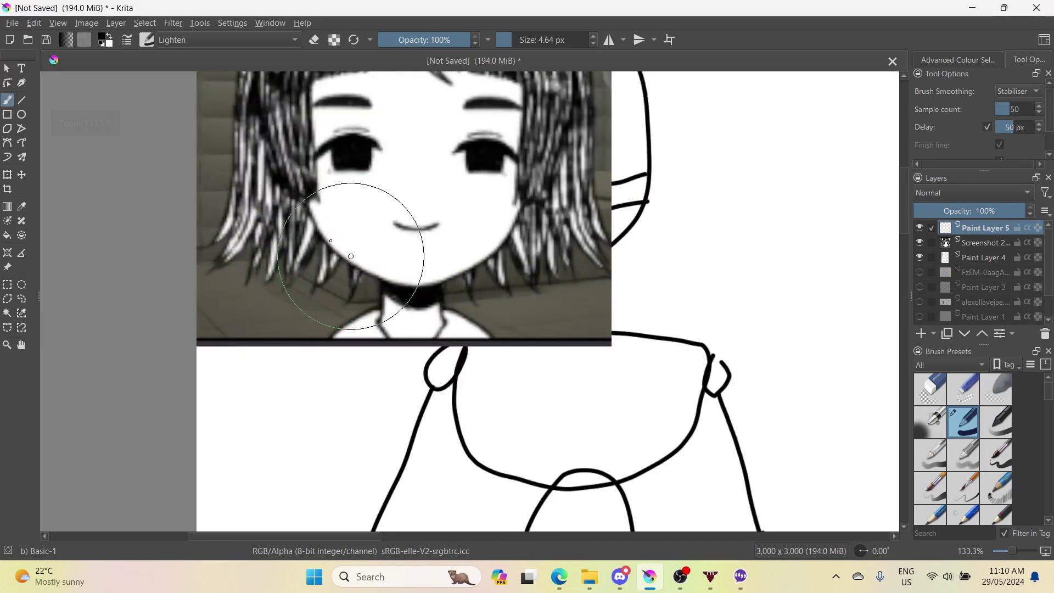
scroll(335, 247, down, 2)
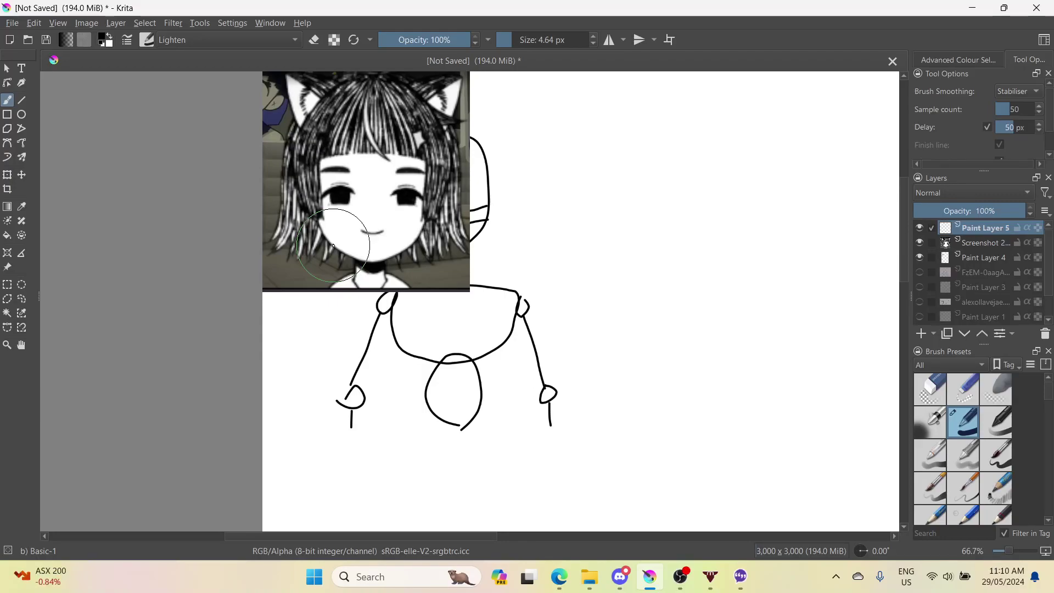
scroll(387, 237, up, 1)
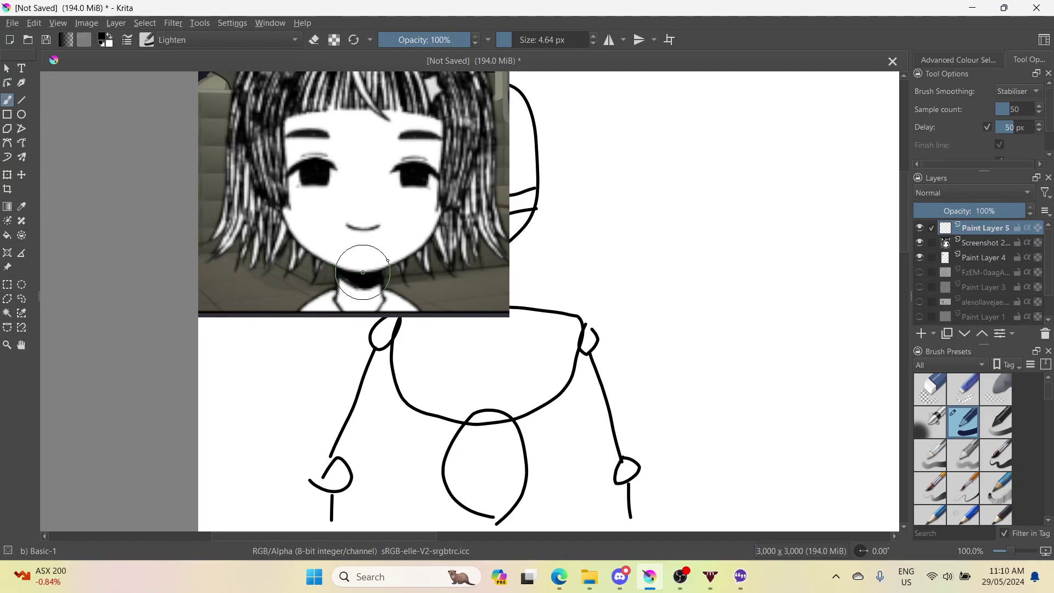
mouse_move(363, 271)
mouse_down()
mouse_move(376, 248)
mouse_move(389, 263)
mouse_up()
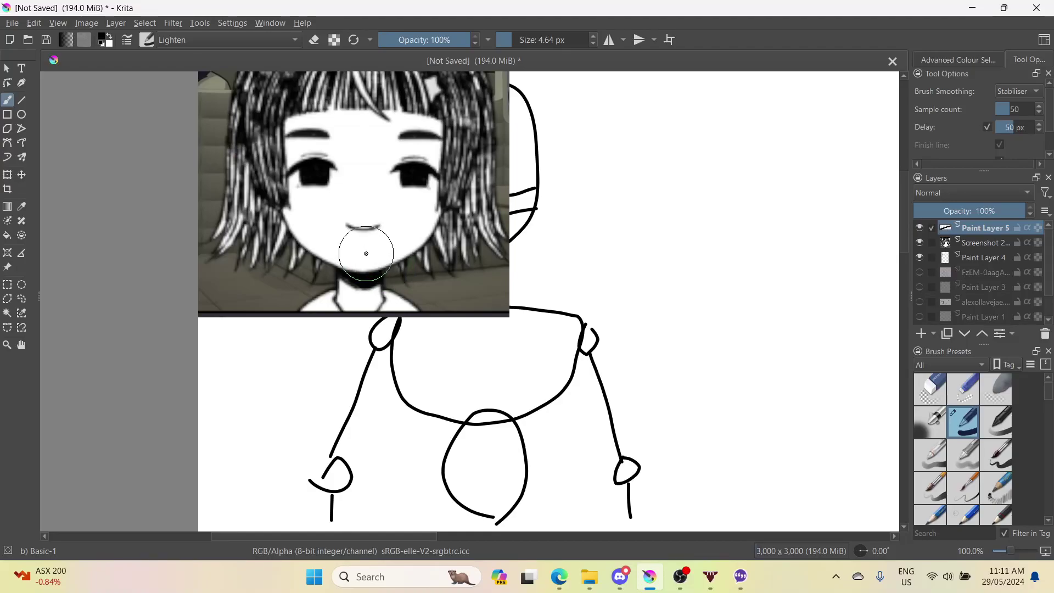
scroll(366, 255, down, 2)
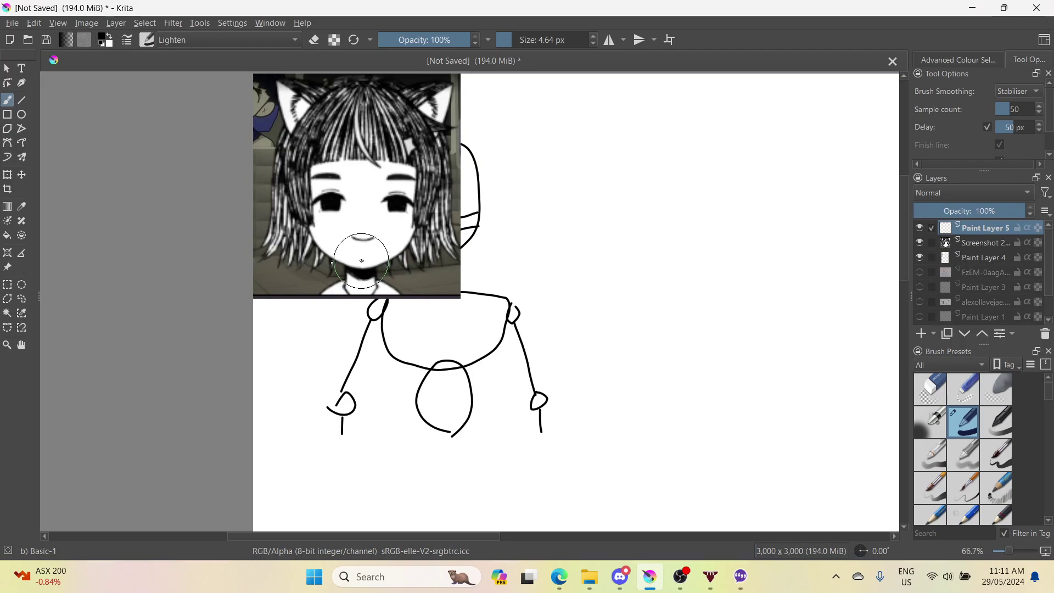
mouse_move(361, 261)
mouse_down()
mouse_move(329, 249)
mouse_move(310, 225)
mouse_move(304, 169)
mouse_move(335, 118)
mouse_move(415, 130)
mouse_move(423, 193)
mouse_move(417, 236)
mouse_move(395, 257)
mouse_move(354, 262)
mouse_move(322, 240)
mouse_move(303, 187)
mouse_move(329, 211)
mouse_move(434, 209)
mouse_up()
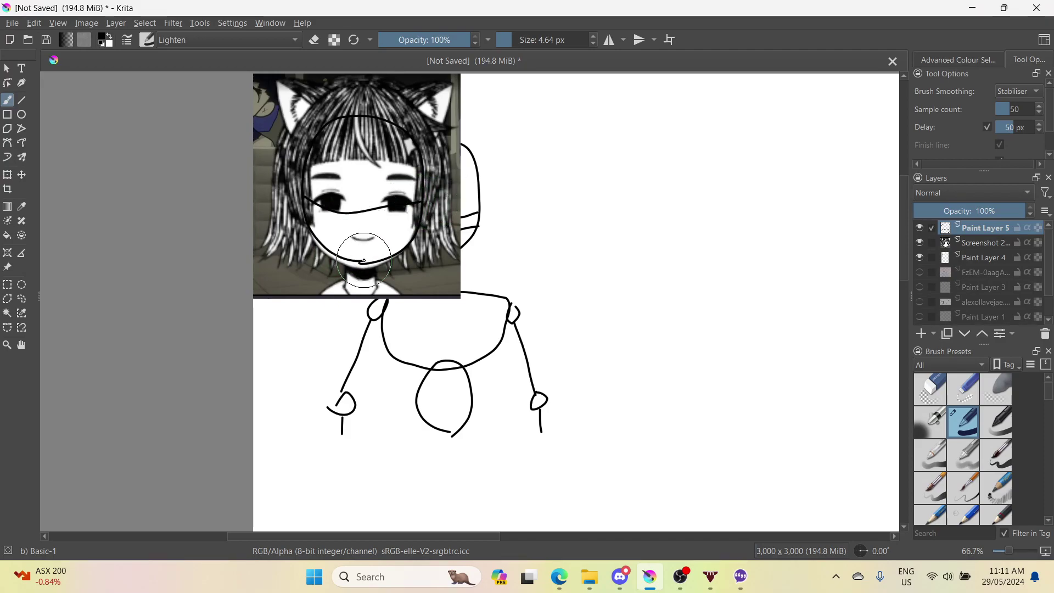
- Try adding a vertical centre line, an eye line, a mouth line and a neck line over the cat-eared character's face
drag(362, 261, 375, 150)
key(ctrl+z)
key(ctrl+z)
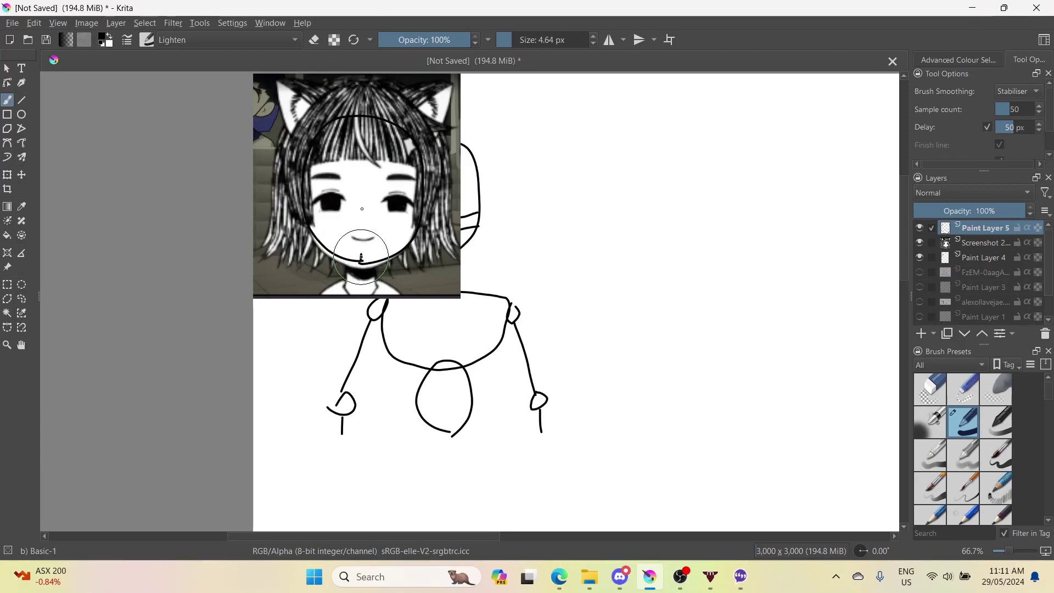
drag(362, 256, 364, 97)
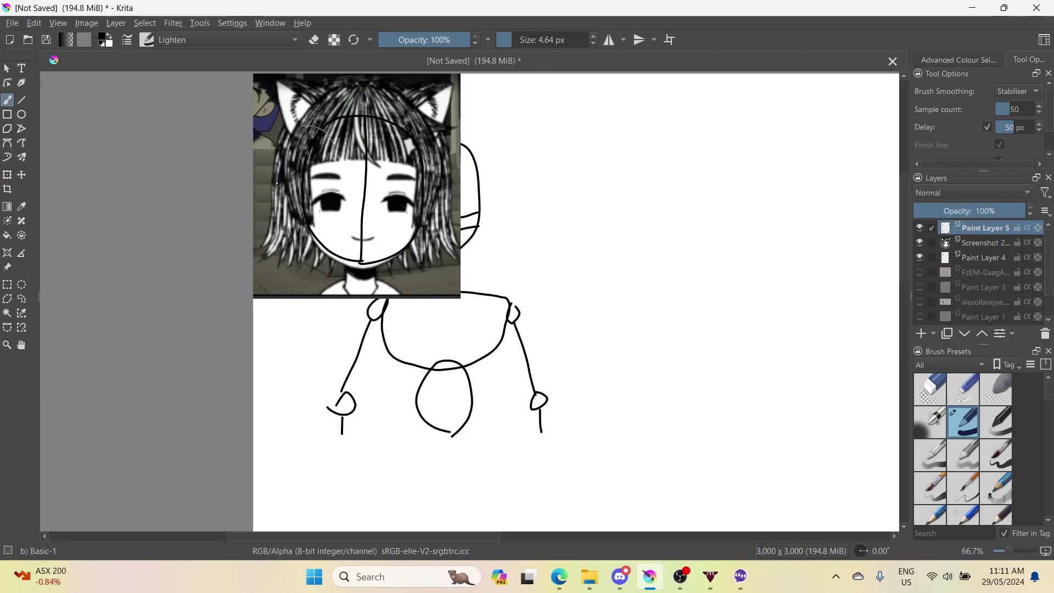
mouse_move(303, 186)
mouse_down()
mouse_move(347, 207)
mouse_move(425, 198)
mouse_up()
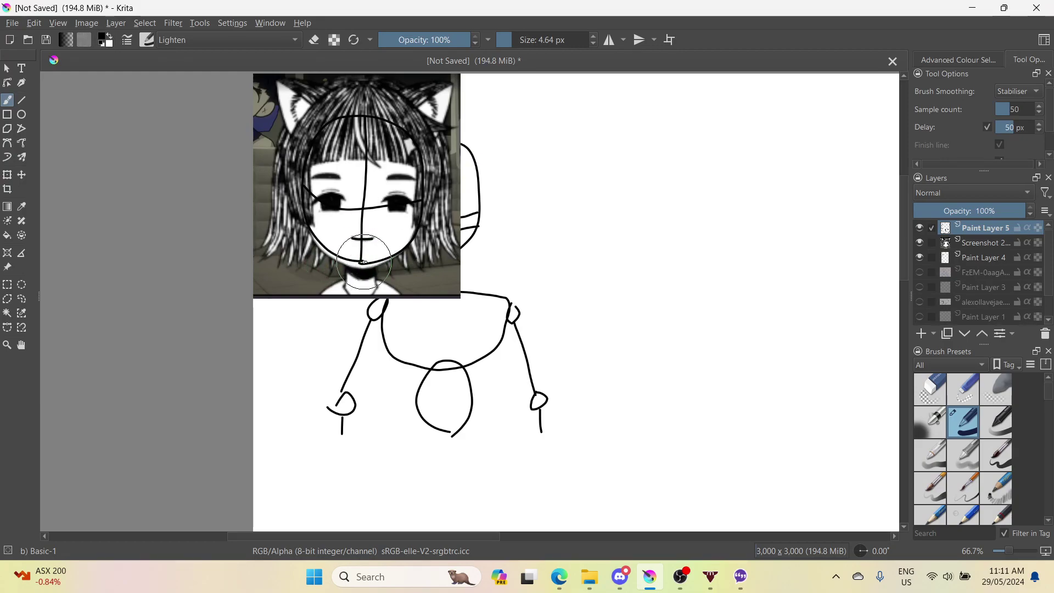
drag(361, 262, 360, 282)
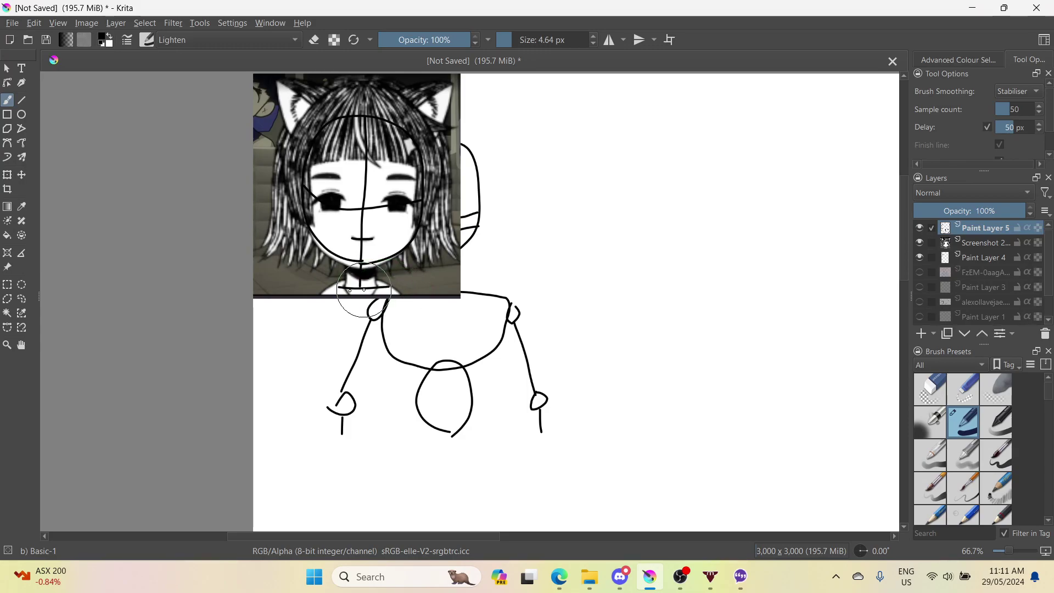
key(ctrl+z)
- Study the Twitch stream's demonstration of head guidelines drawn over the portrait photo, and return to Krita
click(555, 582)
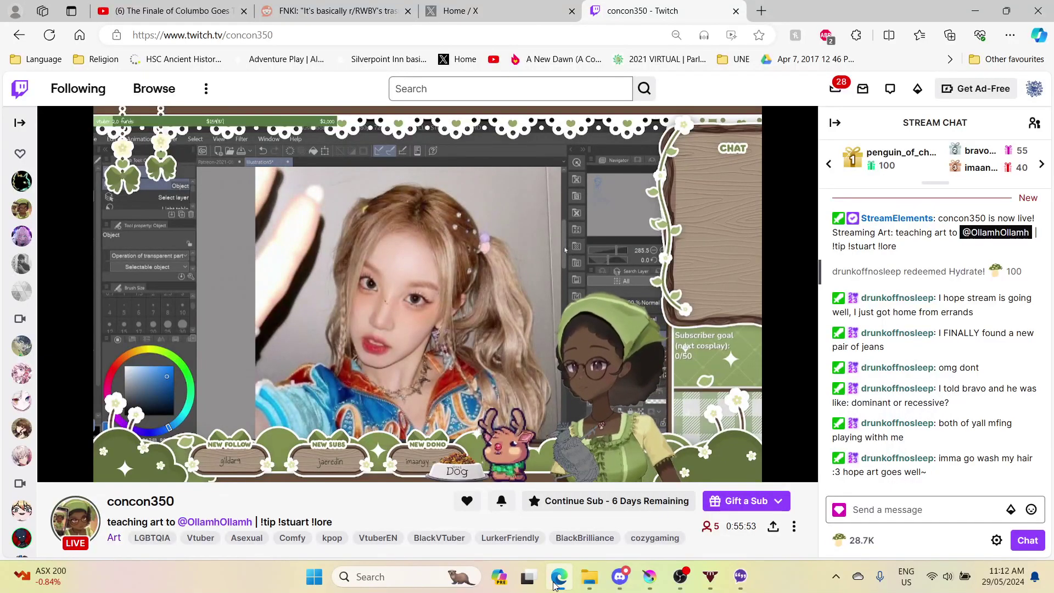
mouse_move(617, 377)
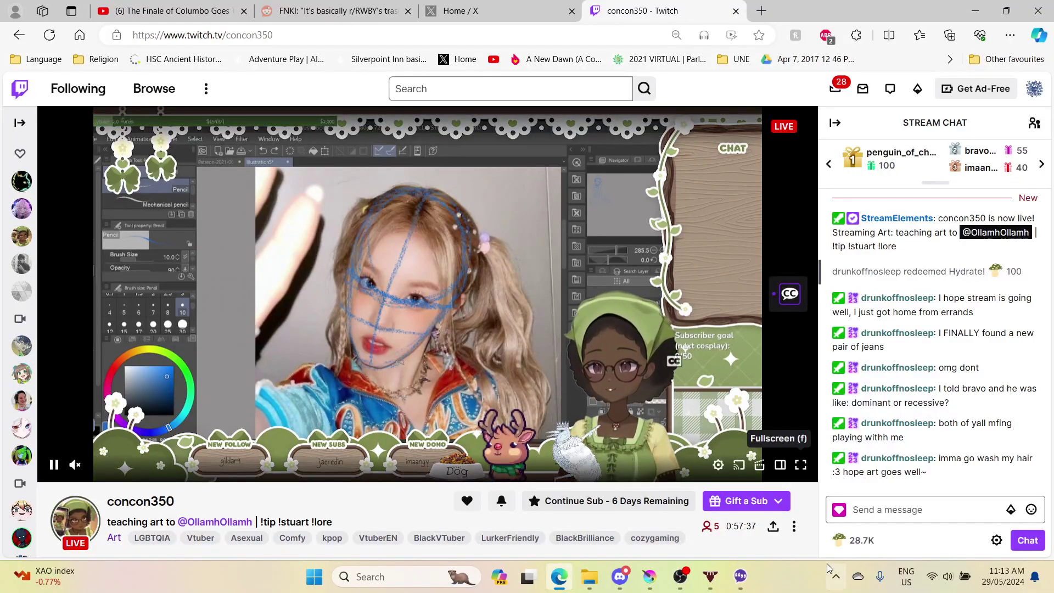
click(649, 585)
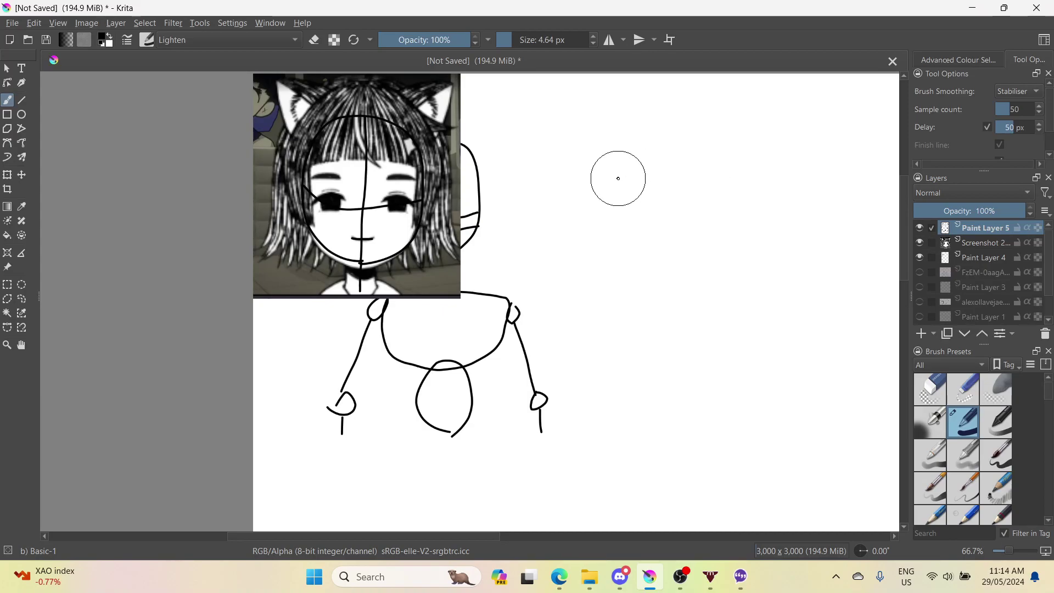
- Undo the face guidelines on Paint Layer 5 and try redrawing the curved eye line from the character's temple
key(ctrl+z)
key(ctrl+z)
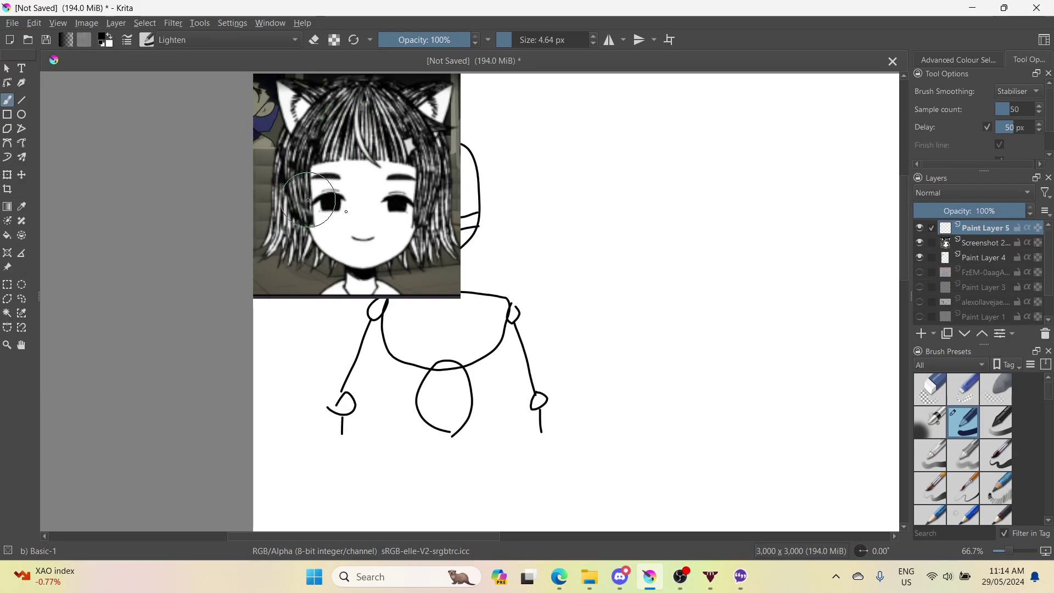
mouse_move(308, 200)
mouse_down()
mouse_move(329, 210)
mouse_move(401, 205)
mouse_up()
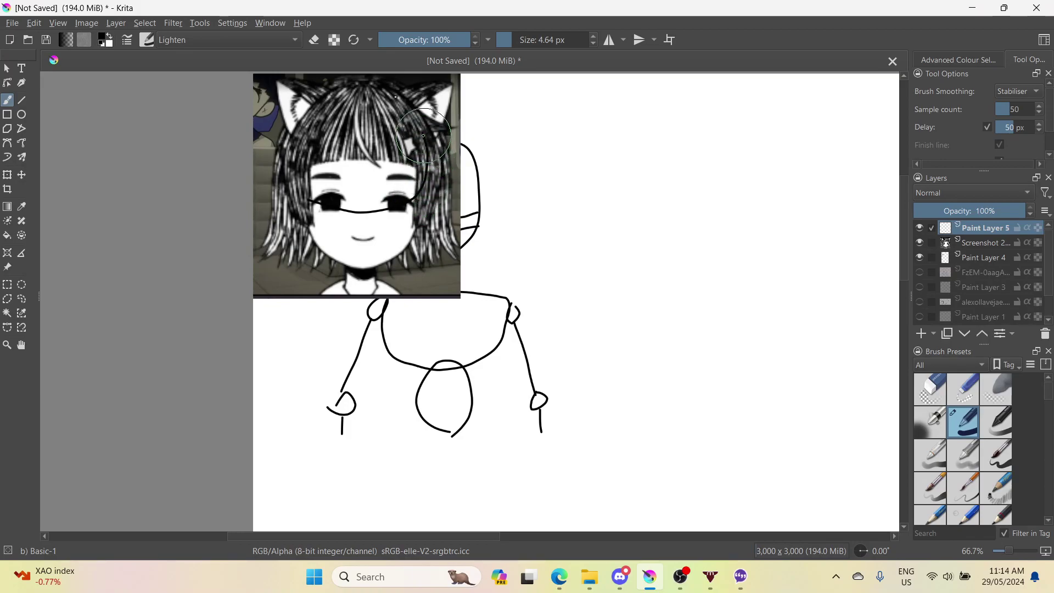
key(ctrl+z)
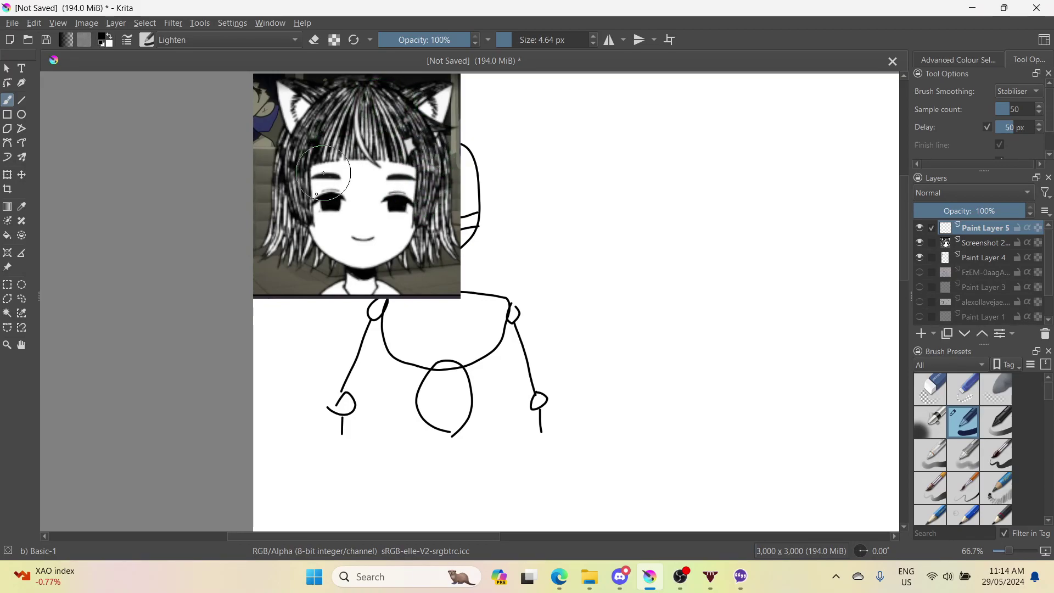
mouse_move(310, 206)
mouse_down()
mouse_move(419, 200)
mouse_move(417, 147)
mouse_up()
key(ctrl+z)
- Check how the Twitch stream places the lower-face guidelines on the portrait photo, and return to Krita
click(562, 577)
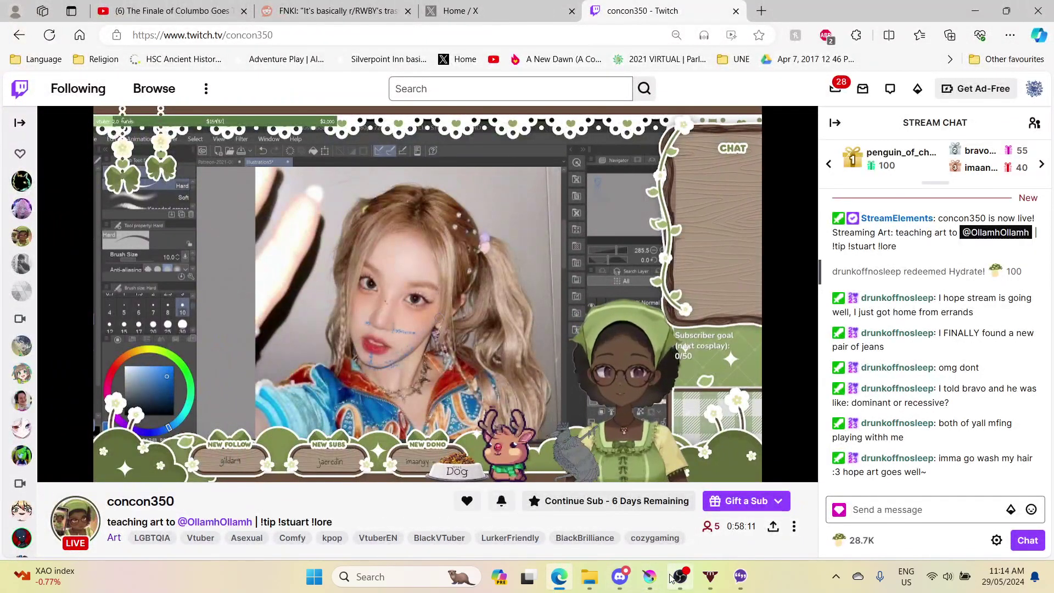
mouse_move(670, 576)
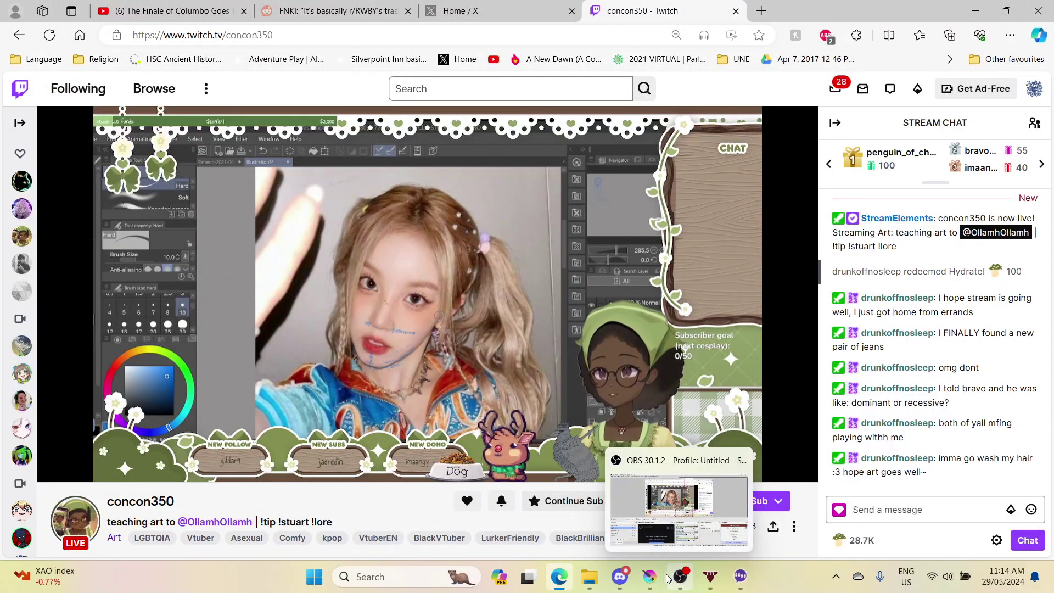
click(660, 577)
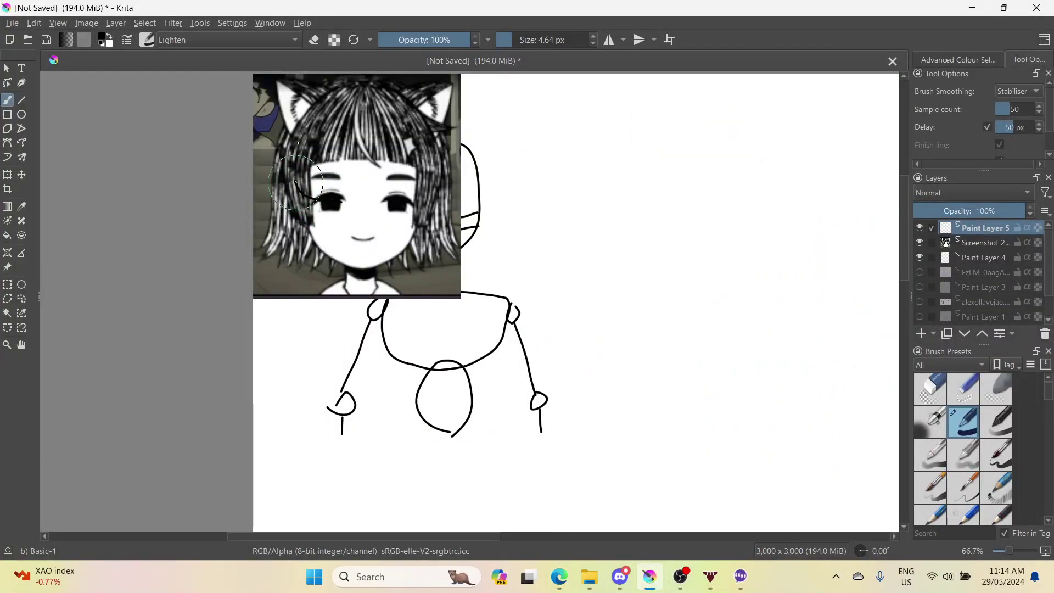
- Try drawing a rounded skull outline over the character's hair down to the eye line, and undo it
mouse_move(296, 183)
mouse_down()
mouse_move(293, 149)
mouse_move(328, 120)
mouse_move(344, 114)
mouse_move(406, 144)
mouse_up()
mouse_move(416, 198)
mouse_down()
mouse_move(401, 215)
mouse_move(365, 221)
mouse_move(314, 200)
mouse_move(340, 206)
mouse_move(316, 183)
mouse_up()
key(ctrl+z)
drag(318, 143, 338, 123)
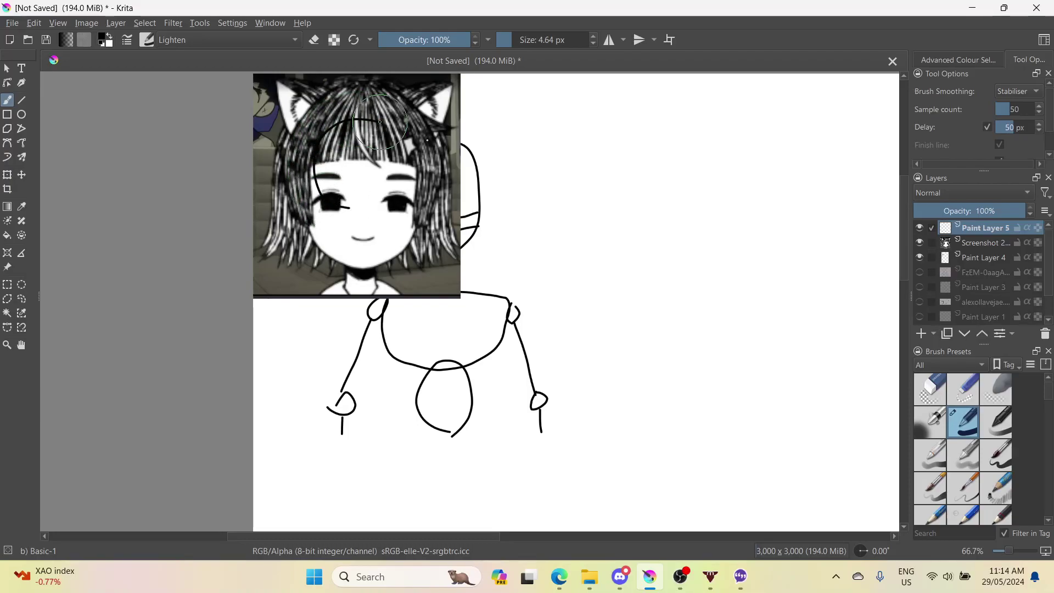
drag(431, 156, 420, 191)
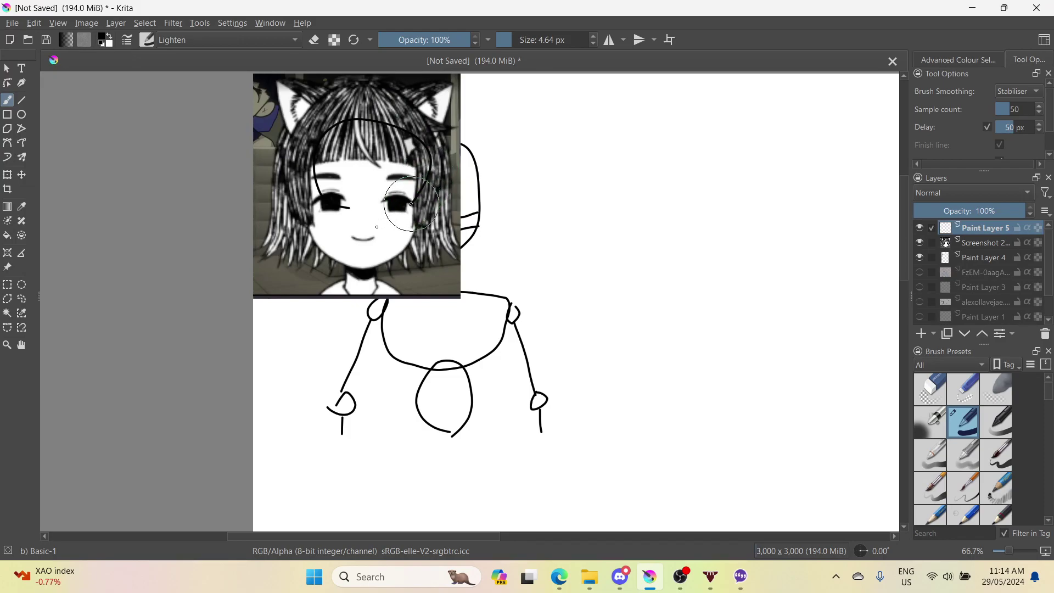
mouse_move(377, 227)
mouse_down()
mouse_move(384, 215)
mouse_move(324, 206)
mouse_up()
key(ctrl+z)
- Watch the Twitch stream's pencil demonstration around the portrait's eye area, and return to Krita
click(558, 576)
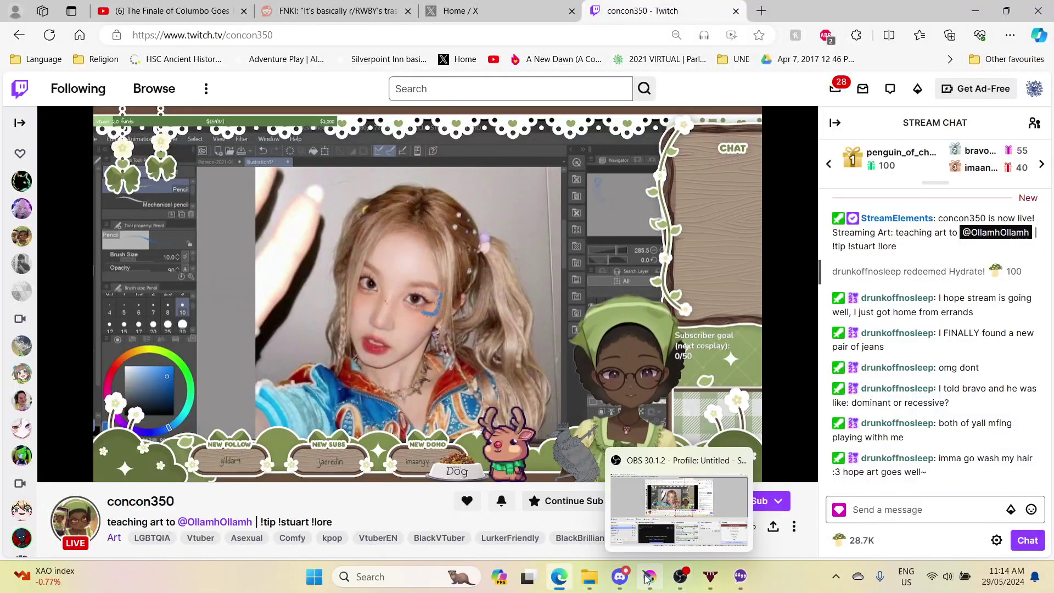
mouse_move(648, 577)
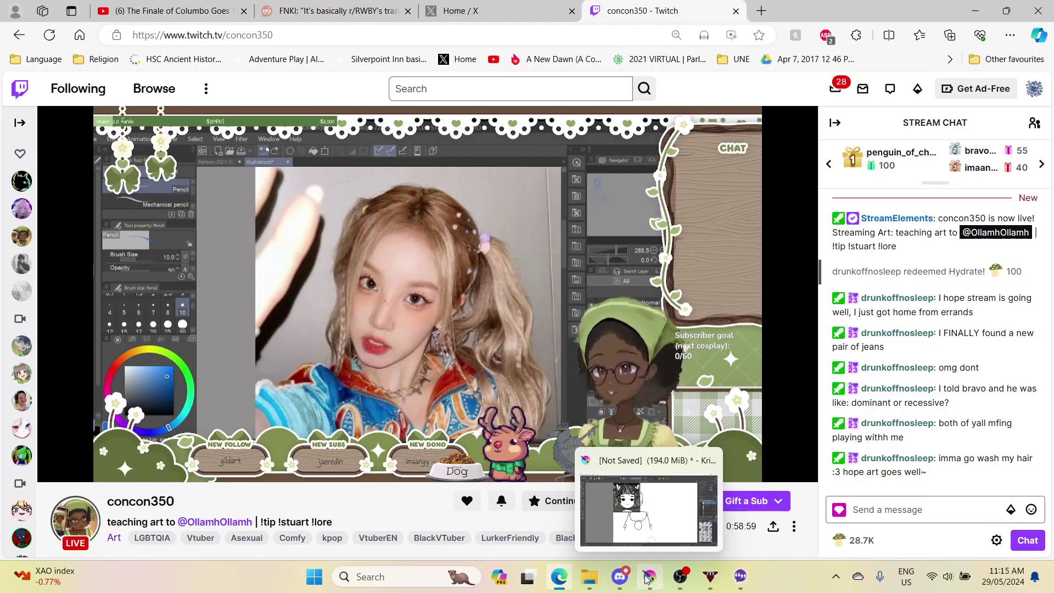
click(648, 579)
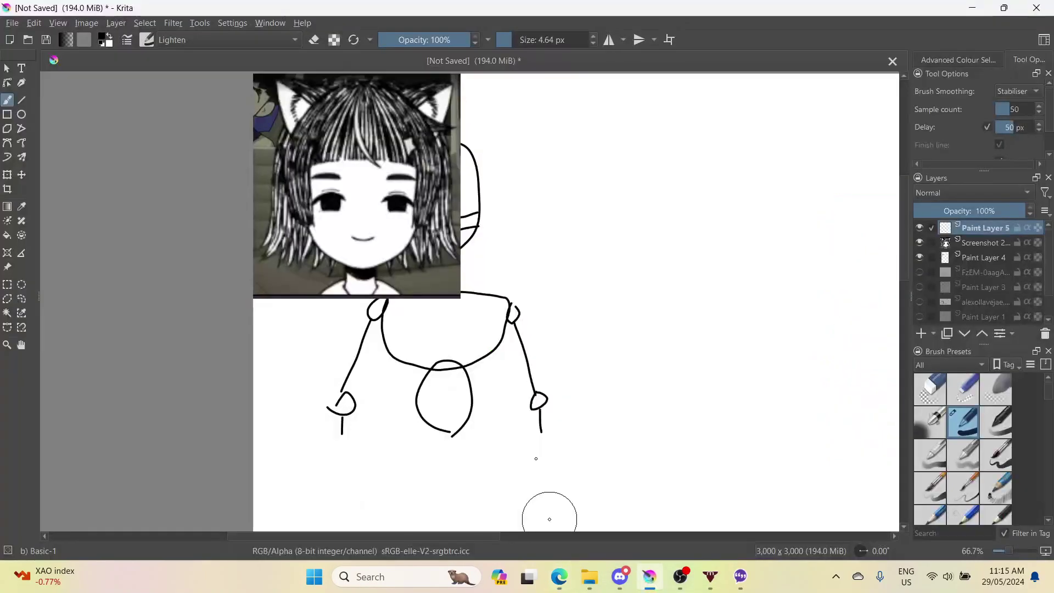
- Draw a rounded skull shape closed by a curved eye line on Paint Layer 5, with a centre line from the fringe to the eye line
drag(359, 211, 303, 193)
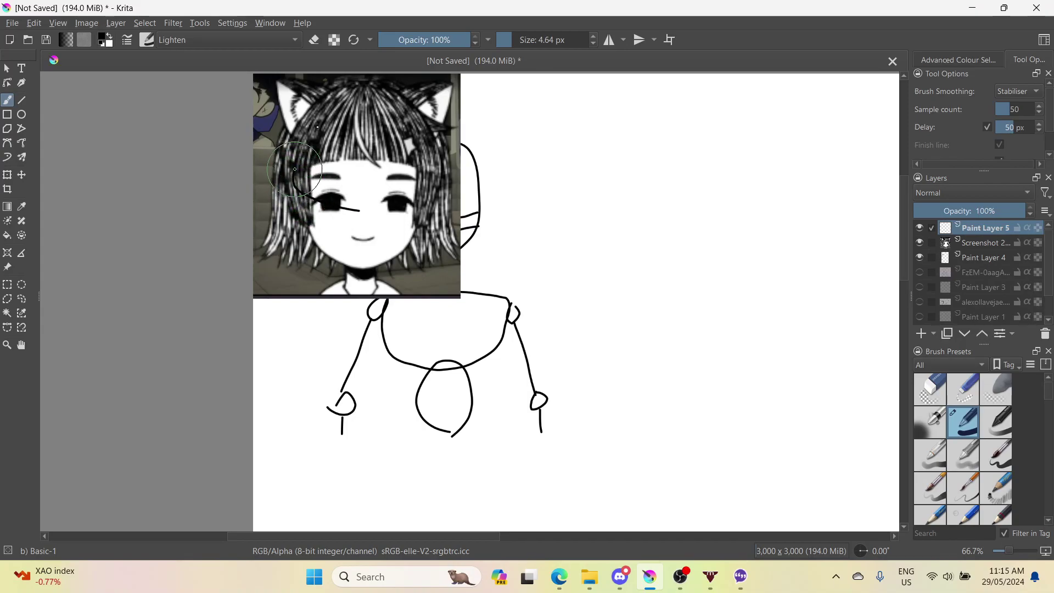
mouse_move(317, 127)
mouse_down()
mouse_move(371, 108)
mouse_move(404, 120)
mouse_move(424, 198)
mouse_up()
mouse_move(378, 224)
mouse_down()
mouse_move(391, 208)
mouse_move(358, 214)
mouse_up()
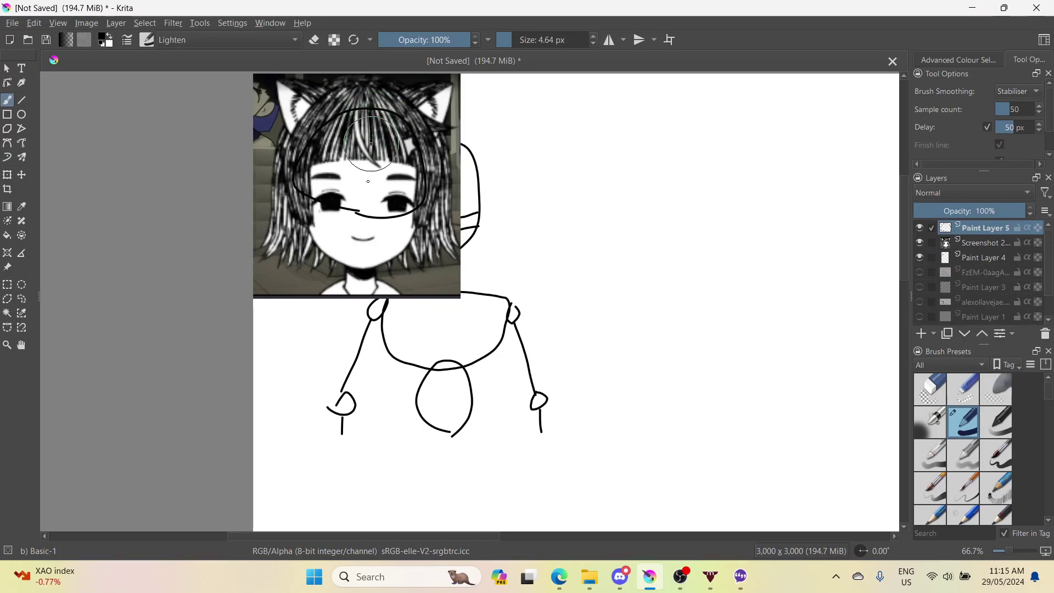
drag(368, 162, 360, 212)
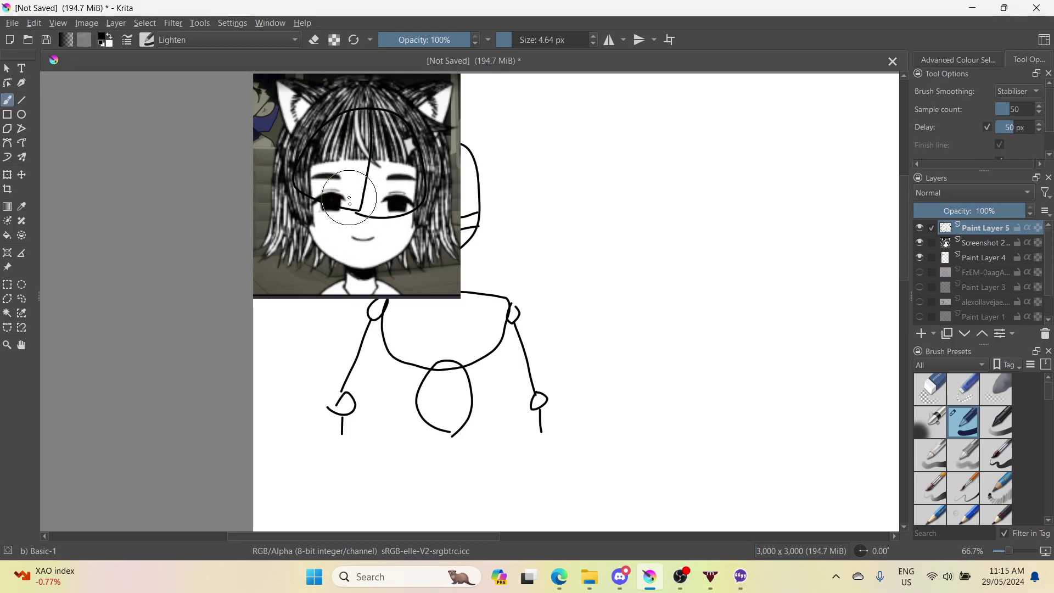
- Undo the slanted centre line and redraw it more upright from the fringe to the eye line on Paint Layer 5
key(ctrl+z)
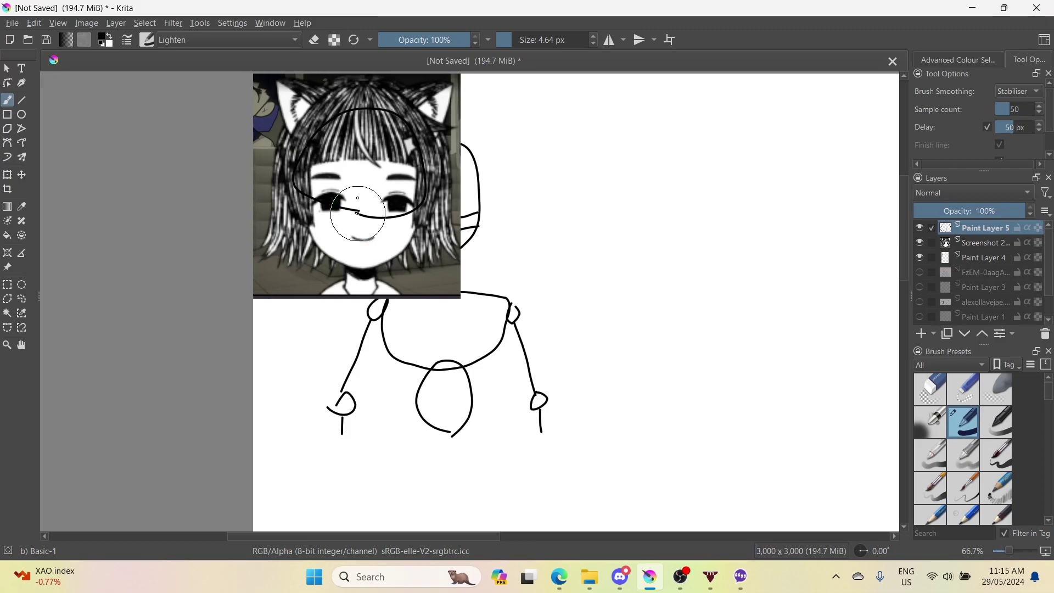
drag(357, 197, 365, 95)
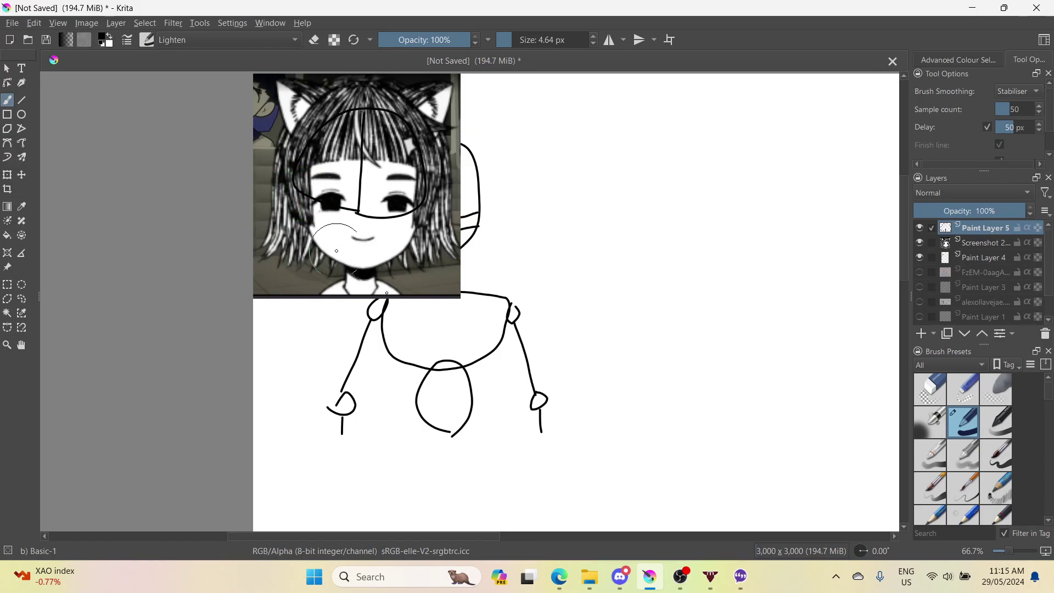
- Delete Paint Layer 5 and draw a rounded skull outline on the blank canvas to the right of the body figure
key(shift+Delete)
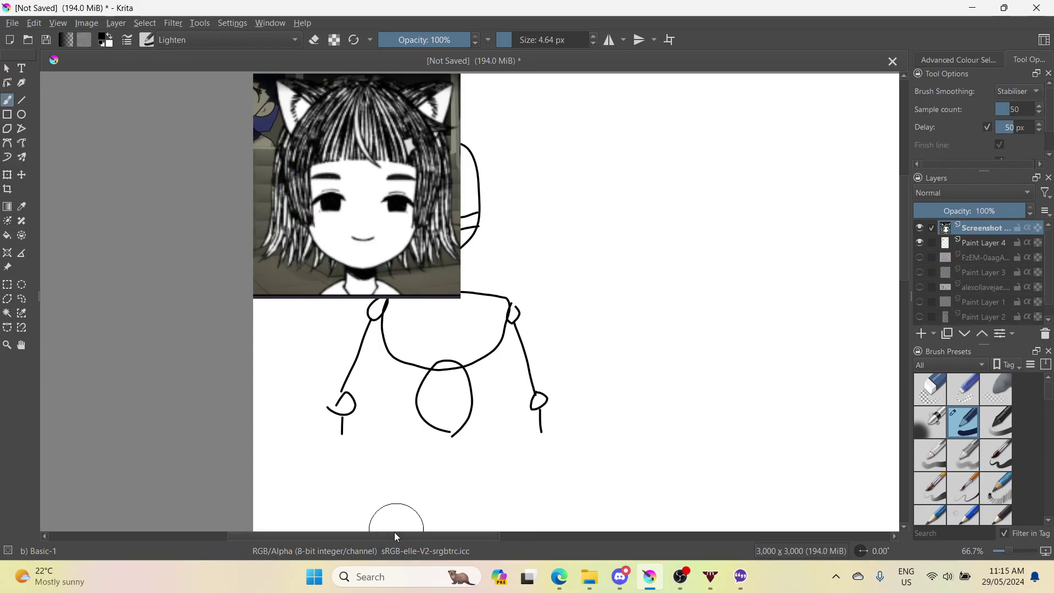
drag(396, 532, 47, 518)
drag(562, 518, 521, 518)
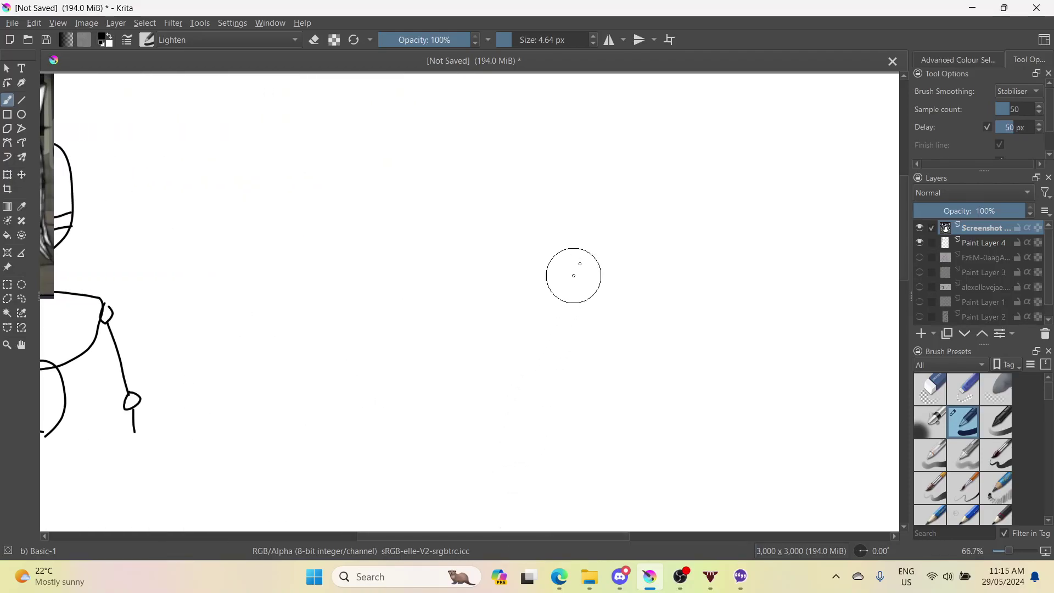
mouse_move(548, 281)
mouse_down()
mouse_move(507, 238)
mouse_move(504, 179)
mouse_move(537, 146)
mouse_move(605, 145)
mouse_move(625, 227)
mouse_move(598, 281)
mouse_move(616, 250)
mouse_move(581, 277)
mouse_move(506, 240)
mouse_up()
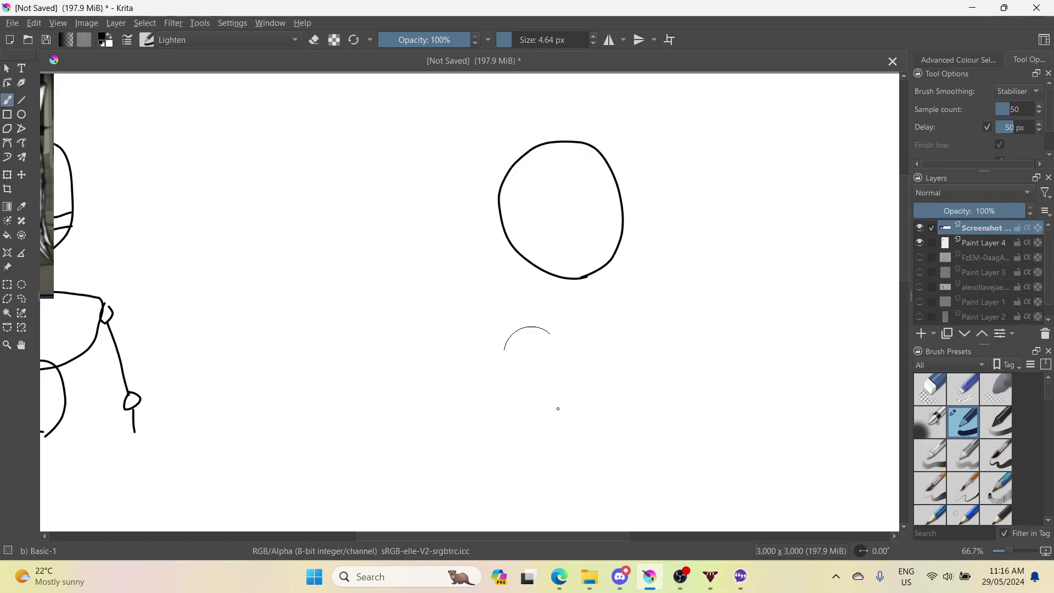
- Check the head drawing on the Twitch stream, and return to Krita
click(559, 581)
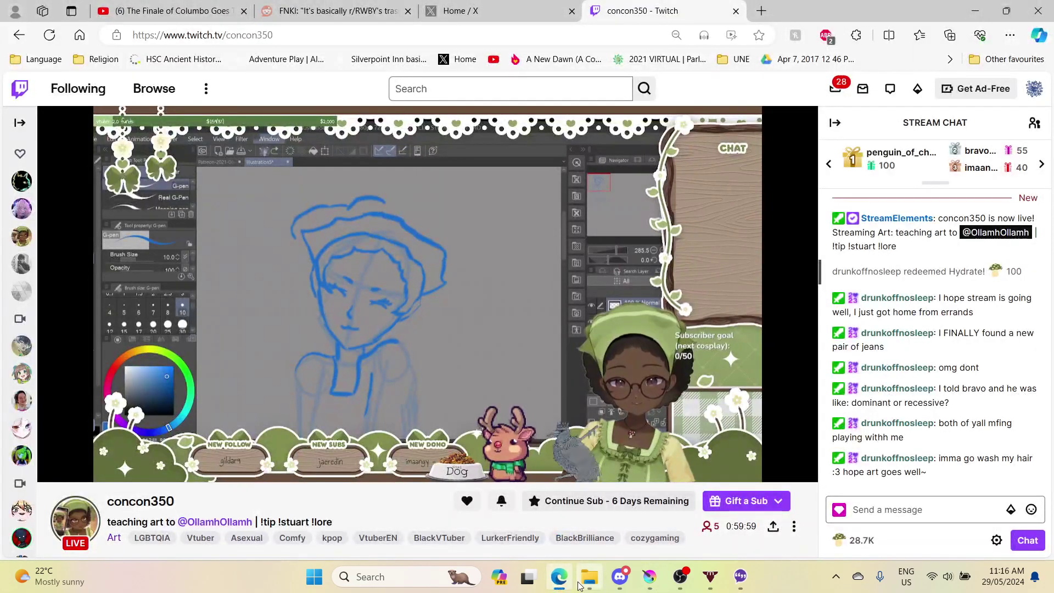
click(649, 576)
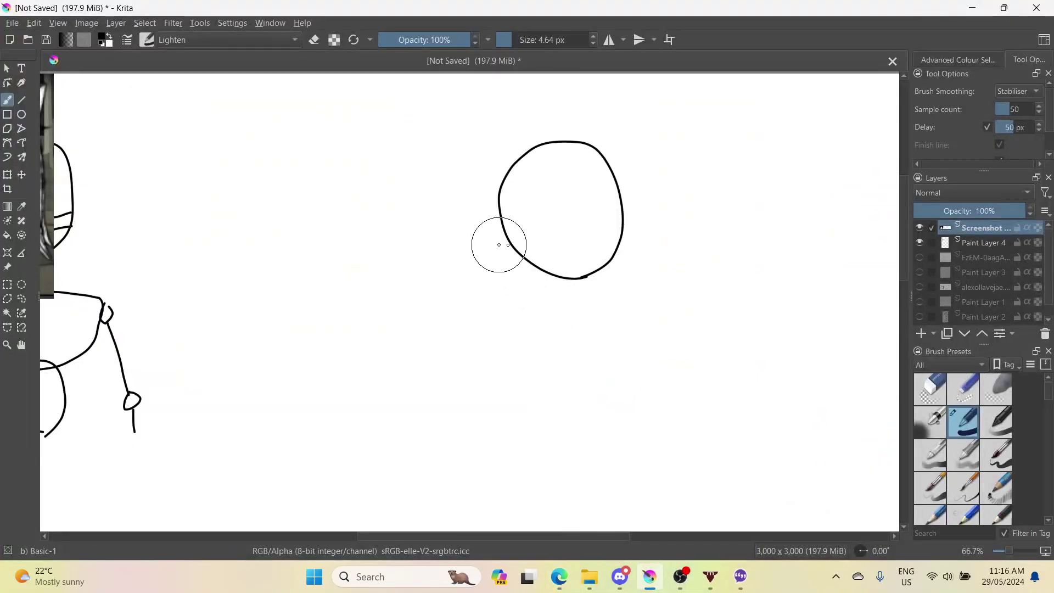
- Try drawing a curved jaw with a pointed chin below the skull outline, and undo both jaw strokes
mouse_move(516, 259)
mouse_down()
mouse_move(525, 295)
mouse_move(554, 324)
mouse_move(623, 329)
mouse_move(602, 326)
mouse_move(626, 299)
mouse_move(632, 248)
mouse_move(619, 200)
mouse_move(654, 252)
mouse_move(642, 271)
mouse_up()
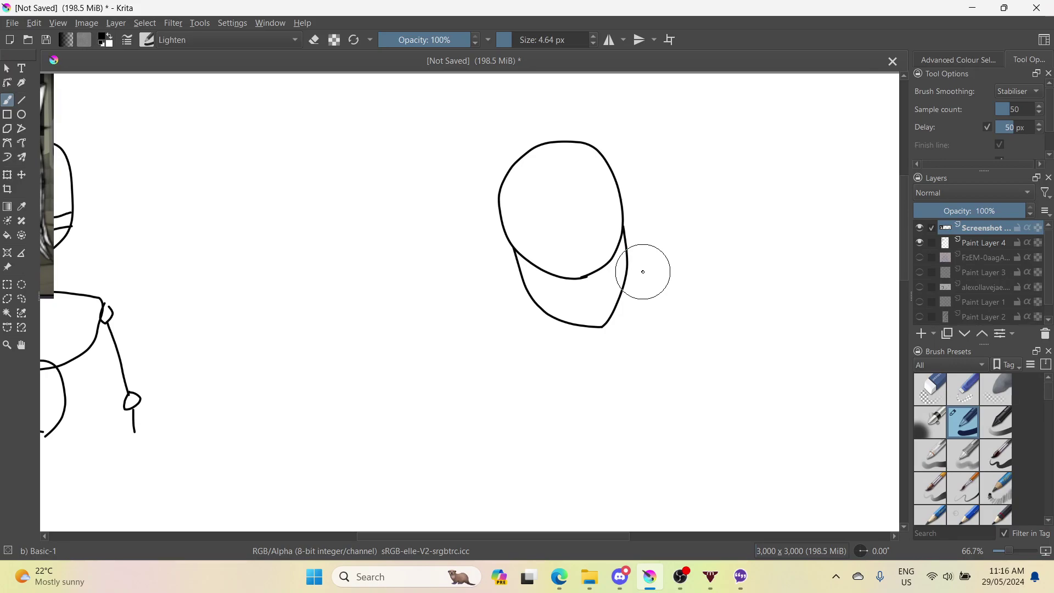
scroll(628, 287, up, 2)
scroll(532, 316, down, 2)
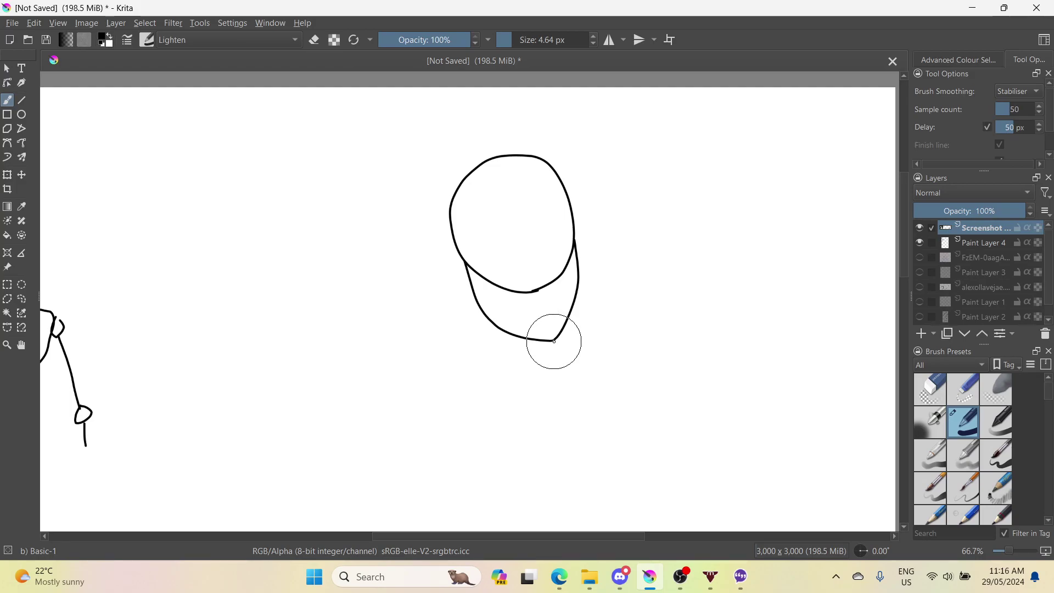
key(ctrl+z)
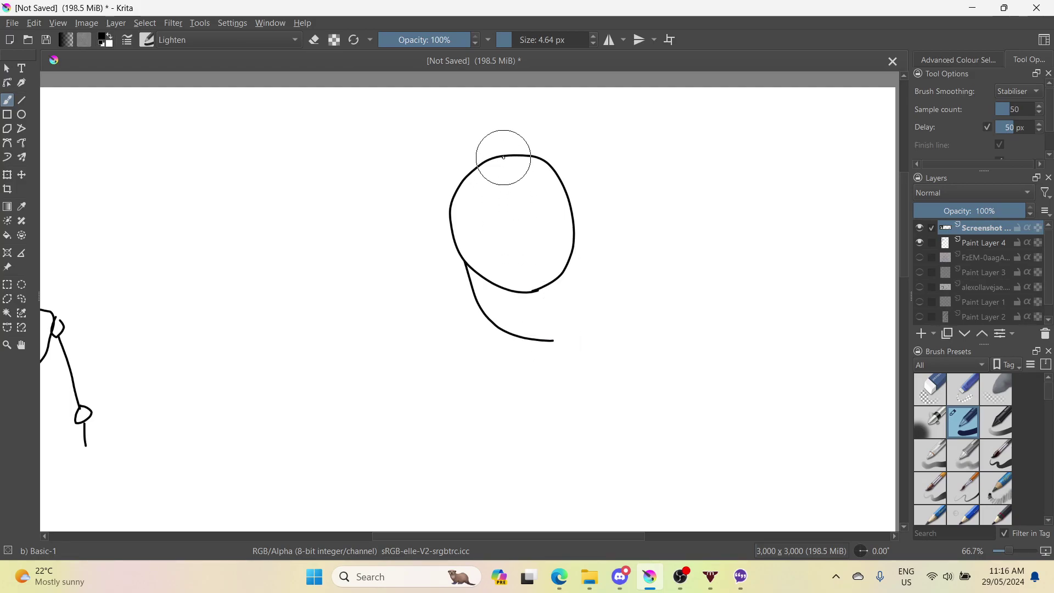
key(ctrl+z)
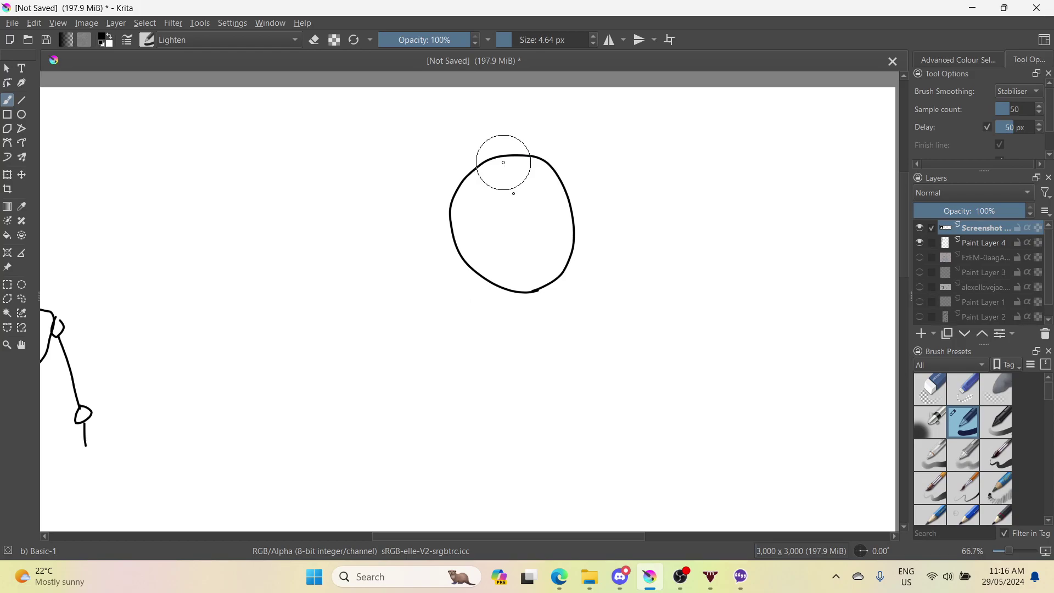
- Draw a slightly slanted centre line from the top of the skull outline down past its lower edge
drag(514, 194, 539, 317)
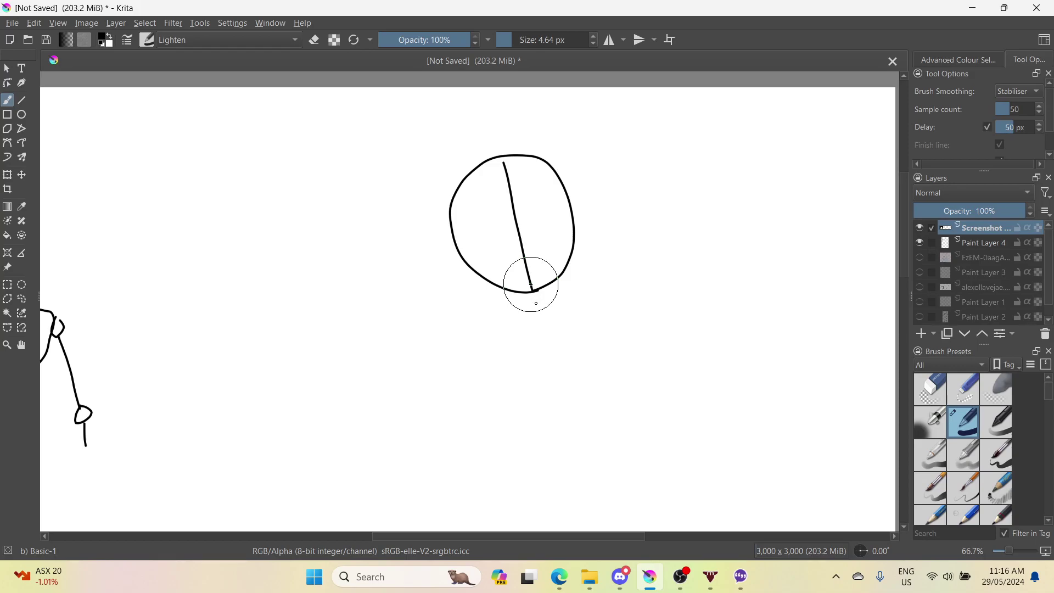
- Extend the head's centre line below the circle to the chin and draw the jaw outline around it on both sides
drag(535, 303, 546, 321)
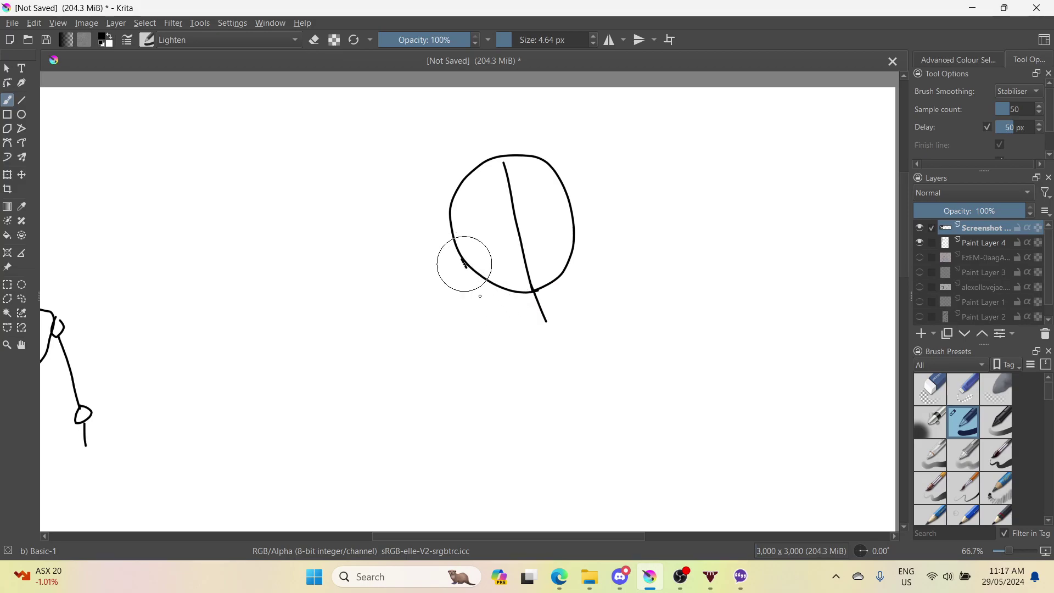
mouse_move(479, 296)
mouse_down()
mouse_move(499, 334)
mouse_move(579, 372)
mouse_up()
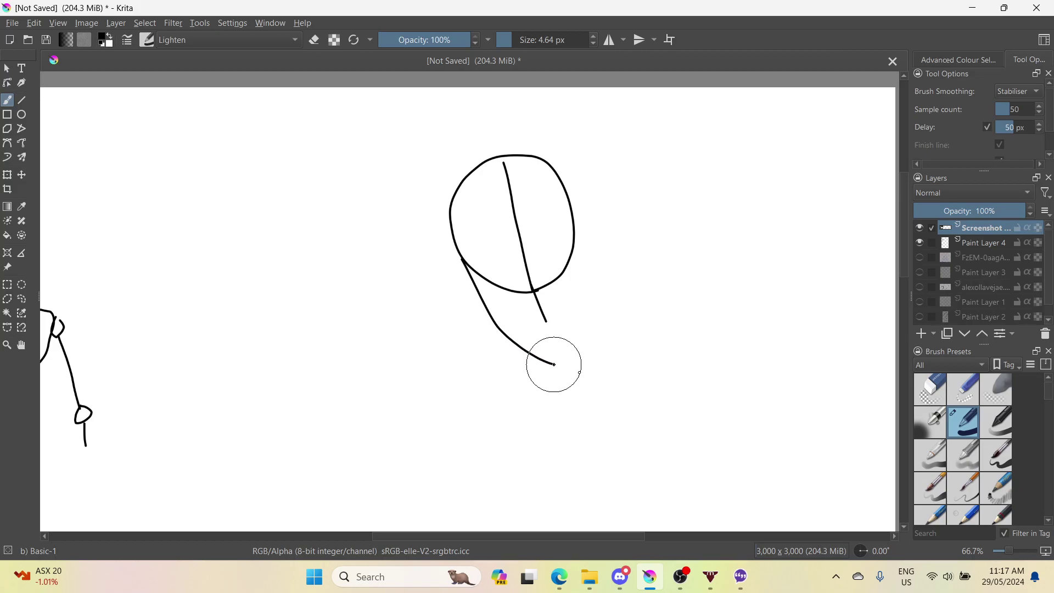
key(ctrl+z)
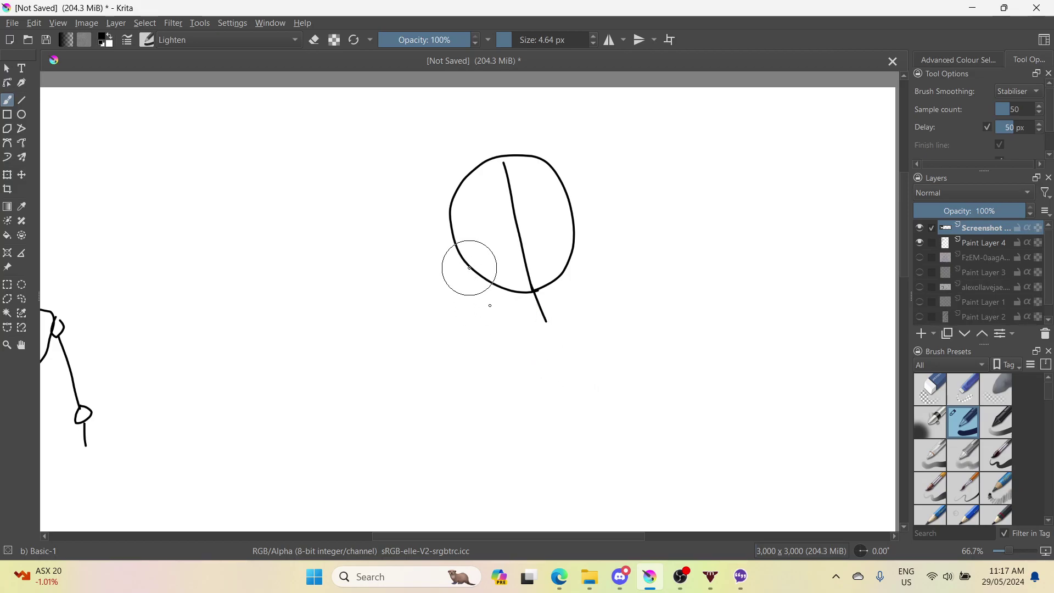
mouse_move(490, 305)
mouse_down()
mouse_move(515, 344)
mouse_move(574, 355)
mouse_up()
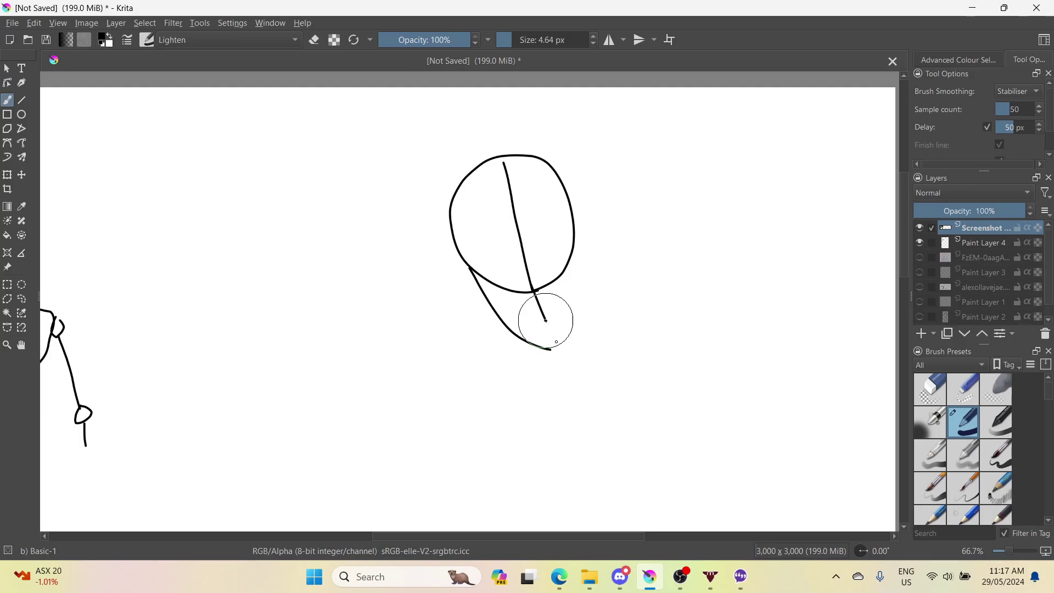
drag(557, 342, 562, 355)
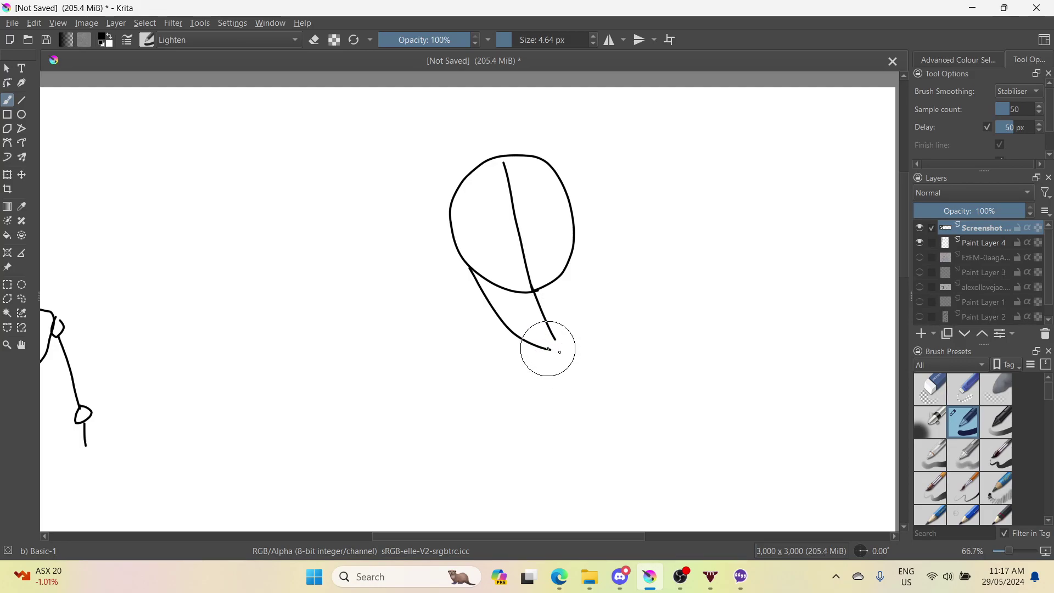
mouse_move(567, 353)
mouse_down()
mouse_move(560, 350)
mouse_move(587, 310)
mouse_move(571, 211)
mouse_up()
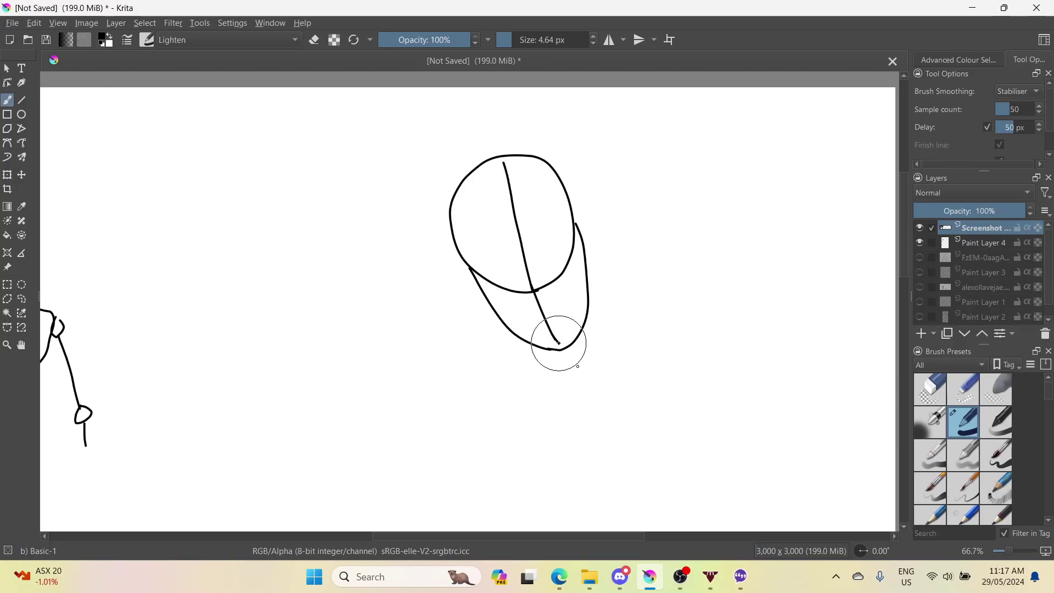
drag(577, 367, 565, 352)
- Try curved guide lines across the lower jaw, below the head circle
mouse_move(505, 324)
mouse_down()
mouse_move(573, 306)
mouse_move(594, 276)
mouse_move(569, 303)
mouse_move(588, 283)
mouse_up()
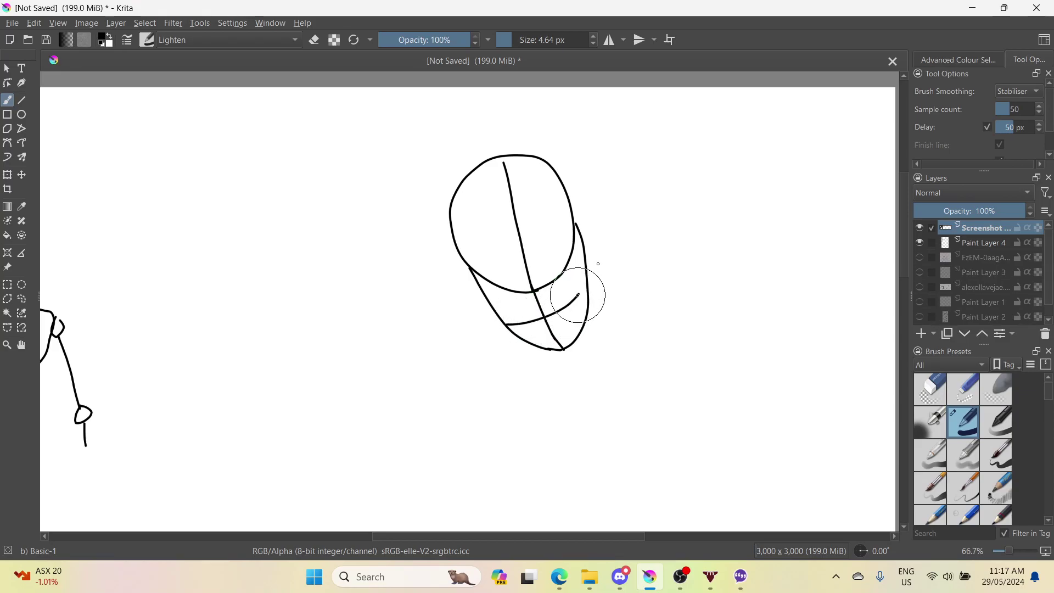
mouse_move(536, 318)
mouse_down()
mouse_move(539, 349)
mouse_move(579, 325)
mouse_move(589, 285)
mouse_up()
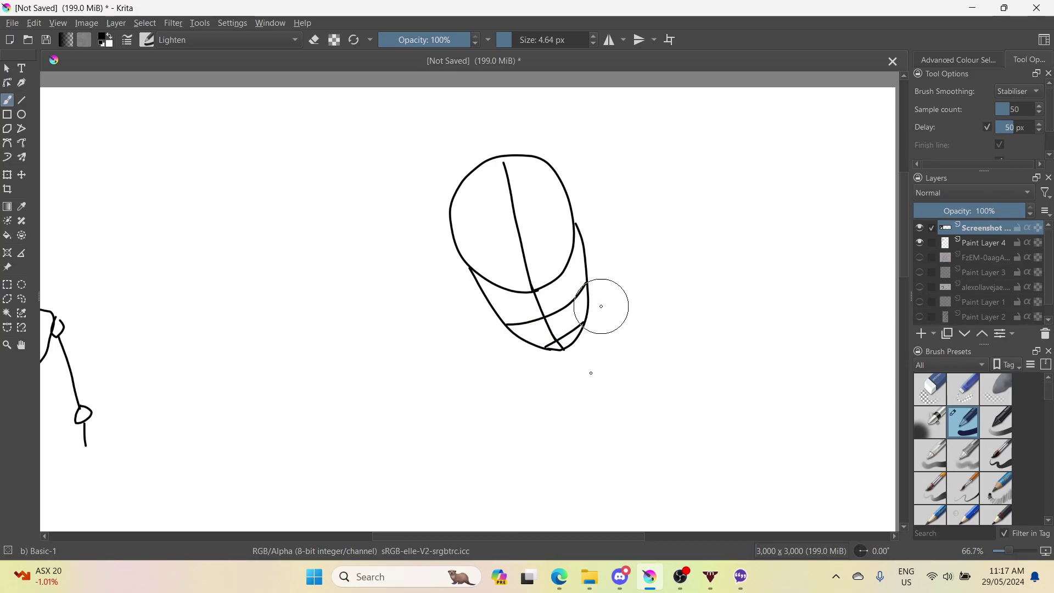
- Check the reference head in the Twitch stream and the OBS window, and return to the Krita drawing
click(557, 582)
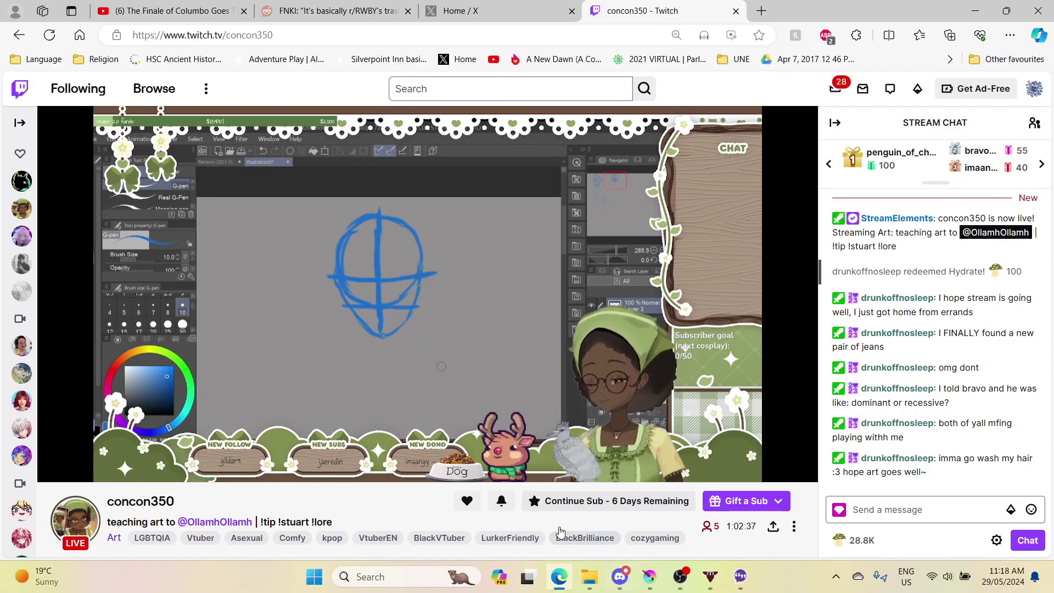
click(675, 576)
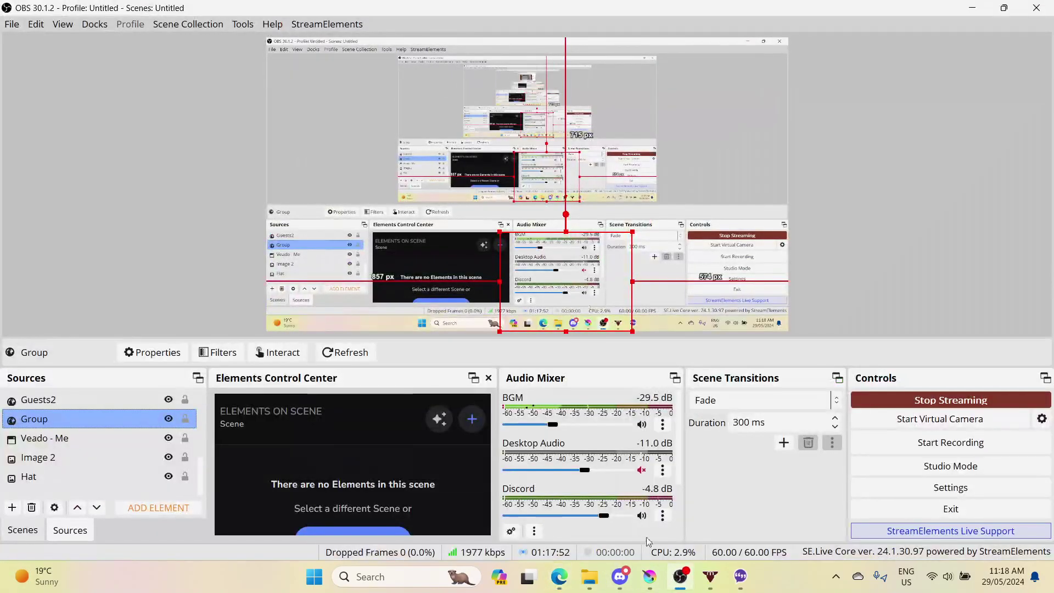
click(650, 577)
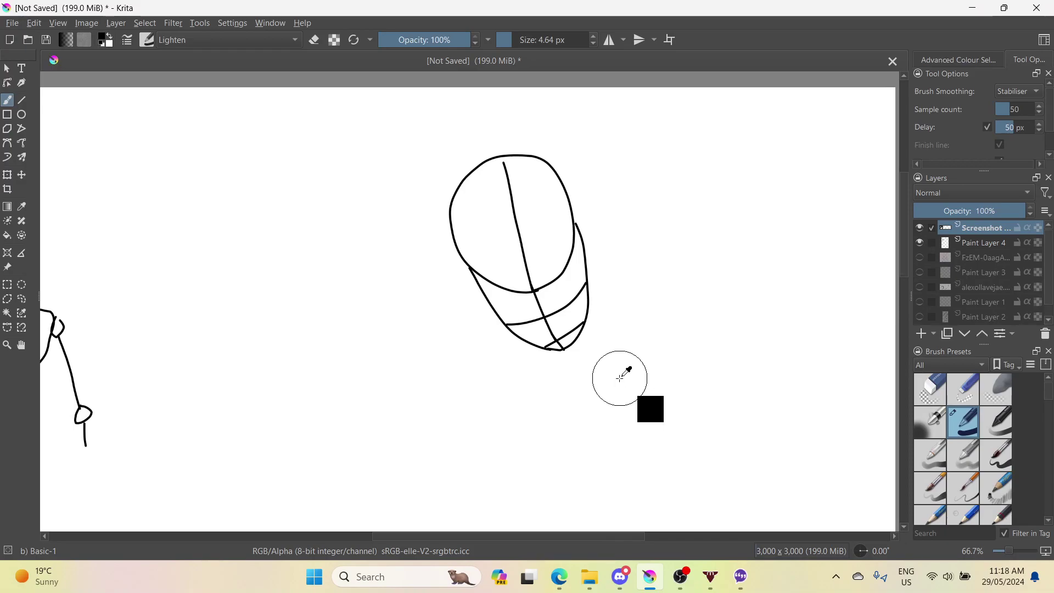
- Undo the lower jaw guide lines and try a curved guide line near the base of the head circle
key(ctrl+z)
key(ctrl+z)
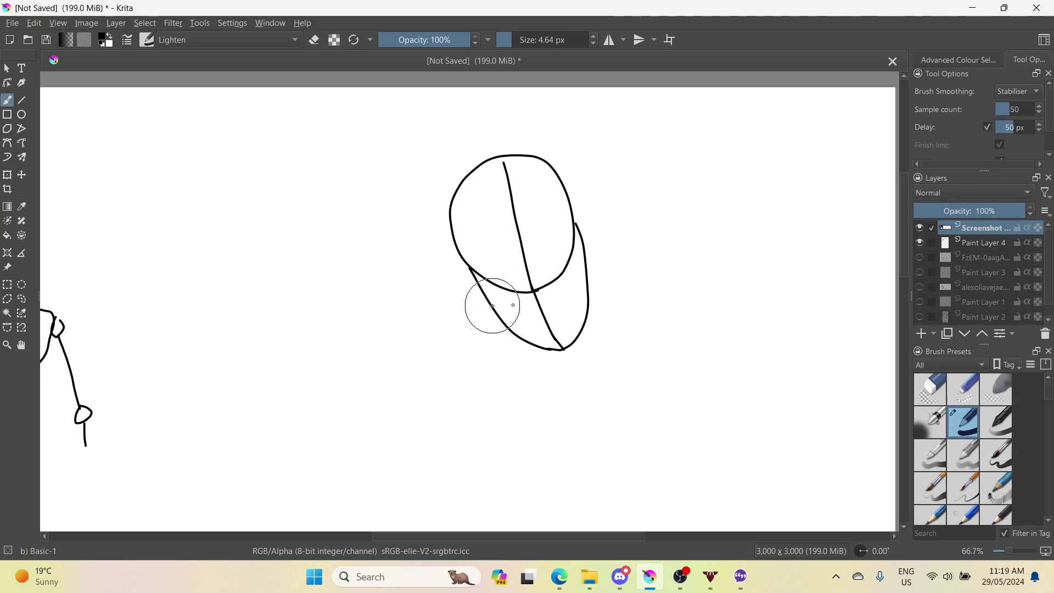
mouse_move(492, 308)
mouse_down()
mouse_move(555, 282)
mouse_move(607, 238)
mouse_move(593, 250)
mouse_up()
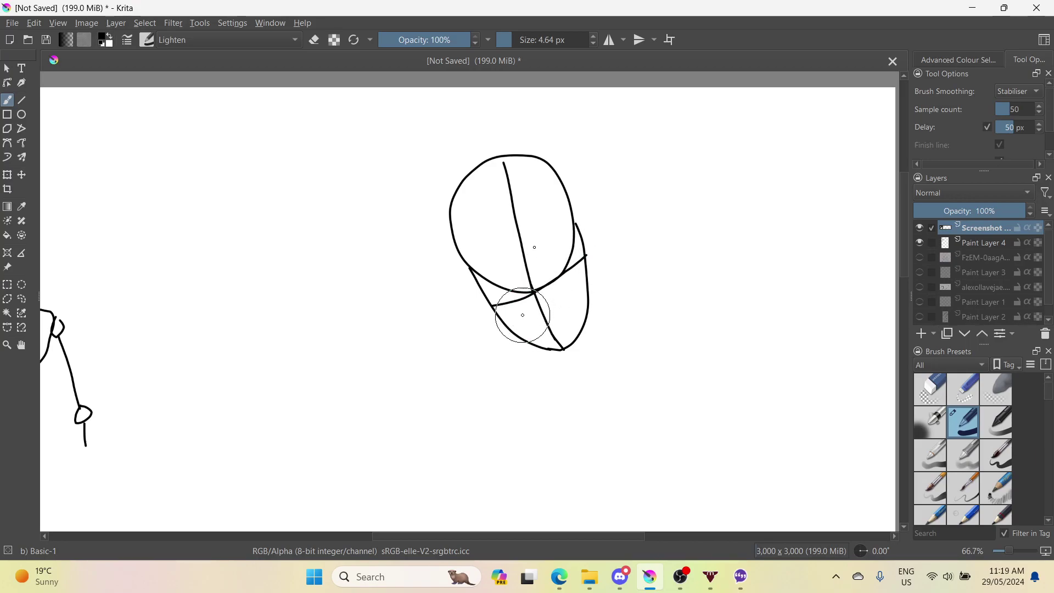
key(ctrl+z)
key(ctrl+z)
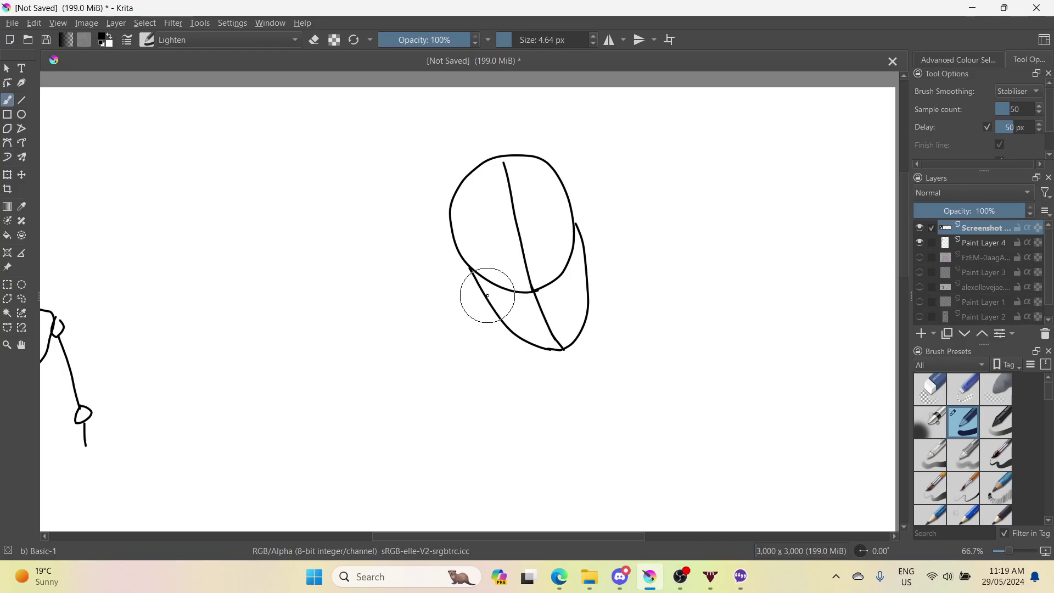
- Draw three roughly parallel slanted guide lines across the lower face, from the base of the circle to the chin
drag(487, 295, 606, 240)
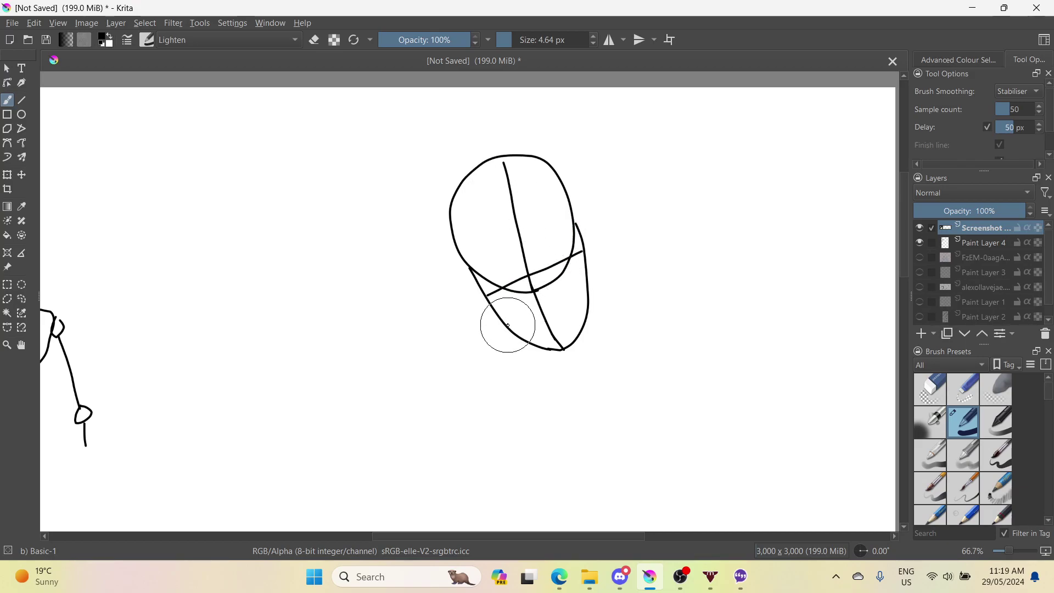
drag(509, 325, 606, 269)
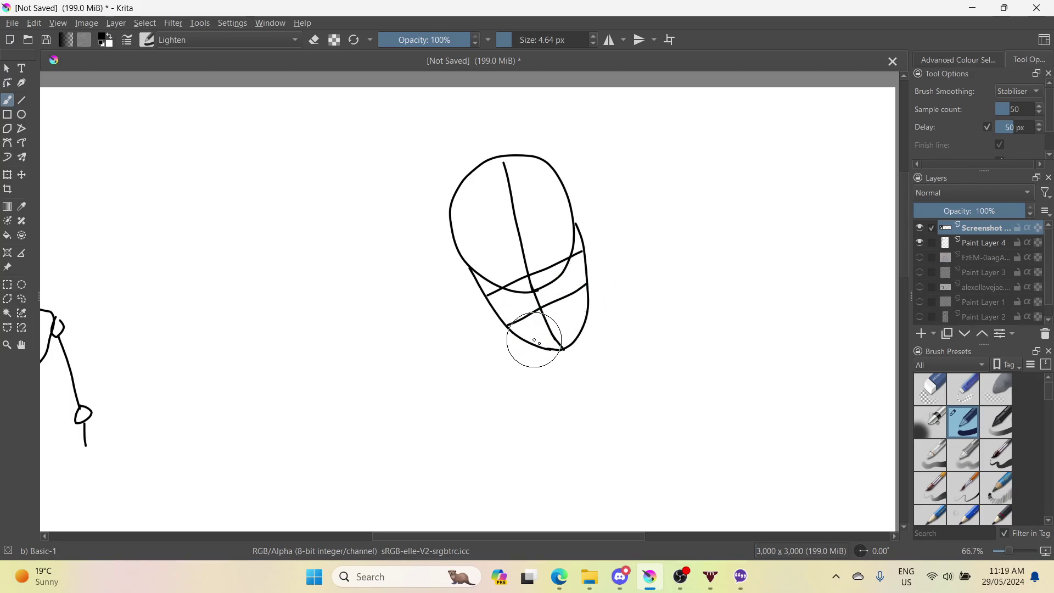
drag(542, 347, 590, 306)
- Hide Paint Layer 4, keeping the screenshot layer active
scroll(834, 336, down, 6)
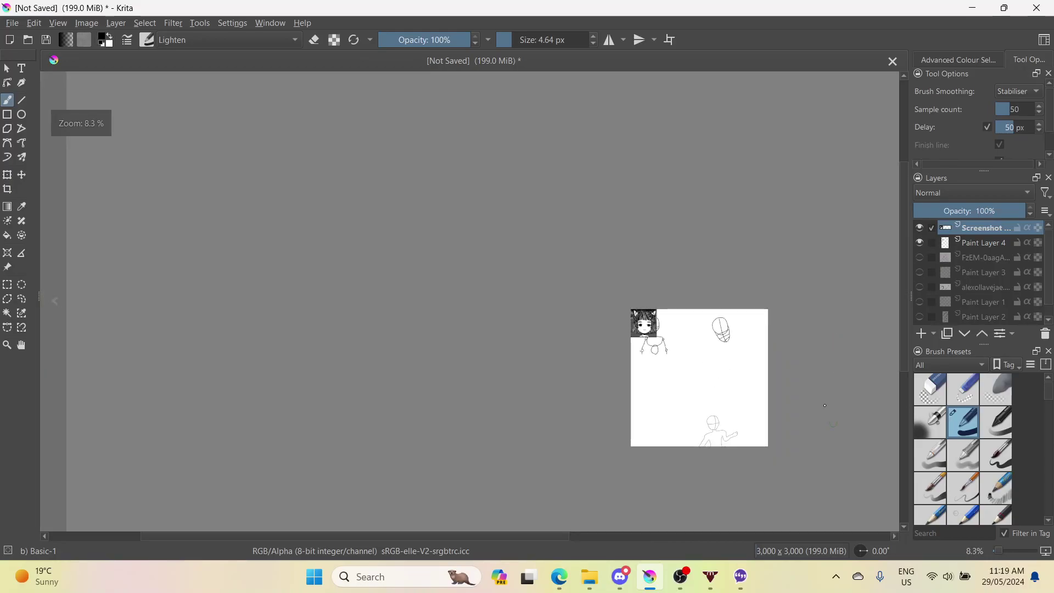
scroll(779, 387, up, 3)
scroll(615, 283, up, 3)
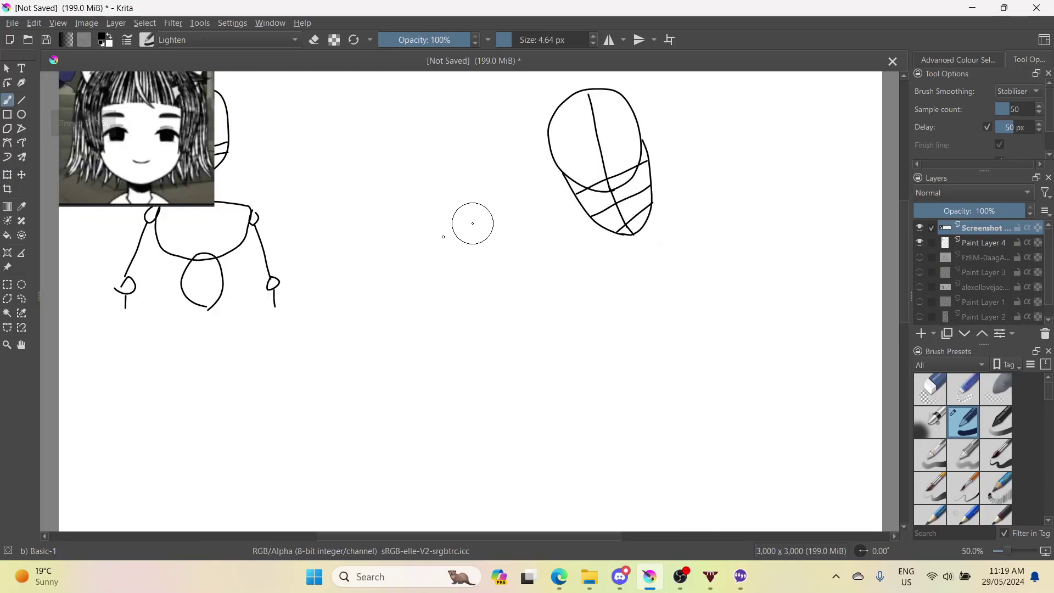
scroll(456, 255, down, 2)
scroll(456, 357, up, 2)
scroll(459, 325, down, 4)
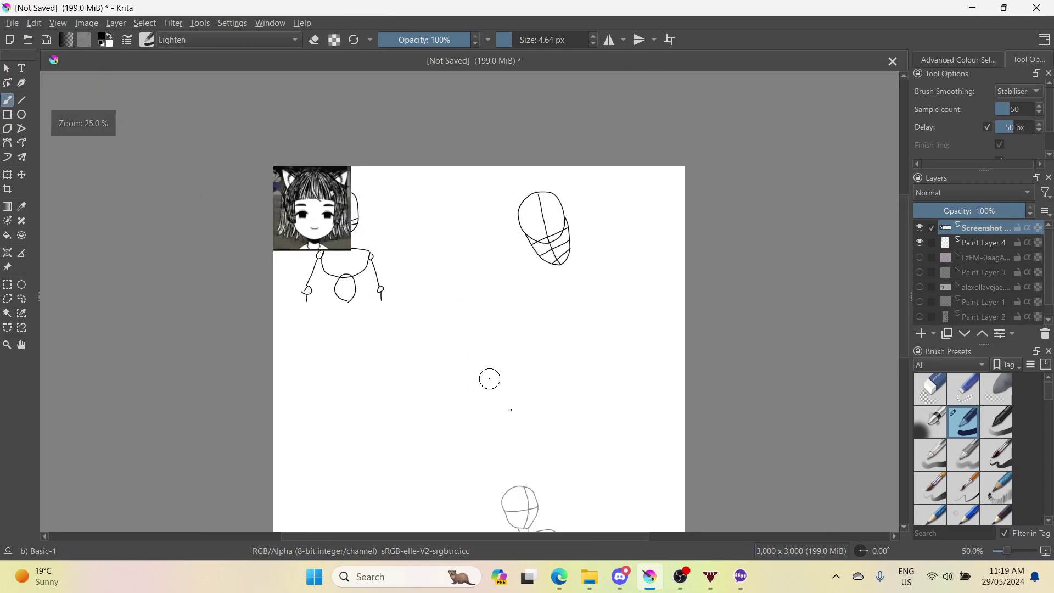
scroll(942, 280, down, 1)
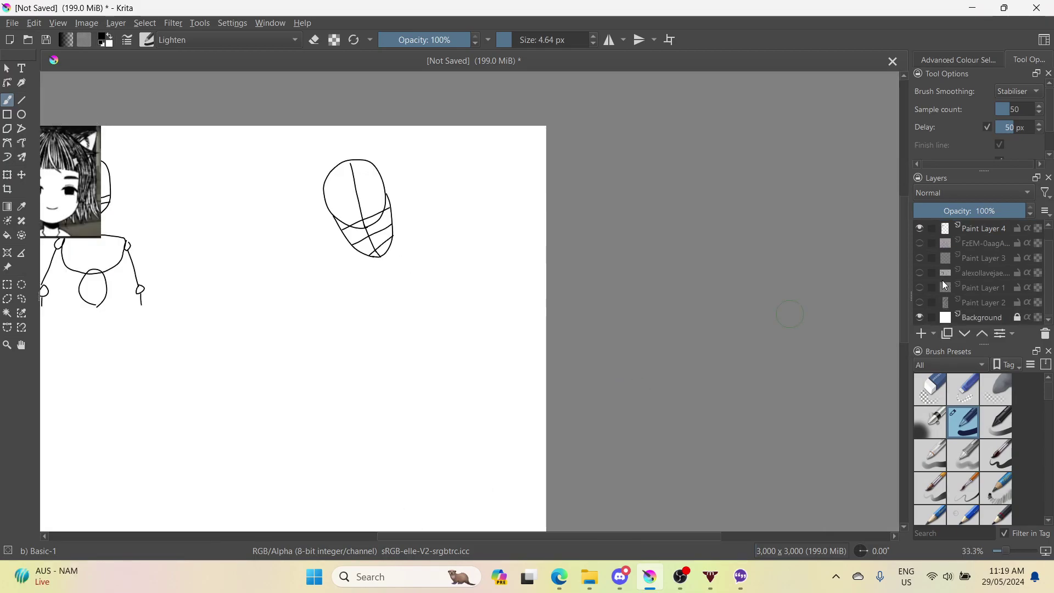
scroll(922, 307, up, 1)
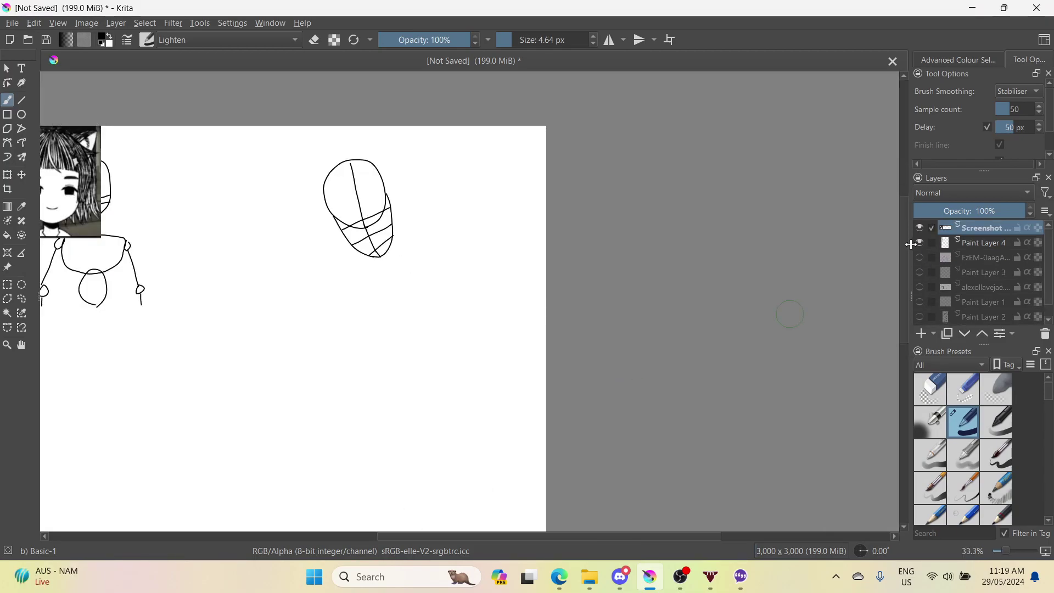
scroll(219, 377, down, 2)
scroll(228, 410, up, 2)
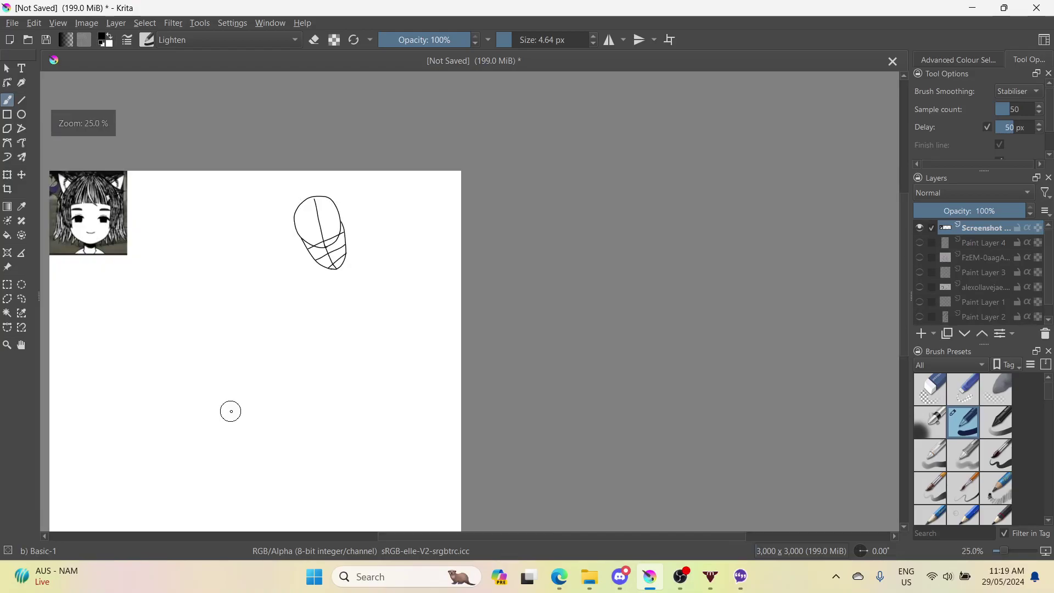
- Draw a second, larger head circle below the first head, with a slightly tilted centre line extending past its base
scroll(139, 433, down, 3)
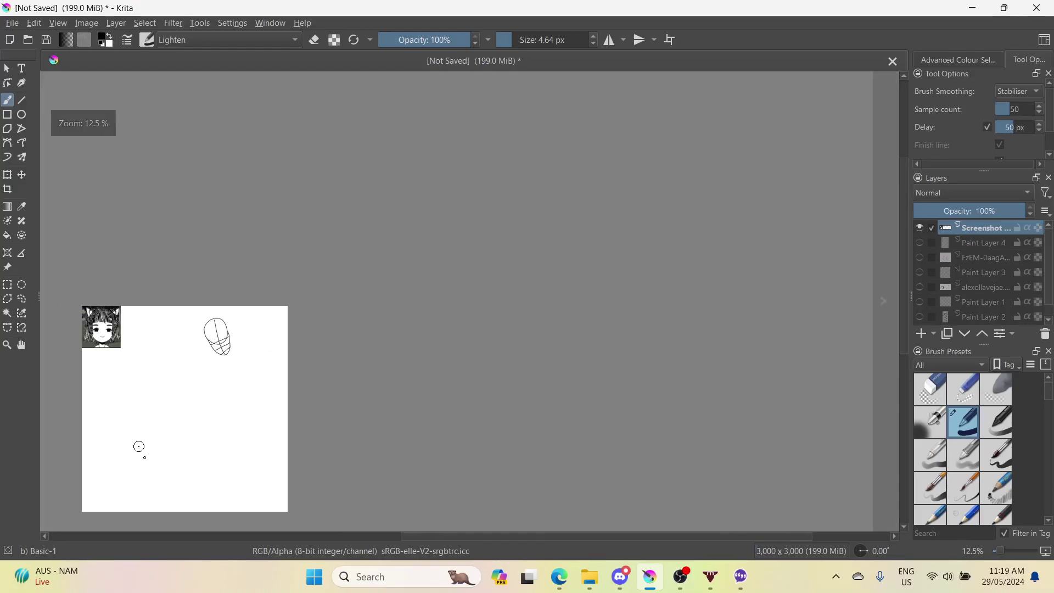
scroll(142, 447, up, 4)
scroll(221, 381, down, 2)
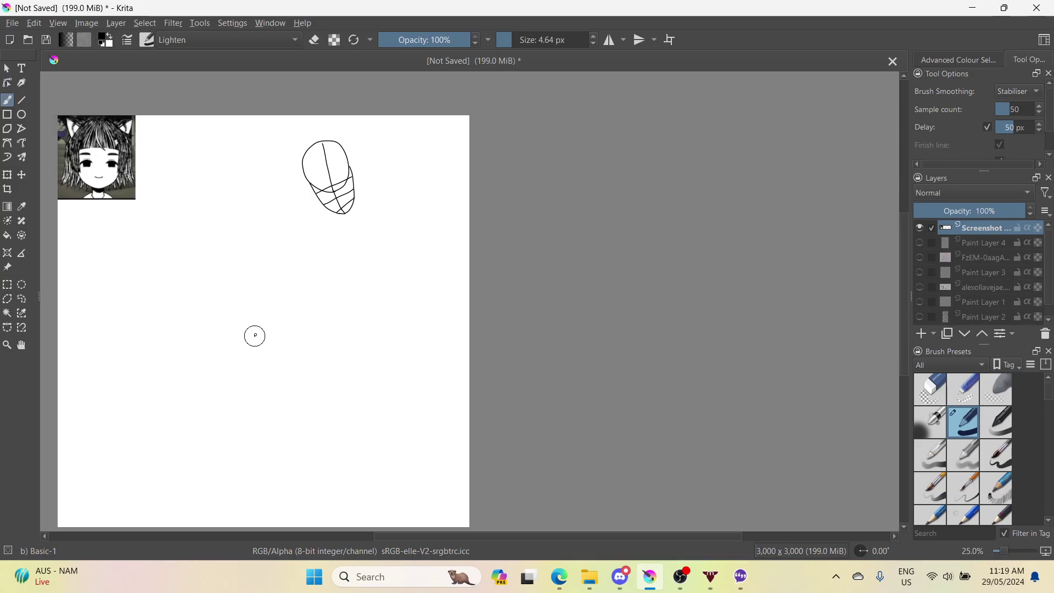
scroll(258, 331, up, 1)
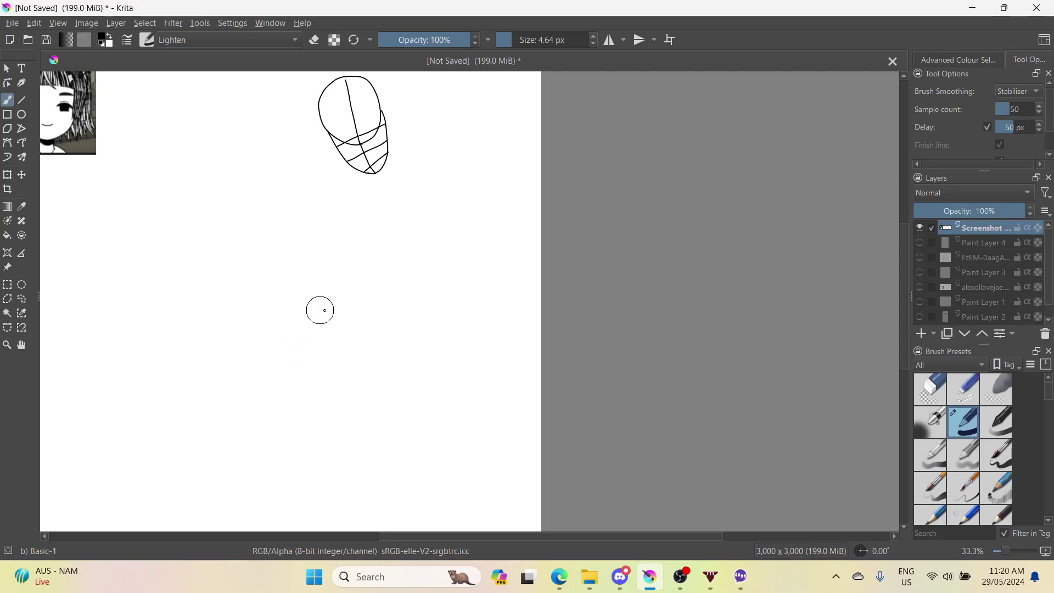
mouse_move(325, 310)
mouse_down()
mouse_move(297, 298)
mouse_move(346, 312)
mouse_move(343, 301)
mouse_move(289, 303)
mouse_move(262, 348)
mouse_move(272, 381)
mouse_move(327, 409)
mouse_move(364, 395)
mouse_move(381, 358)
mouse_move(365, 294)
mouse_move(338, 286)
mouse_move(315, 296)
mouse_move(336, 294)
mouse_up()
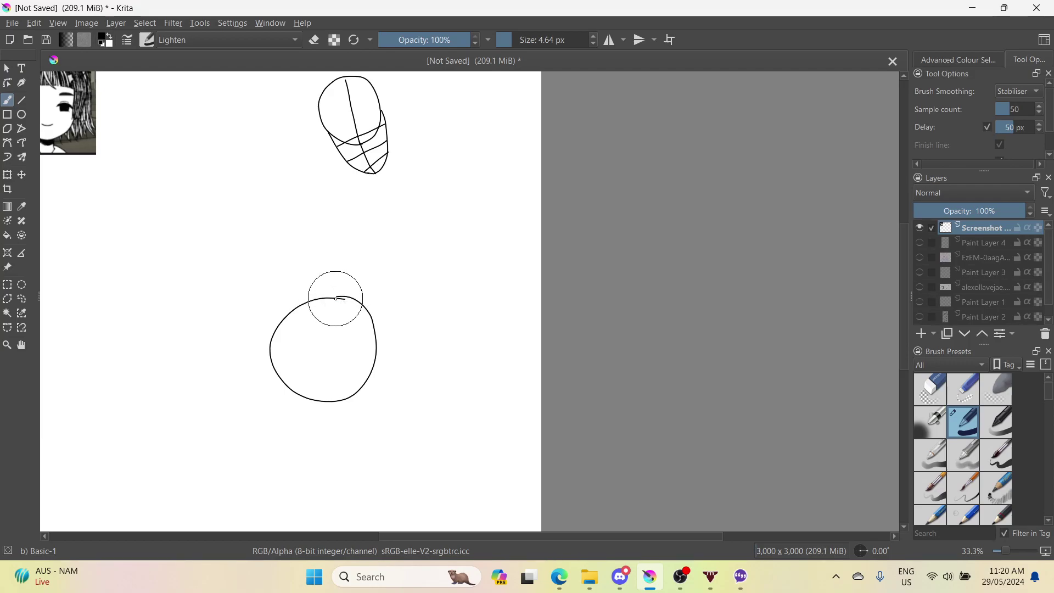
drag(329, 333, 317, 466)
- Check the Twitch art stream and return to the Krita drawing
click(558, 577)
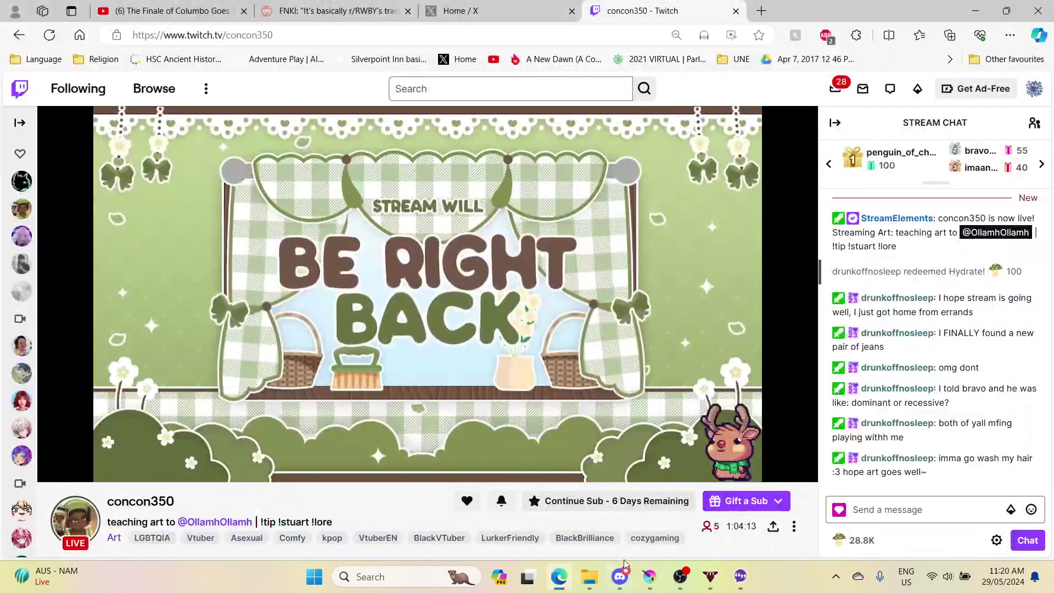
click(649, 577)
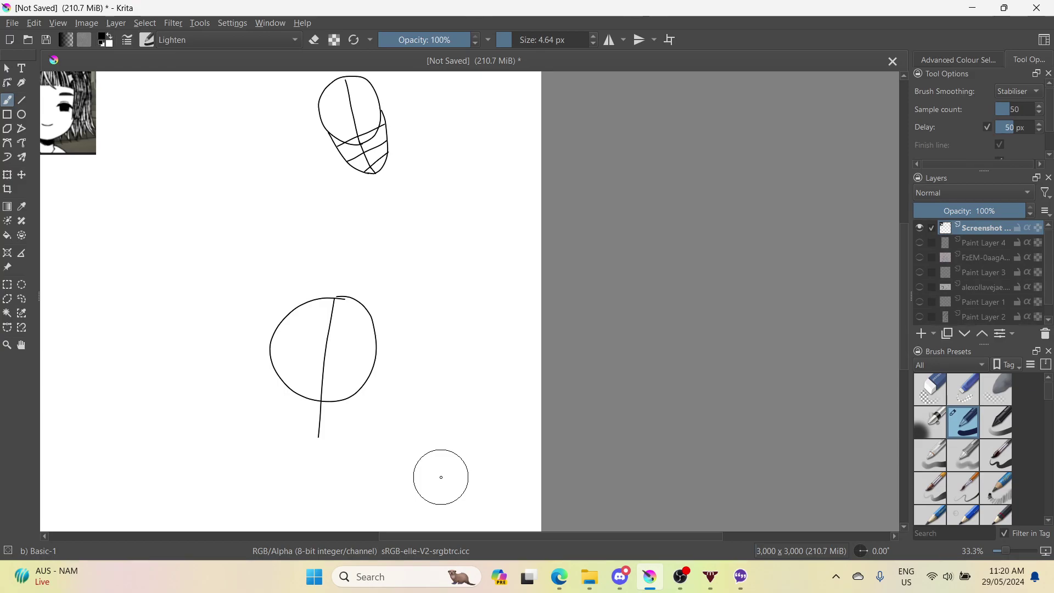
- Draw the second head's jaw outline on both sides, joining the circle's sides to the end of the centre line
ctrl+scroll(307, 435, up, 3)
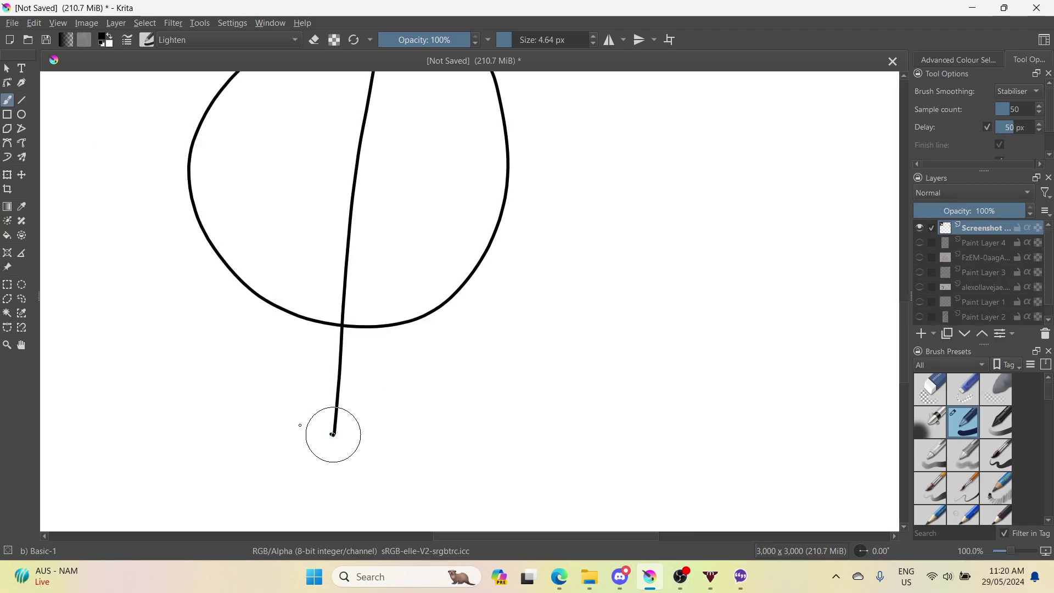
mouse_move(333, 434)
mouse_down()
mouse_move(280, 417)
mouse_move(228, 343)
mouse_up()
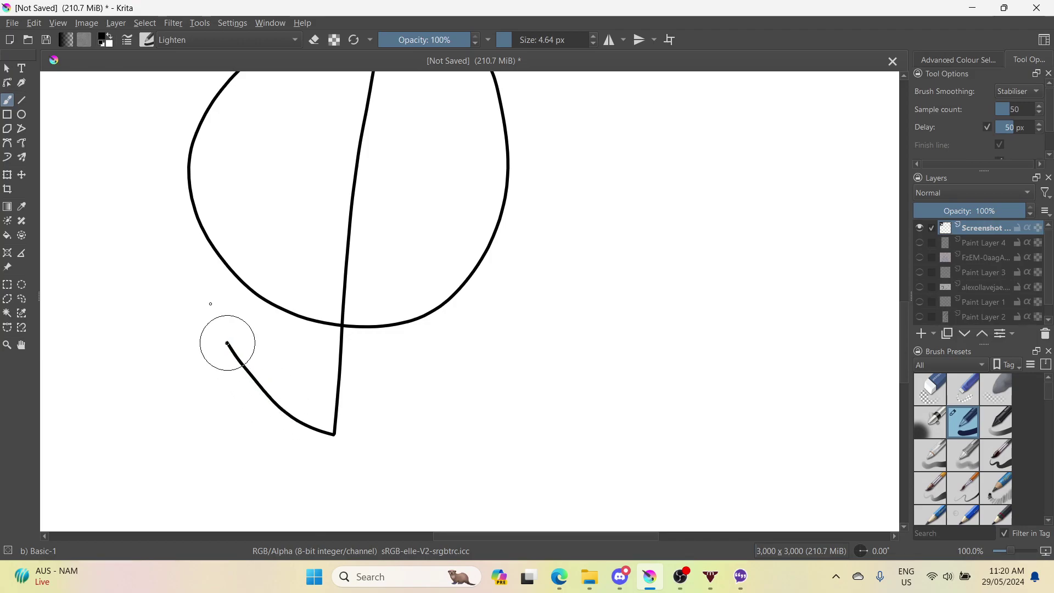
mouse_move(210, 304)
mouse_down()
mouse_move(181, 212)
mouse_move(183, 181)
mouse_move(186, 219)
mouse_move(187, 177)
mouse_up()
drag(250, 289, 270, 280)
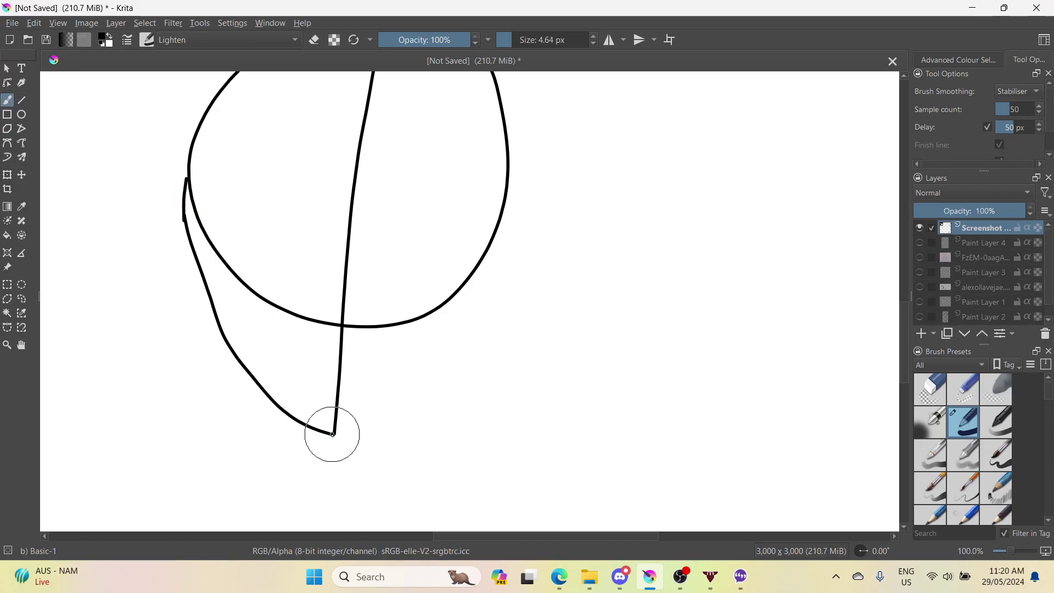
mouse_move(363, 433)
mouse_down()
mouse_move(417, 413)
mouse_move(470, 350)
mouse_move(496, 273)
mouse_move(492, 209)
mouse_up()
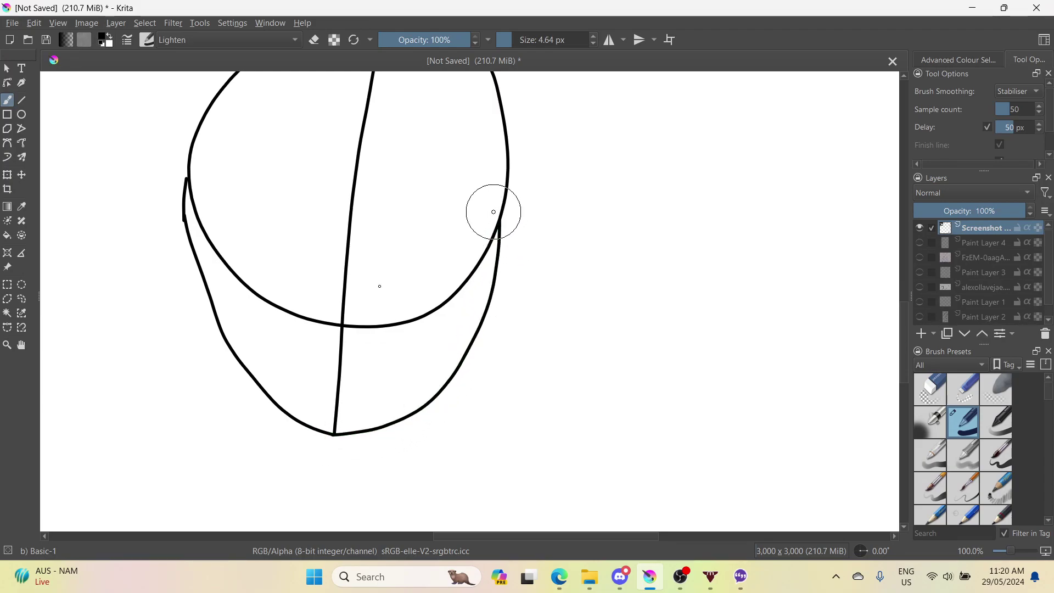
- Draw three curved horizontal guide lines across the second head, at the jaw joint, the circle's base and just above the chin
scroll(310, 331, down, 3)
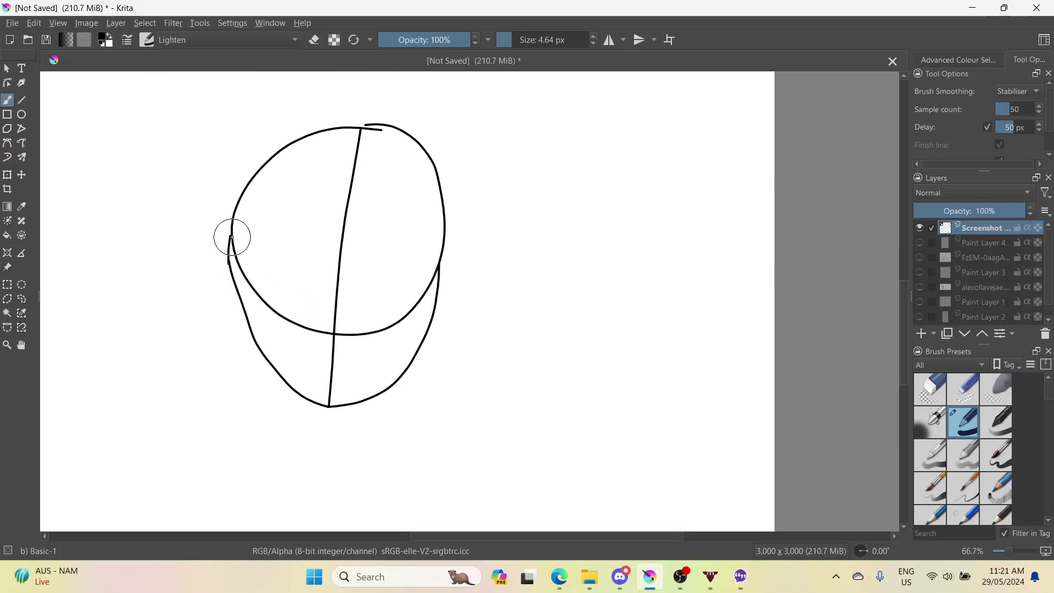
mouse_move(231, 237)
mouse_down()
mouse_move(299, 269)
mouse_move(465, 268)
mouse_move(440, 270)
mouse_up()
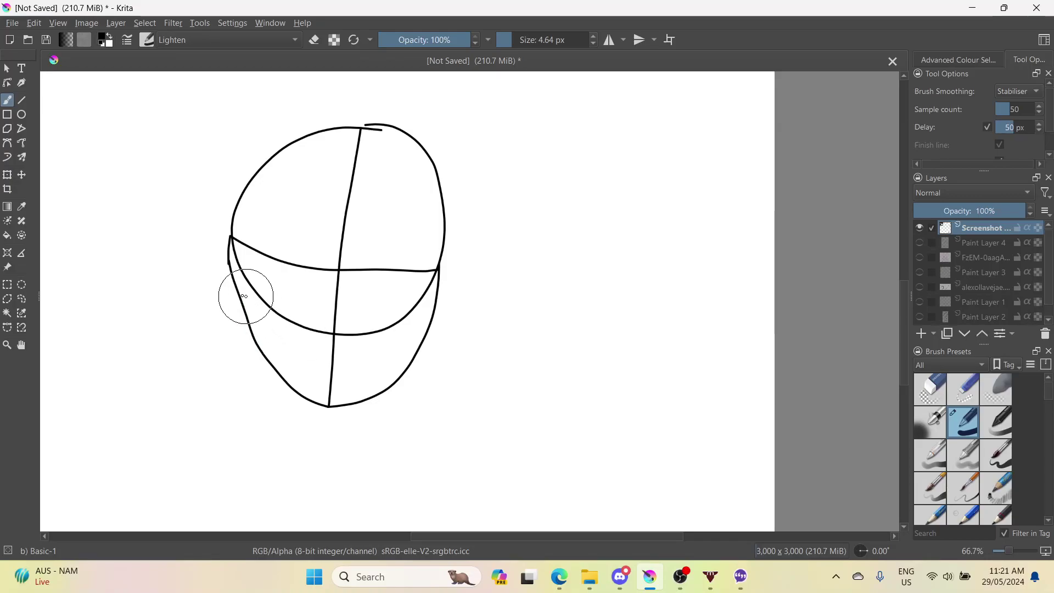
drag(241, 299, 303, 323)
key(ctrl+z)
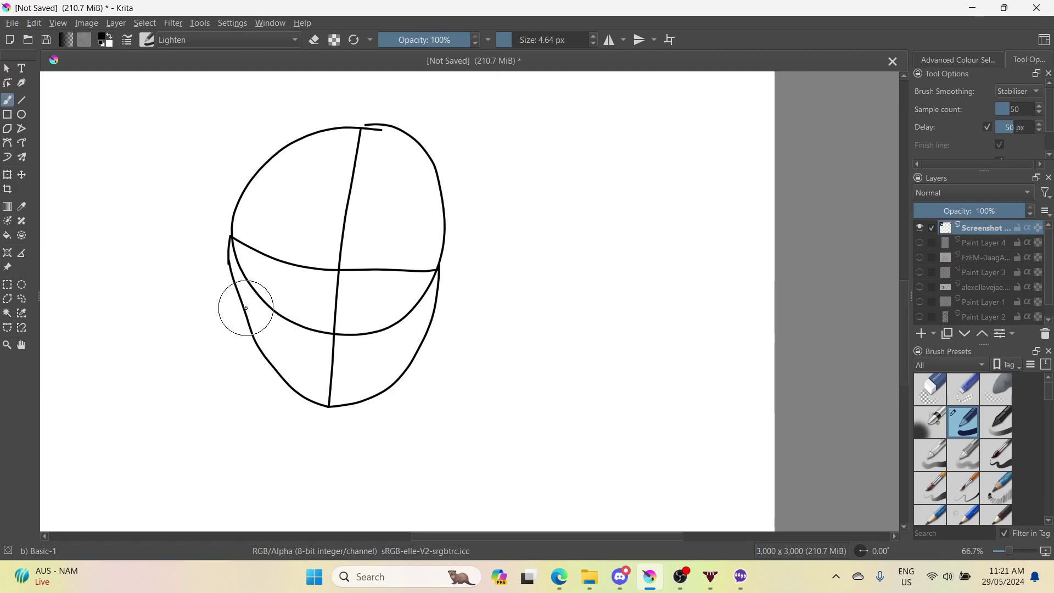
mouse_move(243, 308)
mouse_down()
mouse_move(322, 335)
mouse_move(454, 316)
mouse_up()
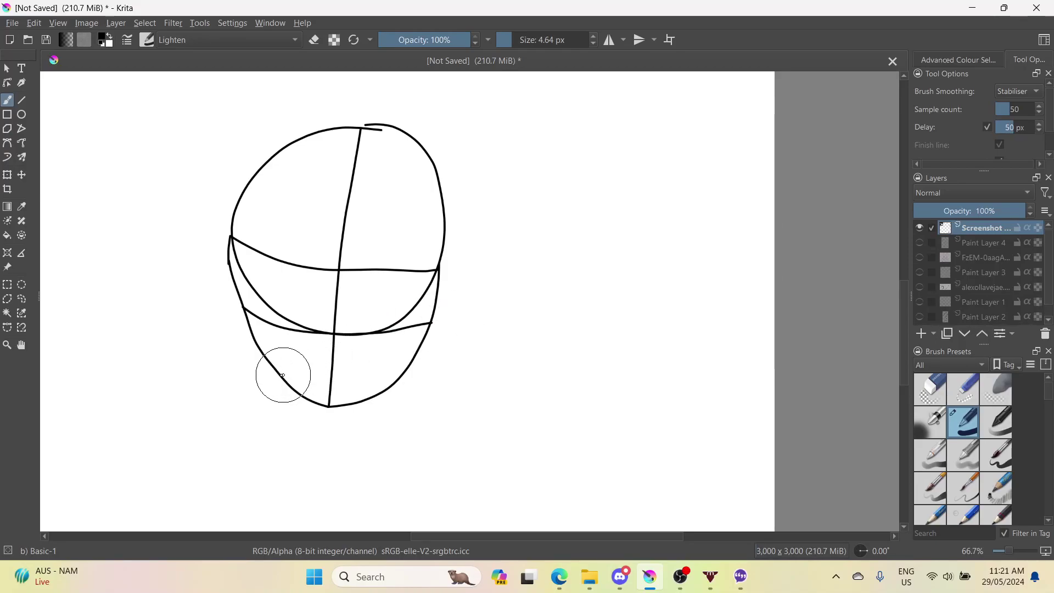
mouse_move(281, 375)
mouse_down()
mouse_move(316, 392)
mouse_move(439, 362)
mouse_up()
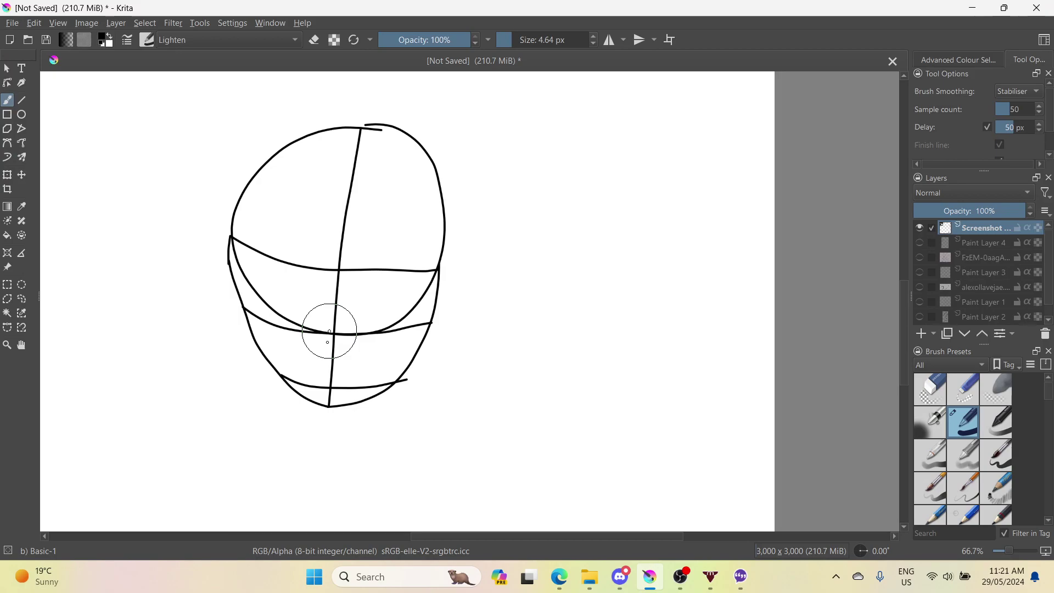
- Check the Twitch art stream in the browser and return to the Krita drawing
scroll(329, 357, down, 4)
scroll(184, 207, up, 6)
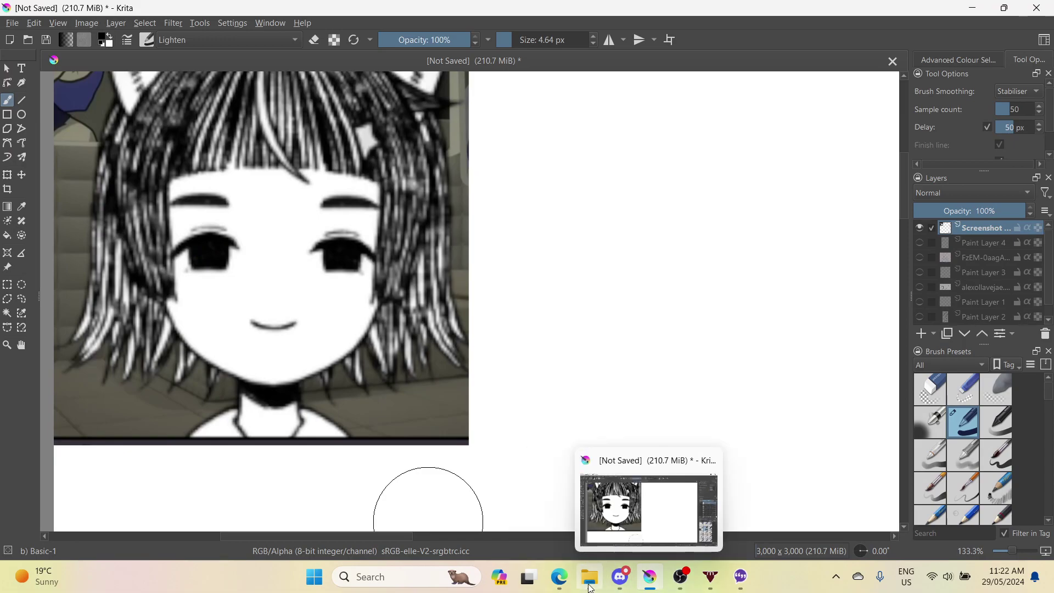
click(559, 576)
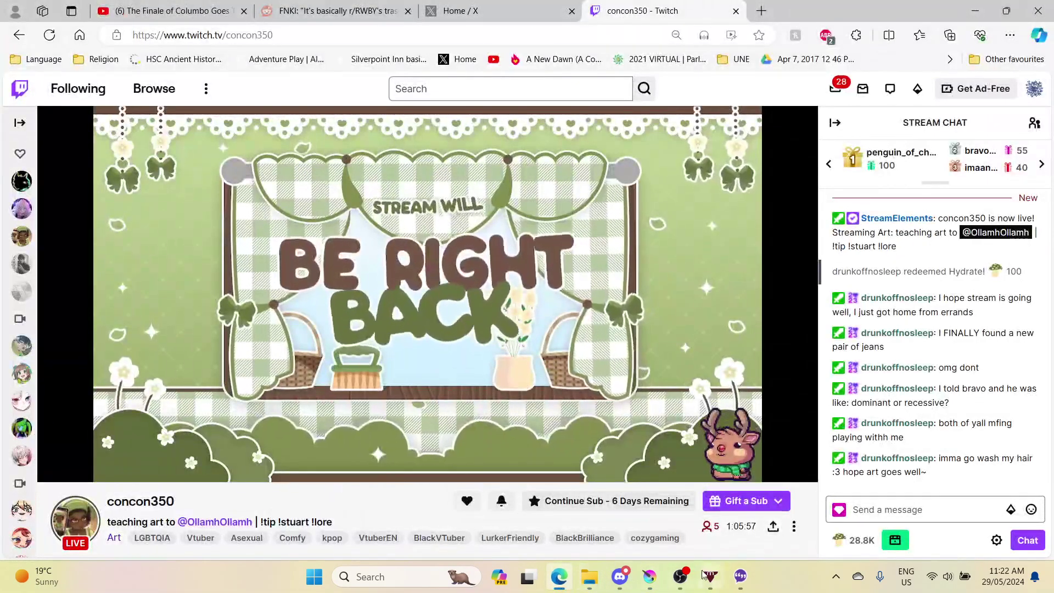
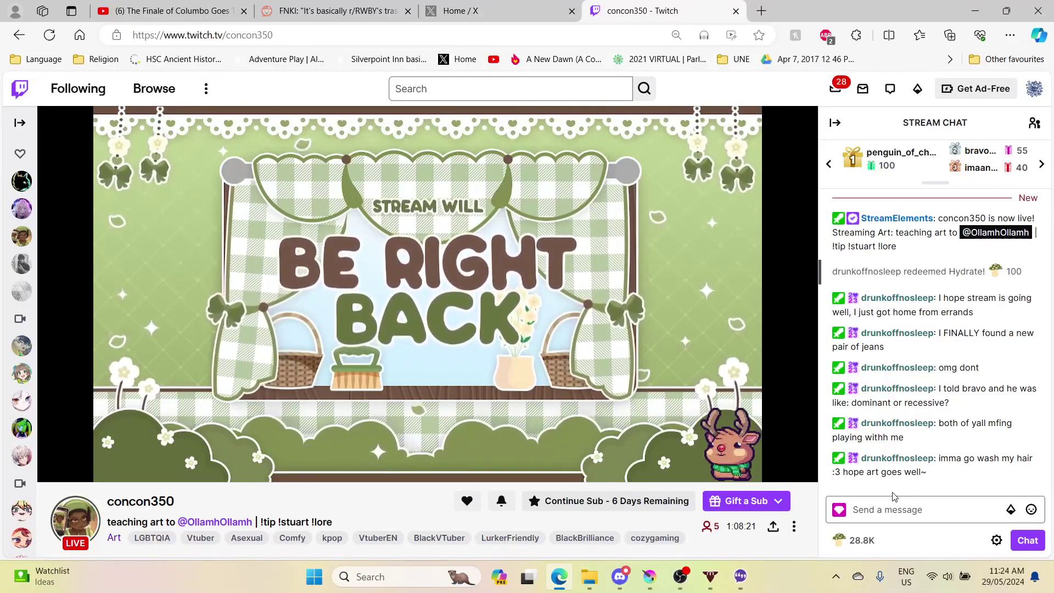
click(650, 576)
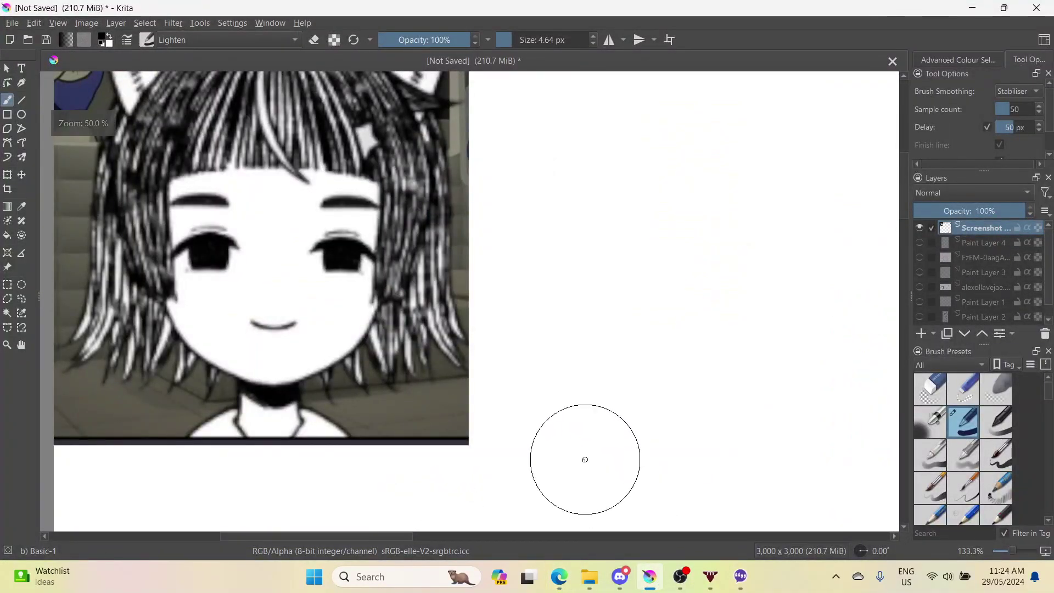
- Examine both head constructions against the reference portrait, comparing their proportions and guide lines
scroll(584, 459, down, 10)
scroll(616, 504, up, 6)
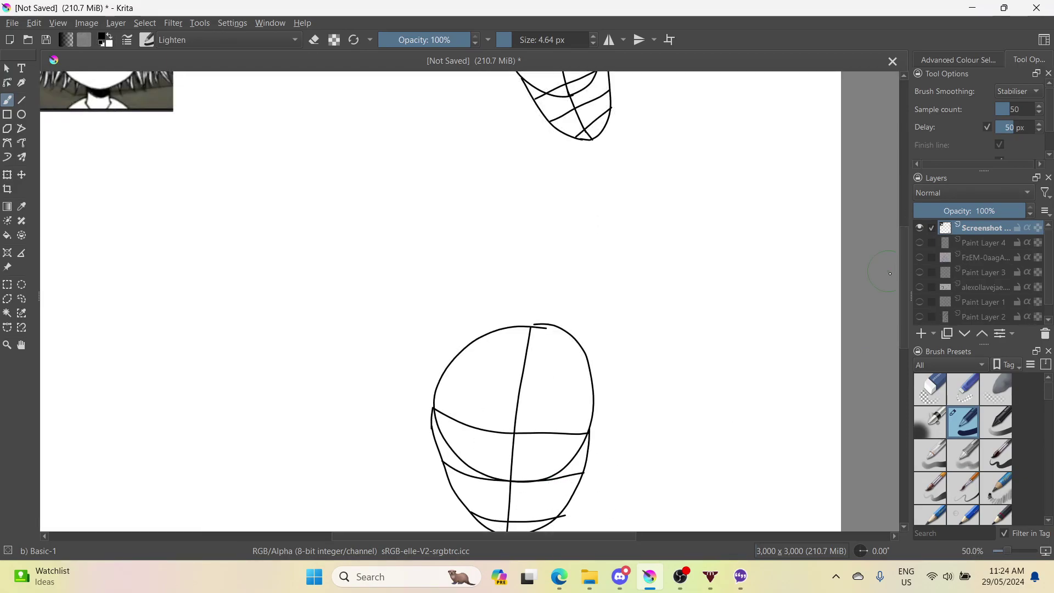
drag(900, 279, 896, 313)
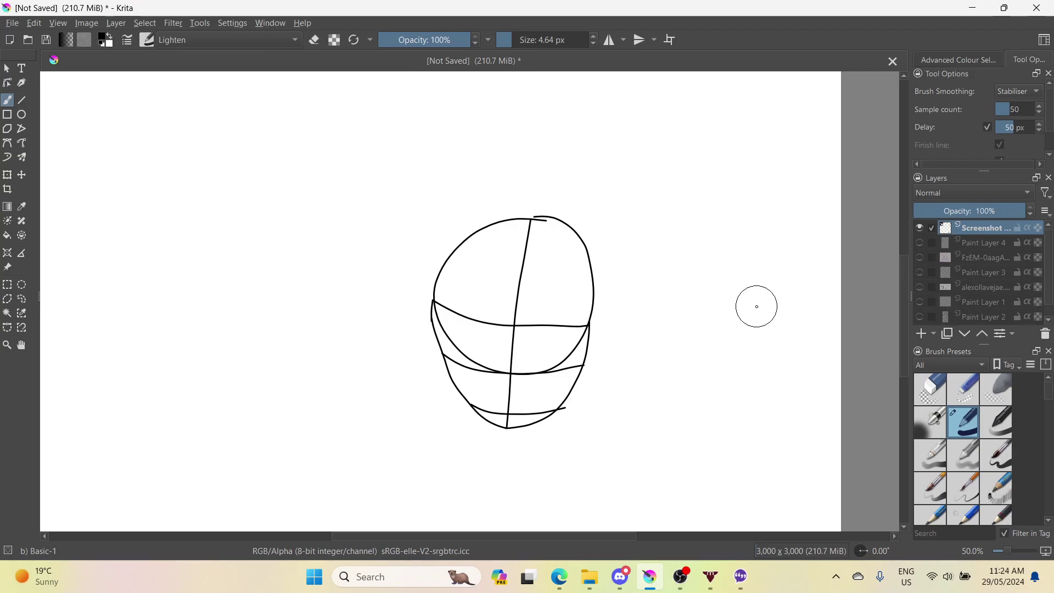
key(minus)
key(minus)
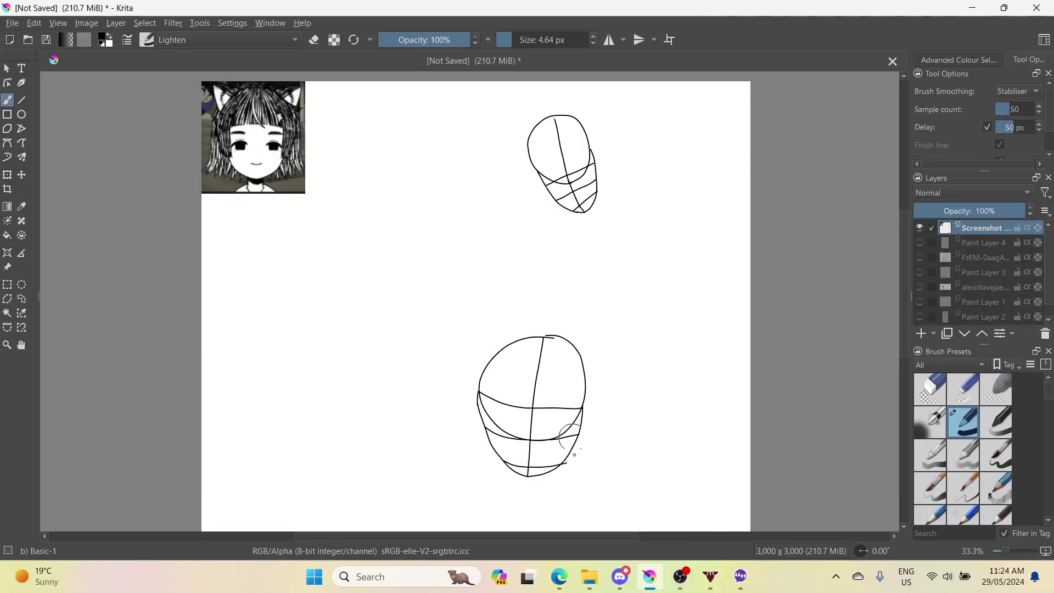
scroll(571, 447, up, 2)
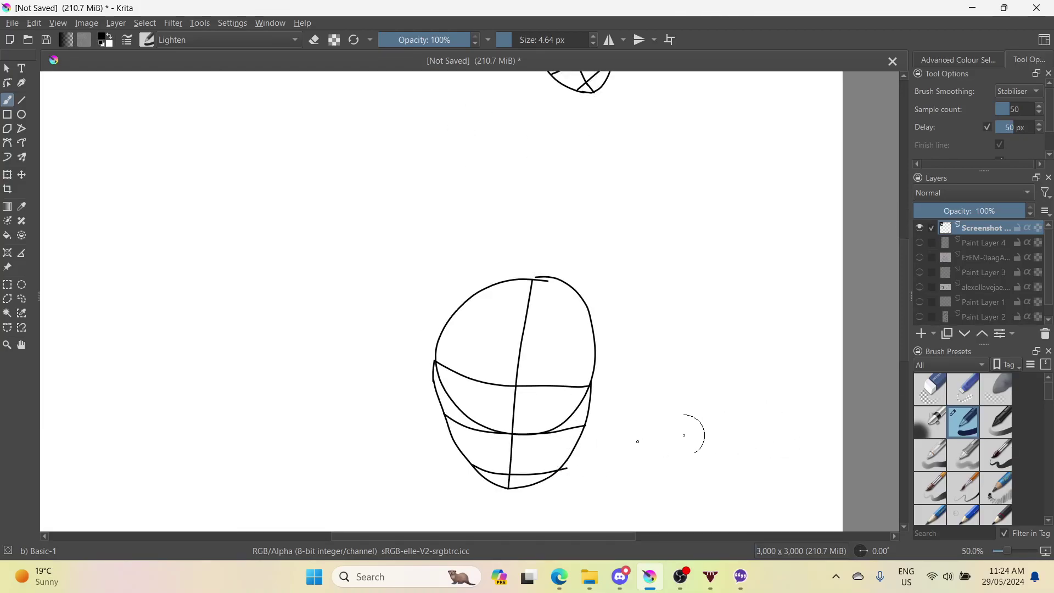
scroll(642, 336, down, 2)
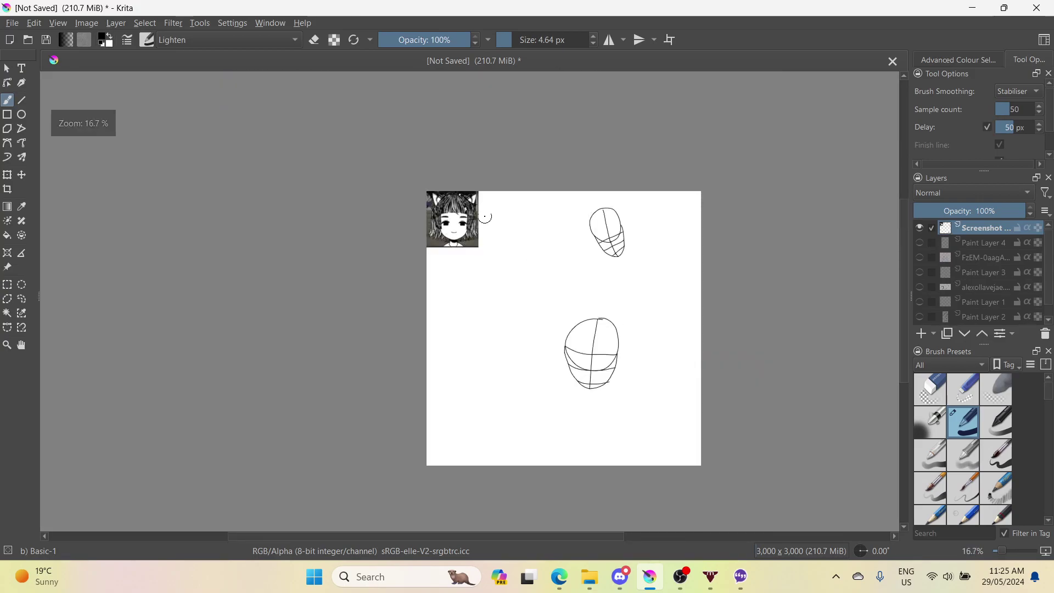
scroll(466, 225, up, 1)
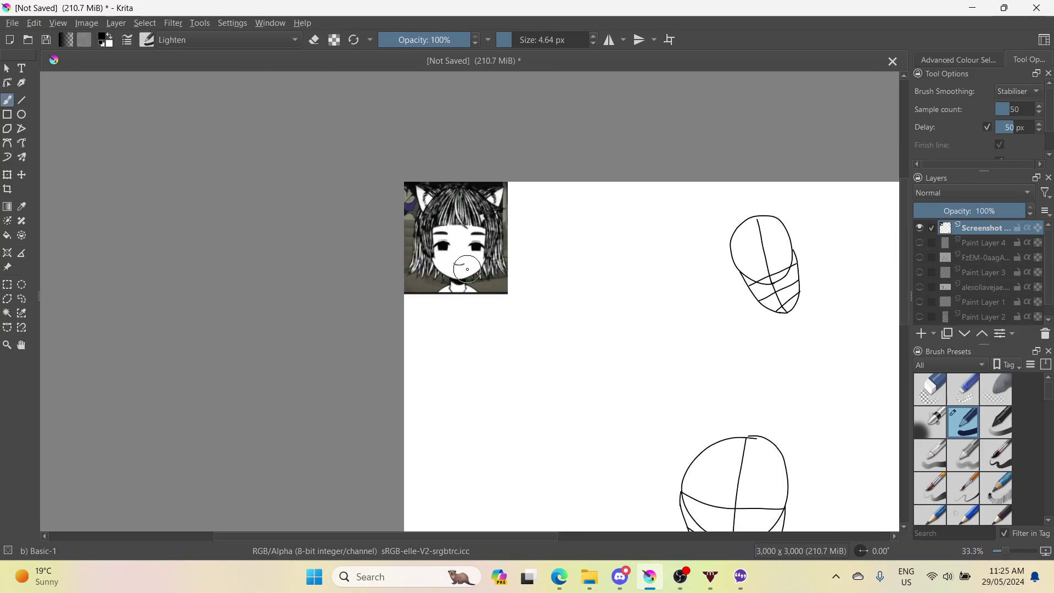
scroll(736, 495, down, 1)
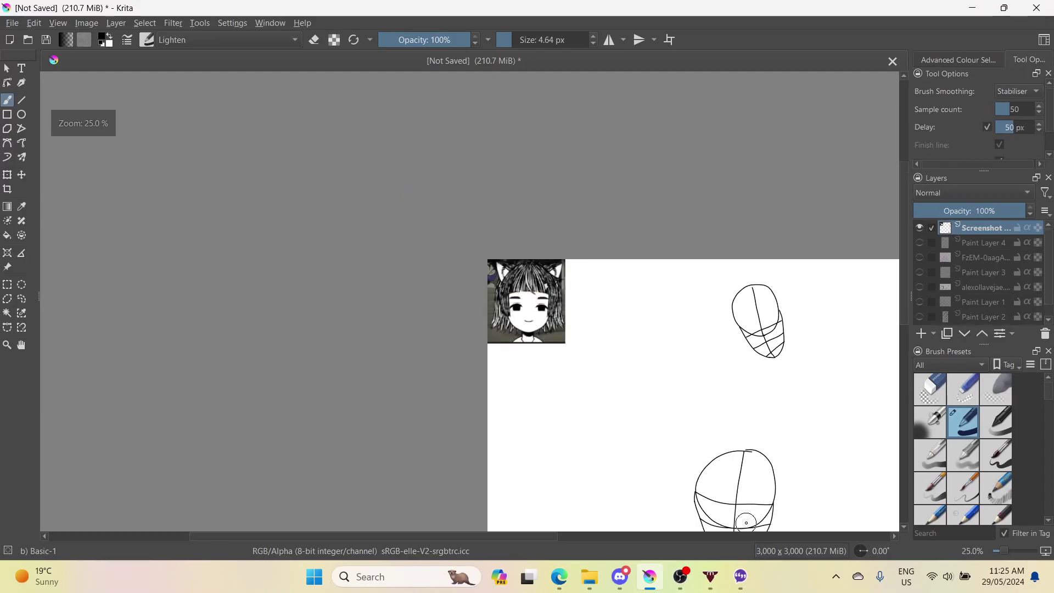
scroll(739, 514, up, 3)
scroll(739, 514, down, 3)
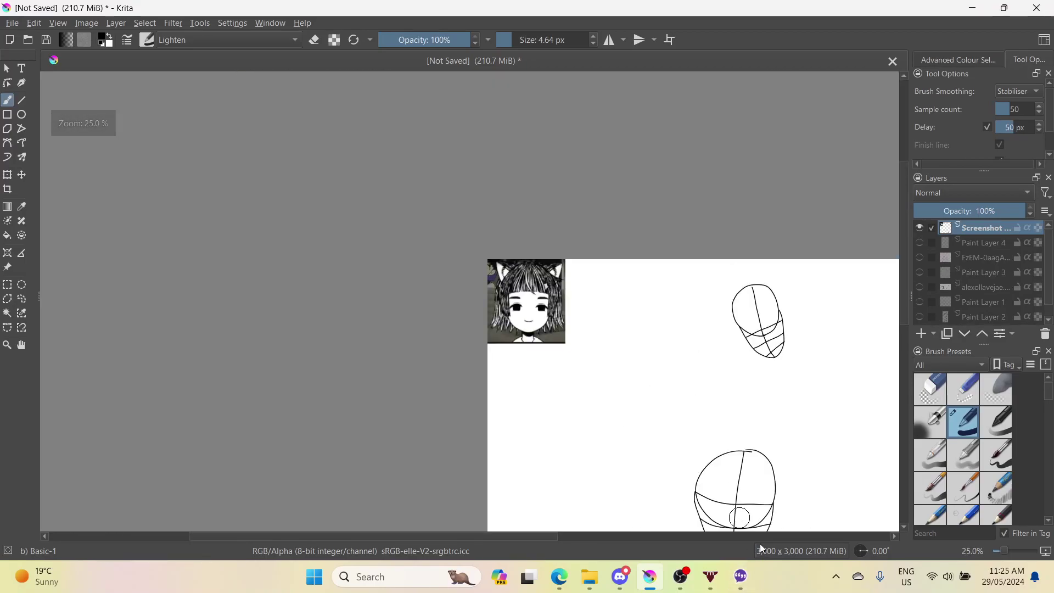
scroll(761, 502, up, 3)
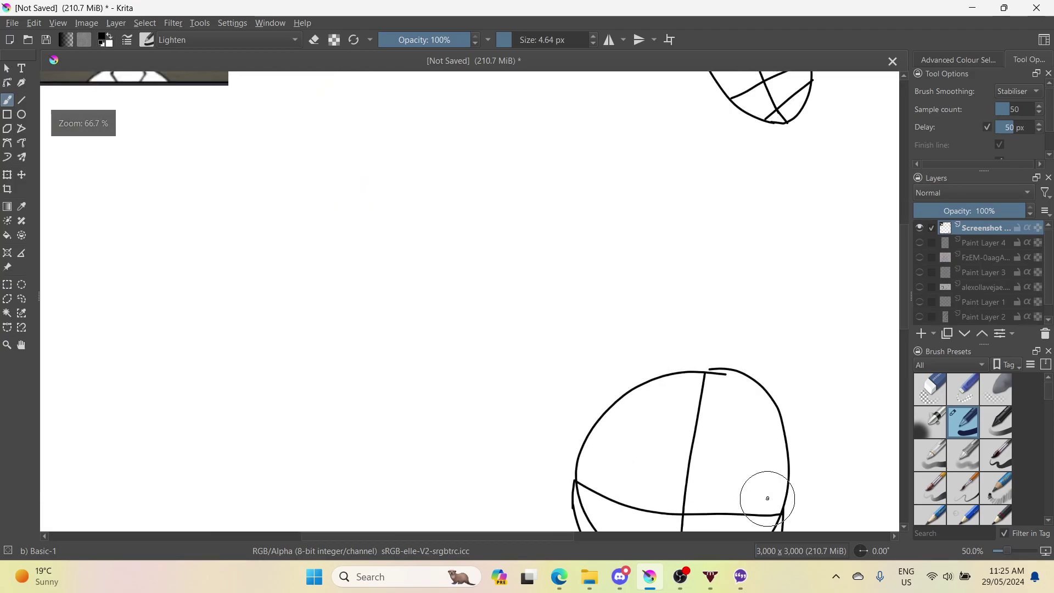
scroll(872, 388, down, 3)
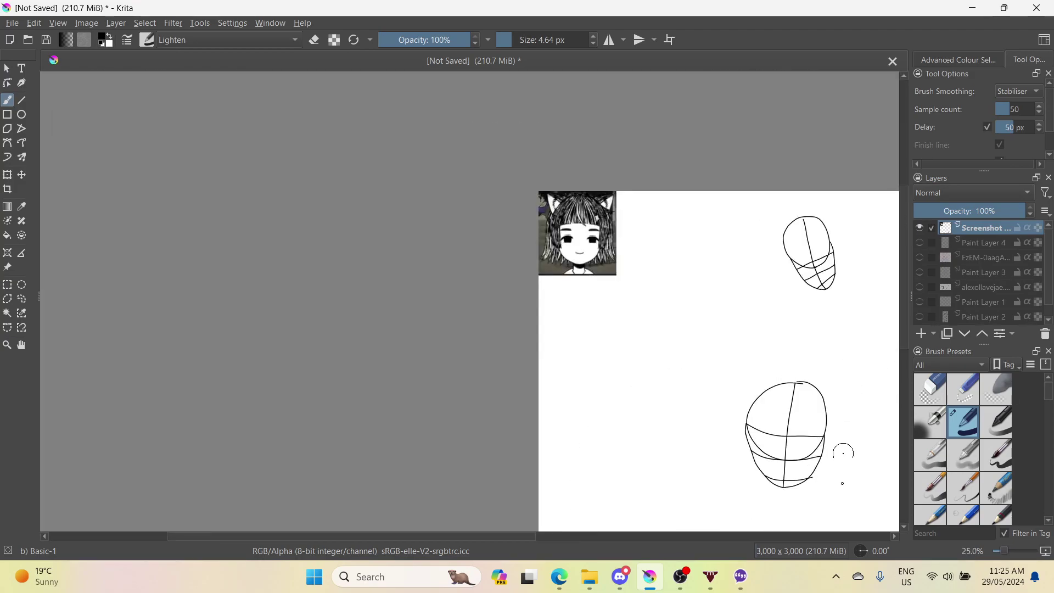
scroll(819, 482, up, 1)
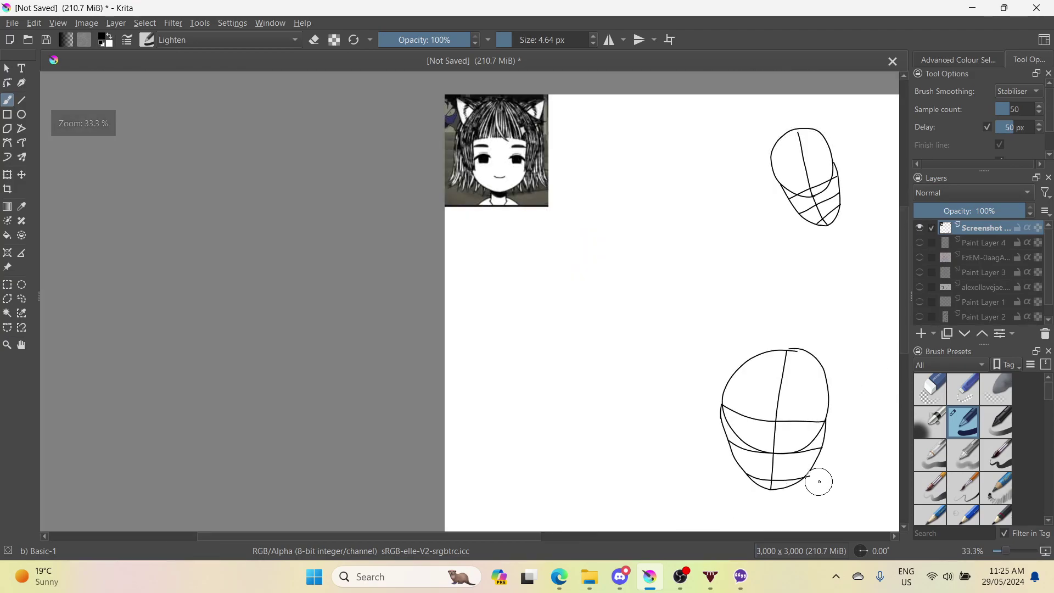
scroll(819, 482, up, 2)
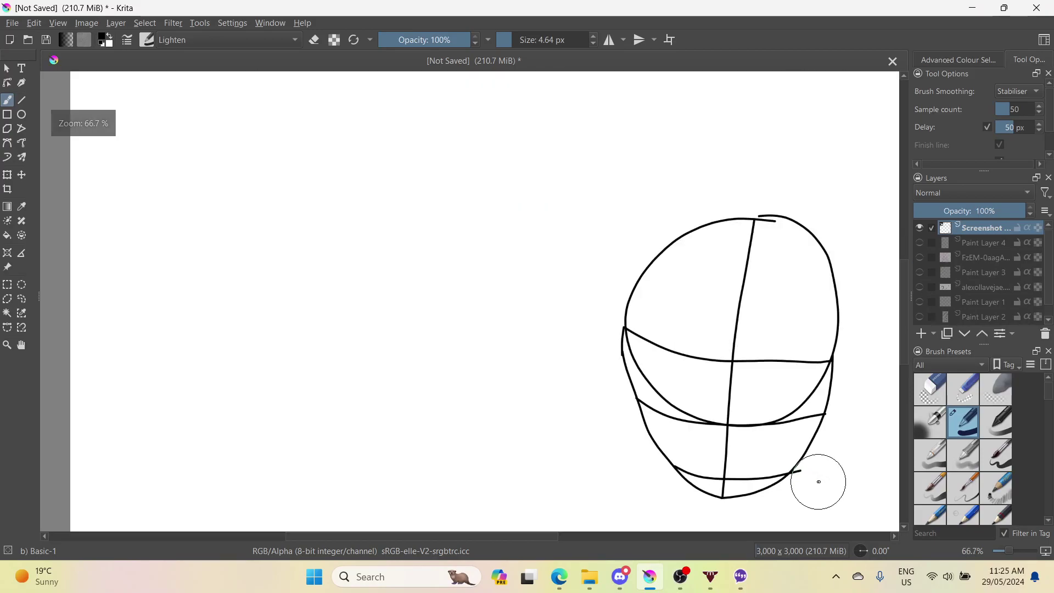
- Add a new paint layer above the screenshot layer and set the foreground colour to grey #808080
click(917, 331)
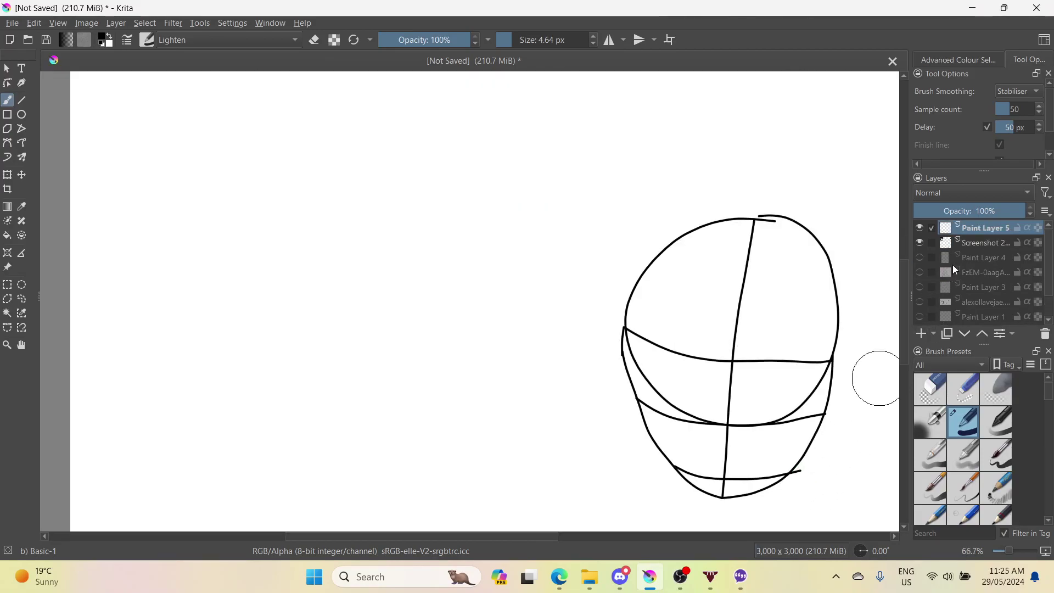
click(102, 38)
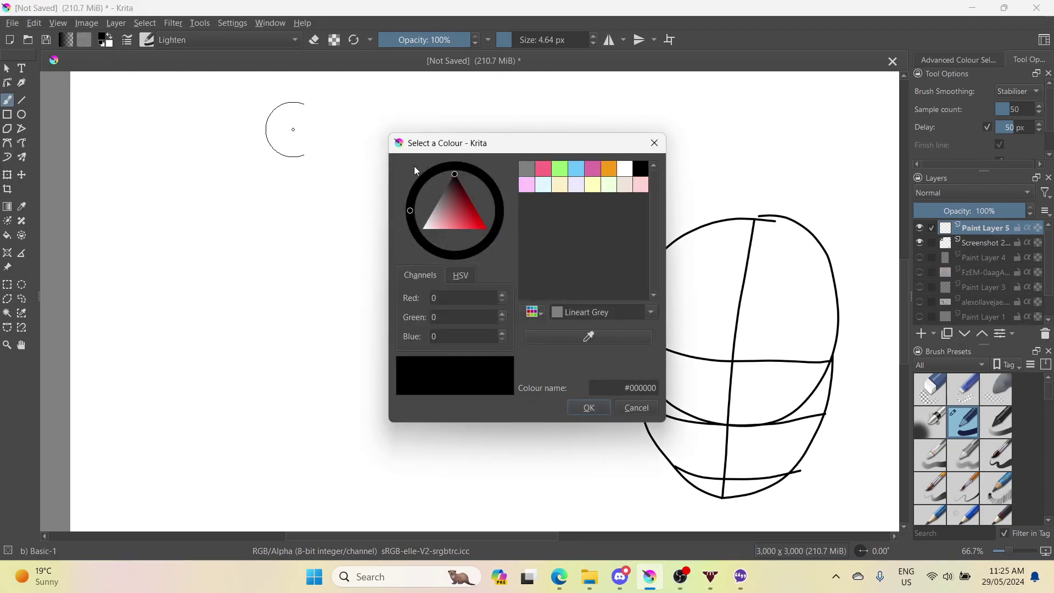
click(527, 169)
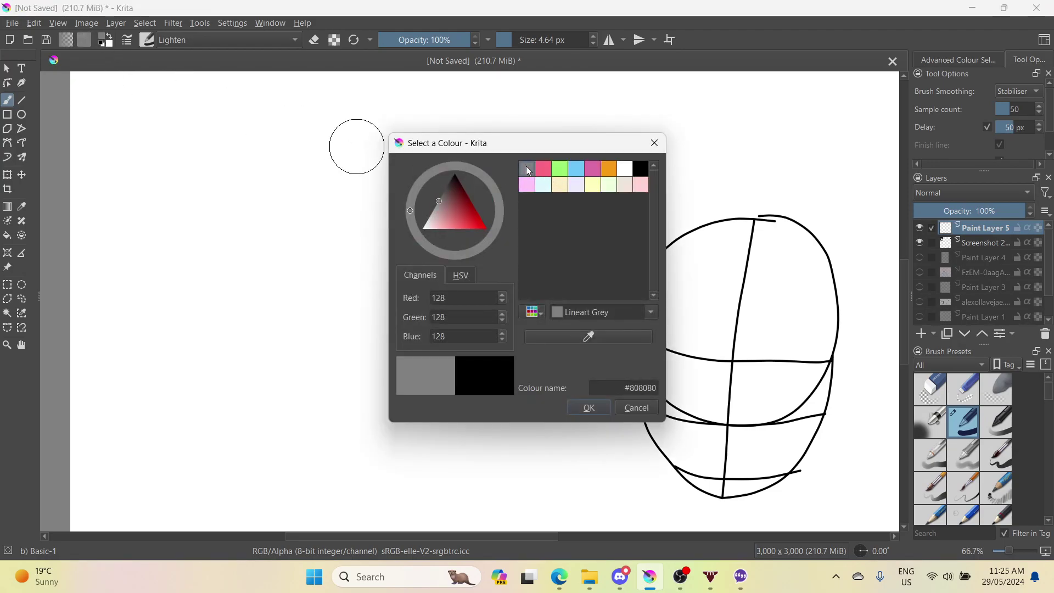
click(572, 406)
- On the screenshot layer, draw a black vertical line extending the second head's centre line down from the chin
scroll(861, 444, up, 1)
scroll(765, 413, down, 3)
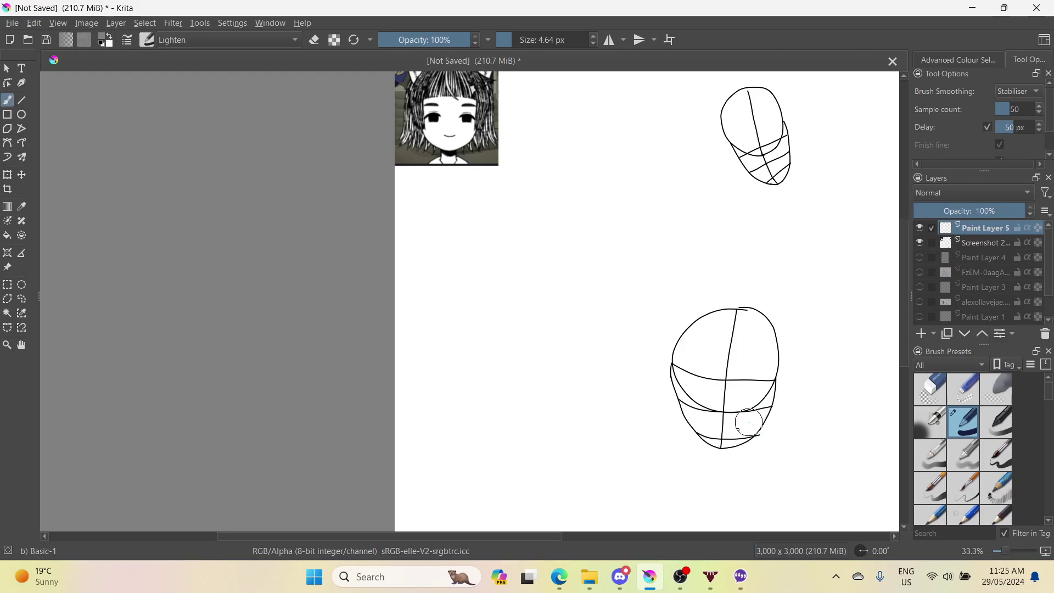
scroll(713, 428, up, 3)
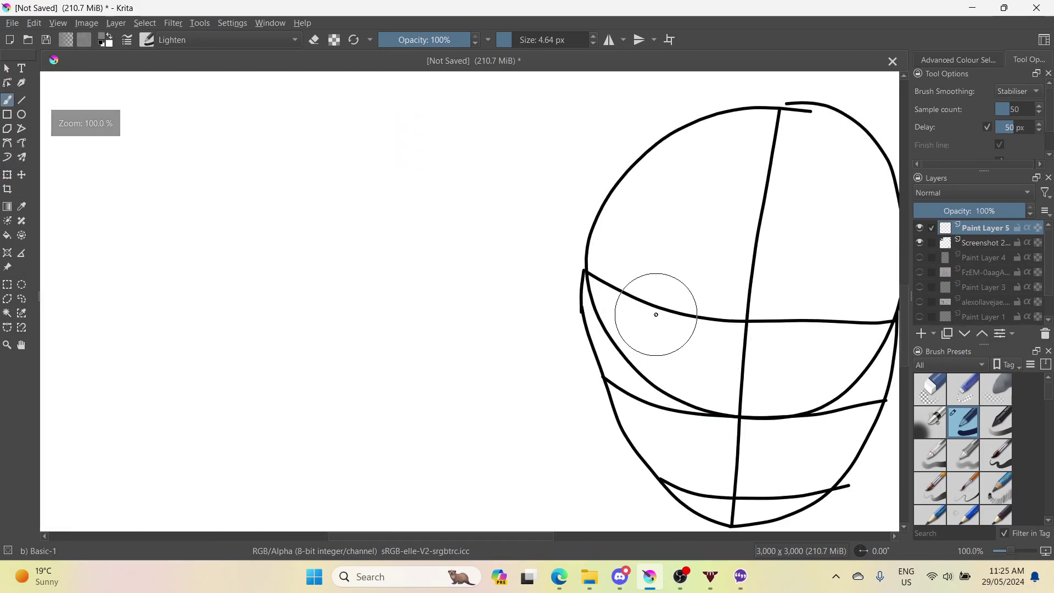
scroll(656, 308, down, 5)
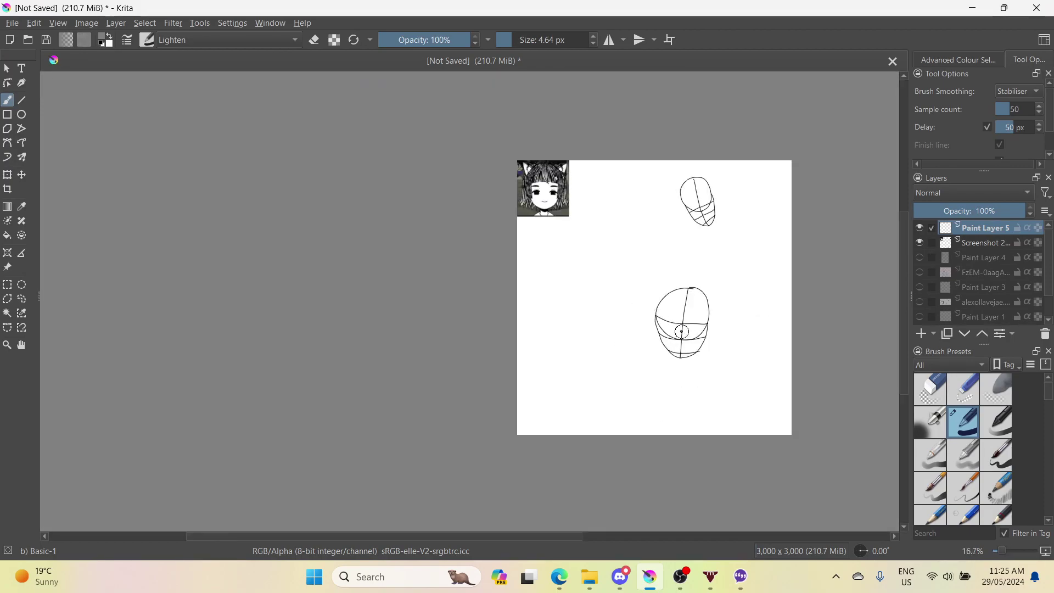
scroll(677, 332, up, 1)
scroll(679, 333, up, 1)
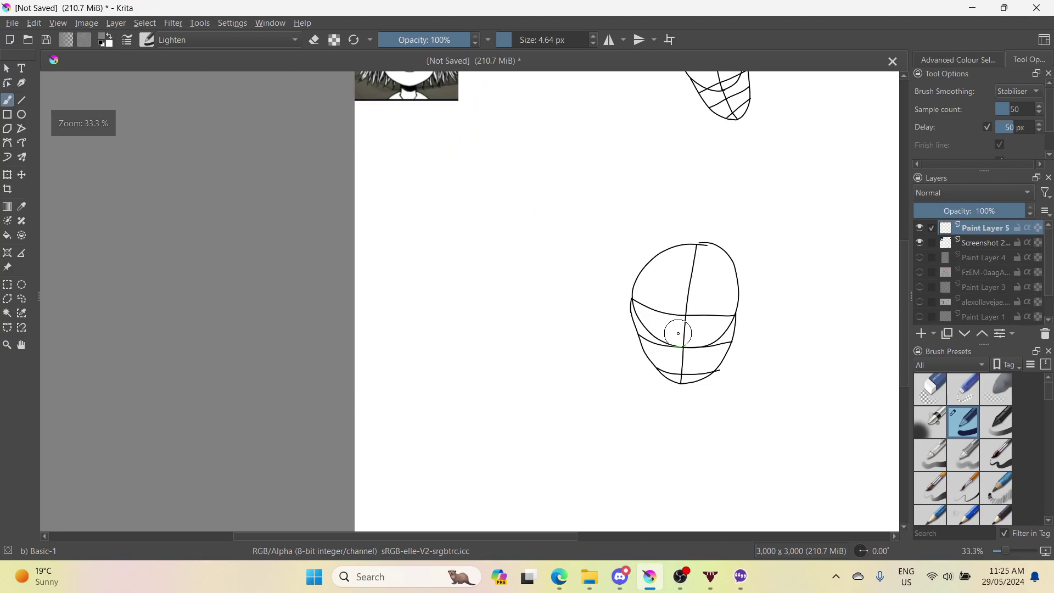
click(982, 243)
click(100, 42)
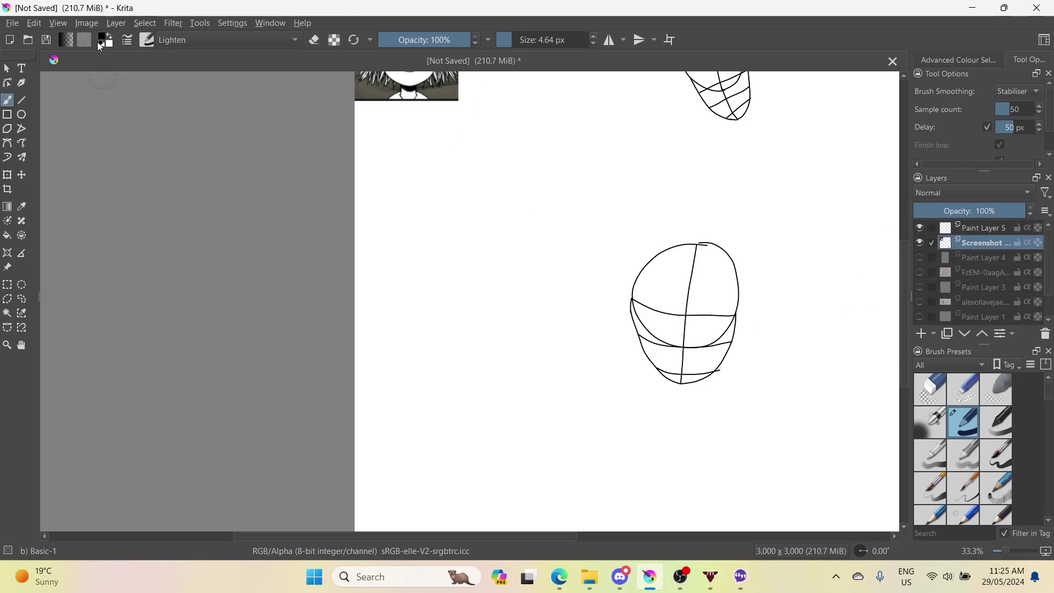
scroll(650, 390, up, 2)
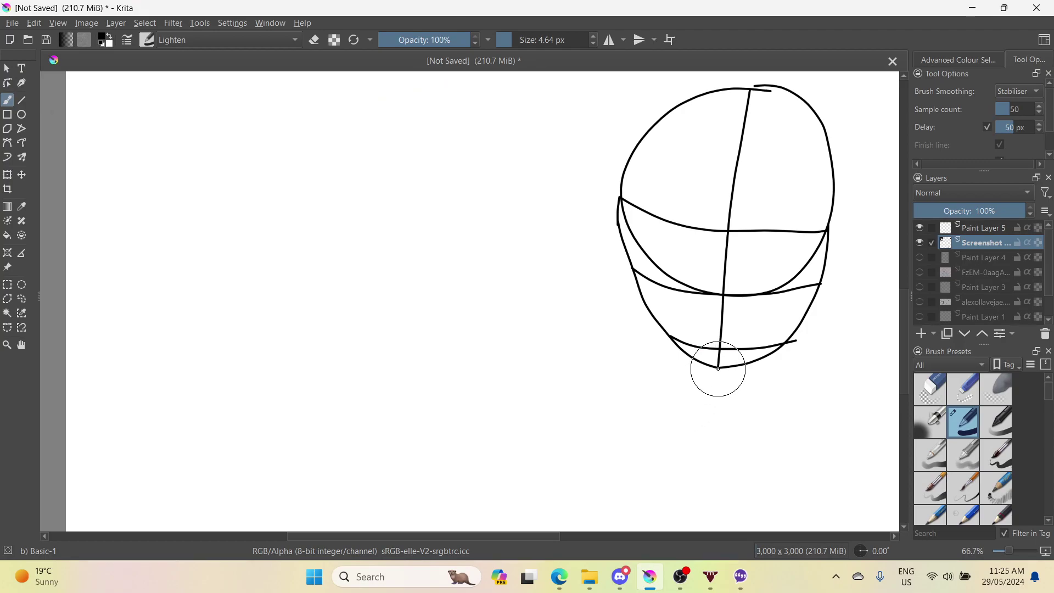
drag(717, 419, 722, 512)
scroll(721, 494, down, 2)
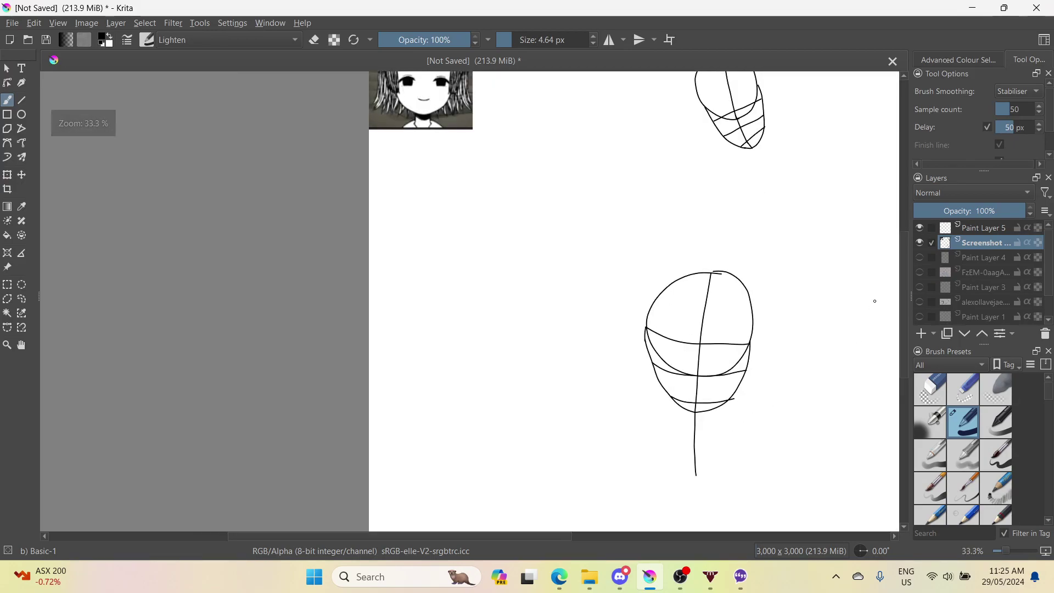
- Make Paint Layer 5 active again and change the foreground colour from black to grey #808080
click(953, 225)
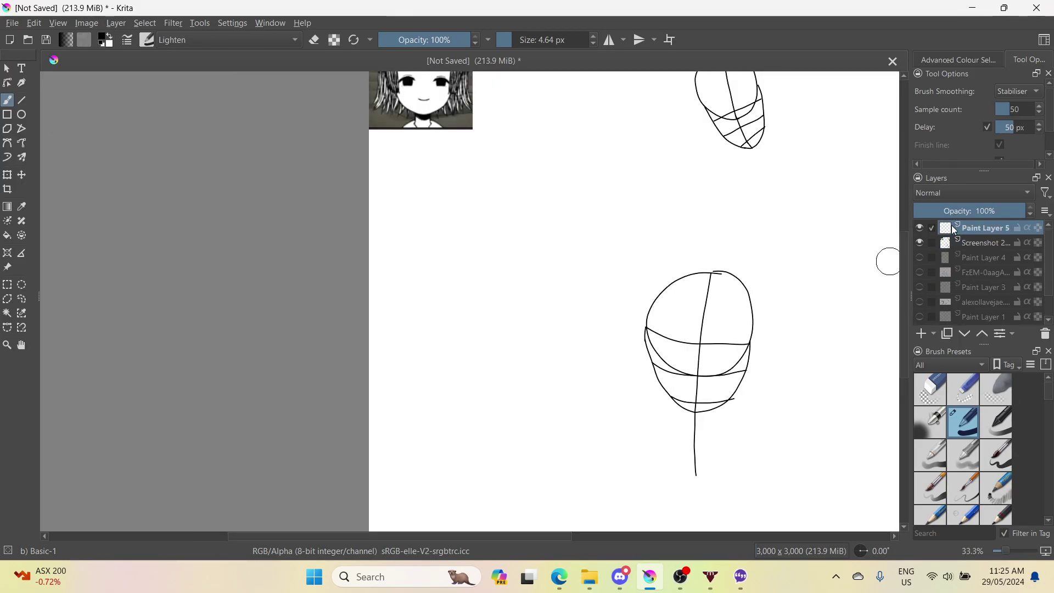
click(102, 40)
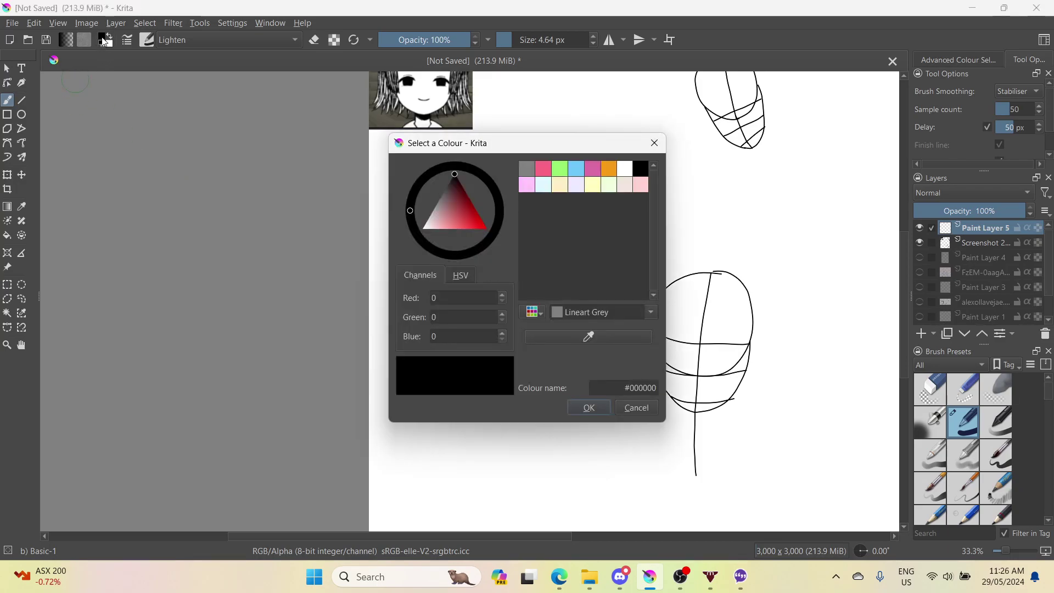
click(527, 170)
click(589, 409)
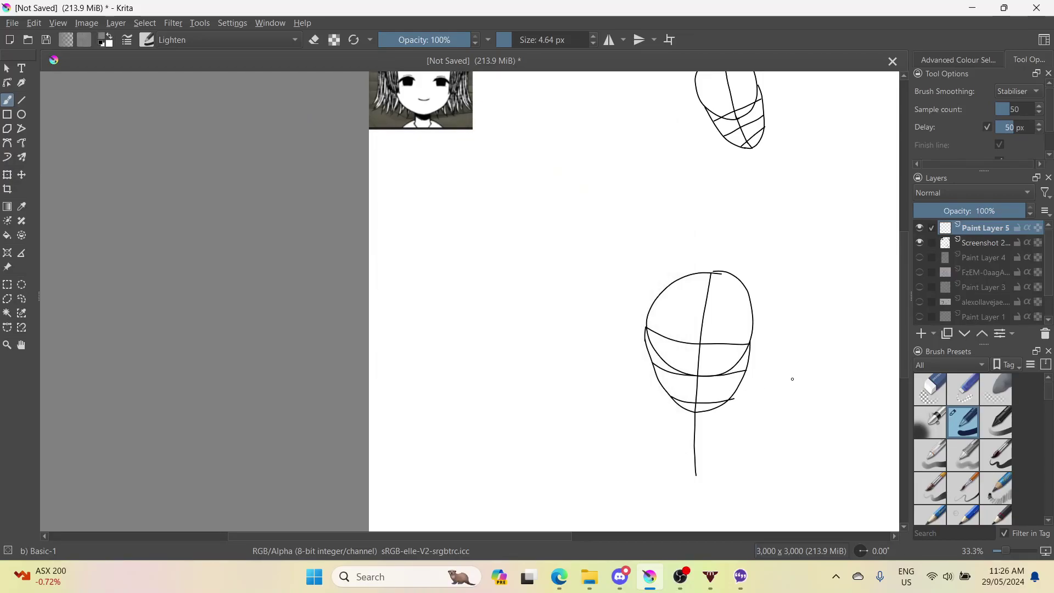
scroll(792, 378, up, 6)
scroll(578, 363, down, 8)
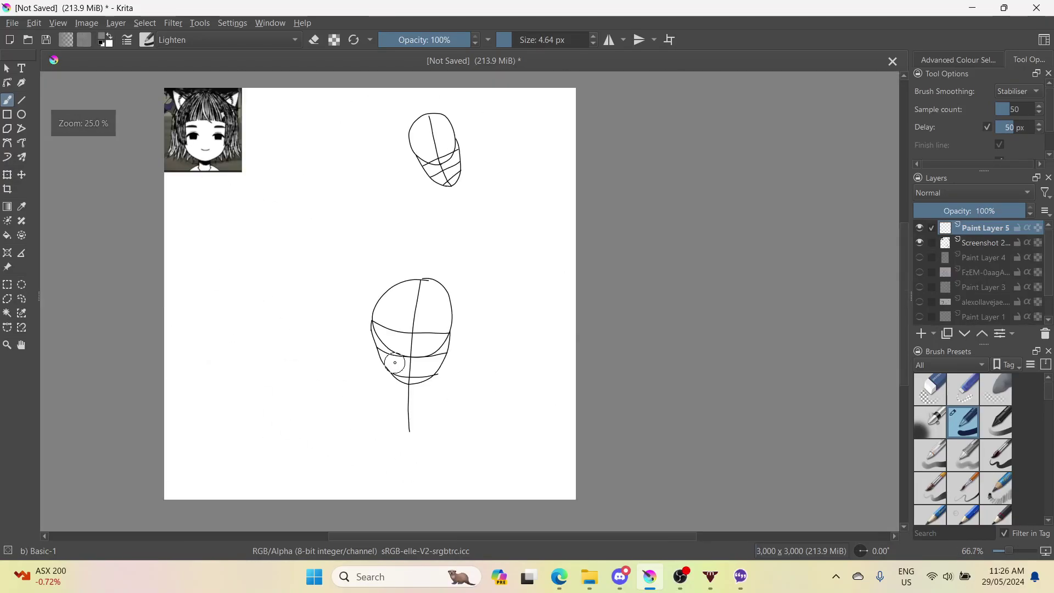
- Draw a short grey line for the bottom of the left eye along the second head's eye guide line
scroll(360, 291, up, 5)
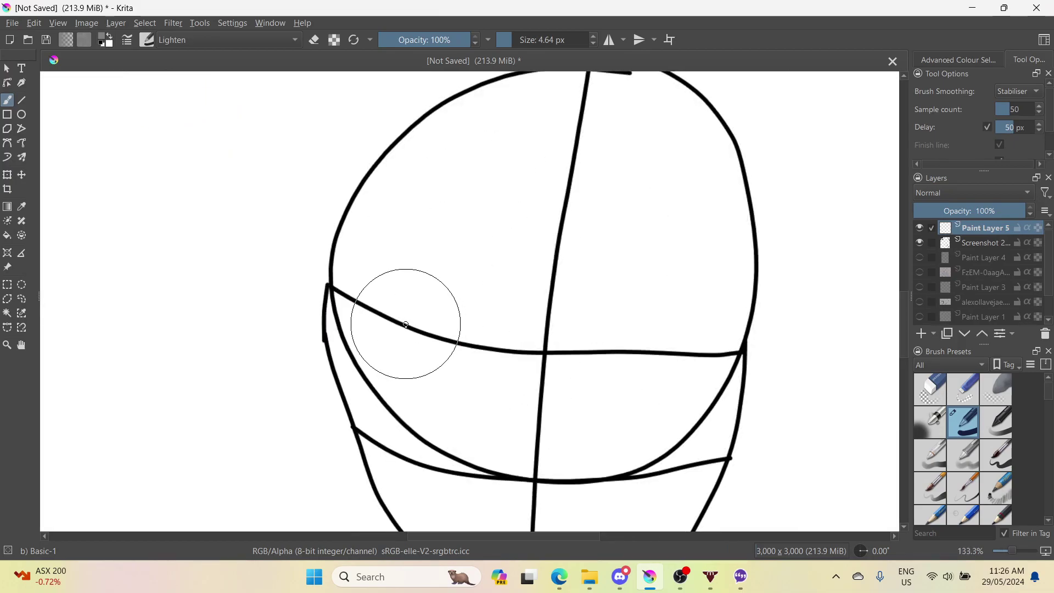
scroll(393, 329, down, 3)
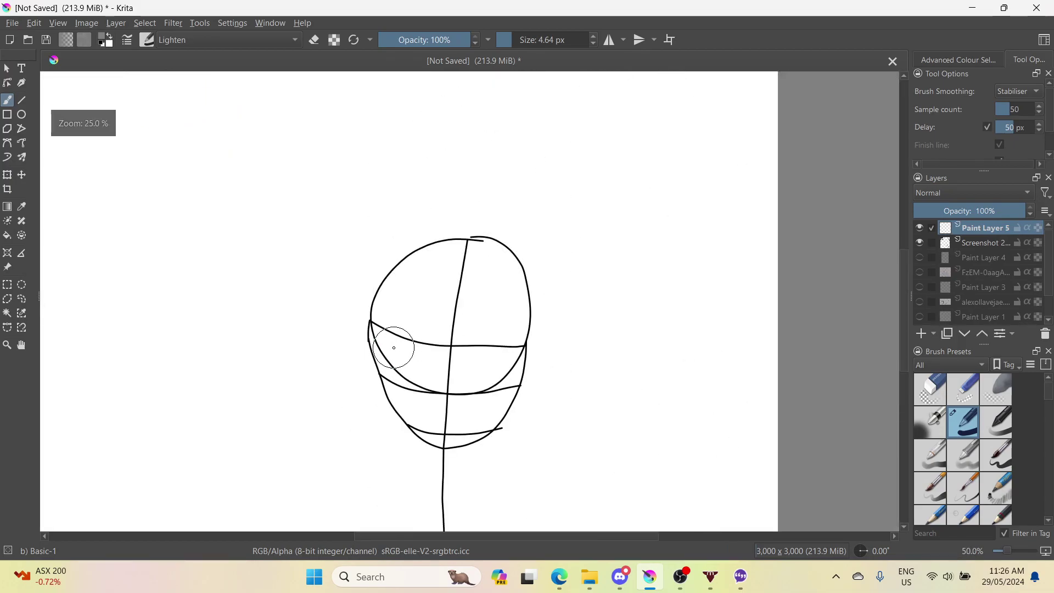
scroll(400, 348, down, 2)
scroll(302, 262, up, 2)
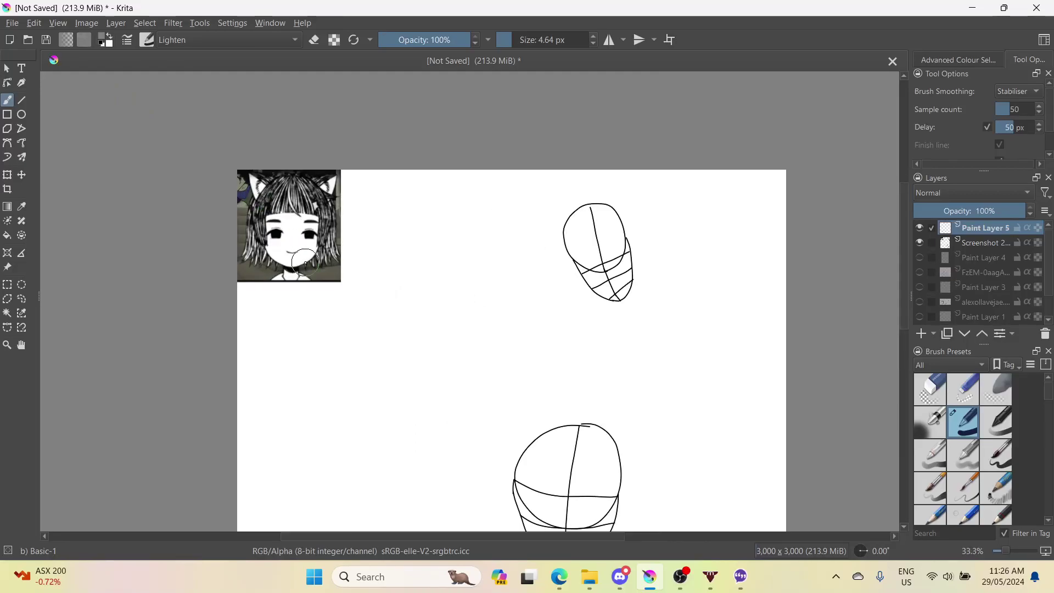
scroll(303, 259, up, 2)
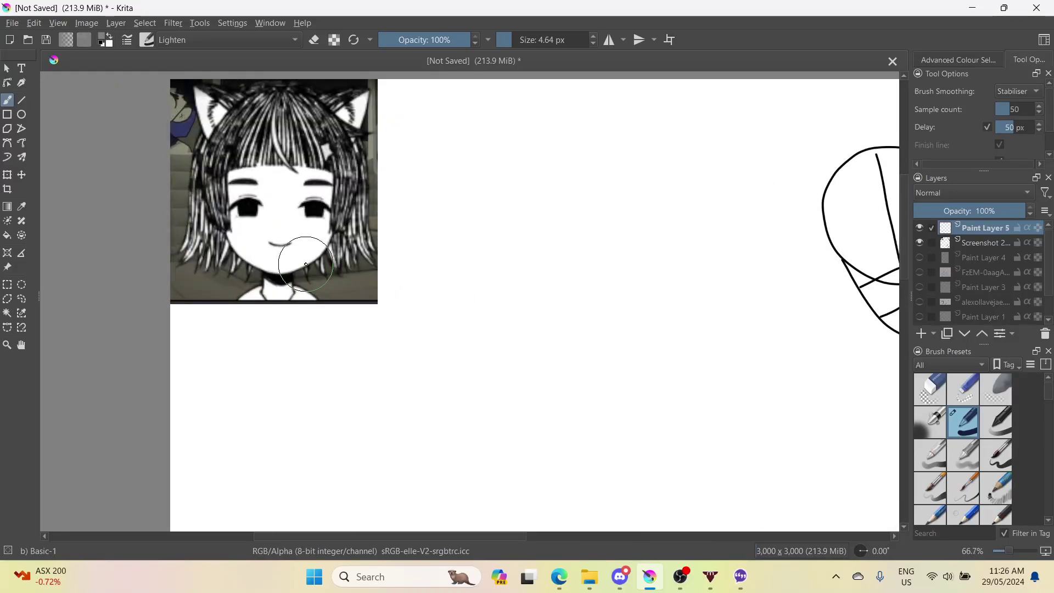
scroll(393, 341, down, 4)
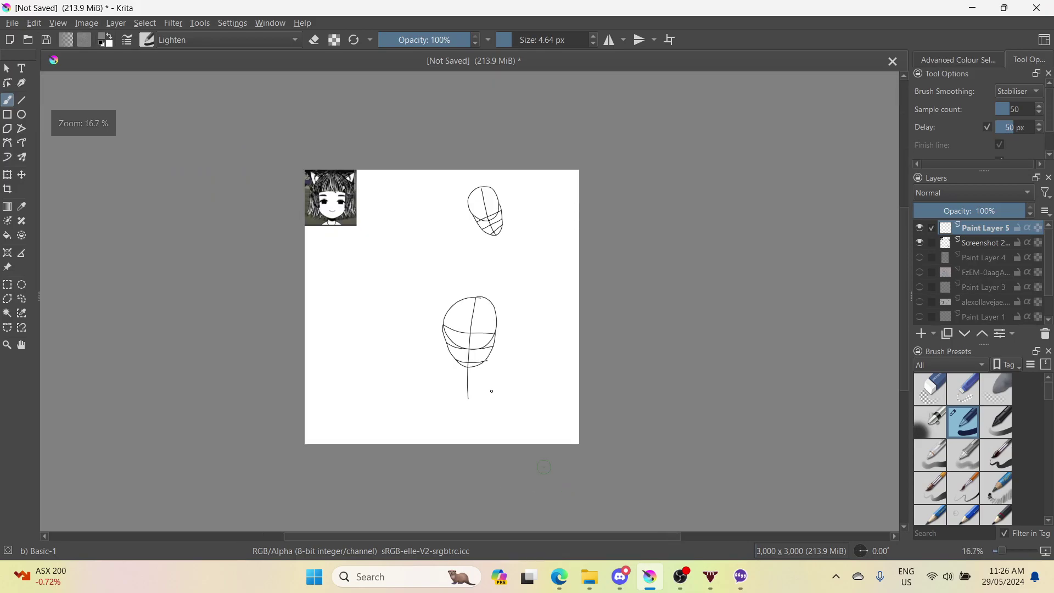
scroll(432, 290, up, 1)
scroll(491, 363, up, 3)
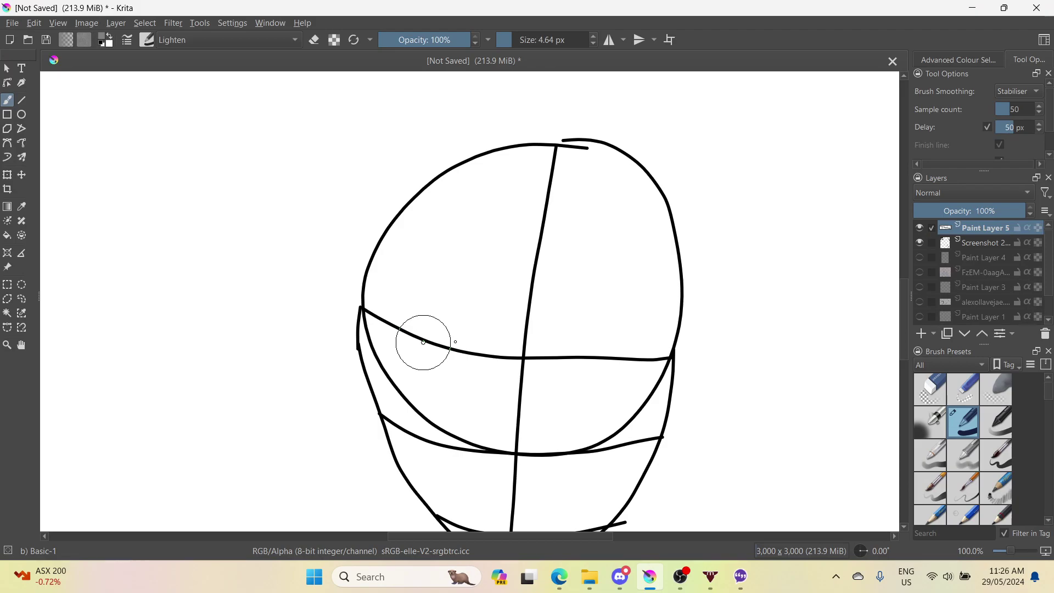
drag(423, 342, 483, 348)
- Draw two short grey vertical strokes rising from the left eye's bottom line as the iris sides
scroll(433, 327, down, 5)
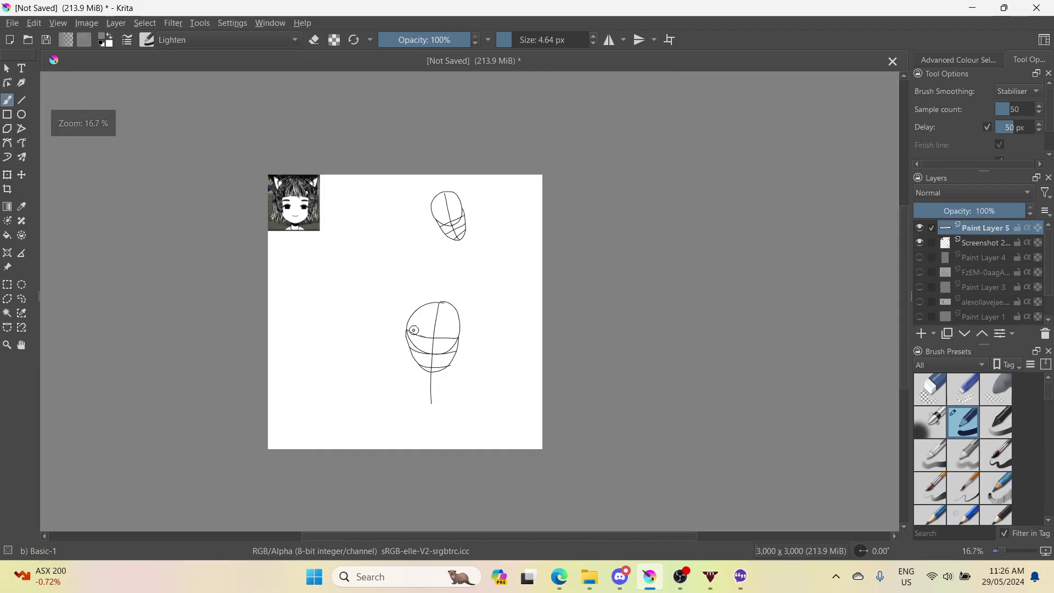
scroll(414, 330, up, 2)
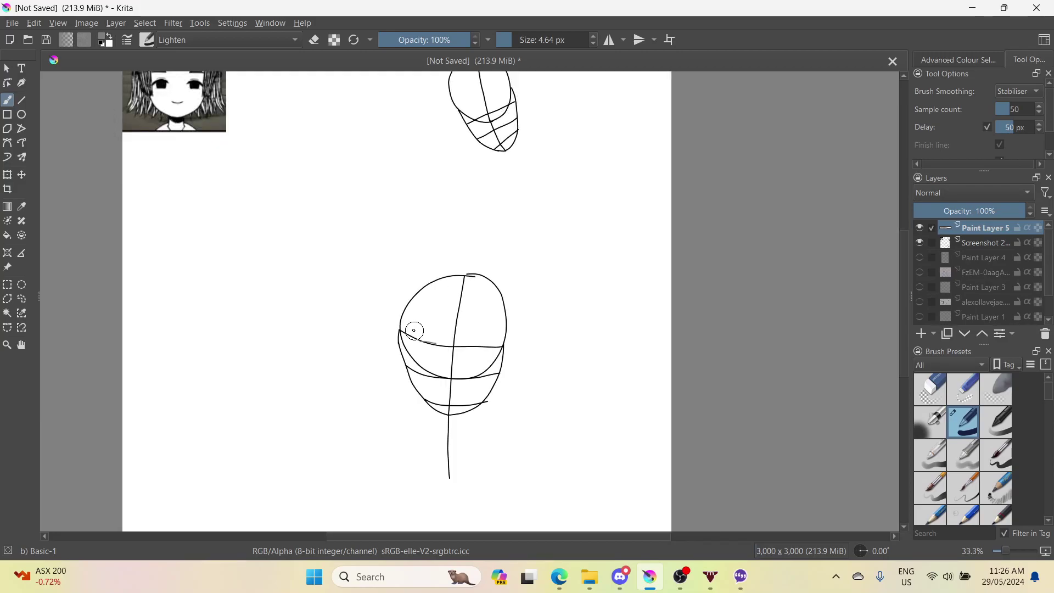
scroll(408, 327, up, 1)
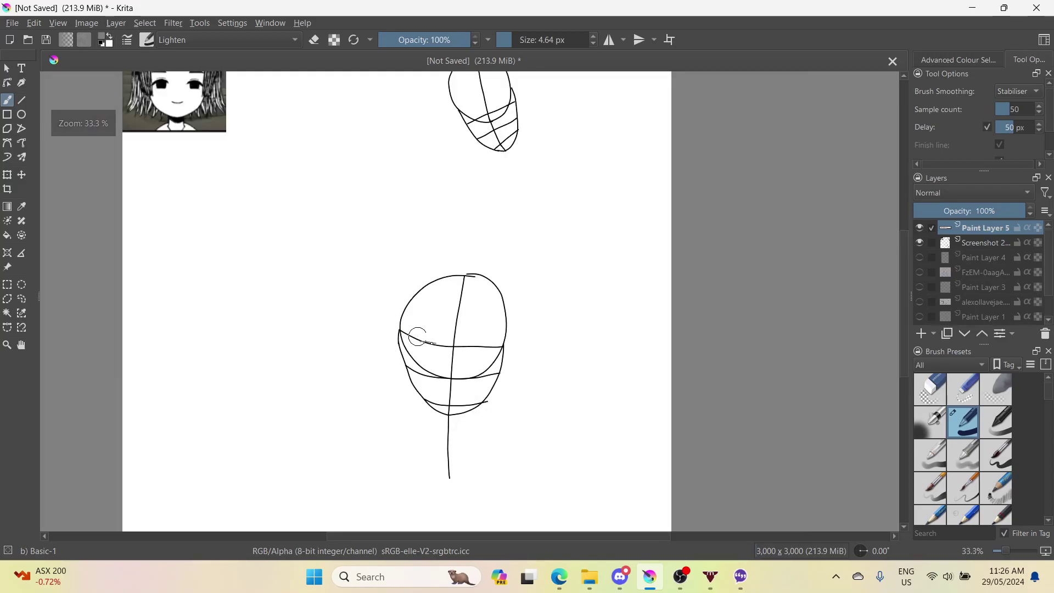
scroll(417, 336, up, 3)
scroll(415, 336, down, 4)
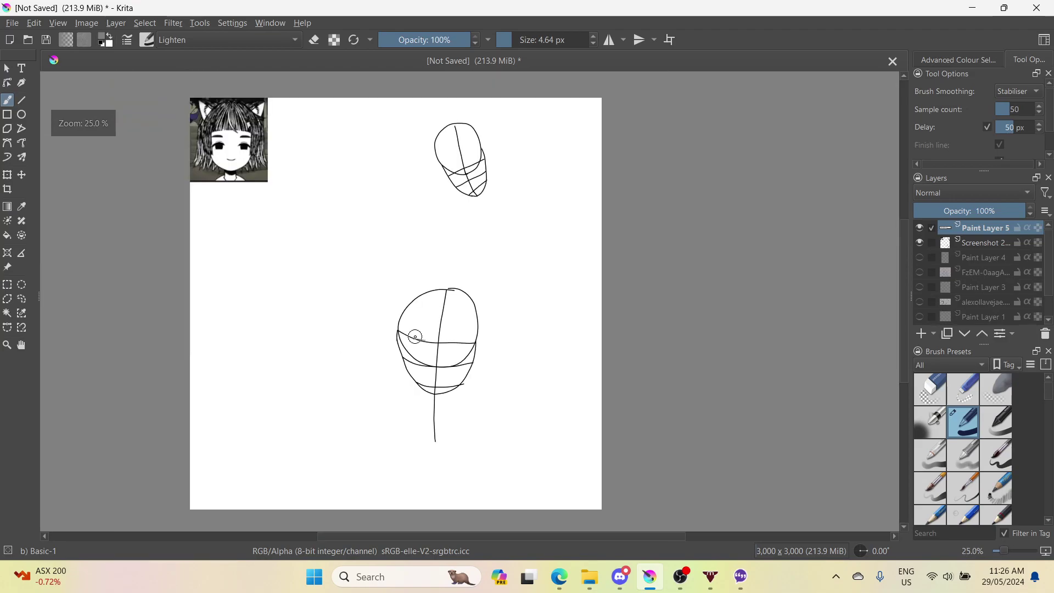
scroll(415, 336, up, 1)
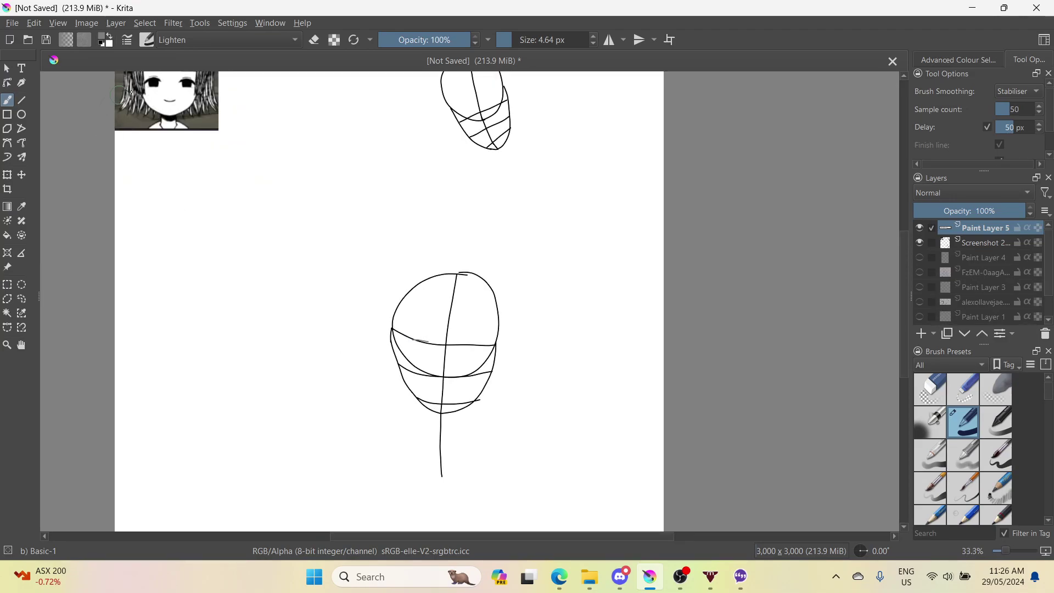
scroll(132, 92, up, 2)
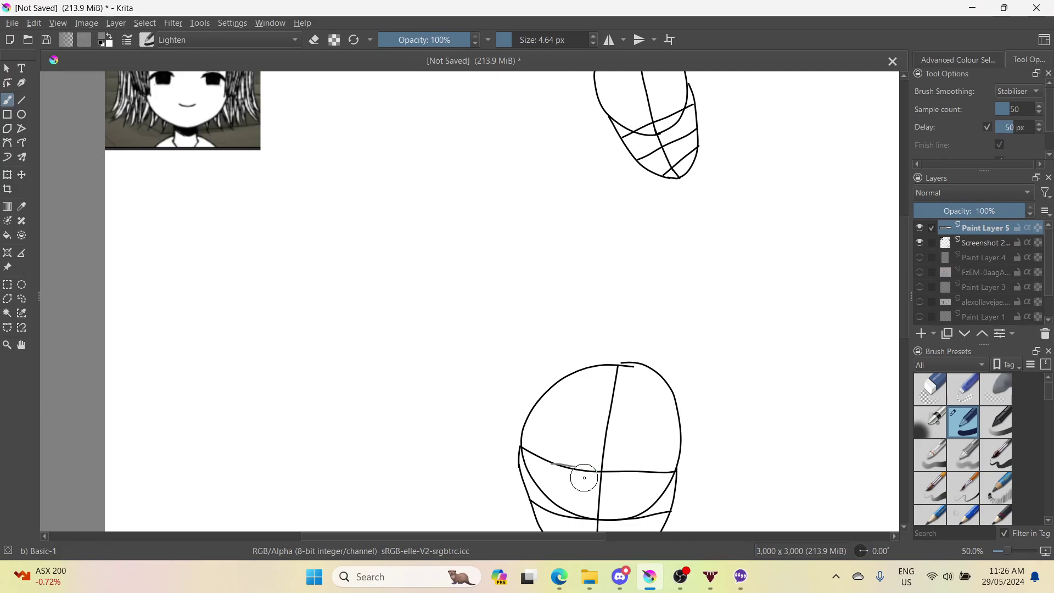
scroll(584, 477, up, 2)
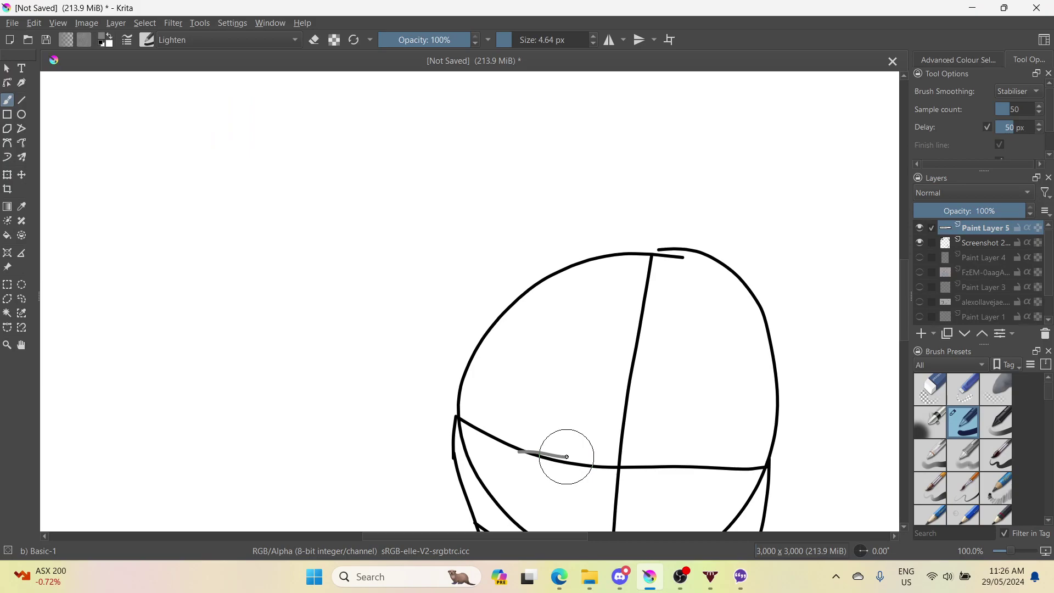
mouse_move(567, 456)
mouse_down()
mouse_move(560, 405)
mouse_move(531, 451)
mouse_move(533, 429)
mouse_up()
scroll(441, 401, down, 3)
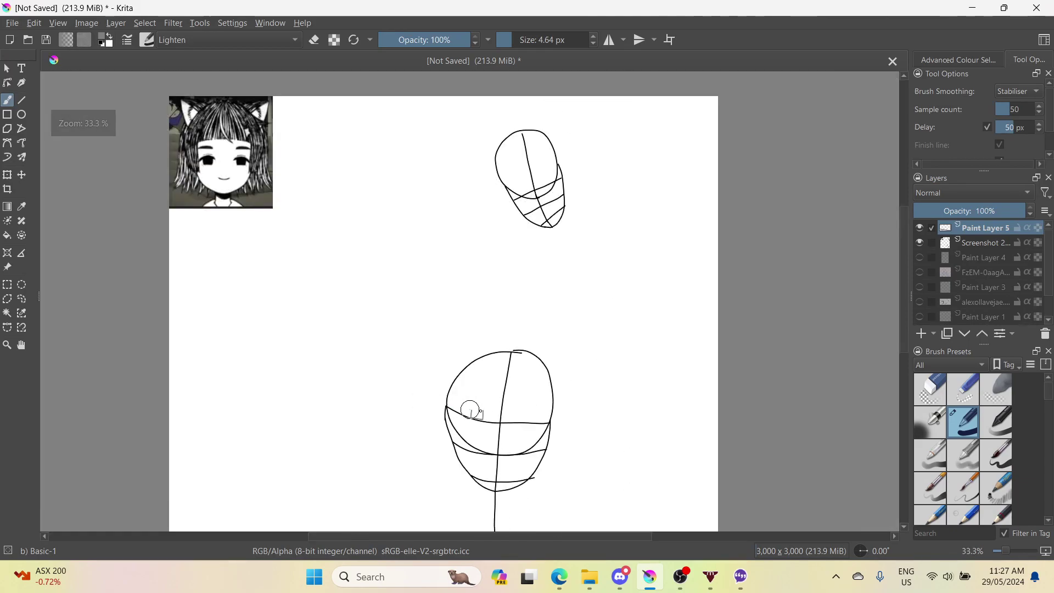
scroll(503, 406, up, 3)
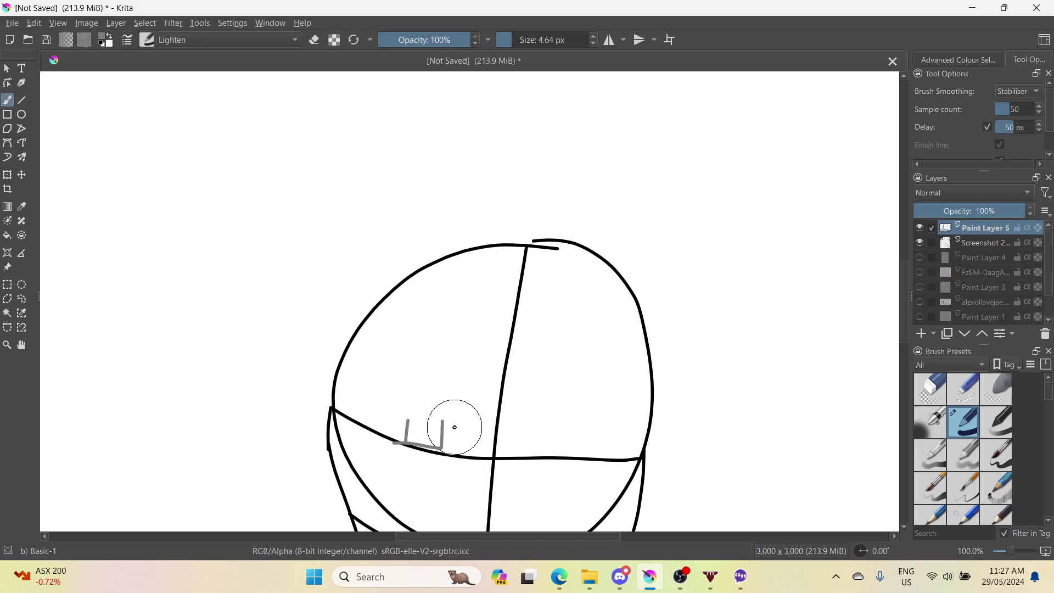
- Draw a curved upper eyelid above the left iris and extend the iris sides up to meet it
mouse_move(454, 427)
mouse_down()
mouse_move(405, 402)
mouse_move(482, 438)
mouse_up()
key(ctrl+z)
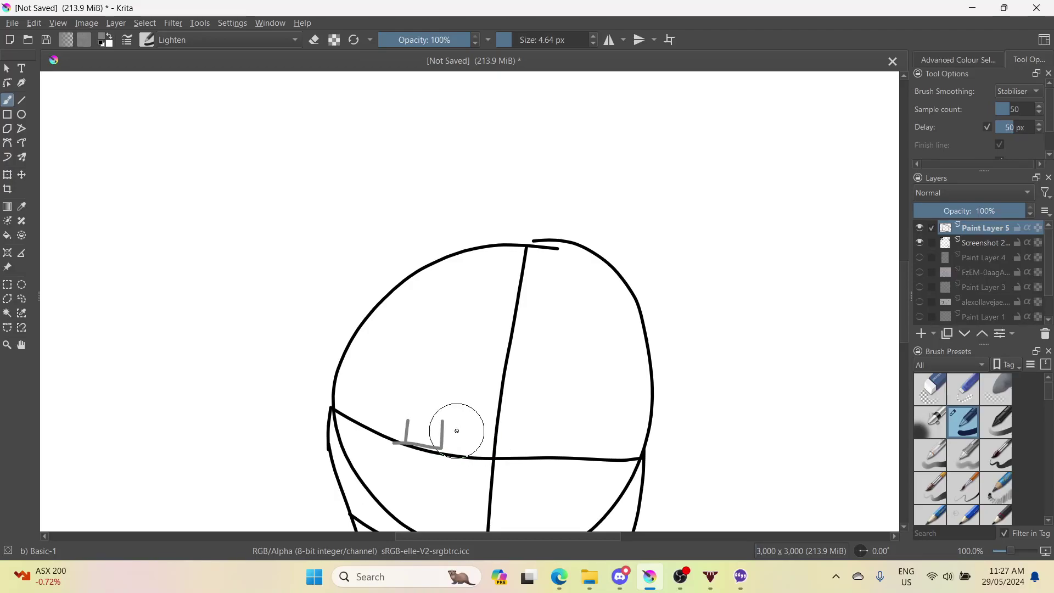
mouse_move(463, 421)
mouse_down()
mouse_move(404, 404)
mouse_move(352, 413)
mouse_up()
scroll(403, 433, down, 3)
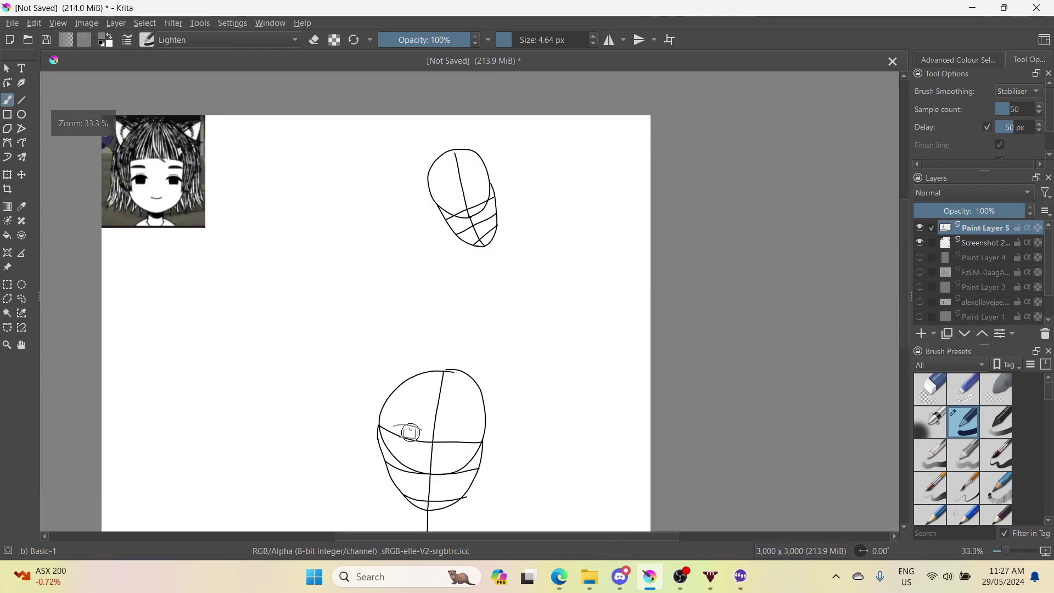
scroll(410, 433, up, 3)
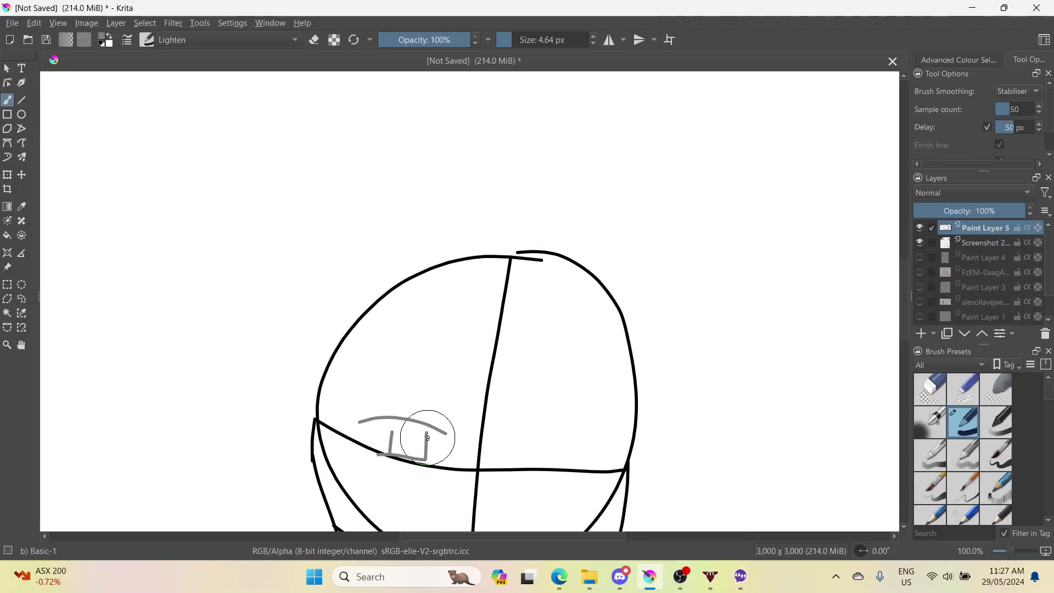
scroll(428, 420, up, 2)
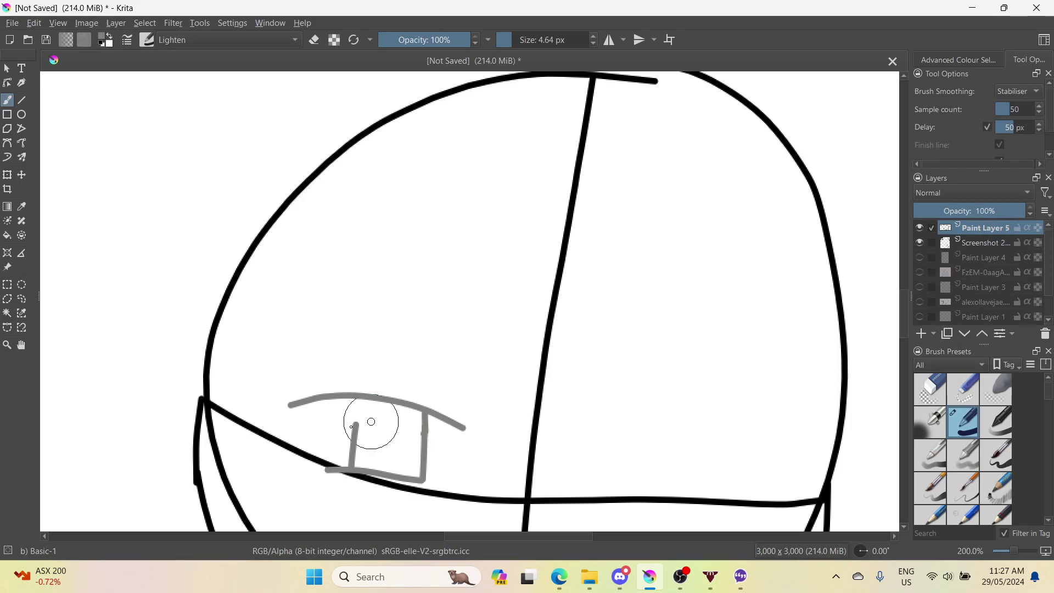
drag(360, 397, 364, 376)
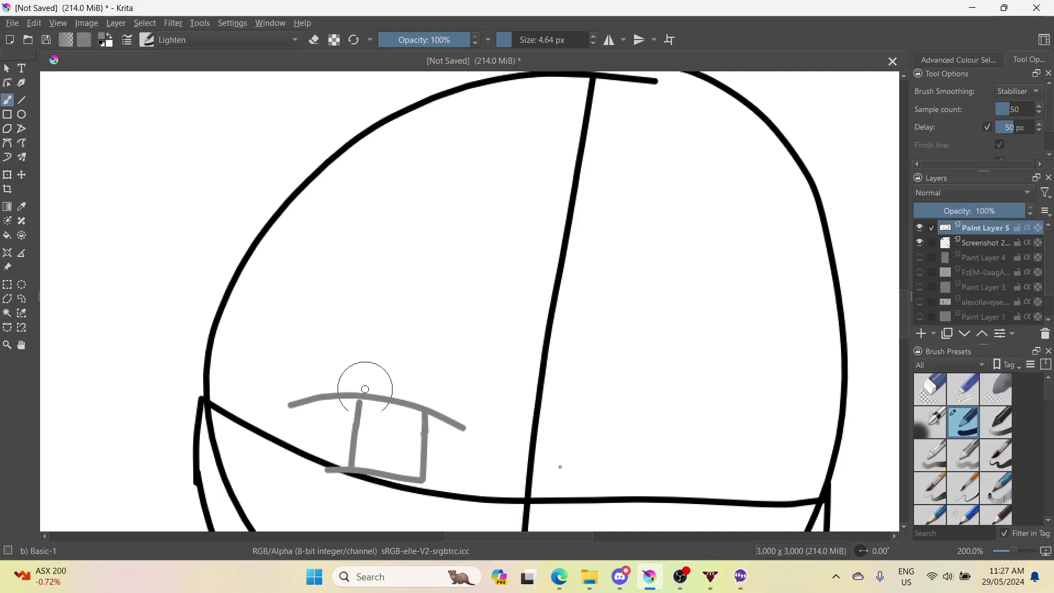
- Draw the right eye on the eye guide line with a bottom line, two iris sides and a curved upper eyelid
scroll(566, 483, down, 1)
scroll(600, 492, up, 1)
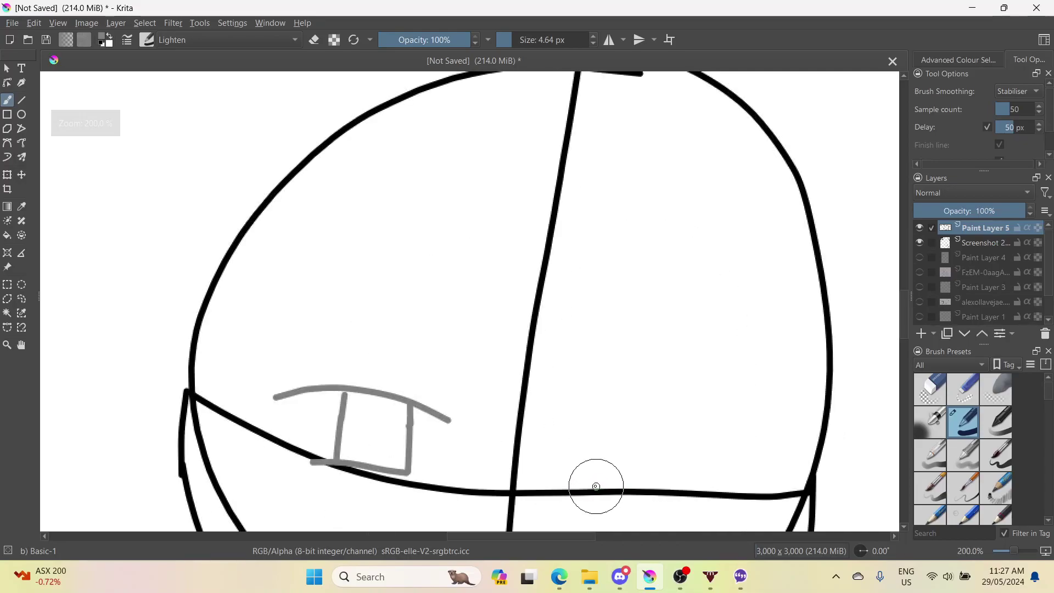
drag(626, 483, 733, 479)
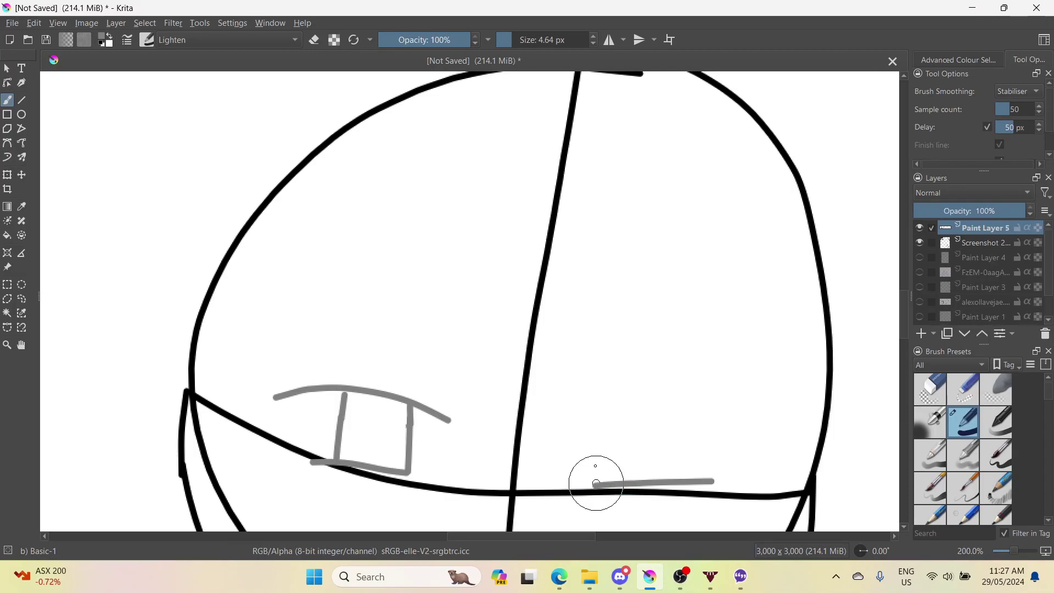
drag(596, 481, 597, 412)
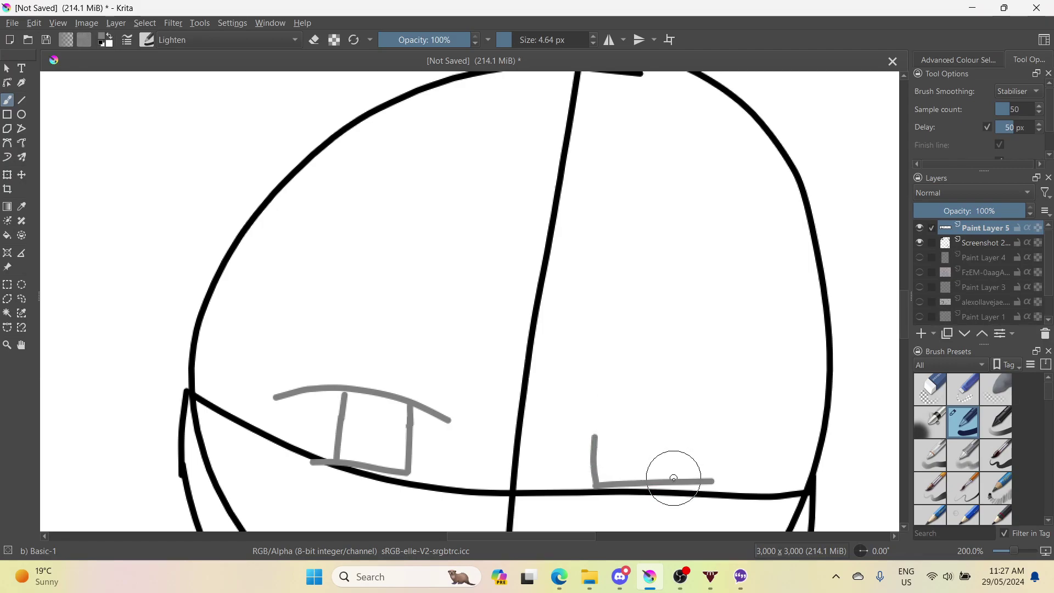
drag(674, 479, 670, 437)
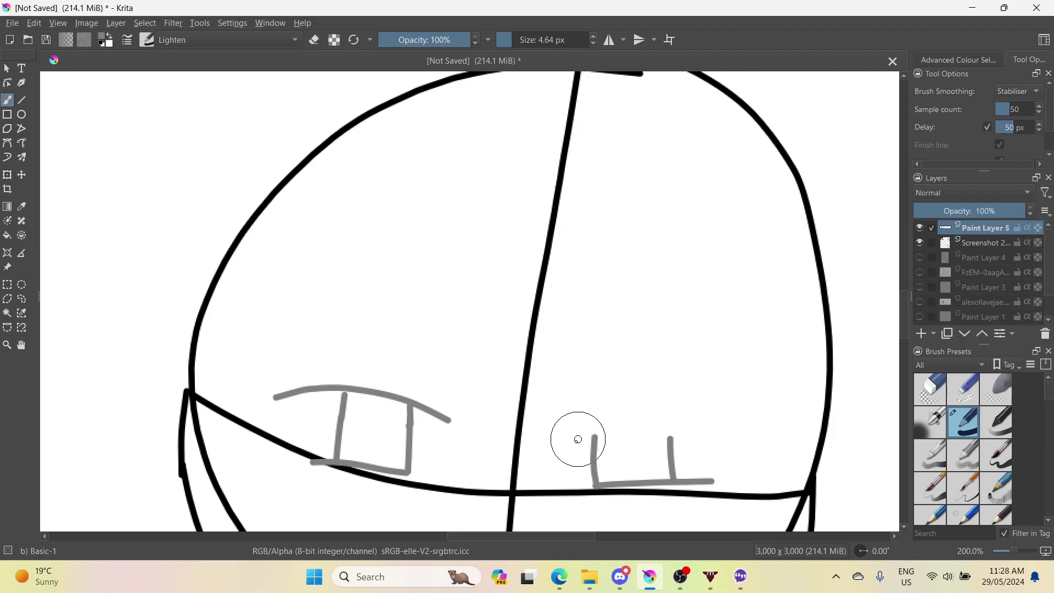
mouse_move(574, 443)
mouse_down()
mouse_move(689, 424)
mouse_move(753, 449)
mouse_move(730, 438)
mouse_up()
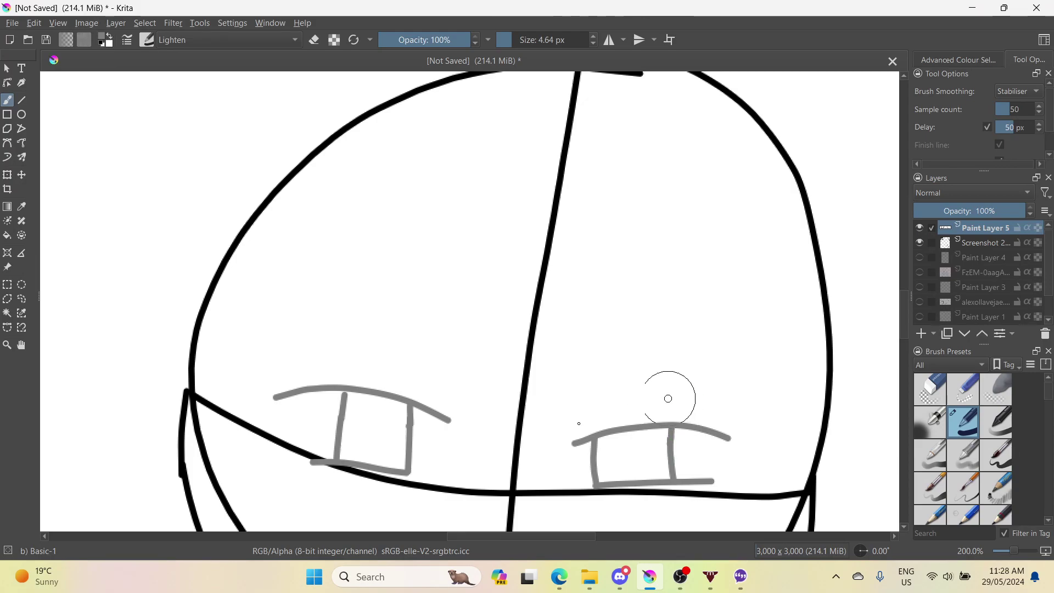
- Draw a closed, tapering grey eyebrow outline above the right eye of the second head
scroll(667, 398, down, 8)
scroll(575, 442, up, 4)
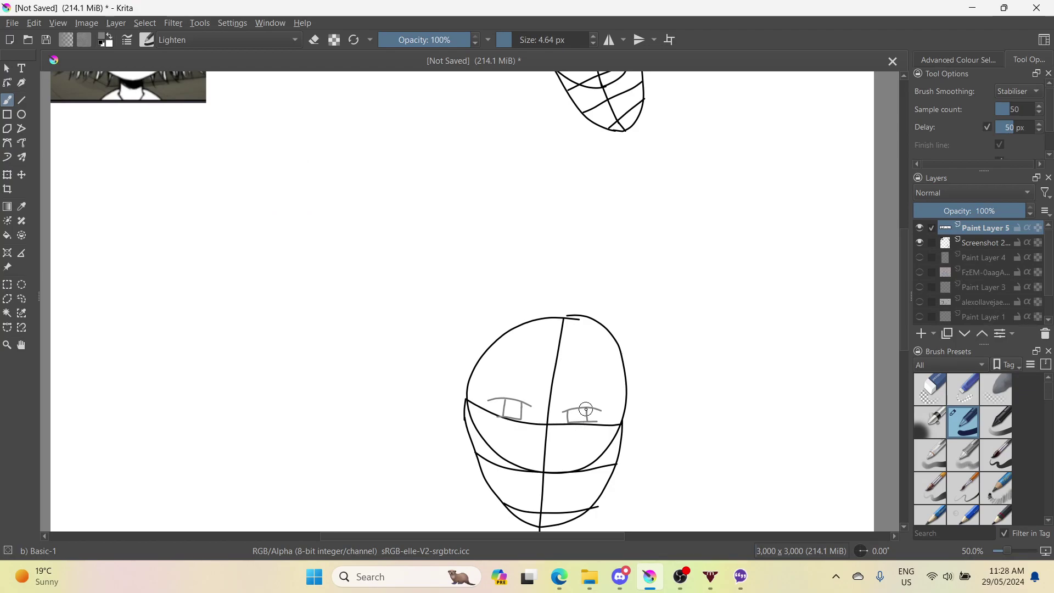
scroll(586, 409, down, 2)
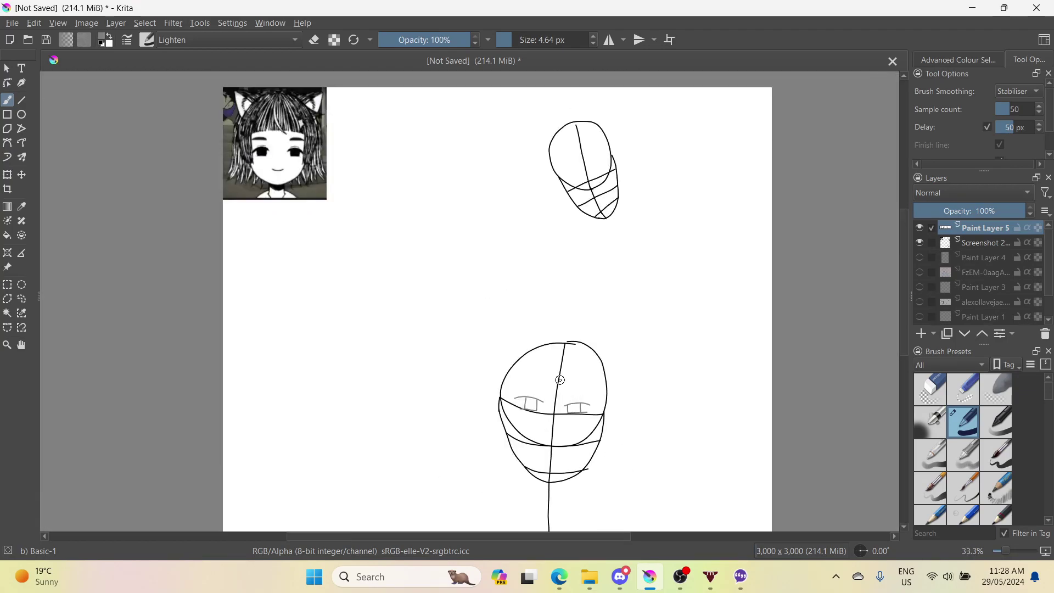
scroll(565, 381, up, 2)
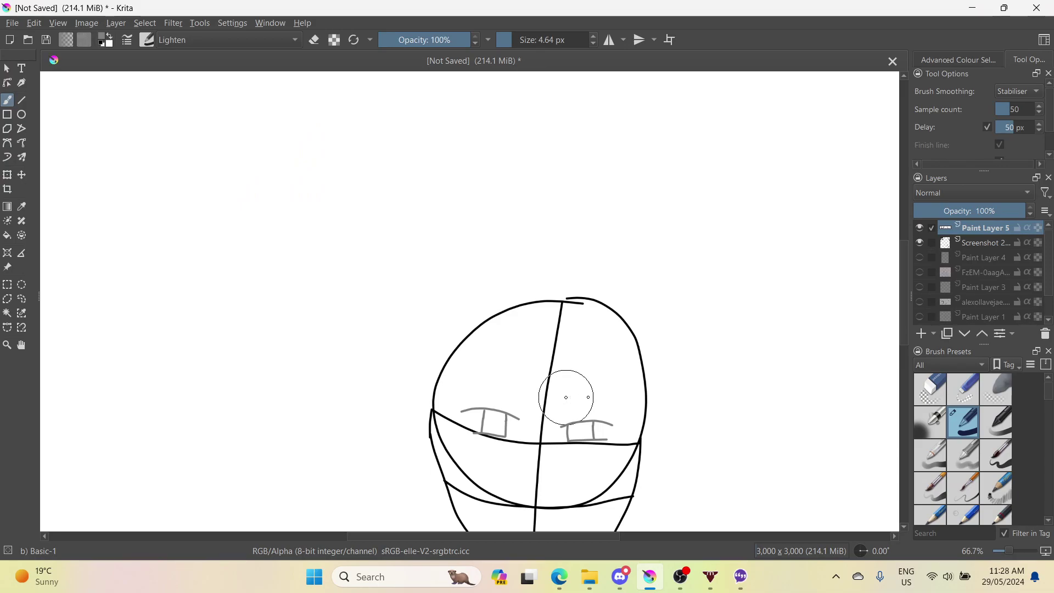
drag(568, 397, 644, 415)
scroll(568, 397, up, 2)
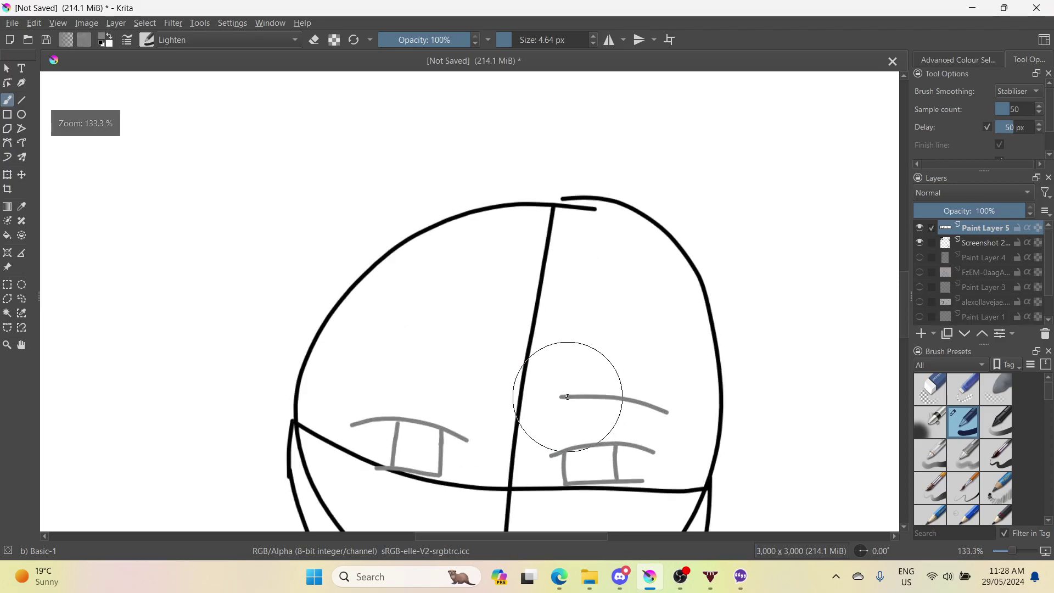
mouse_move(563, 396)
mouse_down()
mouse_move(539, 381)
mouse_move(575, 359)
mouse_move(662, 398)
mouse_move(690, 432)
mouse_move(636, 406)
mouse_up()
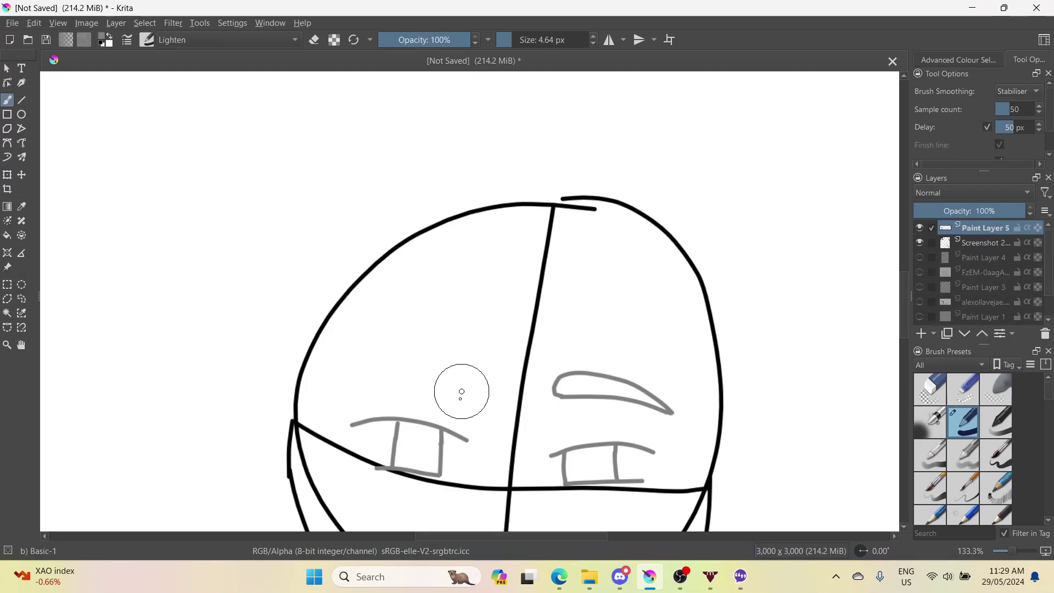
- Draw a closed, curved grey eyebrow outline above the left eye of the second head
scroll(459, 394, up, 1)
drag(453, 395, 478, 382)
mouse_move(467, 333)
mouse_down()
mouse_move(324, 353)
mouse_move(280, 395)
mouse_move(395, 369)
mouse_move(499, 418)
mouse_up()
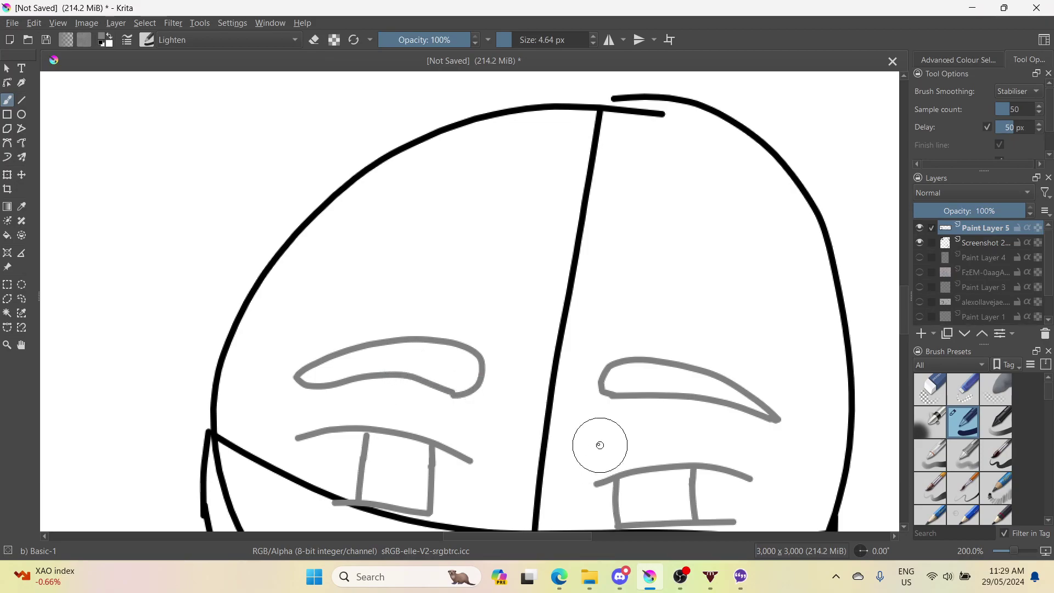
- Examine the eyes of the reference portrait and compare them with the second head's sketch
scroll(600, 446, down, 5)
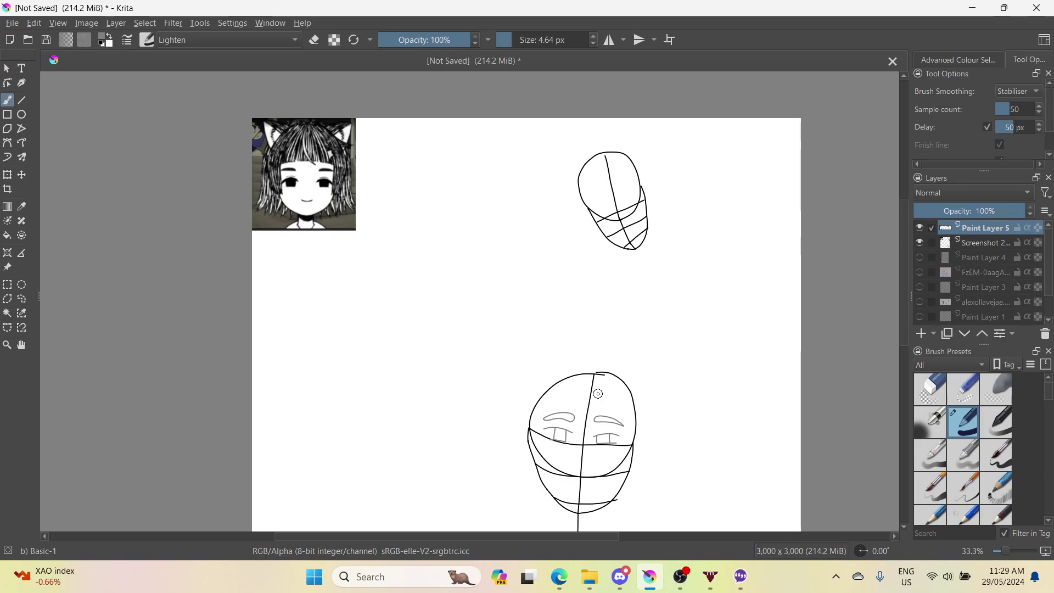
scroll(598, 393, up, 1)
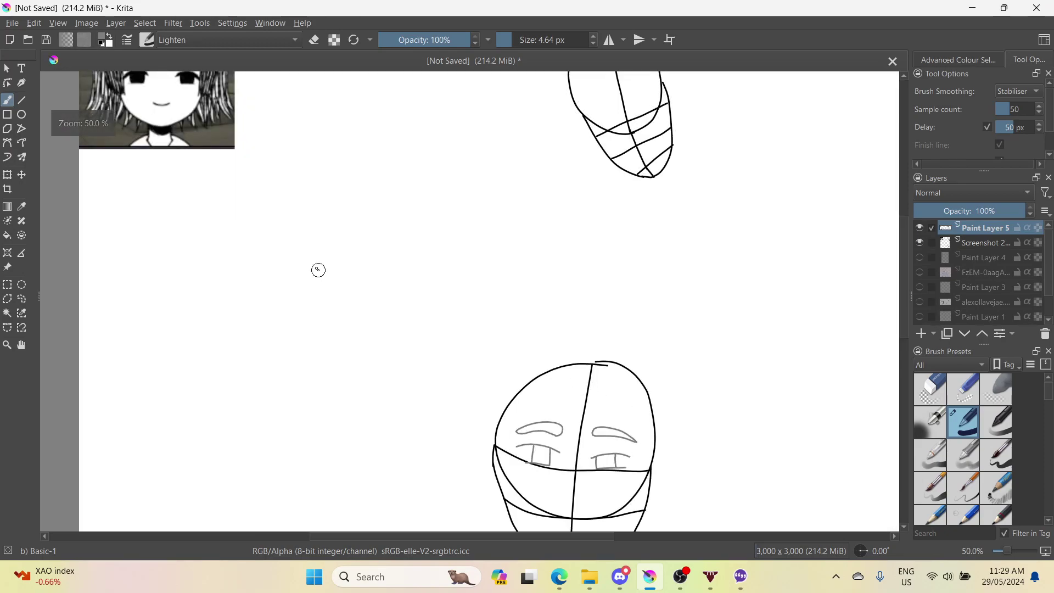
scroll(235, 192, down, 1)
scroll(230, 187, up, 3)
scroll(228, 152, down, 2)
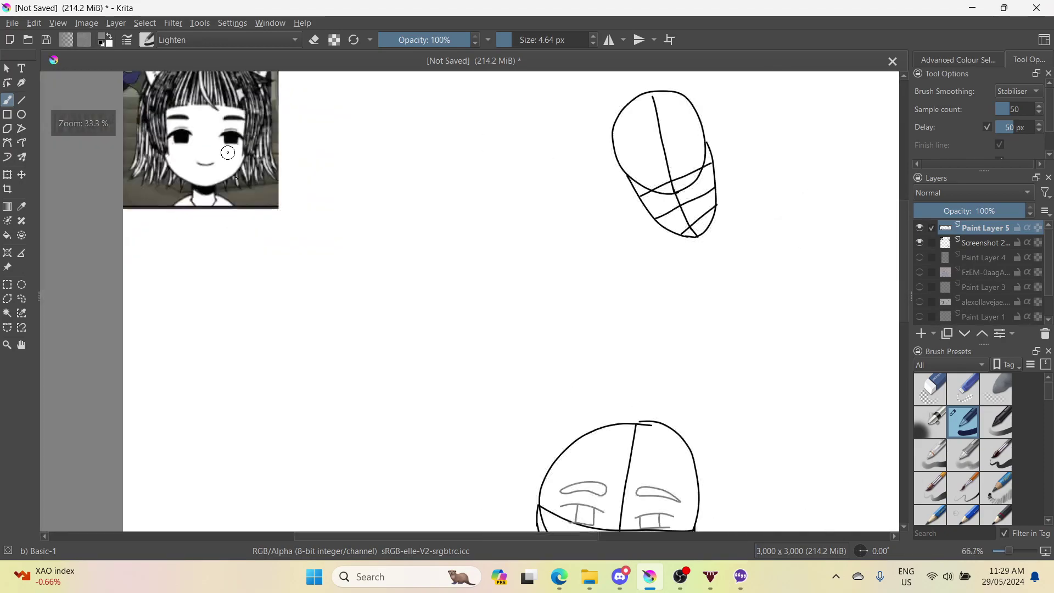
scroll(228, 153, down, 1)
scroll(231, 162, up, 3)
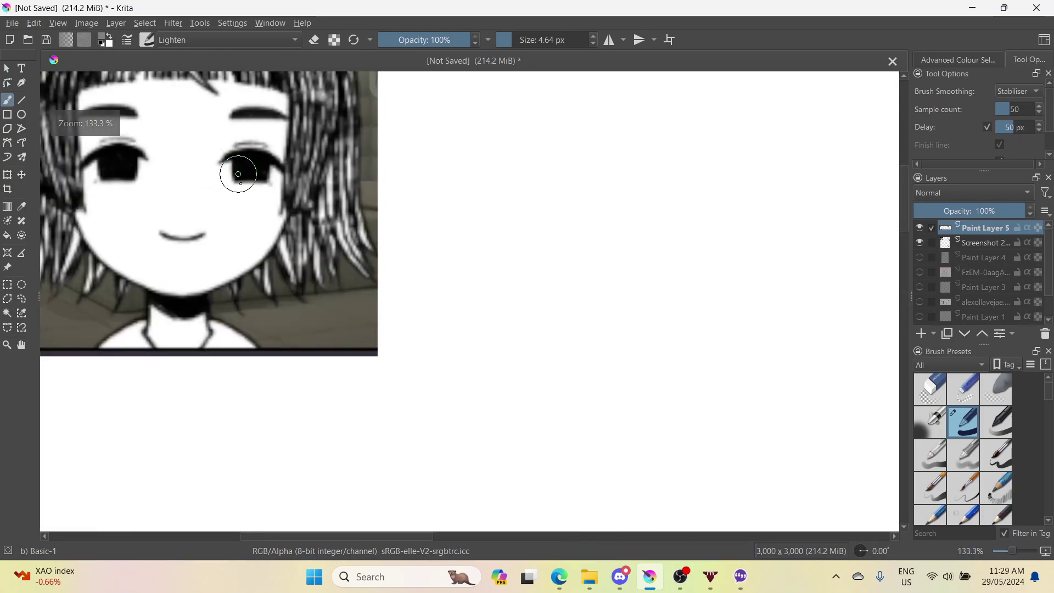
scroll(329, 308, down, 4)
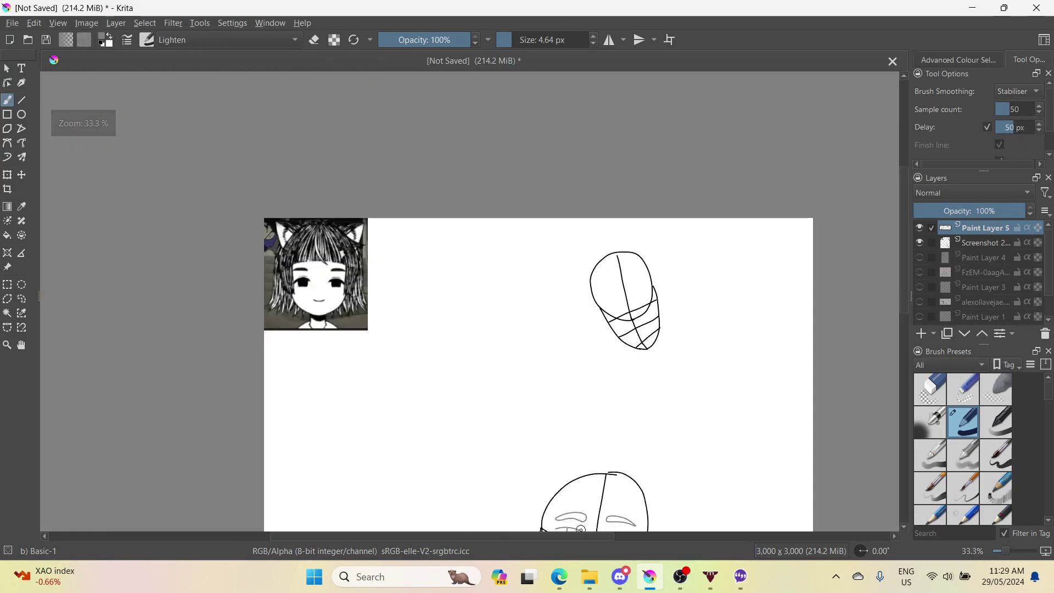
scroll(581, 528, up, 5)
scroll(585, 516, down, 6)
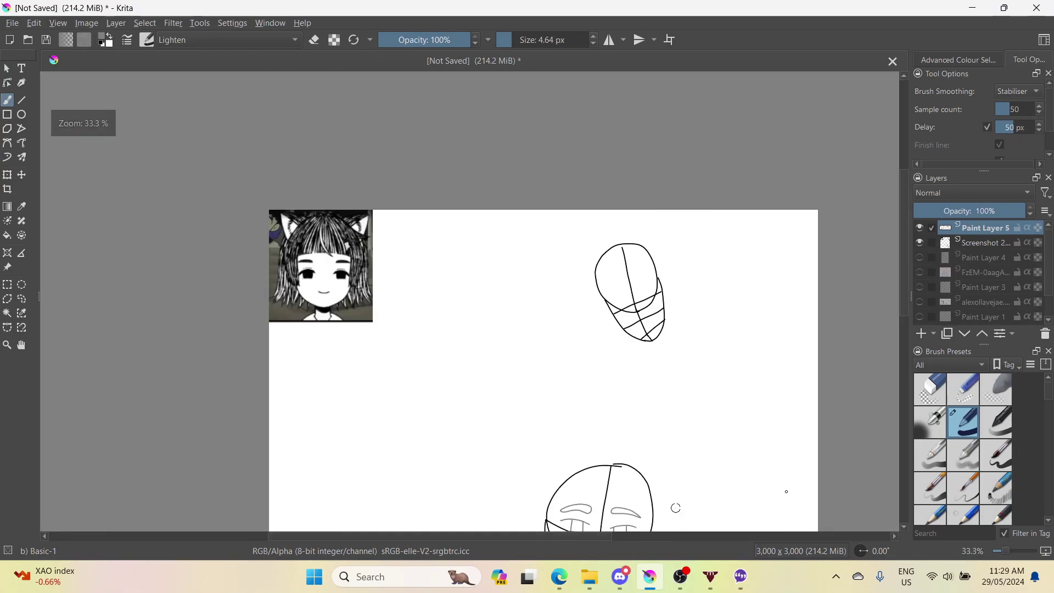
- Draw a short grey crease line above each upper eyelid of the second head
drag(905, 301, 891, 358)
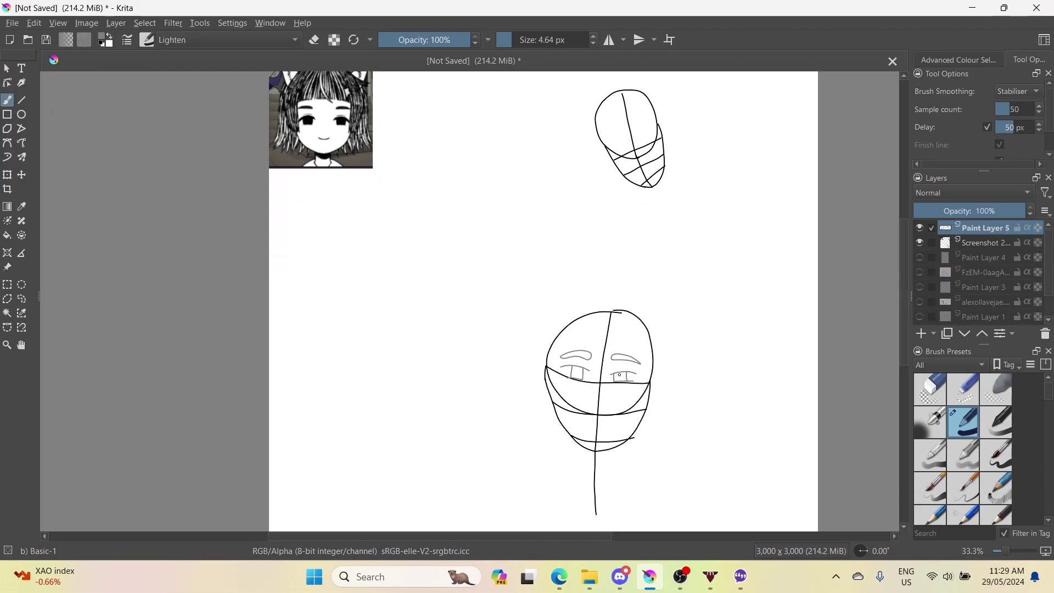
scroll(619, 375, up, 4)
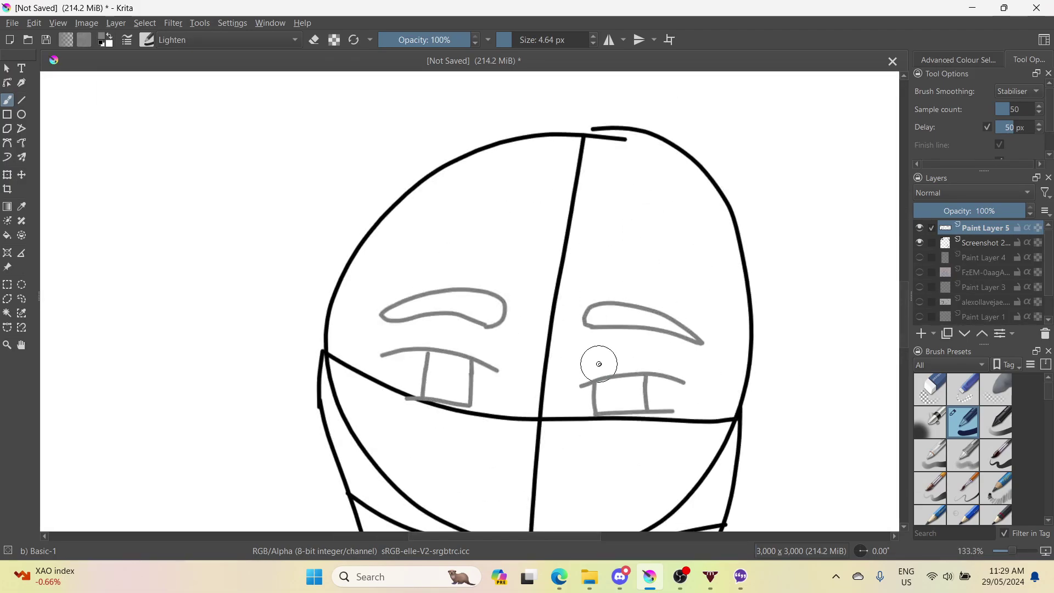
drag(599, 364, 666, 357)
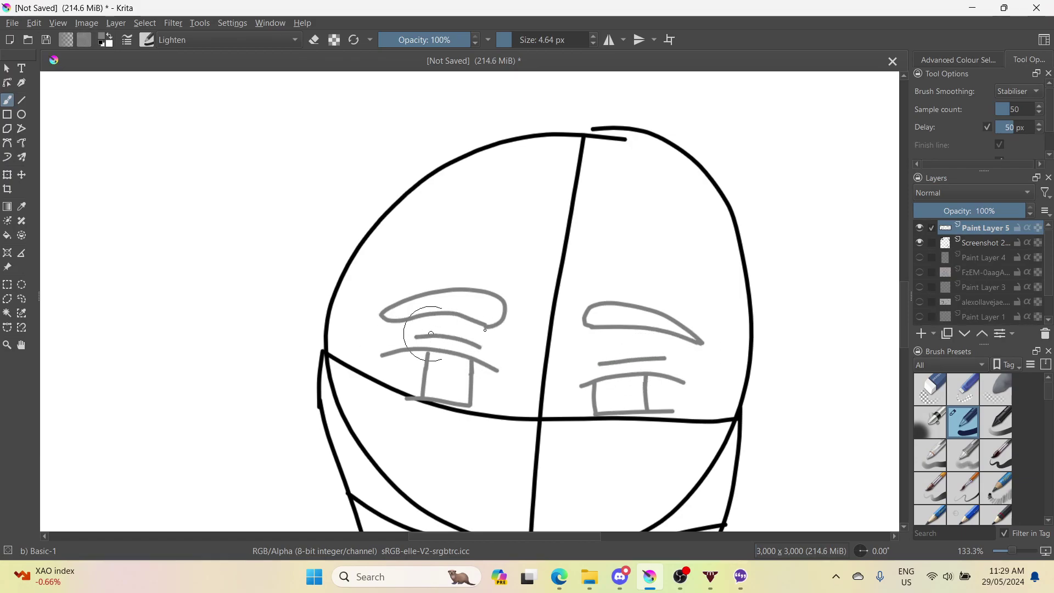
- Draw a wide U-shaped grey smile across the centre line, reaching down to the second head's mouth guide line
scroll(483, 351, down, 4)
scroll(487, 388, up, 2)
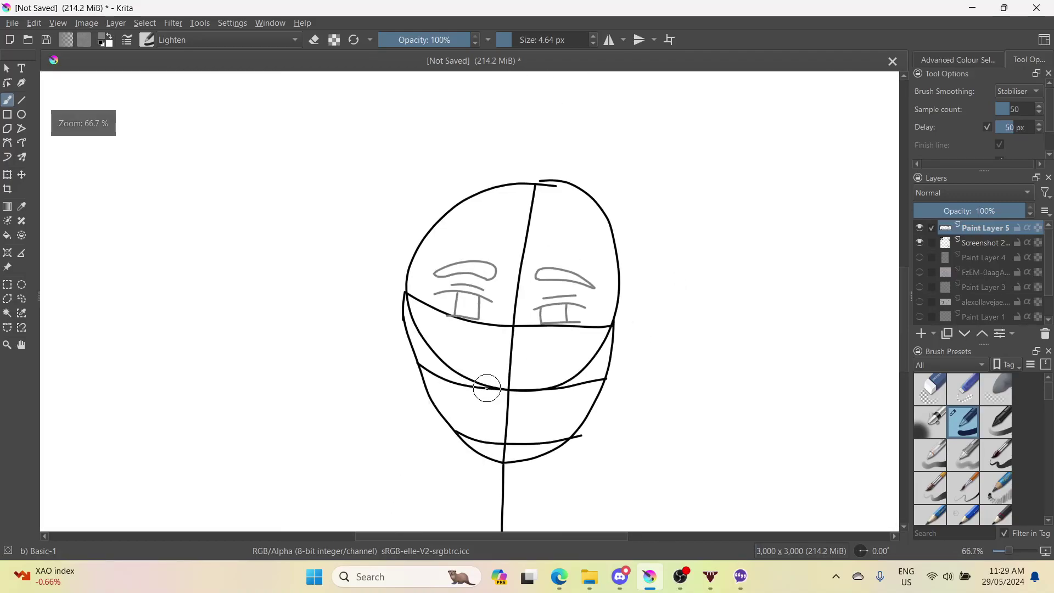
scroll(483, 401, up, 2)
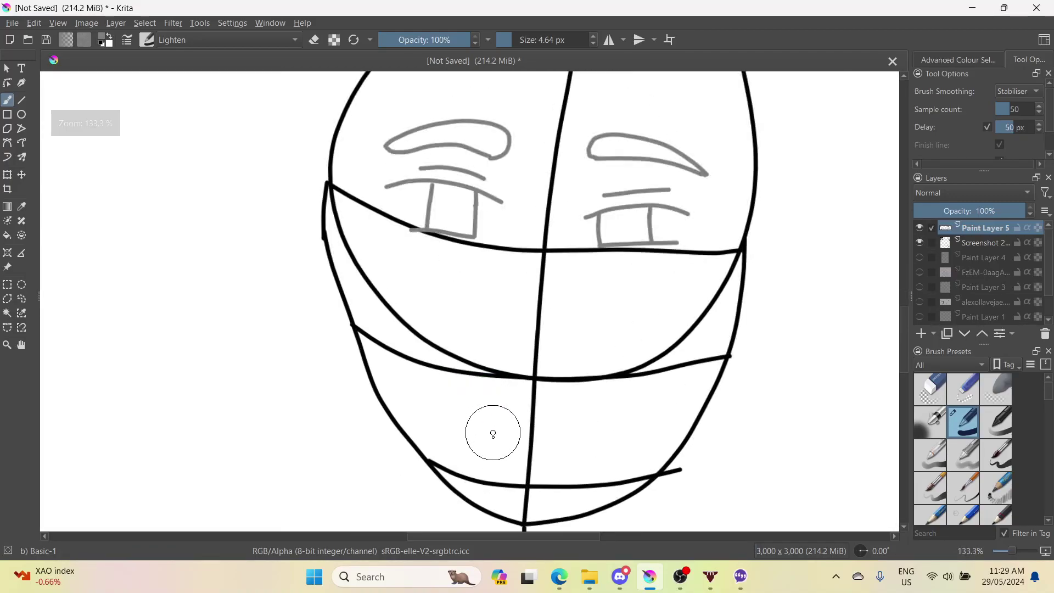
scroll(485, 437, down, 3)
scroll(486, 438, up, 3)
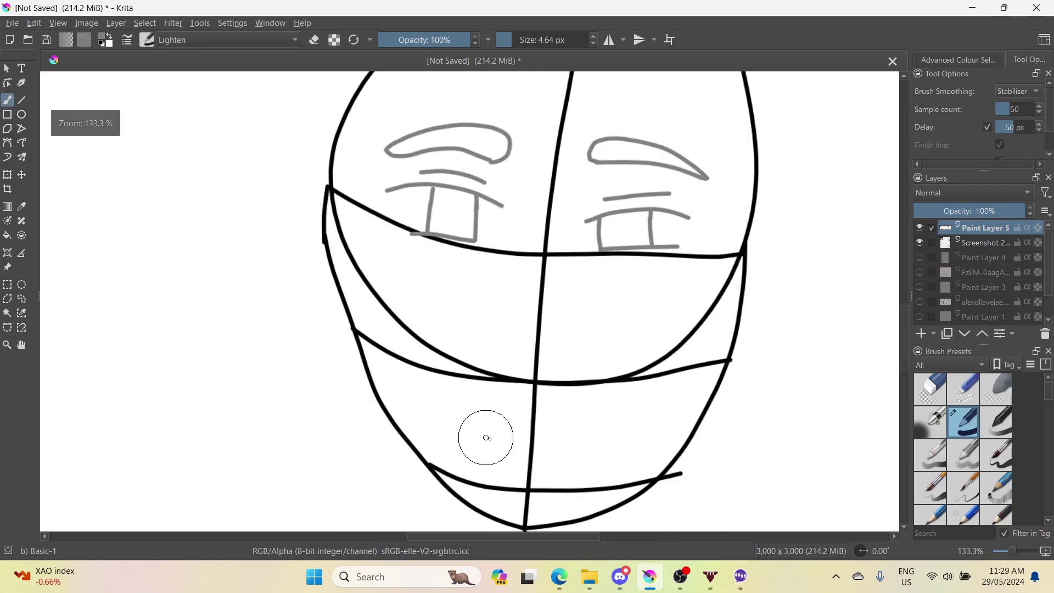
scroll(488, 436, down, 3)
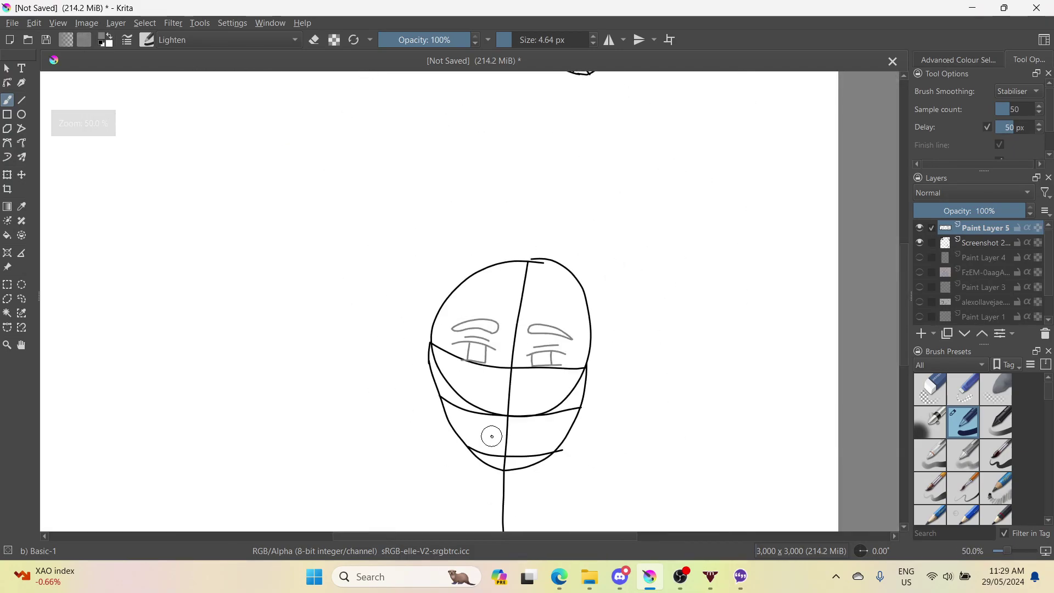
scroll(492, 436, down, 2)
scroll(492, 436, up, 2)
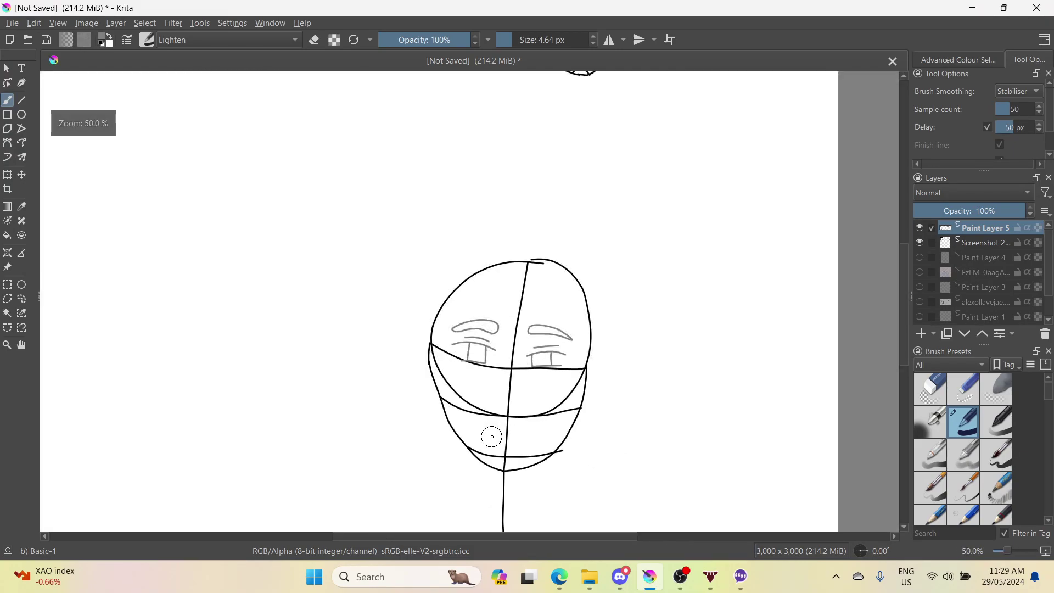
scroll(492, 437, down, 1)
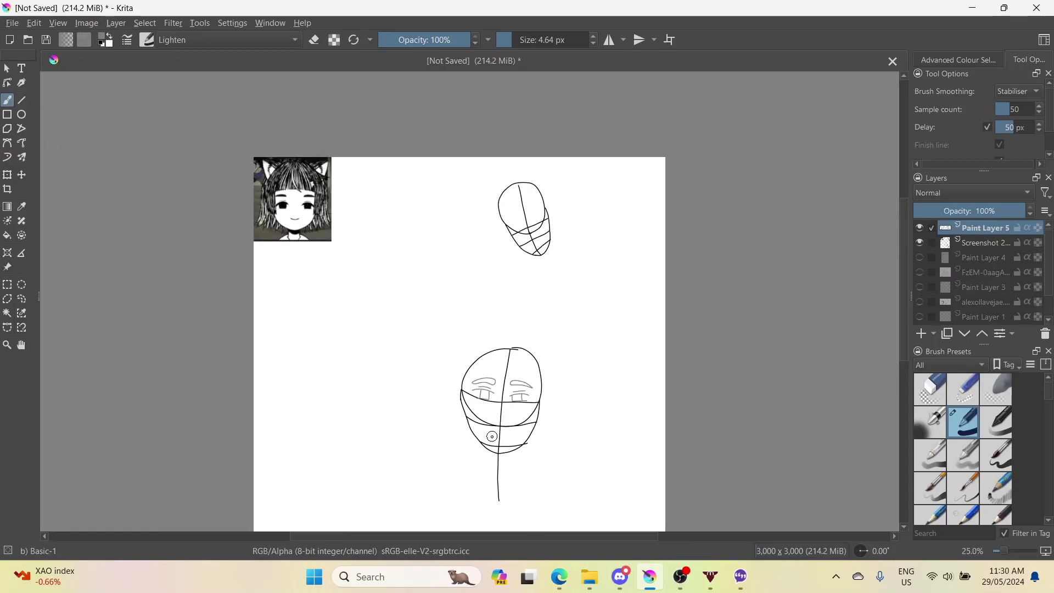
scroll(492, 437, up, 3)
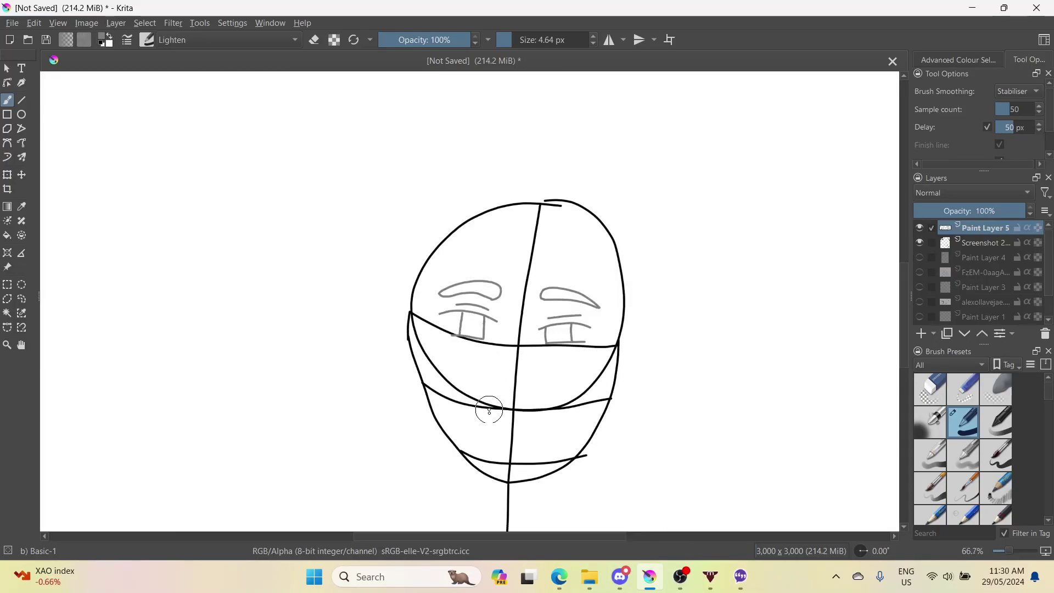
scroll(487, 412, up, 3)
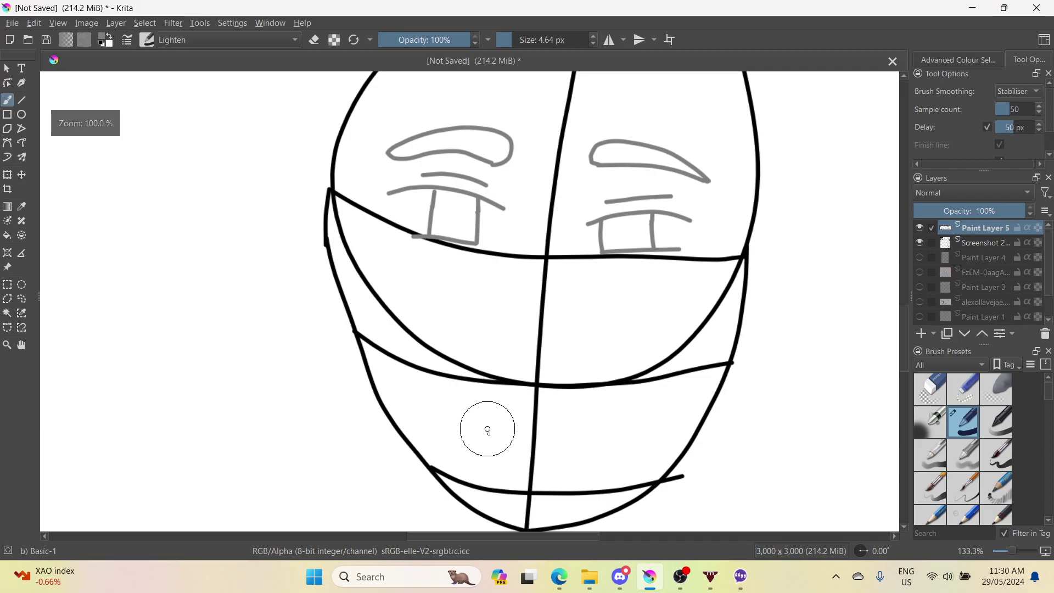
scroll(488, 434, down, 5)
scroll(489, 435, up, 5)
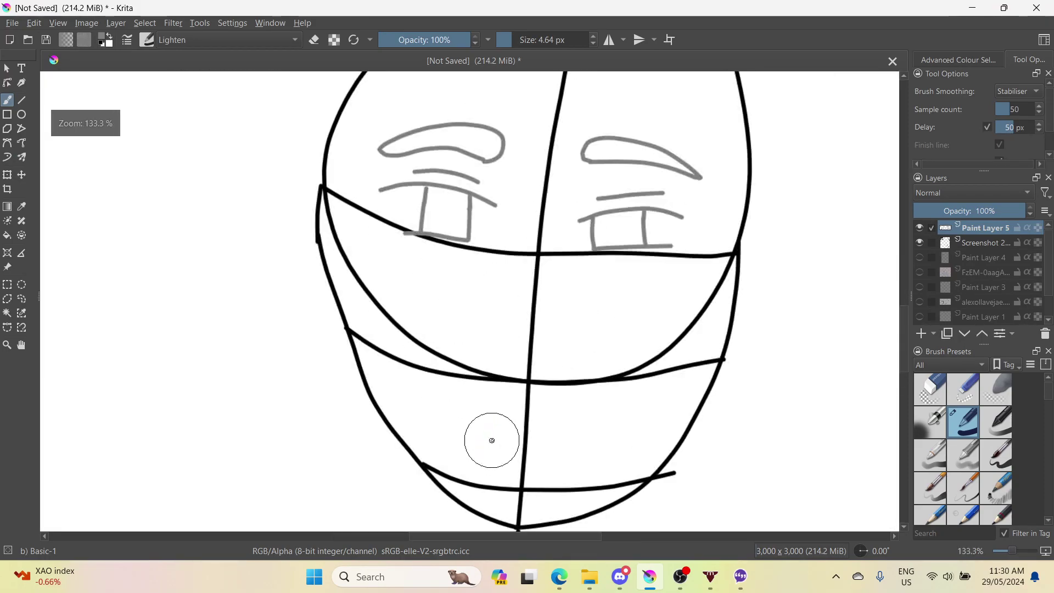
scroll(491, 440, down, 2)
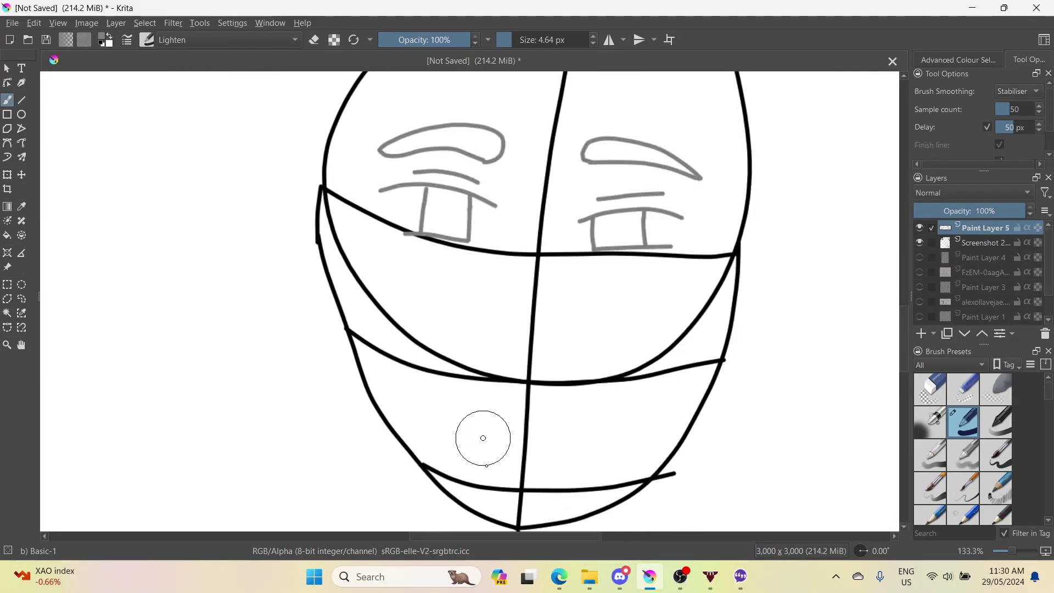
mouse_move(484, 443)
mouse_down()
mouse_move(508, 478)
mouse_move(538, 491)
mouse_move(578, 480)
mouse_move(600, 438)
mouse_up()
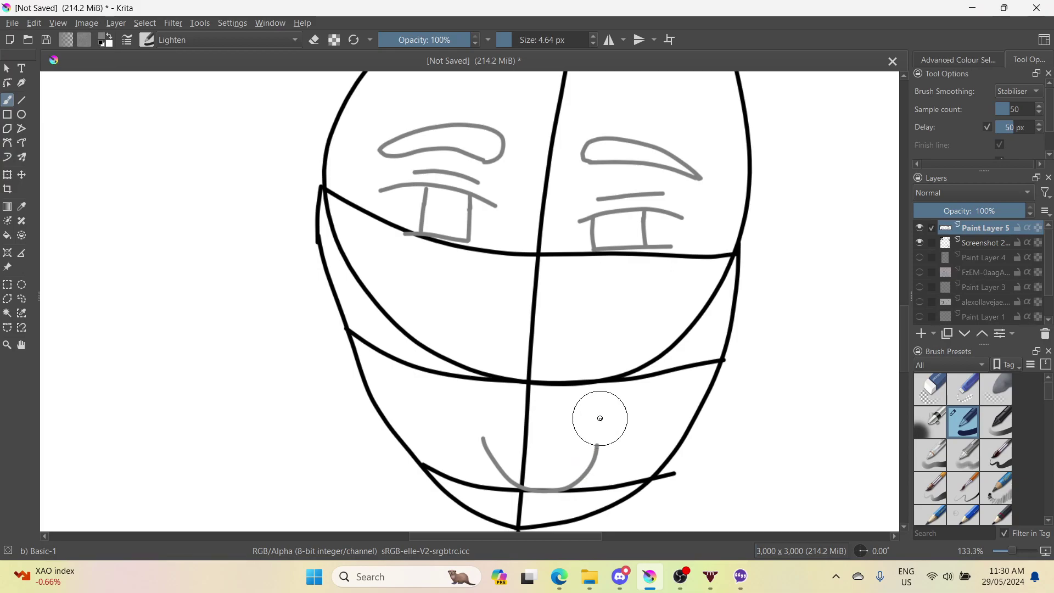
scroll(599, 417, down, 3)
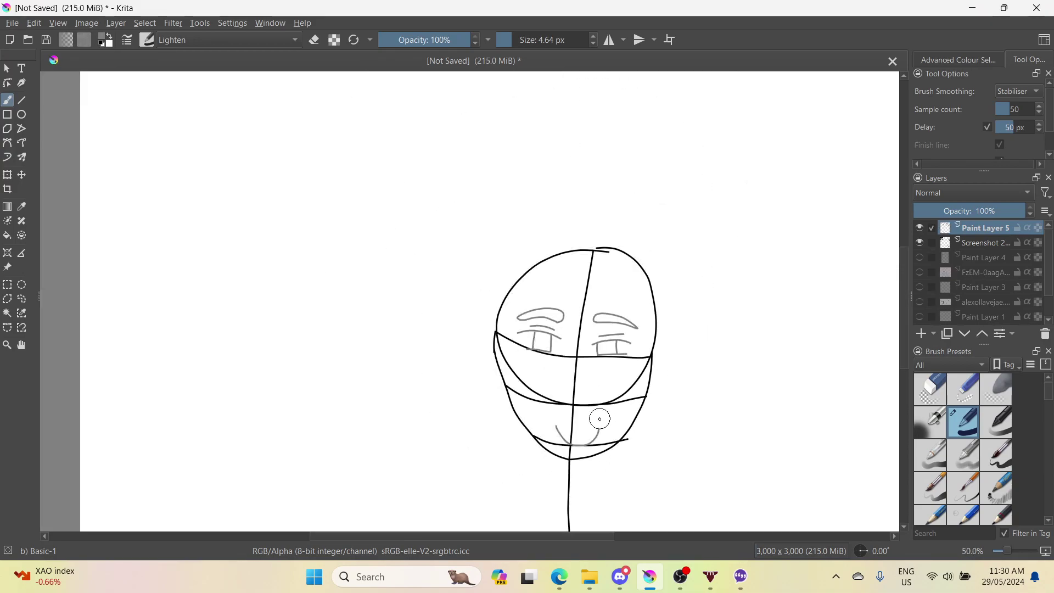
- Toggle the visibility of the screenshot layer repeatedly to compare the grey facial features with and without the guide lines, leaving it shown
scroll(600, 418, down, 2)
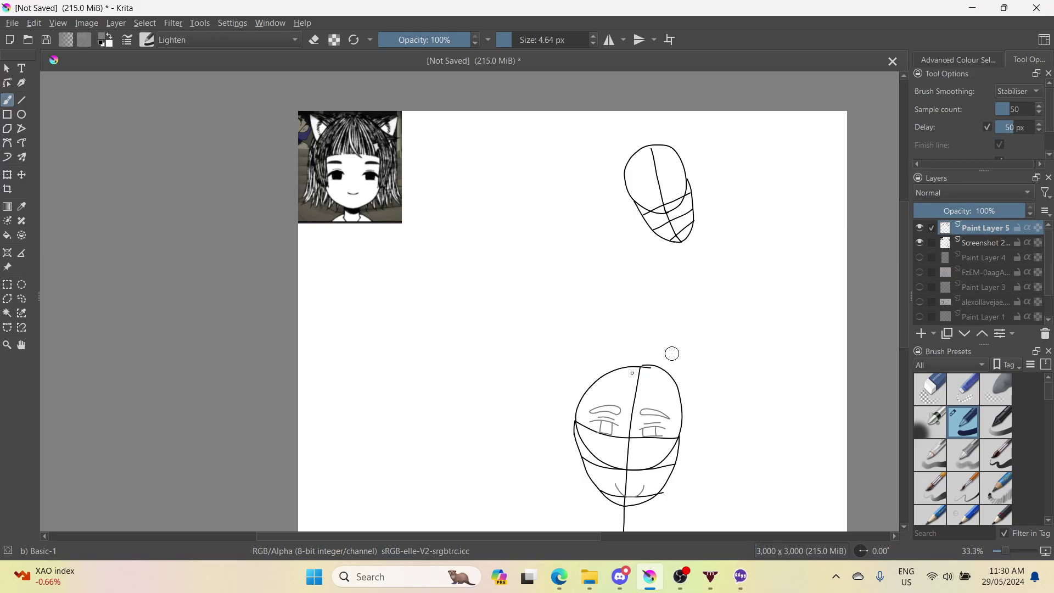
click(918, 242)
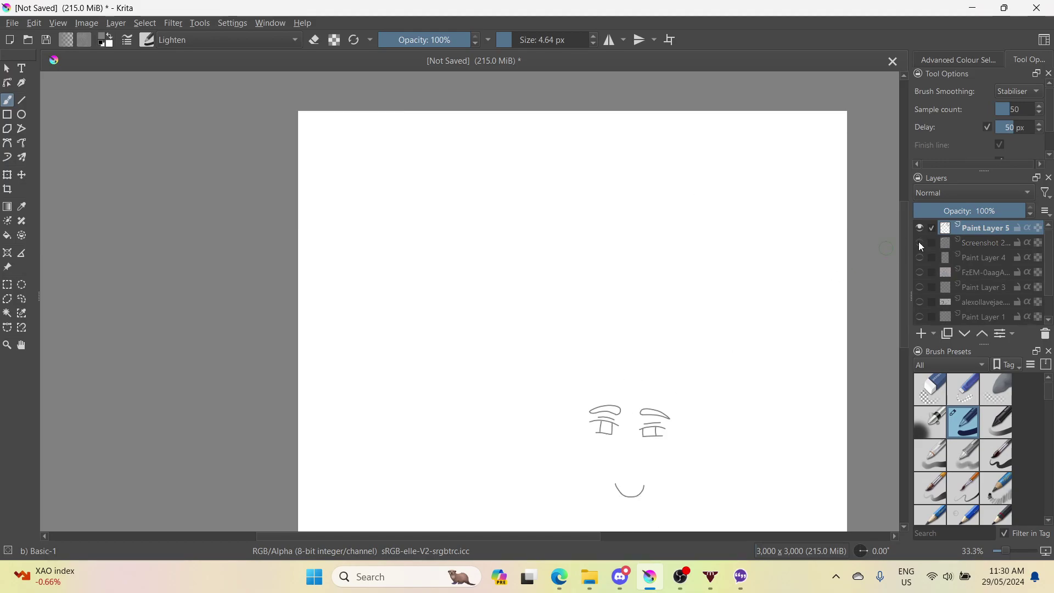
click(917, 242)
click(917, 242)
click(918, 243)
click(918, 242)
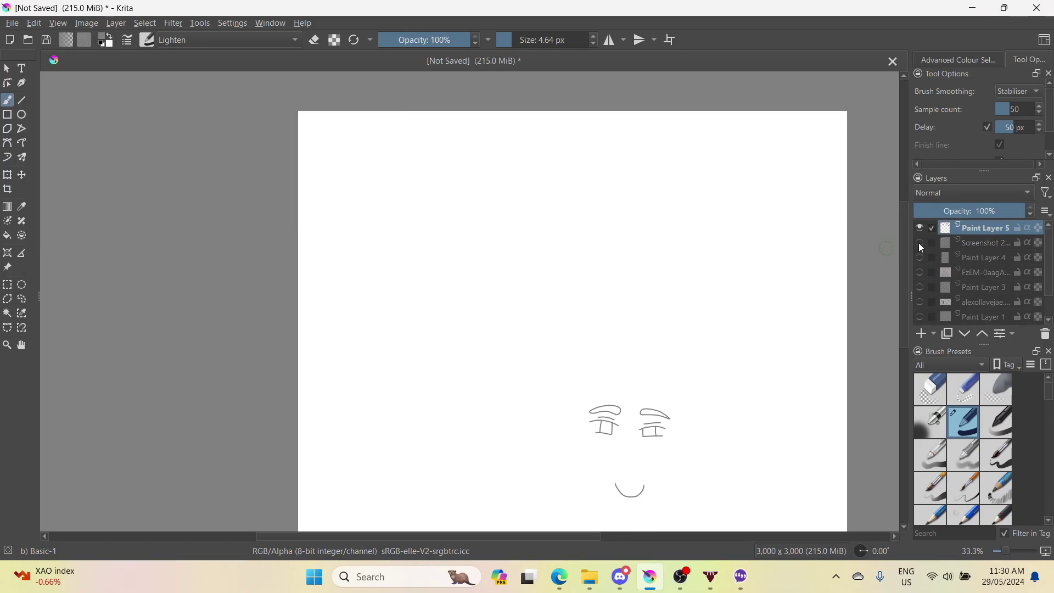
click(918, 243)
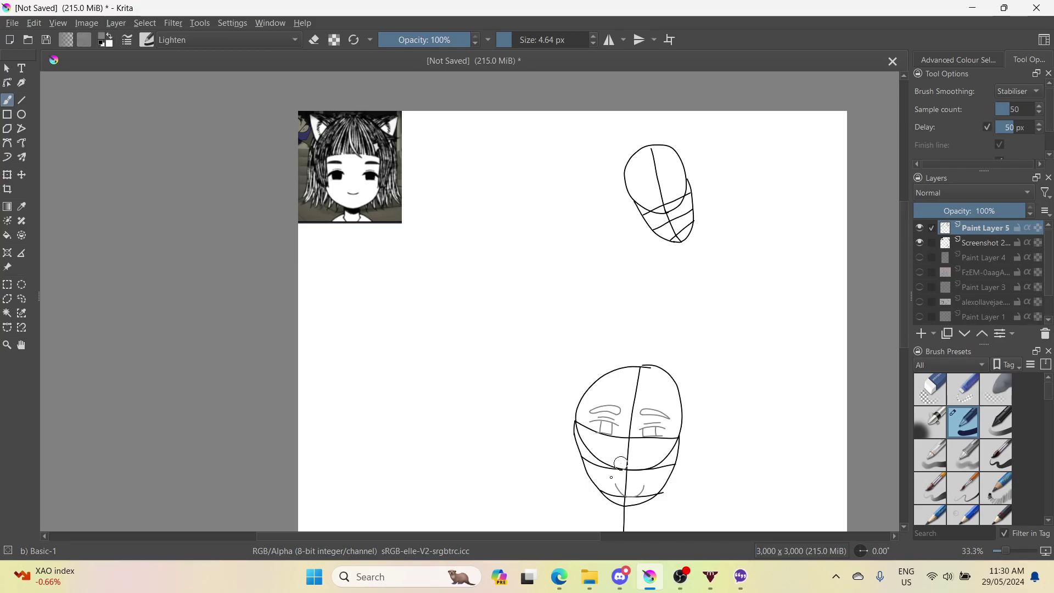
click(921, 240)
click(921, 239)
click(921, 239)
click(922, 240)
click(921, 239)
click(921, 239)
click(921, 240)
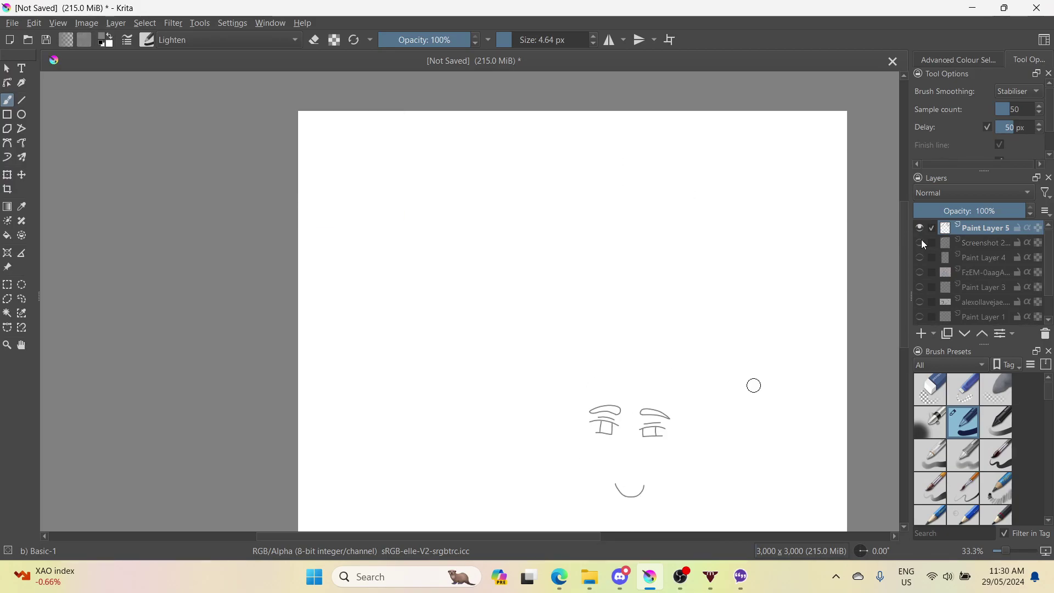
click(921, 239)
click(921, 239)
click(921, 239)
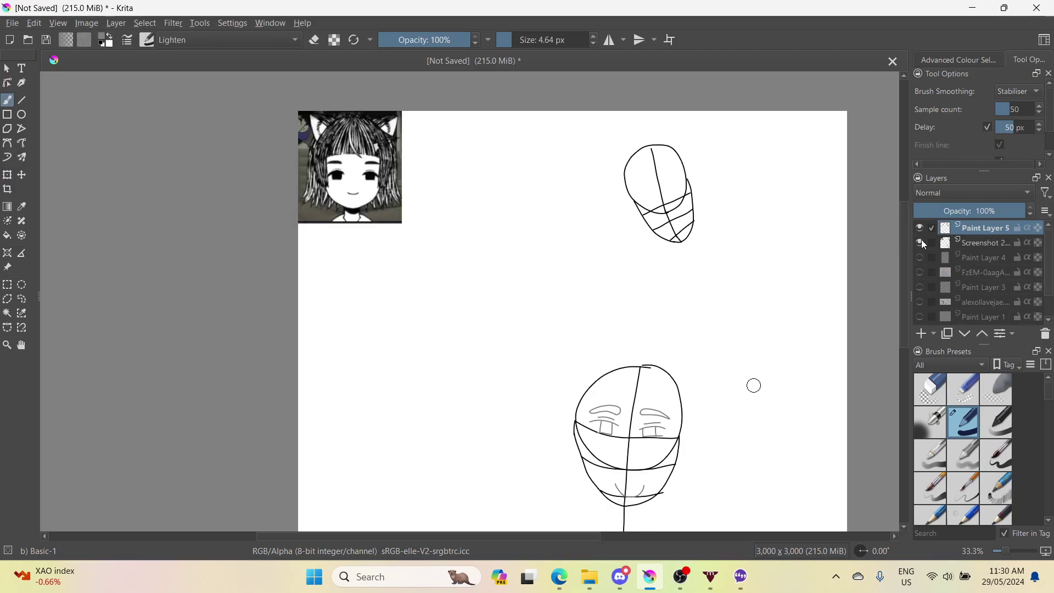
- Undo all the grey facial features on the second head, including the smile, eyebrows and both eyes
scroll(732, 432, up, 1)
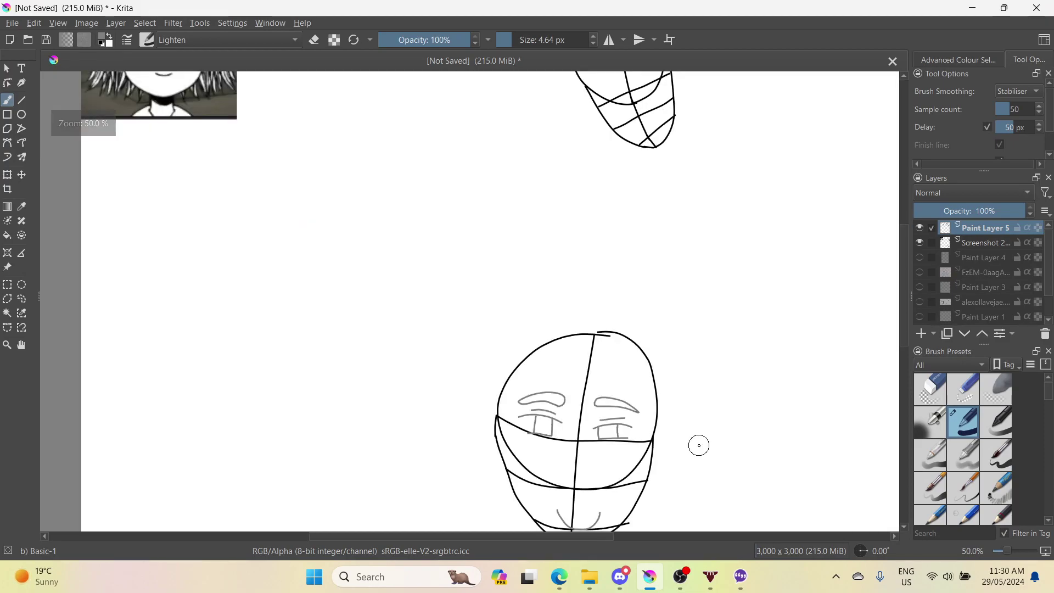
key(ctrl+z)
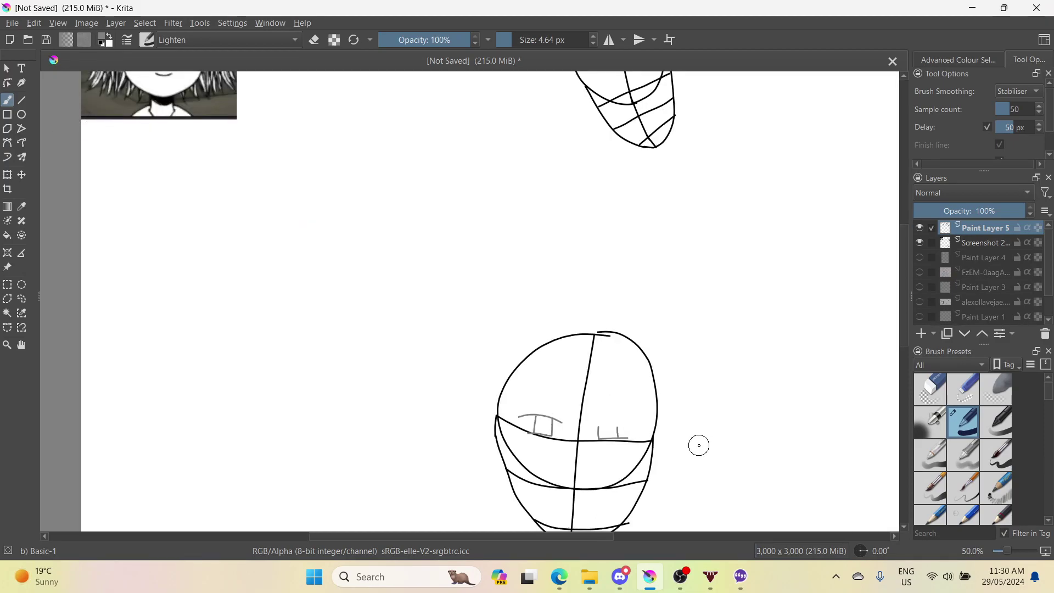
key(ctrl+z)
key(ctrl+z)
key(ctrl+z)
- Redraw the second head's left eye across the eye guide line with a bottom line, two iris sides and a curved upper eyelid
scroll(546, 472, up, 4)
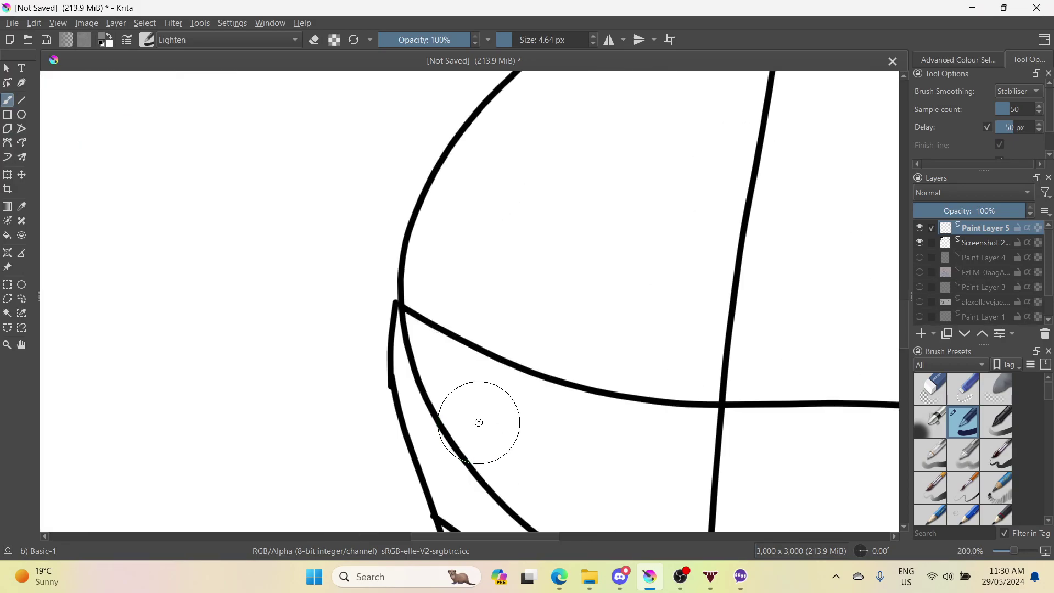
drag(477, 421, 680, 428)
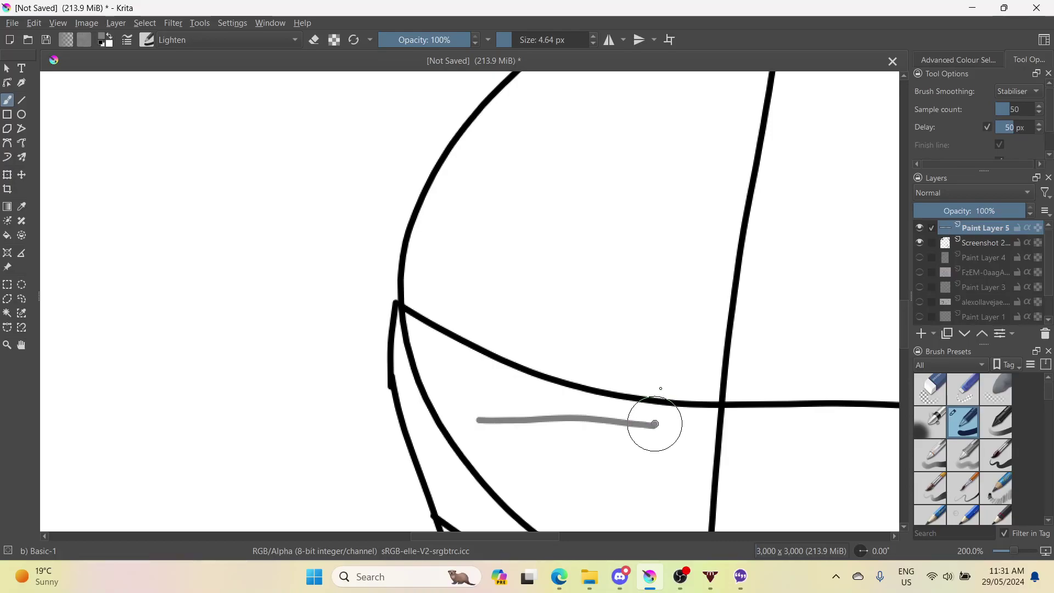
drag(660, 388, 658, 317)
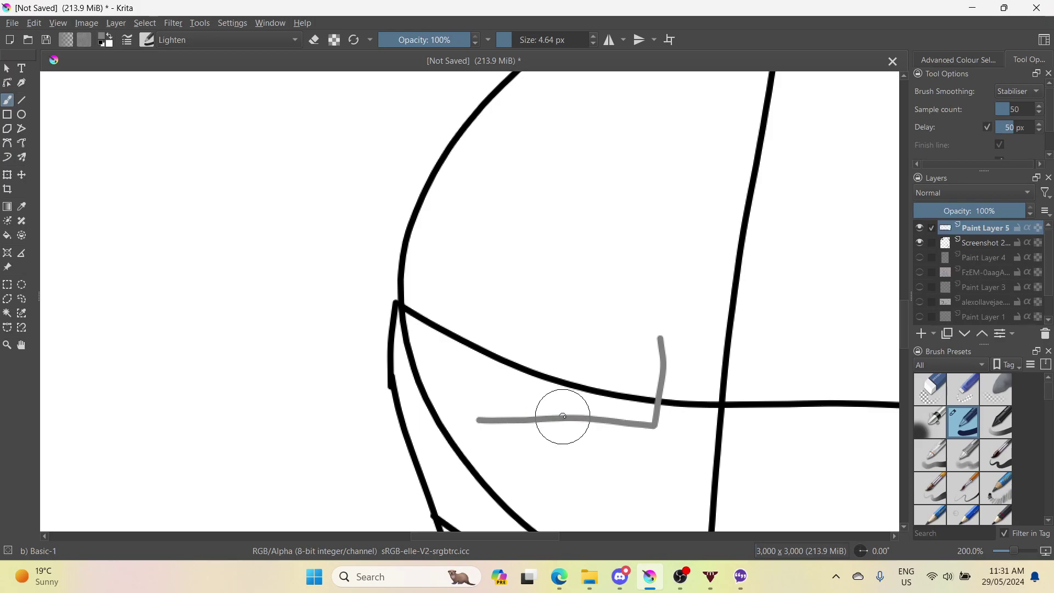
drag(571, 393, 575, 320)
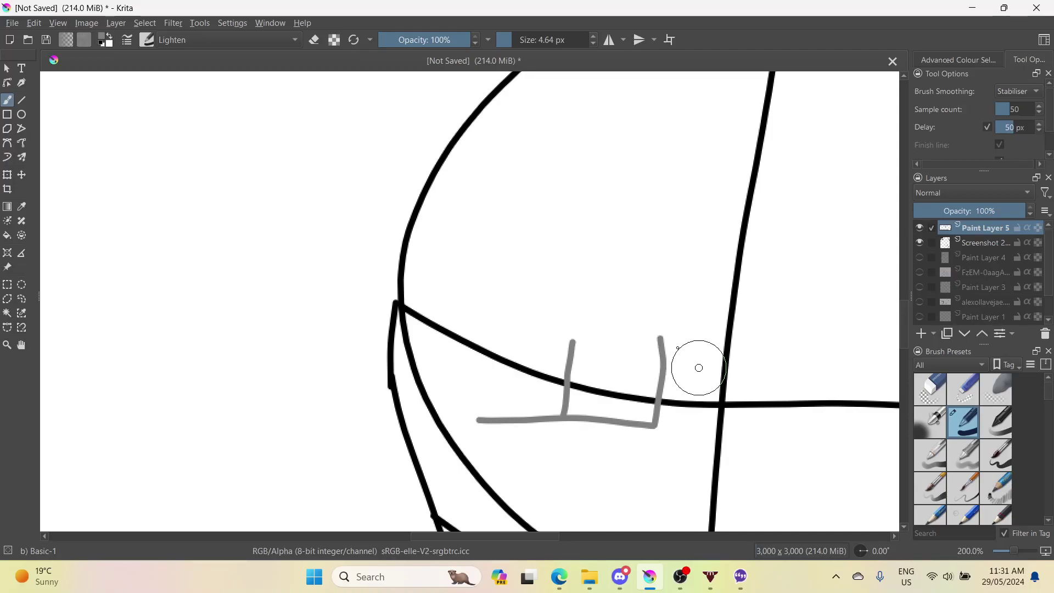
mouse_move(700, 367)
mouse_down()
mouse_move(645, 330)
mouse_move(560, 322)
mouse_move(450, 366)
mouse_up()
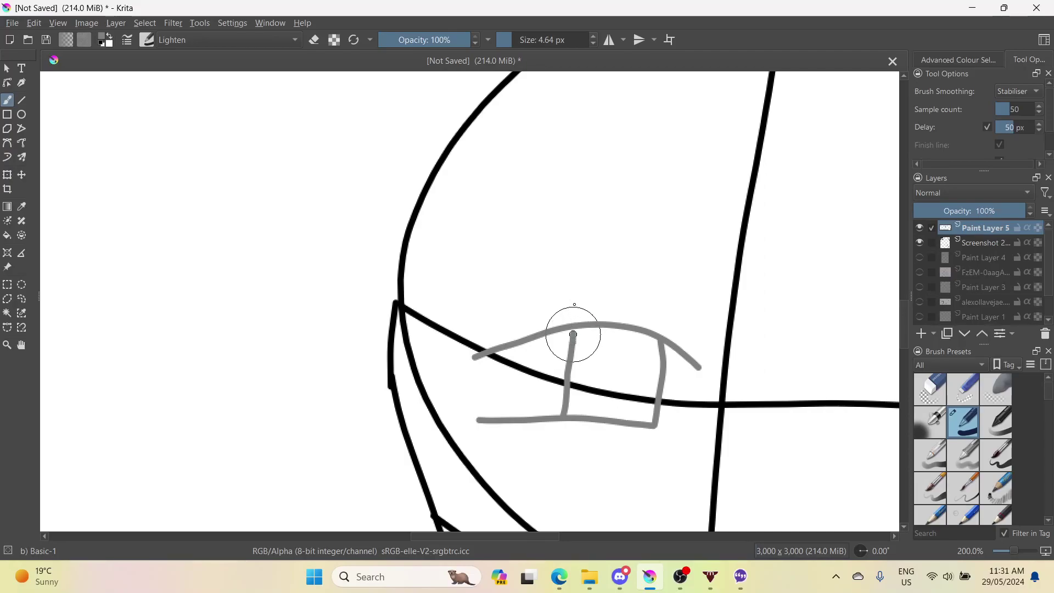
scroll(571, 340, down, 6)
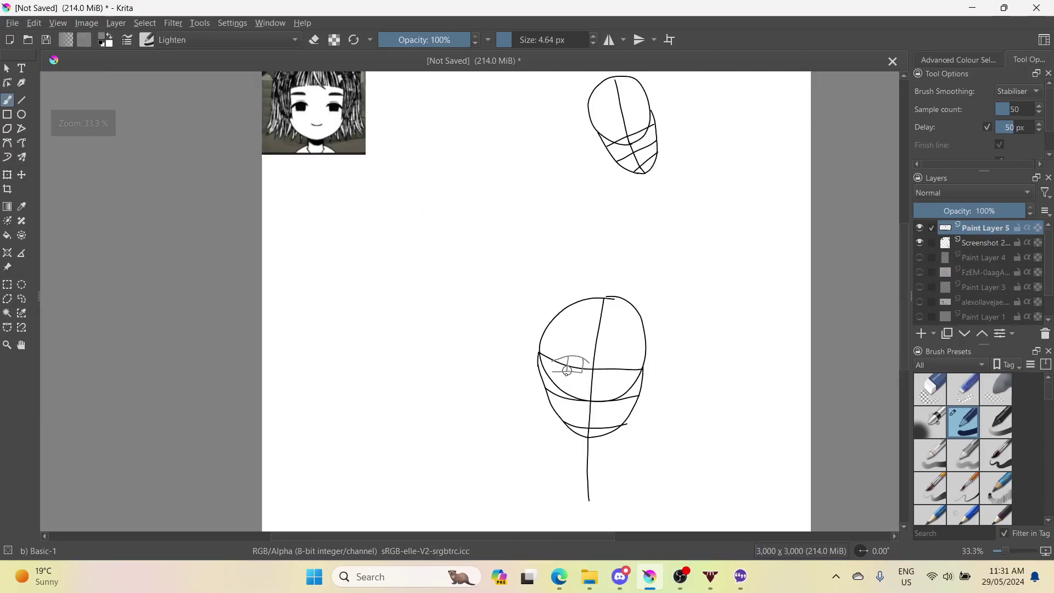
- Undo all the grey strokes of the second head's left eye
scroll(566, 375, up, 4)
scroll(566, 374, up, 2)
key(ctrl+z)
key(ctrl+z)
key(ctrl+z)
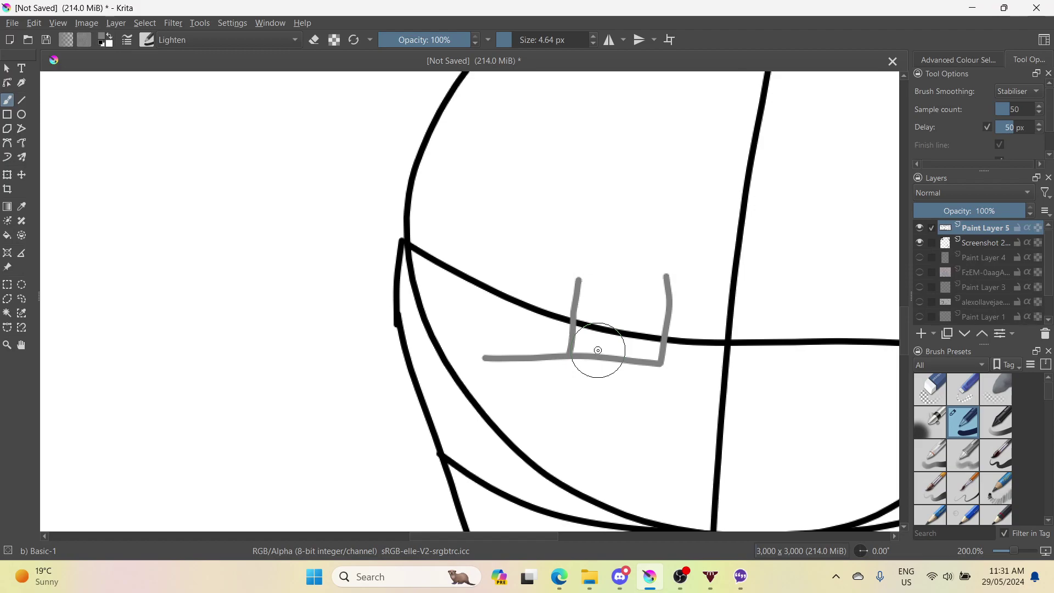
key(ctrl+z)
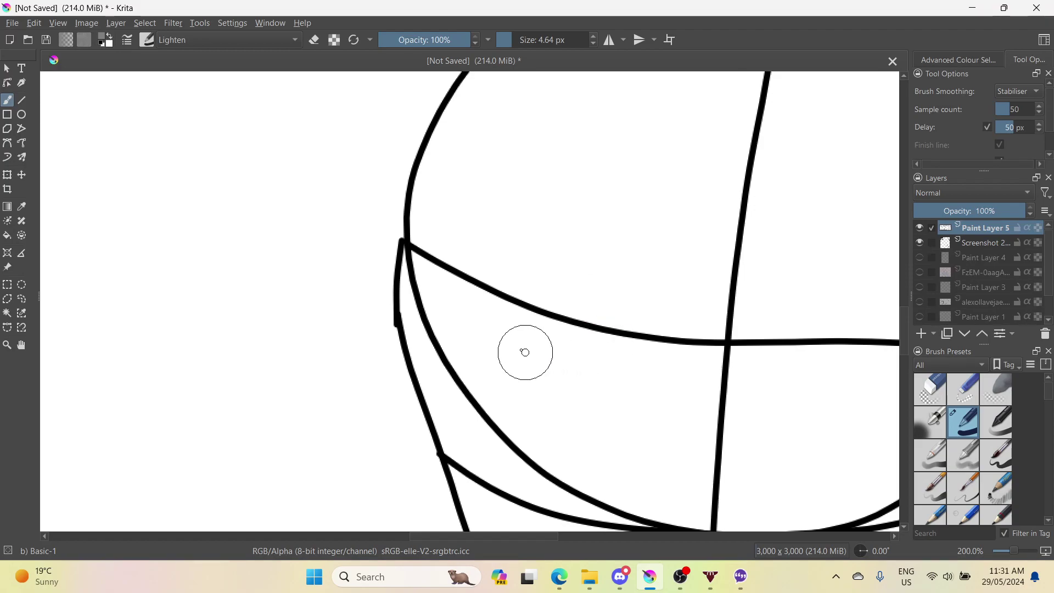
- Redraw the second head's left eye smaller across the eye guide line, with a bottom line, two iris sides and a curved upper eyelid
mouse_move(518, 348)
mouse_down()
mouse_move(674, 354)
mouse_move(653, 352)
mouse_up()
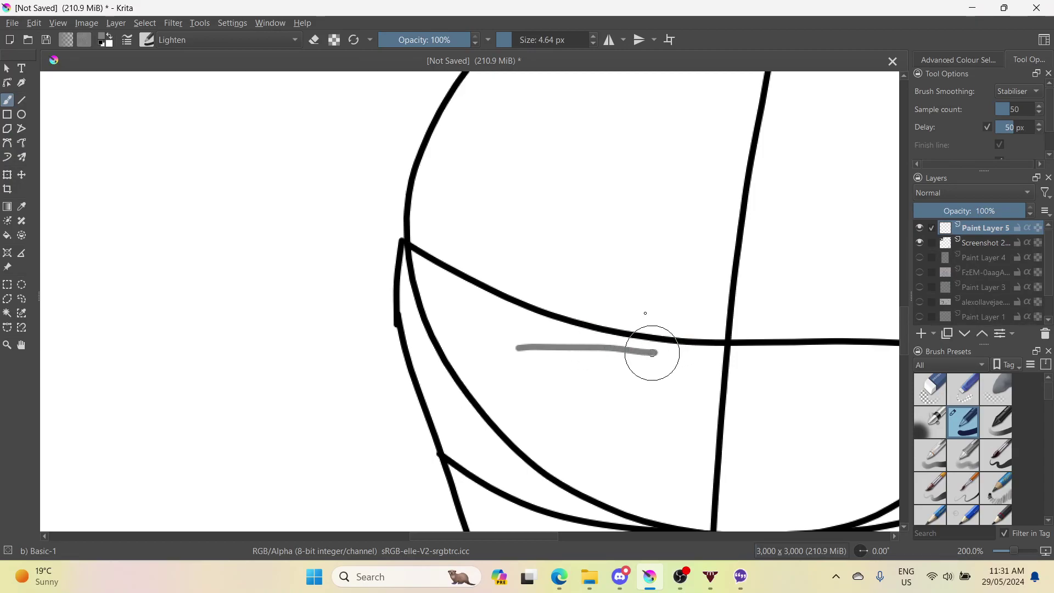
mouse_move(645, 313)
mouse_down()
mouse_move(652, 263)
mouse_move(629, 271)
mouse_up()
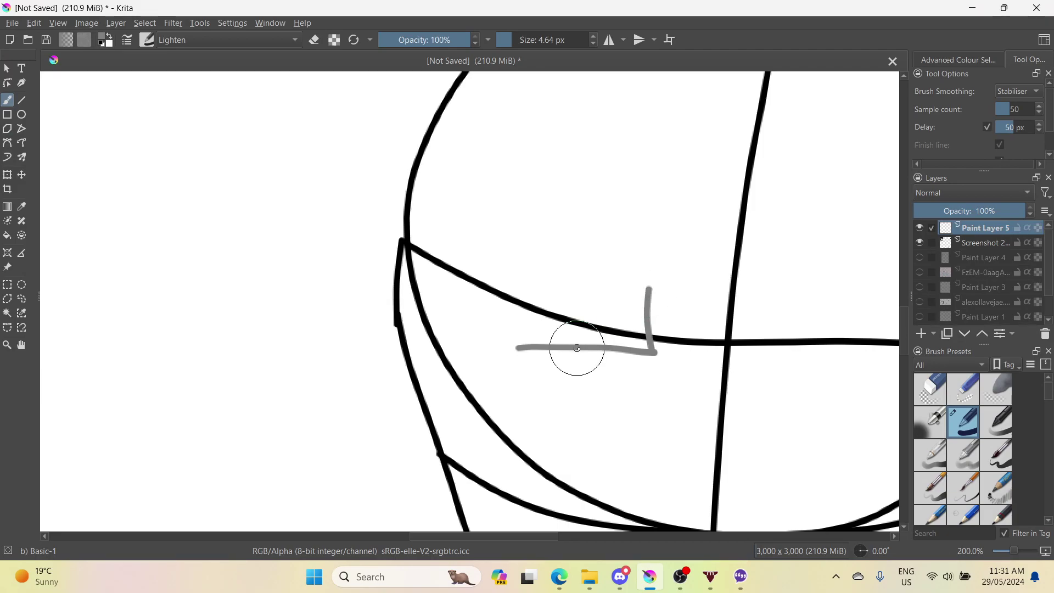
mouse_move(581, 309)
mouse_down()
mouse_move(580, 265)
mouse_move(601, 270)
mouse_up()
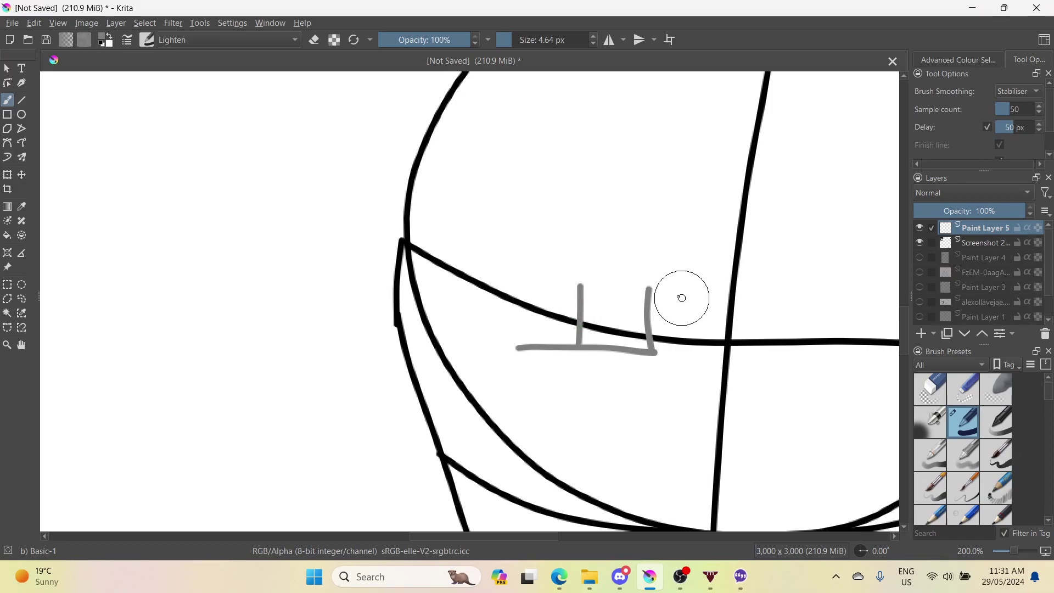
mouse_move(682, 298)
mouse_down()
mouse_move(635, 275)
mouse_move(565, 278)
mouse_move(526, 283)
mouse_move(460, 320)
mouse_up()
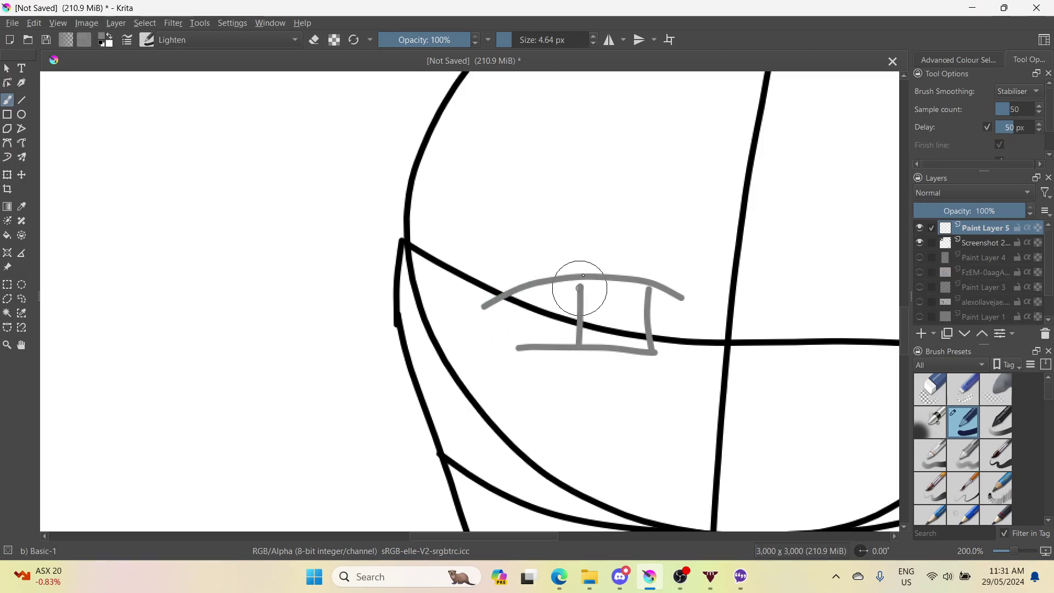
- Draw the second head's right eye across the eye guide line, with a bottom line, two iris sides and an arched upper eyelid
key(minus)
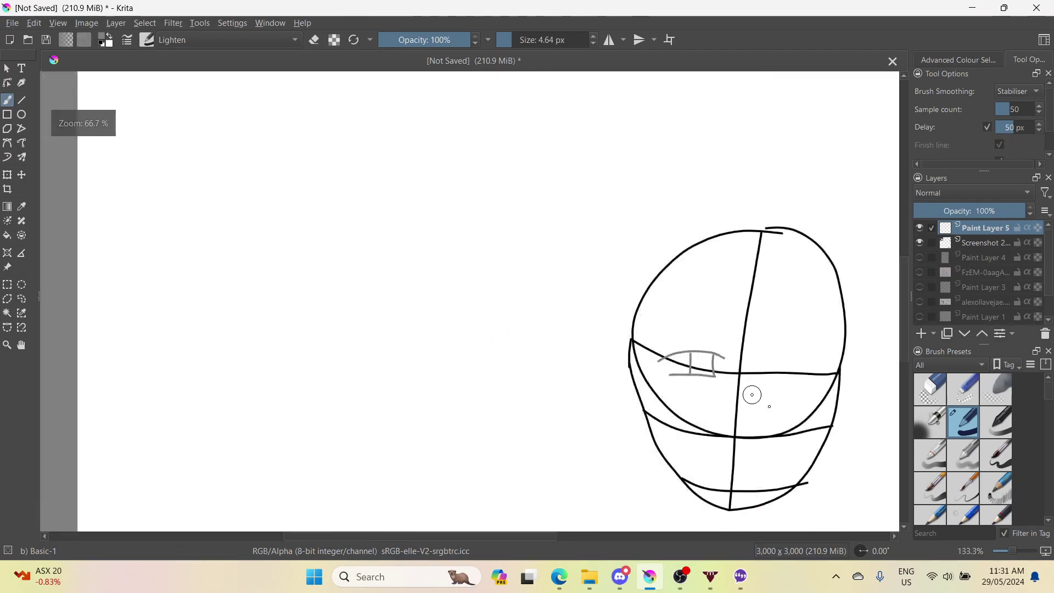
key(plus)
key(plus)
key(plus)
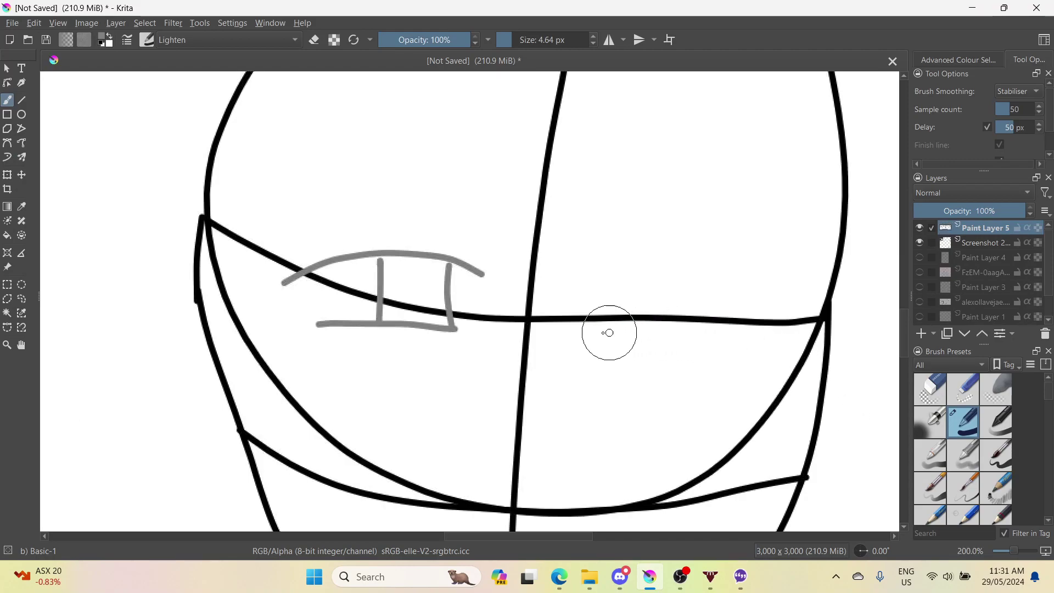
drag(586, 340, 706, 341)
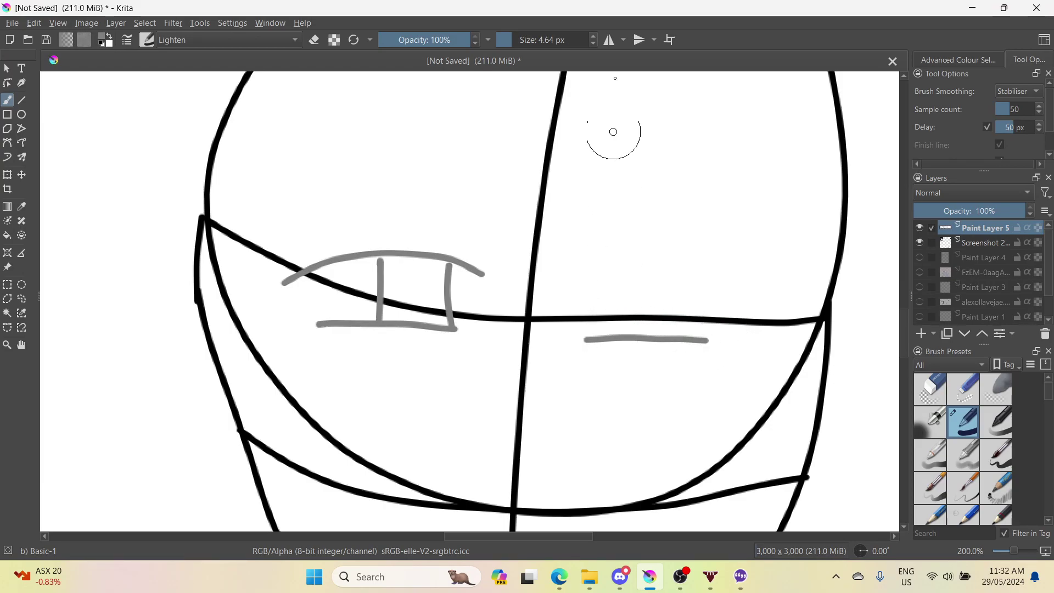
click(609, 40)
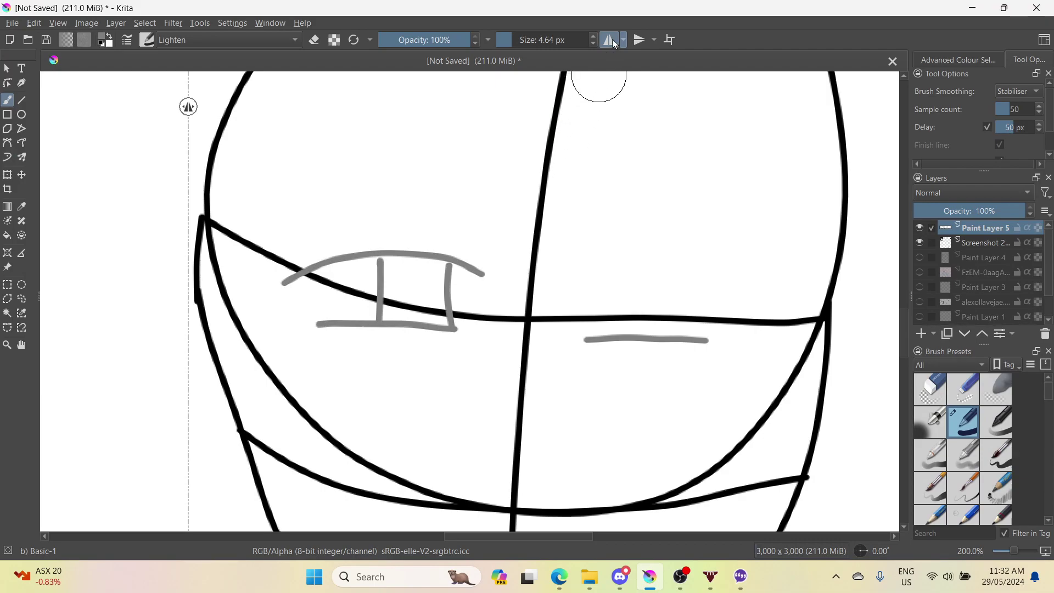
click(613, 40)
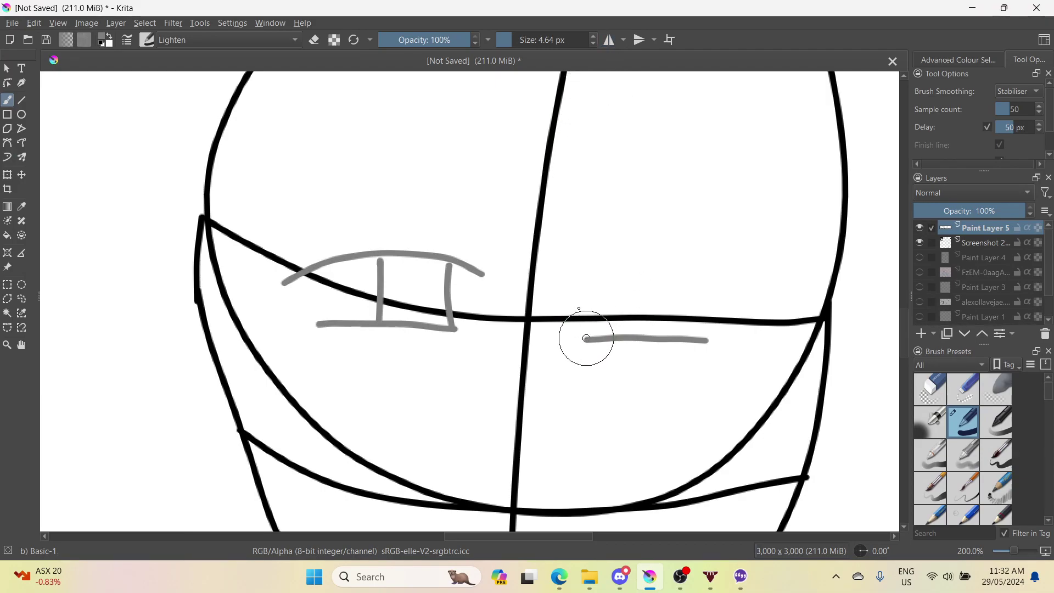
drag(585, 338, 585, 281)
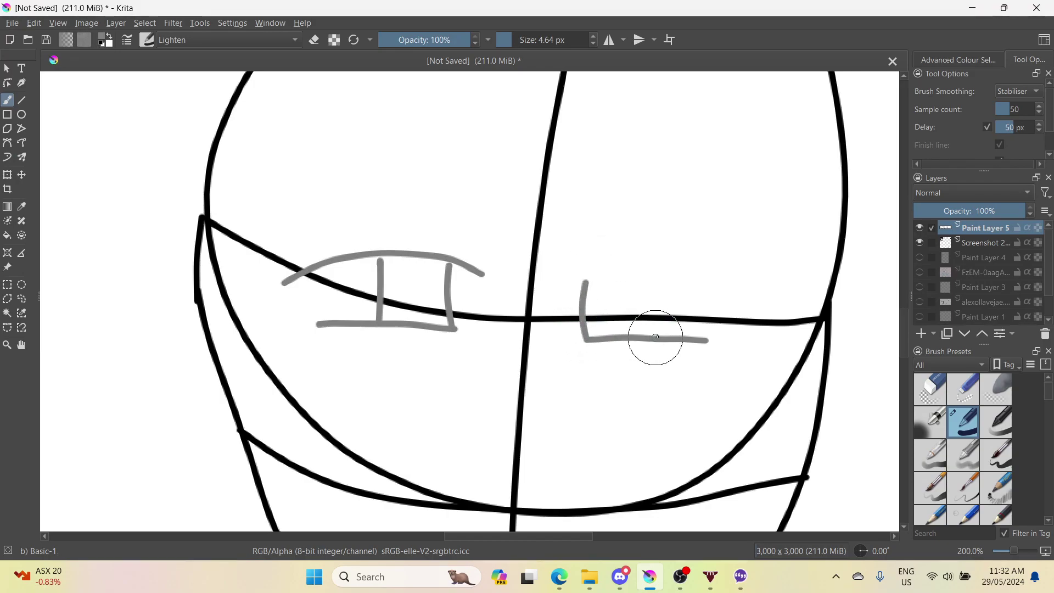
drag(655, 337, 658, 285)
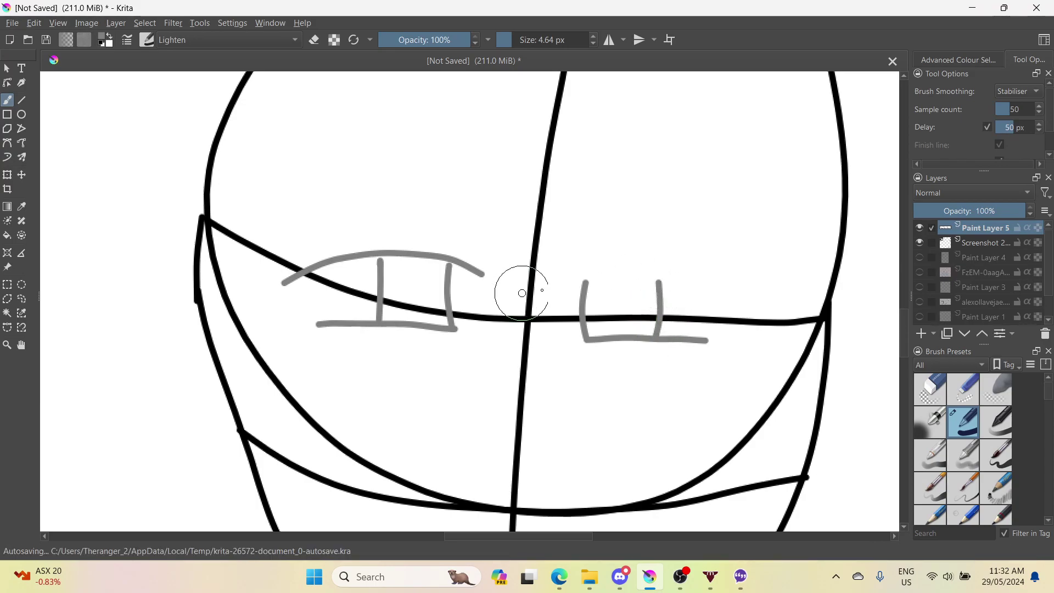
mouse_move(551, 295)
mouse_down()
mouse_move(636, 271)
mouse_move(732, 303)
mouse_up()
scroll(567, 426, down, 3)
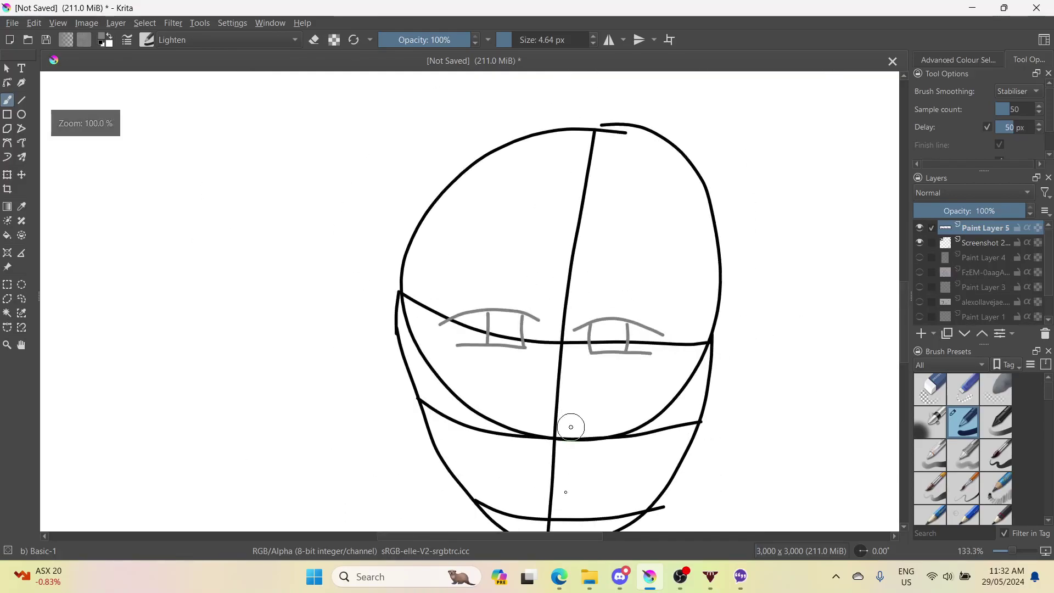
- Switch to the Twitch stream in Edge, glance at Discord, dismiss the suggested videos and reload the stream page
click(559, 577)
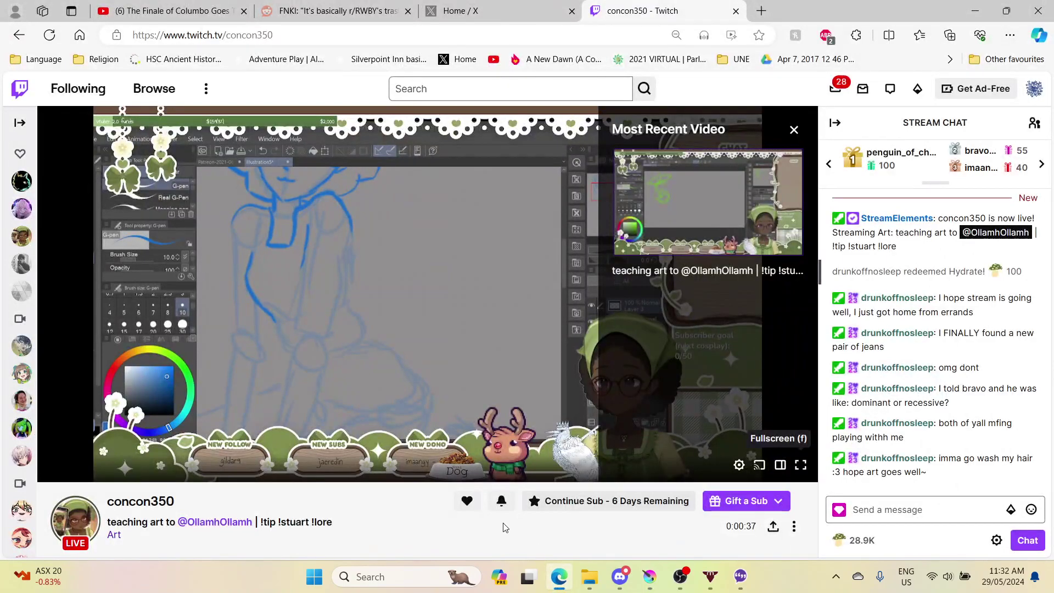
click(621, 577)
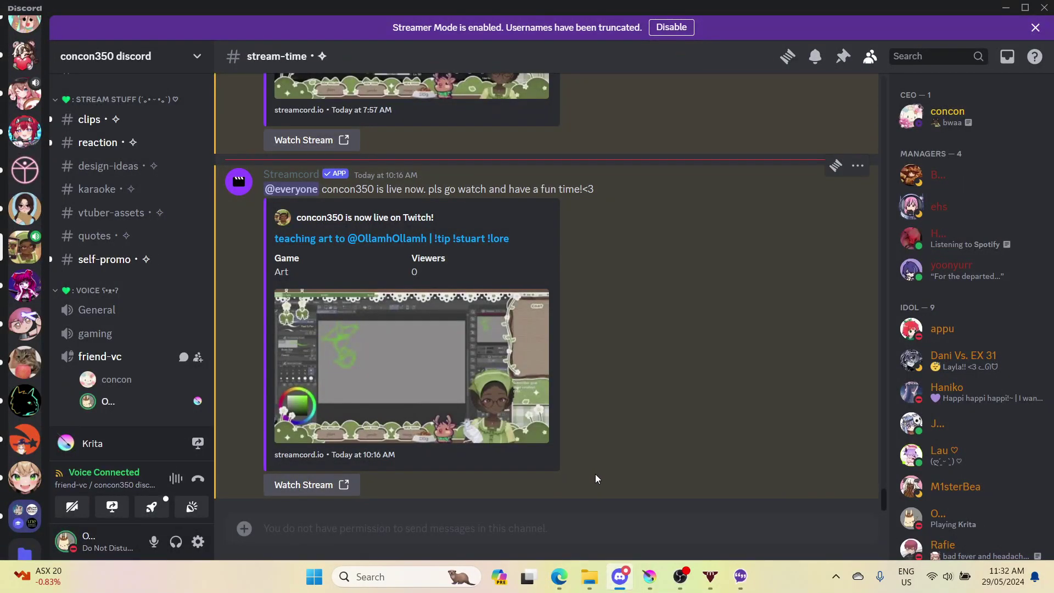
click(569, 573)
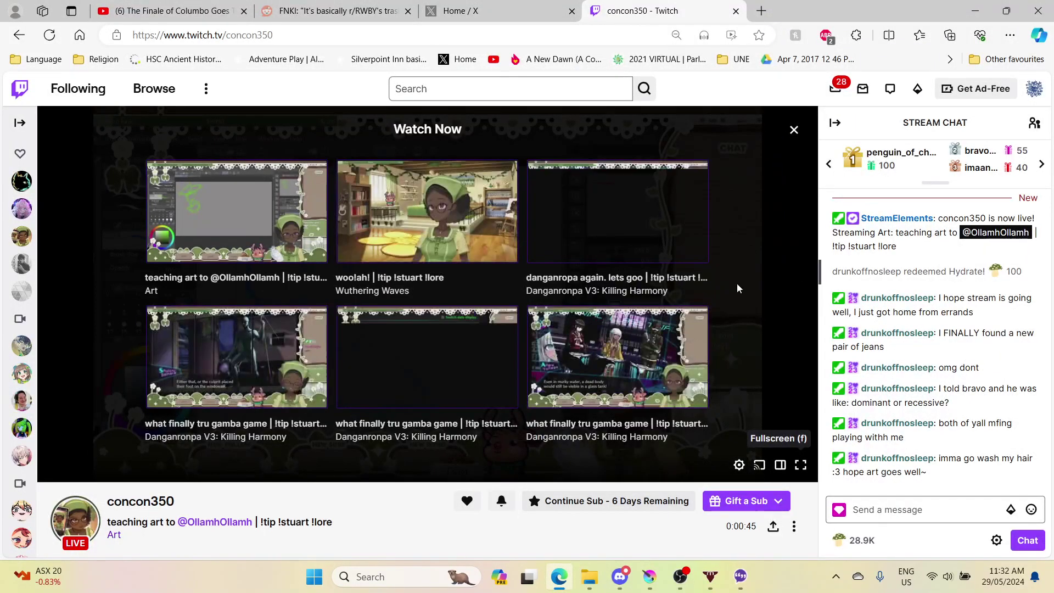
click(794, 131)
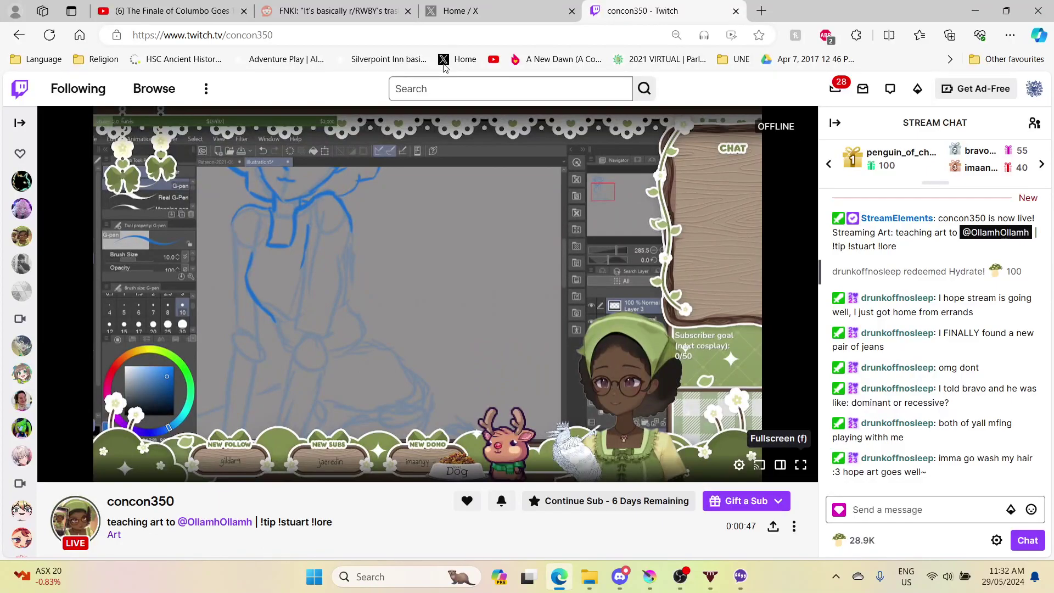
click(447, 38)
key(Return)
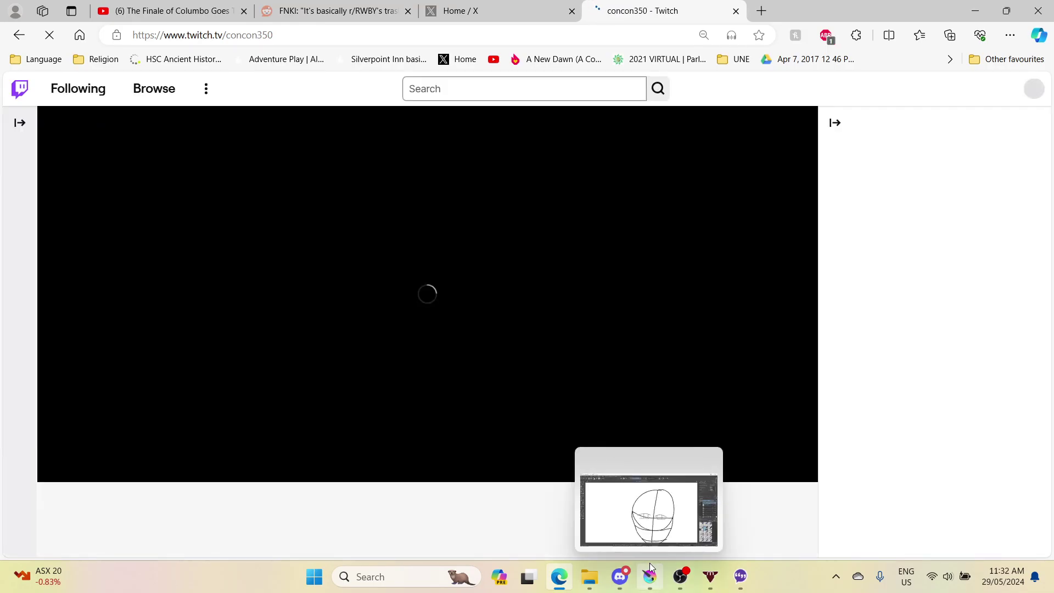
- Check the reloading Twitch stream in Edge between views of the drawing, and return to Krita
click(651, 569)
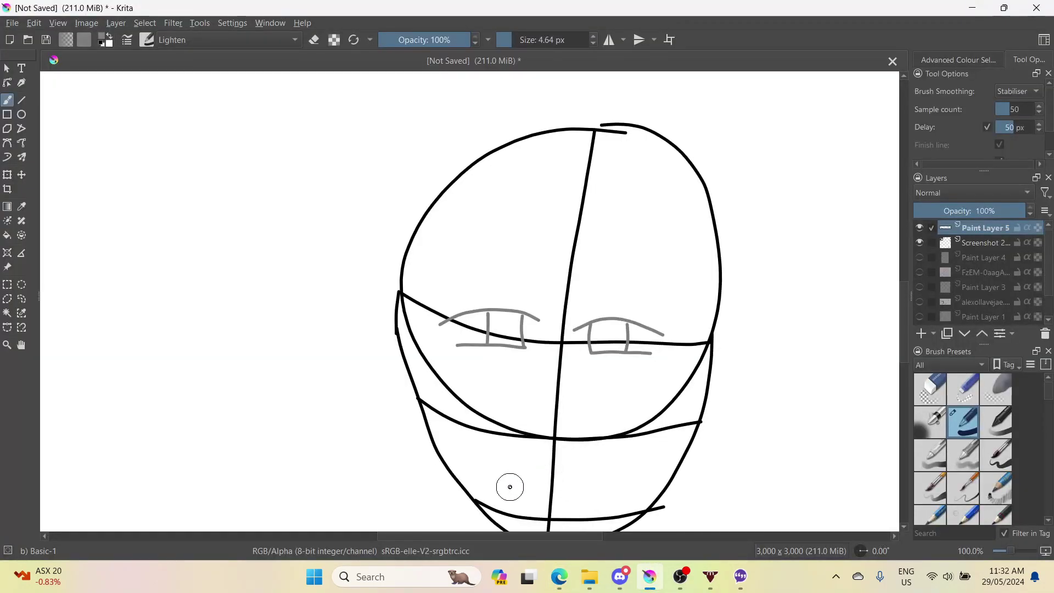
click(559, 575)
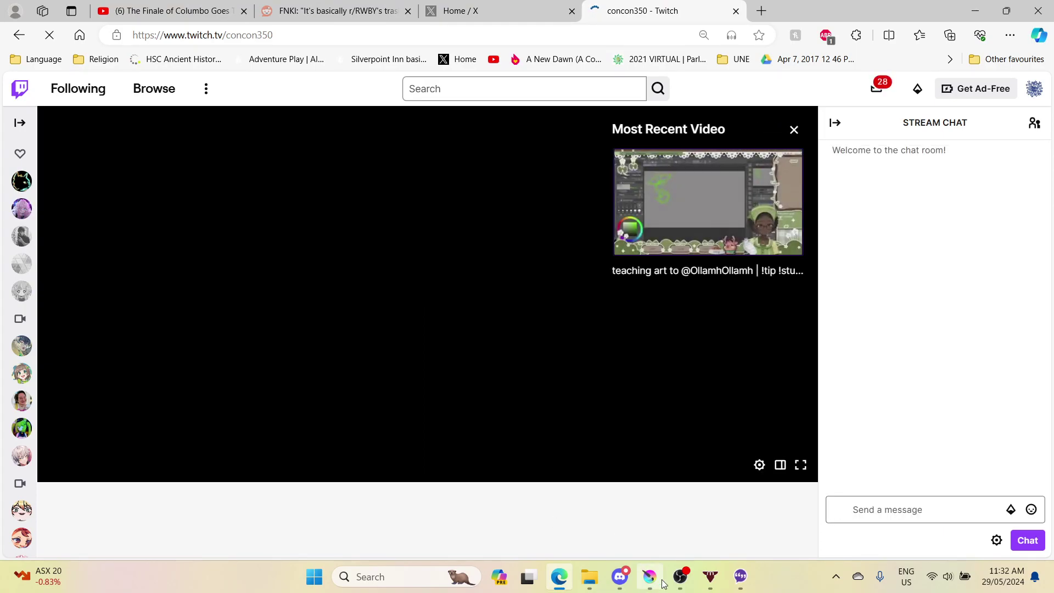
mouse_move(662, 581)
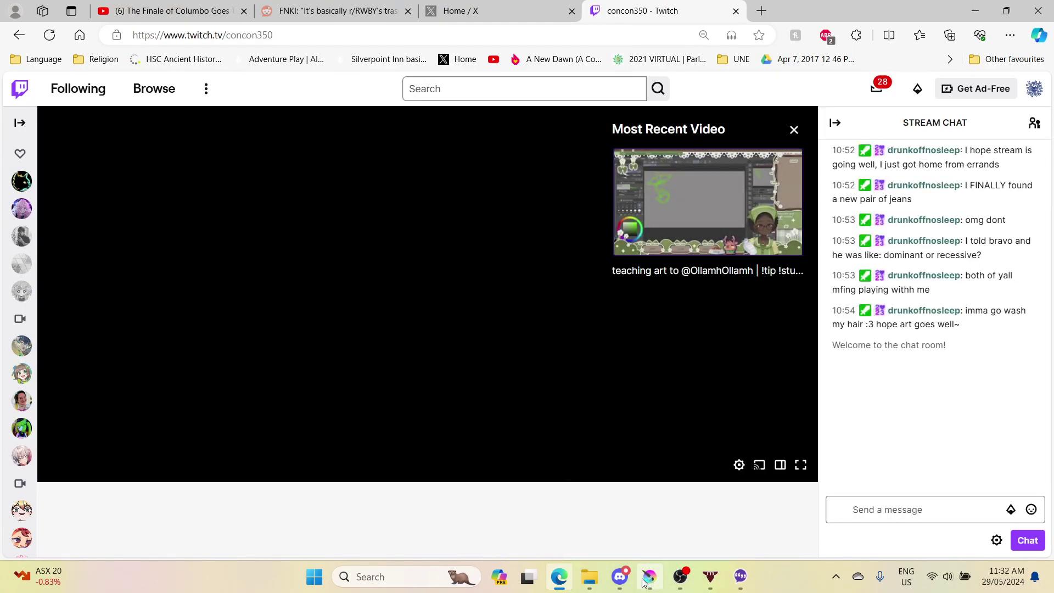
click(642, 510)
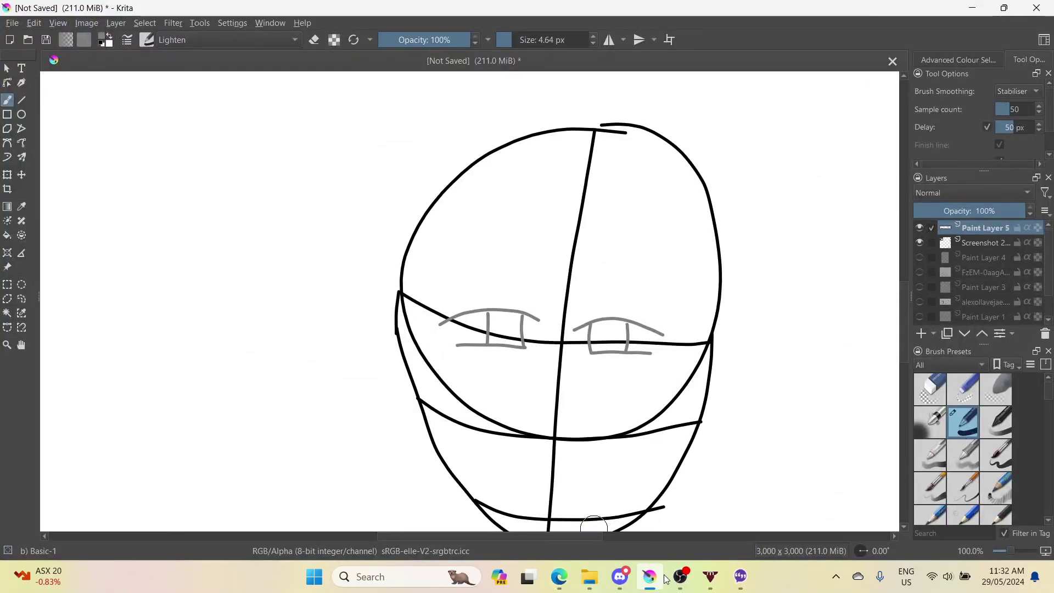
click(664, 579)
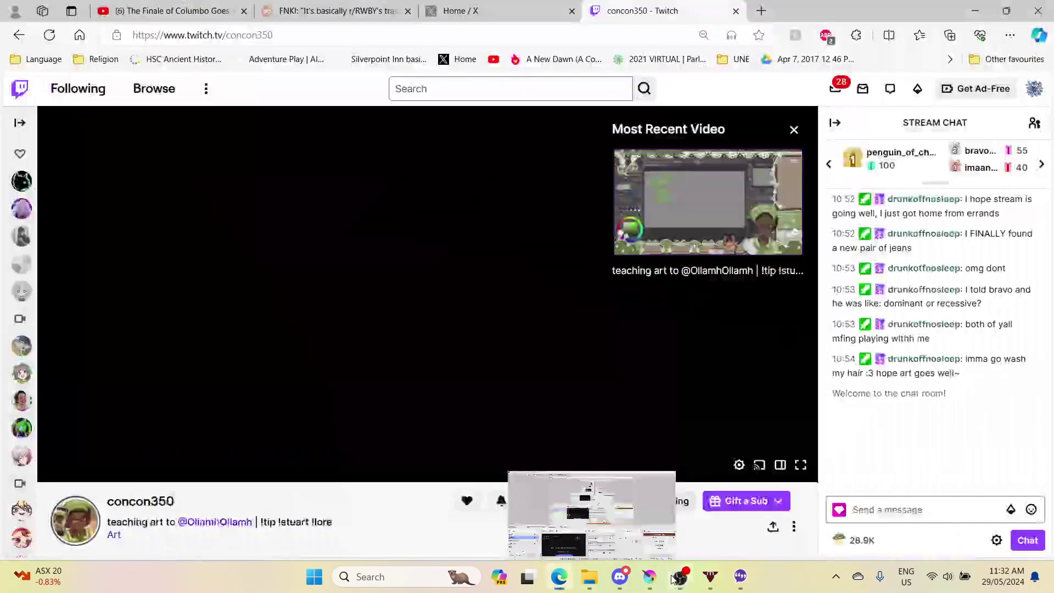
click(649, 576)
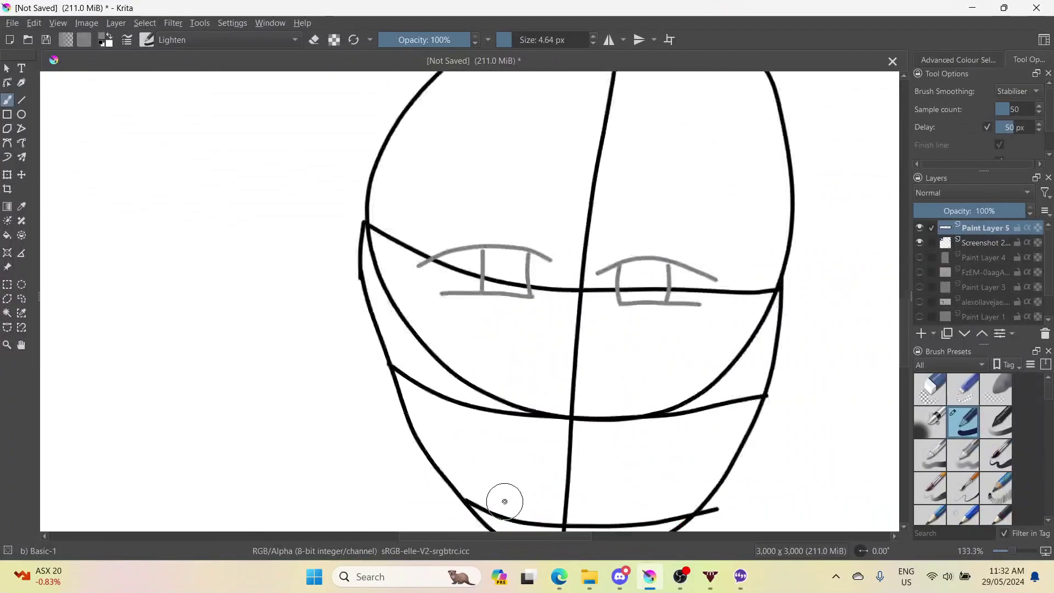
- Draw a wide U-shaped grey smile across the centre line, touching the second head's mouth guide line
scroll(504, 501, up, 1)
scroll(502, 501, down, 5)
scroll(530, 508, up, 6)
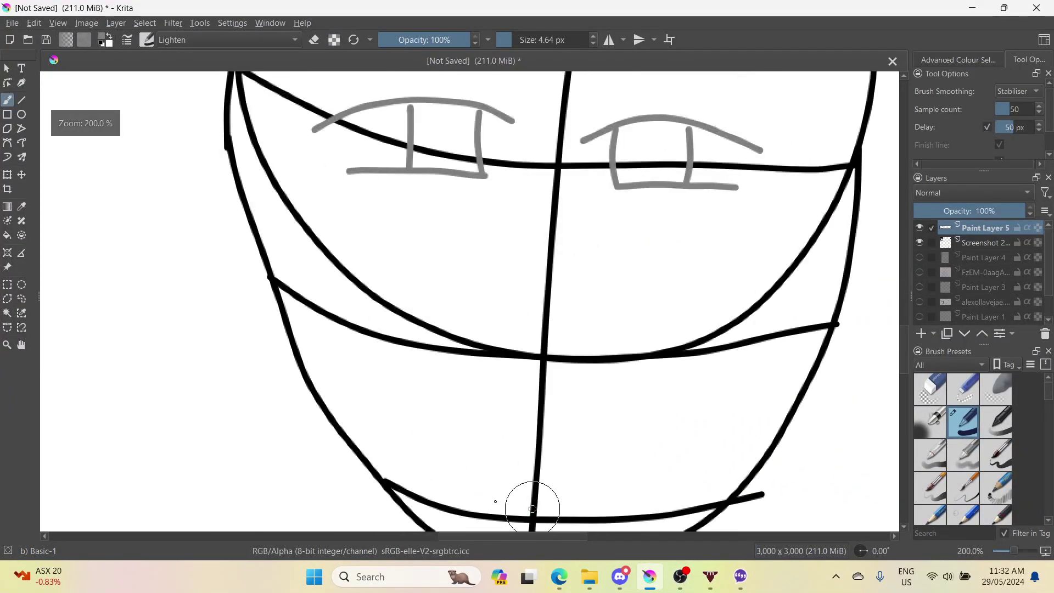
mouse_move(444, 464)
mouse_down()
mouse_move(485, 509)
mouse_move(528, 518)
mouse_up()
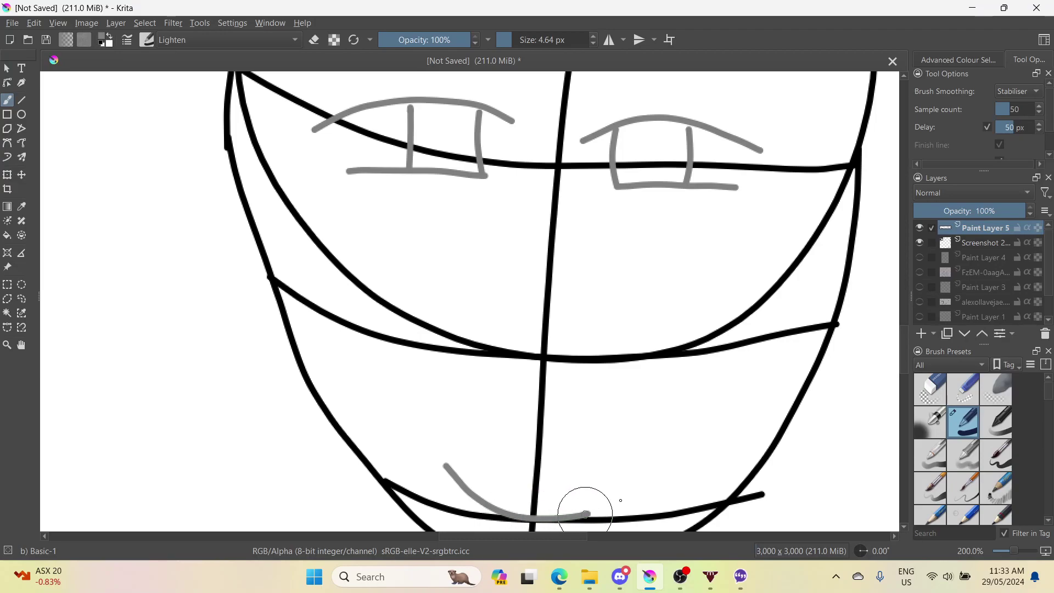
mouse_move(620, 500)
mouse_down()
mouse_move(615, 492)
mouse_move(640, 466)
mouse_move(620, 446)
mouse_up()
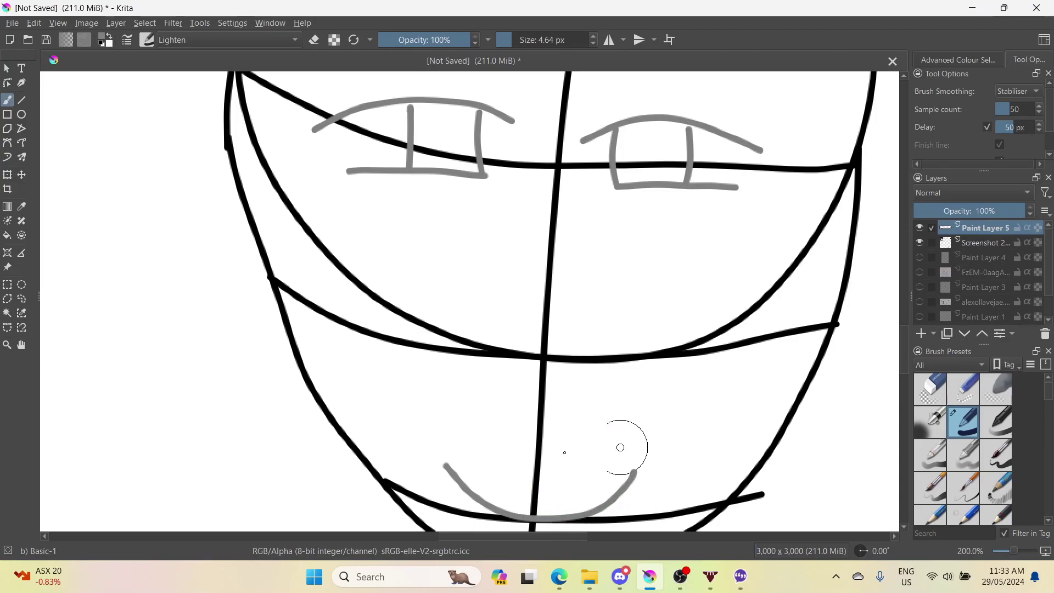
- Examine the eyebrows on the reference portrait and compare them with the space above the second head's eyes
key(minus)
key(minus)
key(minus)
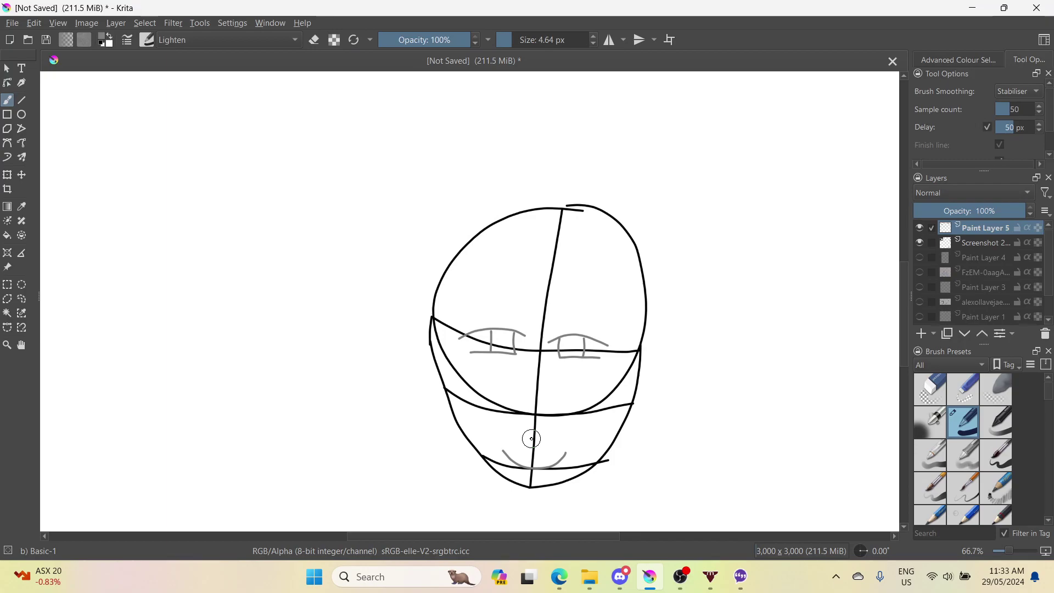
scroll(543, 492, down, 4)
scroll(365, 325, up, 3)
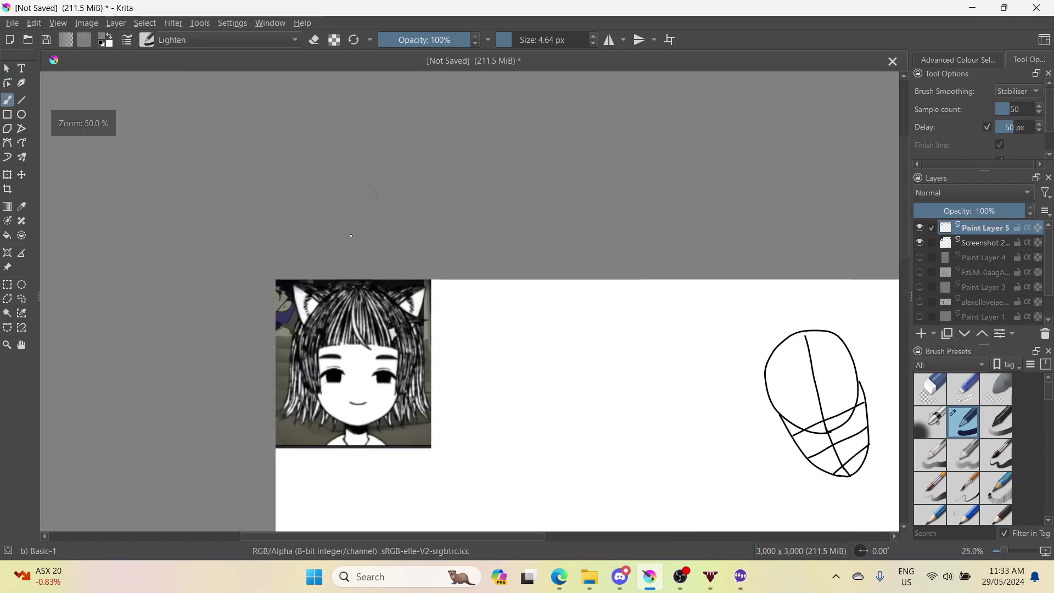
scroll(333, 358, up, 2)
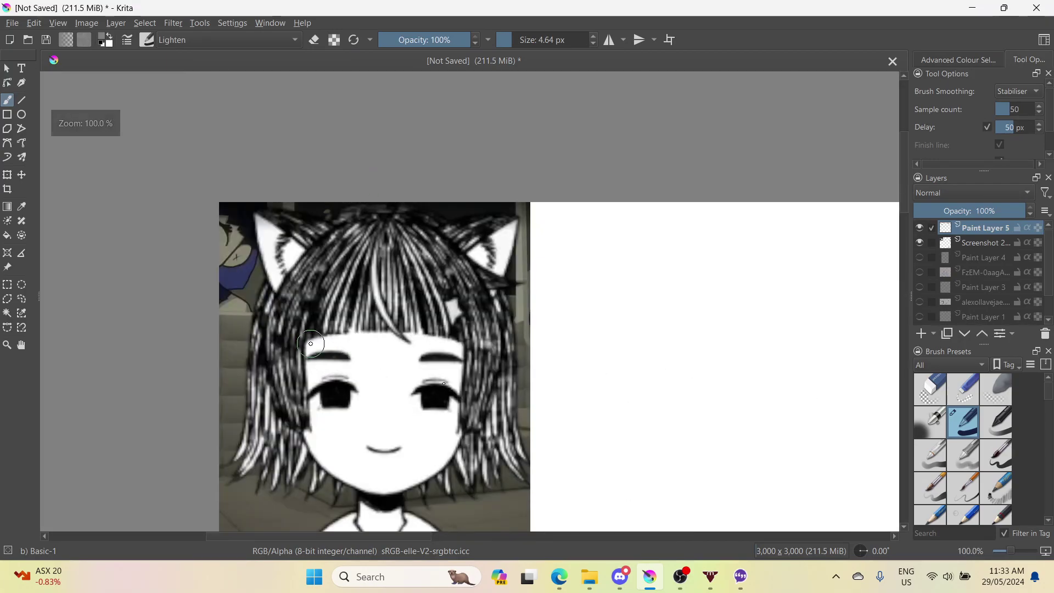
scroll(461, 417, down, 3)
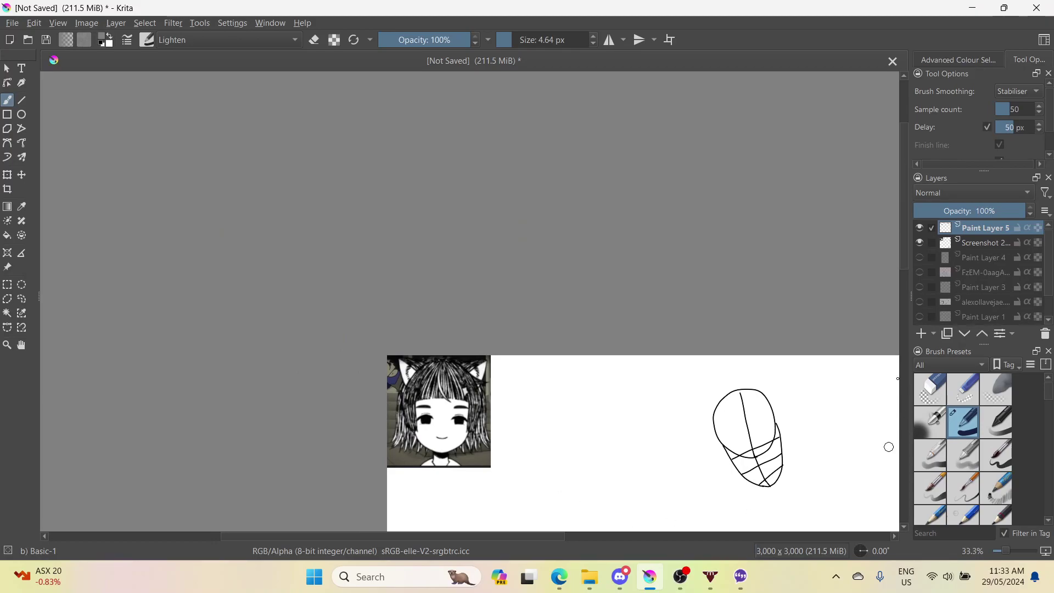
scroll(713, 330, down, 5)
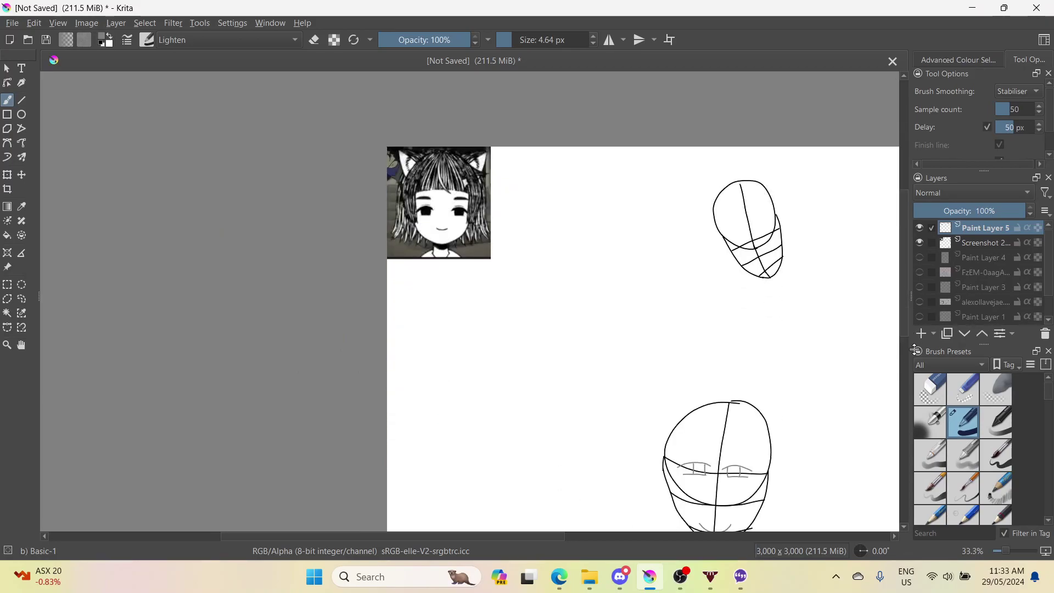
scroll(717, 336, up, 1)
scroll(717, 336, up, 3)
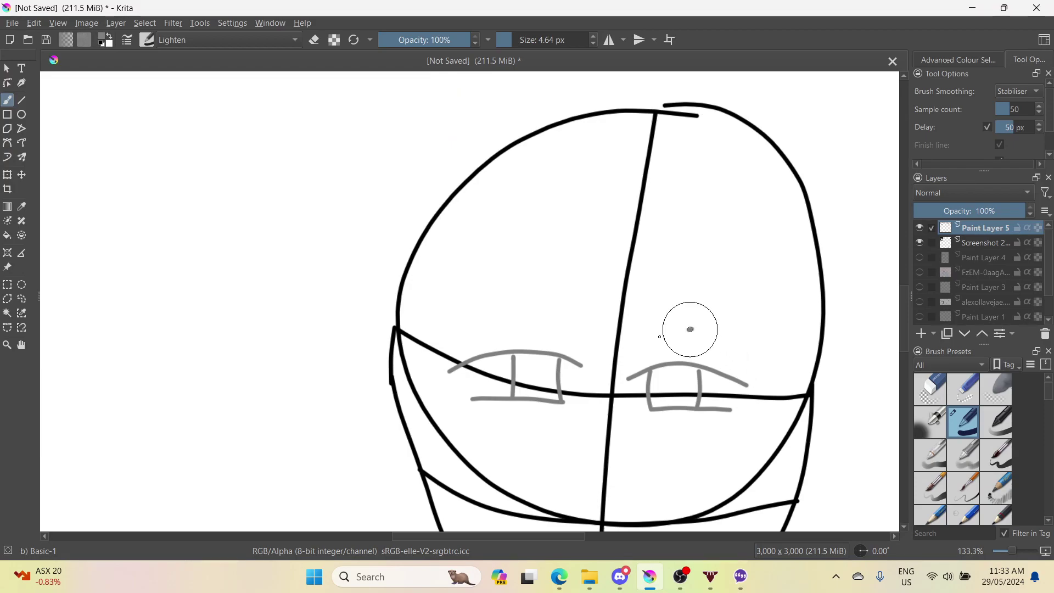
- Try to draw closed, arched grey eyebrow outlines above both eyes of the second head
drag(646, 336, 642, 314)
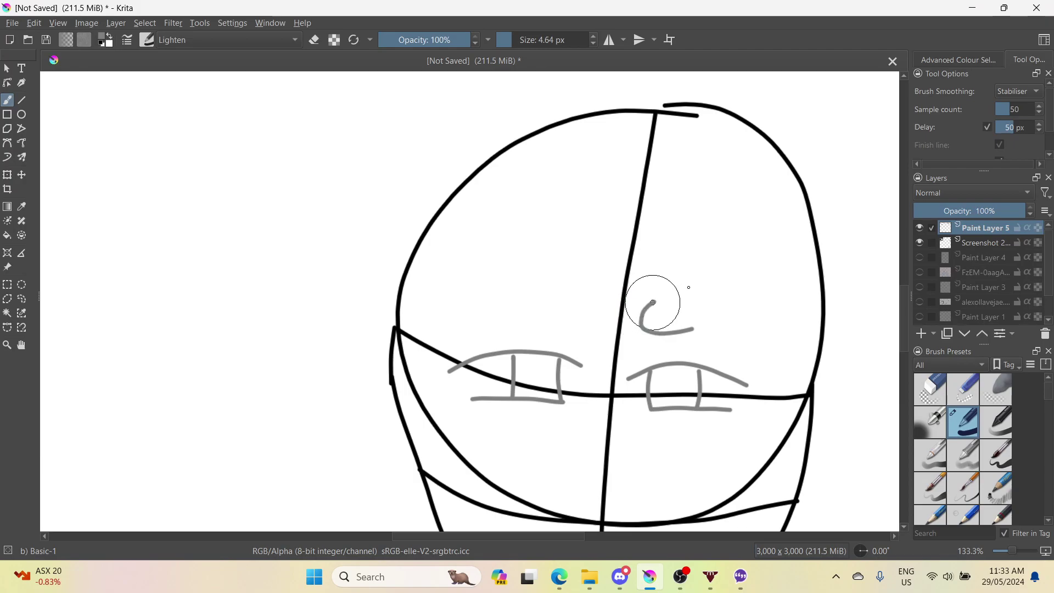
drag(731, 311, 769, 360)
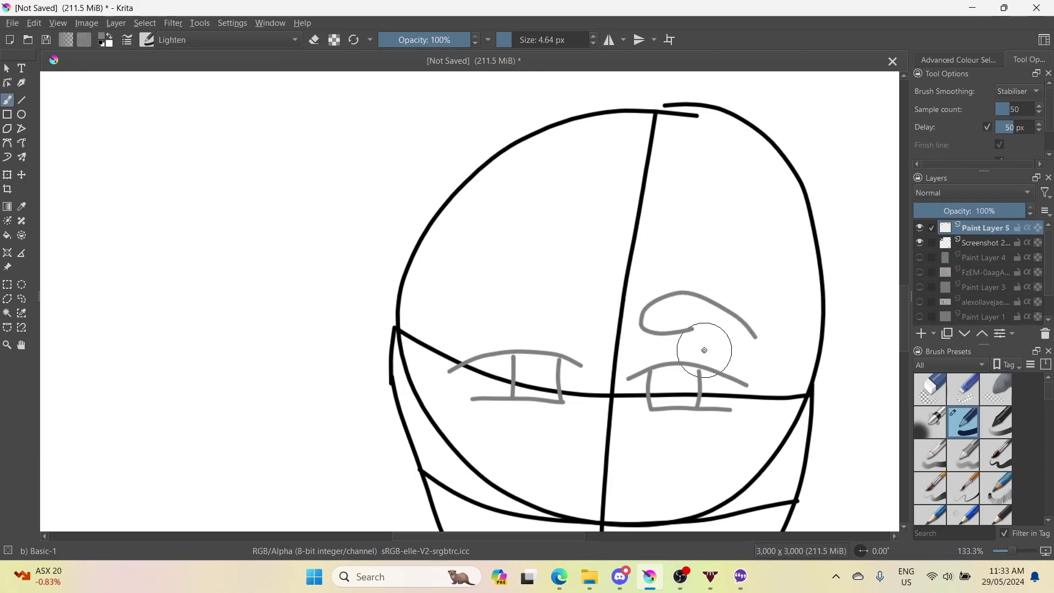
key(ctrl+z)
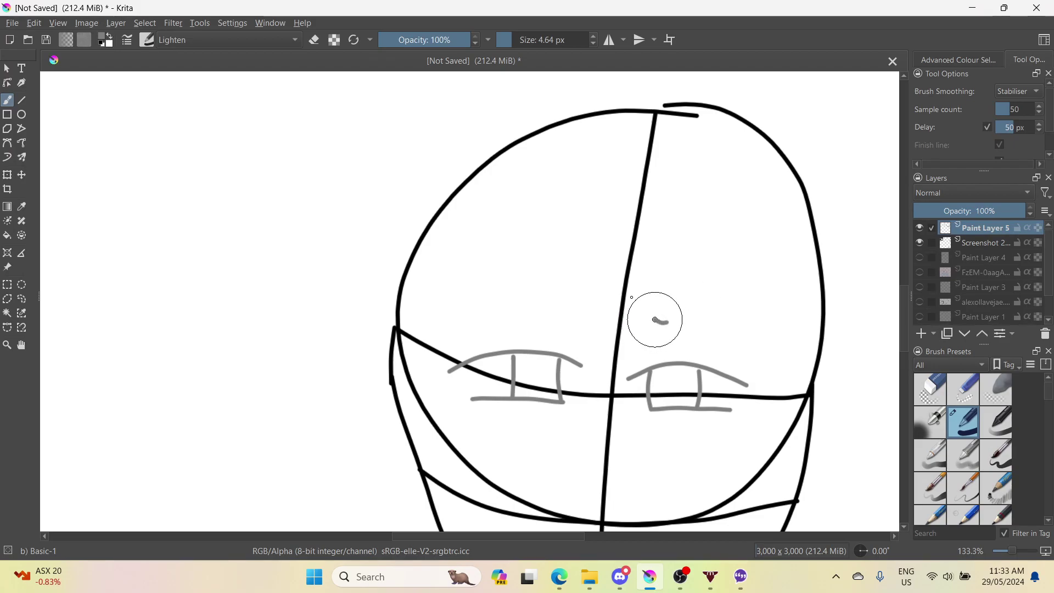
mouse_move(632, 297)
mouse_down()
mouse_move(651, 286)
mouse_move(723, 305)
mouse_move(760, 352)
mouse_move(747, 366)
mouse_move(676, 318)
mouse_move(649, 320)
mouse_up()
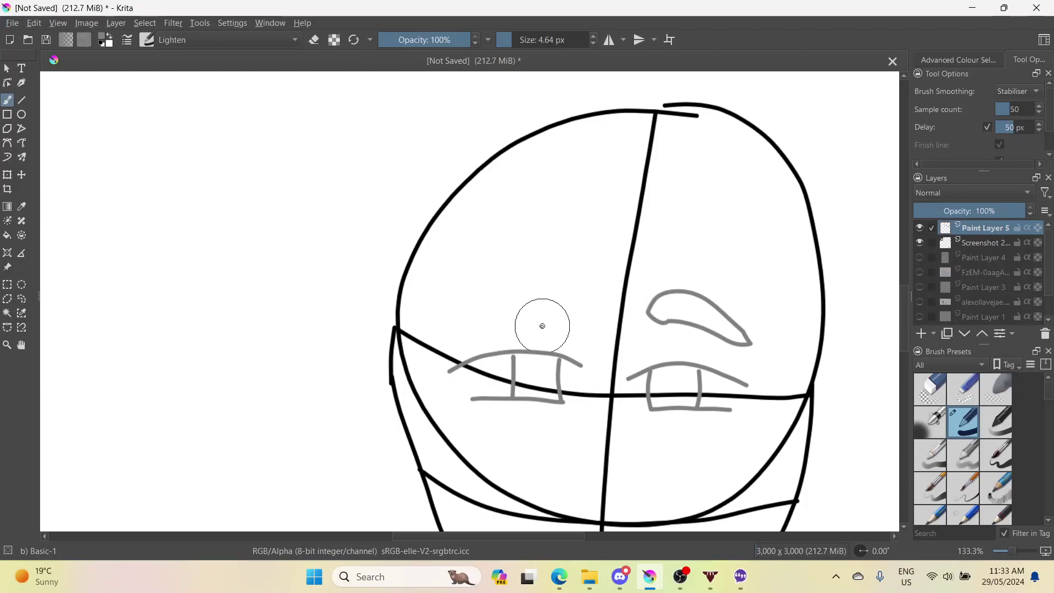
mouse_move(542, 325)
mouse_down()
mouse_move(494, 319)
mouse_move(432, 337)
mouse_move(442, 304)
mouse_move(516, 277)
mouse_move(571, 324)
mouse_move(591, 320)
mouse_move(571, 288)
mouse_move(521, 290)
mouse_move(473, 315)
mouse_move(448, 347)
mouse_move(520, 318)
mouse_move(592, 329)
mouse_up()
key(ctrl+z)
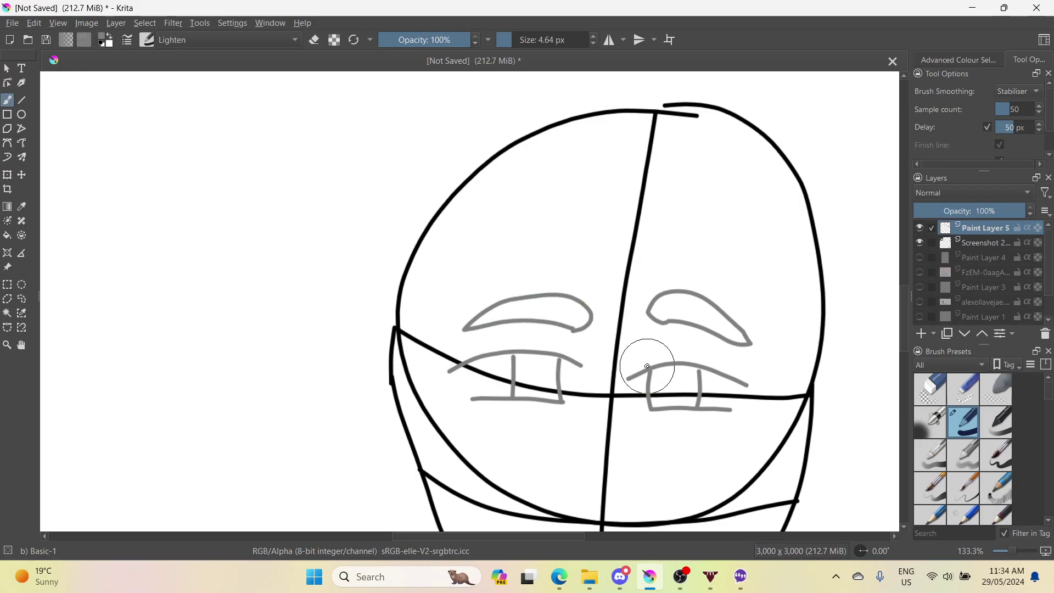
scroll(653, 370, down, 4)
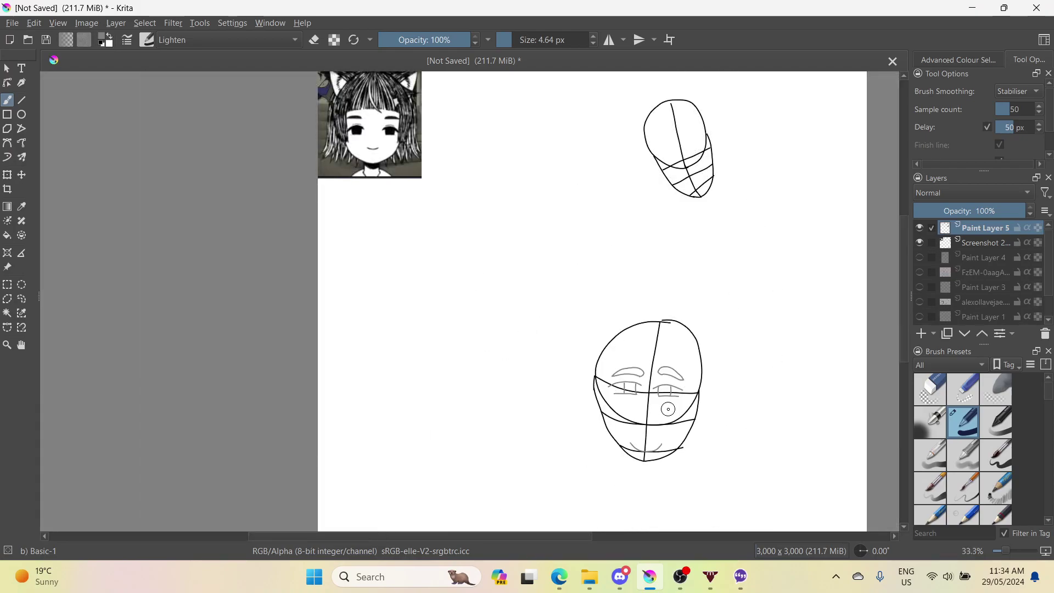
key(ctrl+z)
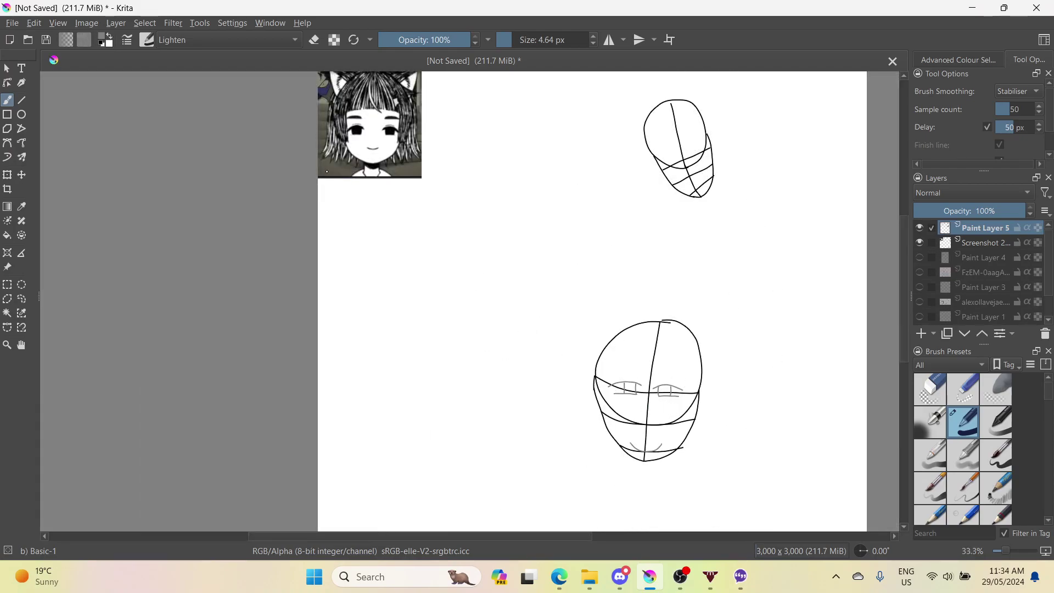
- Examine the reference portrait's facial features again and return to the forehead area of the second head
scroll(327, 171, up, 5)
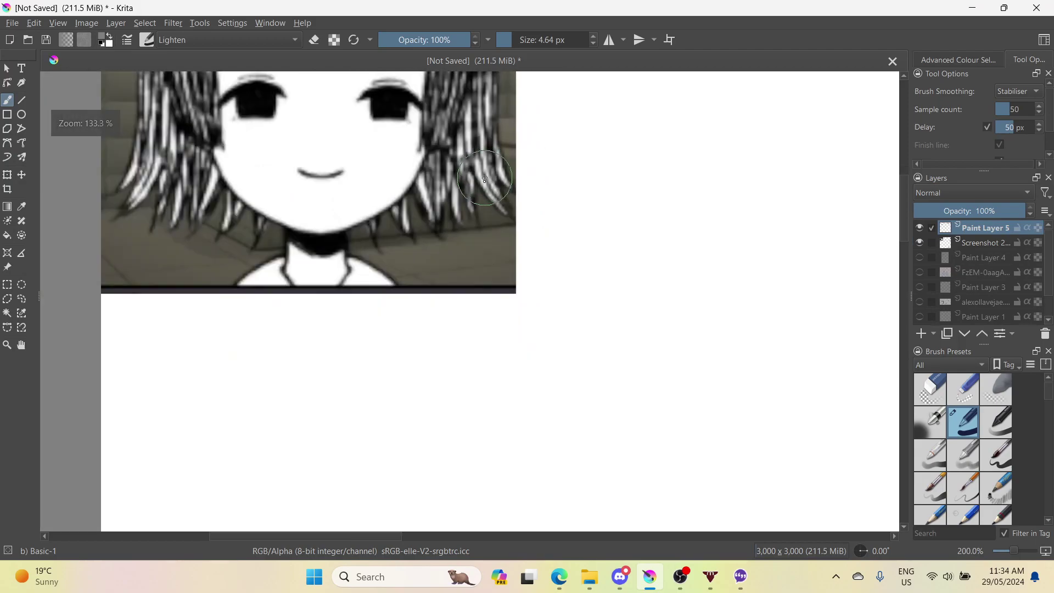
scroll(484, 179, down, 2)
scroll(812, 504, down, 3)
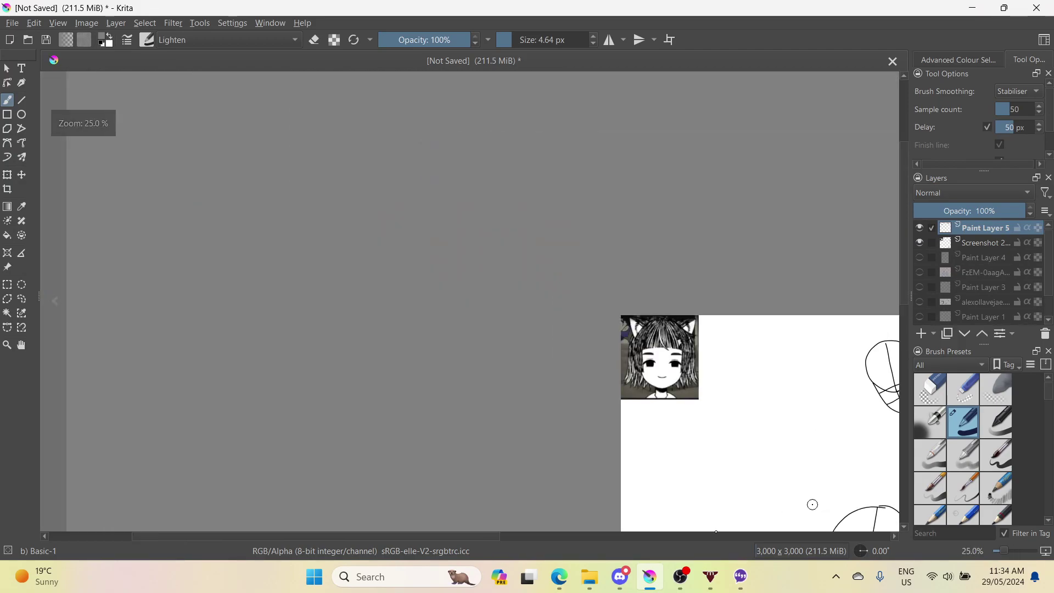
drag(496, 537, 592, 539)
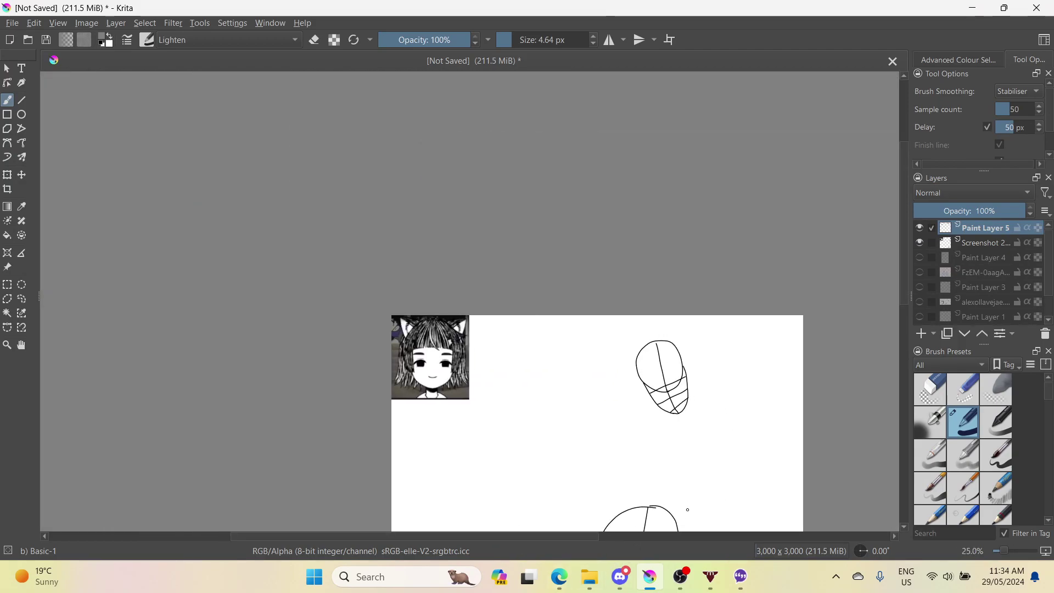
scroll(678, 508, up, 1)
scroll(678, 514, down, 2)
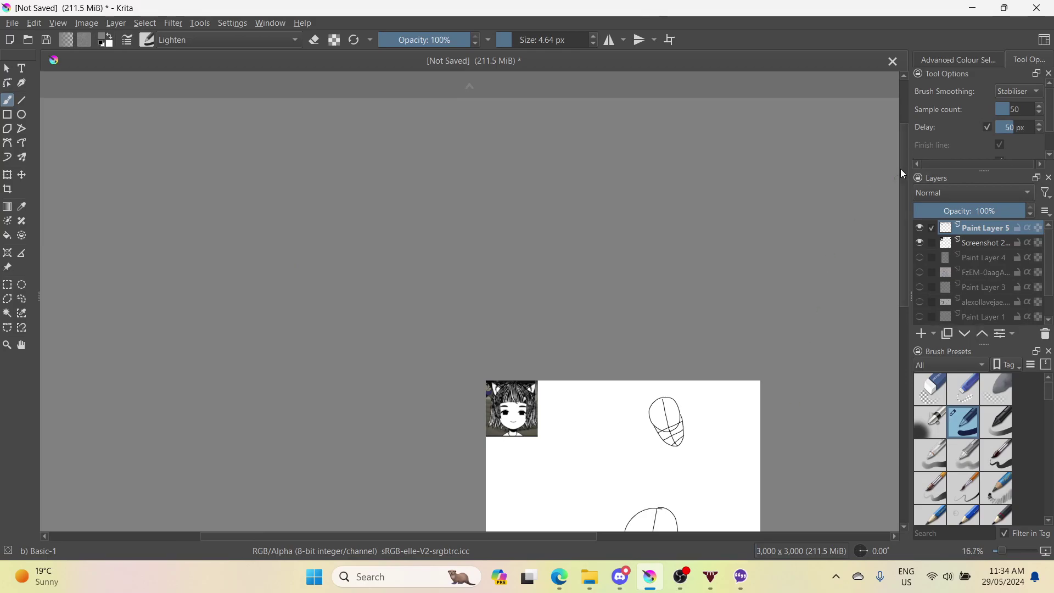
drag(900, 169, 903, 263)
scroll(713, 305, up, 5)
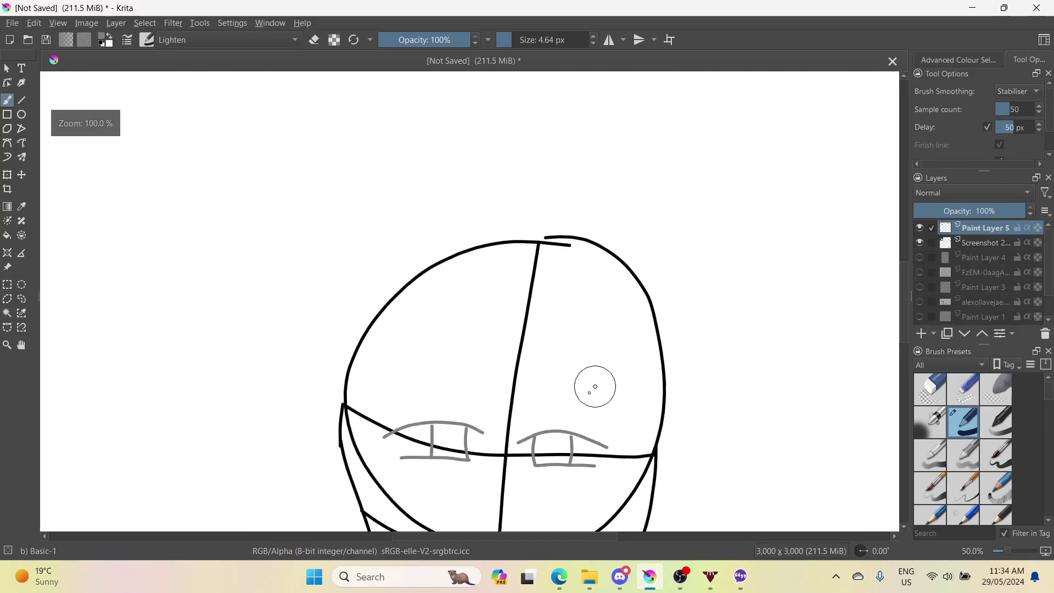
scroll(570, 392, up, 1)
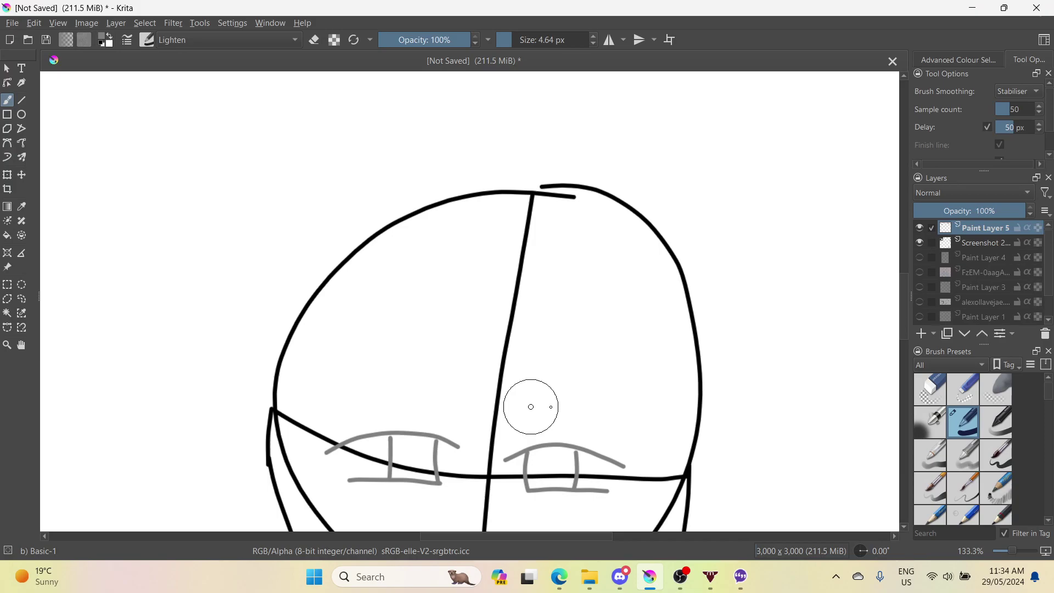
- Try to draw freehand, nearly horizontal eyebrow base lines above the second head's two eyes
mouse_move(531, 407)
mouse_down()
mouse_move(665, 411)
mouse_move(647, 411)
mouse_up()
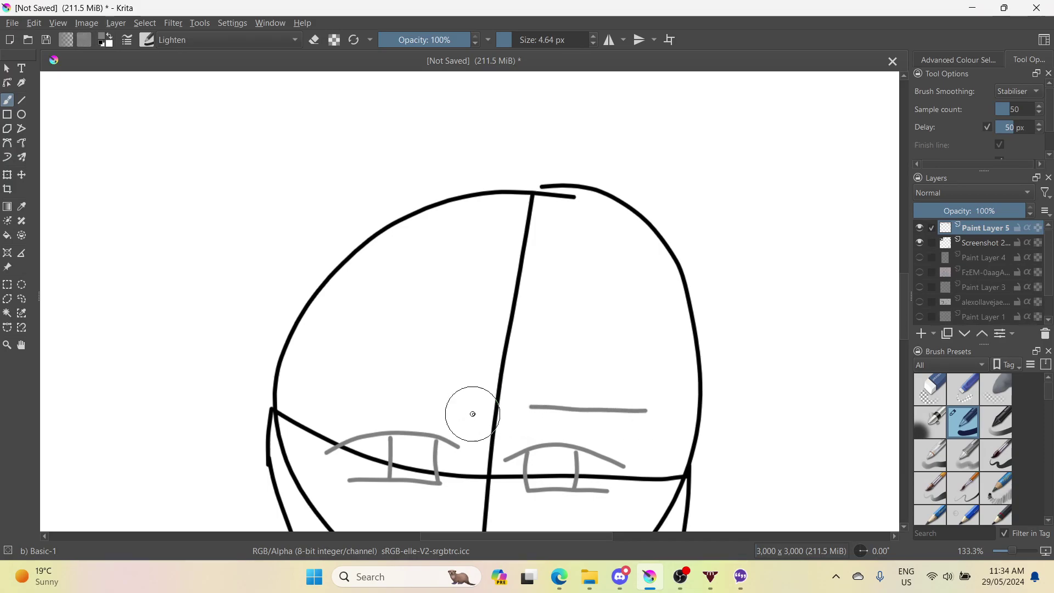
drag(464, 406, 363, 393)
key(ctrl+z)
key(ctrl+z)
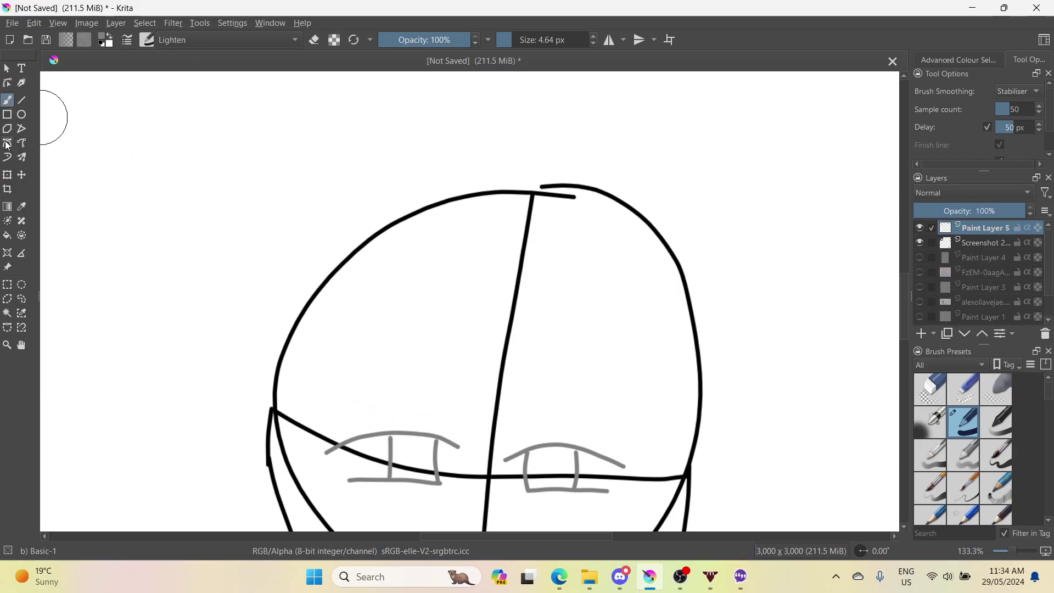
- Draw a straight grey eyebrow base line above each of the second head's eyes with the Line tool
click(21, 101)
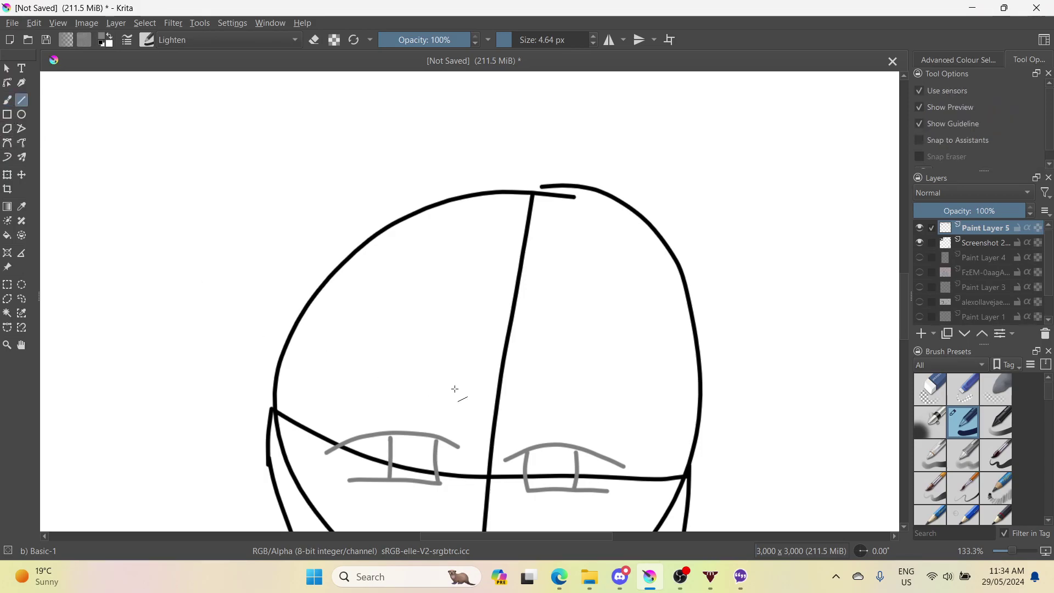
drag(461, 398, 387, 395)
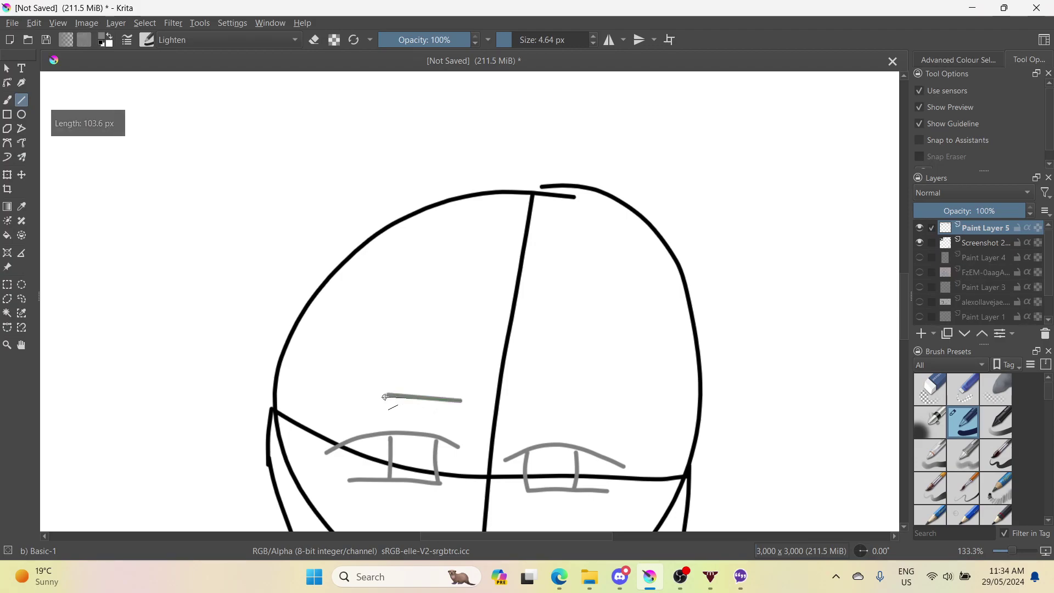
key(ctrl+z)
scroll(415, 424, up, 2)
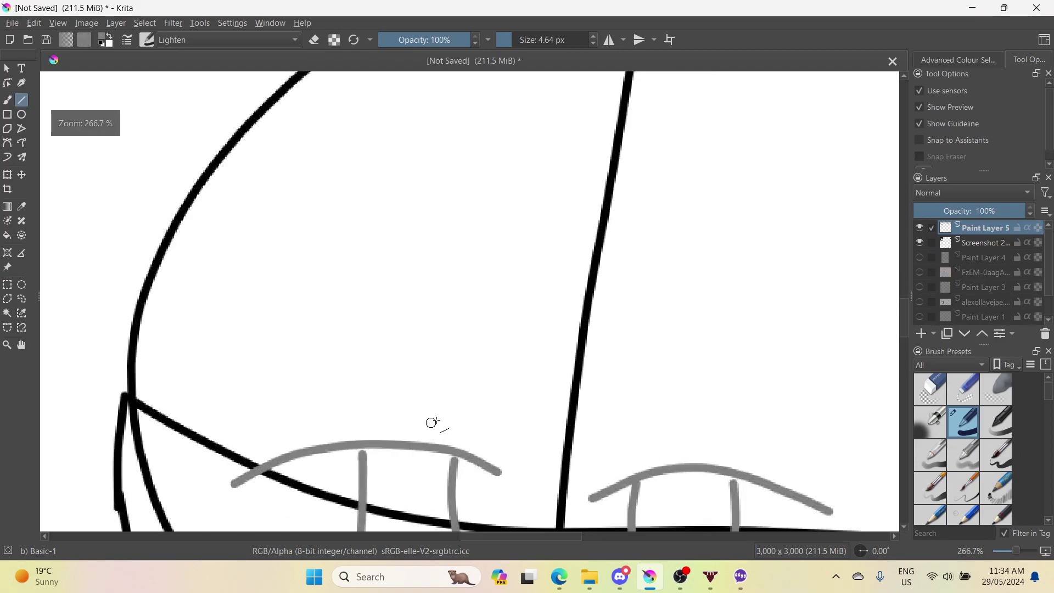
drag(500, 384, 500, 384)
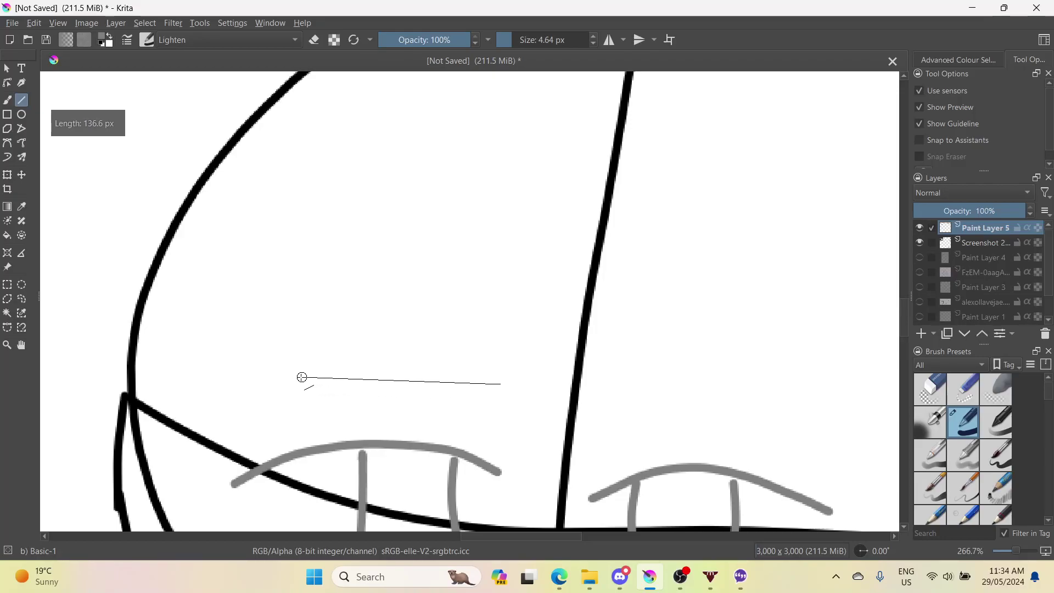
drag(301, 377, 264, 379)
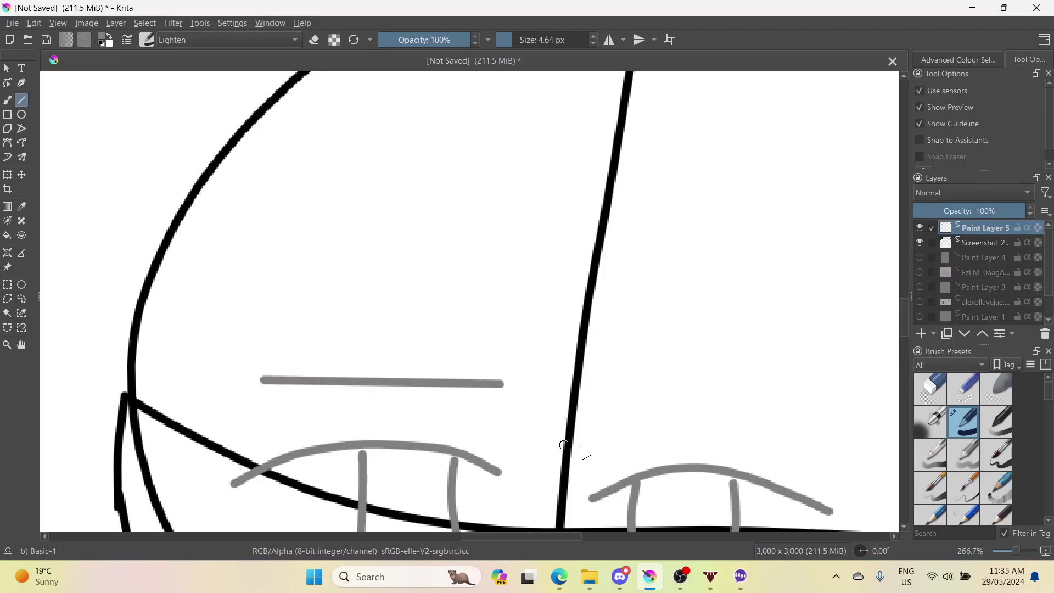
scroll(645, 446, down, 1)
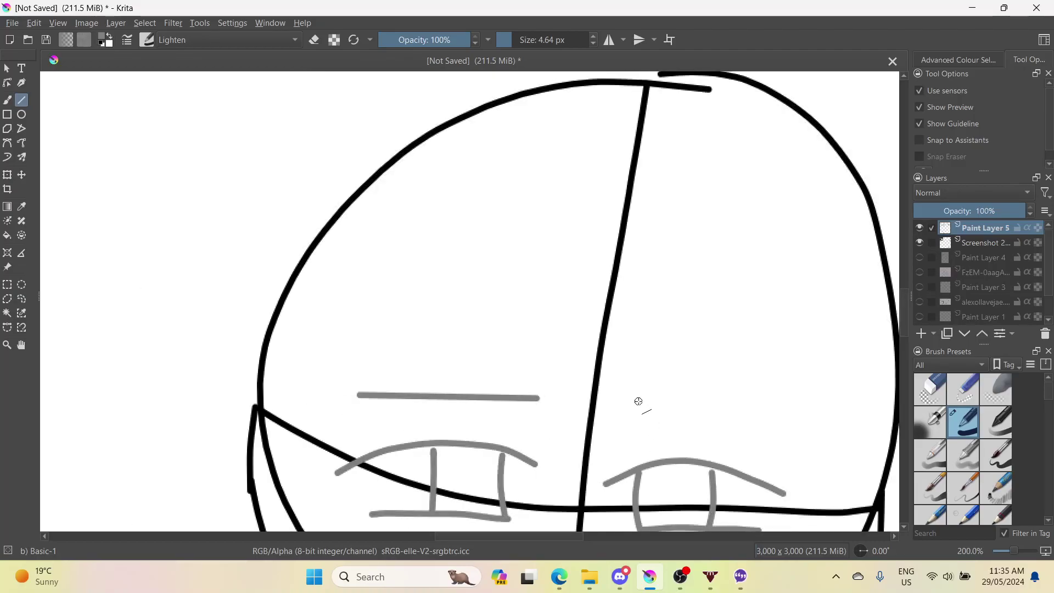
drag(638, 402, 642, 403)
drag(738, 404, 825, 400)
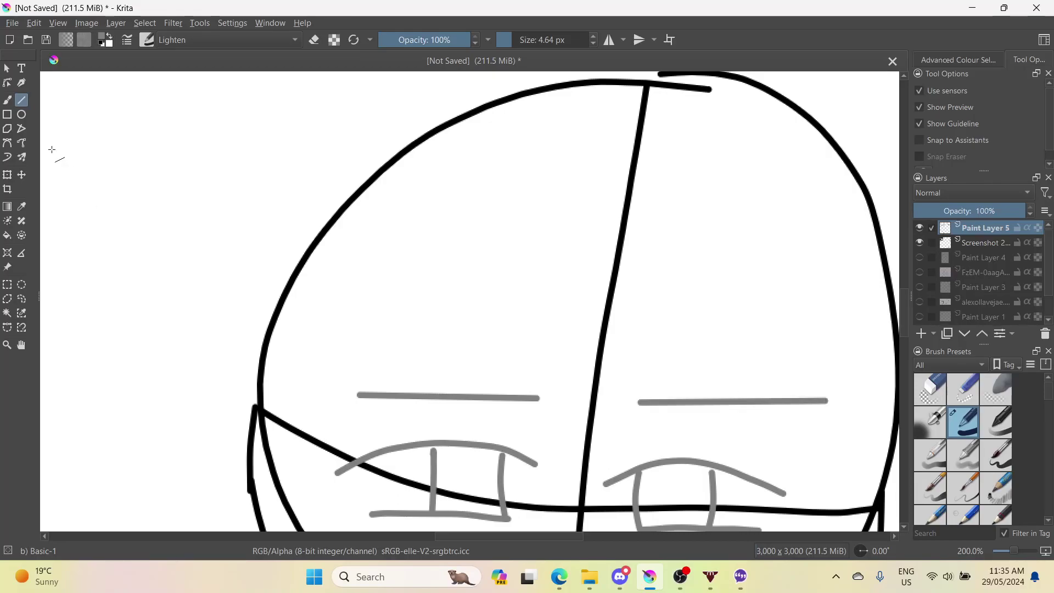
- Close both eyebrows with freehand brush curves over the base lines, rounded beside the centre line and tapering to outer points
click(8, 101)
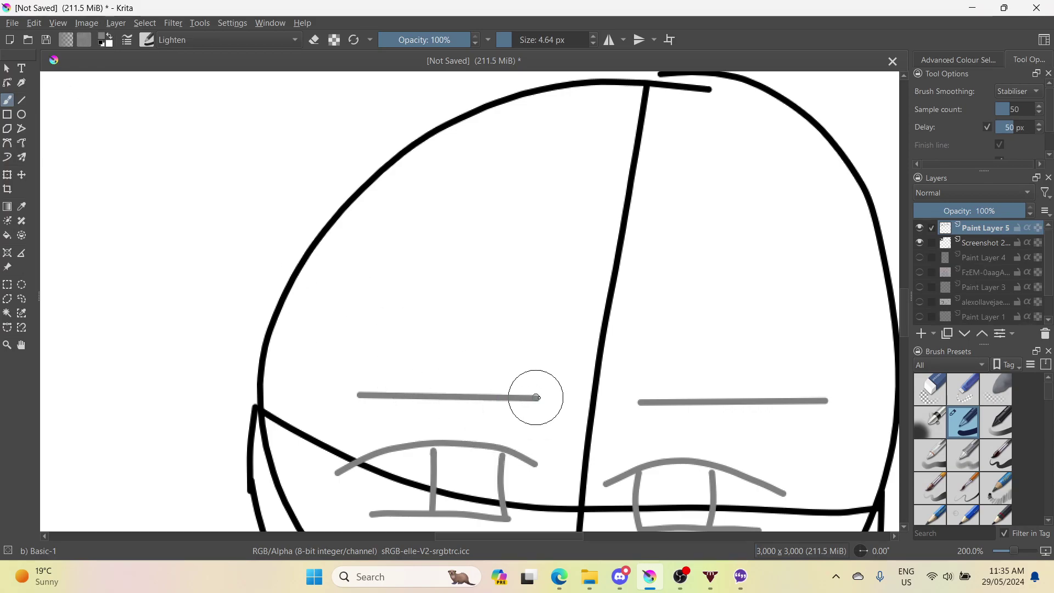
mouse_move(558, 375)
mouse_down()
mouse_move(547, 356)
mouse_move(497, 347)
mouse_move(387, 380)
mouse_move(305, 390)
mouse_move(364, 395)
mouse_move(317, 389)
mouse_move(329, 384)
mouse_up()
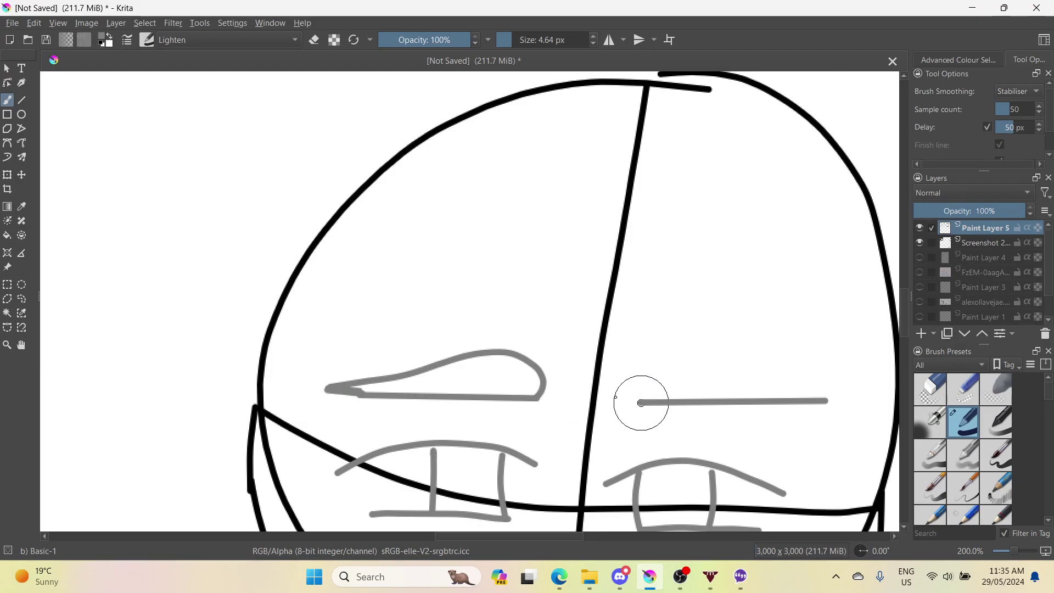
mouse_move(615, 389)
mouse_down()
mouse_move(647, 342)
mouse_move(757, 381)
mouse_move(879, 405)
mouse_up()
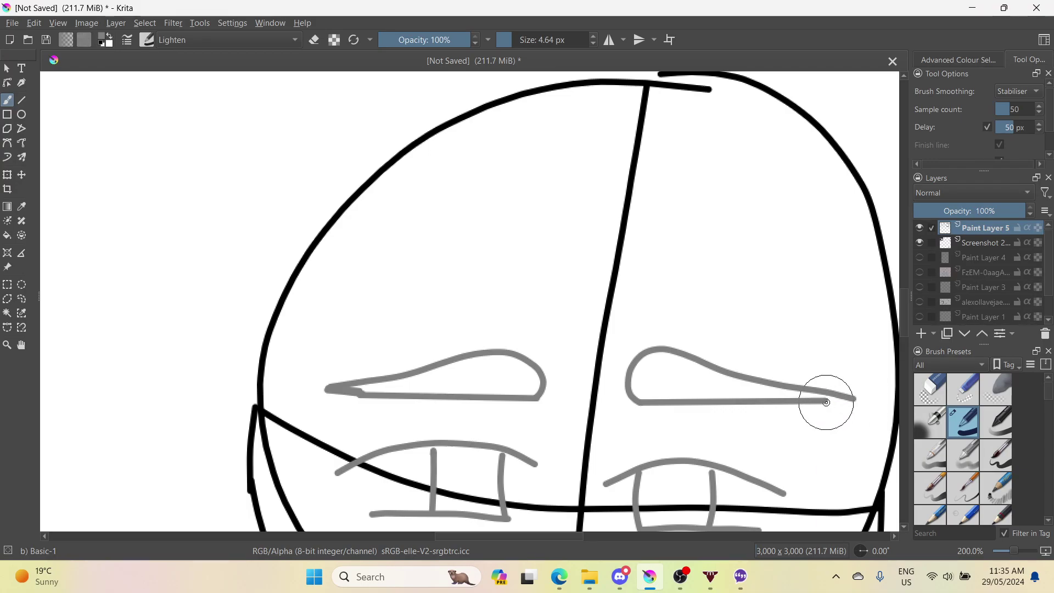
drag(853, 400, 863, 401)
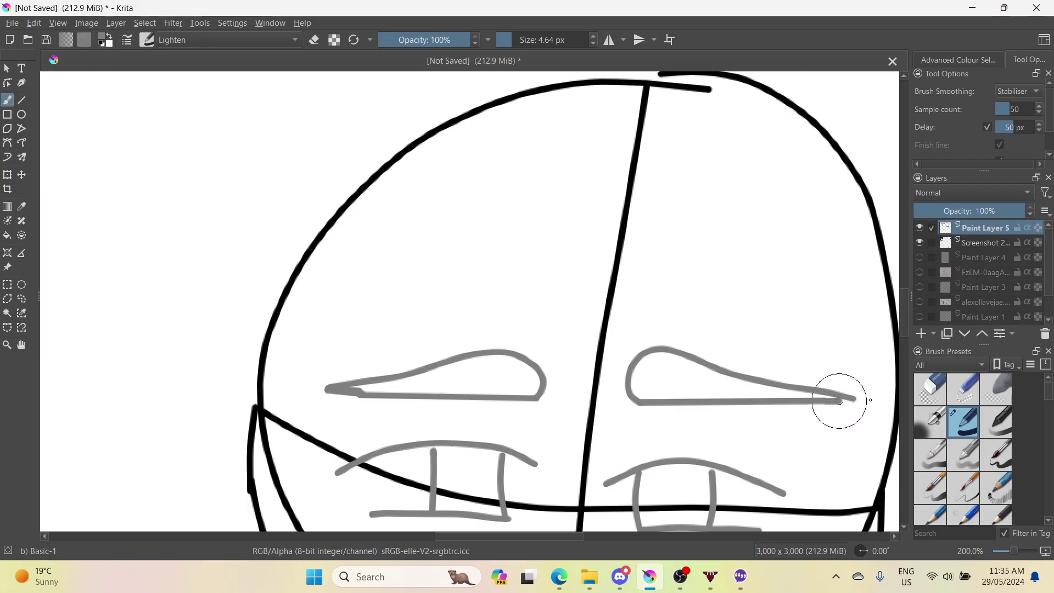
- Check the Twitch stream in Edge and return to the drawing in Krita
scroll(743, 419, down, 2)
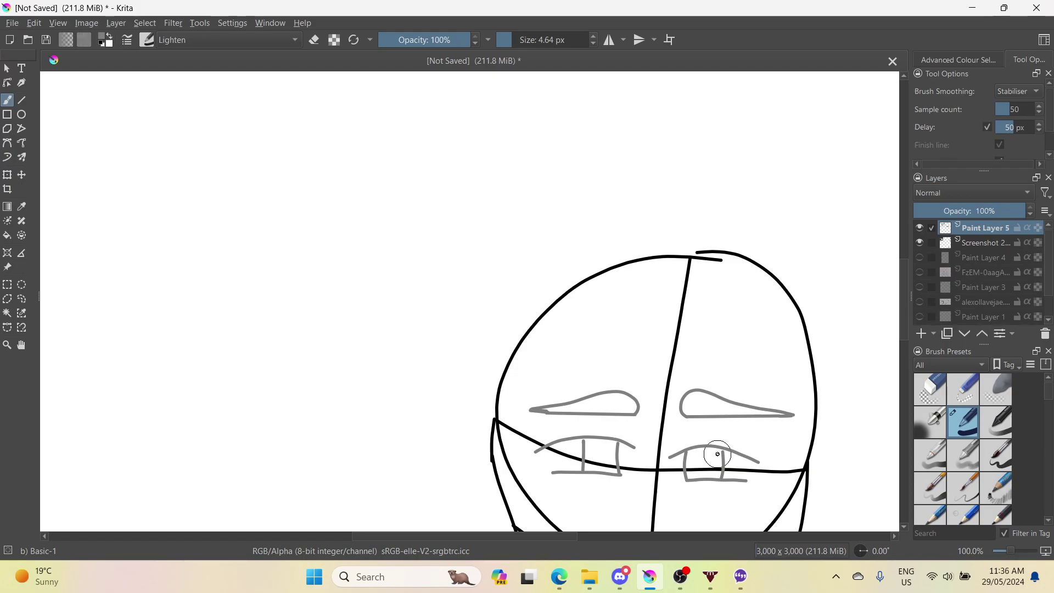
click(547, 572)
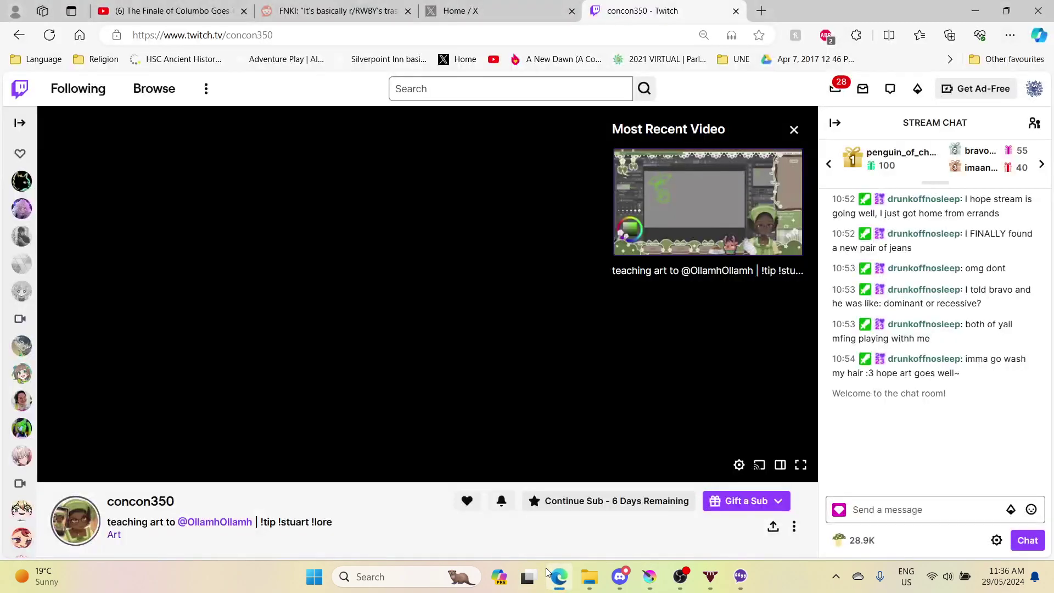
click(651, 583)
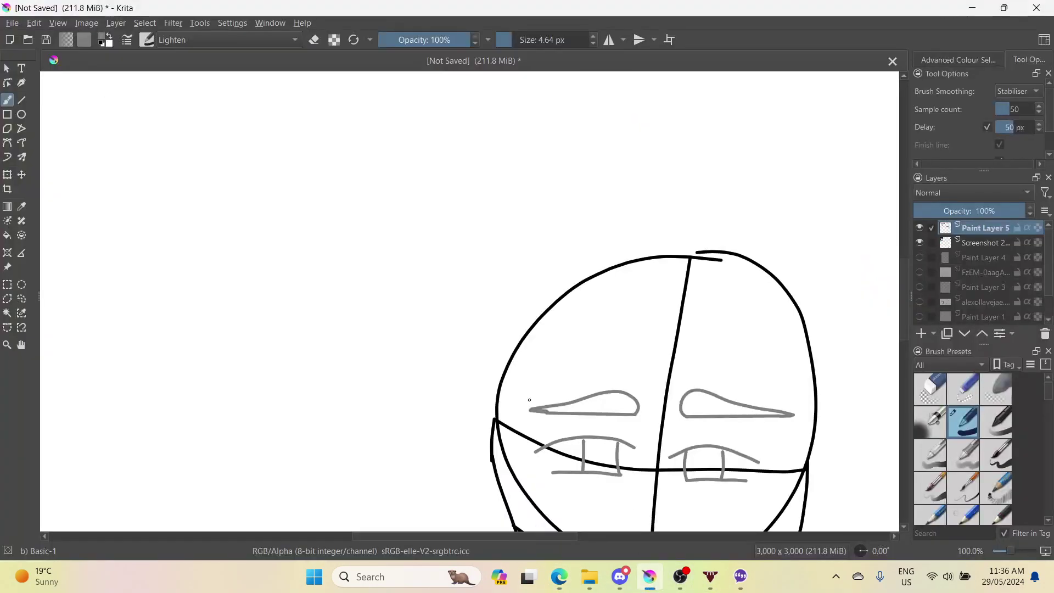
- Draw a grey freehand fringe curve across the second head's forehead and continue it down past the outer side of the right eye
scroll(492, 414, down, 3)
scroll(492, 416, up, 2)
scroll(598, 432, down, 1)
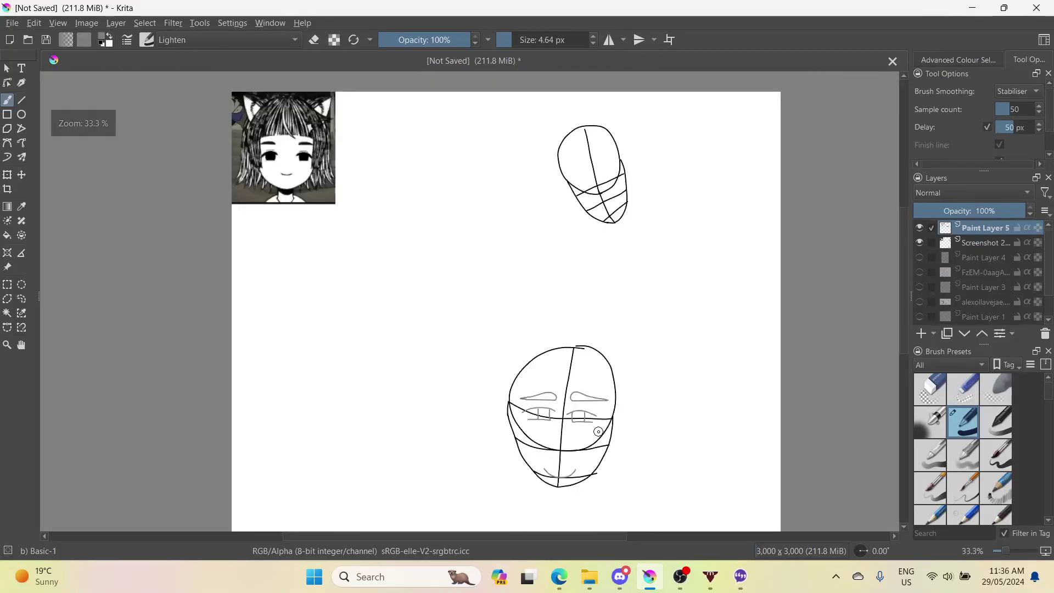
scroll(598, 431, up, 1)
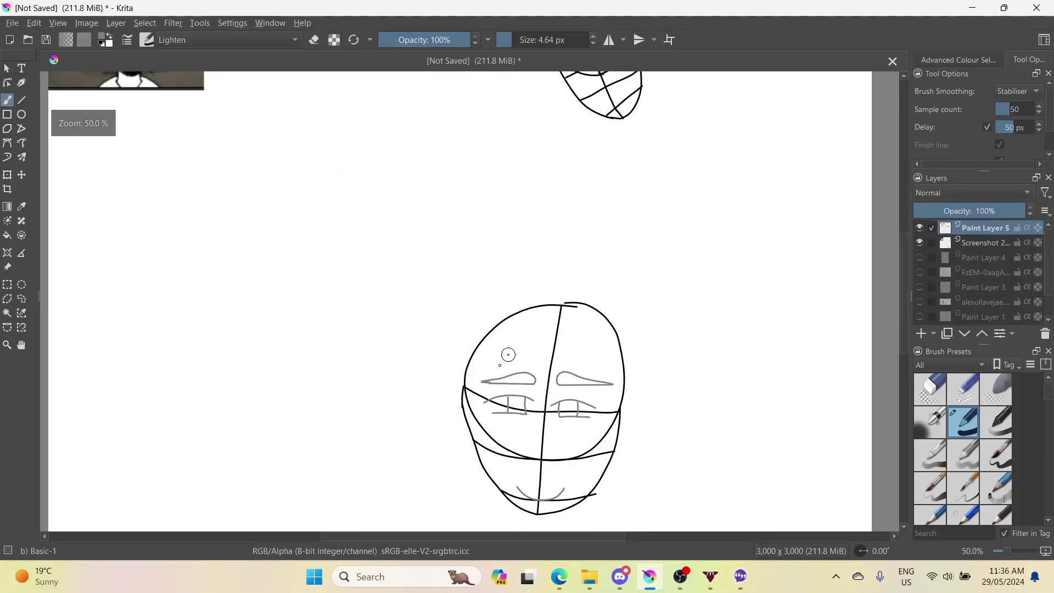
scroll(505, 354, down, 1)
scroll(495, 370, up, 2)
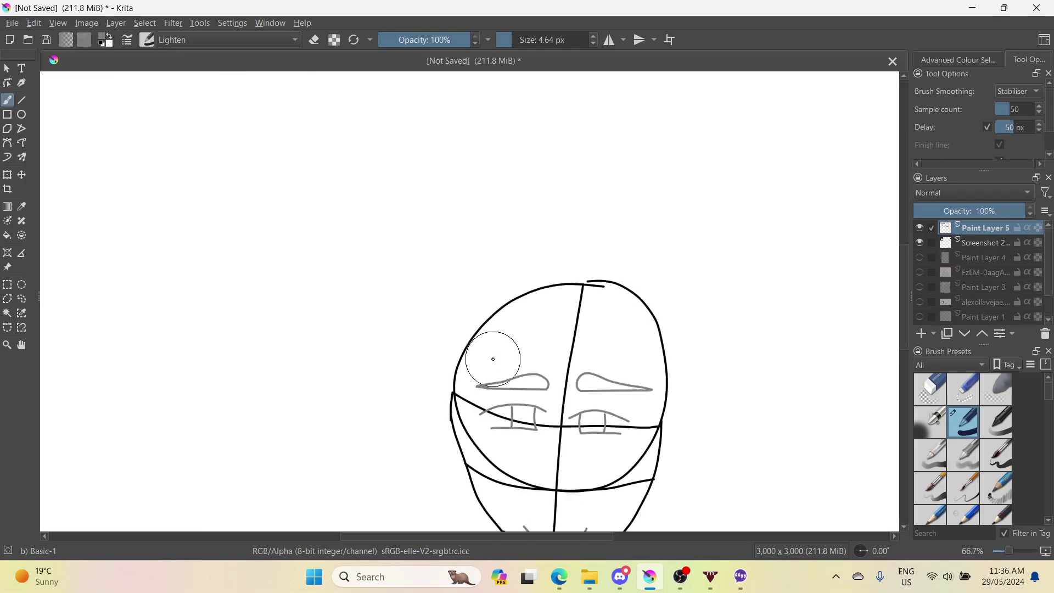
scroll(491, 363, up, 1)
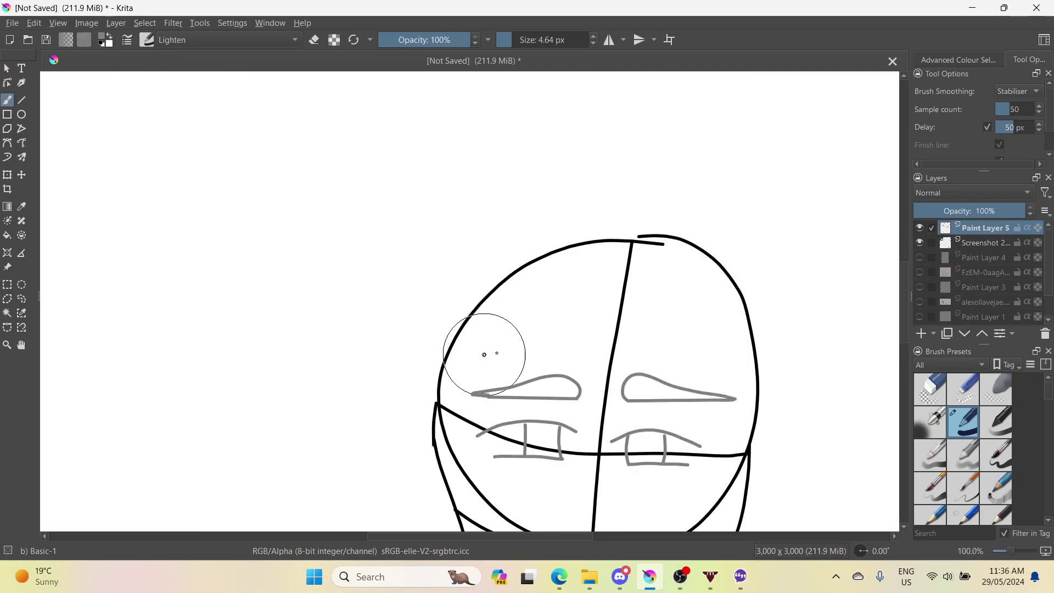
mouse_move(478, 358)
mouse_down()
mouse_move(536, 341)
mouse_move(631, 345)
mouse_move(745, 368)
mouse_move(755, 373)
mouse_move(746, 384)
mouse_up()
scroll(738, 392, down, 3)
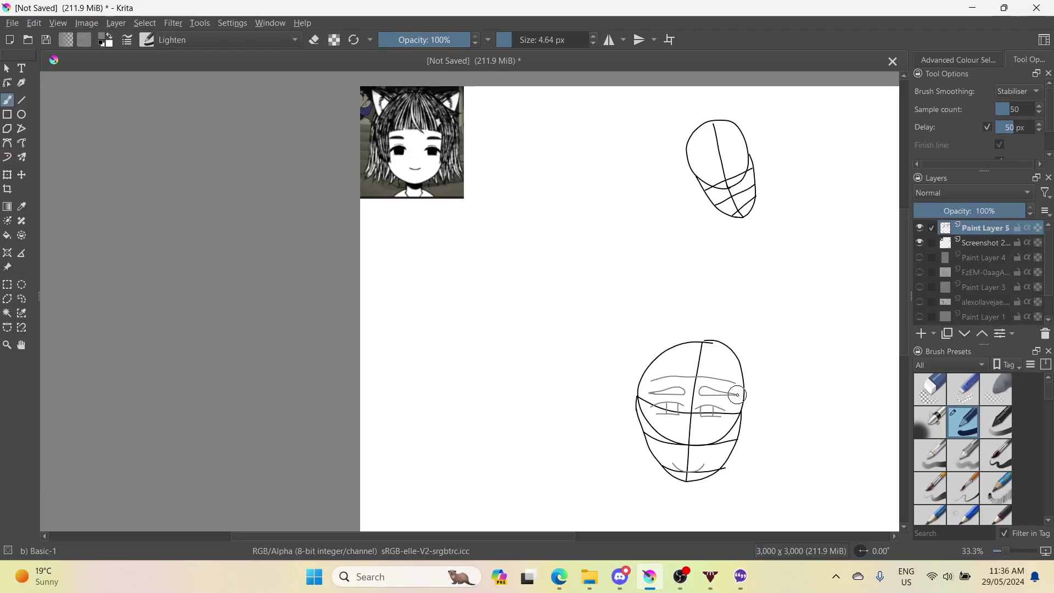
scroll(737, 394, up, 4)
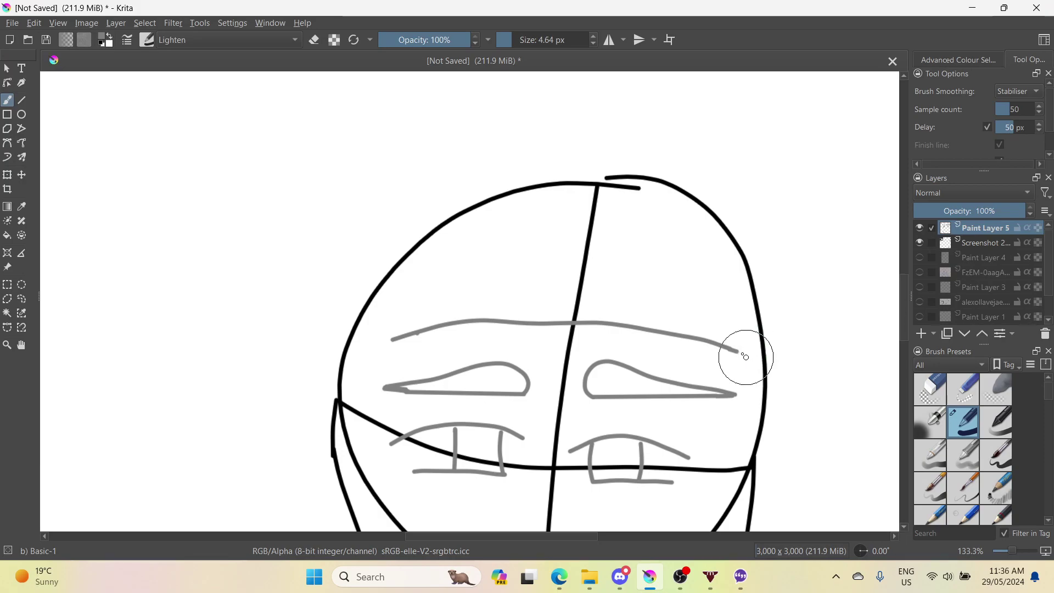
mouse_move(737, 353)
mouse_down()
mouse_move(731, 433)
mouse_move(701, 487)
mouse_up()
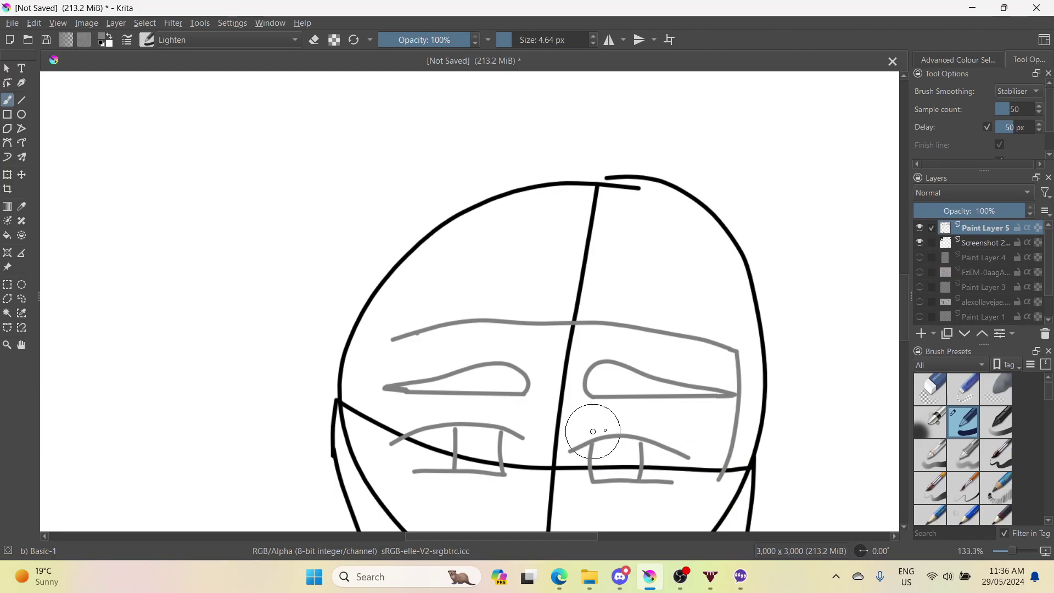
- Draw a short, curved grey eyelid crease above the upper lid of each of the second head's eyes
drag(593, 431, 622, 426)
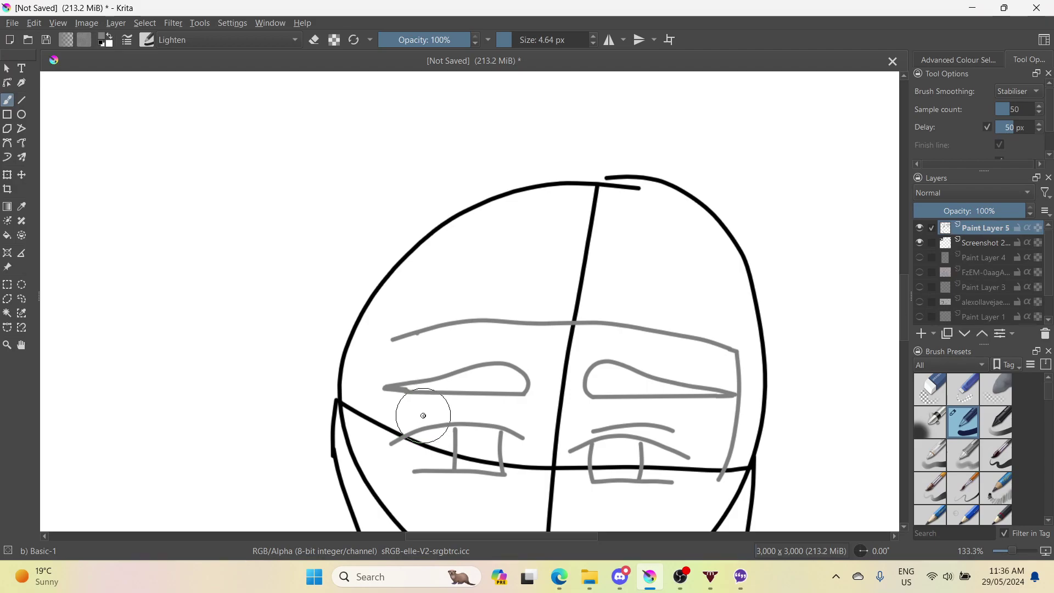
drag(425, 415, 459, 410)
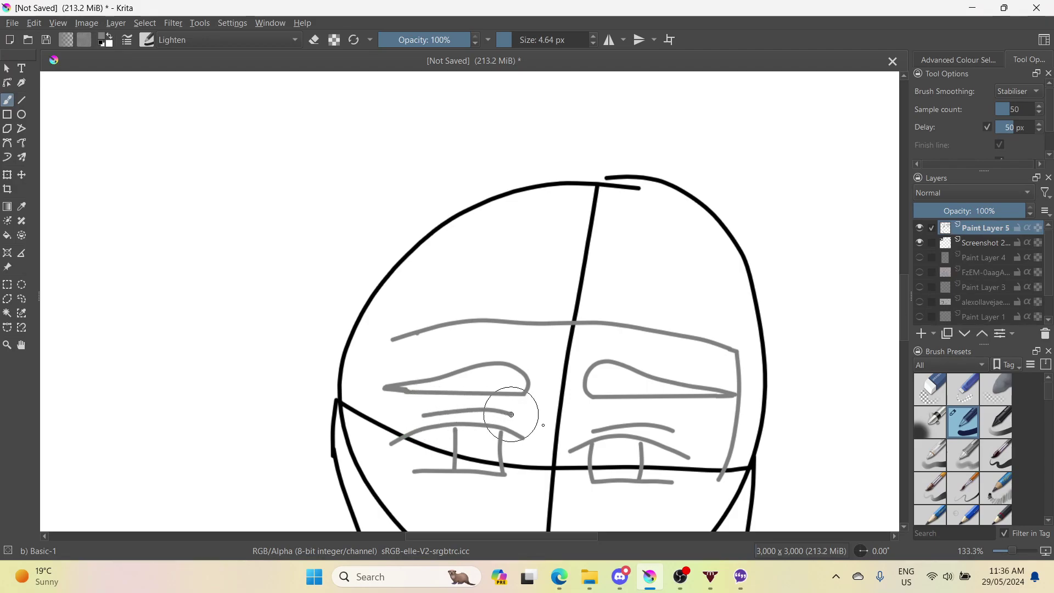
scroll(537, 436, down, 4)
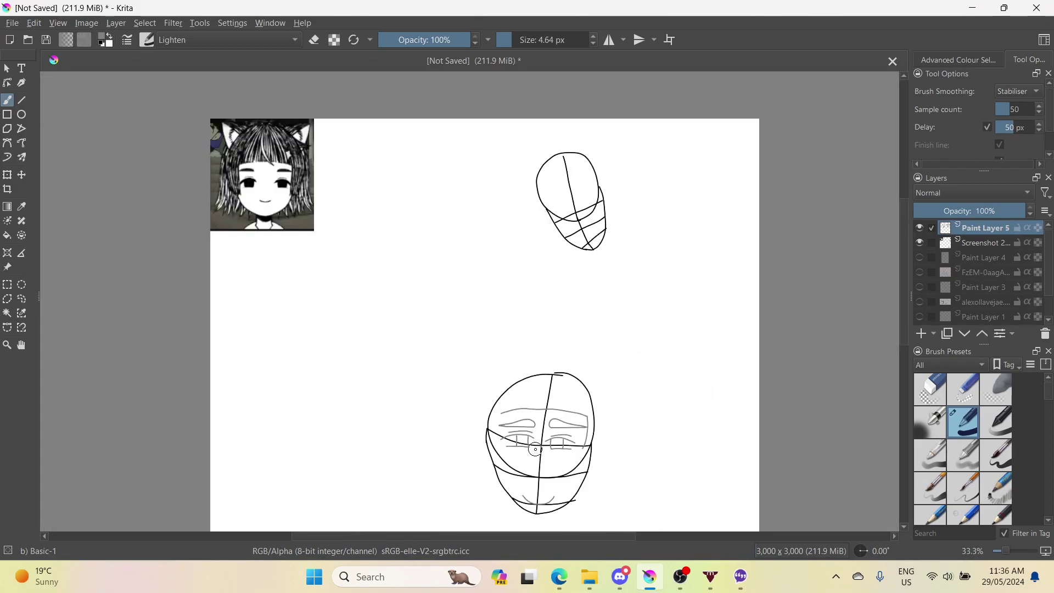
- Extend the right face-framing hair line inward below the eye, and draw a matching curve from the fringe's left end down to the cheek
scroll(535, 449, up, 1)
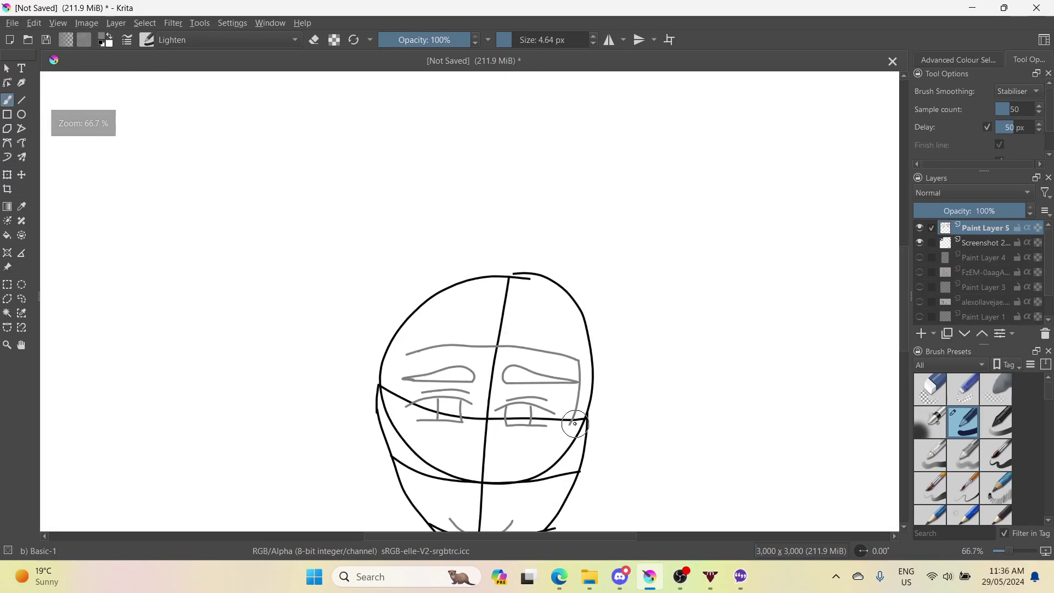
scroll(552, 441, down, 1)
scroll(540, 439, up, 4)
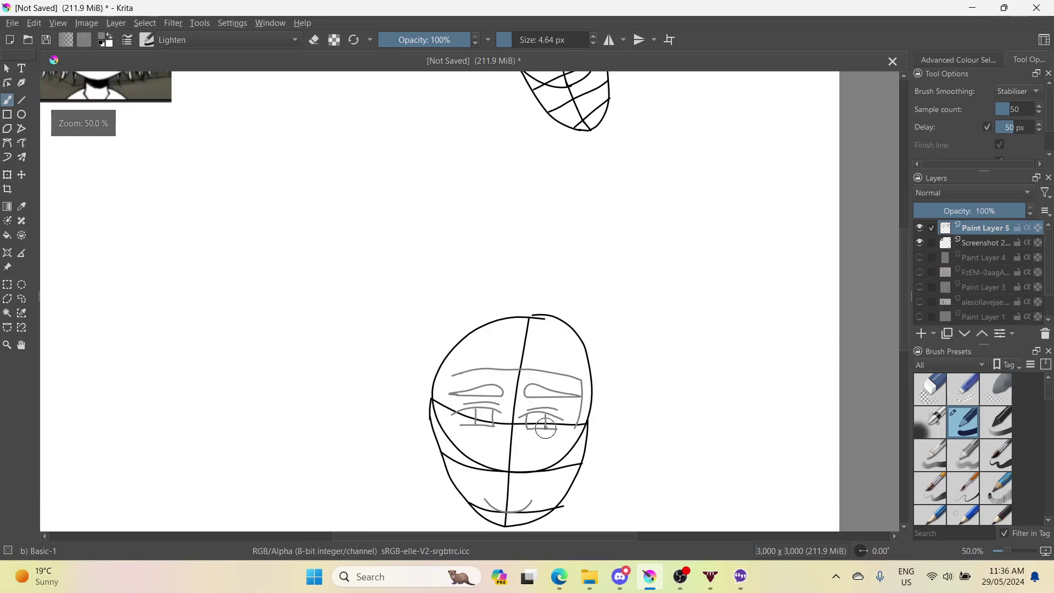
scroll(612, 439, down, 4)
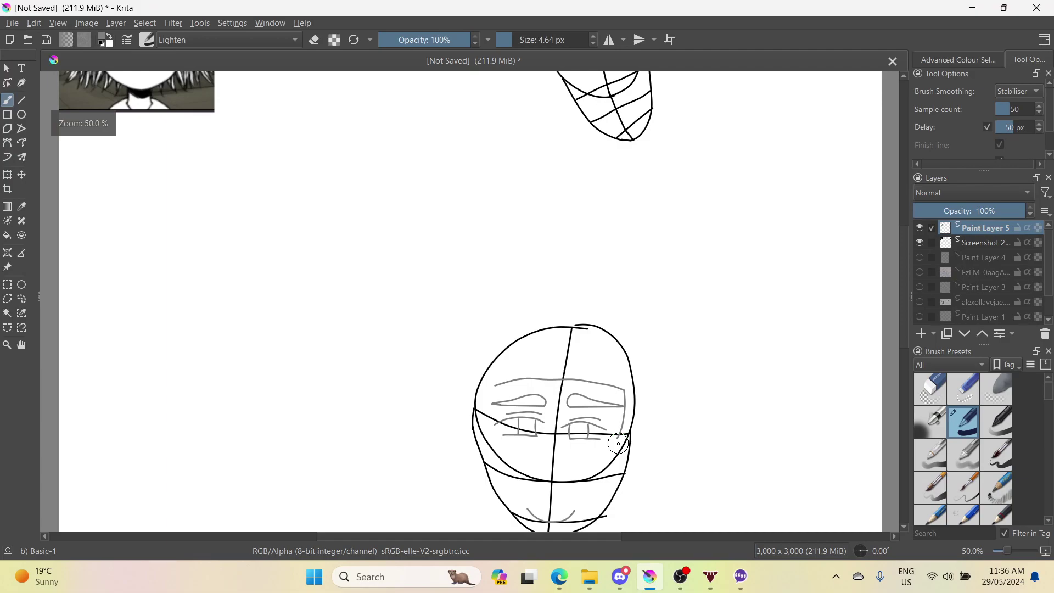
scroll(619, 444, up, 1)
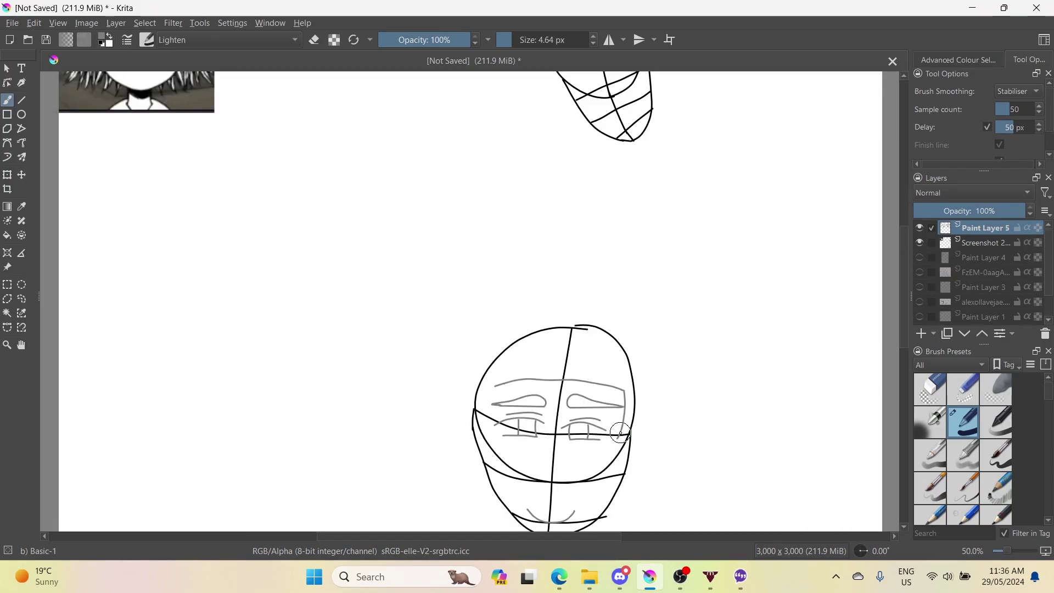
scroll(619, 439, up, 2)
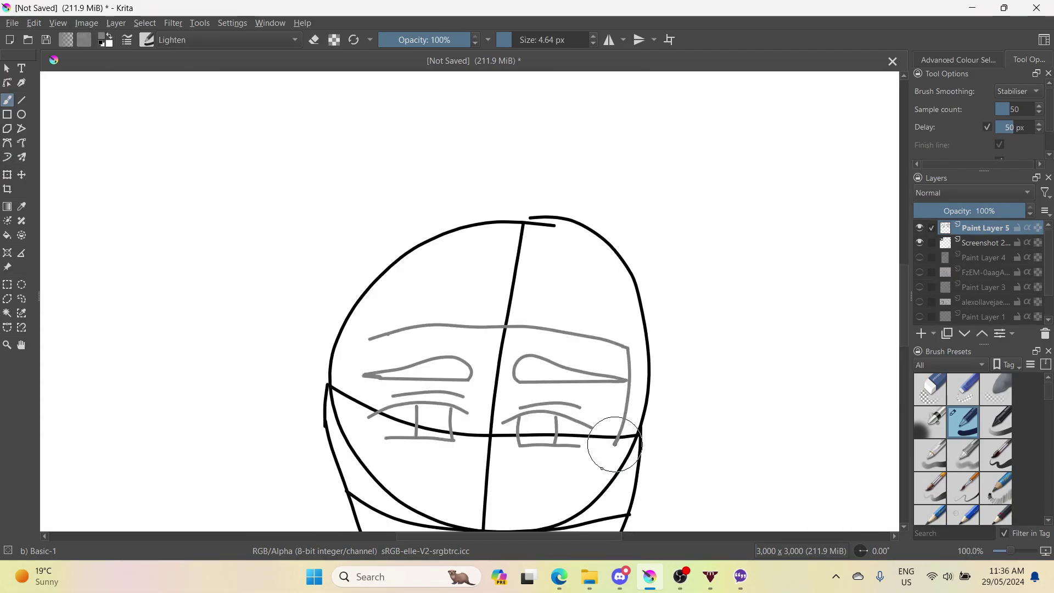
drag(595, 478, 579, 505)
mouse_move(358, 347)
mouse_down()
mouse_move(350, 435)
mouse_move(388, 502)
mouse_up()
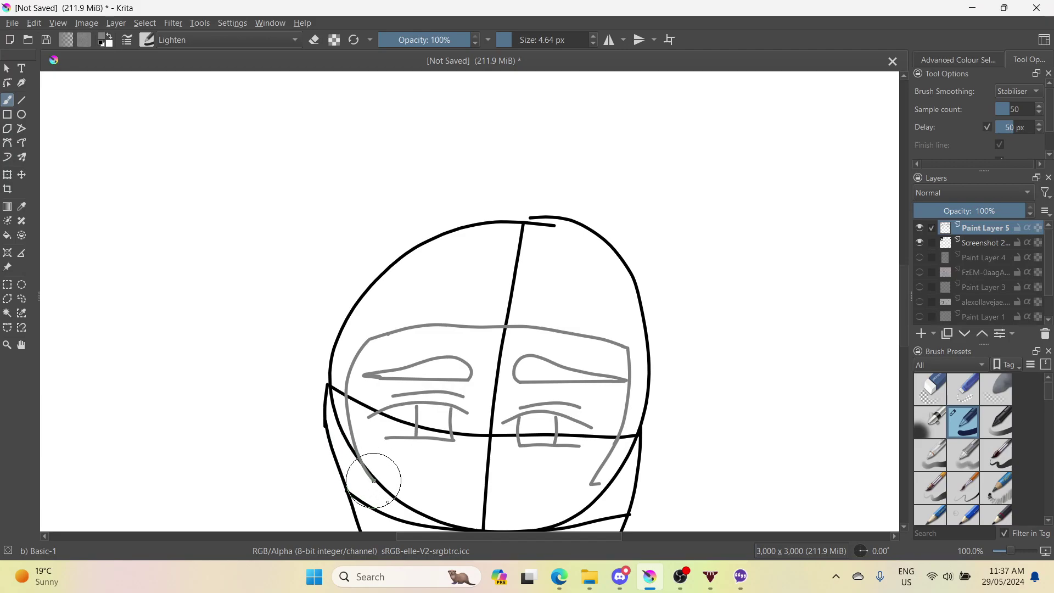
- Add jagged, zigzag hair tips running outward from the end of the right hair line to the edge of the face
scroll(374, 480, down, 3)
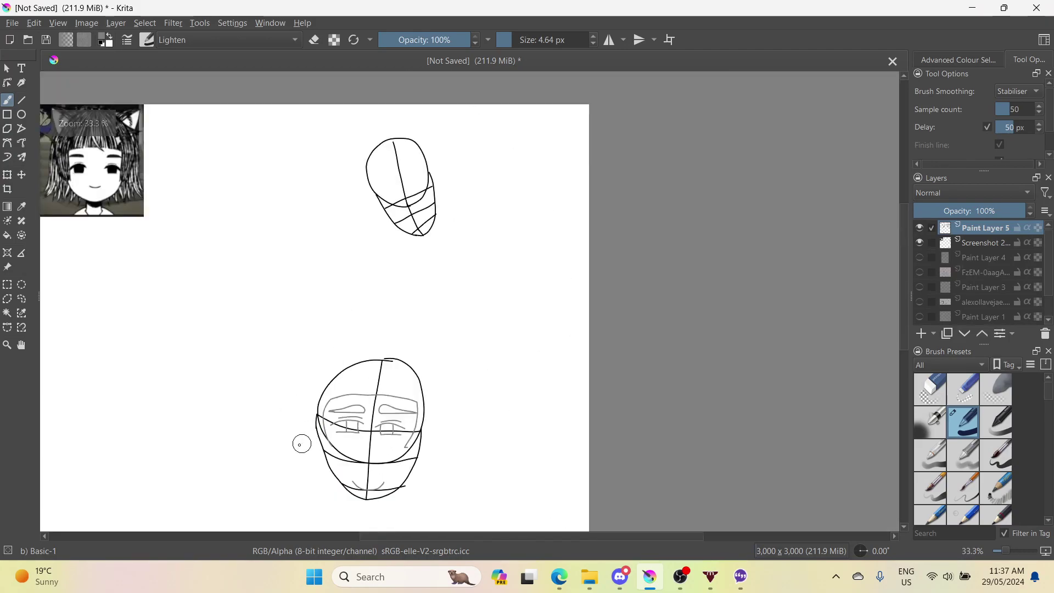
scroll(367, 355, up, 2)
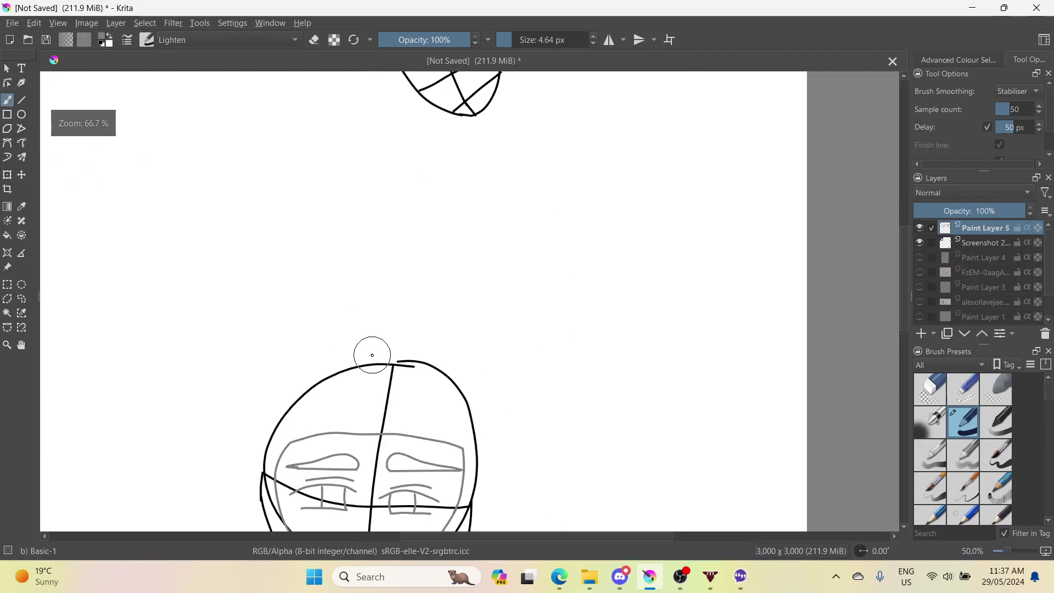
scroll(368, 374, down, 2)
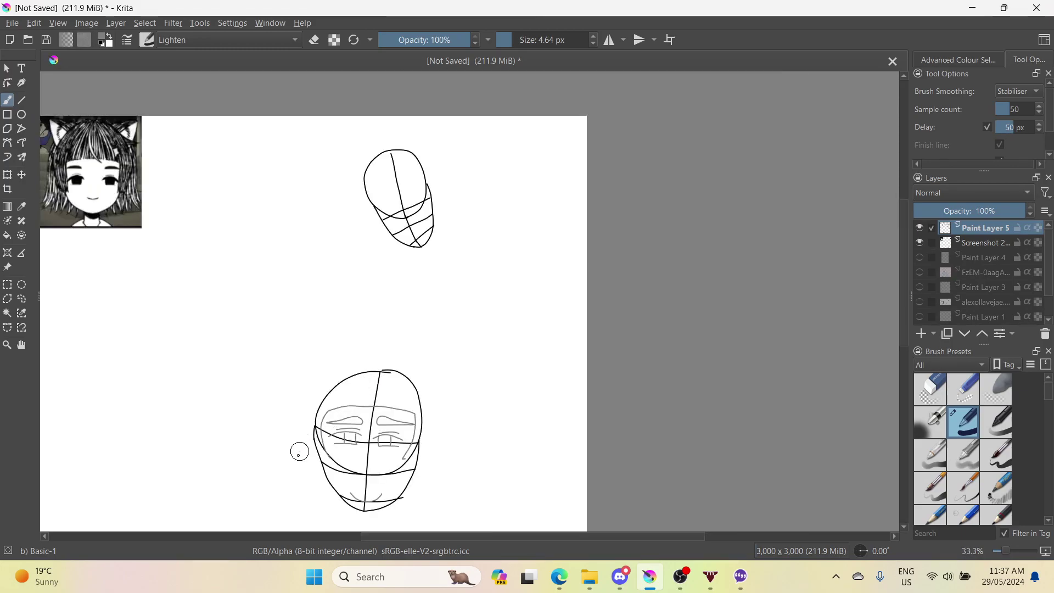
scroll(398, 499, up, 5)
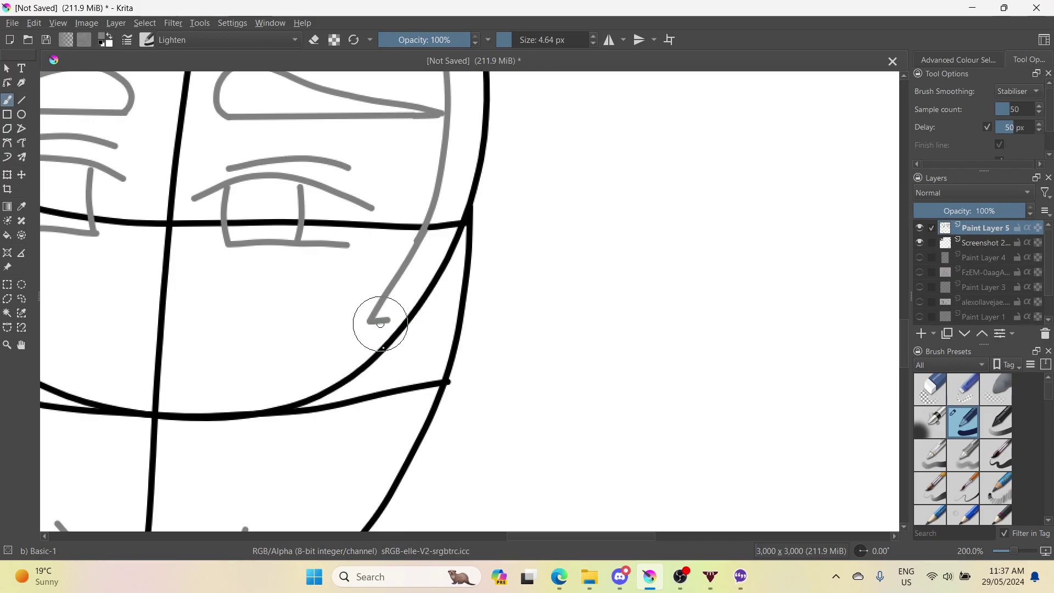
mouse_move(409, 339)
mouse_down()
mouse_move(421, 326)
mouse_move(403, 332)
mouse_move(412, 348)
mouse_up()
scroll(412, 349, down, 6)
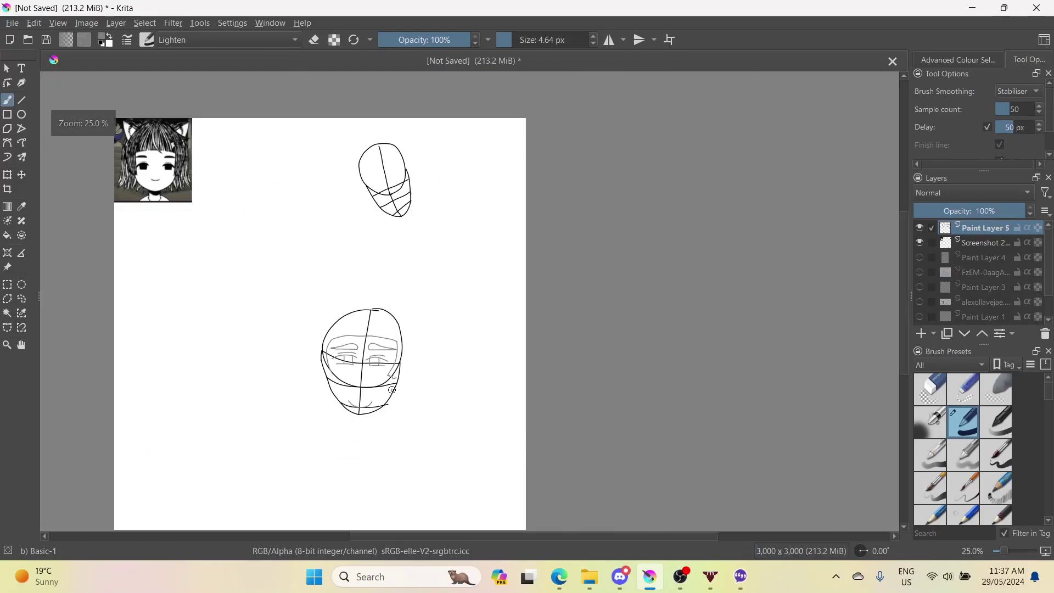
scroll(392, 390, up, 5)
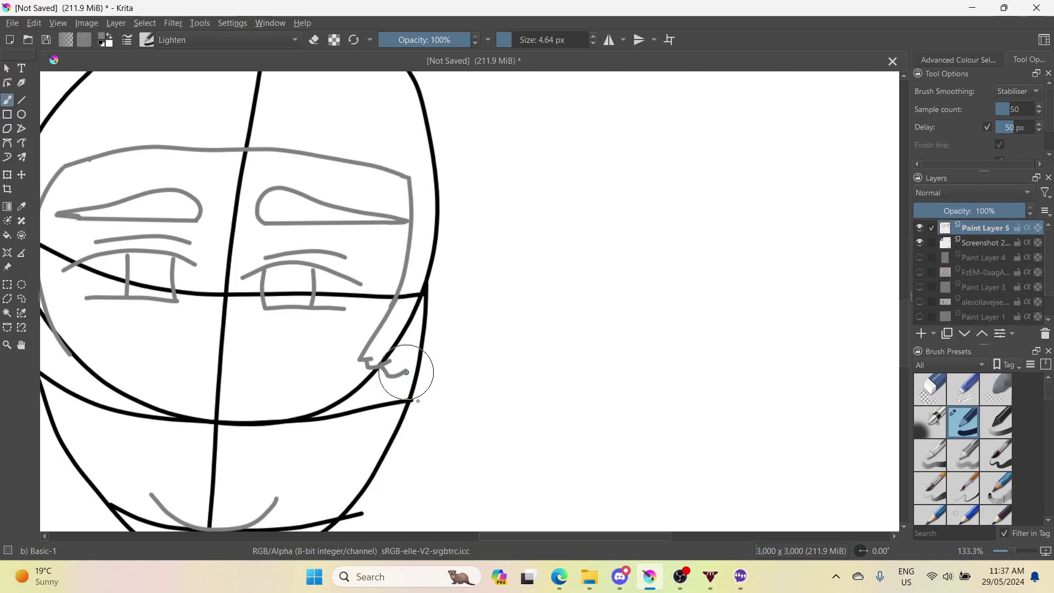
drag(406, 372, 414, 387)
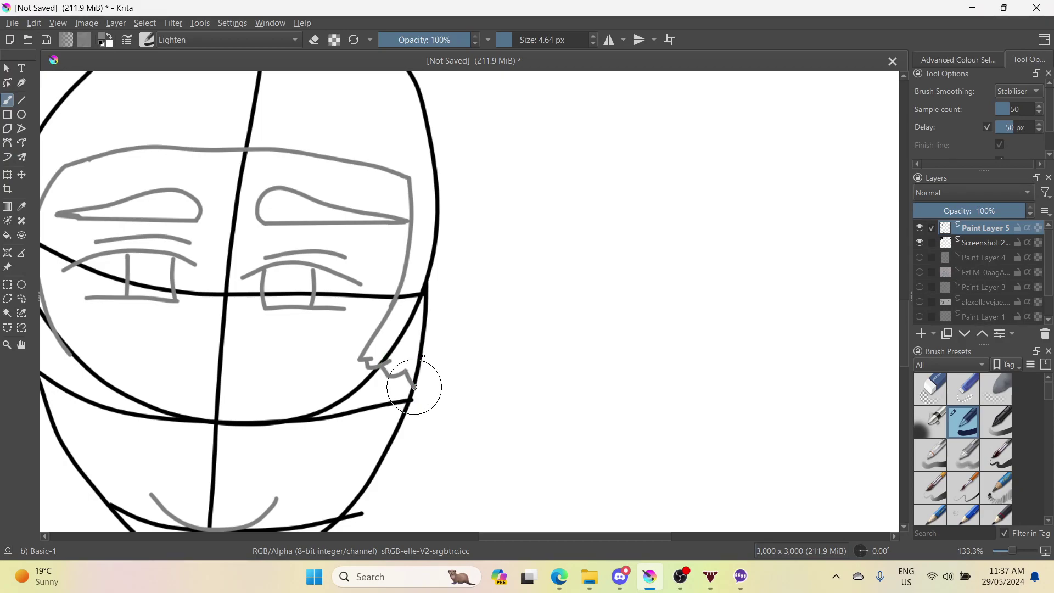
- Draw a long outer hair curve from the jagged tips upward, bulging outside the right edge of the second head
scroll(424, 348, down, 4)
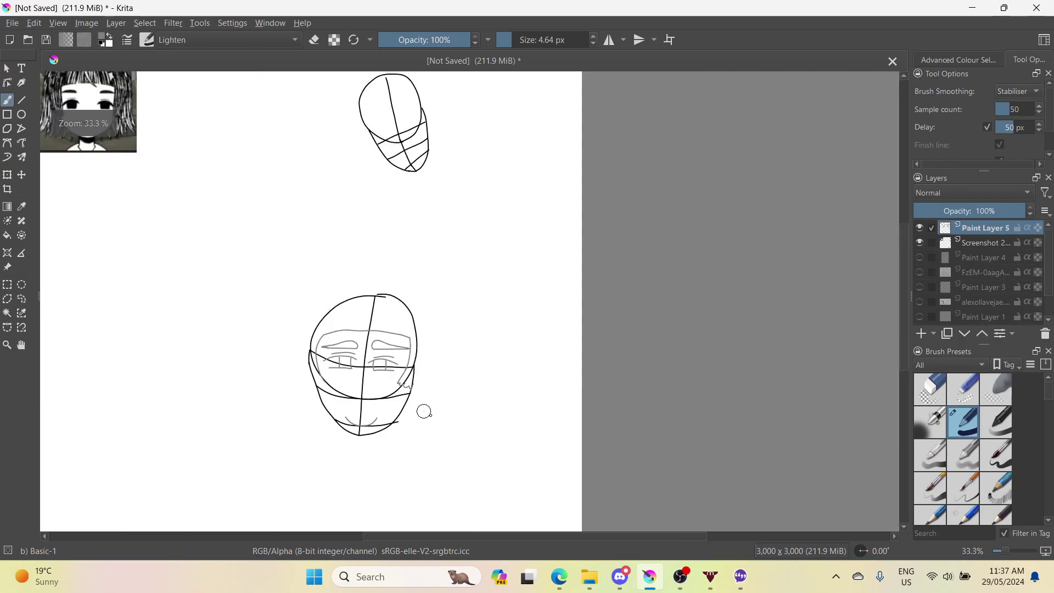
scroll(436, 401, up, 2)
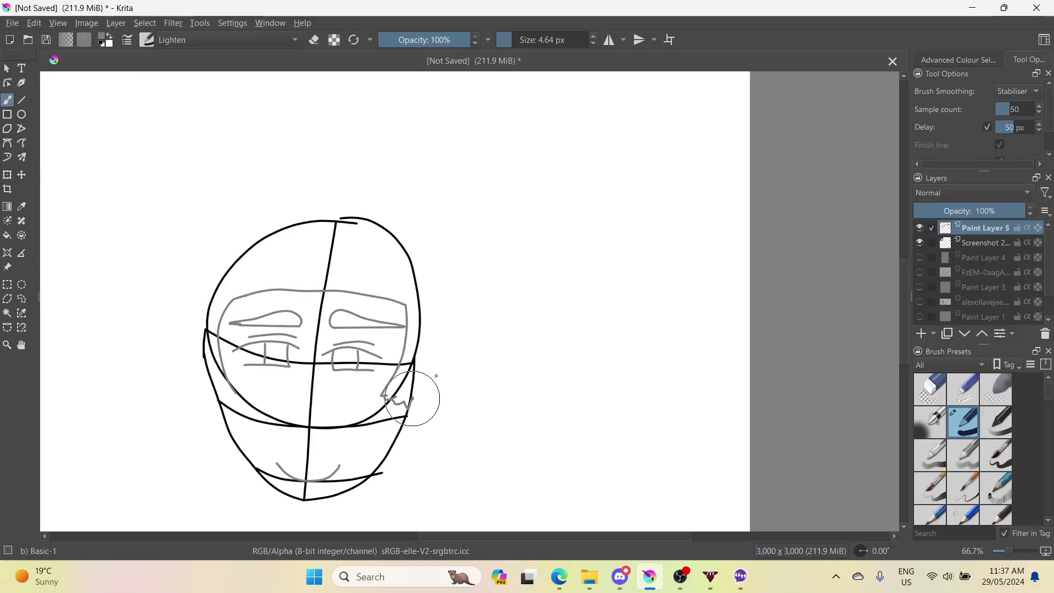
mouse_move(436, 376)
mouse_down()
mouse_move(450, 318)
mouse_move(441, 258)
mouse_up()
- Try to draw a freehand cat ear rising outward from the top of the outer hair curve, checking the reference portrait
scroll(126, 207, down, 3)
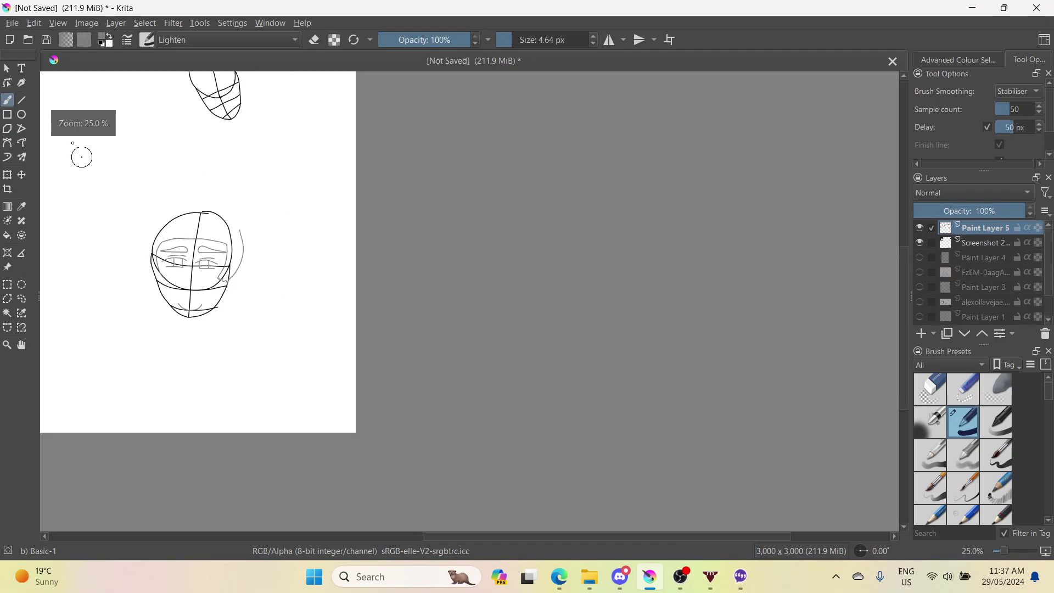
scroll(71, 148, down, 1)
scroll(50, 132, up, 7)
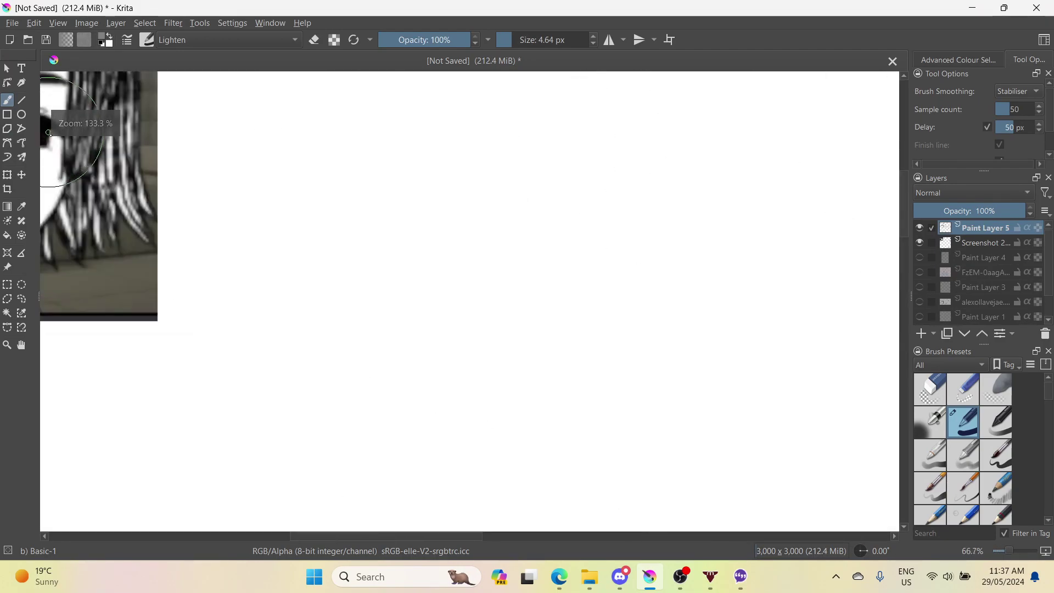
scroll(50, 132, down, 2)
scroll(65, 156, down, 1)
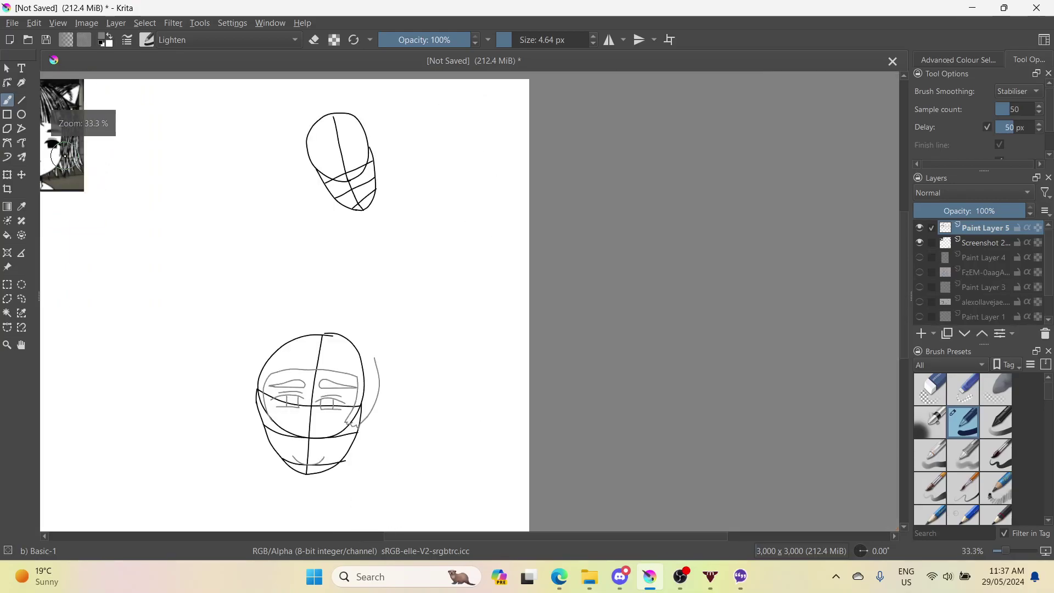
scroll(372, 346, up, 5)
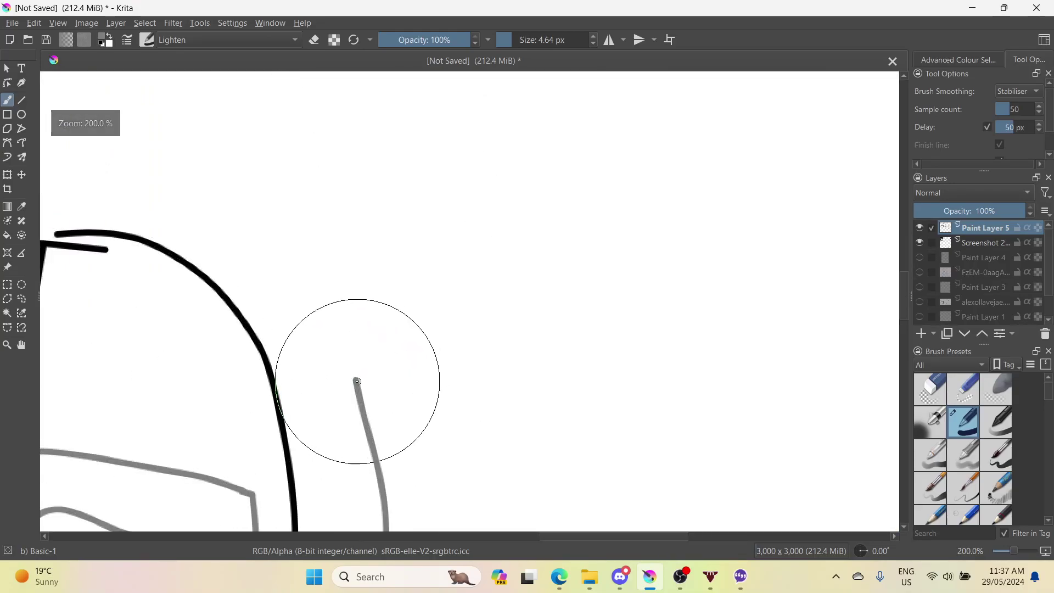
mouse_move(355, 378)
mouse_down()
mouse_move(438, 339)
mouse_move(563, 235)
mouse_up()
scroll(469, 289, down, 8)
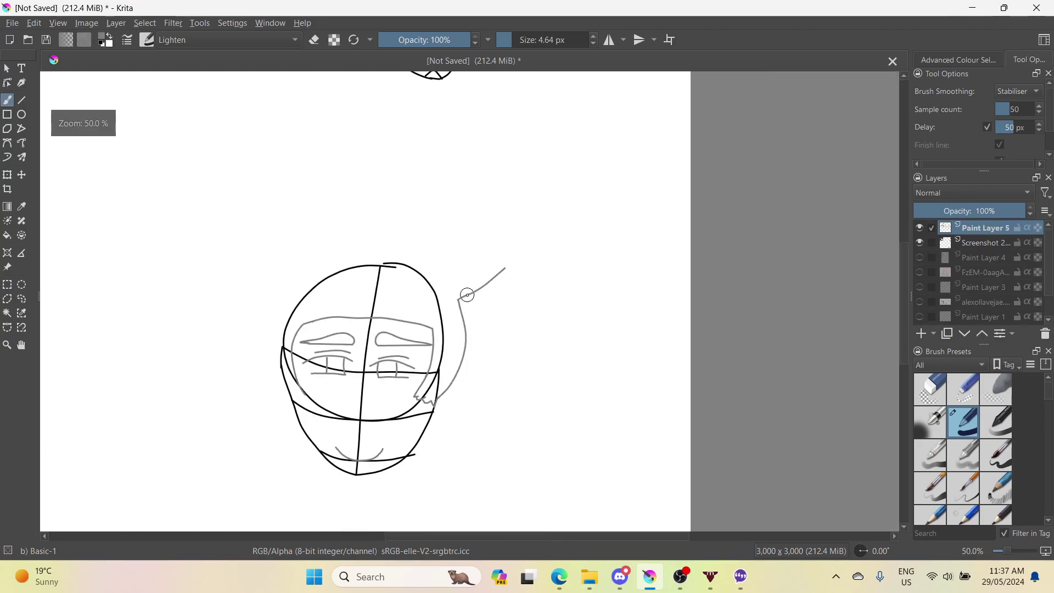
scroll(466, 295, up, 2)
scroll(510, 275, up, 2)
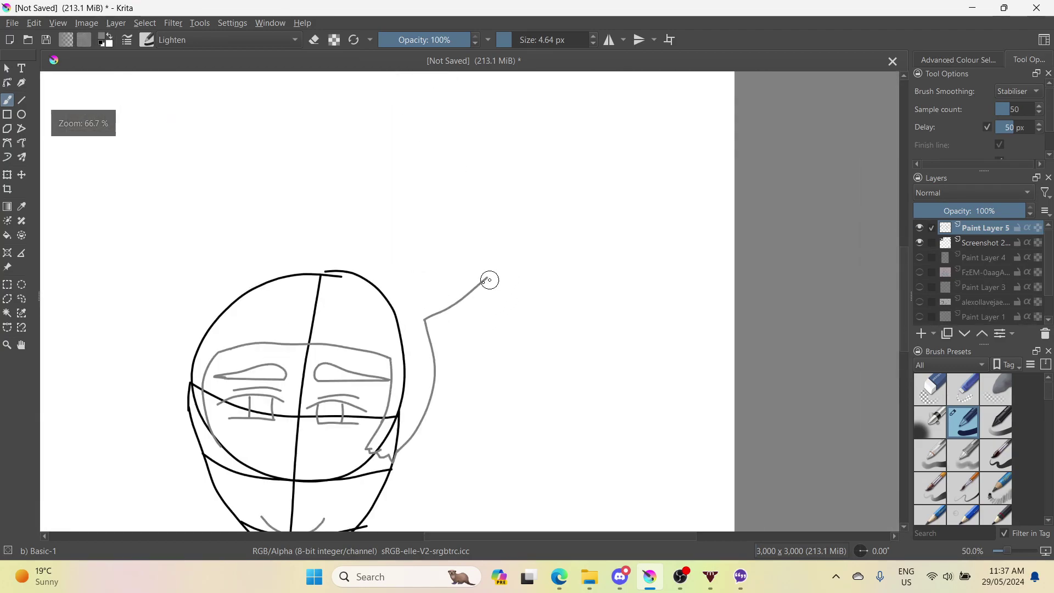
mouse_move(515, 261)
mouse_down()
mouse_move(531, 241)
mouse_move(513, 226)
mouse_move(449, 236)
mouse_move(380, 267)
mouse_move(400, 248)
mouse_up()
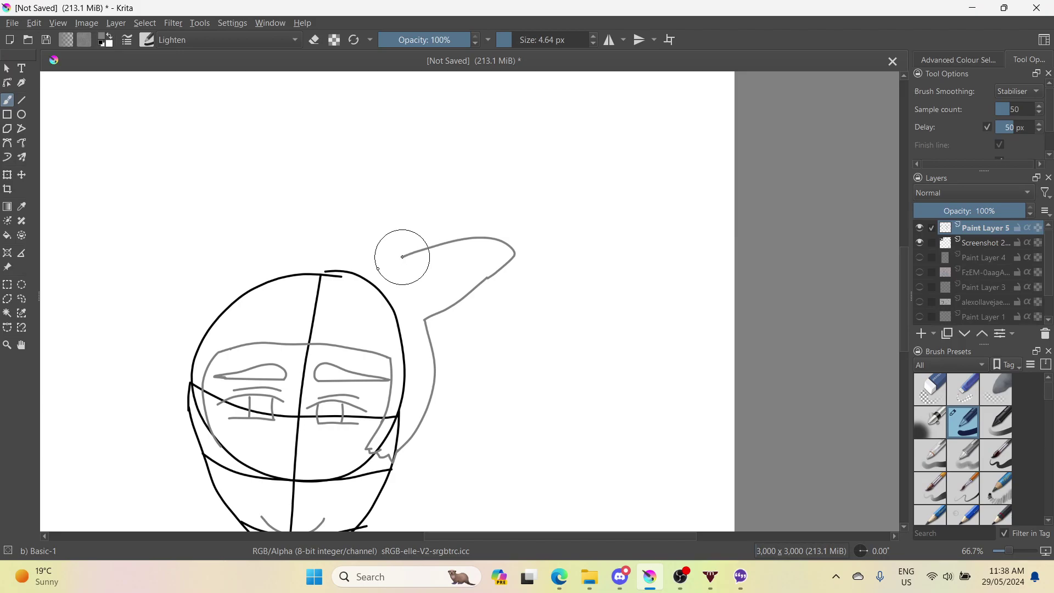
key(ctrl+z)
scroll(425, 328, up, 1)
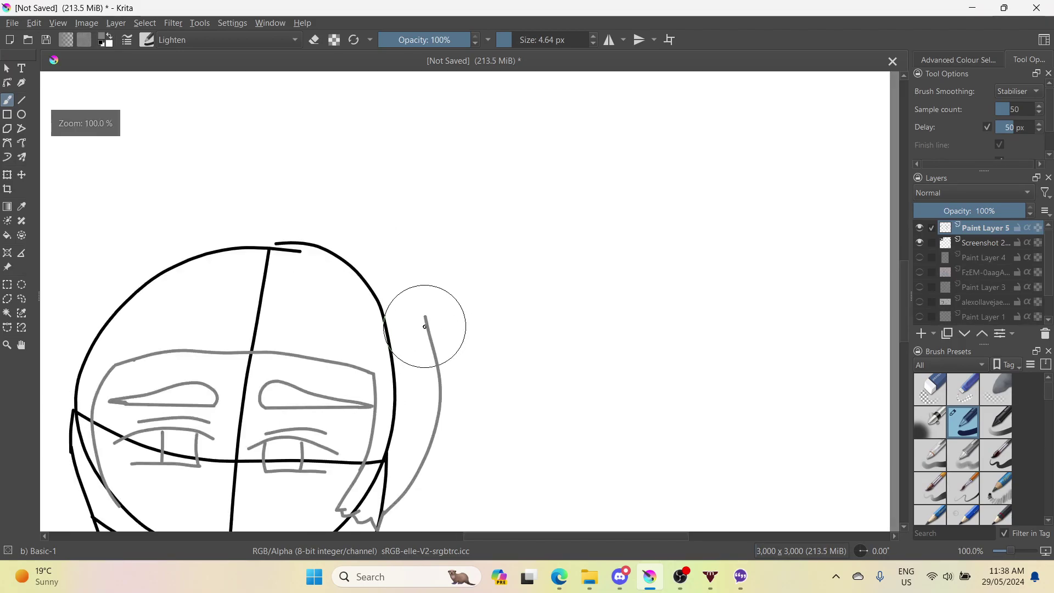
key(ctrl+z)
drag(463, 291, 524, 237)
key(ctrl+z)
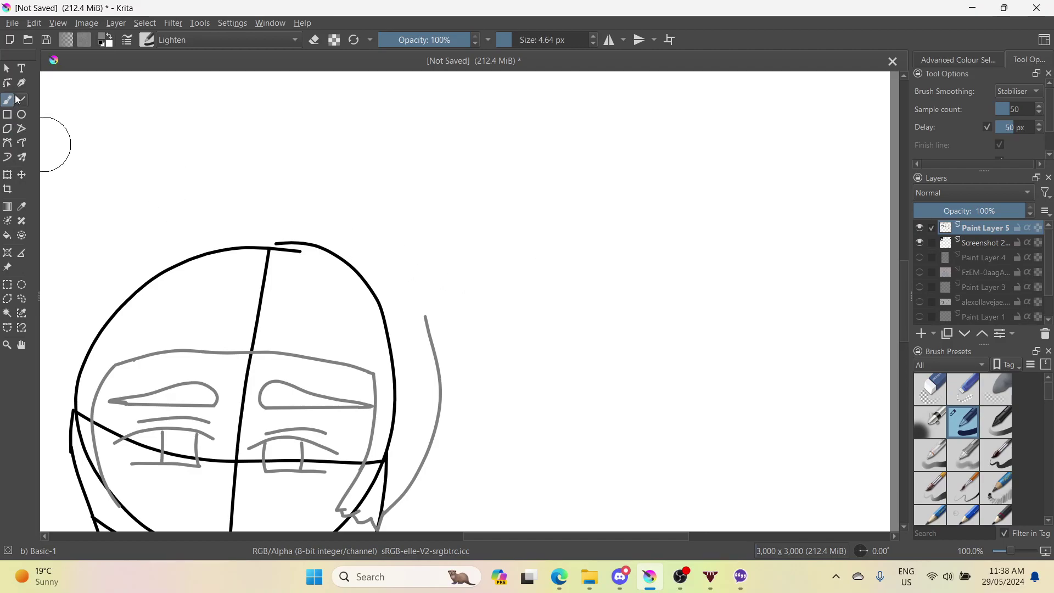
- Draw the right cat ear with straight lines: outer edge from the hair curve's top, upper edge back toward the crown, and an inner line from the tip
key(v)
scroll(112, 175, down, 5)
scroll(112, 174, up, 3)
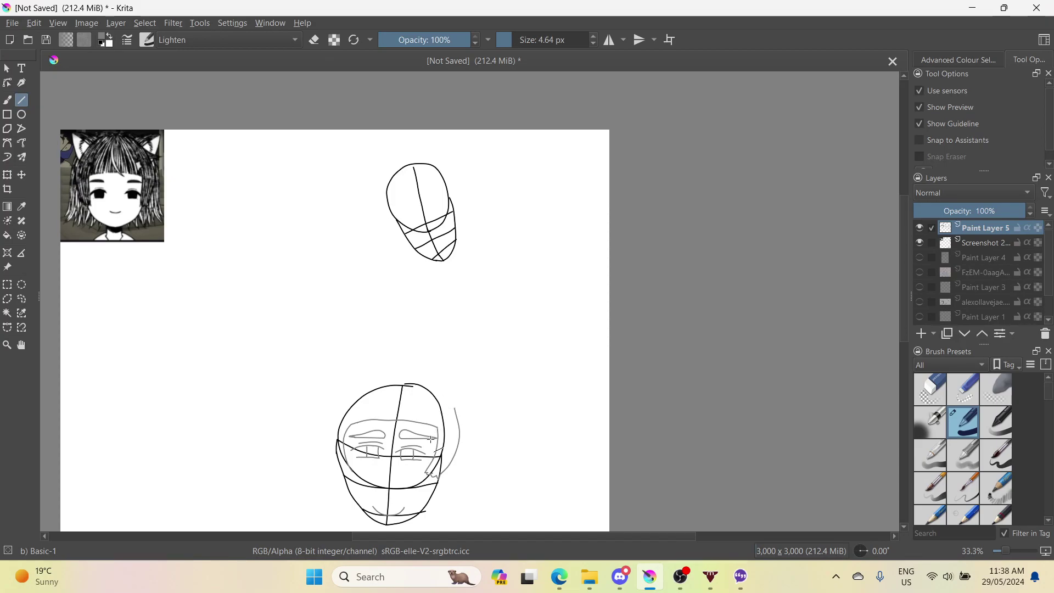
scroll(431, 439, up, 4)
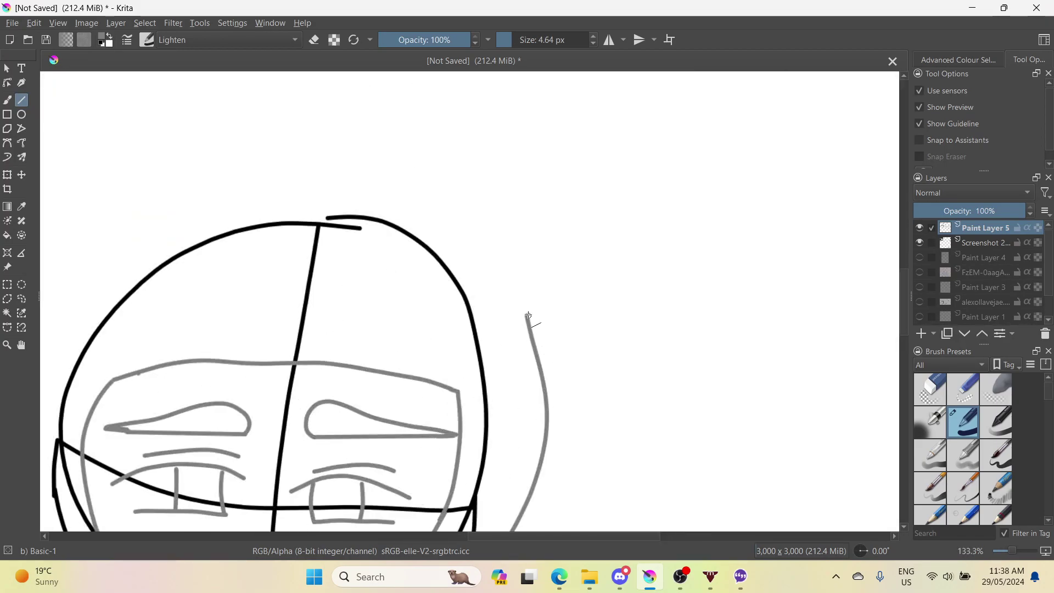
drag(528, 318, 561, 273)
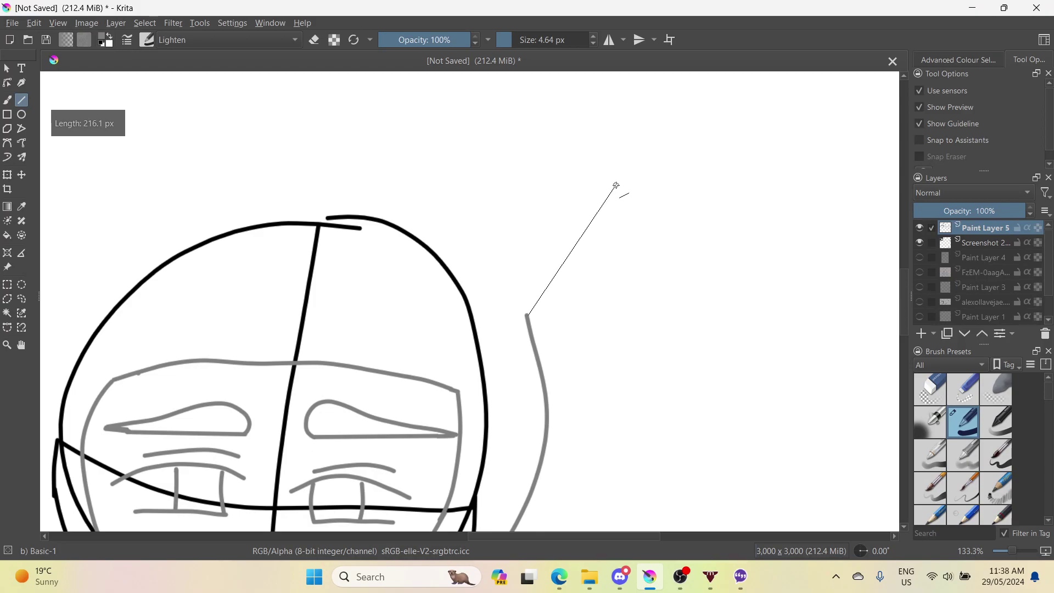
drag(616, 186, 619, 181)
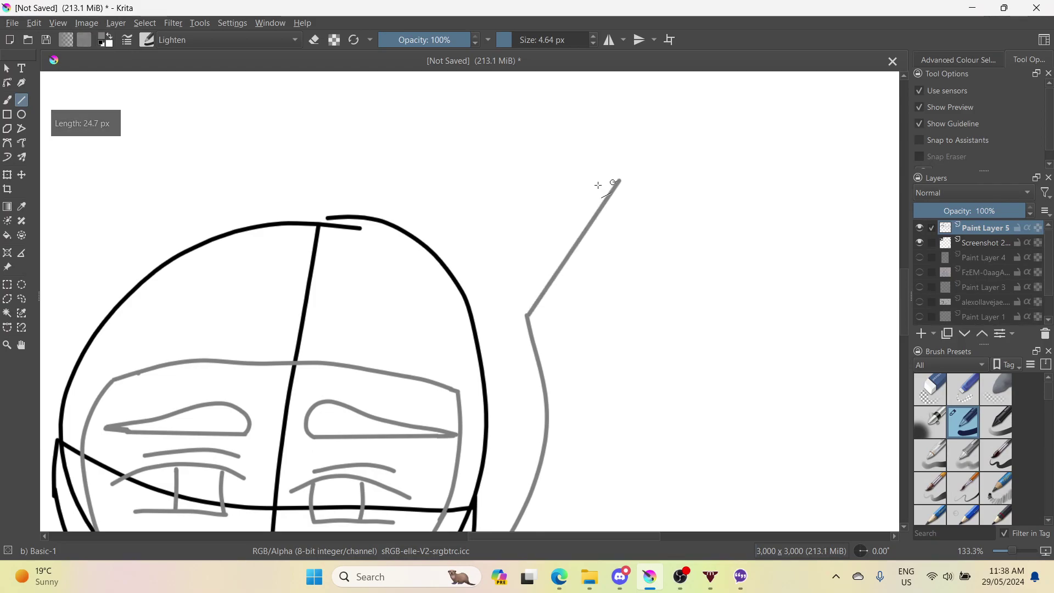
mouse_move(544, 186)
mouse_down()
mouse_move(478, 188)
mouse_move(430, 209)
mouse_up()
drag(619, 182, 578, 213)
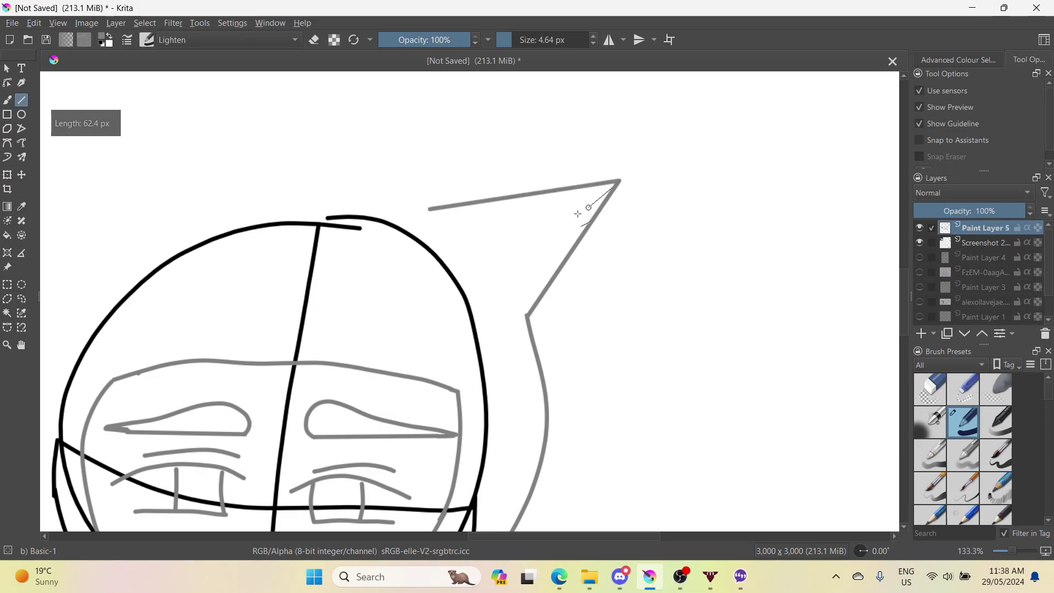
drag(494, 263, 485, 266)
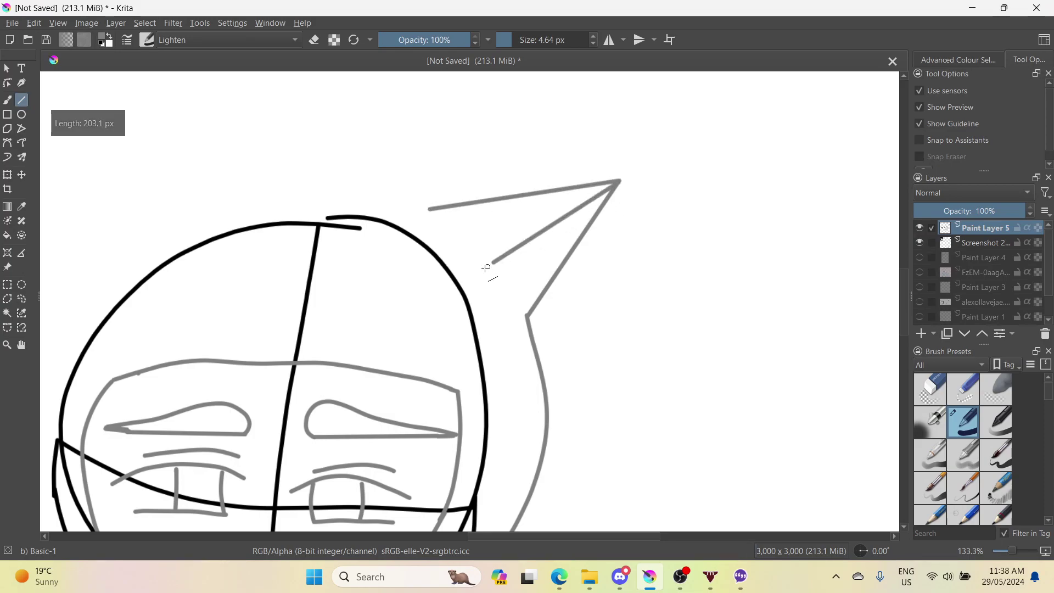
- Draw jagged freehand hair tips at the end of the left face-framing line, continuing into a long outer hair curve up past the left side
scroll(478, 275, down, 5)
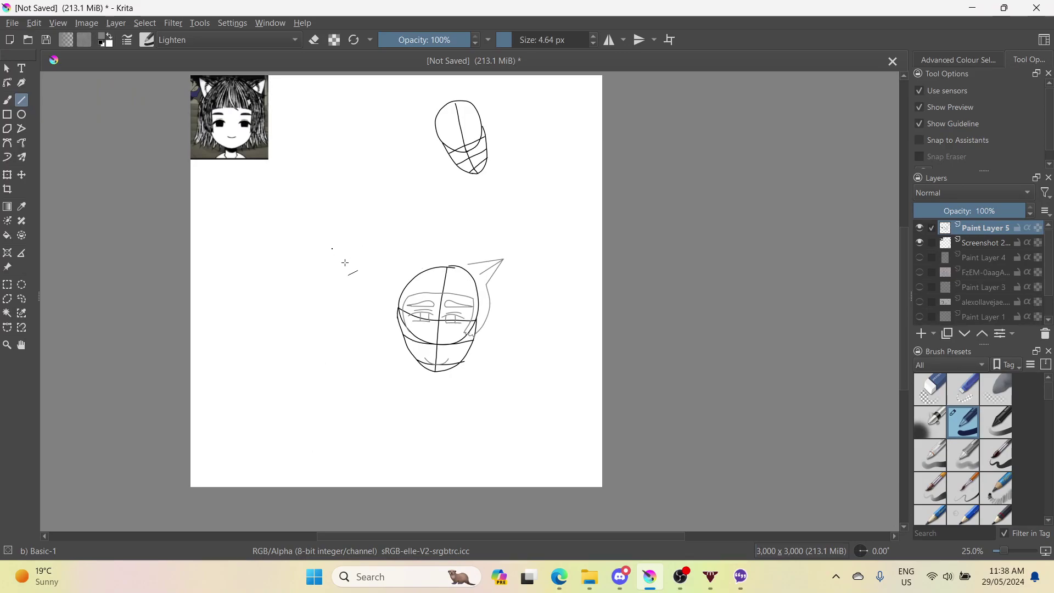
scroll(363, 282, up, 4)
scroll(493, 372, down, 3)
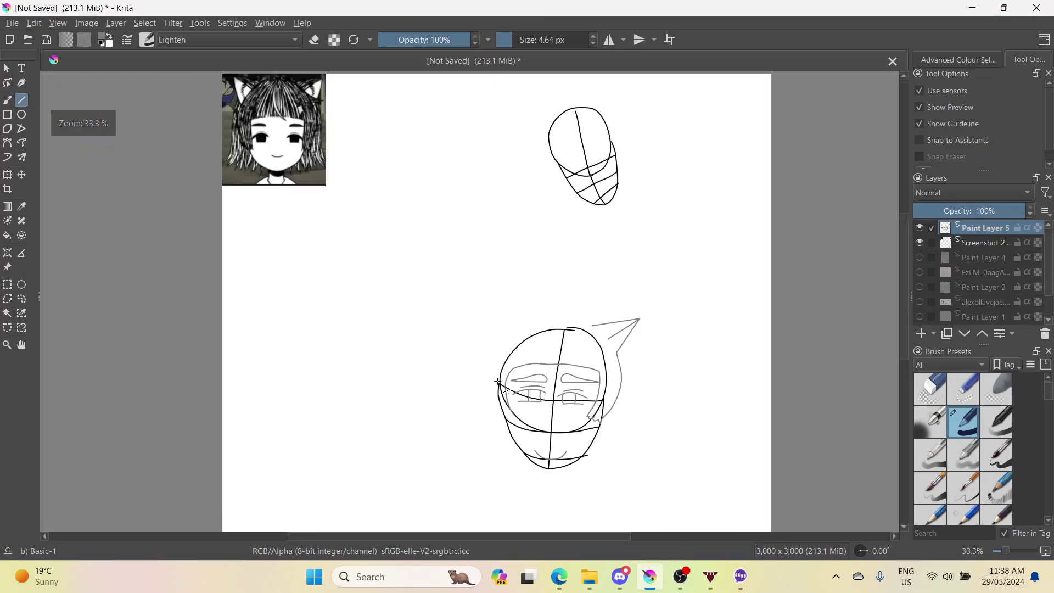
click(8, 100)
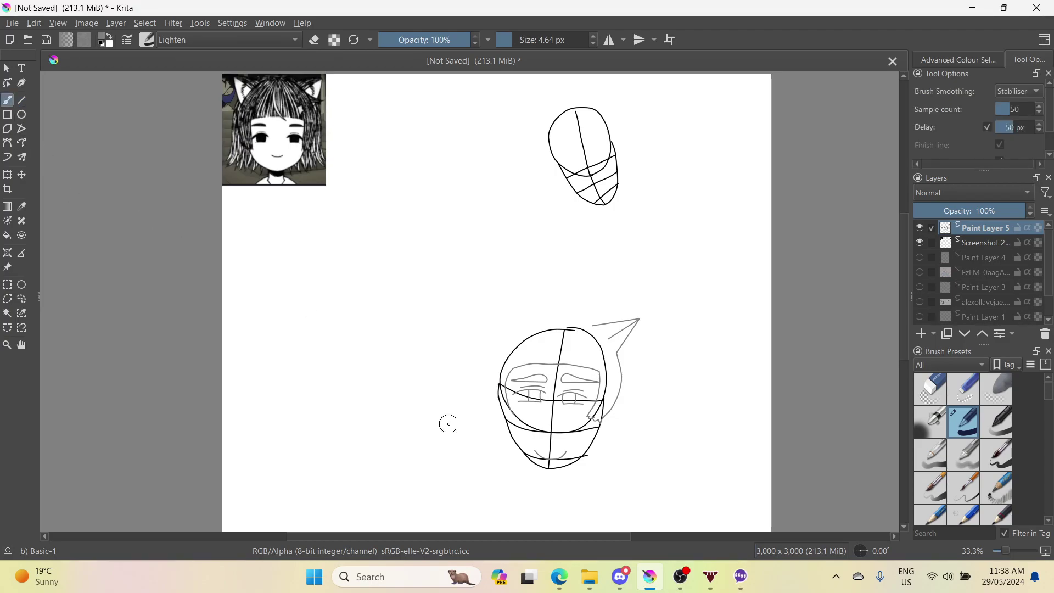
scroll(447, 424, up, 4)
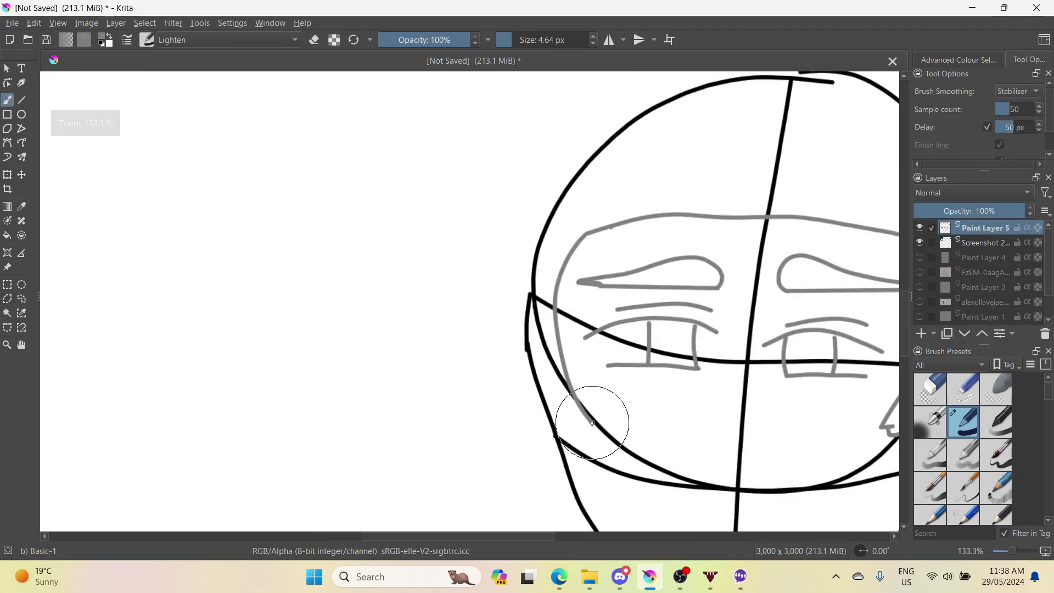
mouse_move(617, 444)
mouse_down()
mouse_move(575, 436)
mouse_move(600, 449)
mouse_move(569, 445)
mouse_up()
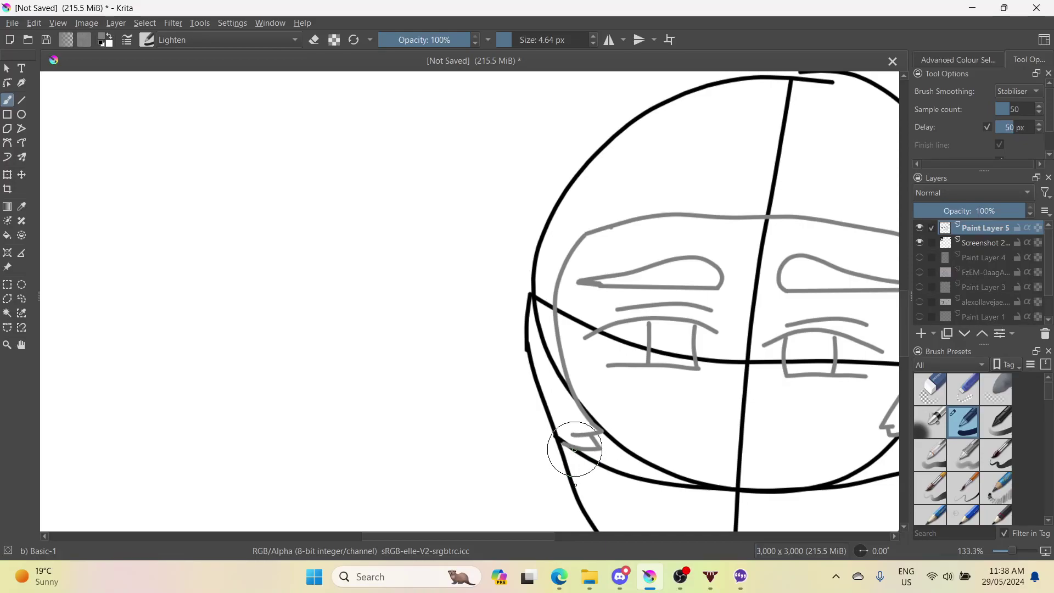
mouse_move(575, 485)
mouse_down()
mouse_move(574, 461)
mouse_move(543, 445)
mouse_move(556, 479)
mouse_move(505, 447)
mouse_move(494, 405)
mouse_move(485, 259)
mouse_move(494, 196)
mouse_move(517, 167)
mouse_up()
key(minus)
key(minus)
key(minus)
key(minus)
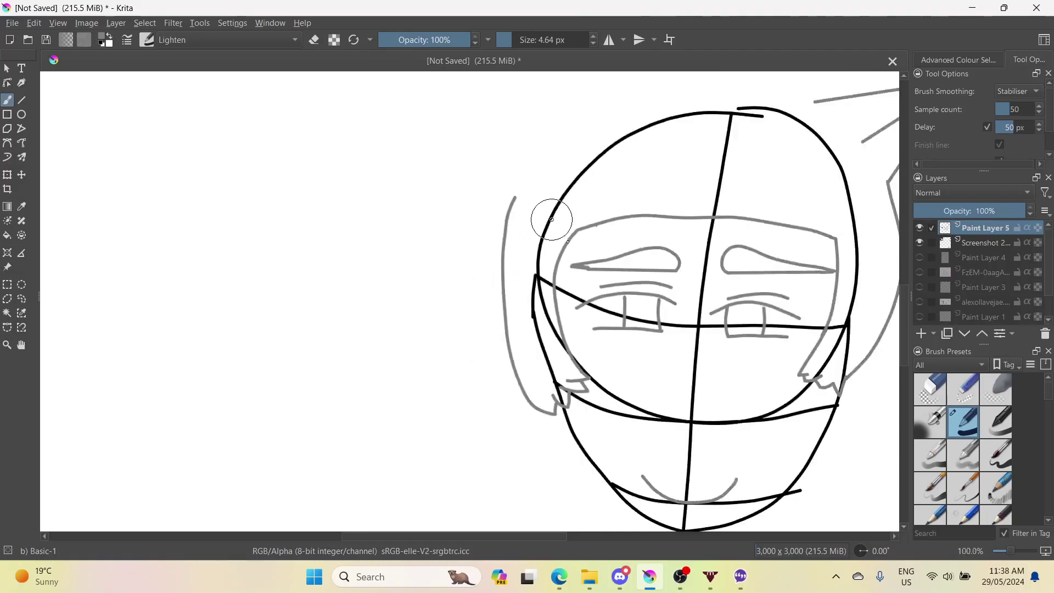
- Draw the matching left cat ear with straight lines for the outer edge, the upper edge toward the crown, and an inner line from the tip
scroll(545, 198, up, 3)
scroll(543, 247, up, 1)
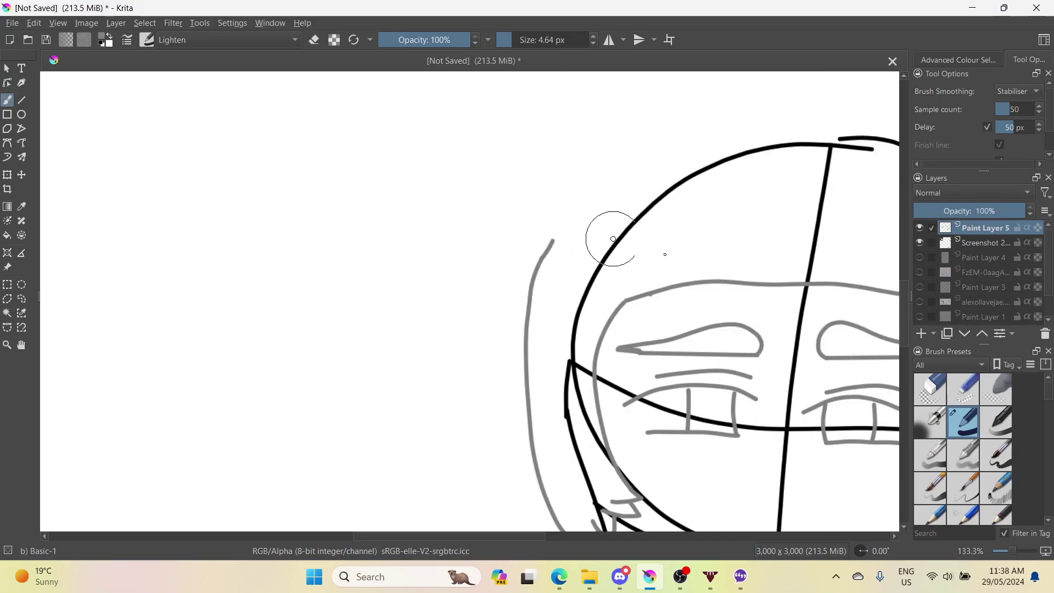
key(minus)
key(minus)
key(minus)
key(minus)
scroll(716, 238, up, 3)
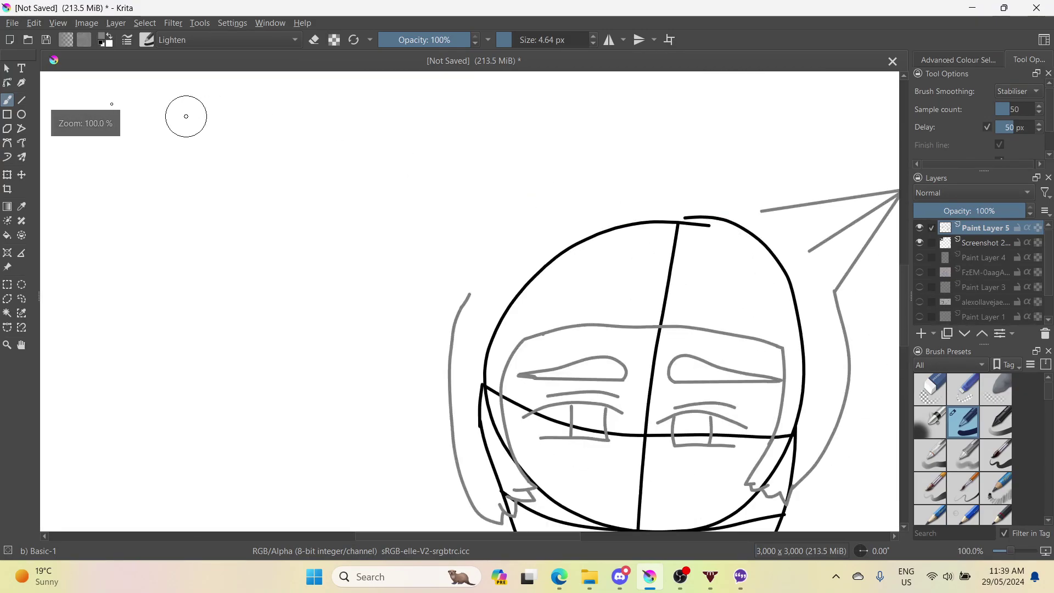
click(22, 100)
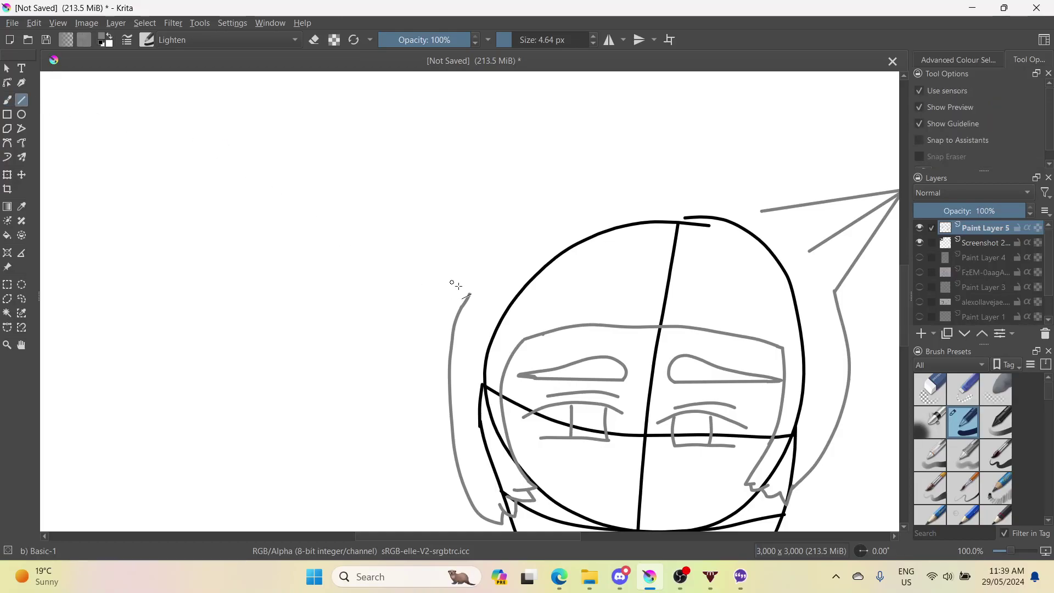
drag(470, 296, 460, 282)
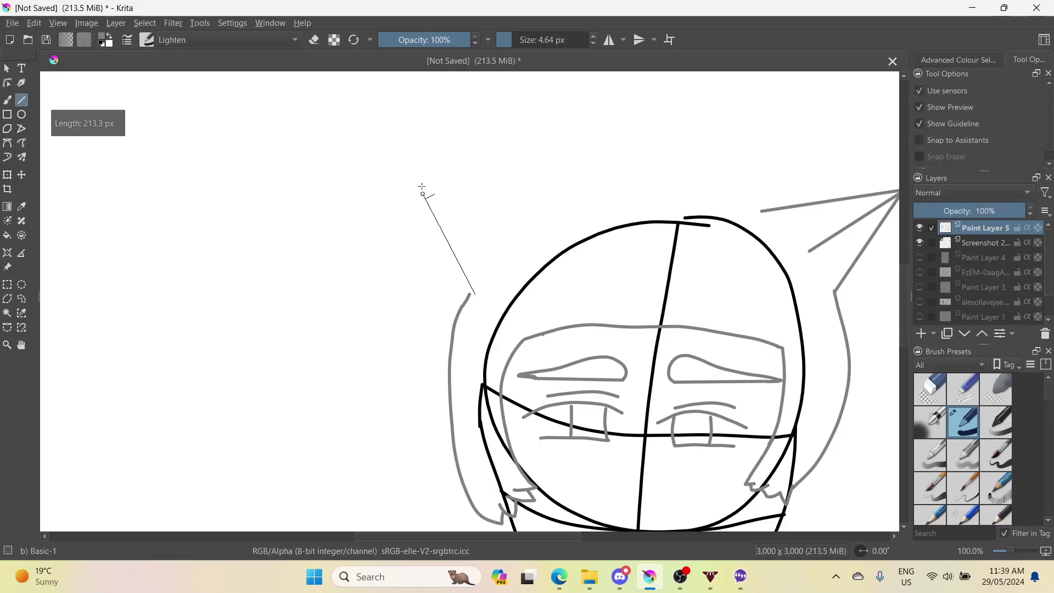
drag(410, 169, 405, 170)
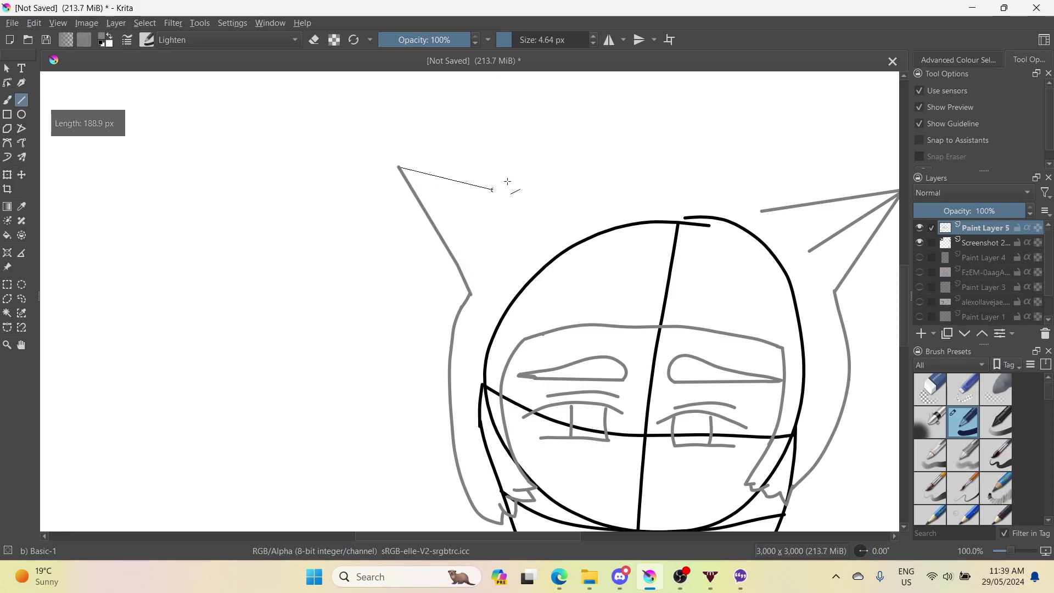
drag(550, 194, 560, 217)
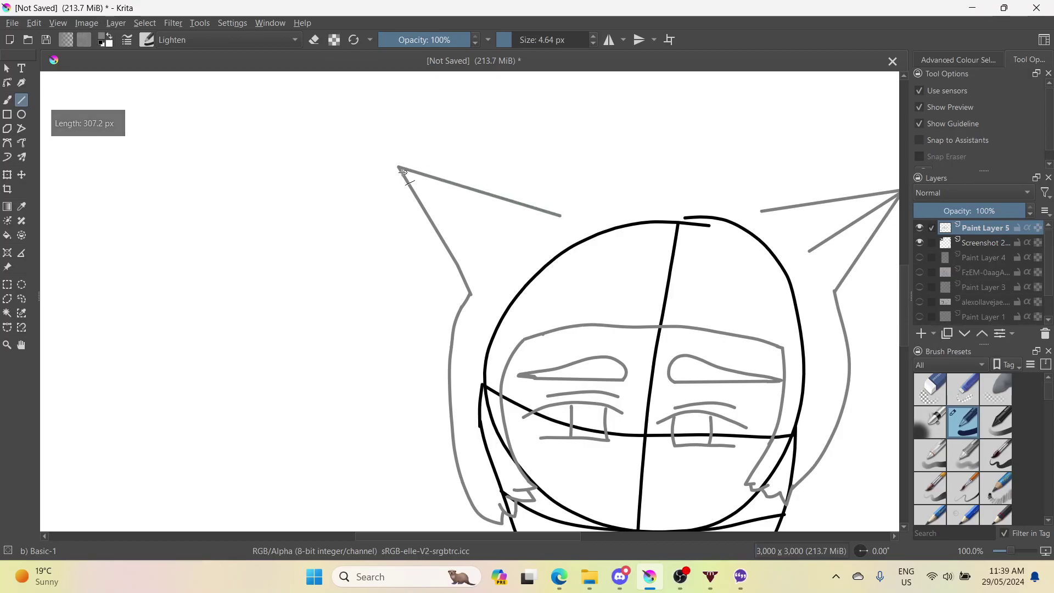
drag(401, 171, 415, 185)
drag(464, 227, 505, 252)
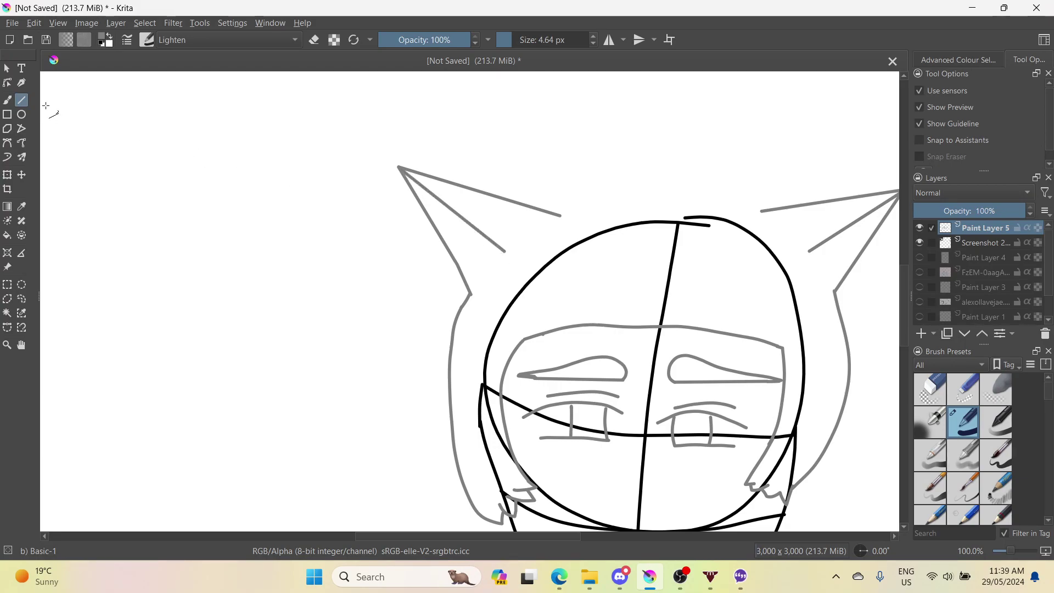
- Draw a gently arched freehand hair line across the crown, joining the inner ends of the two cat ears
click(8, 102)
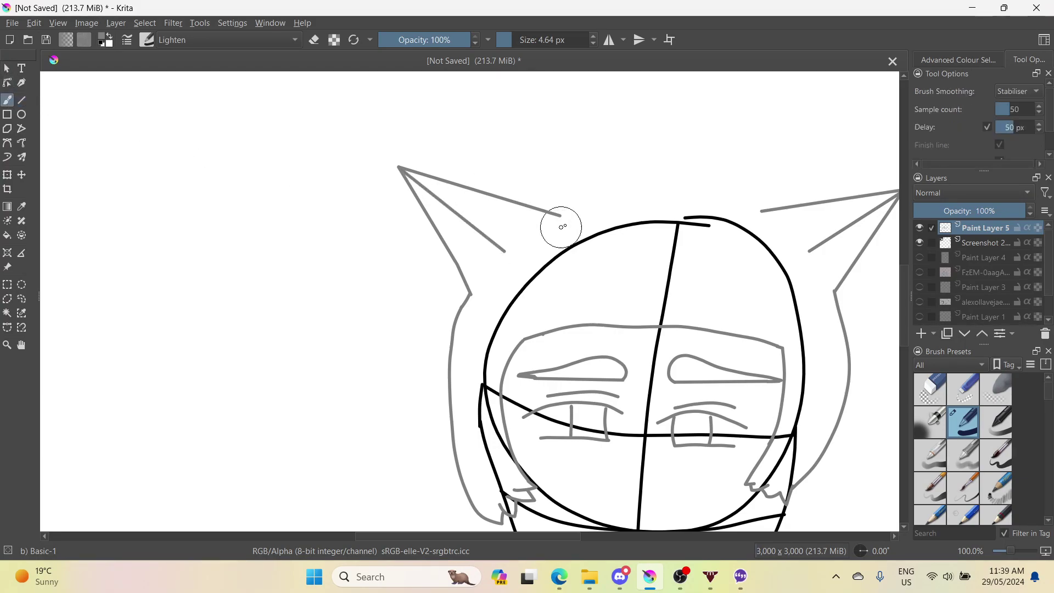
mouse_move(584, 207)
mouse_down()
mouse_move(653, 197)
mouse_move(773, 214)
mouse_up()
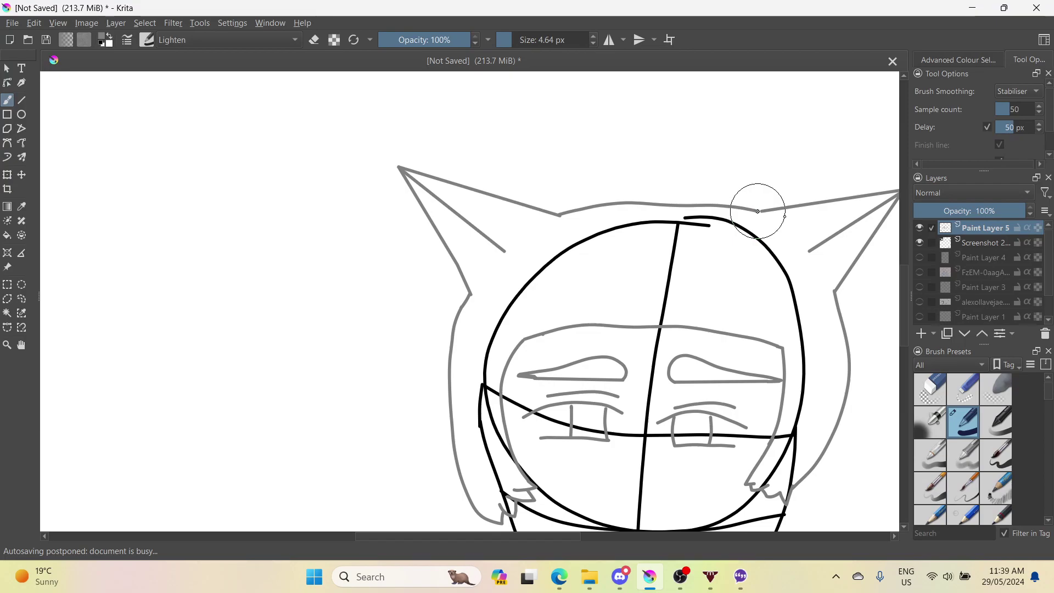
scroll(764, 236, down, 3)
scroll(801, 439, up, 3)
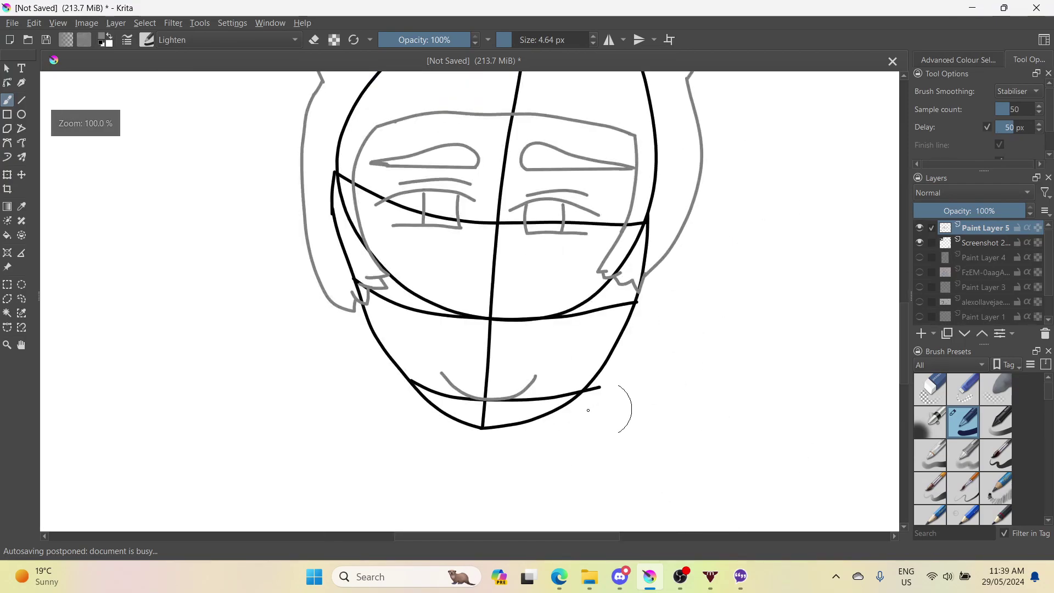
- Examine the reference portrait's hair, neck and collar, and compare them with the second head's sketch
click(560, 586)
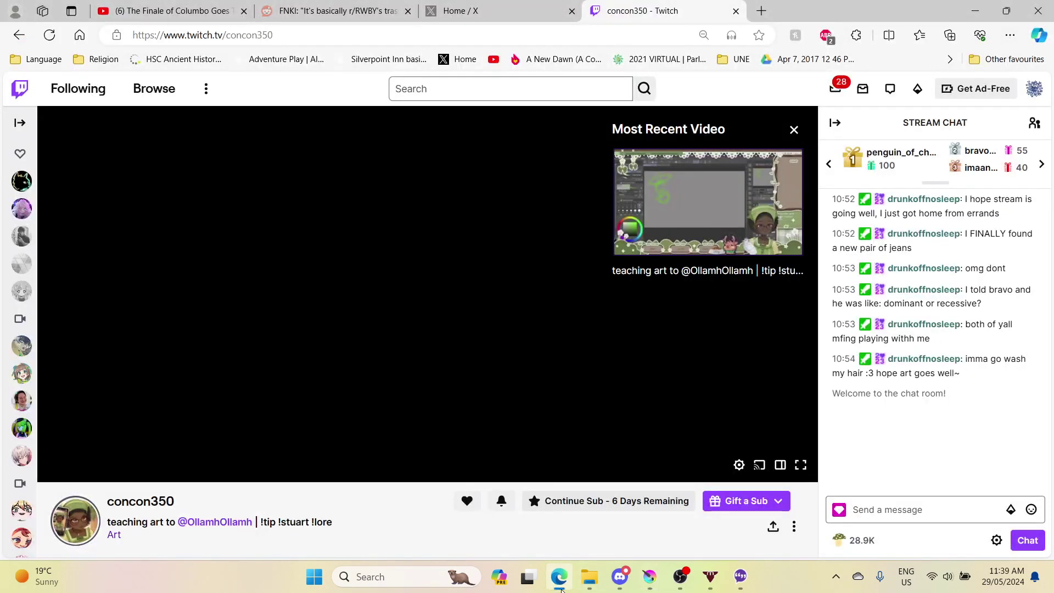
click(650, 576)
scroll(364, 309, down, 4)
scroll(364, 309, down, 3)
scroll(310, 268, up, 4)
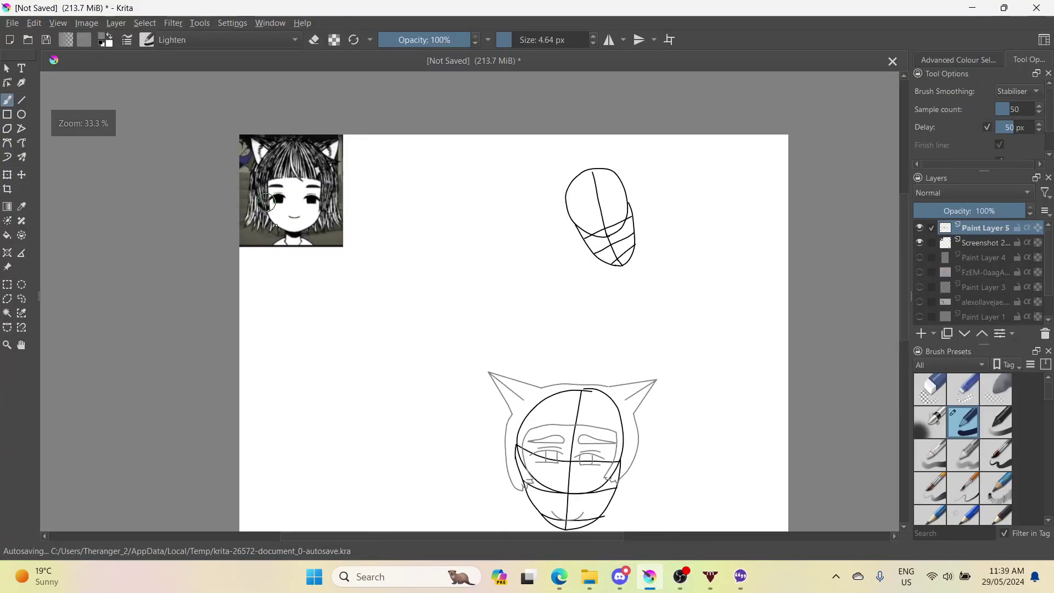
scroll(313, 269, up, 1)
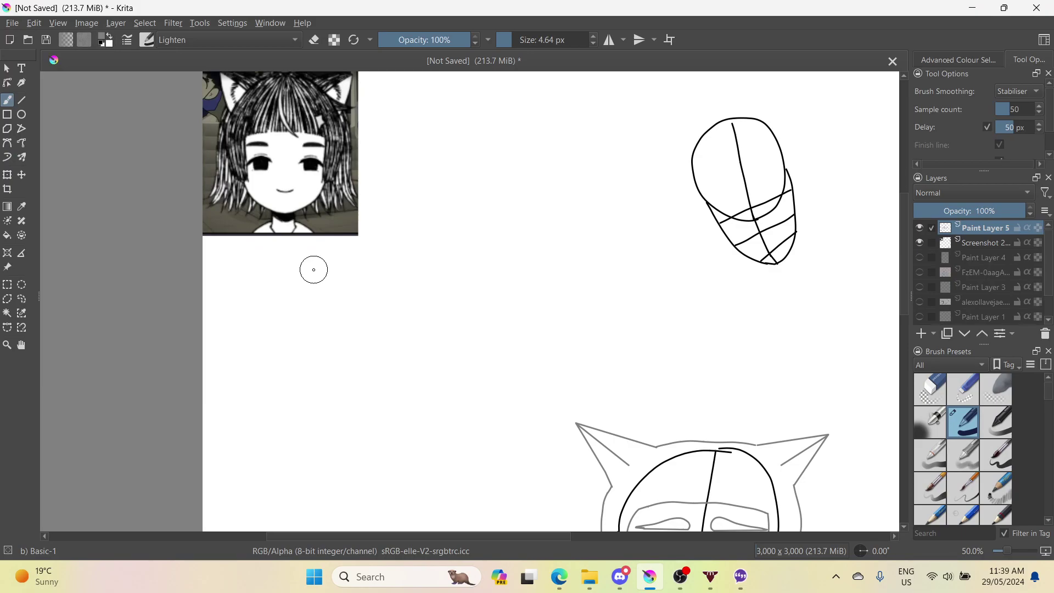
scroll(314, 269, down, 2)
scroll(415, 414, up, 2)
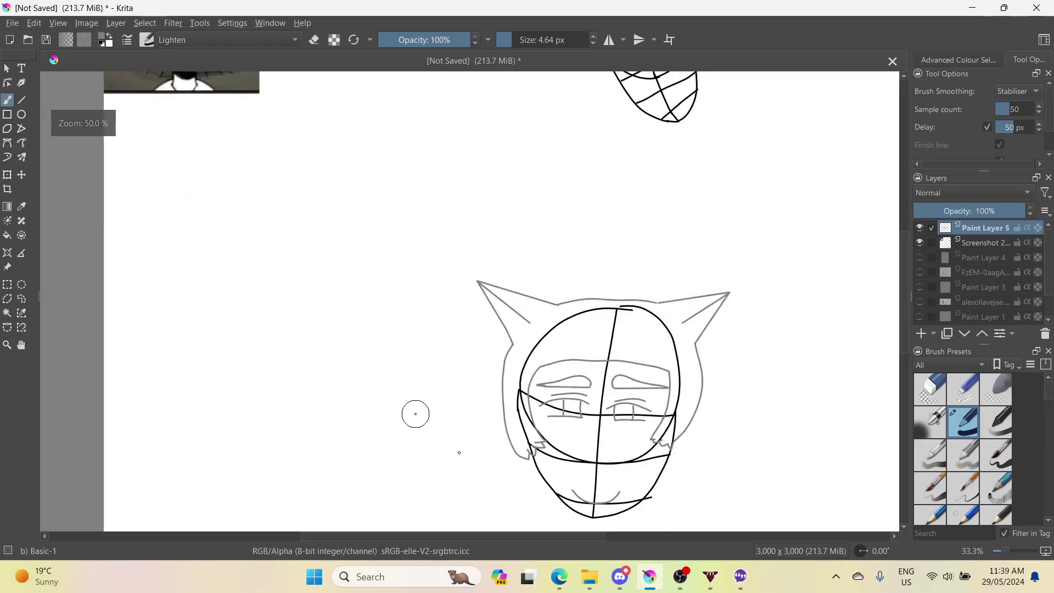
scroll(511, 508, up, 2)
scroll(605, 471, up, 2)
scroll(605, 470, down, 3)
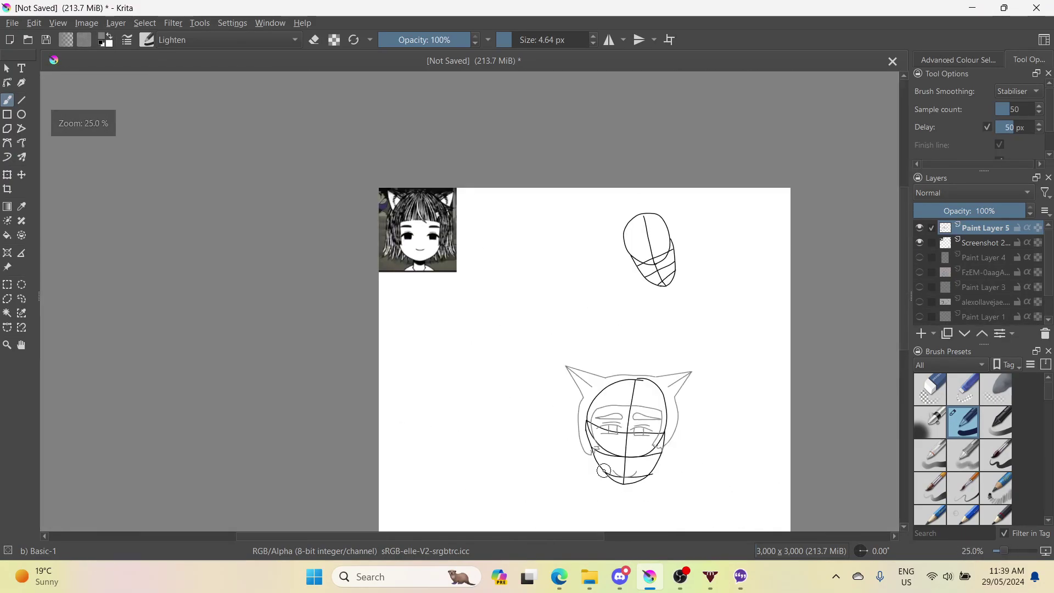
scroll(630, 490, up, 3)
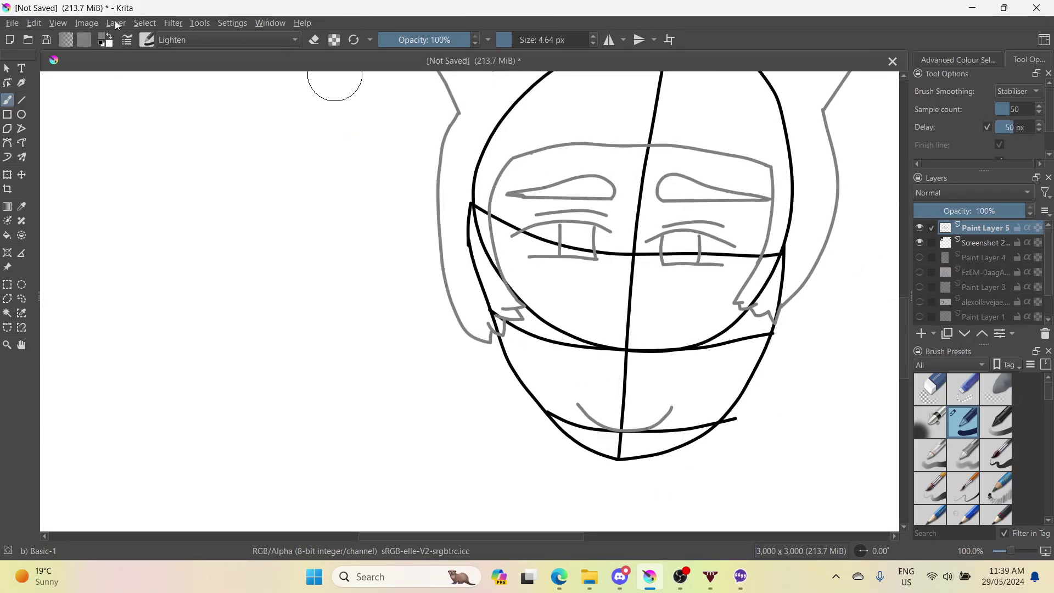
- Reset the brush colour to black and extend the second head's vertical centre line freehand from the chin straight down as a neck guide
click(101, 43)
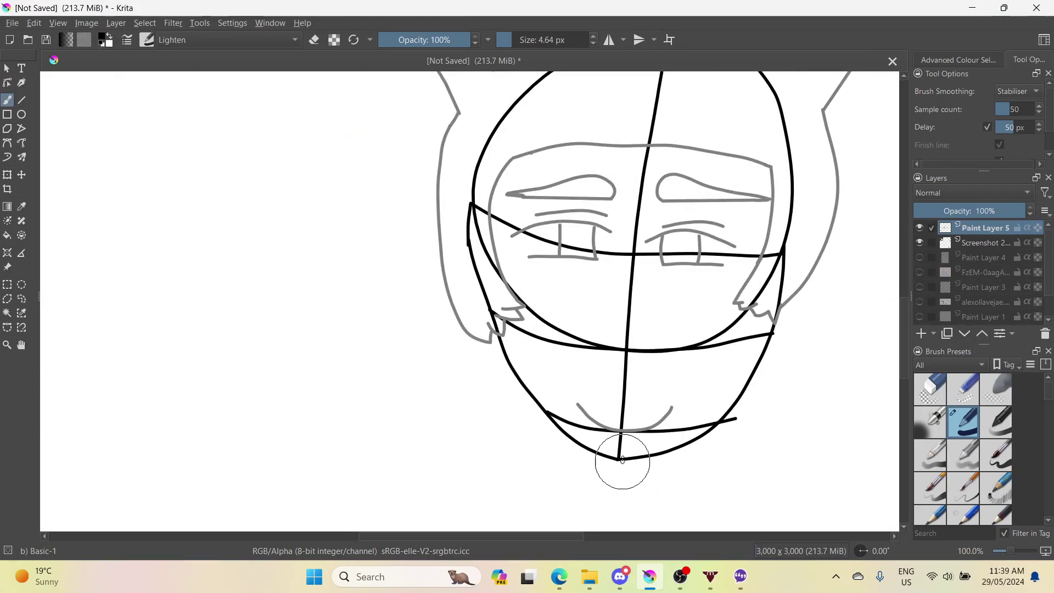
drag(619, 458, 608, 515)
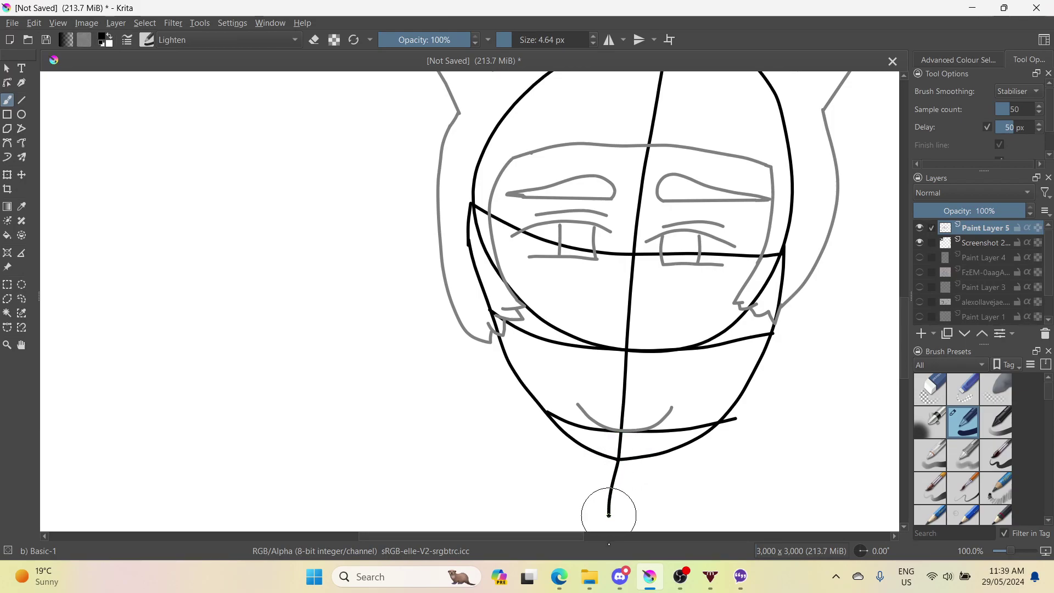
key(ctrl+z)
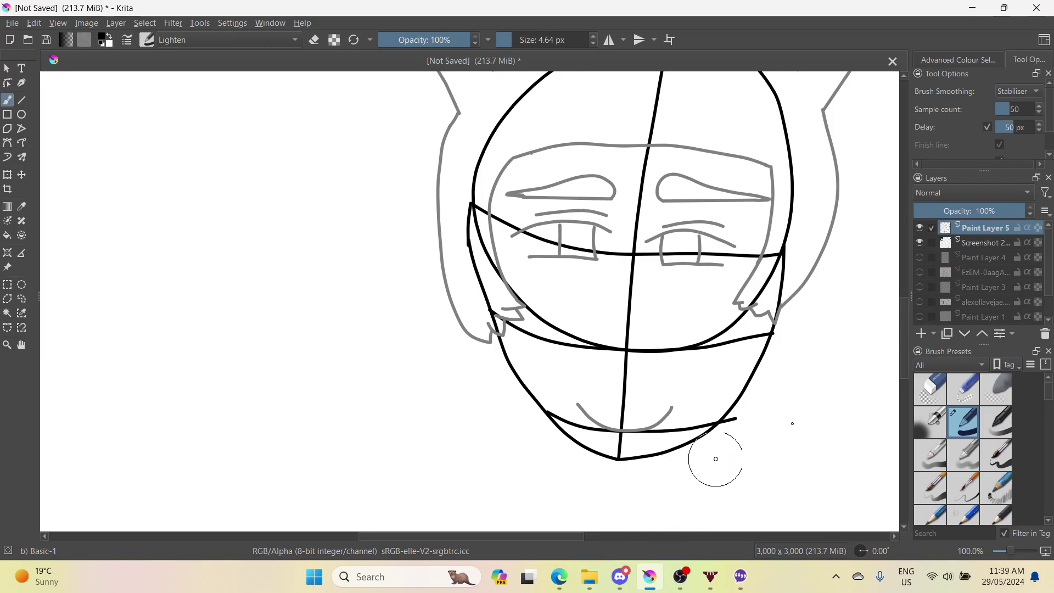
drag(903, 337, 911, 374)
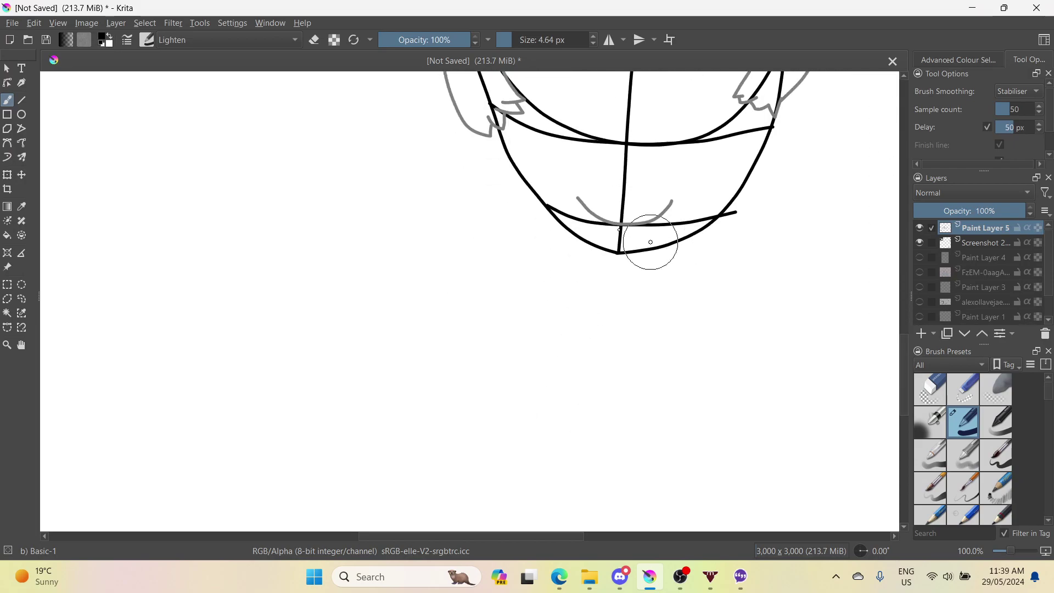
scroll(619, 253, up, 1)
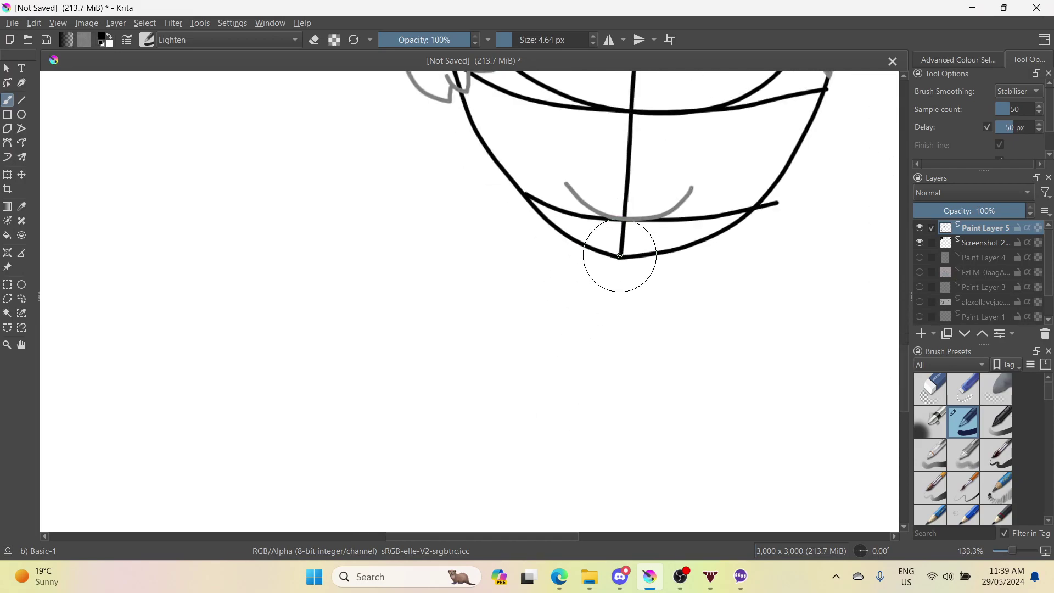
drag(620, 255, 610, 462)
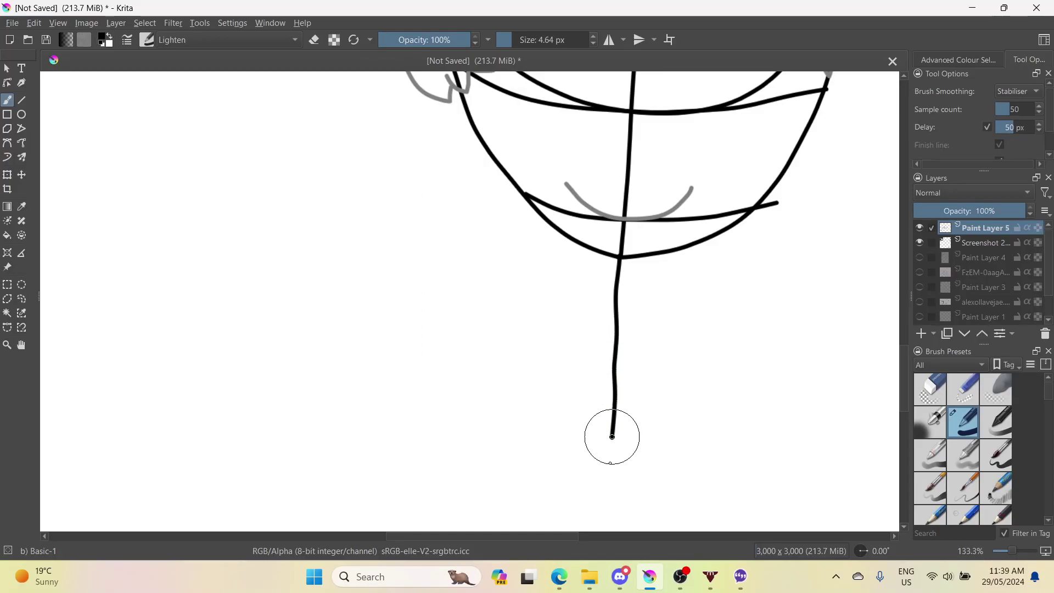
scroll(527, 347, down, 2)
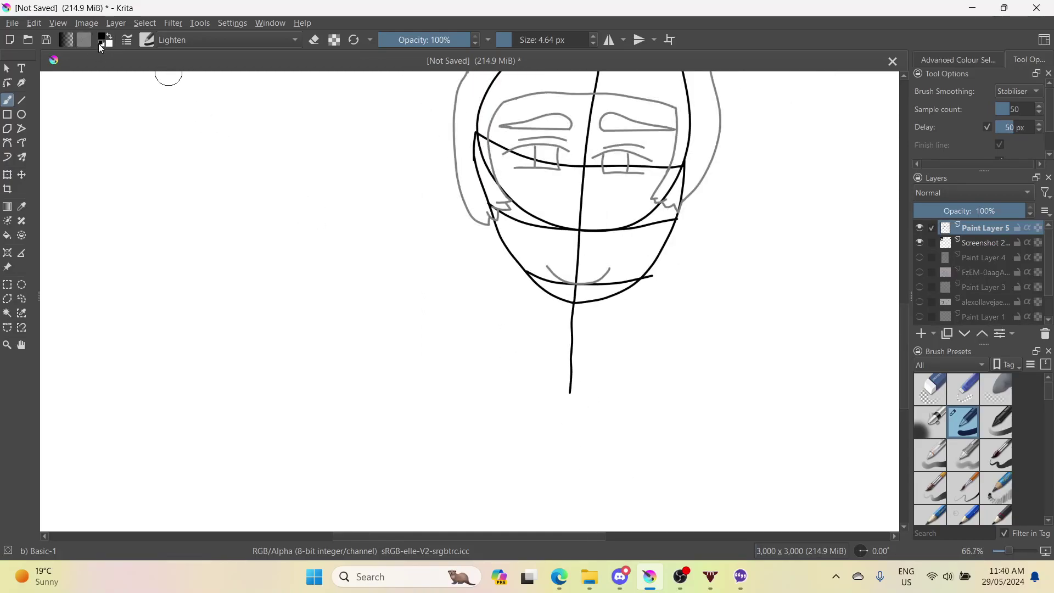
- Set the brush colour to the grey swatch #808080
click(103, 40)
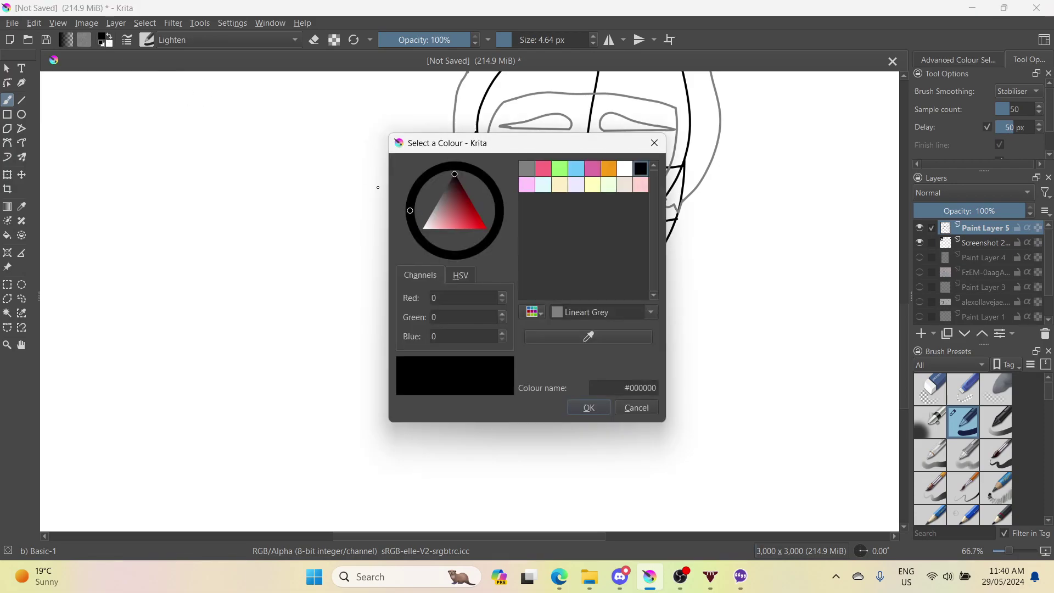
click(527, 168)
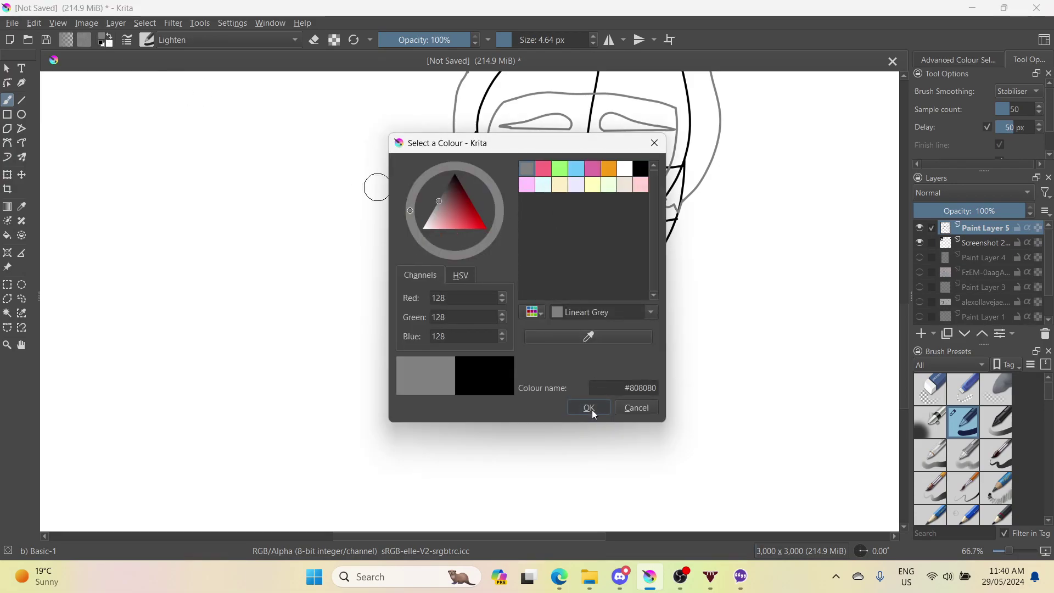
click(589, 408)
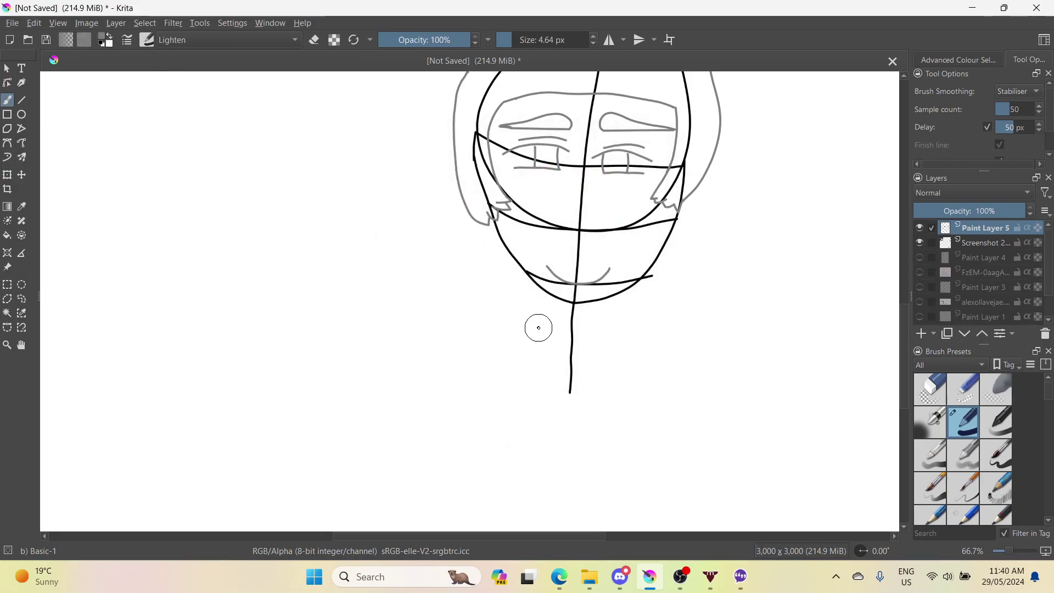
- Try a long grey hair lock on the second head's left side, falling below the cheek with an outward-flicked end
scroll(538, 328, down, 3)
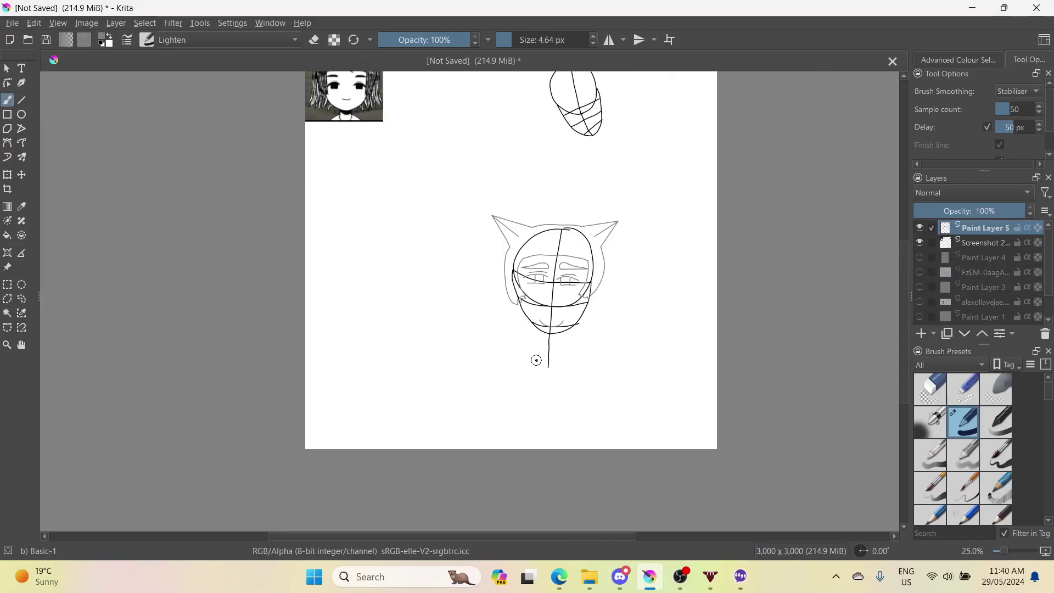
scroll(599, 346, up, 4)
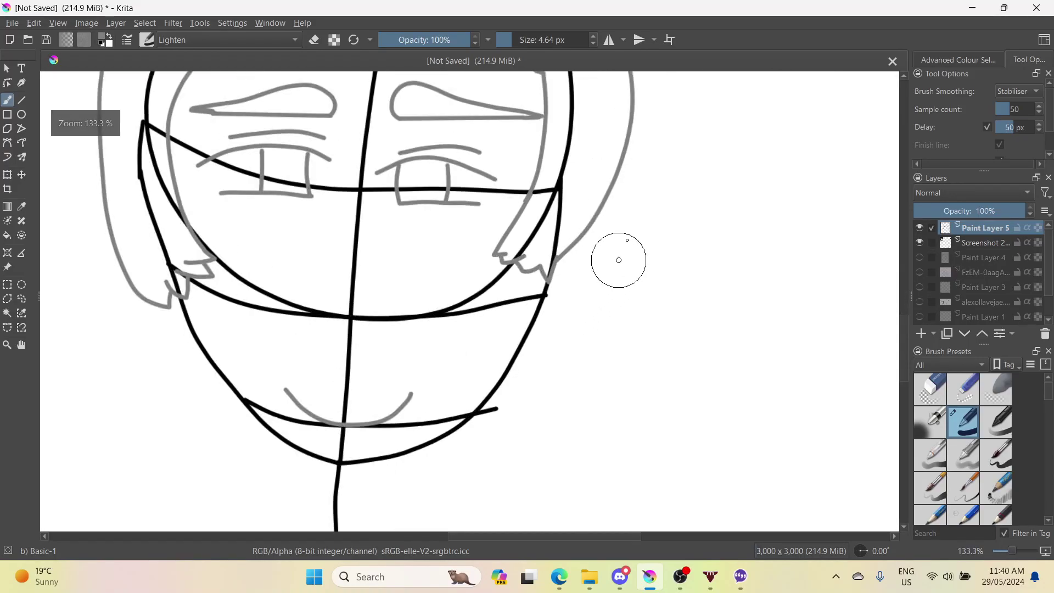
scroll(626, 258, down, 3)
scroll(630, 285, down, 1)
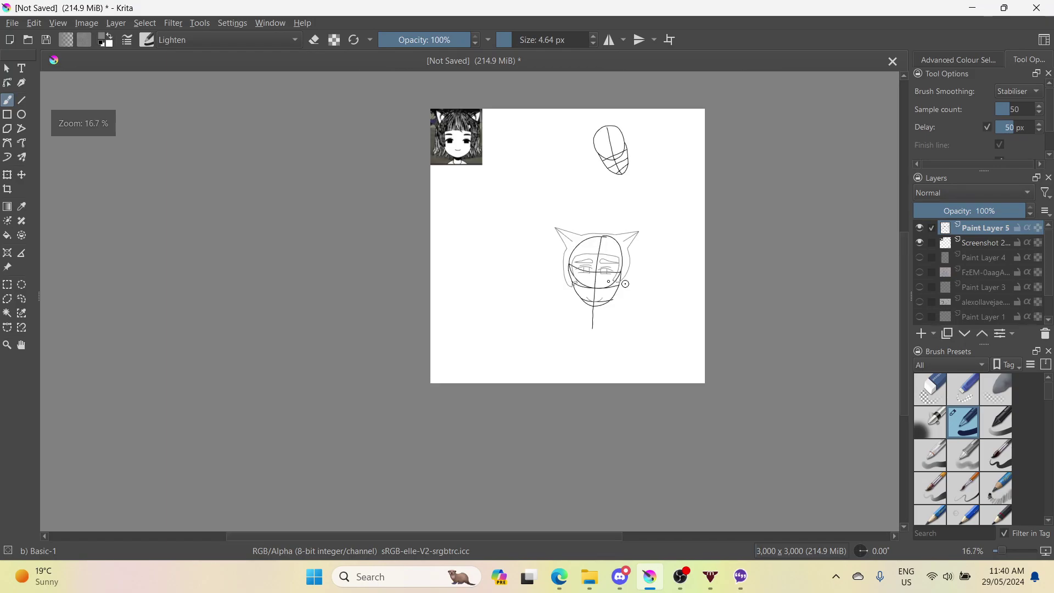
scroll(493, 288, up, 1)
scroll(637, 289, up, 3)
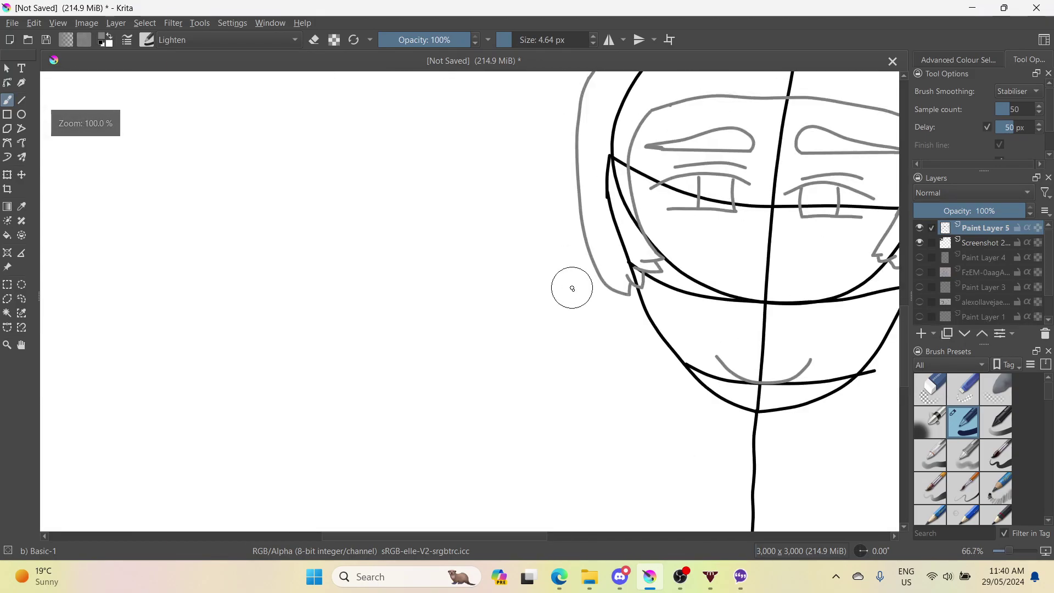
scroll(570, 287, down, 3)
scroll(591, 276, up, 3)
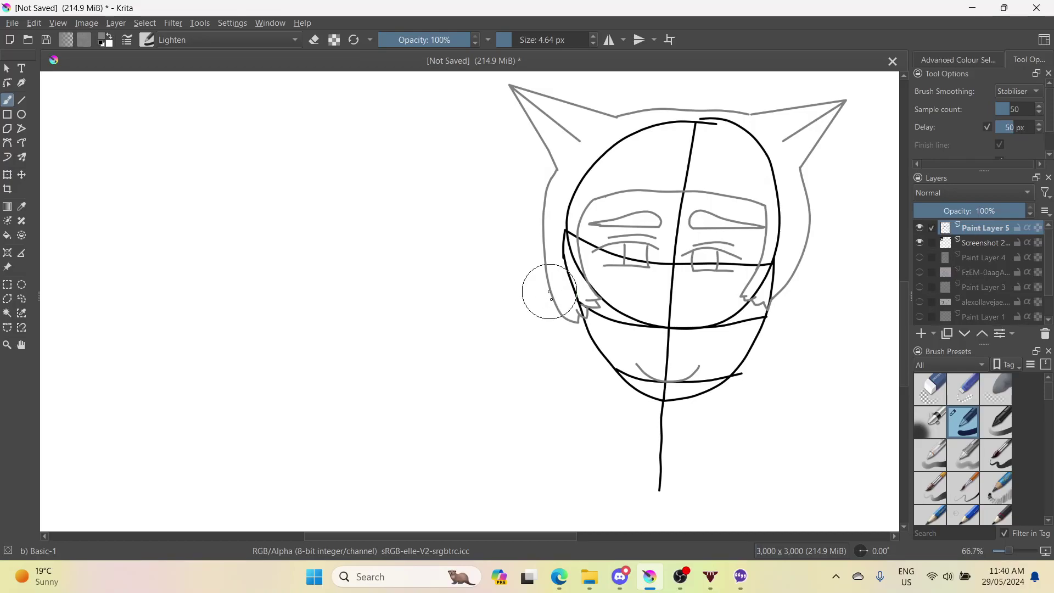
mouse_move(552, 329)
mouse_down()
mouse_move(551, 420)
mouse_move(520, 450)
mouse_up()
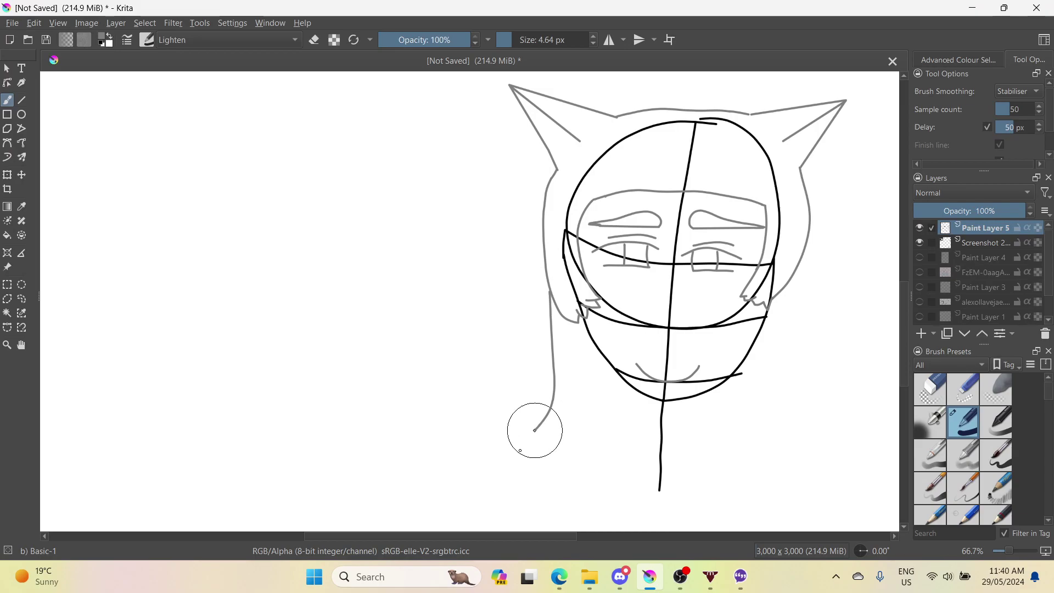
drag(576, 429, 603, 387)
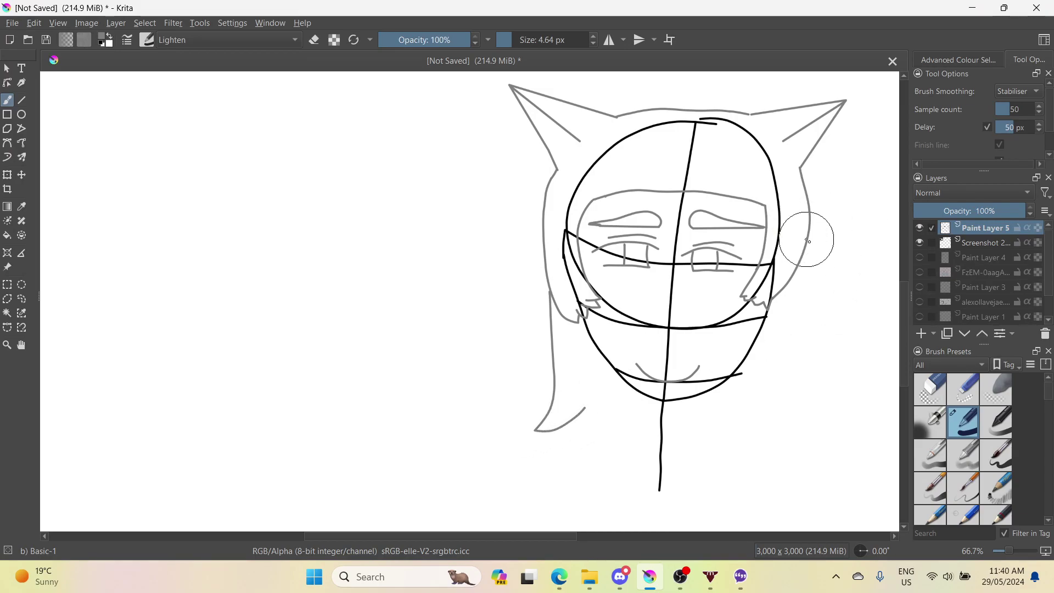
- Try a matching long grey lock on the second head's right side, redrawing it once so it hangs straighter to a pointed end
mouse_move(810, 280)
mouse_down()
mouse_move(802, 398)
mouse_move(814, 460)
mouse_move(757, 420)
mouse_up()
key(ctrl+z)
mouse_move(805, 251)
mouse_down()
mouse_move(789, 386)
mouse_move(807, 456)
mouse_move(777, 424)
mouse_move(778, 396)
mouse_up()
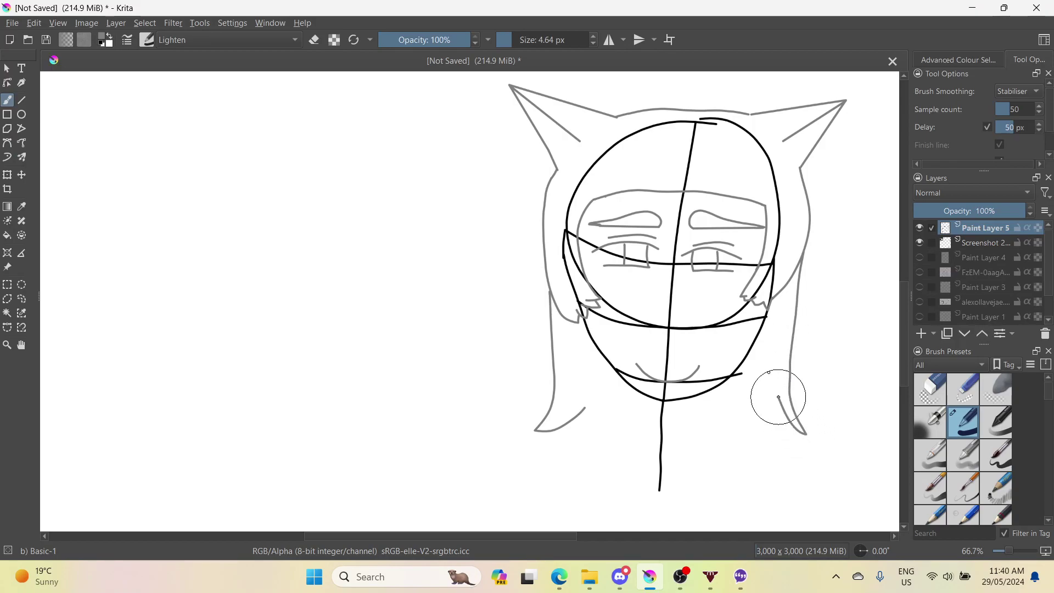
- Draw the left side hair flaring outward from beside the cheek to a pointed tip, with the first spiky ends turning back inward
key(minus)
key(minus)
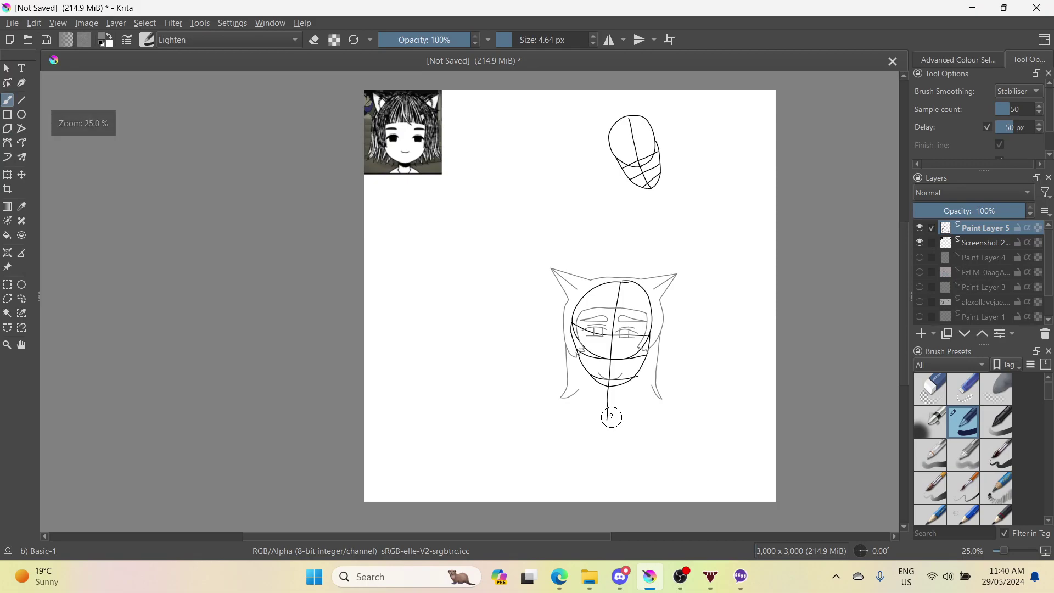
key(plus)
scroll(549, 356, down, 1)
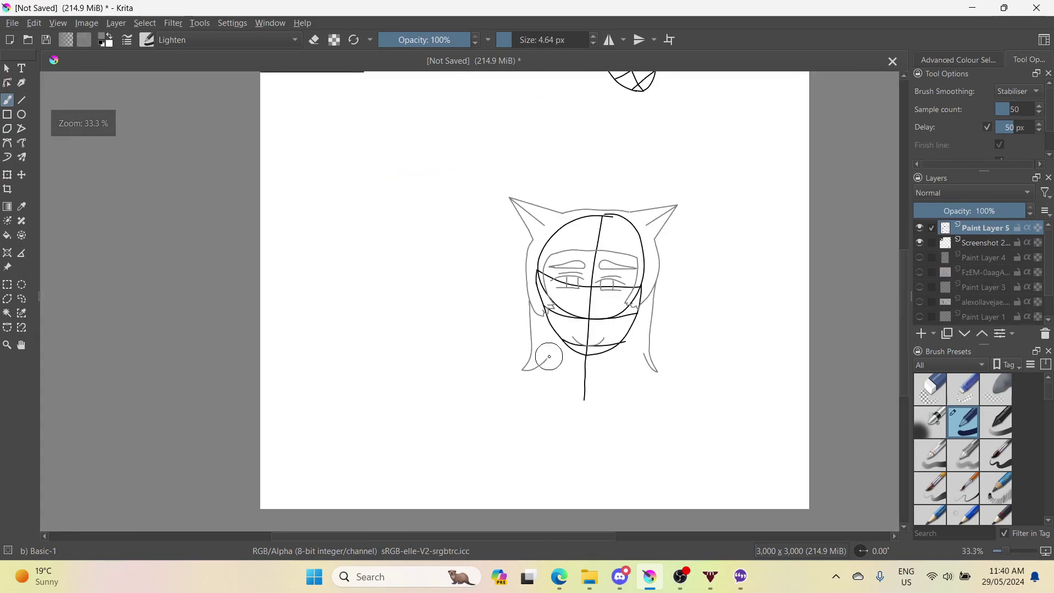
scroll(549, 357, down, 1)
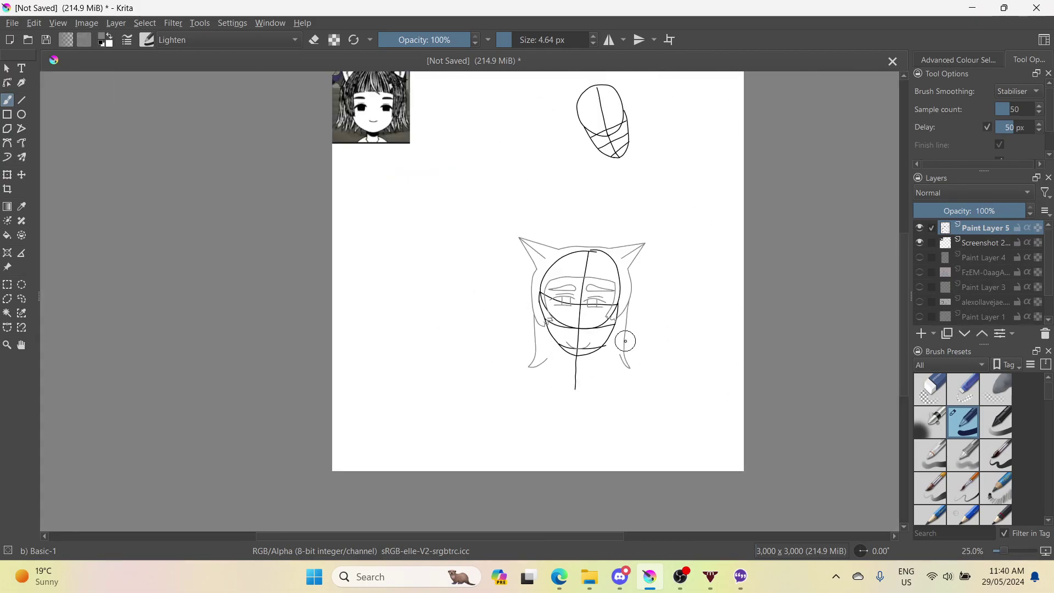
scroll(584, 327, up, 4)
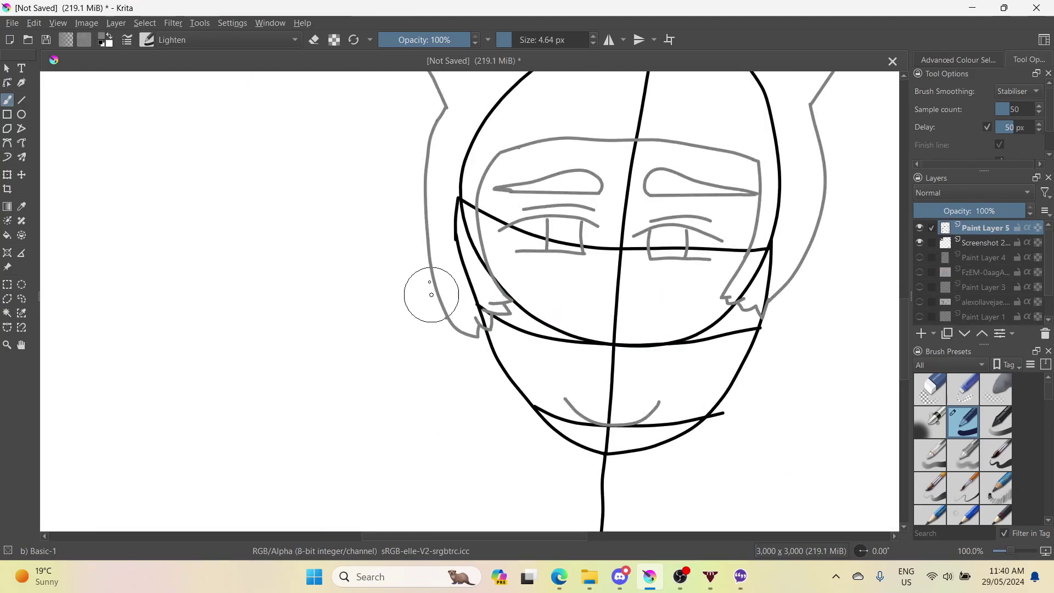
mouse_move(426, 236)
mouse_down()
mouse_move(402, 369)
mouse_move(383, 400)
mouse_move(333, 424)
mouse_move(414, 416)
mouse_move(478, 376)
mouse_move(387, 452)
mouse_up()
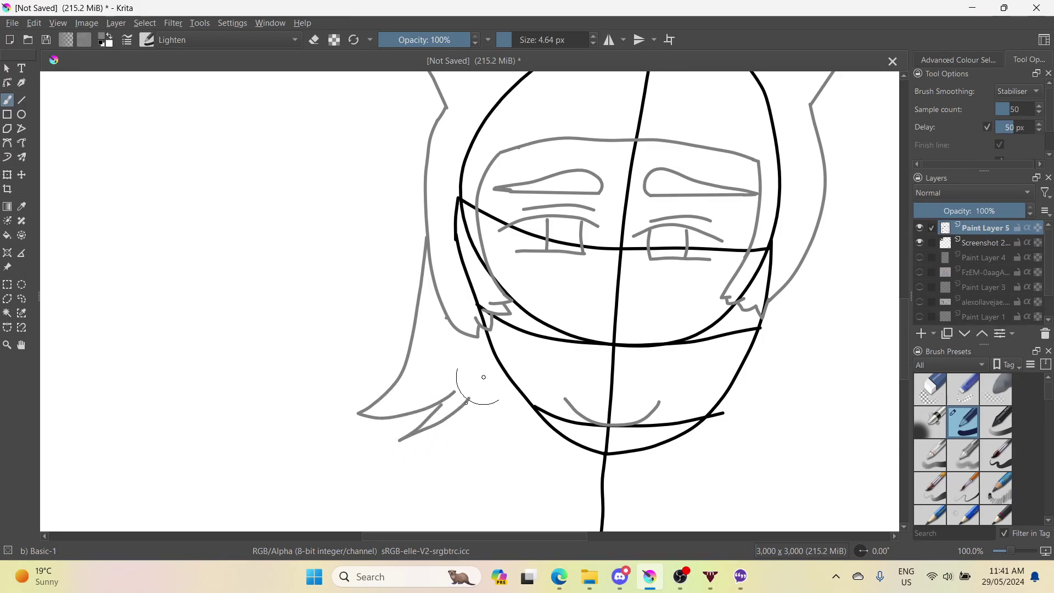
- Continue the left hair's jagged lower edge in short zigzag spikes toward the jaw, redoing the stroke that went wrong
mouse_move(469, 398)
mouse_down()
mouse_move(425, 450)
mouse_move(489, 407)
mouse_move(463, 451)
mouse_up()
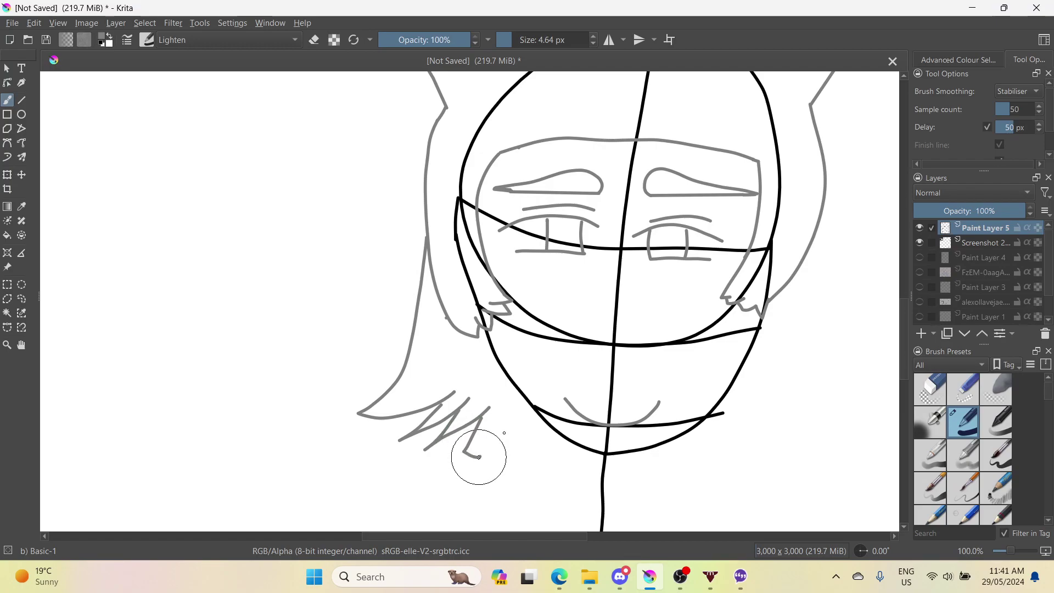
key(ctrl+z)
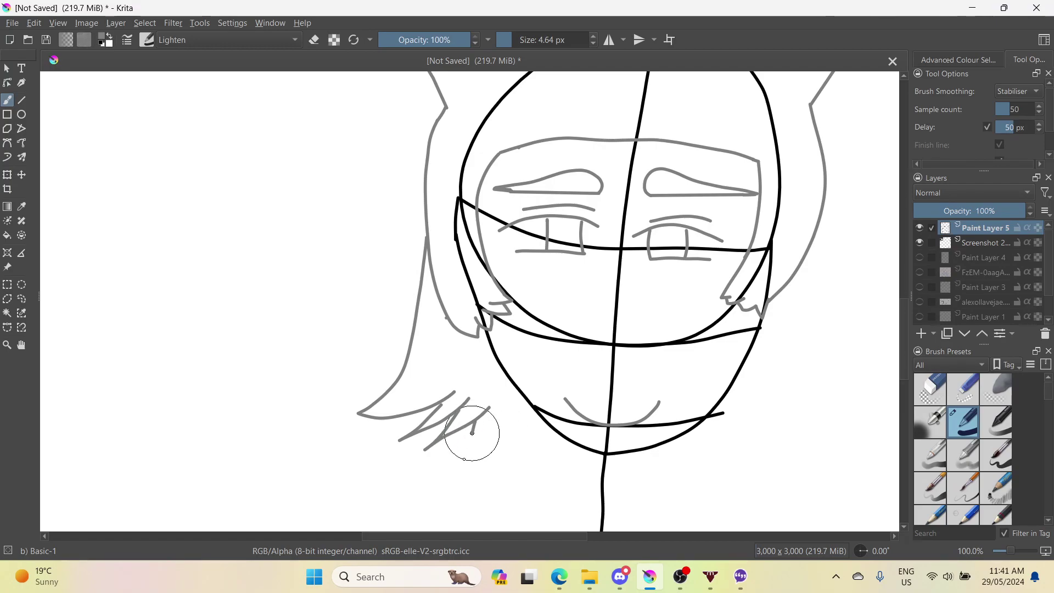
mouse_move(472, 433)
mouse_down()
mouse_move(509, 426)
mouse_move(478, 471)
mouse_up()
drag(528, 441, 522, 430)
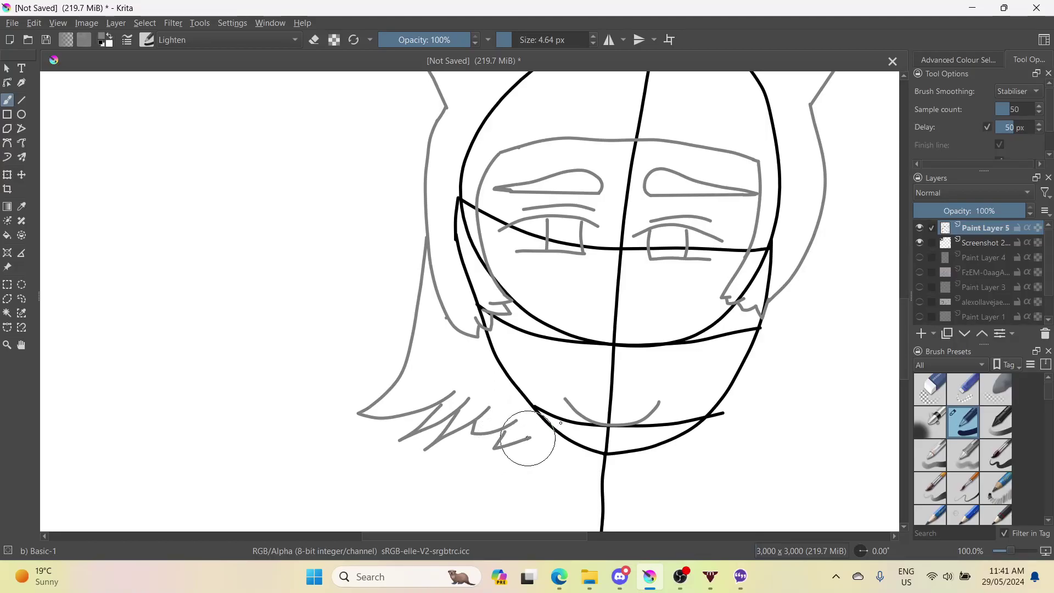
scroll(505, 379, down, 3)
scroll(505, 391, up, 4)
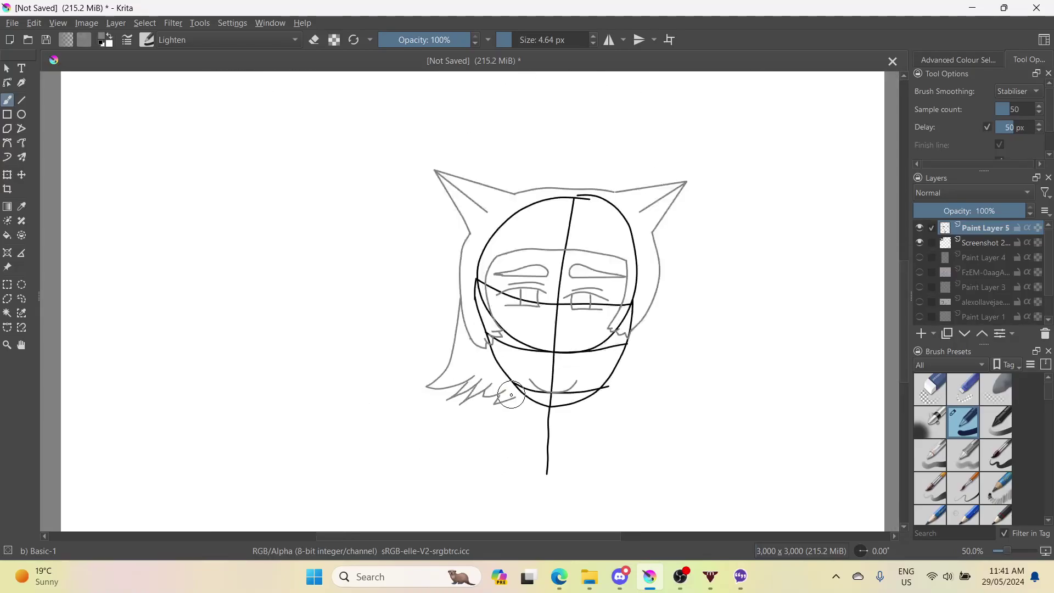
mouse_move(517, 407)
mouse_down()
mouse_move(501, 430)
mouse_move(541, 416)
mouse_move(561, 385)
mouse_move(551, 408)
mouse_up()
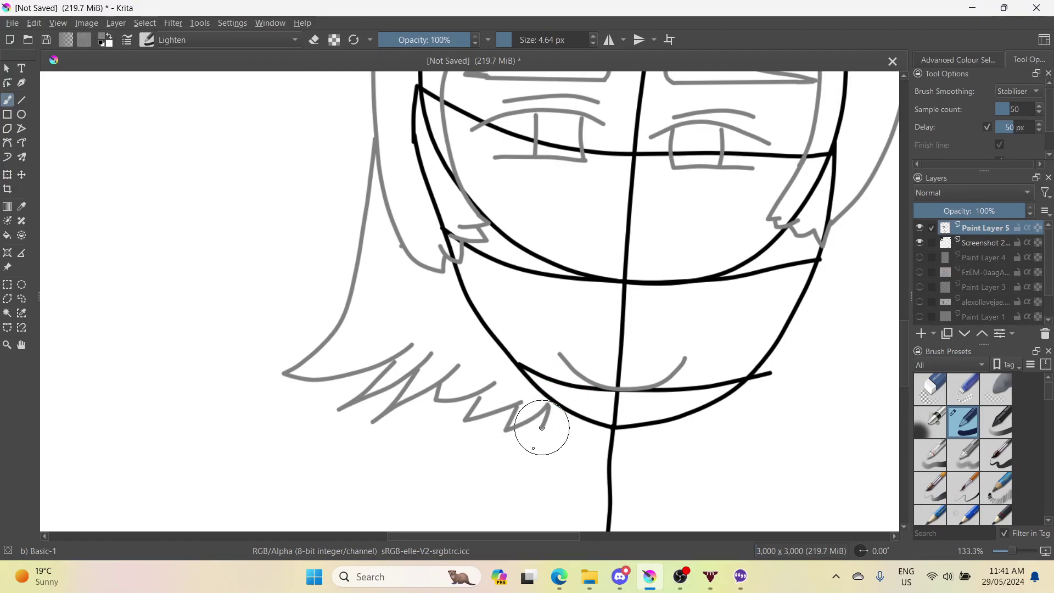
- Trace the second head's face outline in grey from the left hair tips along the jaw, around the chin and up to the right cheek
scroll(583, 429, down, 4)
scroll(584, 437, up, 4)
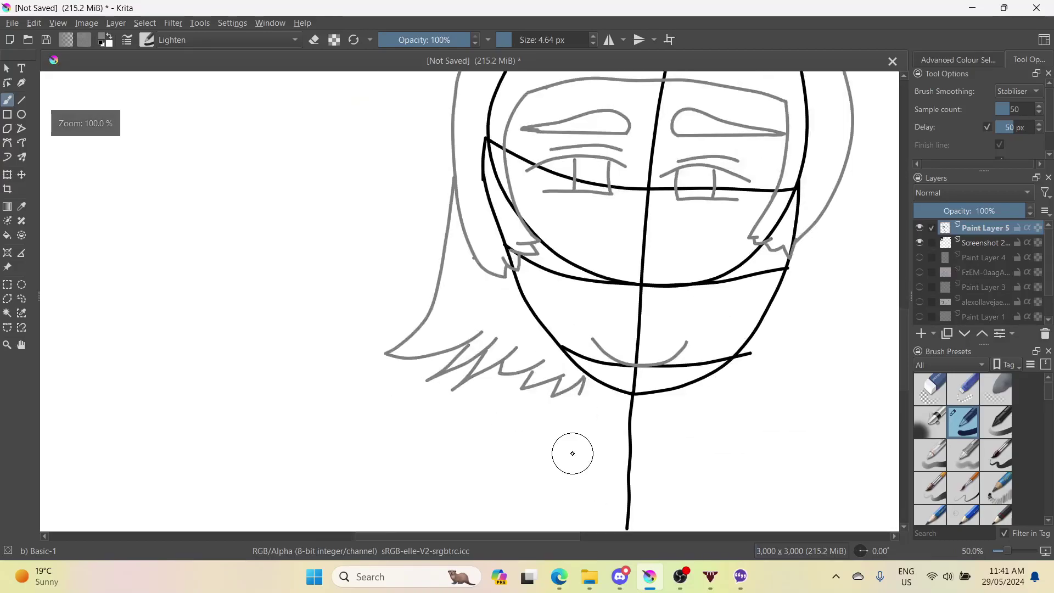
scroll(572, 452, down, 2)
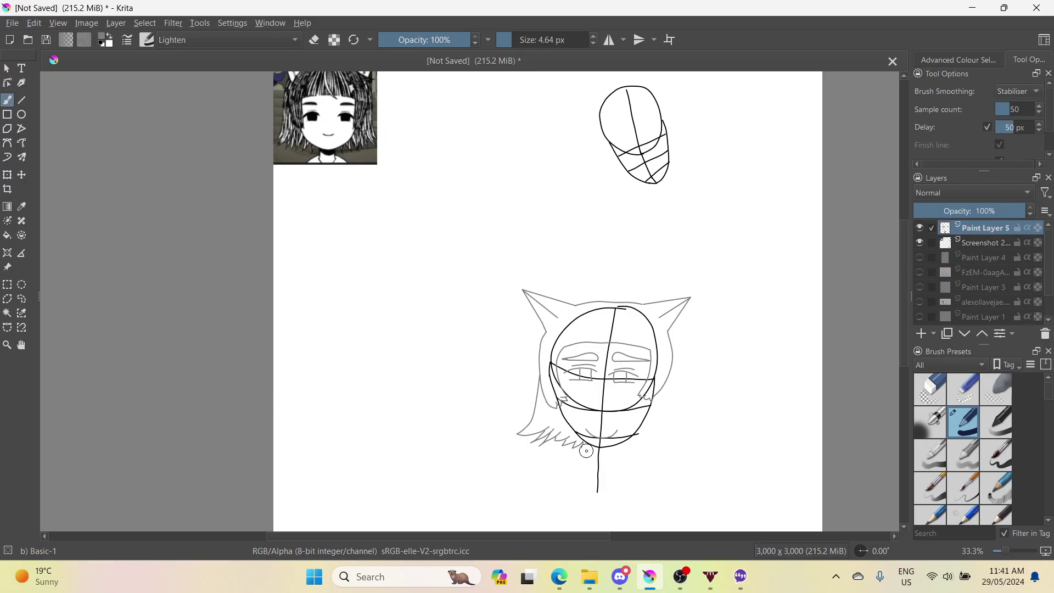
scroll(586, 451, up, 3)
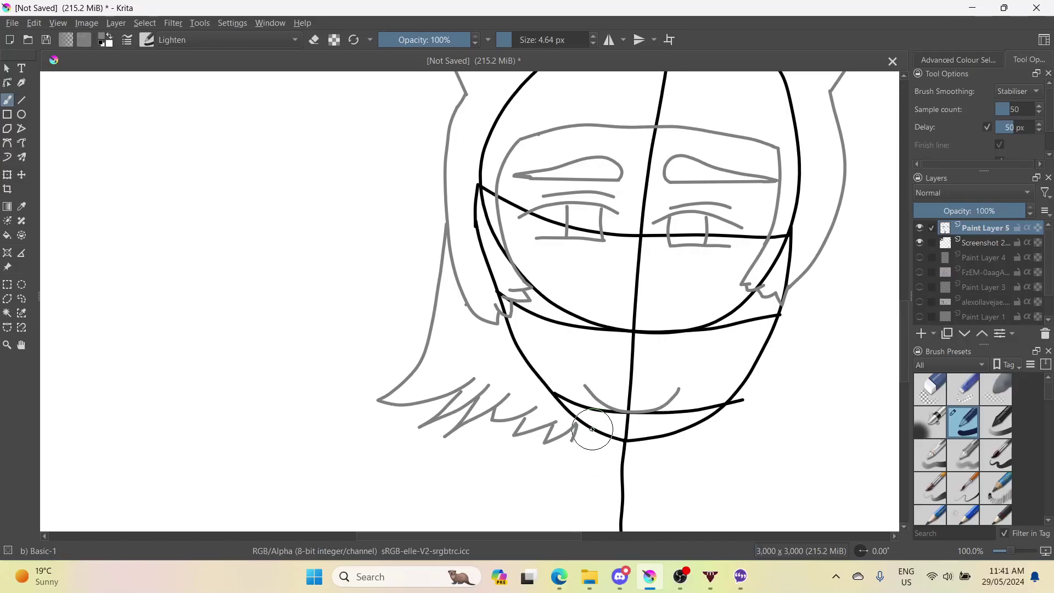
scroll(590, 428, down, 3)
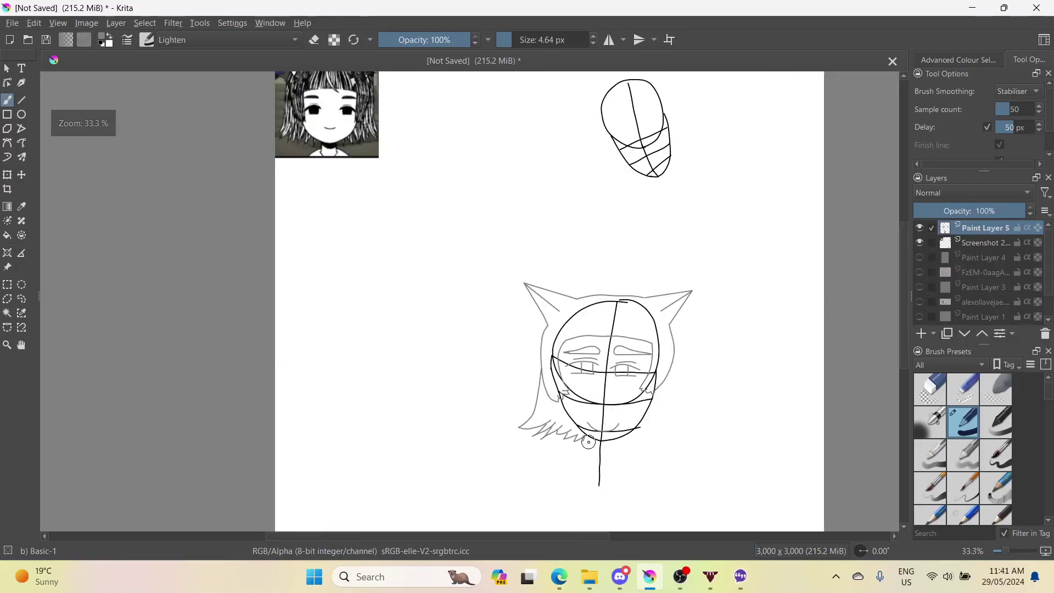
scroll(590, 442, up, 3)
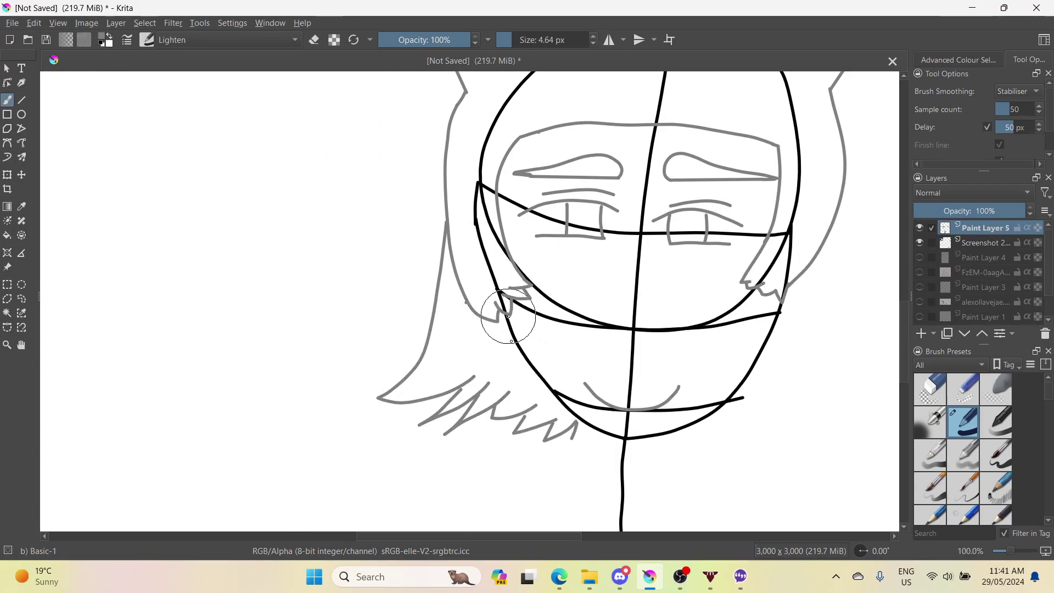
drag(516, 338, 546, 388)
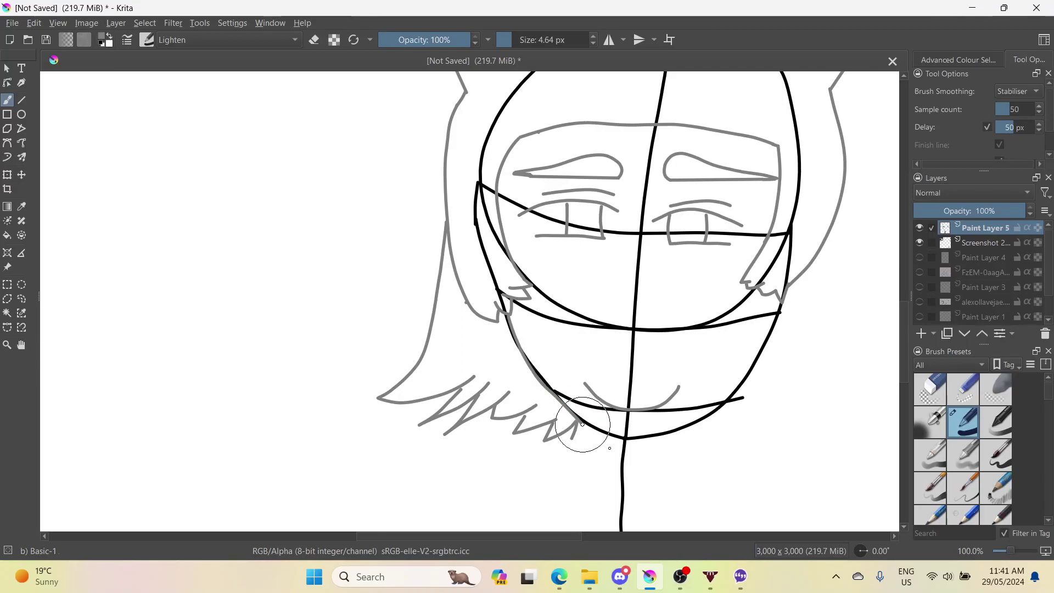
mouse_move(583, 423)
mouse_down()
mouse_move(635, 454)
mouse_move(624, 450)
mouse_move(713, 422)
mouse_move(777, 318)
mouse_up()
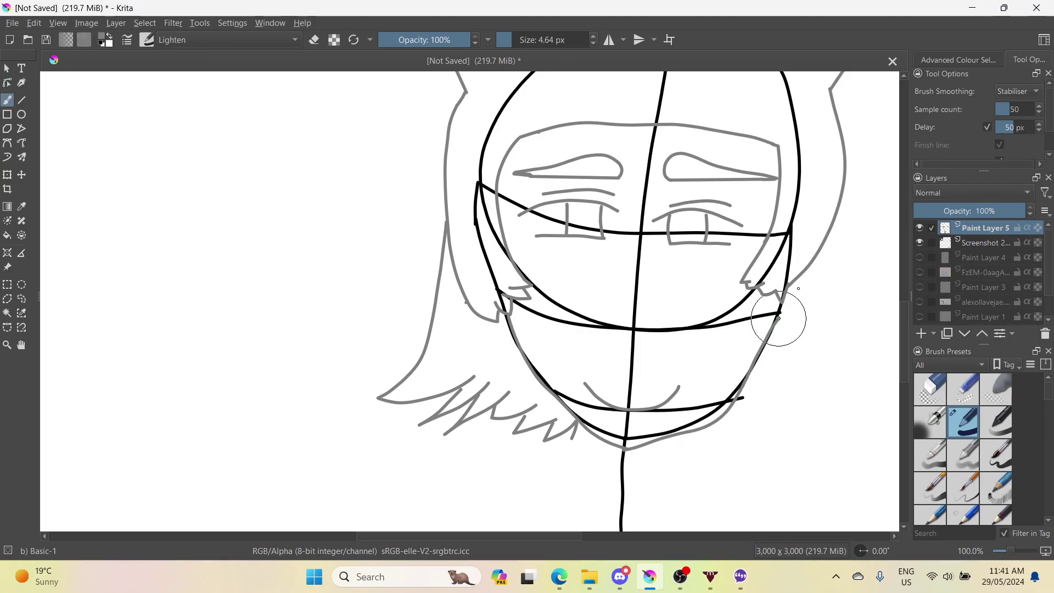
- Draw the left side of the neck as a grey line running down from under the jaw beside the centre guide
scroll(630, 469, down, 2)
scroll(604, 447, up, 3)
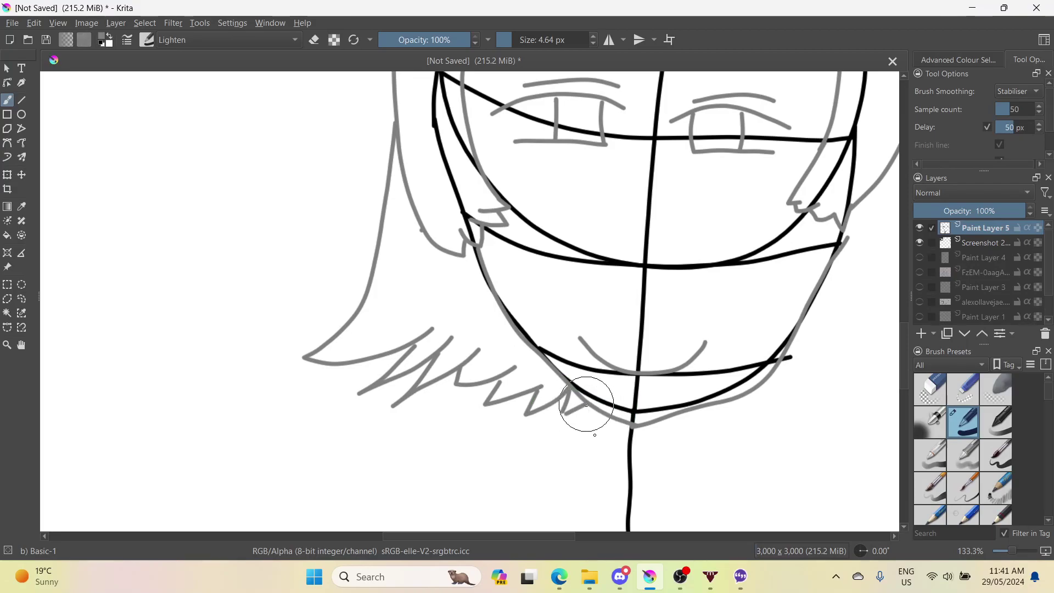
drag(594, 435, 582, 553)
- Examine the reference portrait's neck, collar and hair ends, and compare them with the second head's sketch
scroll(583, 524, down, 5)
scroll(586, 487, left, 3)
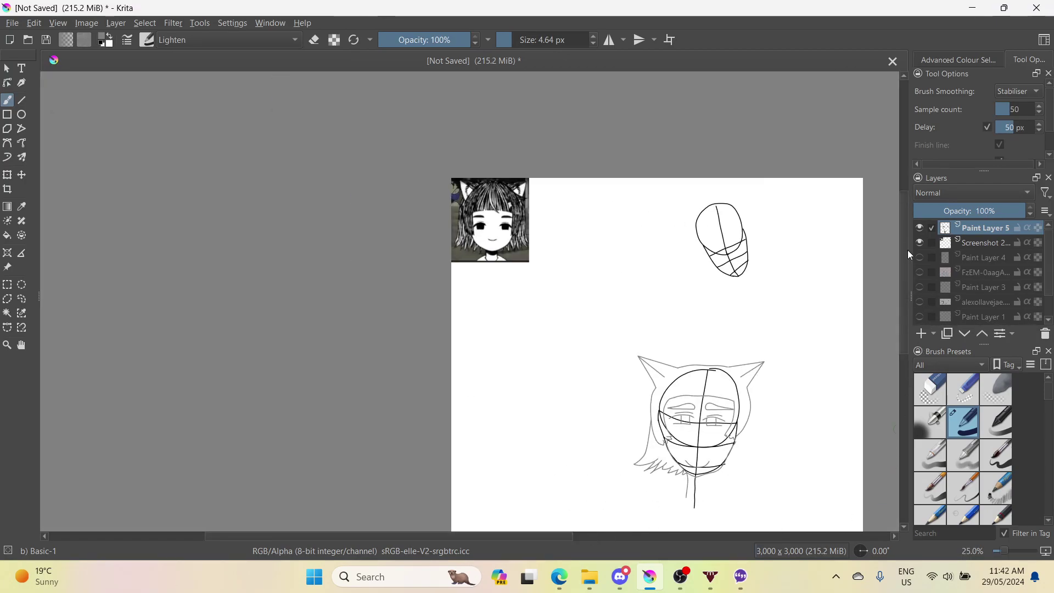
drag(909, 255, 898, 301)
scroll(673, 398, up, 1)
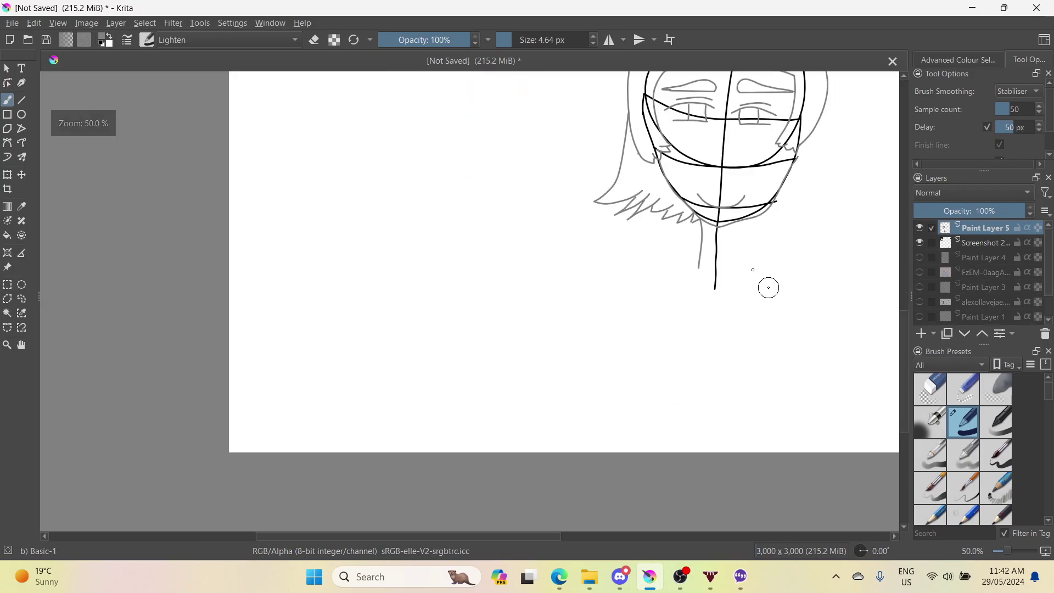
scroll(769, 287, up, 3)
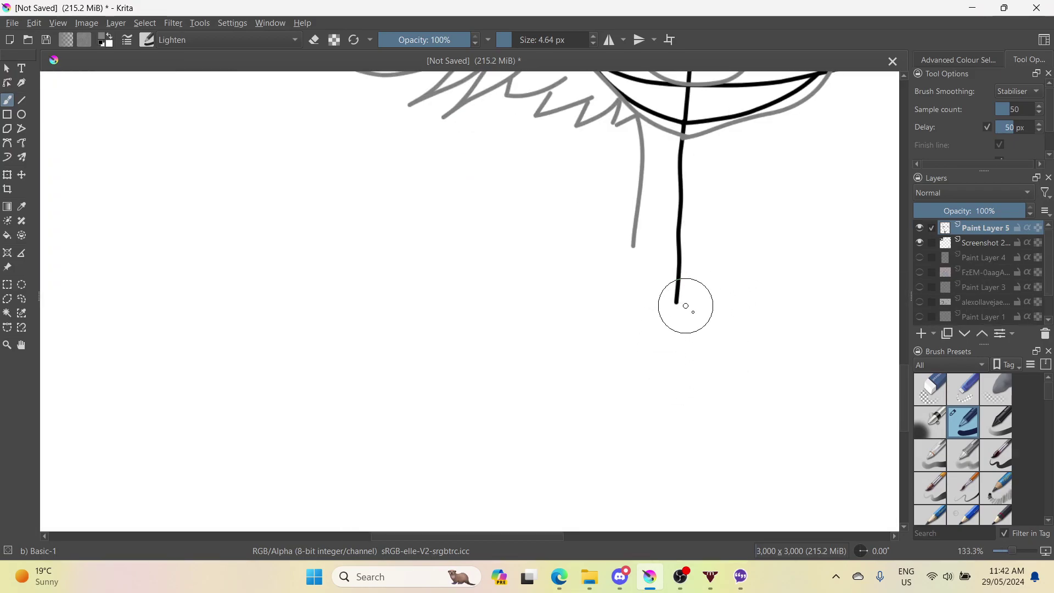
scroll(685, 306, down, 8)
scroll(745, 359, up, 4)
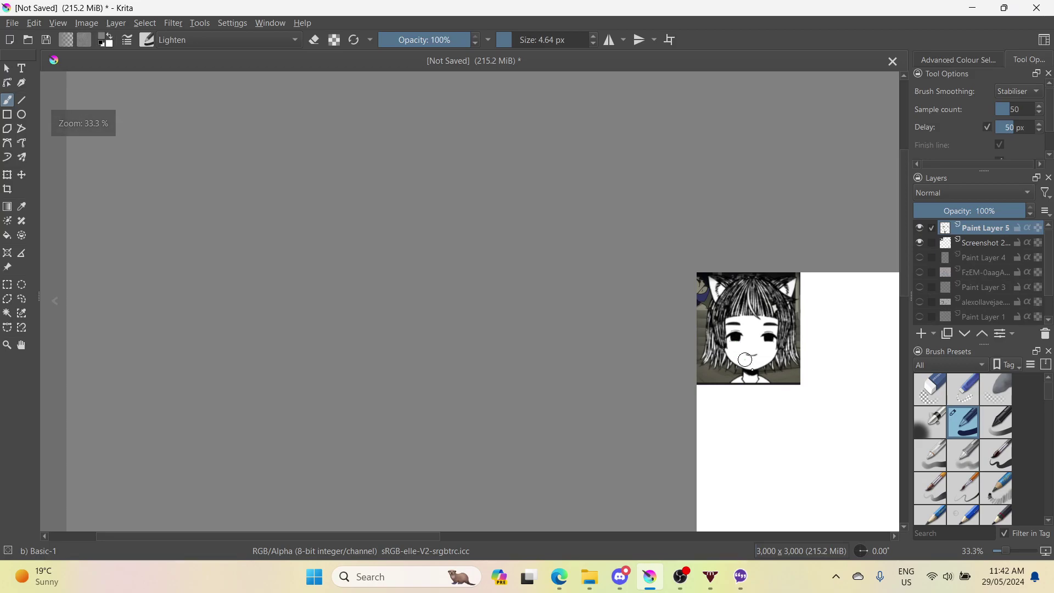
scroll(784, 431, down, 2)
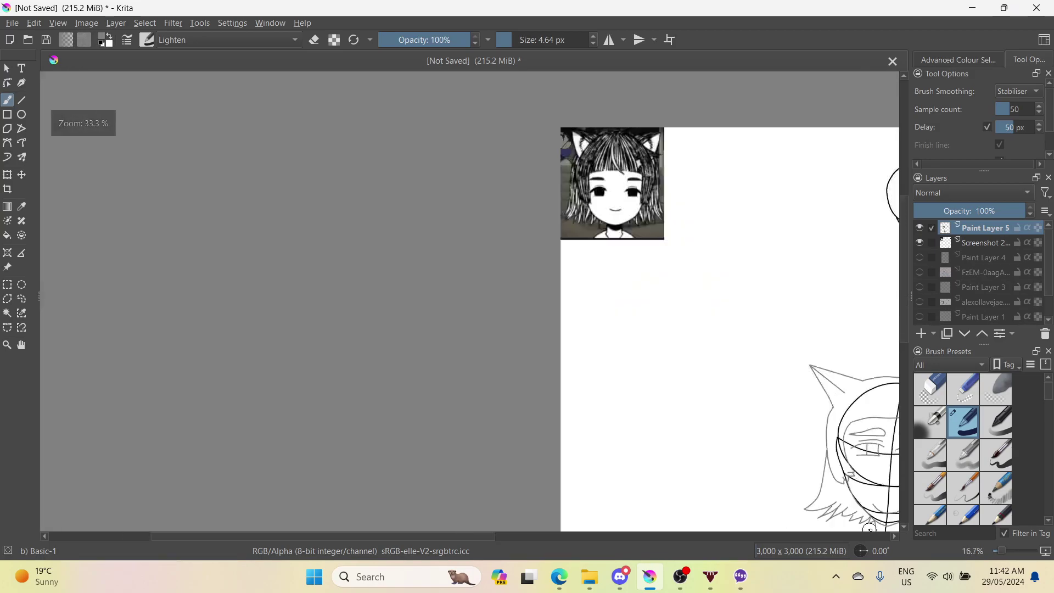
scroll(869, 529, up, 1)
drag(475, 539, 593, 543)
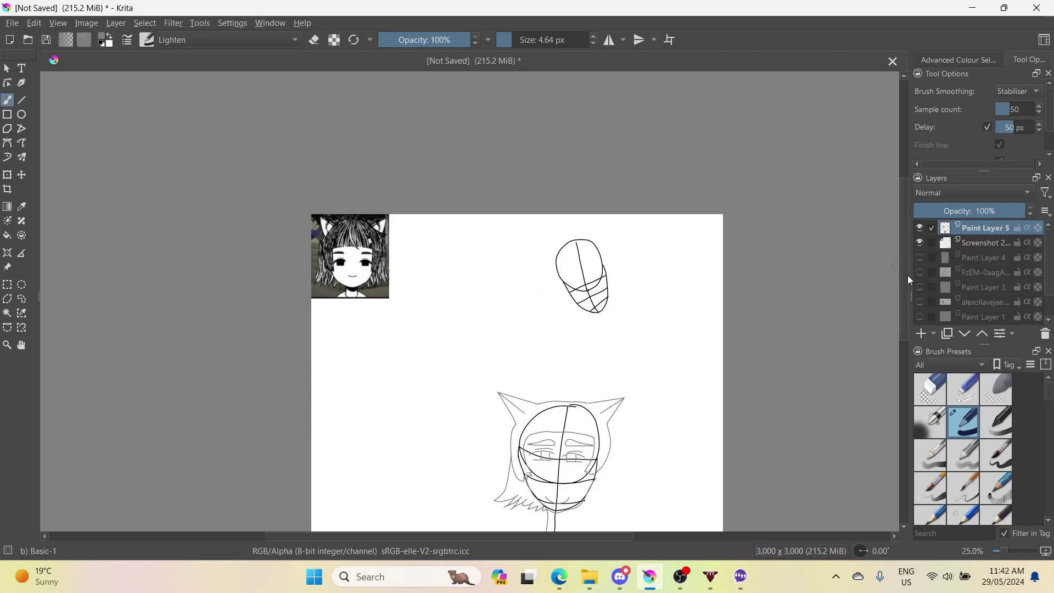
- Draw the right side of the second head's neck in grey and close its base with two curves meeting at the centre guide
drag(910, 280, 900, 336)
scroll(681, 385, up, 1)
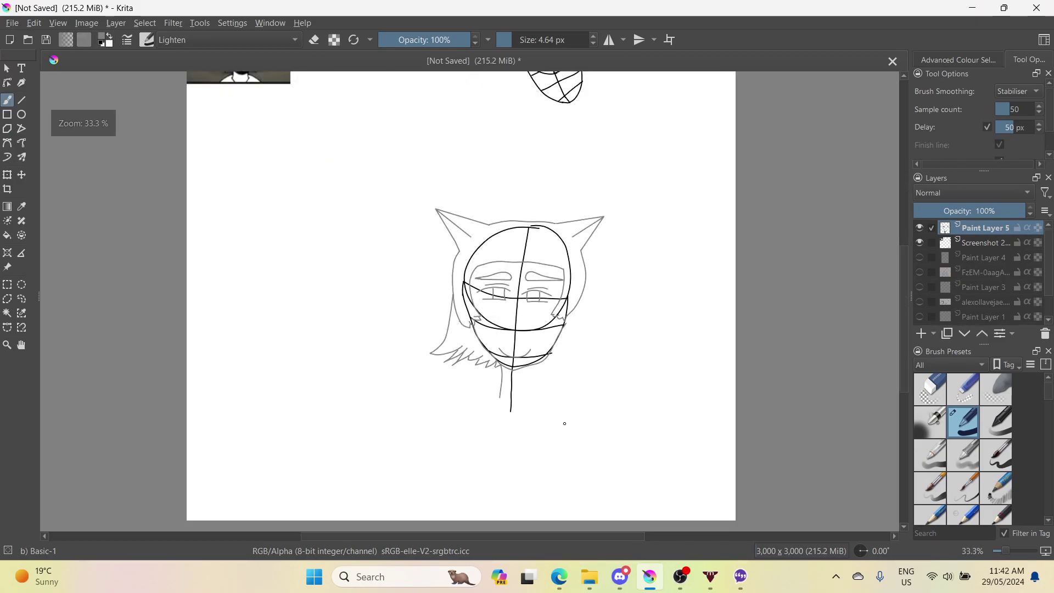
scroll(565, 423, up, 3)
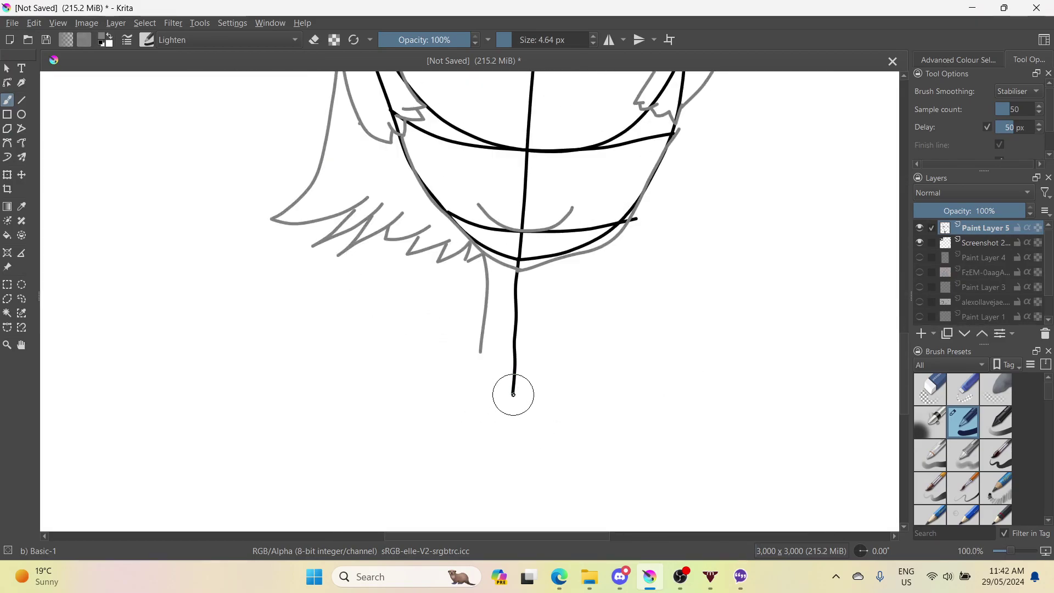
mouse_move(492, 380)
mouse_down()
mouse_move(472, 330)
mouse_move(498, 348)
mouse_up()
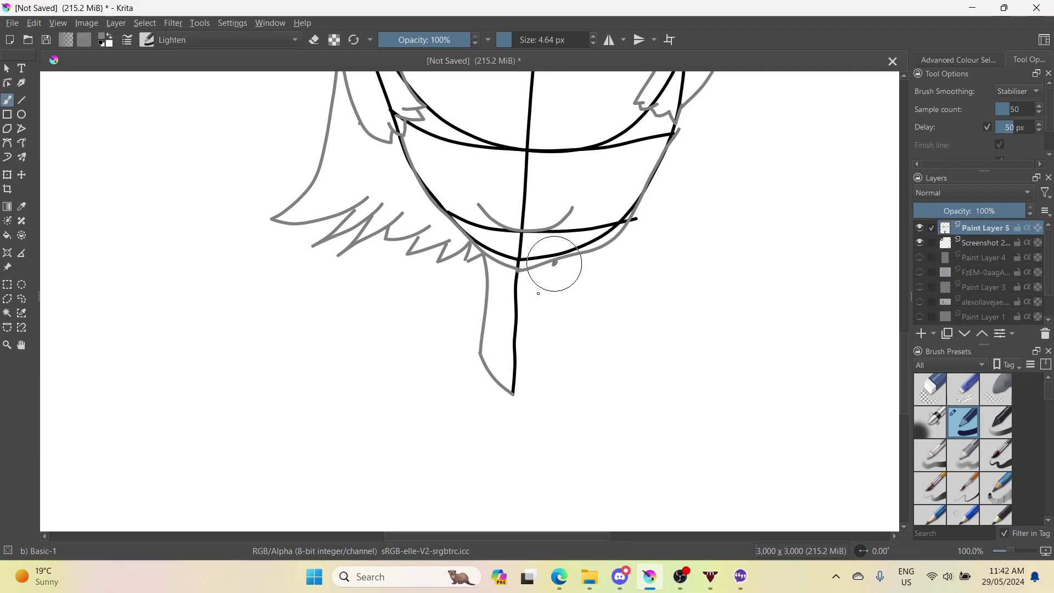
drag(538, 293, 536, 393)
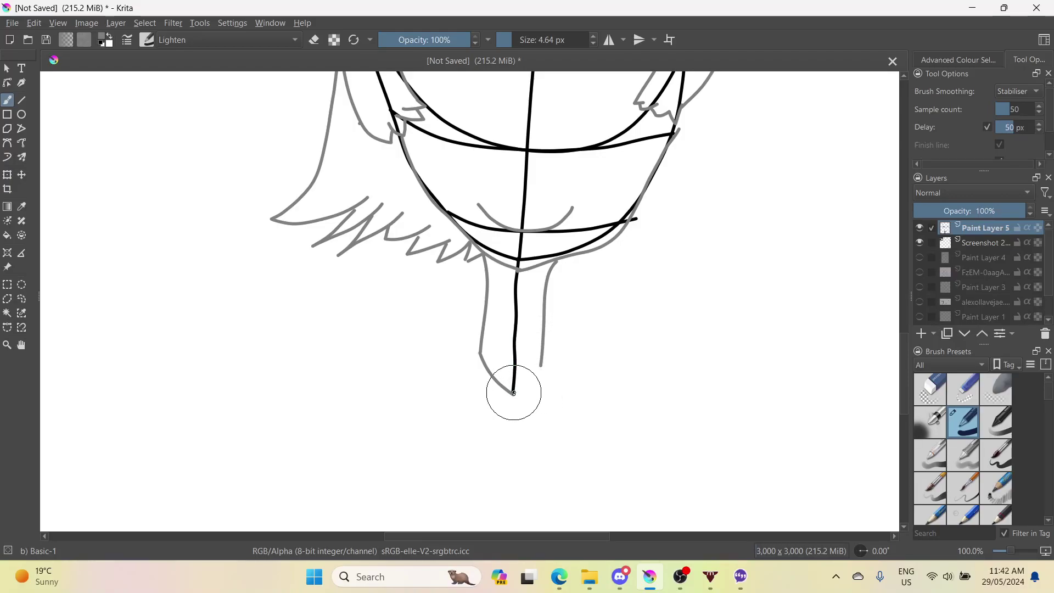
drag(510, 396, 549, 342)
scroll(548, 343, down, 3)
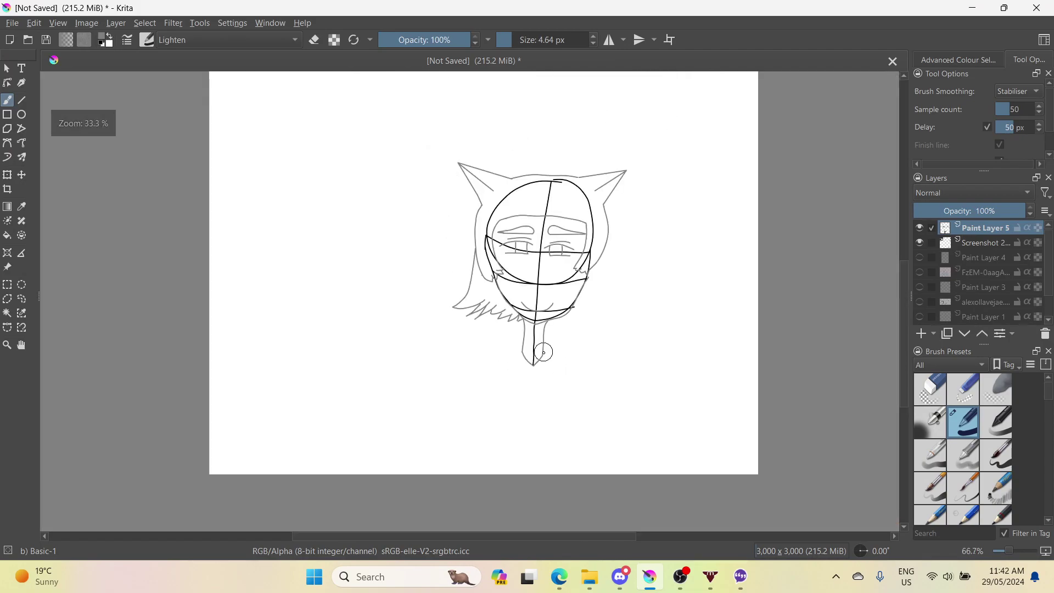
scroll(523, 359, down, 2)
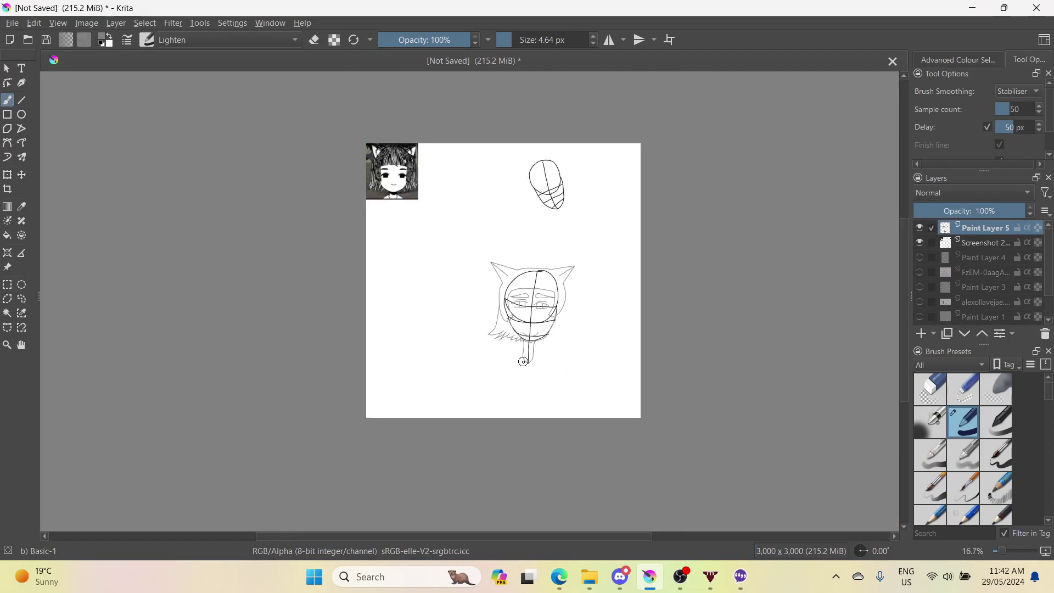
- Draw pointed collar shapes flaring out on both sides of the neck base, redoing the right one's upper curve
scroll(523, 362, up, 5)
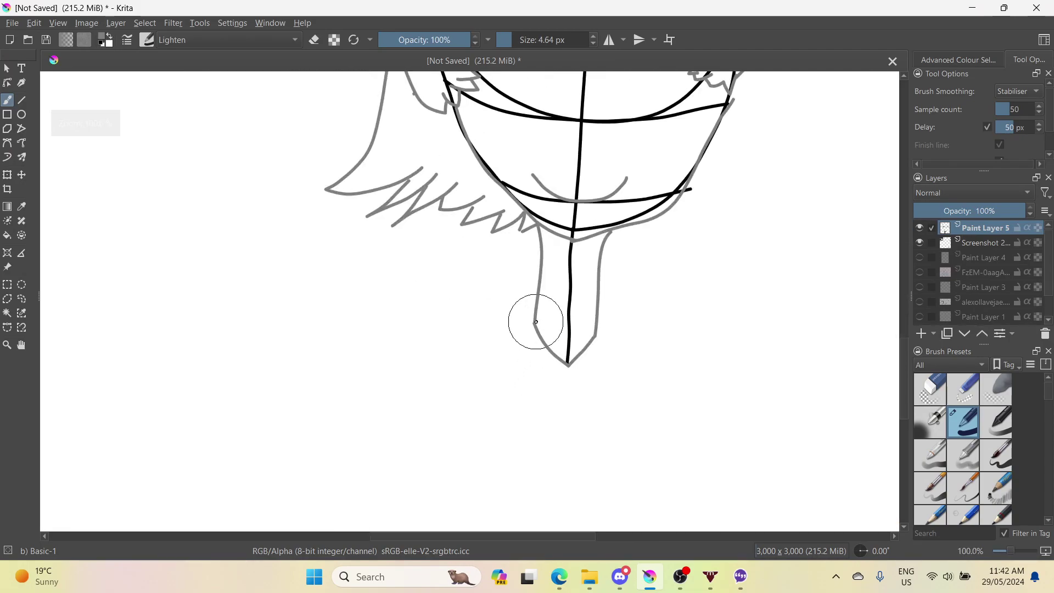
mouse_move(500, 334)
mouse_down()
mouse_move(448, 393)
mouse_move(568, 367)
mouse_up()
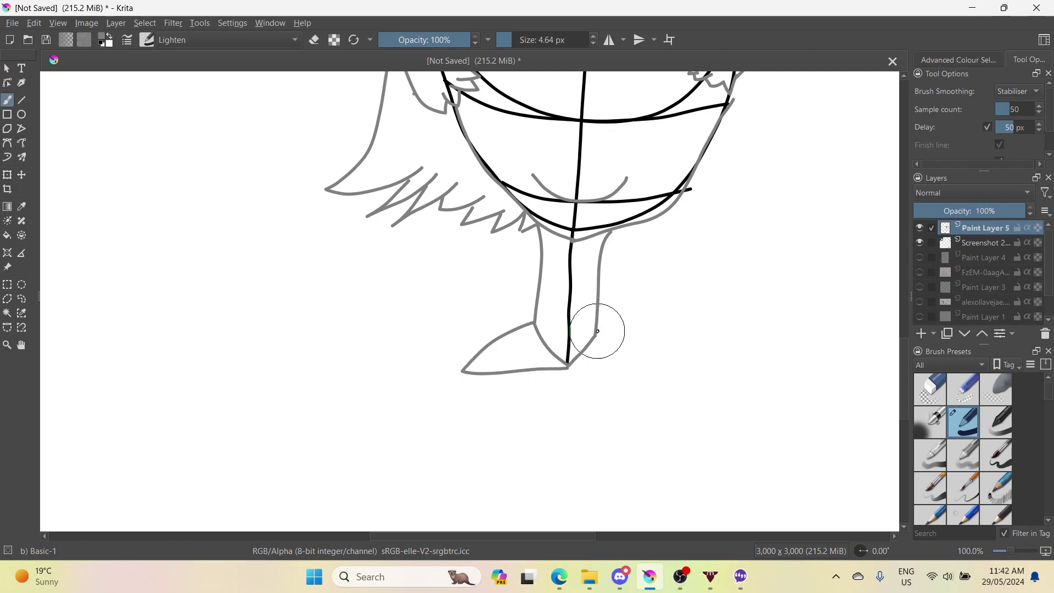
mouse_move(602, 318)
mouse_down()
mouse_move(673, 353)
mouse_move(692, 385)
mouse_move(656, 388)
mouse_move(610, 369)
mouse_up()
key(ctrl+z)
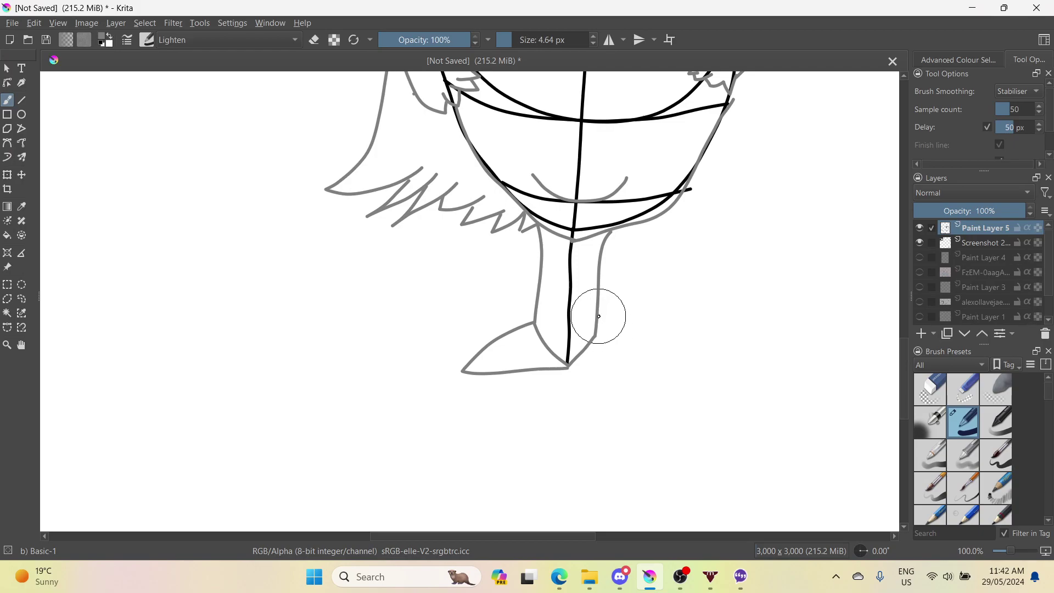
mouse_move(597, 317)
mouse_down()
mouse_move(650, 352)
mouse_move(666, 383)
mouse_up()
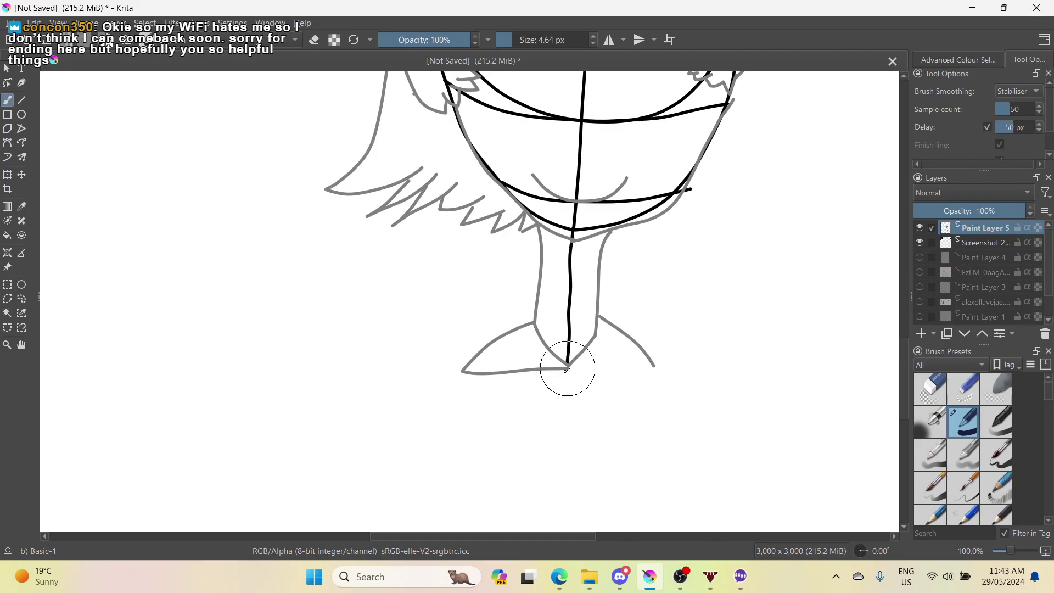
mouse_move(568, 361)
mouse_down()
mouse_move(655, 379)
mouse_move(681, 371)
mouse_move(658, 375)
mouse_up()
scroll(698, 233, down, 3)
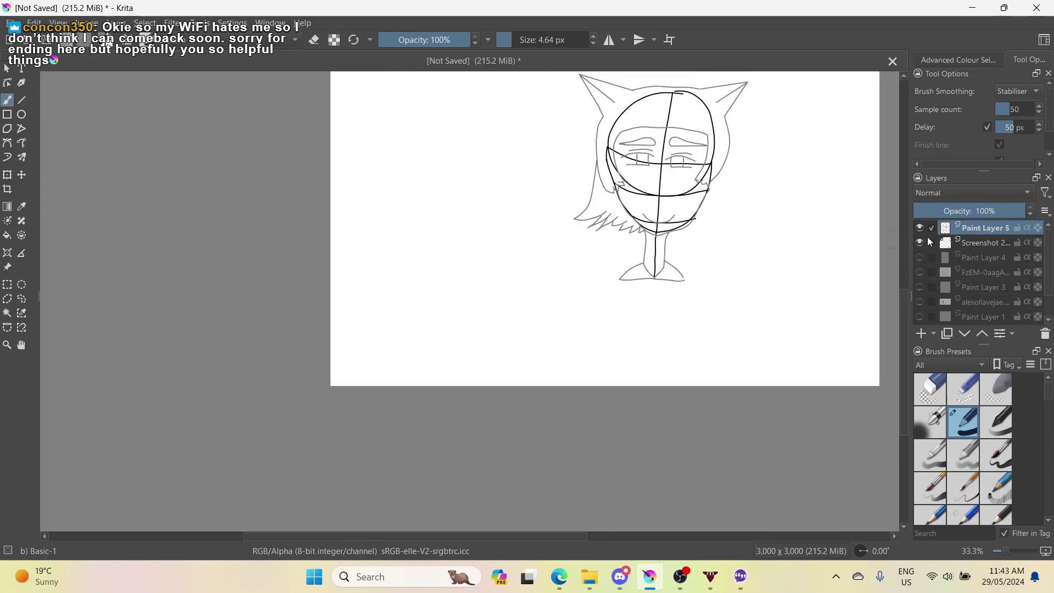
- Hide the screenshot layer and draw the right side hair flaring outward, with a jagged zigzag lower edge running back to the jaw
click(923, 240)
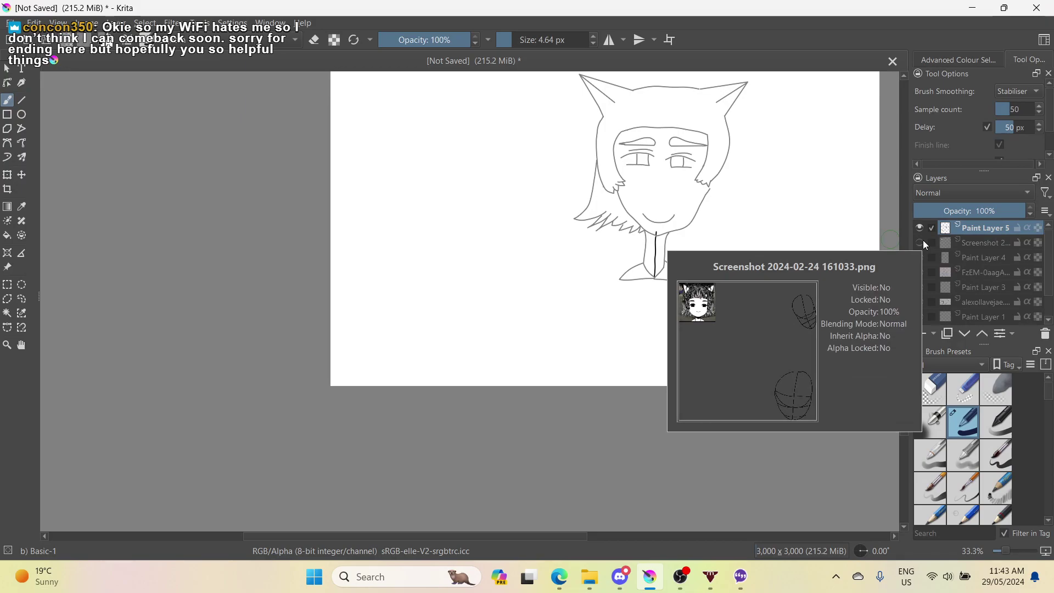
scroll(714, 181, up, 1)
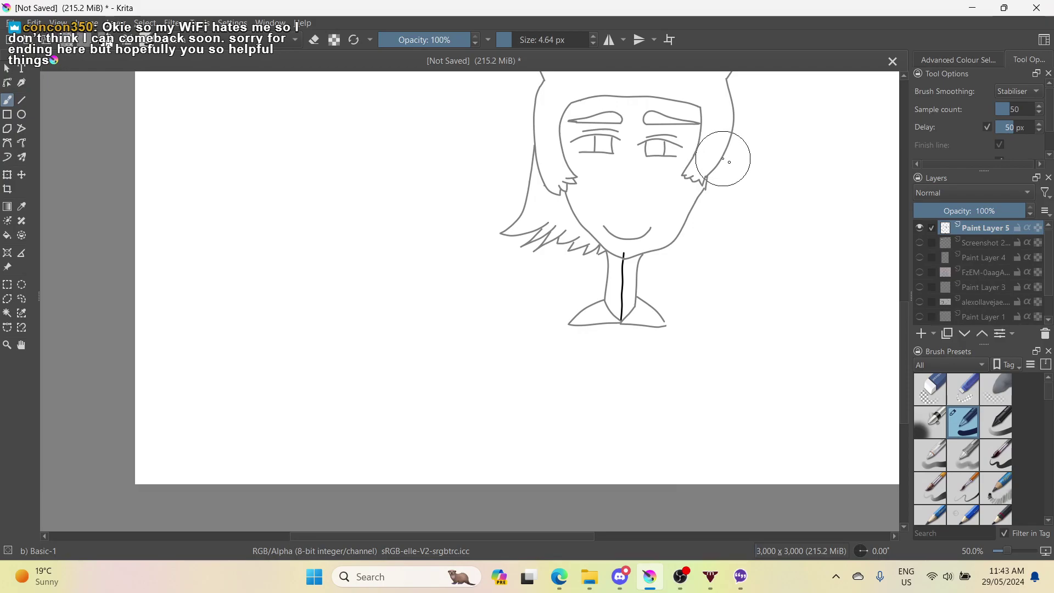
mouse_move(728, 158)
mouse_down()
mouse_move(743, 219)
mouse_move(764, 242)
mouse_move(705, 218)
mouse_move(693, 193)
mouse_move(744, 263)
mouse_move(718, 256)
mouse_move(698, 239)
mouse_move(729, 240)
mouse_move(685, 213)
mouse_move(710, 261)
mouse_move(669, 235)
mouse_move(661, 215)
mouse_move(691, 260)
mouse_move(677, 251)
mouse_move(681, 237)
mouse_move(712, 267)
mouse_move(668, 248)
mouse_up()
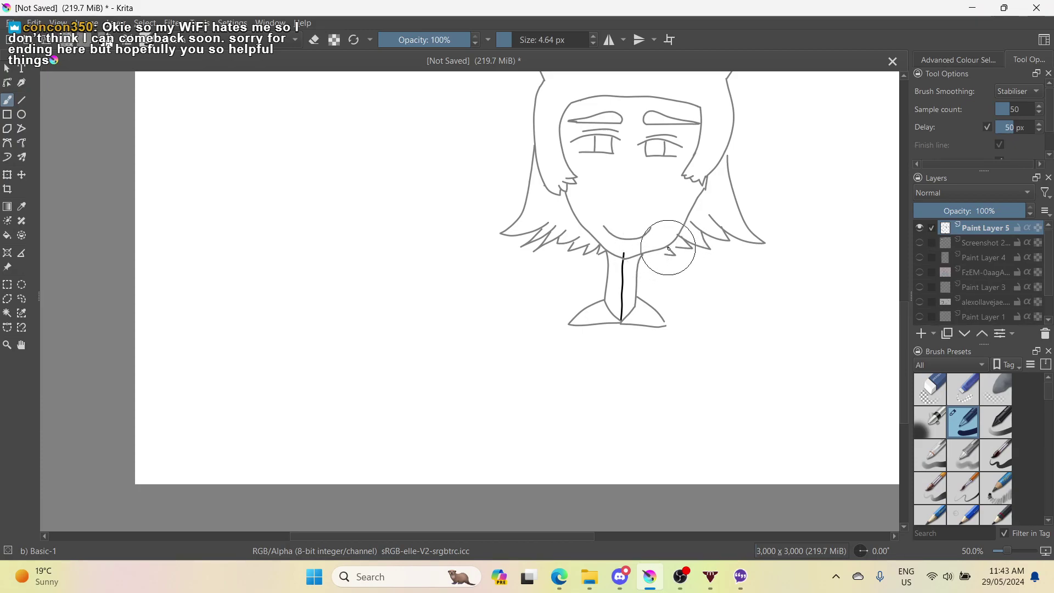
scroll(668, 250, down, 5)
scroll(573, 121, up, 2)
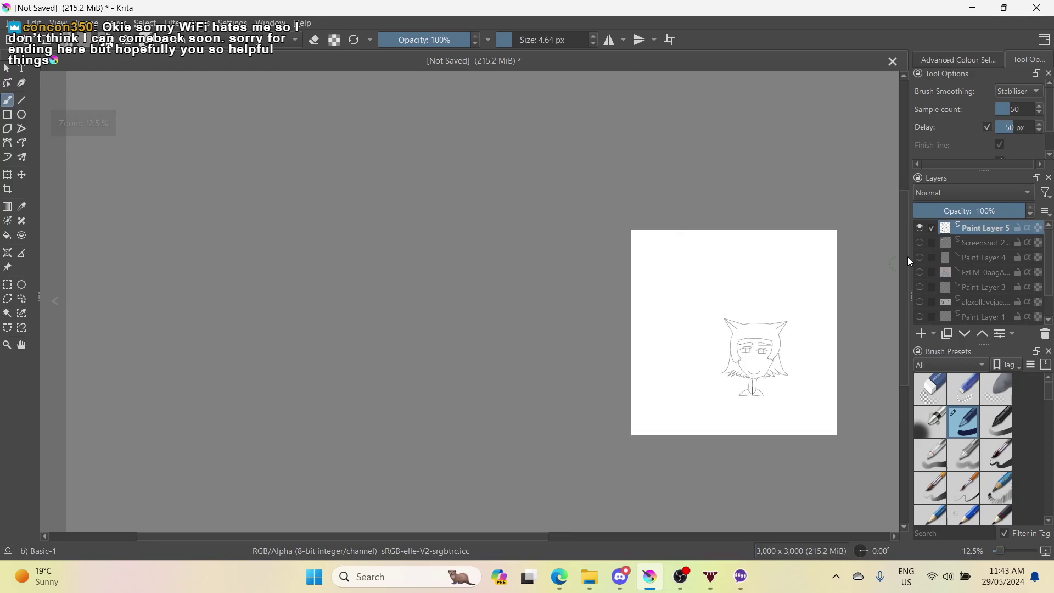
- Show the screenshot layer again and compare the second head's sketch with the reference portrait
click(919, 243)
scroll(753, 335, up, 3)
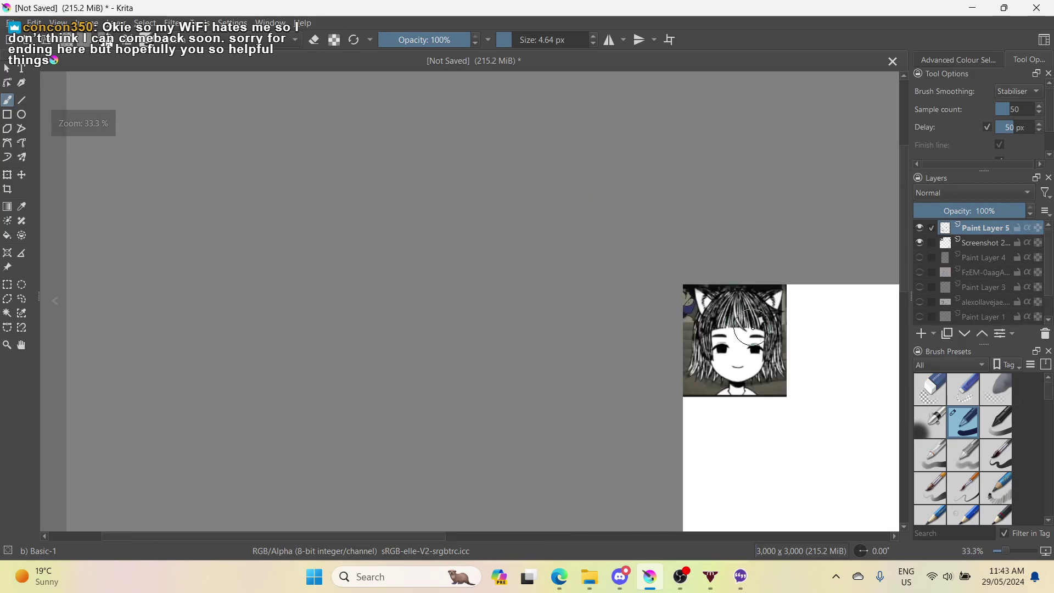
scroll(754, 336, down, 5)
scroll(829, 292, up, 4)
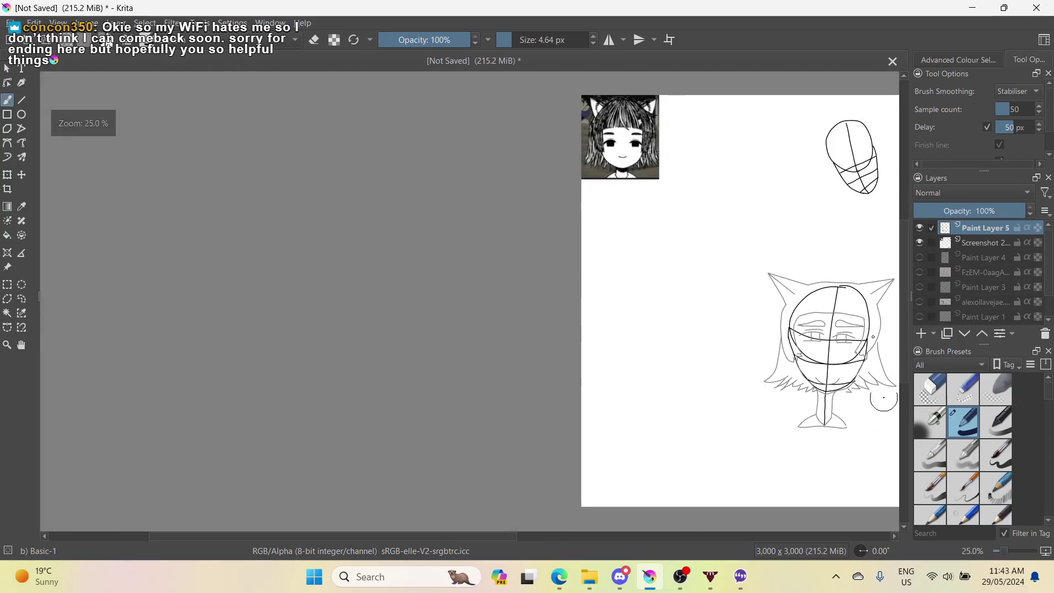
scroll(829, 292, up, 1)
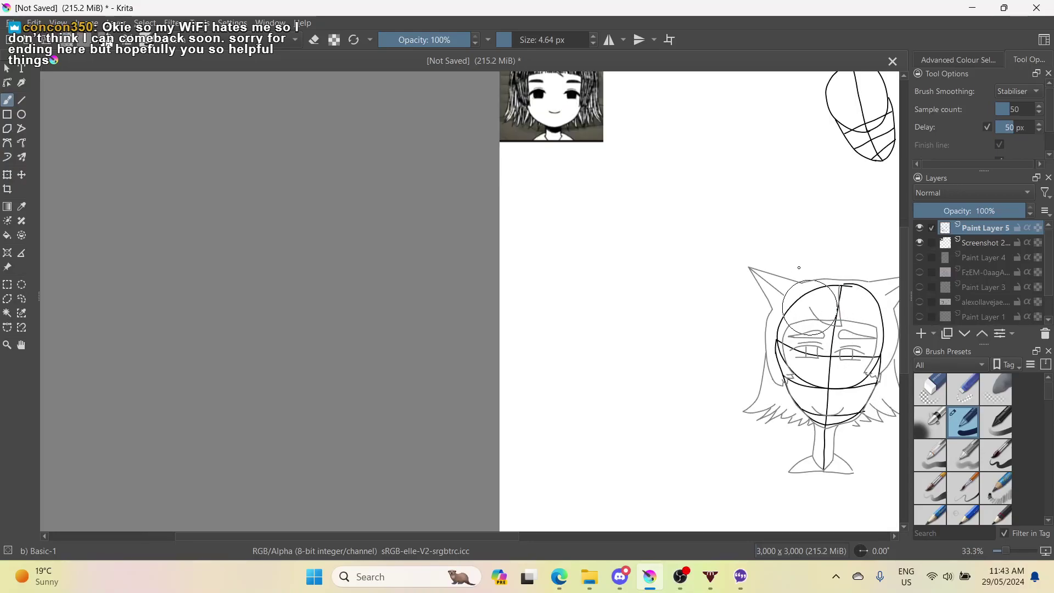
- Close Krita without saving the modified document
scroll(794, 269, down, 5)
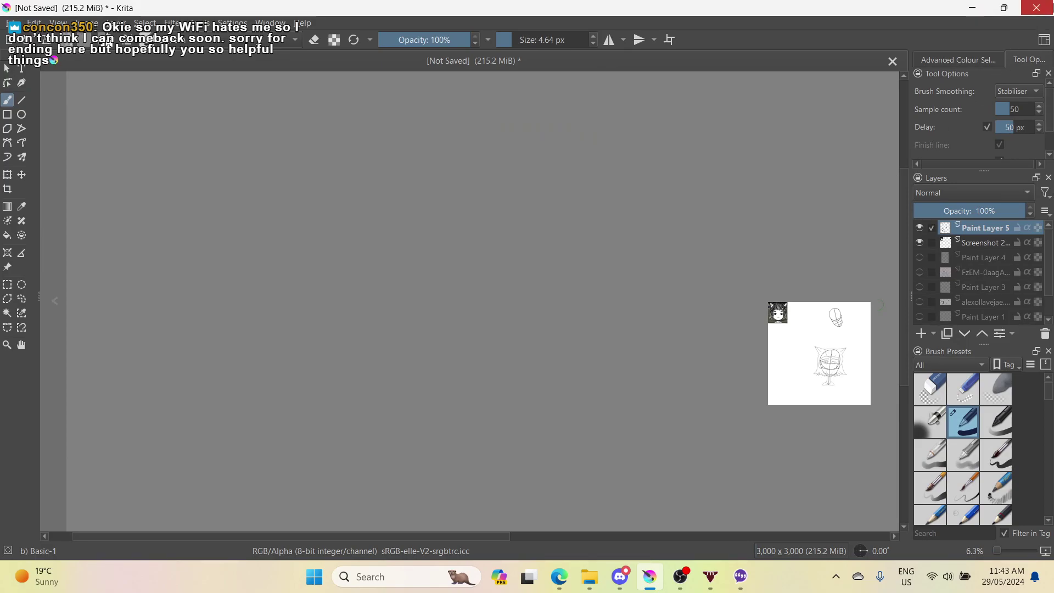
click(1033, 7)
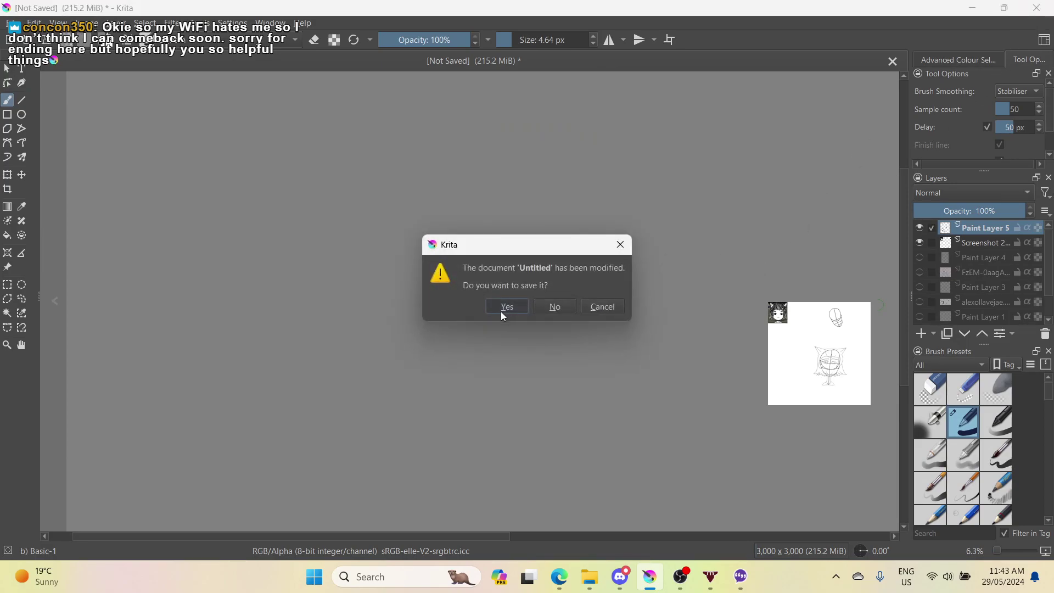
click(553, 308)
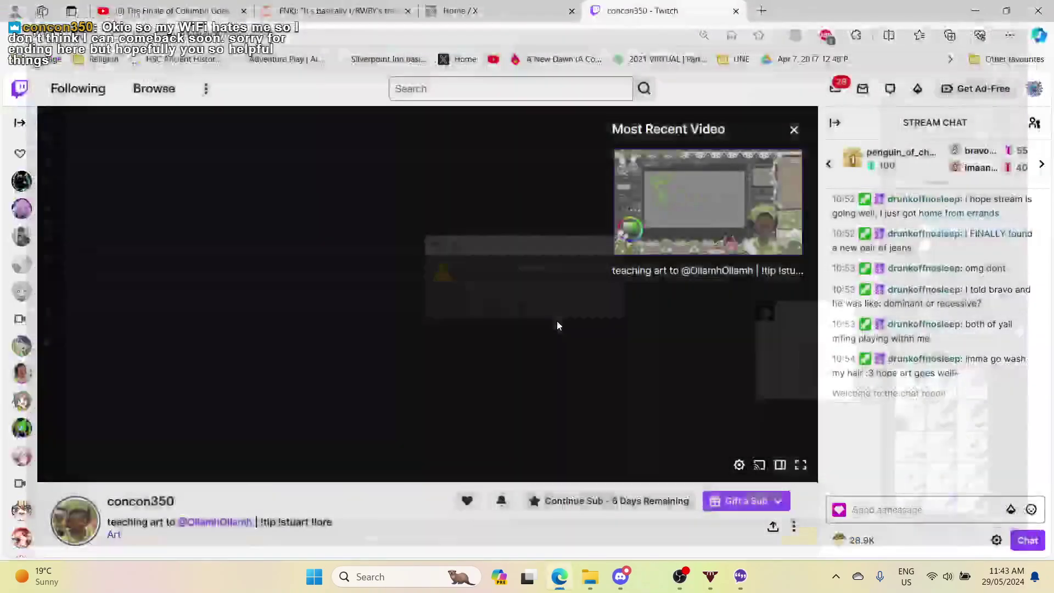
- Switch to OBS and remove the Display Capture source from the scene, confirming the removal
click(665, 576)
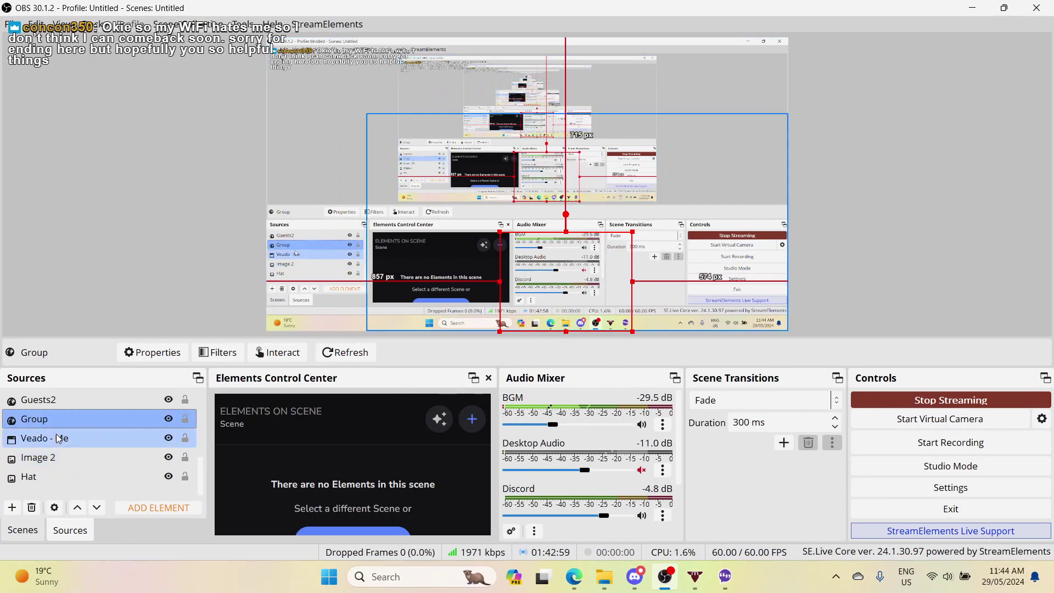
scroll(59, 433, up, 3)
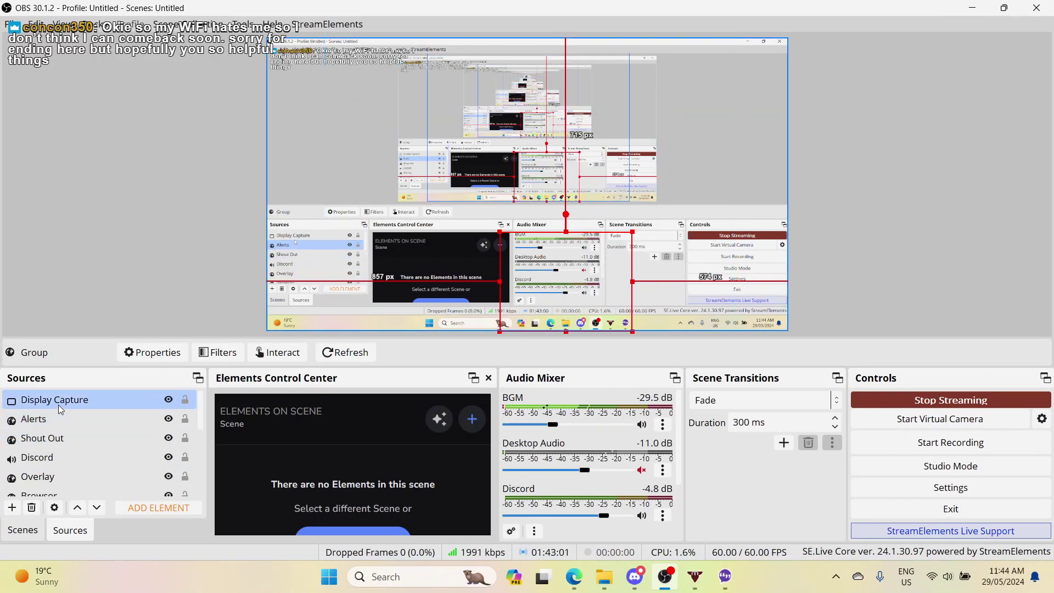
click(60, 409)
right_click(60, 409)
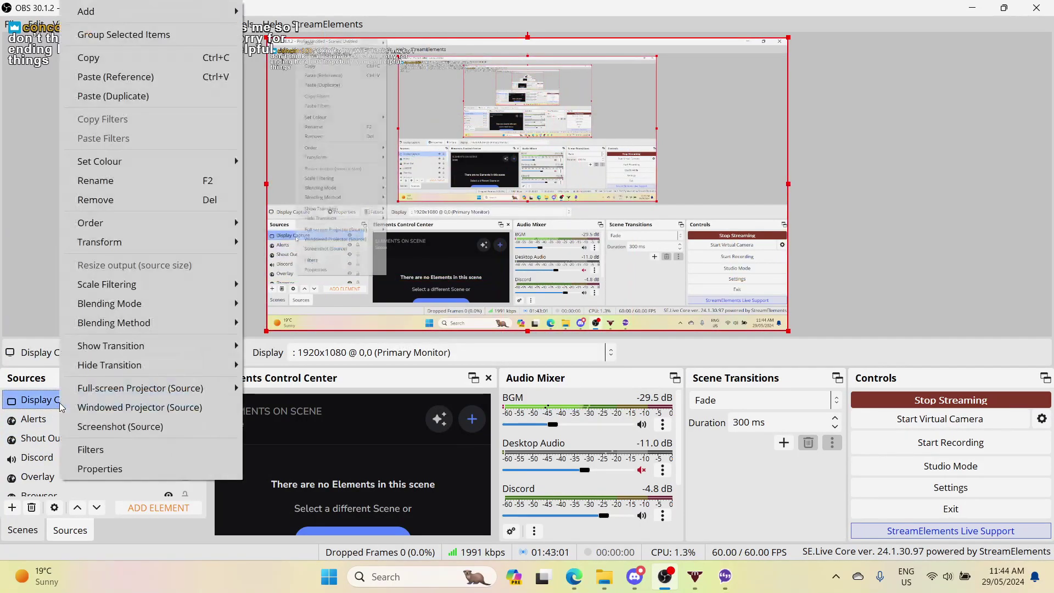
click(141, 200)
click(598, 302)
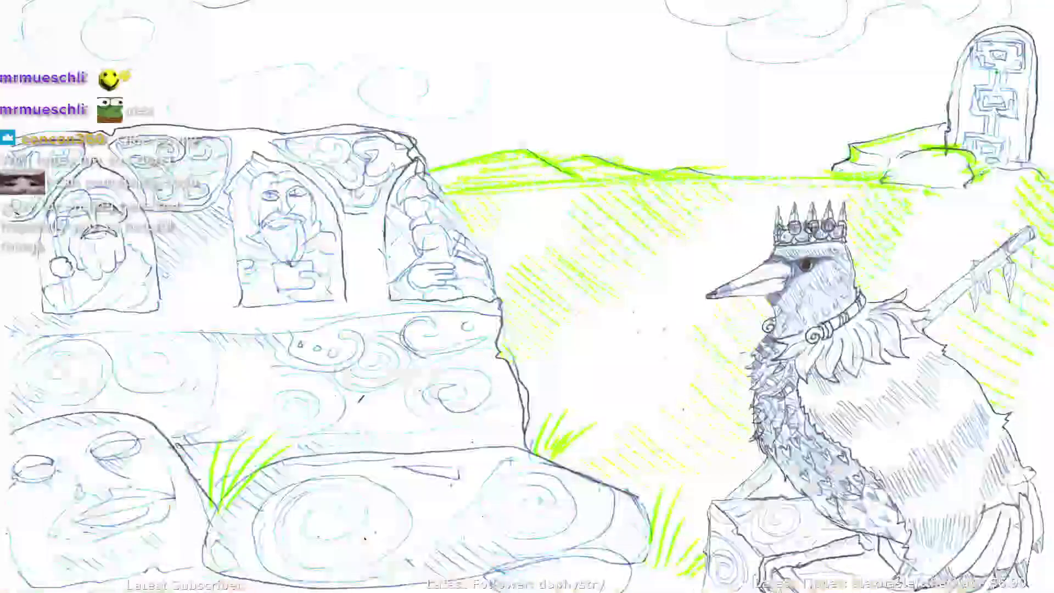